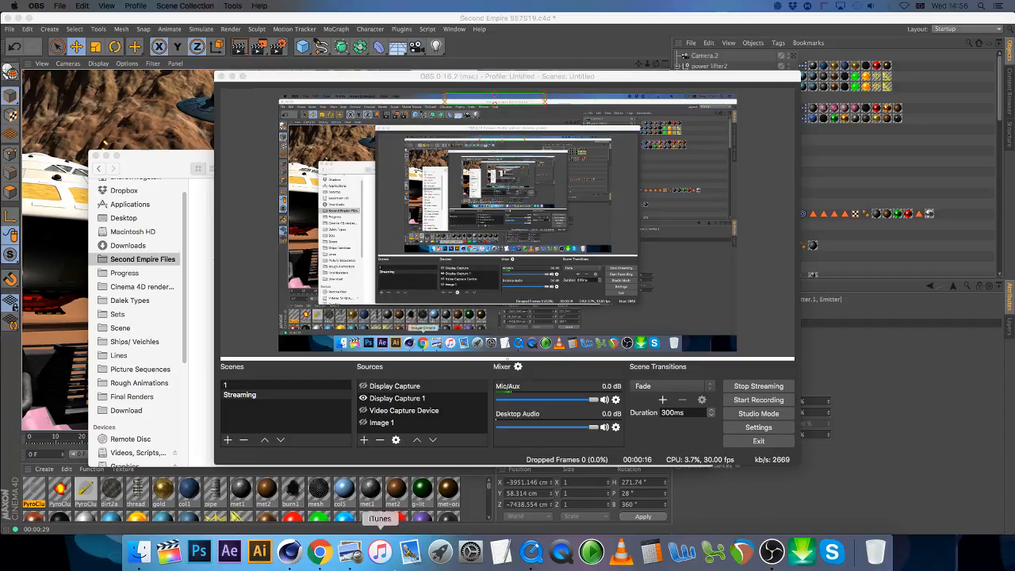
Step: Switch to Cinema 4D and collapse the ack-ack object's hierarchy
click(290, 555)
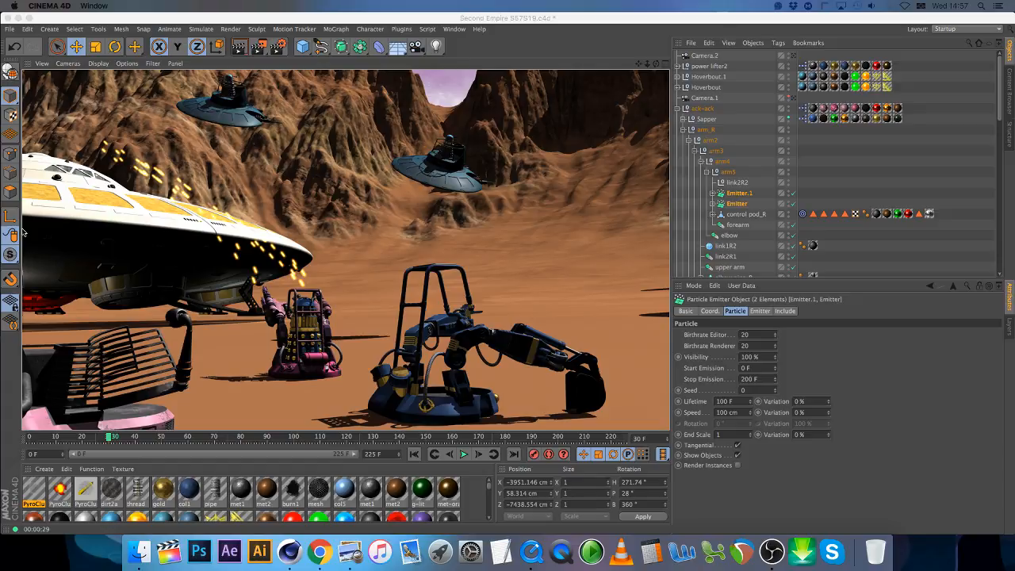
click(678, 108)
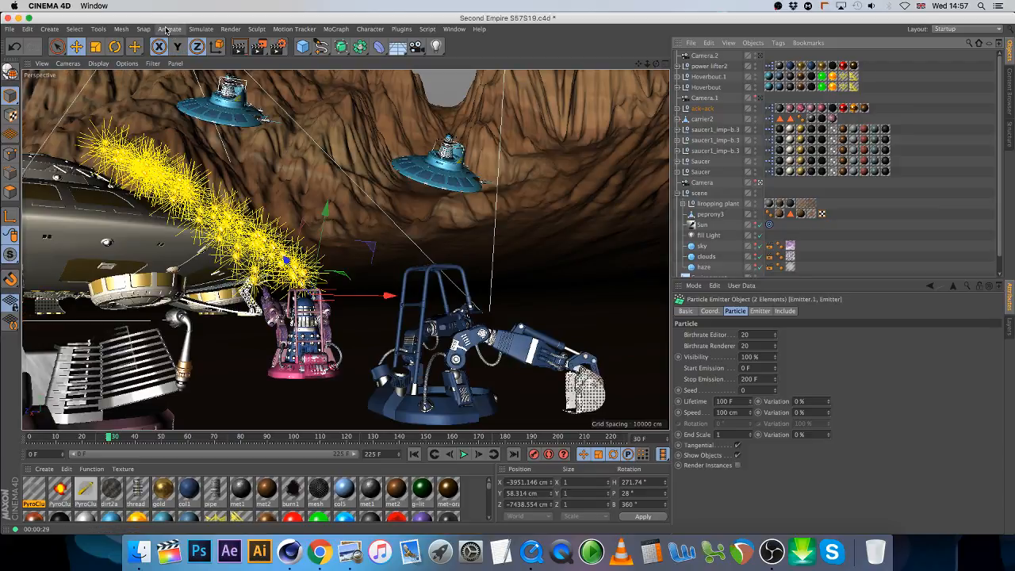
click(167, 29)
click(555, 40)
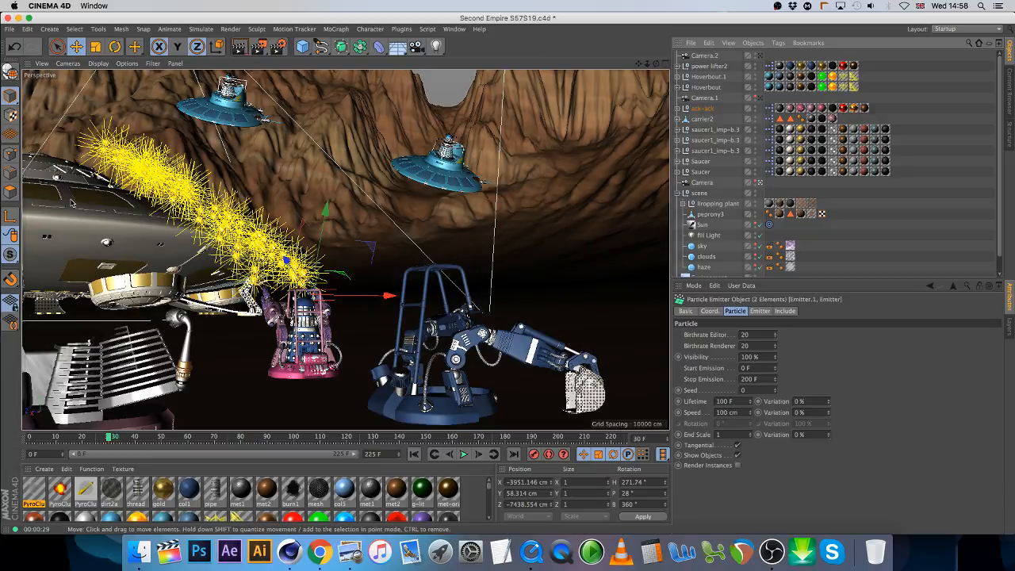
Step: Delete two of the three saucer1_imp-b.3 objects from the scene
click(702, 129)
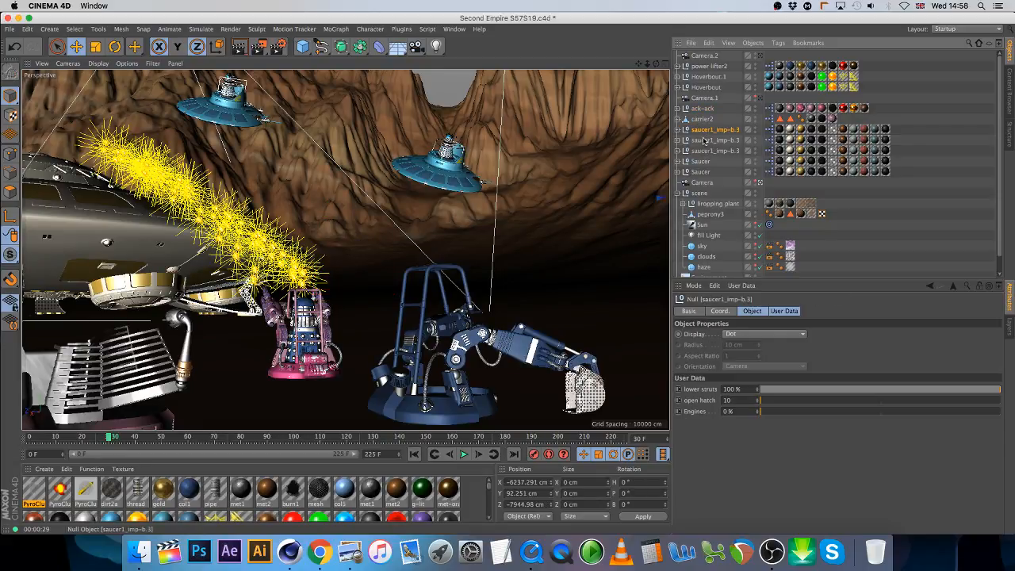
key(Delete)
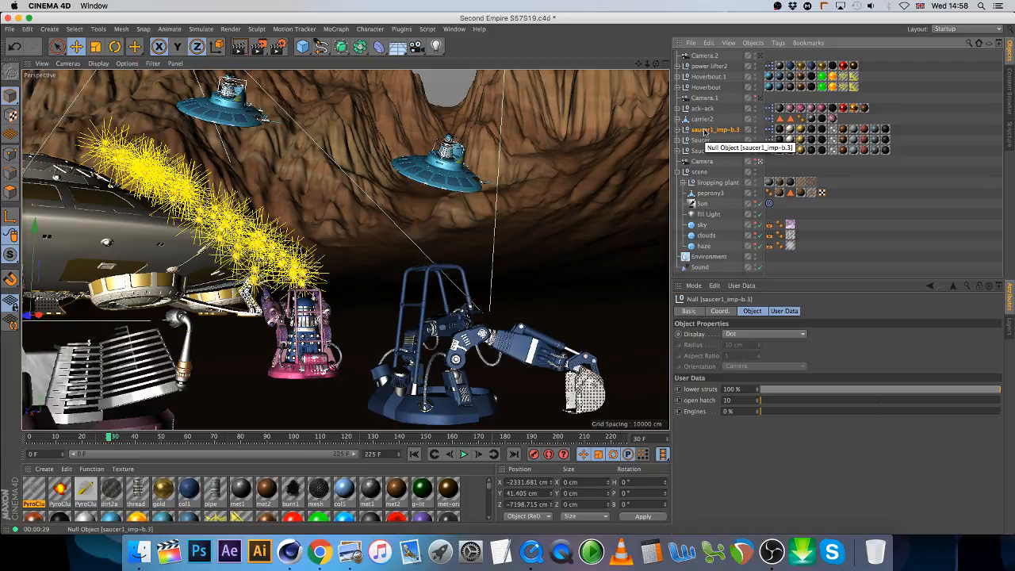
key(Delete)
Step: Try banking the remaining saucer1_imp-b.3 by about 4°, and undo the rotation
key(r)
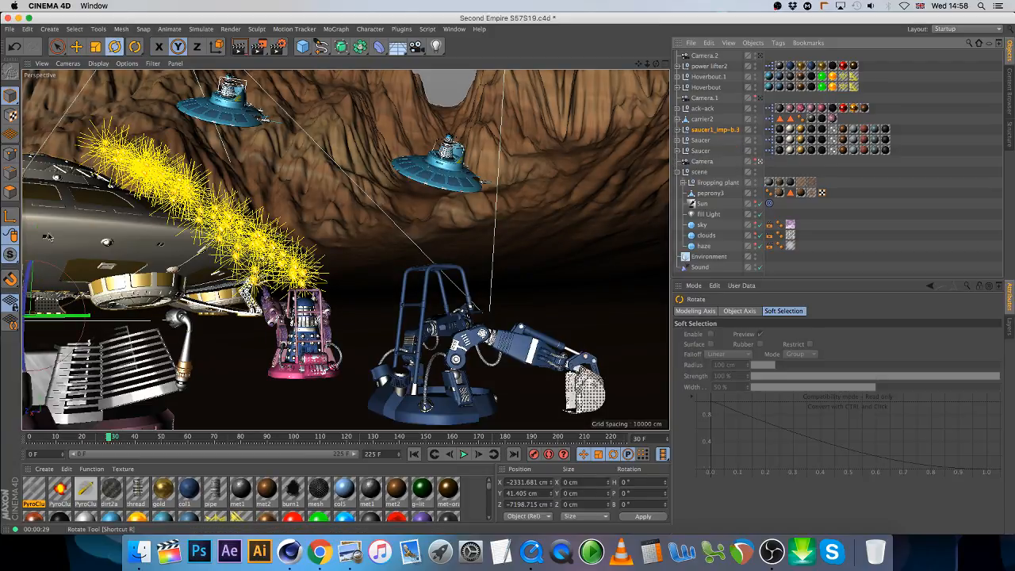
drag(25, 279, 26, 274)
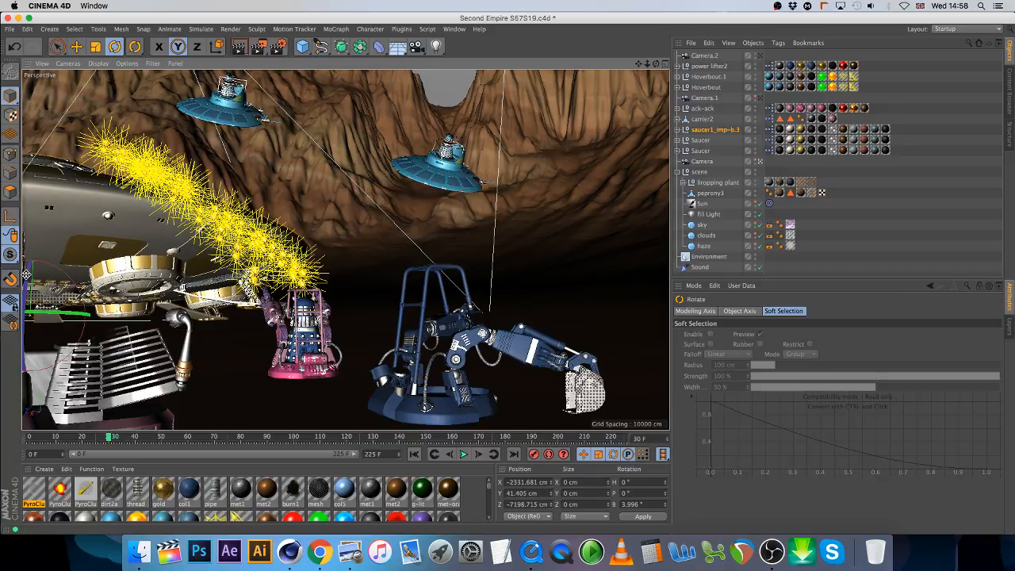
key(super+z)
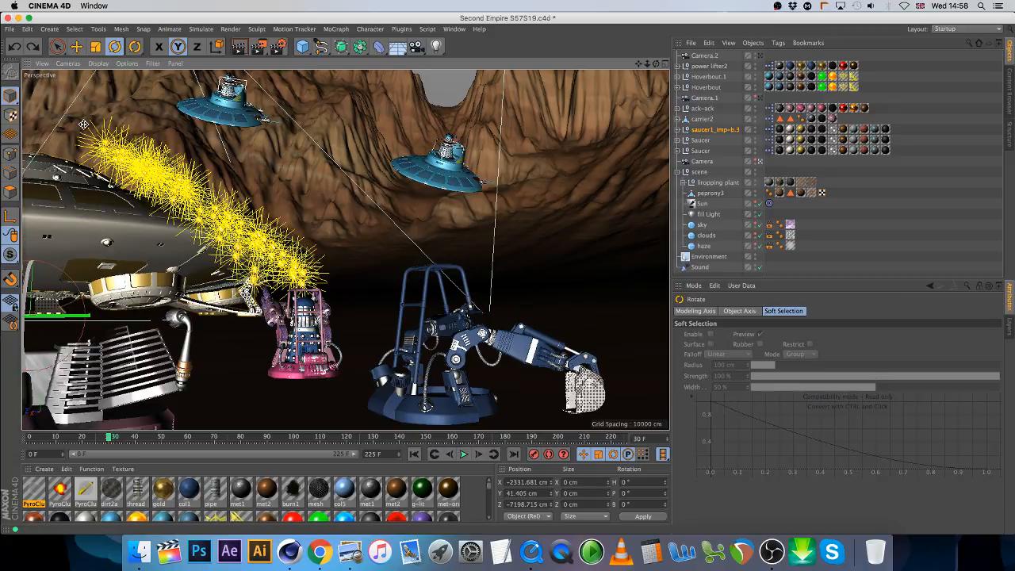
Step: Lower saucer1_imp-b.3 by about 32 cm, to a Y position of about 9.21 cm
click(77, 47)
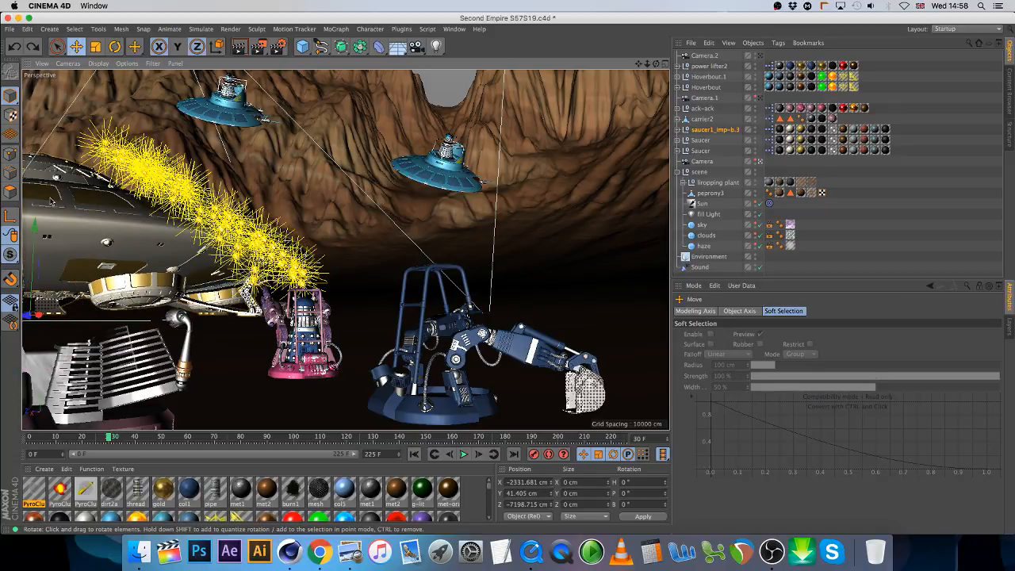
drag(38, 241, 37, 246)
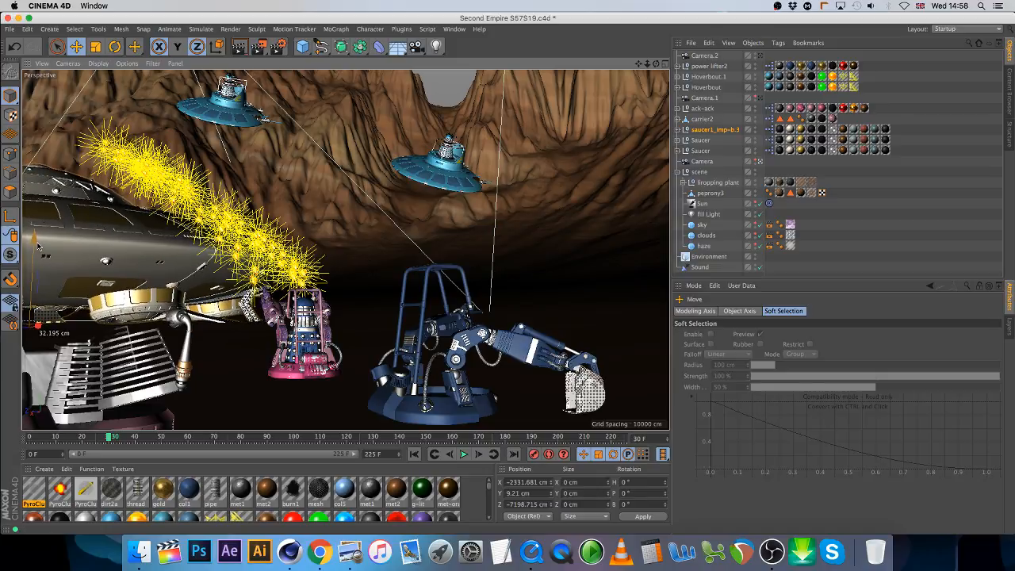
Step: Try rotating saucer1_imp-b.3, including a heading of about -4°, and undo the rotations
click(114, 46)
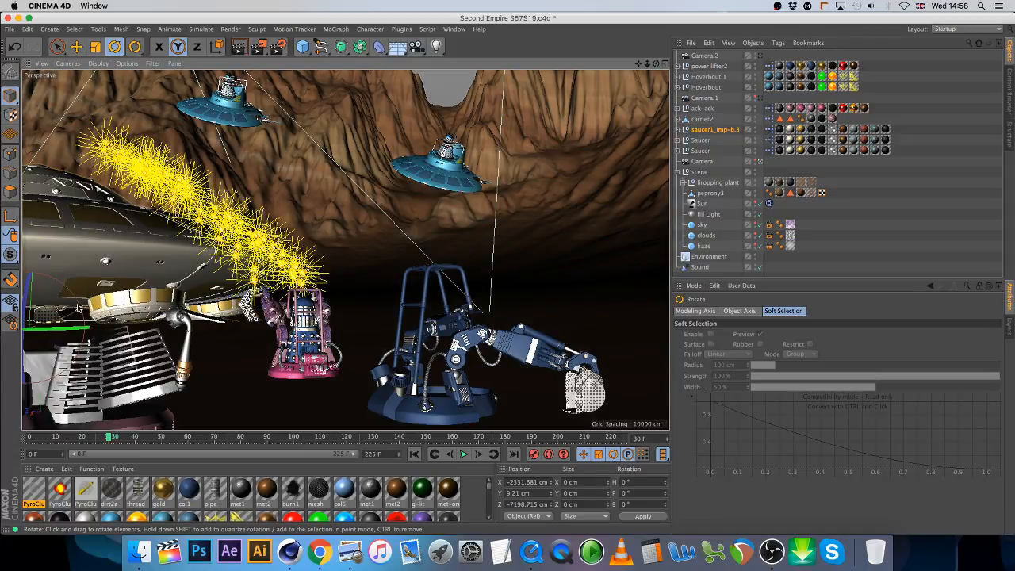
drag(77, 302, 90, 296)
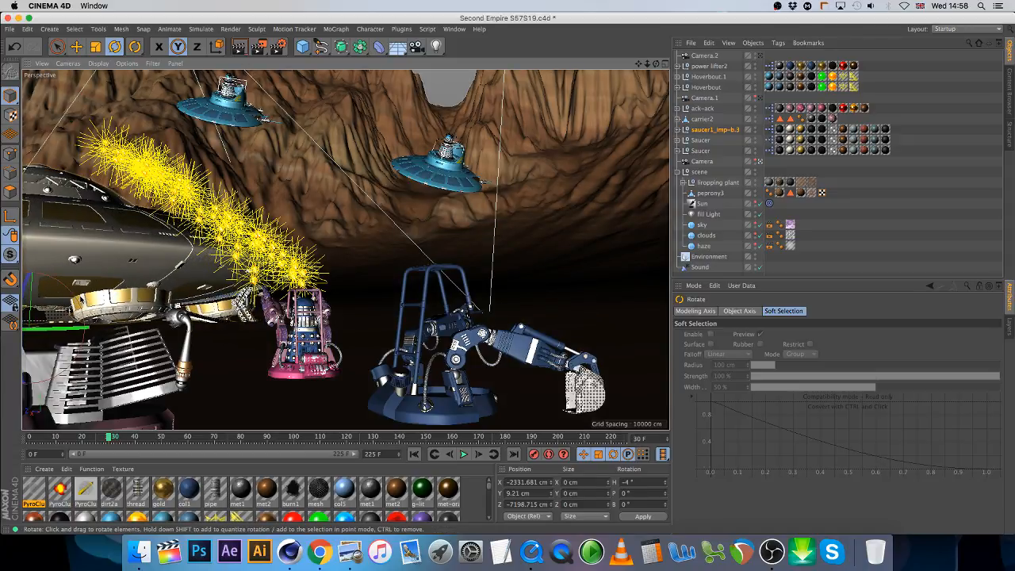
key(super+z)
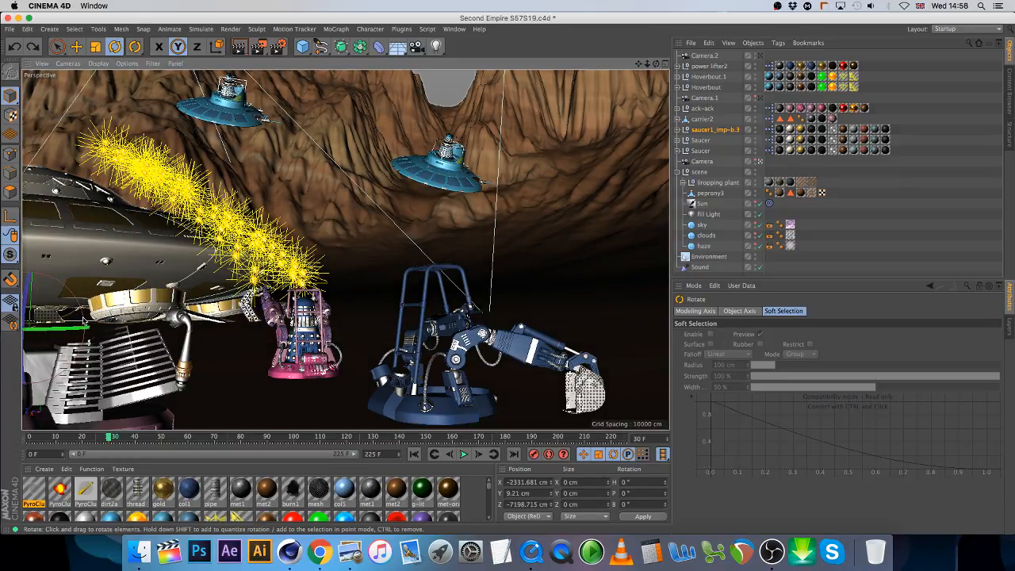
drag(162, 322, 158, 321)
key(super+z)
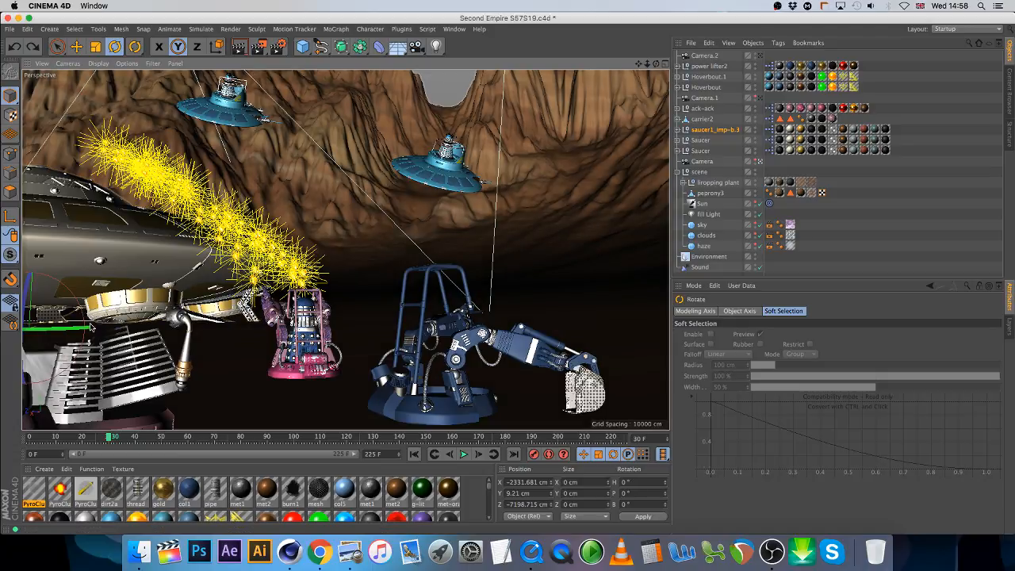
drag(83, 319, 85, 320)
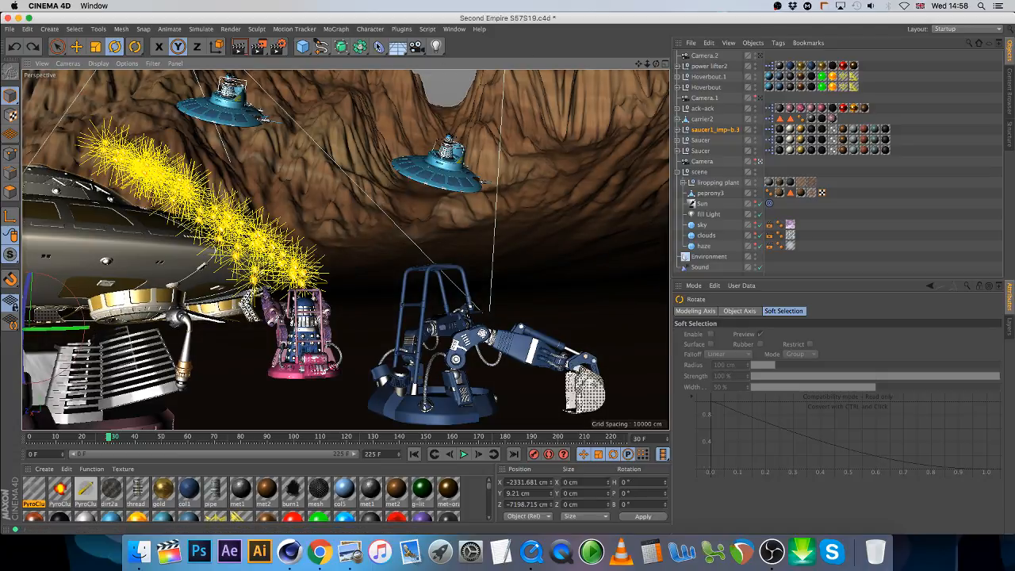
Step: Enable rotation on all three axes and add a new camera for viewing the saucer up close
click(196, 48)
click(180, 48)
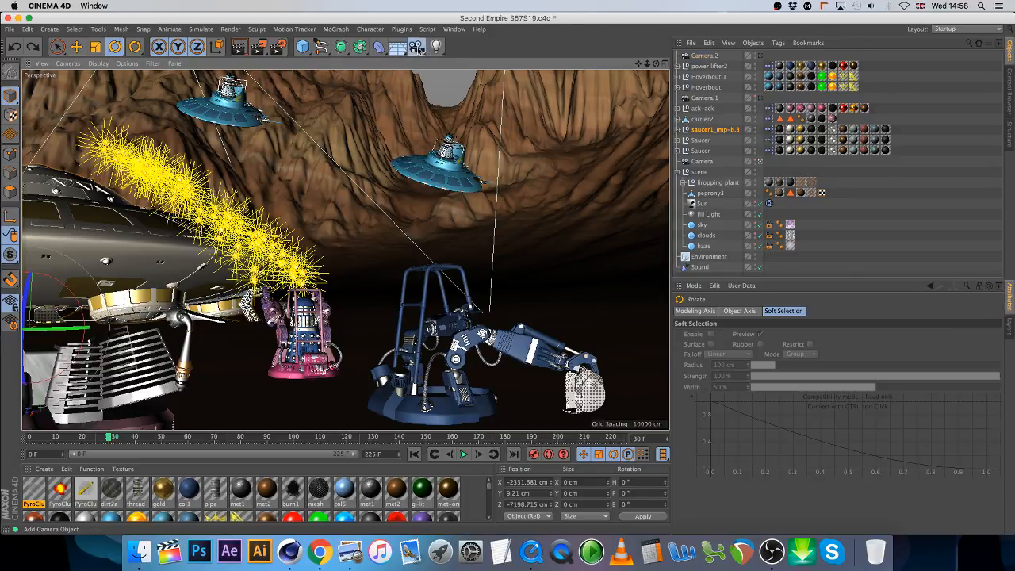
click(416, 46)
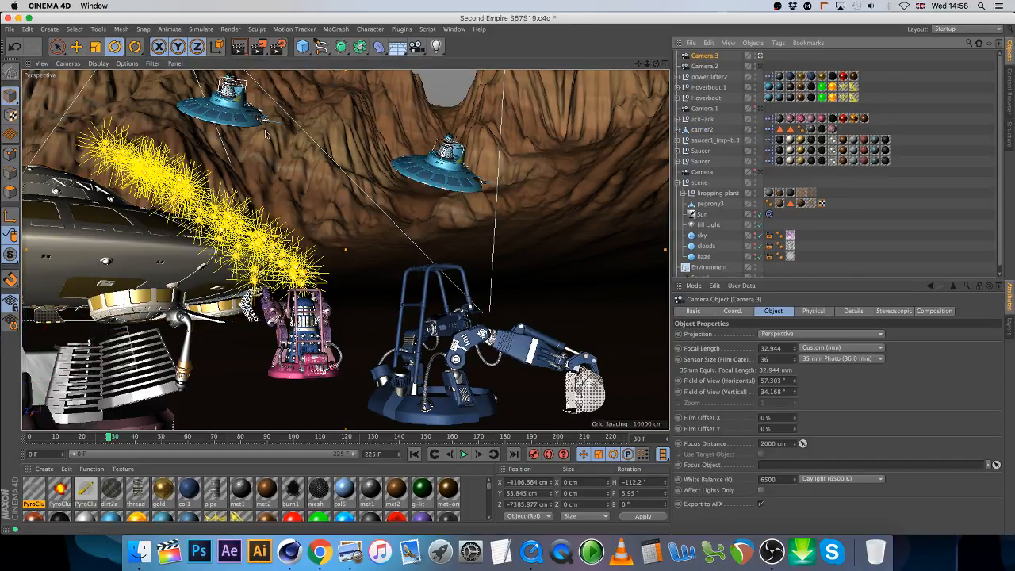
Step: Tilt saucer1_imp-b.3 to a pitch of about -1.7°, working in a close-up view
click(714, 140)
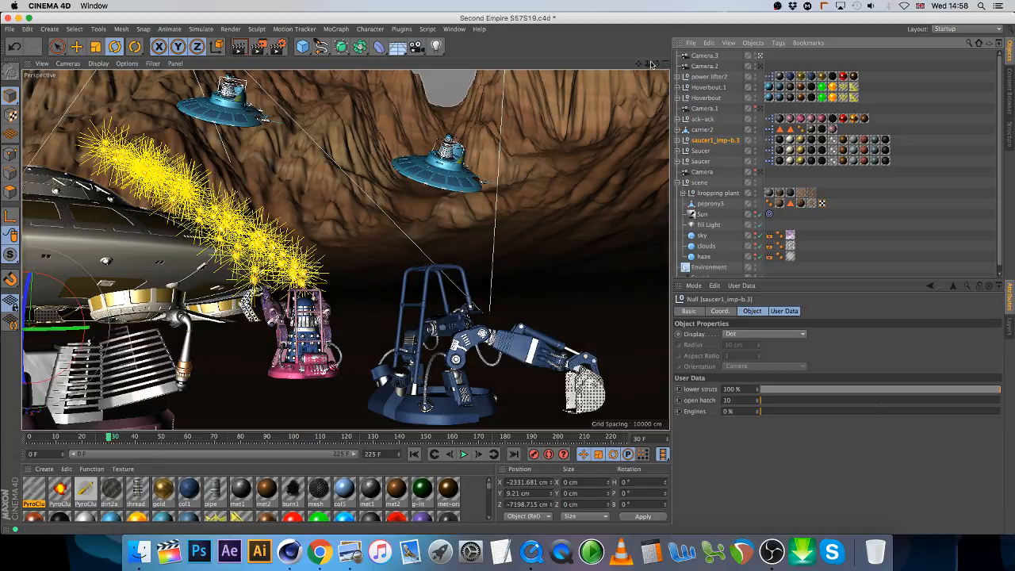
mouse_move(655, 63)
mouse_down()
mouse_move(638, 63)
mouse_move(657, 63)
mouse_move(647, 64)
mouse_up()
drag(139, 365, 148, 333)
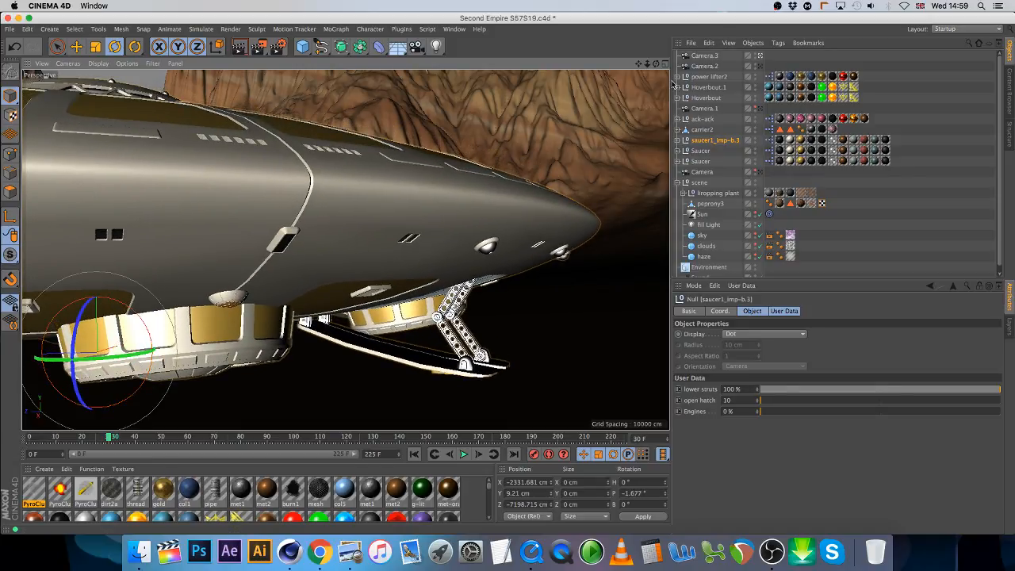
Step: Look through Camera.1 and delete that camera from the scene
click(758, 109)
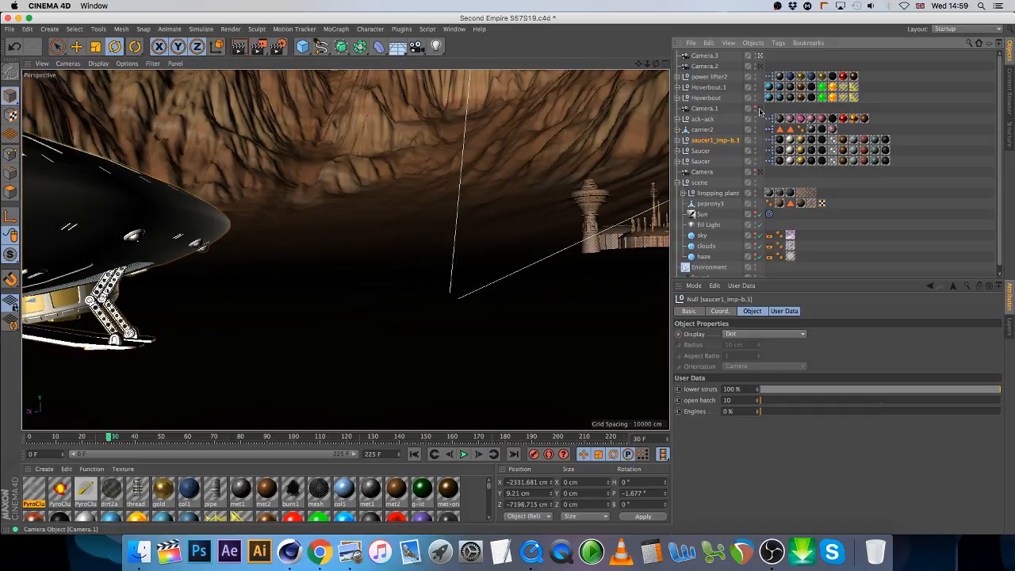
click(705, 109)
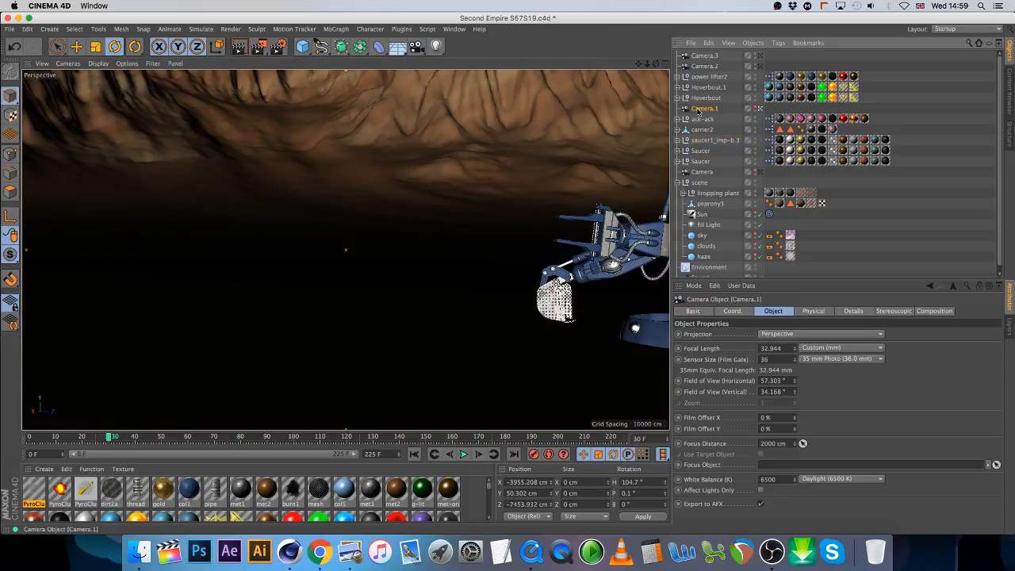
key(Delete)
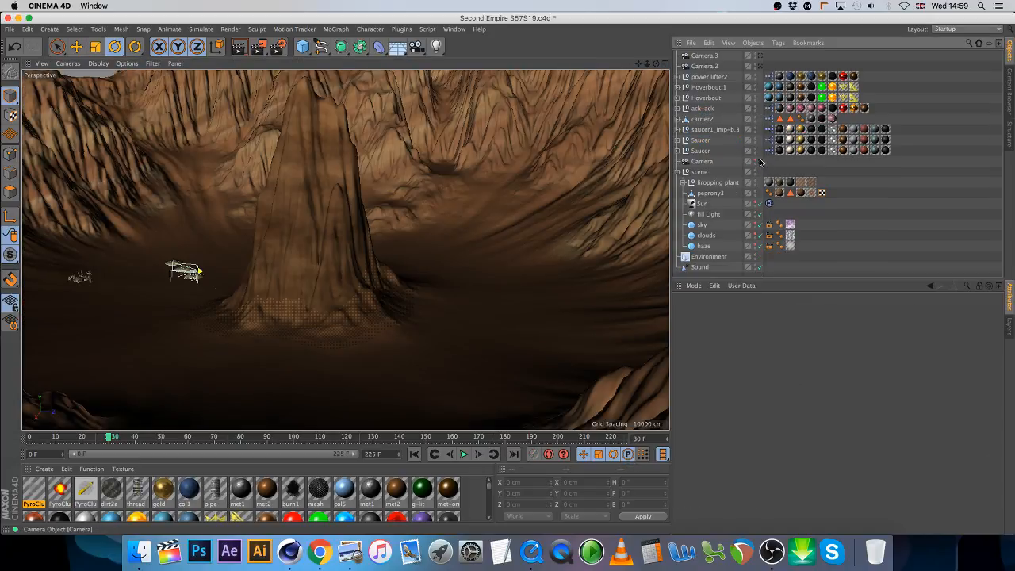
Step: Look through the original Camera and render the shot in the viewport
click(758, 161)
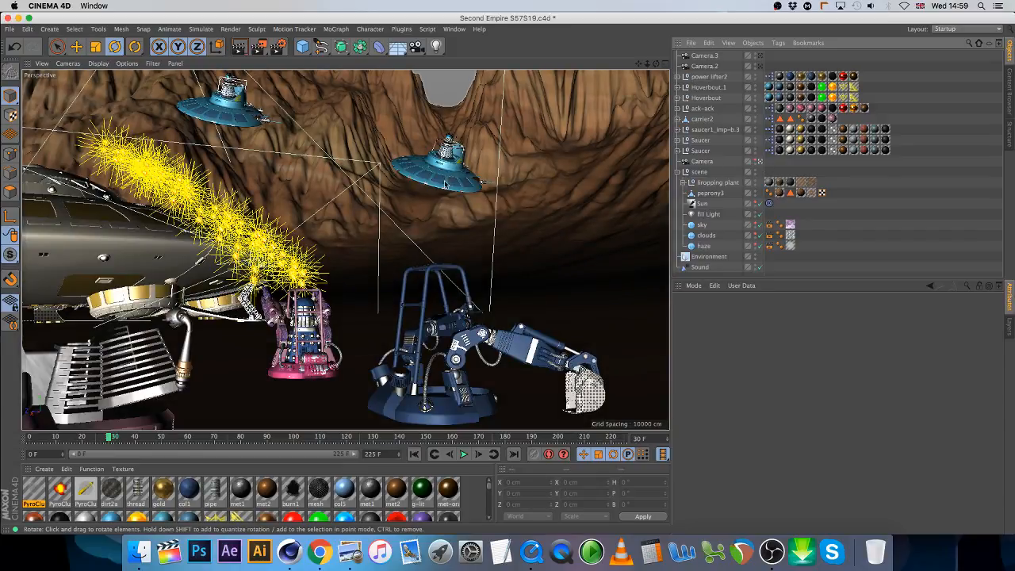
click(238, 46)
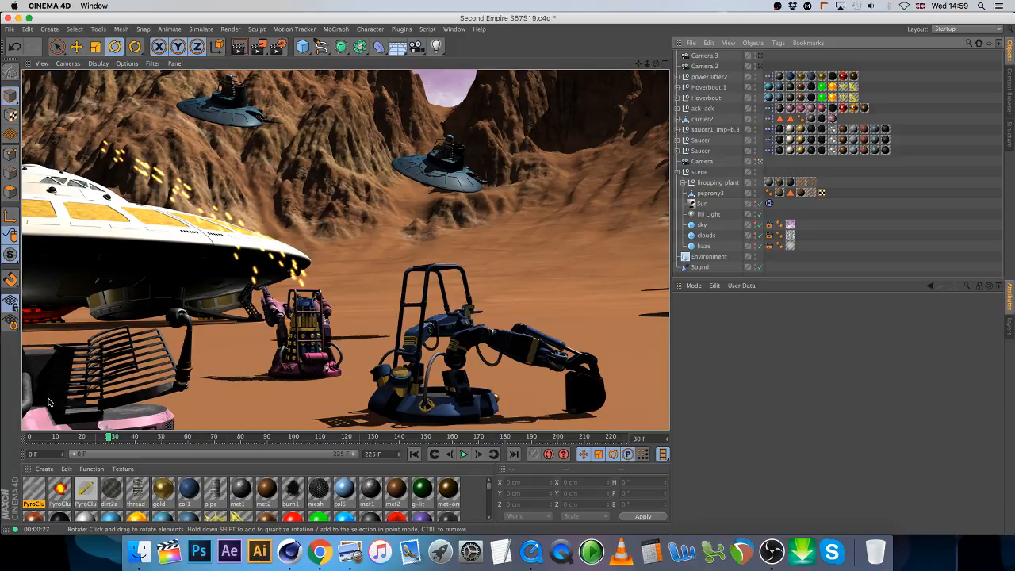
Step: Scrub the animation to frame 88 and render a region around the hoverbout and the gunfire
click(114, 436)
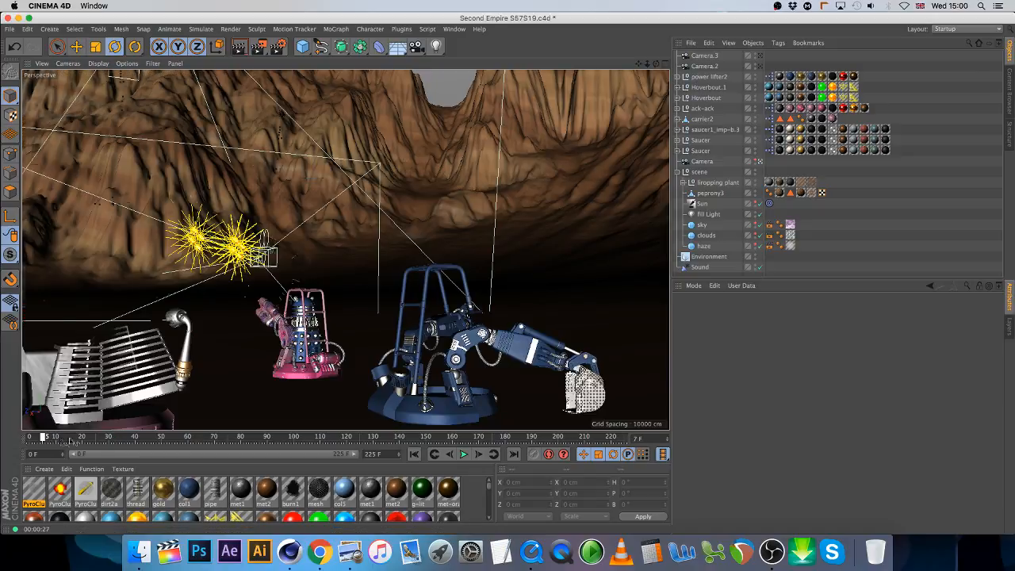
drag(116, 440, 262, 461)
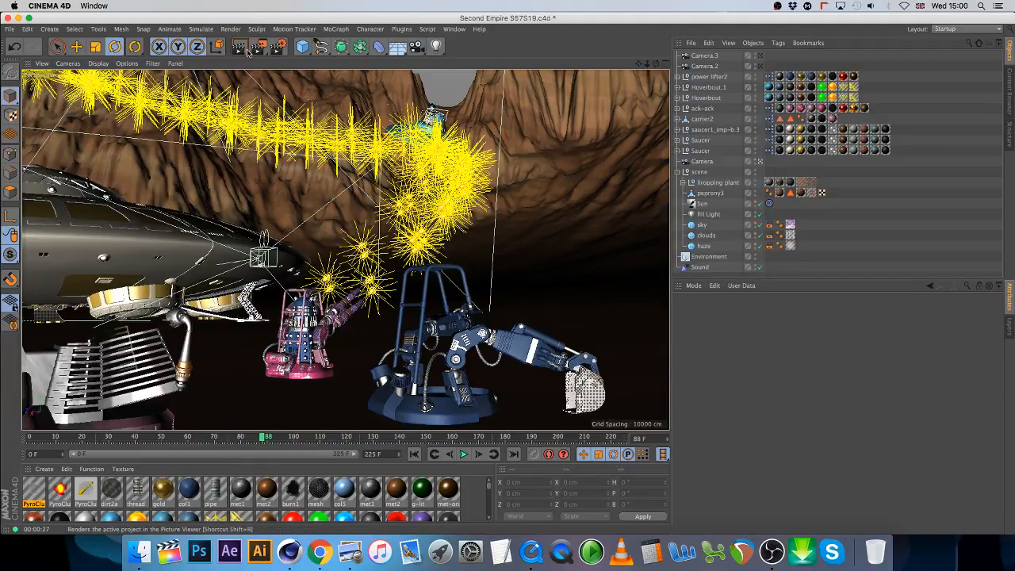
drag(258, 45, 282, 62)
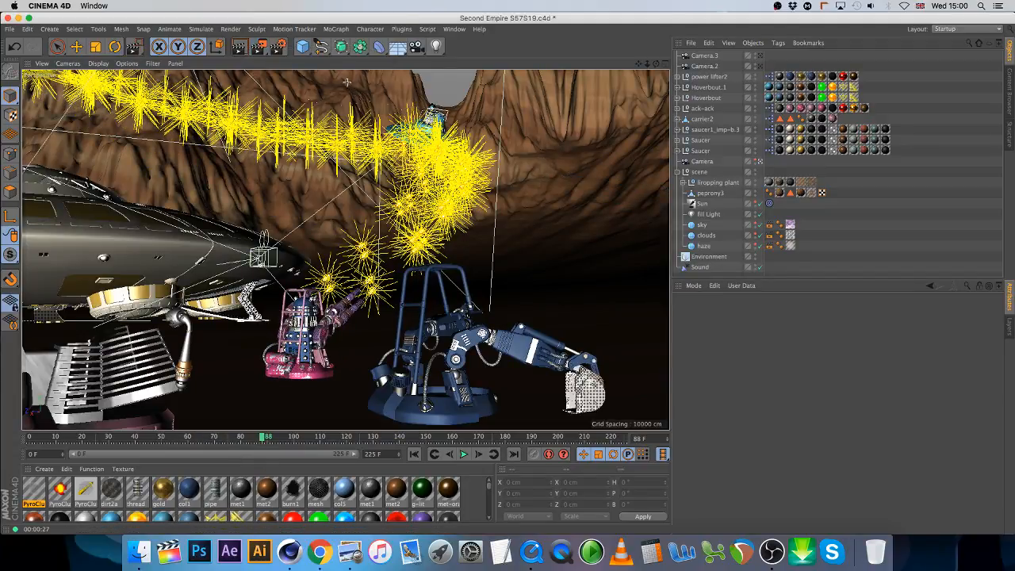
drag(346, 82, 547, 222)
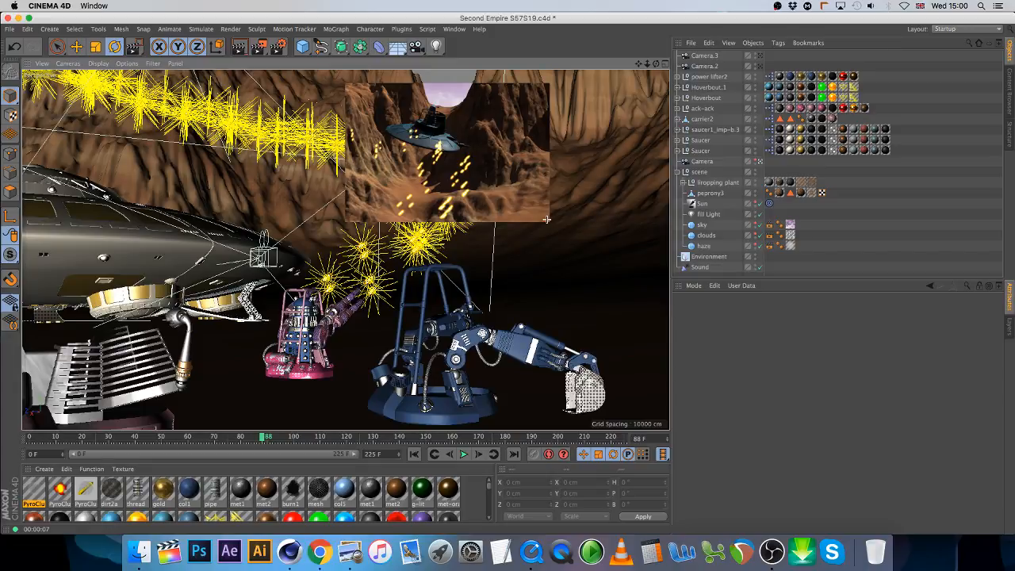
Step: Enable the two emitters under Hoverbout.1, check the second one's contents, and disable both again
click(679, 88)
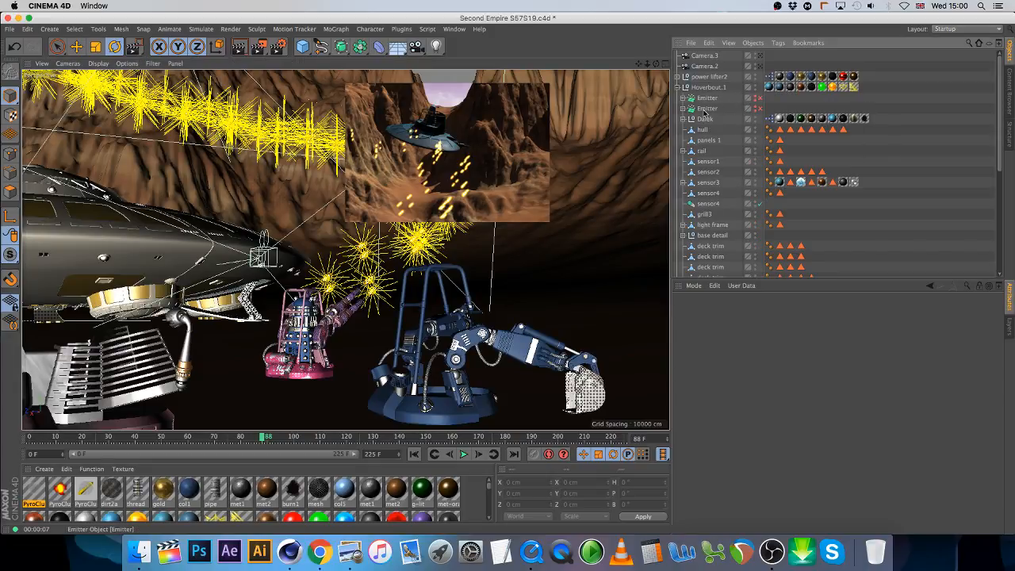
click(704, 111)
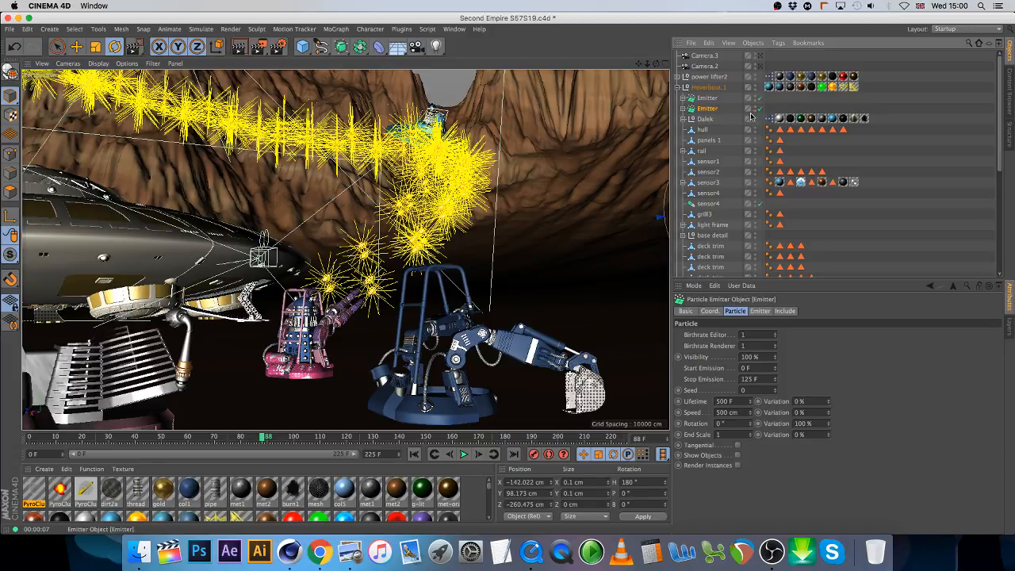
click(682, 109)
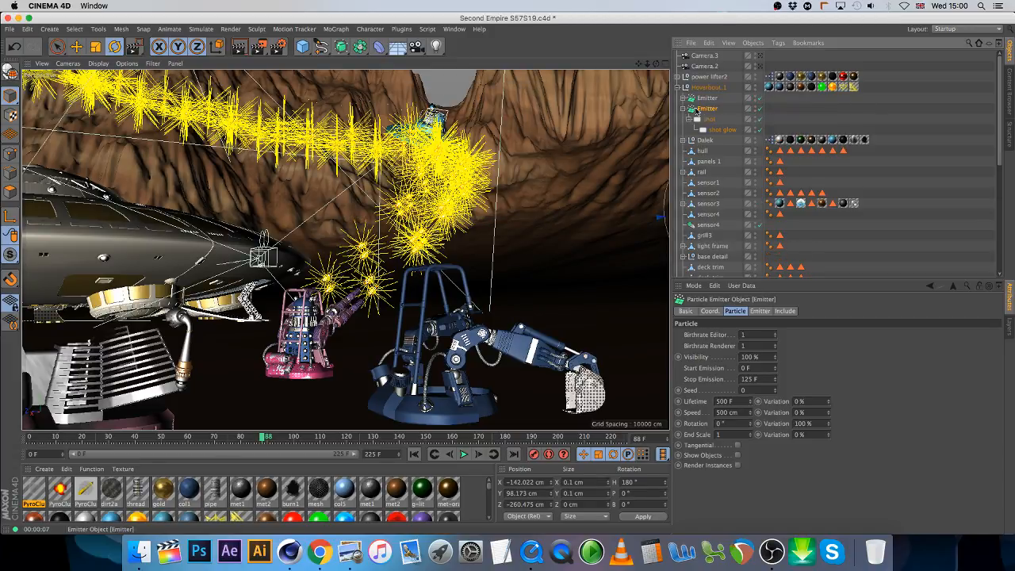
click(681, 108)
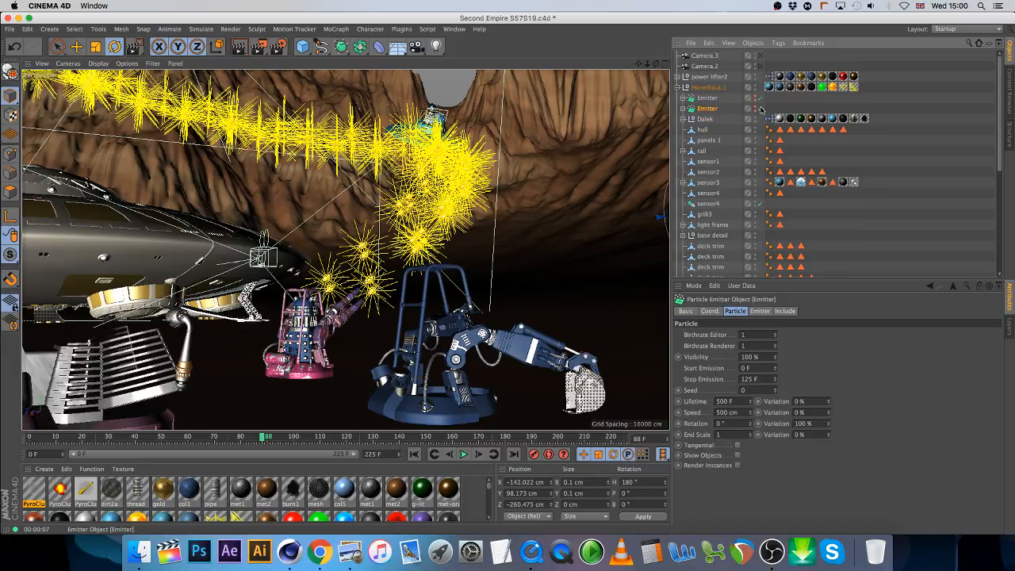
click(679, 87)
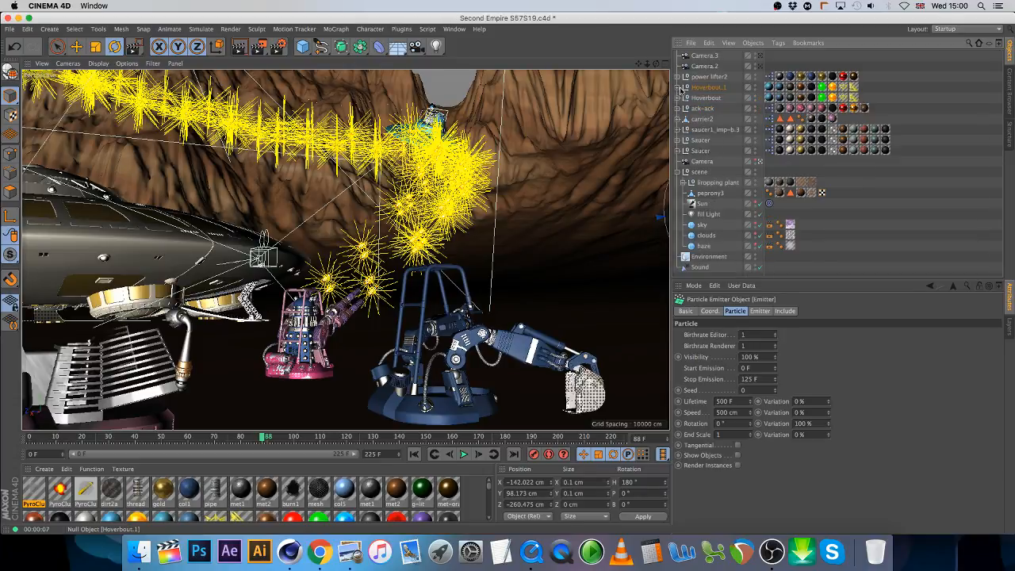
Step: Expand the Hoverbout group and check the particle settings of Emitter.1
click(707, 99)
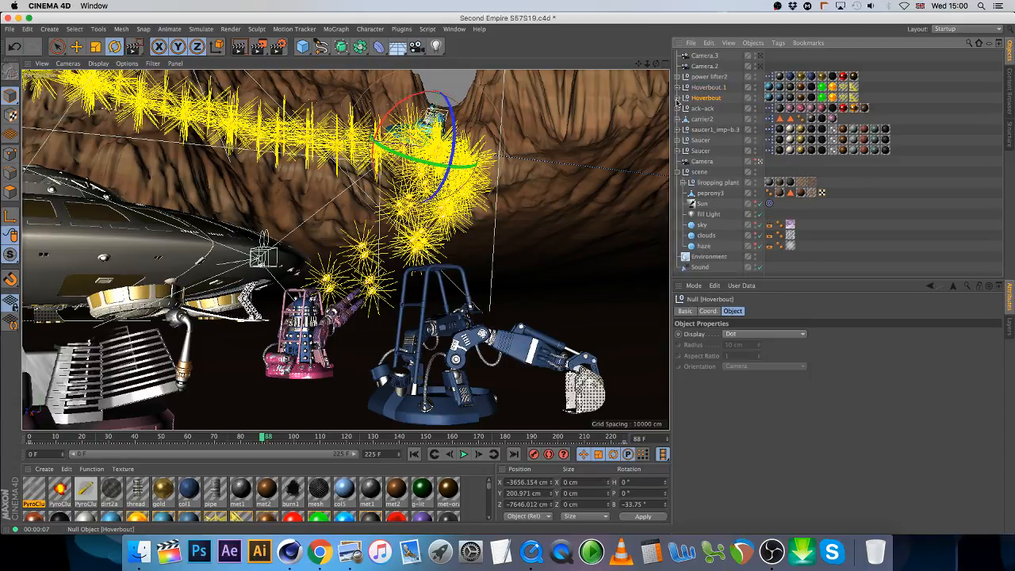
click(678, 98)
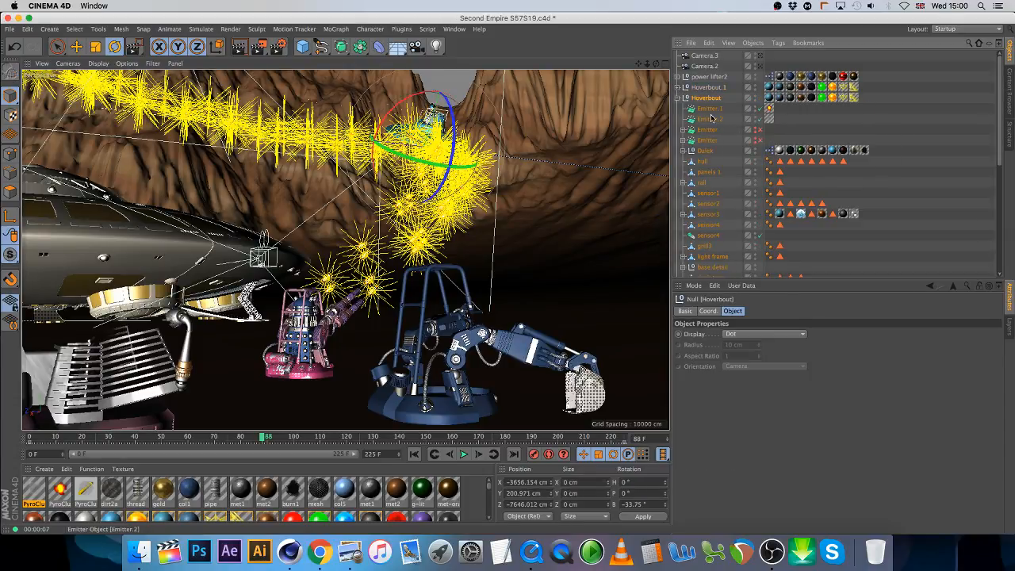
click(708, 108)
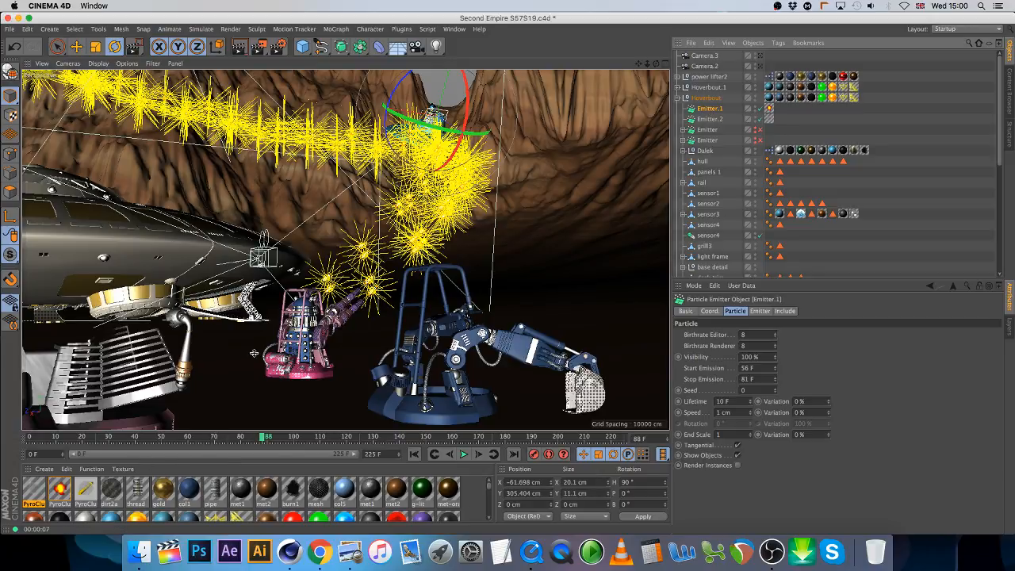
Step: Look through Camera.3, orbit around the large saucer and select that camera
click(758, 57)
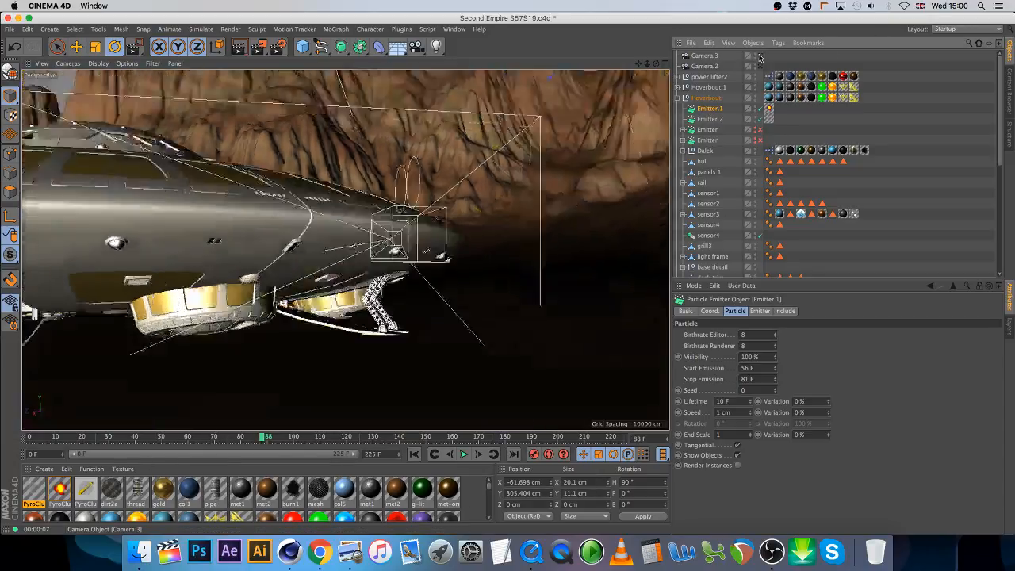
drag(656, 63, 612, 69)
click(704, 57)
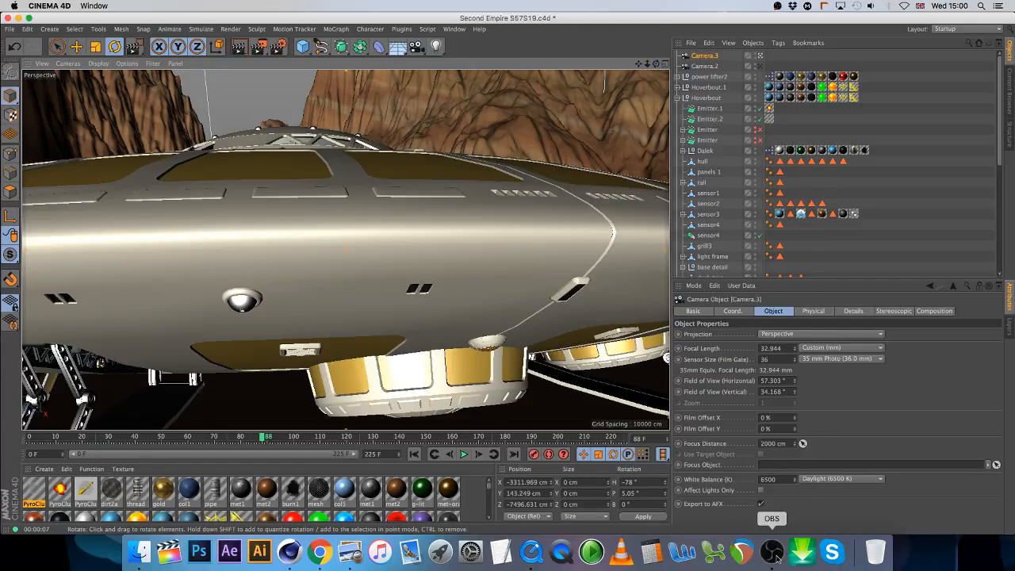
Step: Check the microphone level in OBS, raise the Samson C01U input volume to maximum in System Preferences, and return to Cinema 4D
click(773, 553)
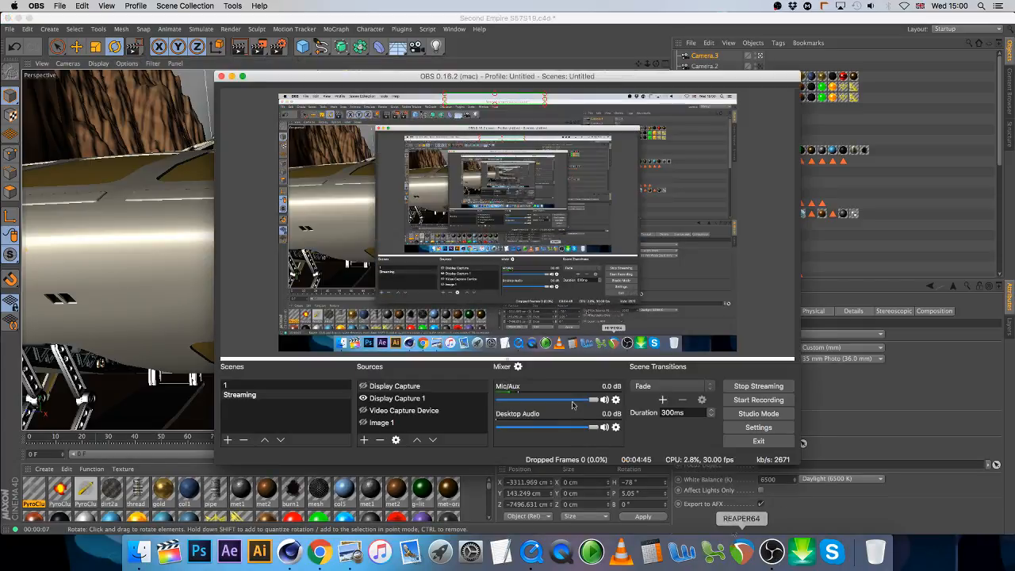
click(470, 553)
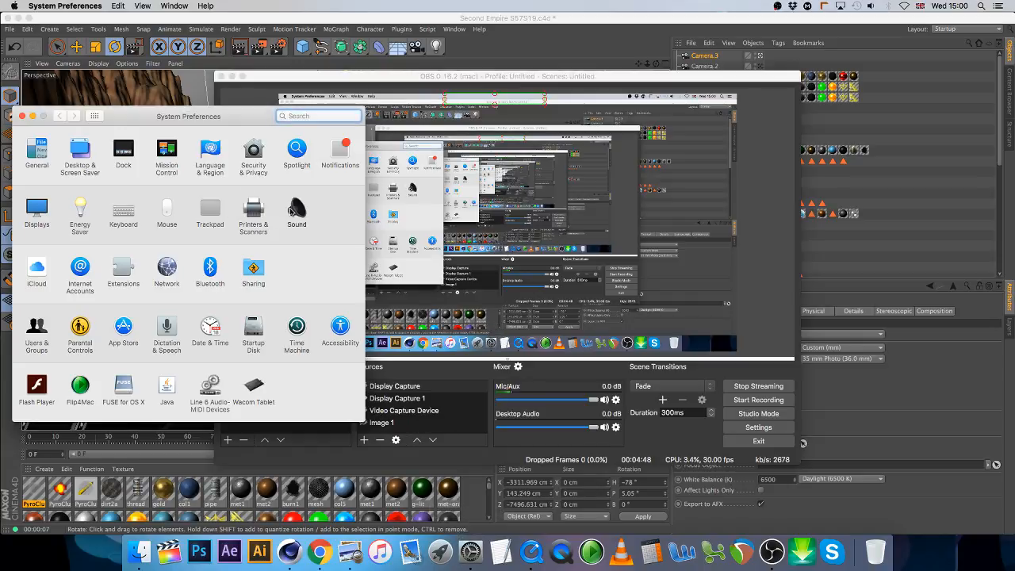
click(295, 209)
drag(182, 253, 215, 256)
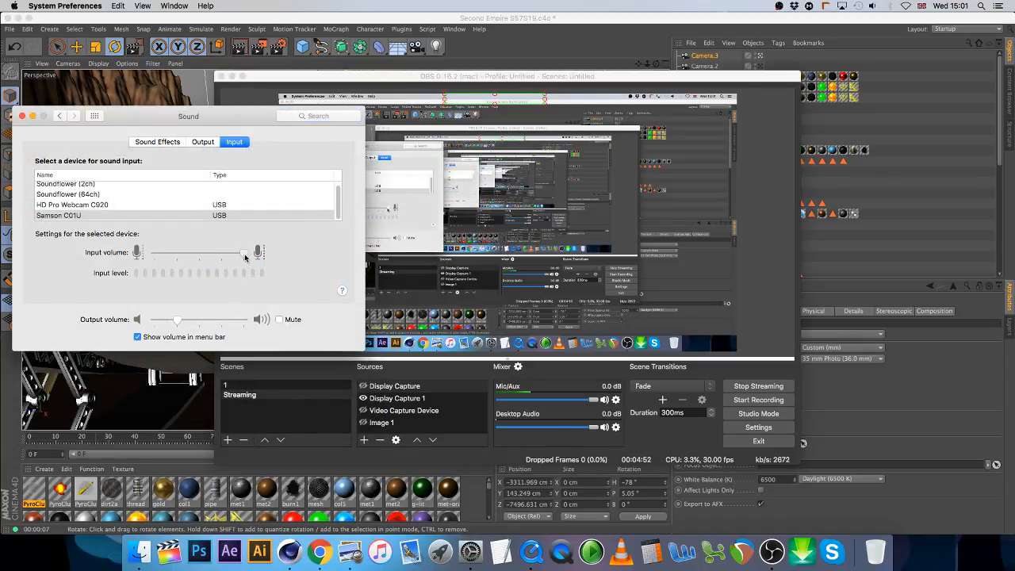
click(21, 117)
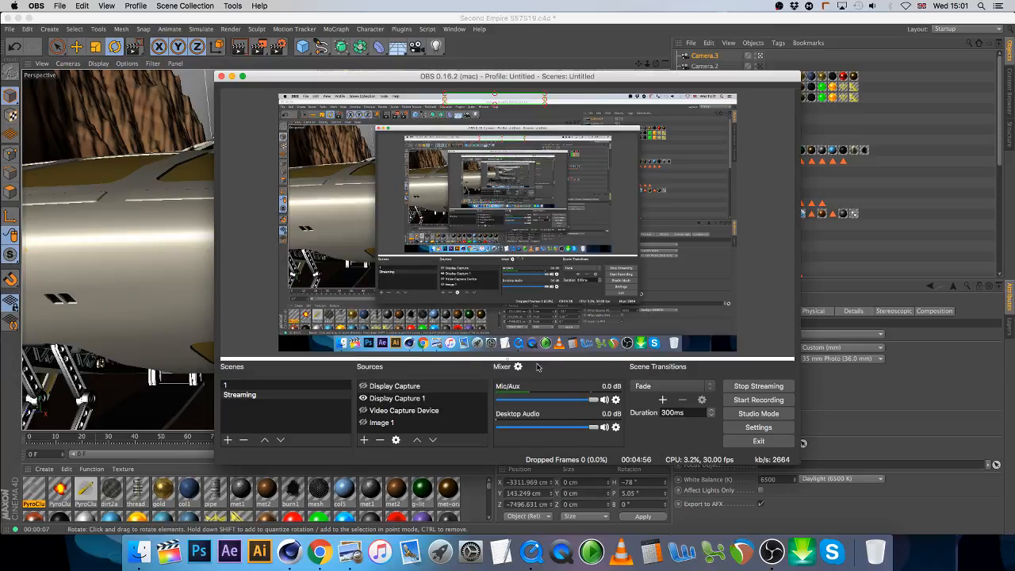
click(321, 556)
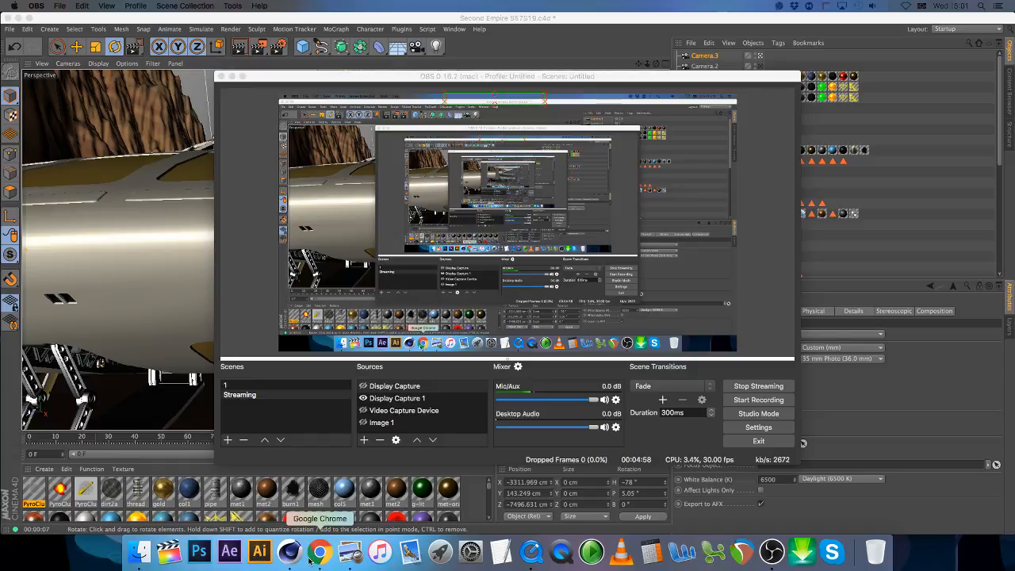
click(290, 553)
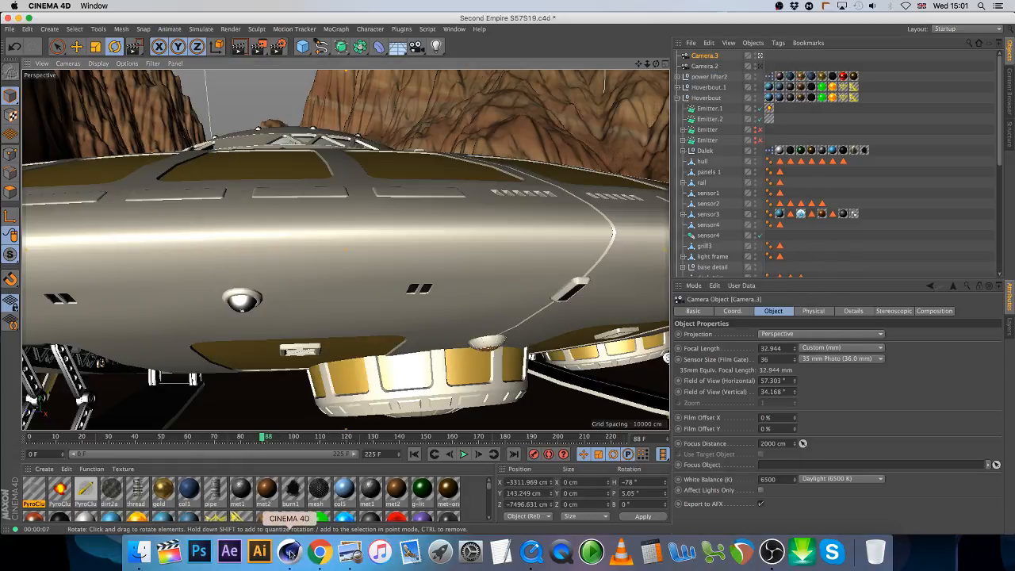
Step: Identify the landed saucer in the view, collapse the Hoverbout group and delete both Saucer nulls from the scene
drag(412, 230, 701, 84)
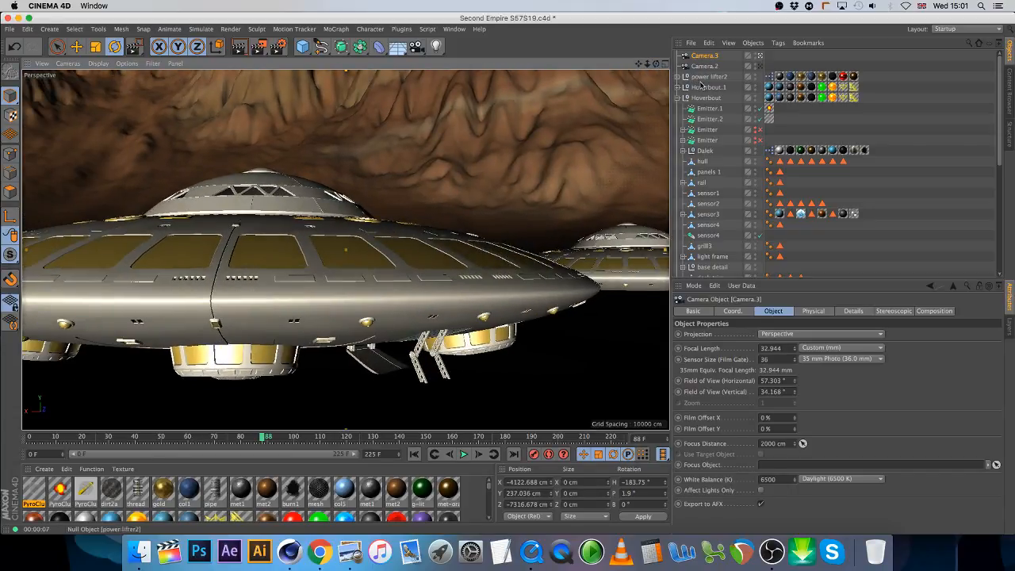
click(414, 282)
click(77, 46)
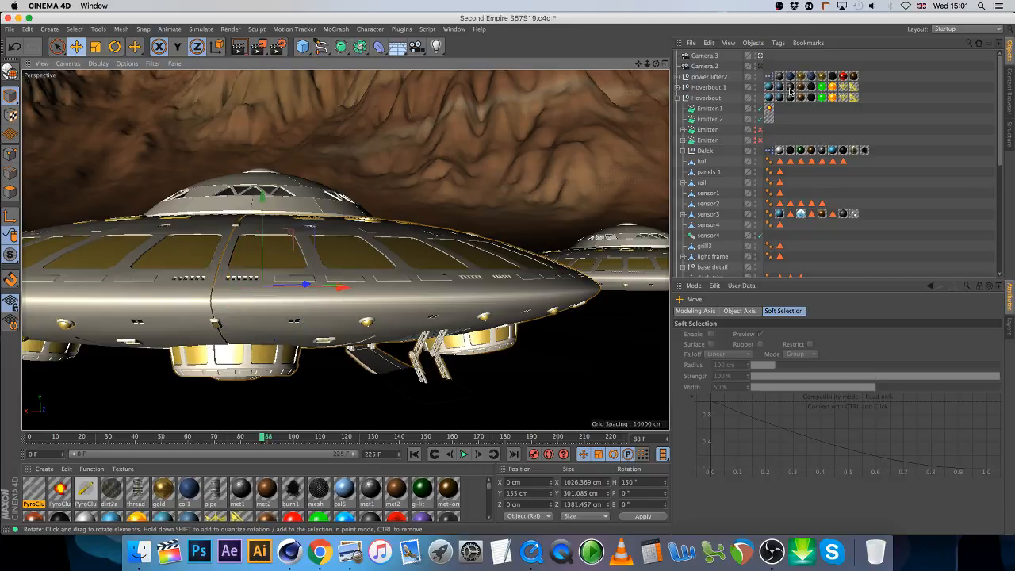
click(676, 97)
click(699, 150)
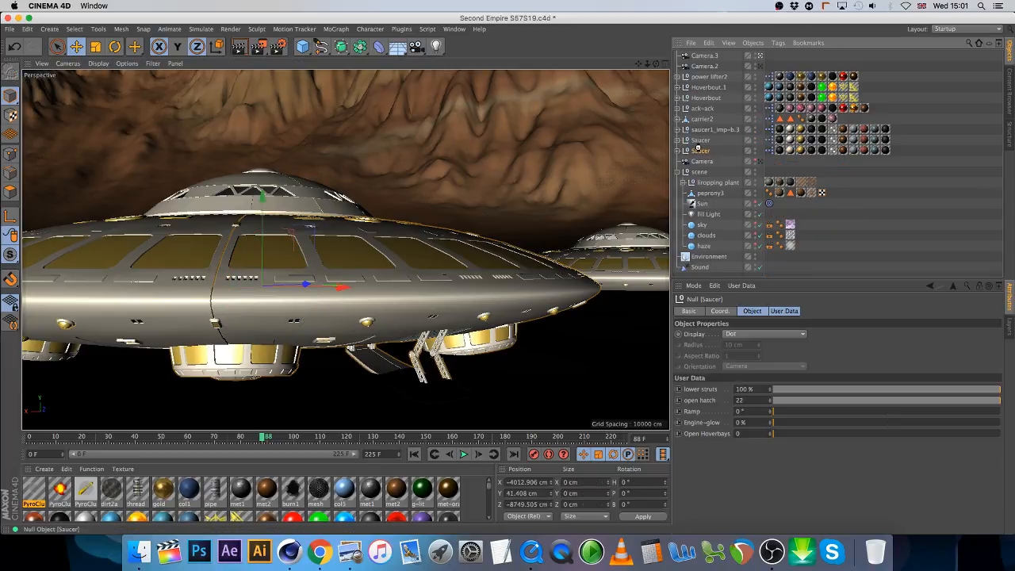
key(Delete)
click(700, 140)
key(Delete)
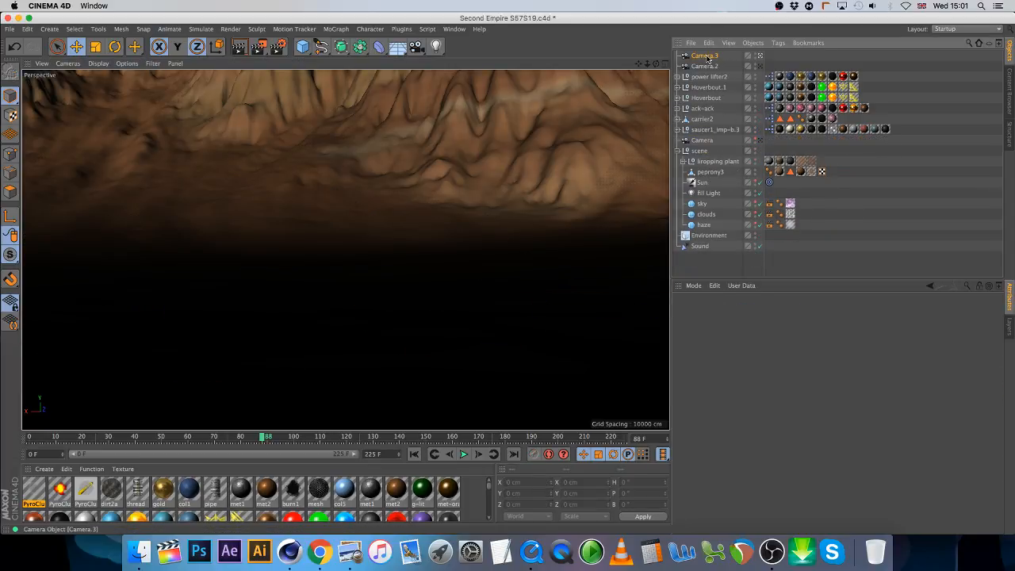
Step: Aim Camera.3 at the hoverbouts, rewind to frame 0 and play the animation up to frame 158
mouse_move(655, 64)
mouse_down()
mouse_move(551, 106)
mouse_move(656, 64)
mouse_move(661, 75)
mouse_up()
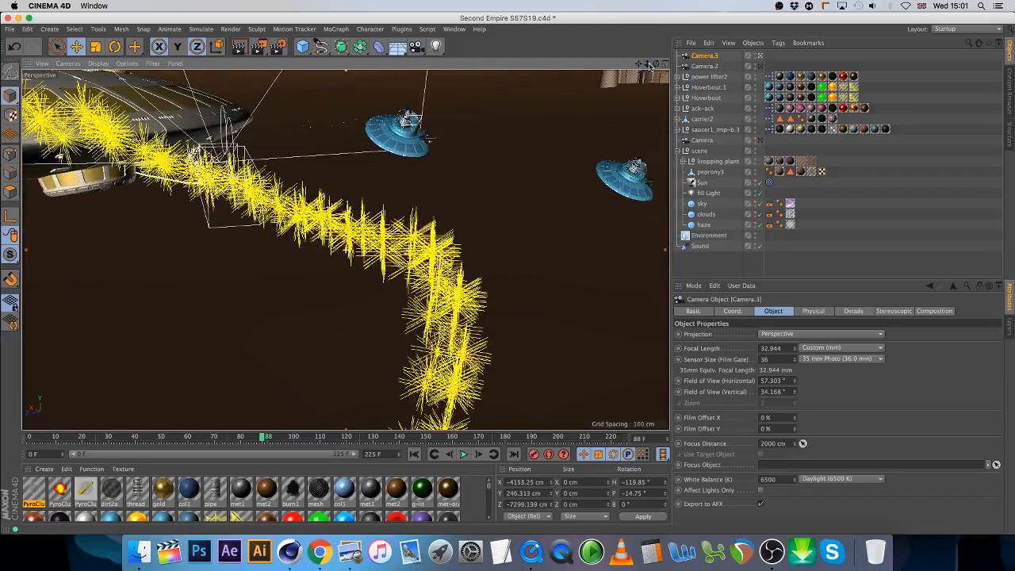
click(141, 437)
drag(140, 437, 29, 437)
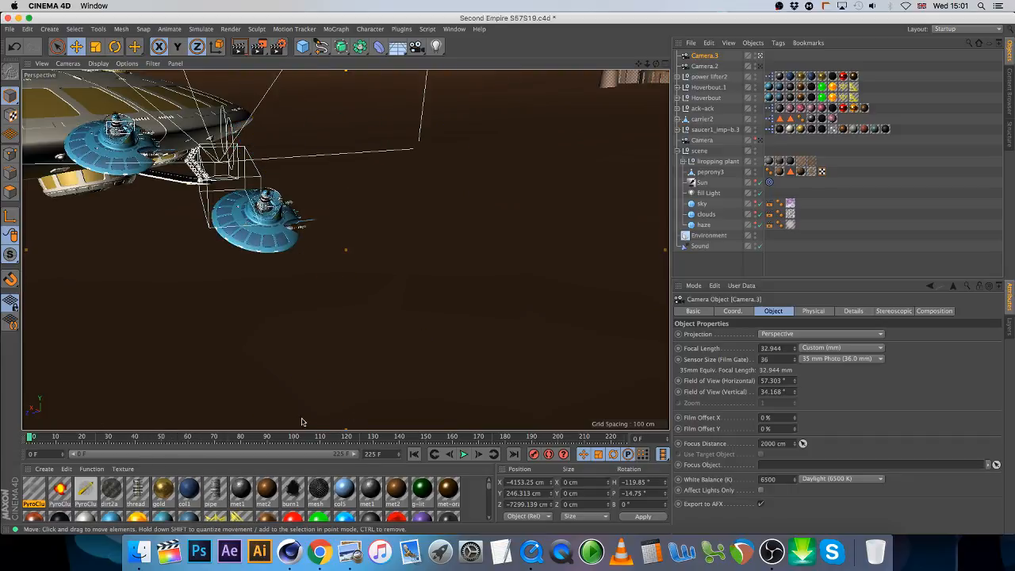
click(464, 454)
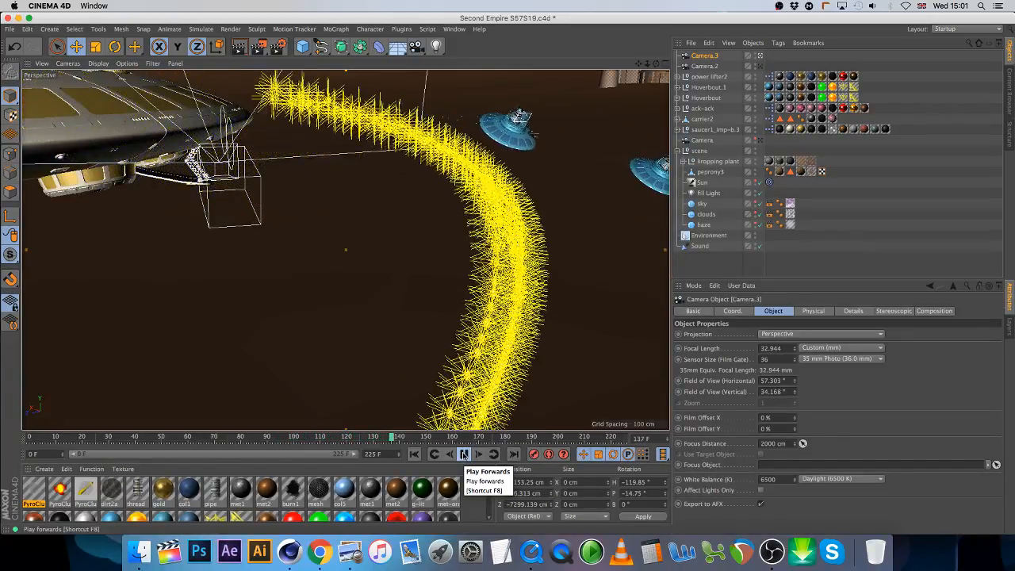
click(464, 453)
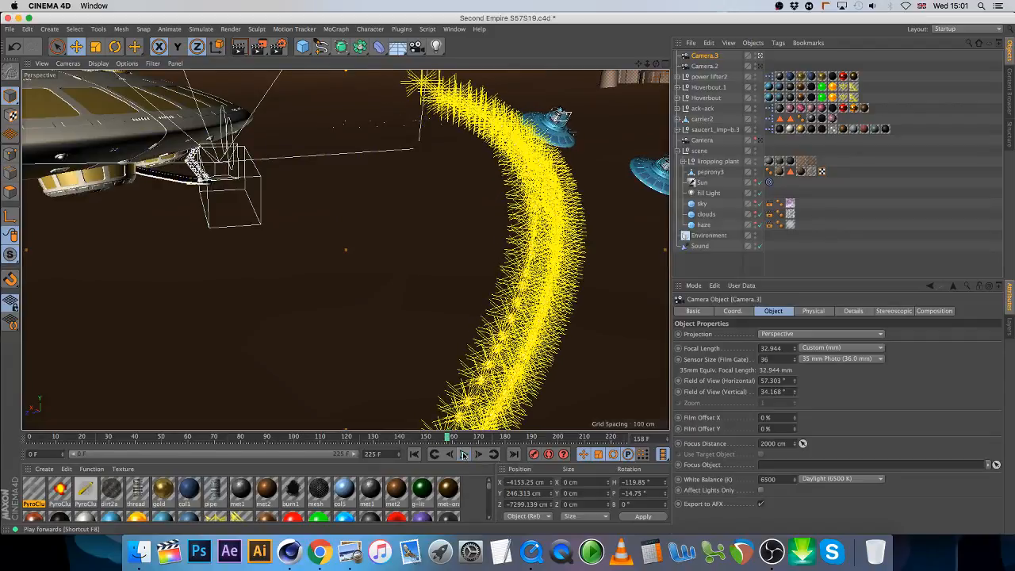
Step: Select the Hoverbout and review its flight path from above by scrubbing the animation from frame 0 to frame 134
click(706, 98)
drag(656, 64, 532, 127)
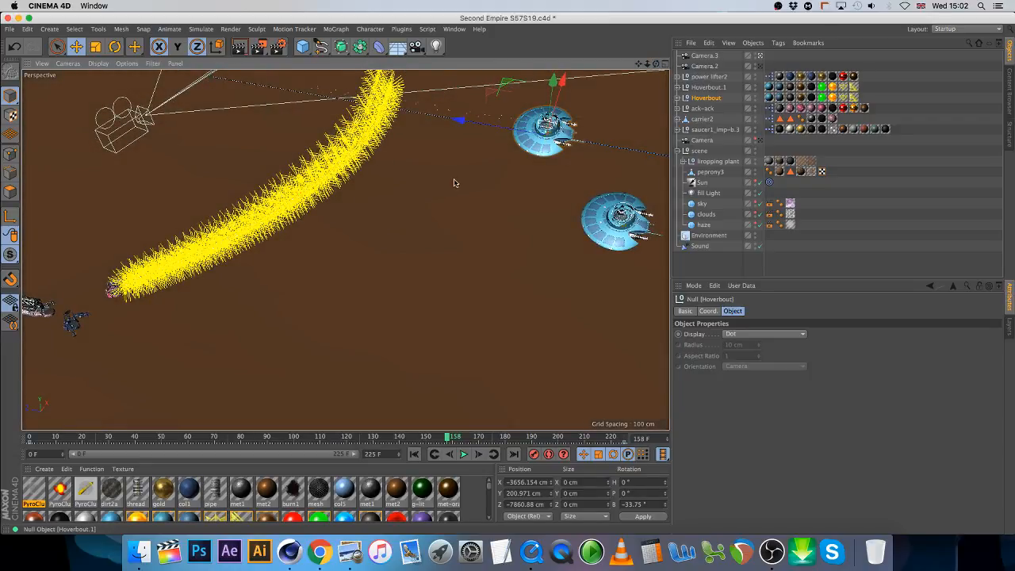
drag(238, 440, 321, 460)
click(414, 453)
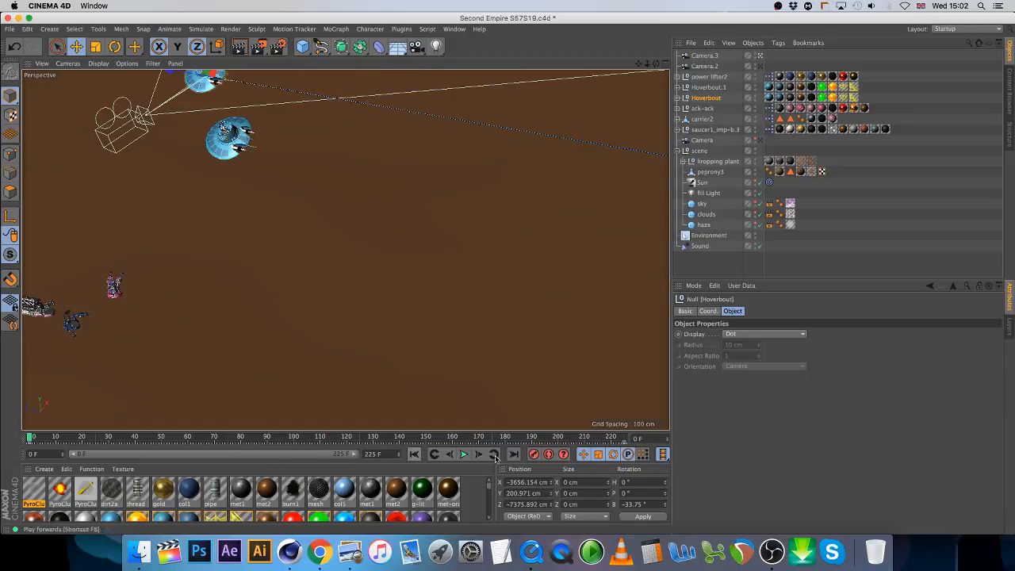
drag(44, 443, 378, 454)
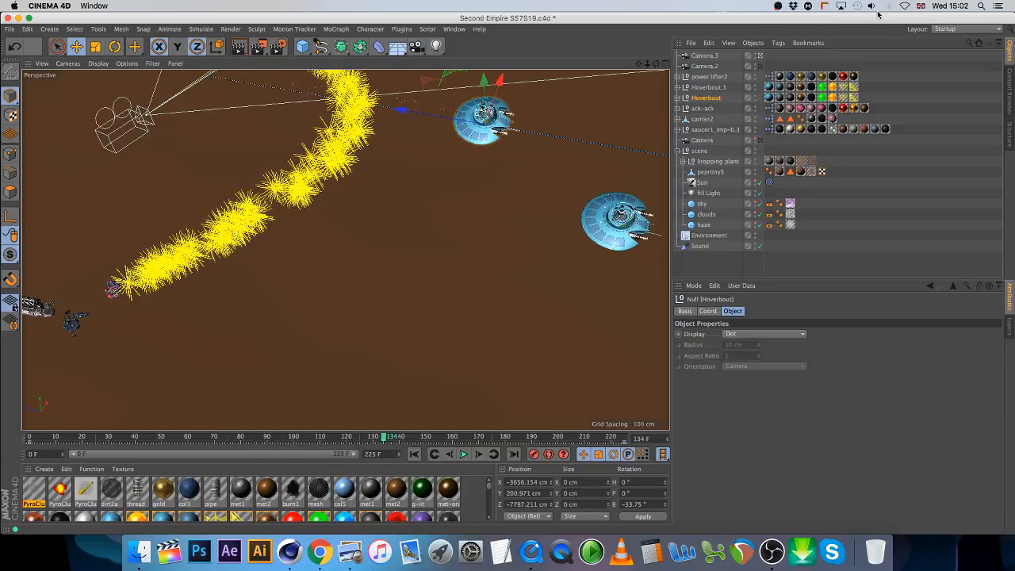
Step: Move the ack-ack's keyframe at frame 75 to frame 50 and scrub the animation through to frame 161
click(702, 107)
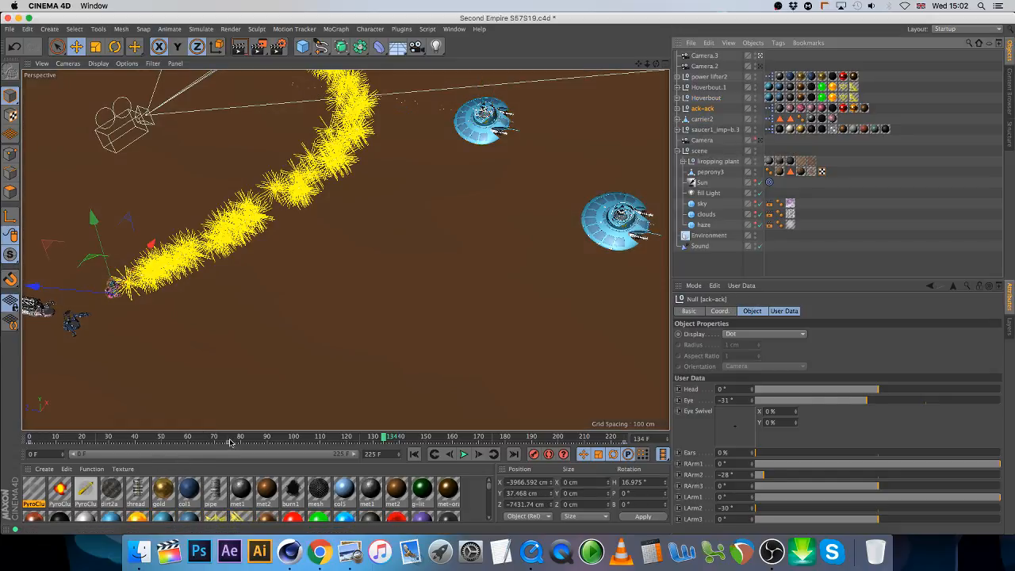
drag(229, 442, 161, 445)
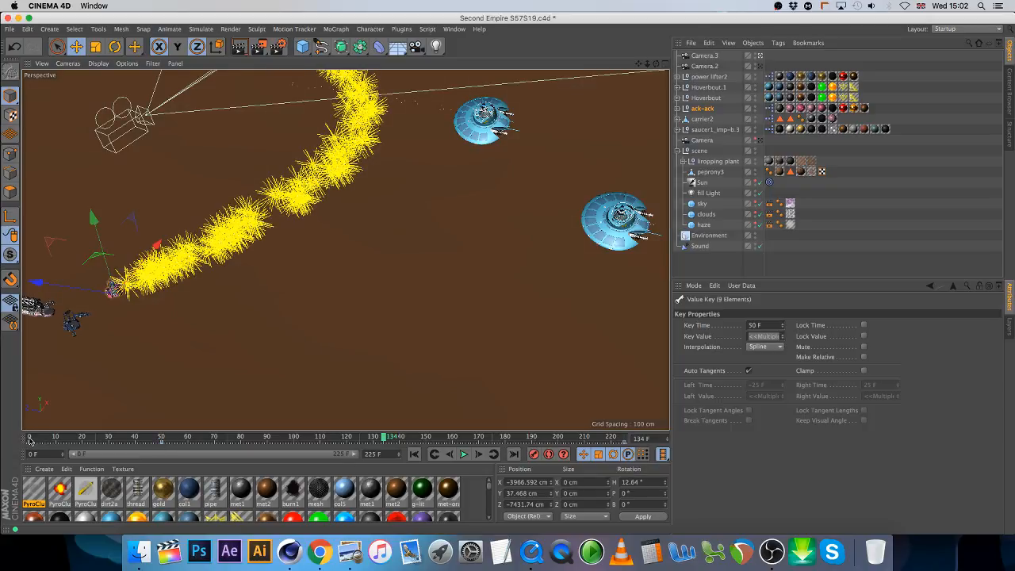
mouse_move(29, 439)
mouse_down()
mouse_move(232, 454)
mouse_move(459, 447)
mouse_up()
Step: Look through the original Camera and rename it as Main
click(759, 140)
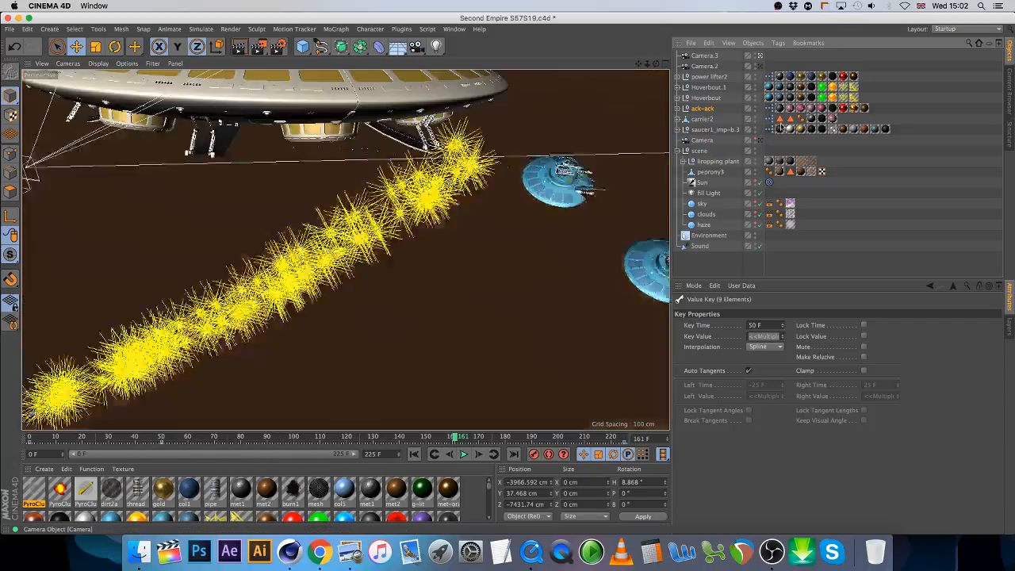
click(704, 141)
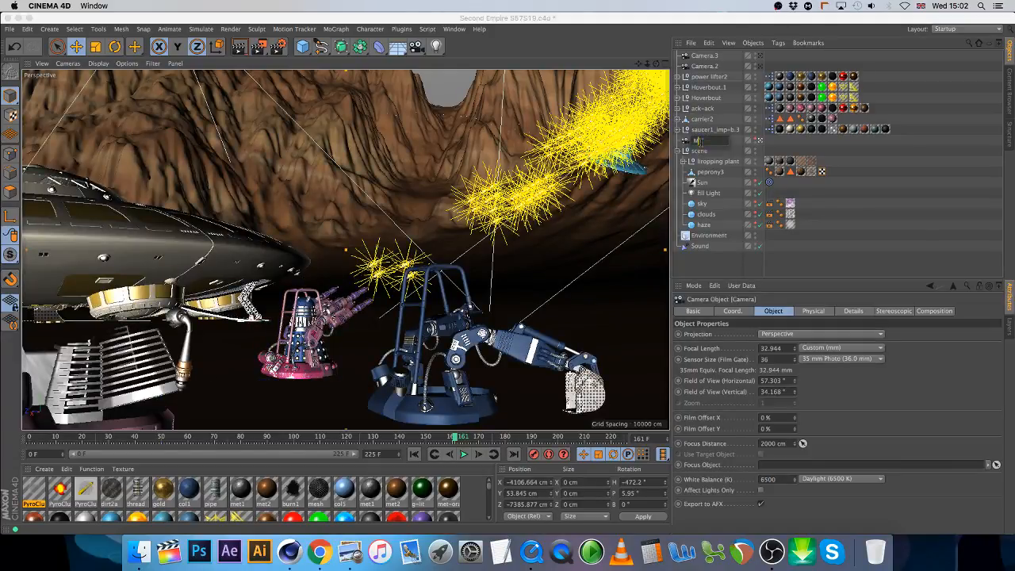
text(Main)
key(Return)
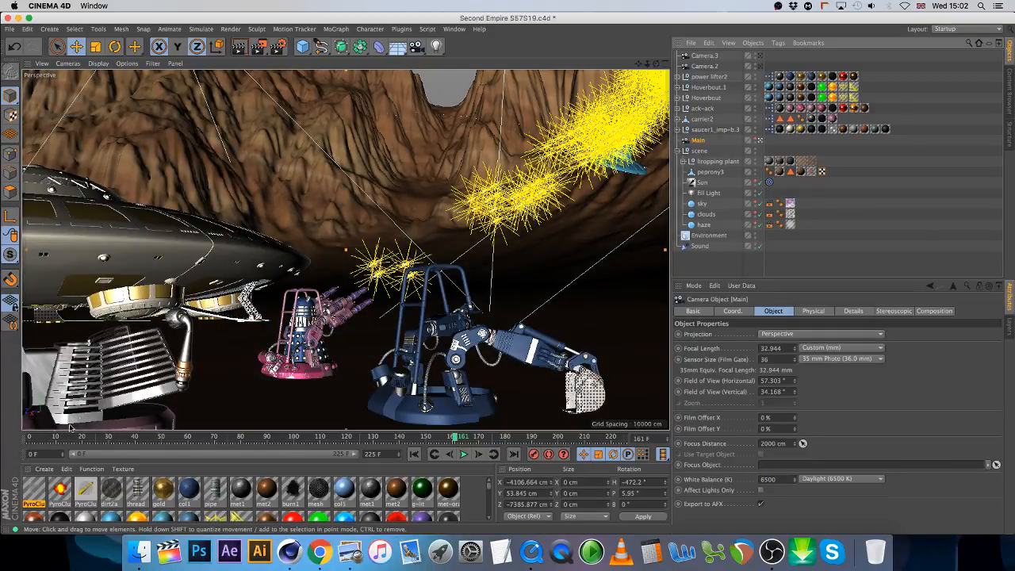
Step: Scrub the animation from the start to frame 75 and render the Main camera's shot in the viewport
drag(29, 441, 228, 443)
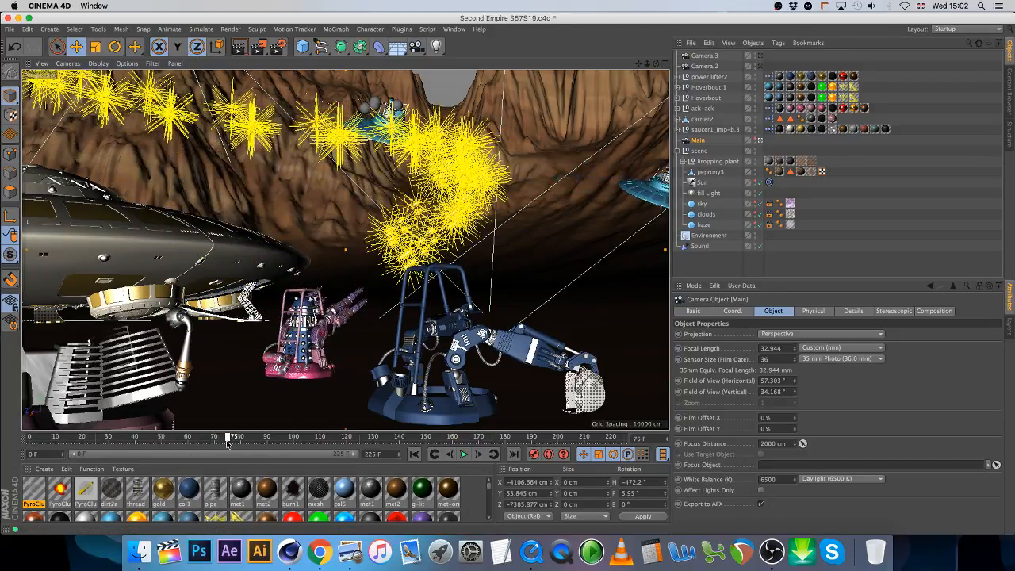
click(239, 50)
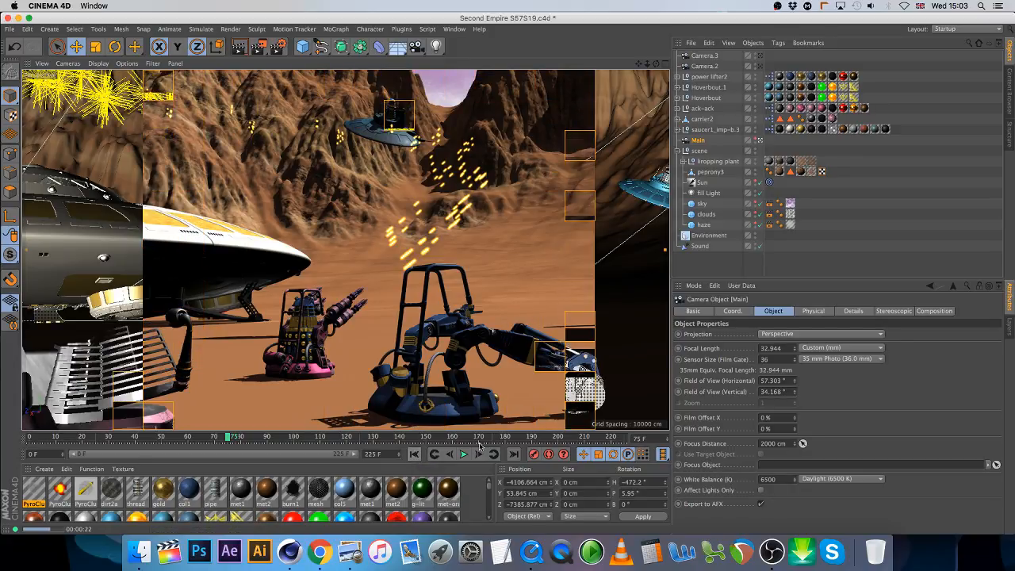
Step: Set the Hoverbout's Emitter.1 to start emission at frame 75 and stop at frame 100, and scrub to frame 91
click(678, 97)
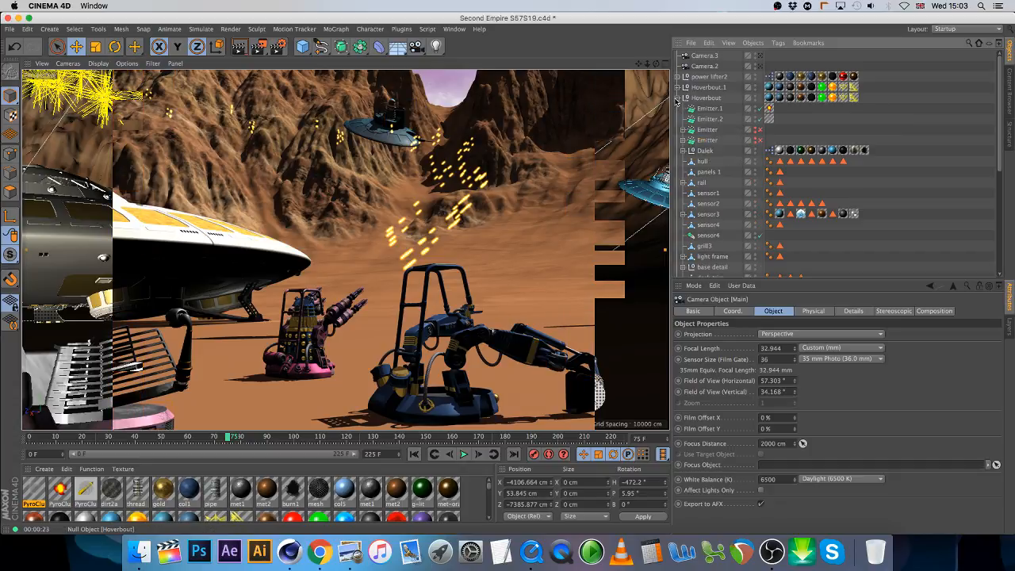
click(711, 109)
drag(757, 368, 669, 366)
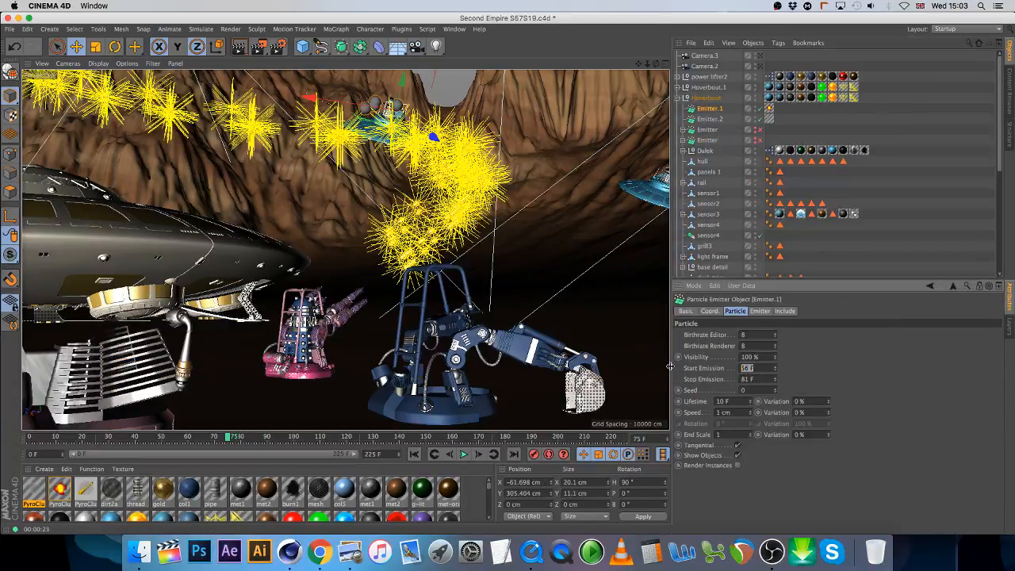
text(75)
key(Tab)
text(100)
drag(227, 438, 270, 442)
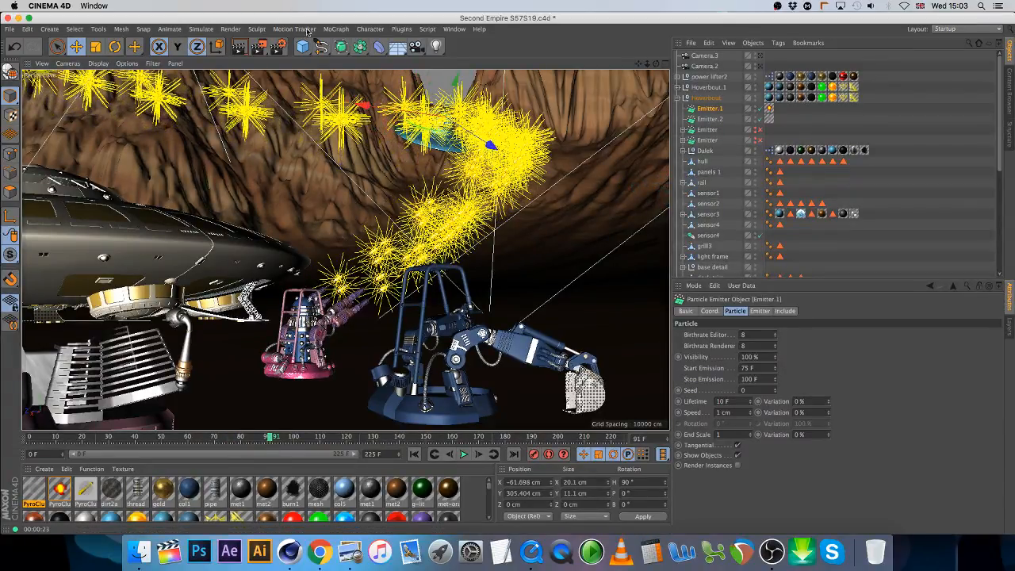
Step: Set the start emission of the Hoverbout's Emitter.2 to frame 75 and deselect it
click(718, 119)
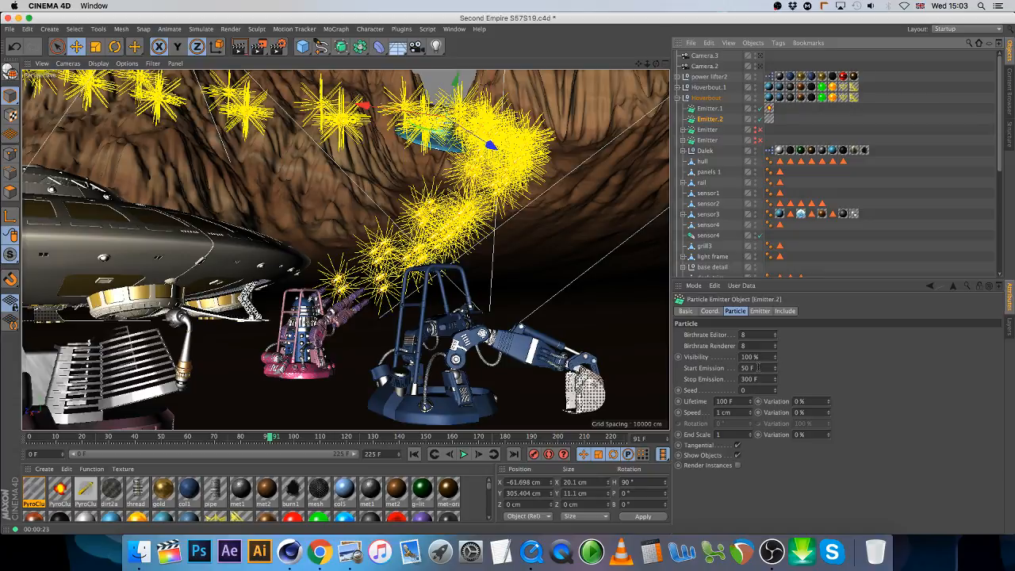
text(1)
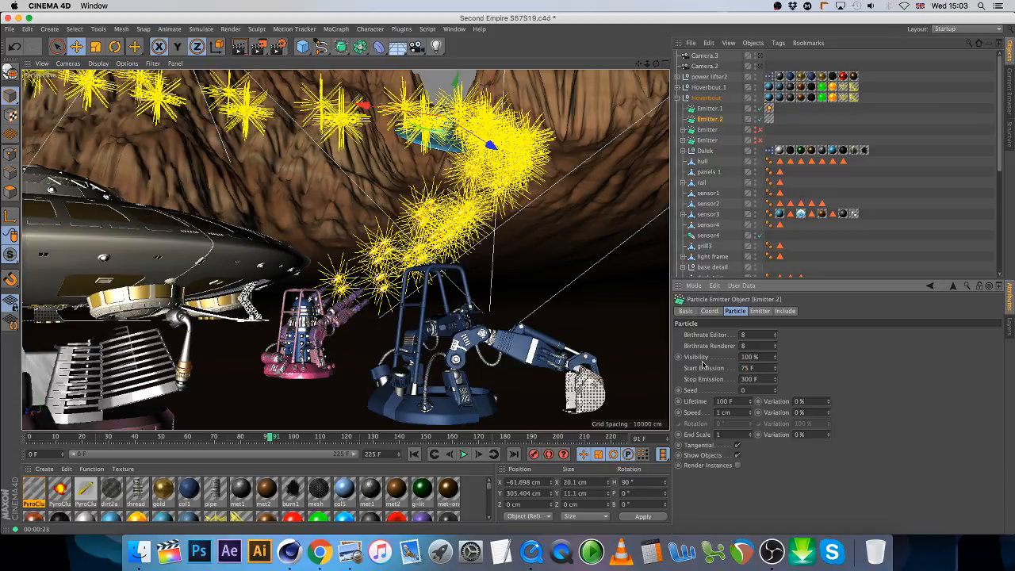
click(921, 214)
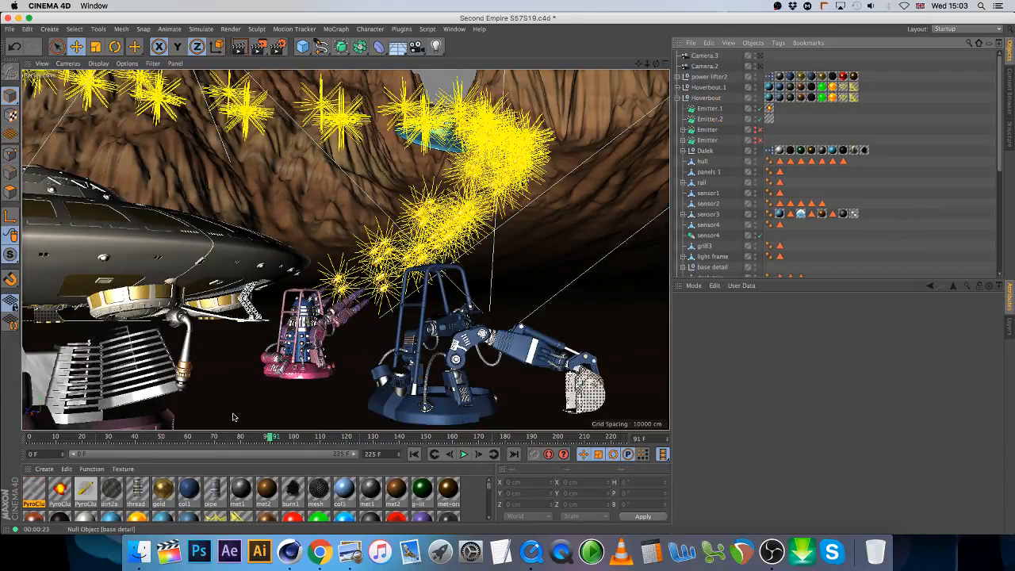
Step: Scrub the animation to frame 114 and render a region of the viewport around the ack-ack fire
drag(32, 439, 332, 472)
drag(258, 47, 295, 61)
drag(330, 95, 671, 349)
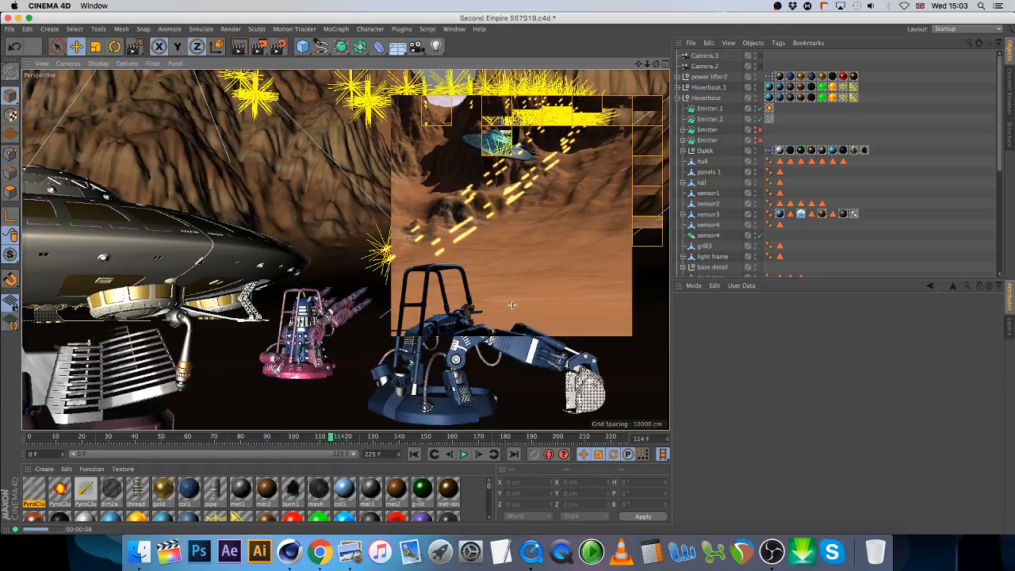
Step: Set the editor and renderer birthrates of both Emitter.1 and Emitter on the ack-ack's right arm to 10
click(678, 98)
click(678, 108)
click(737, 195)
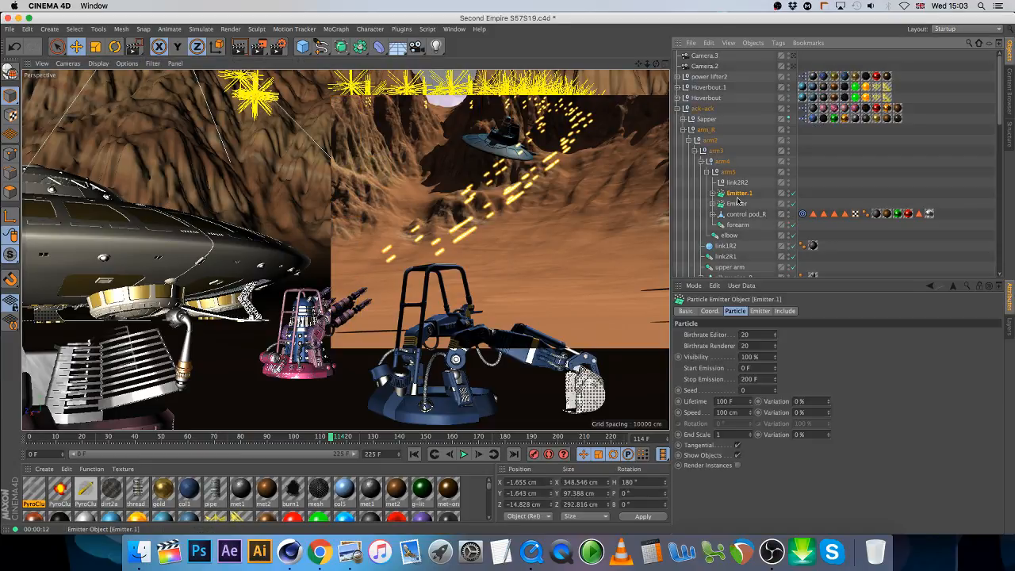
shift+click(736, 204)
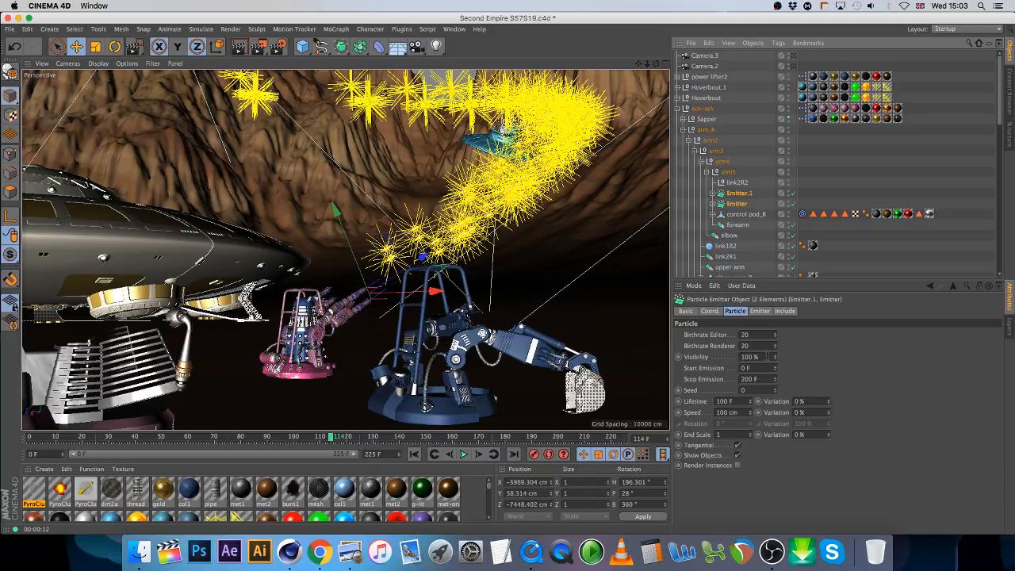
click(745, 334)
text(1)
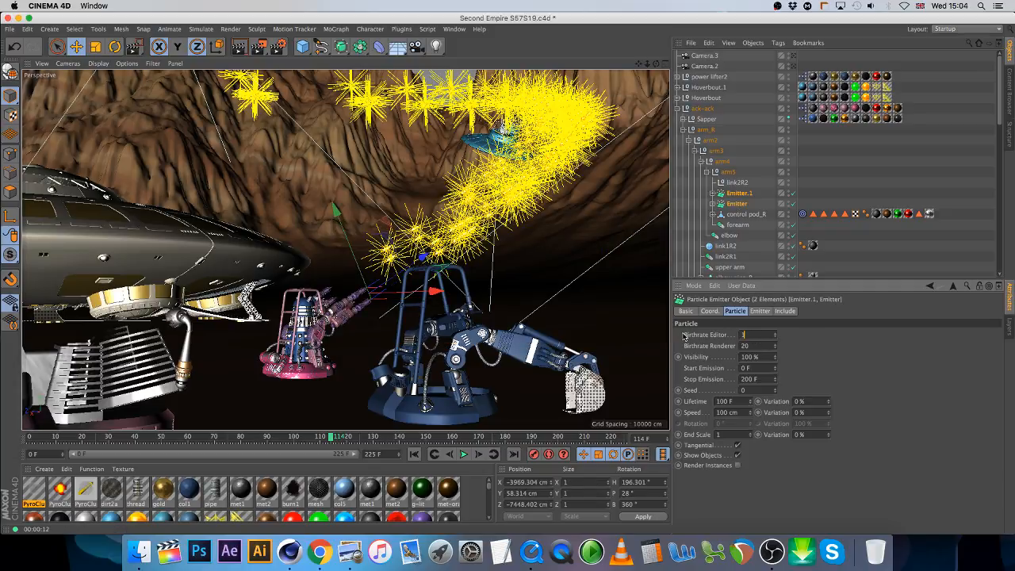
text(0)
drag(755, 347, 715, 344)
text(10)
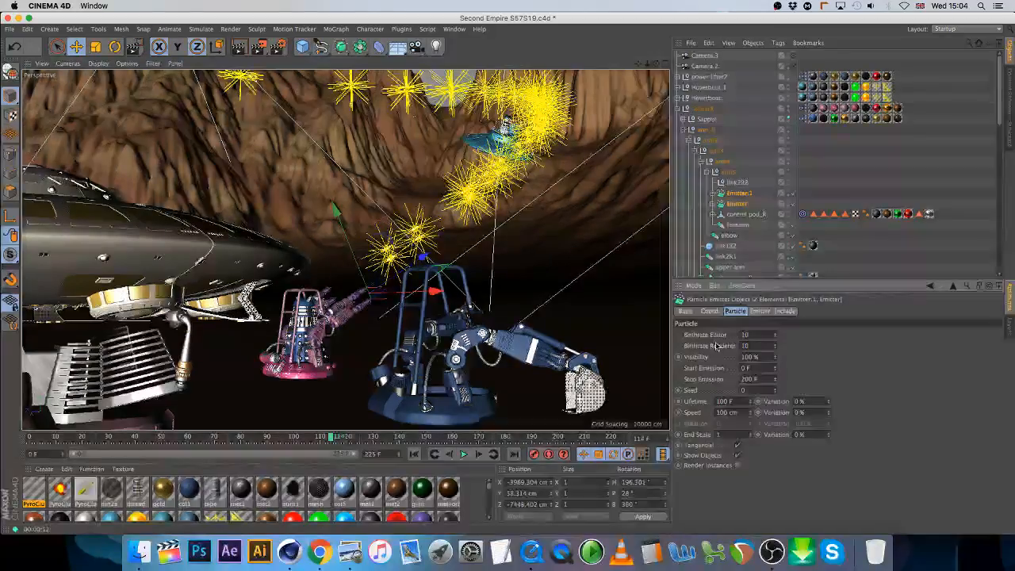
Step: Scrub the animation to frame 76 and render a region covering the ack-ack gun and its fire
click(37, 438)
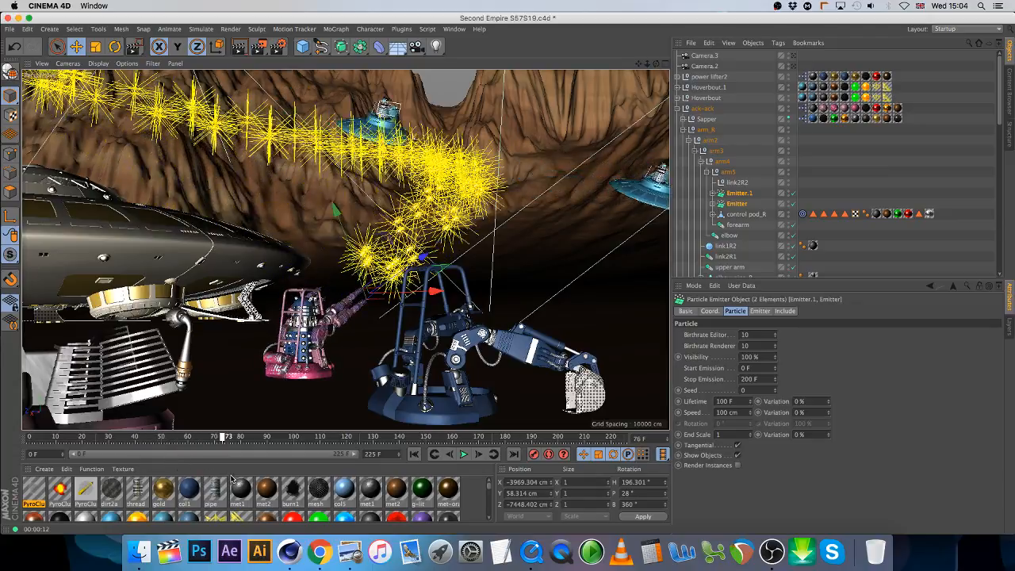
key(F8)
click(258, 46)
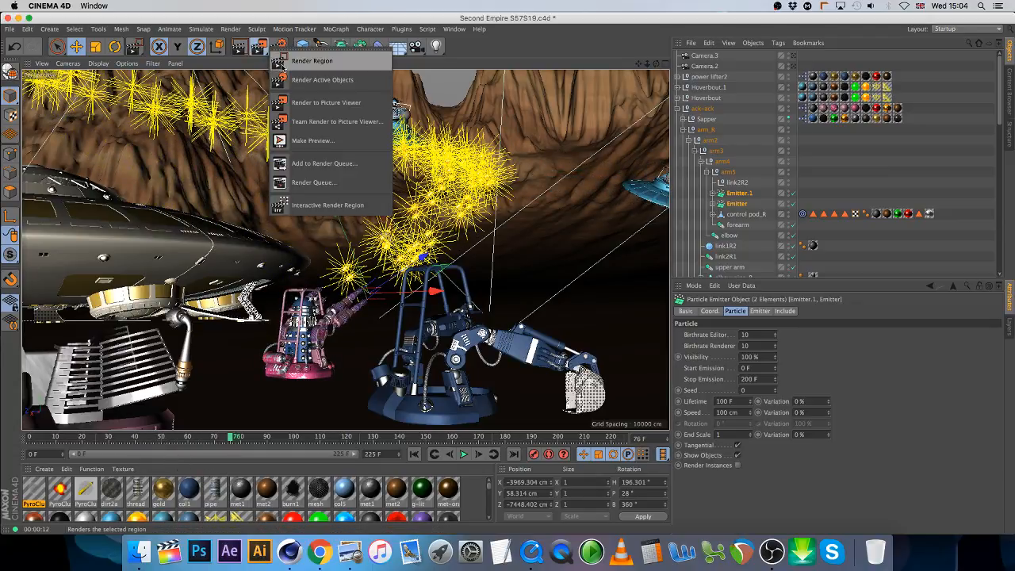
click(321, 202)
drag(489, 256, 613, 336)
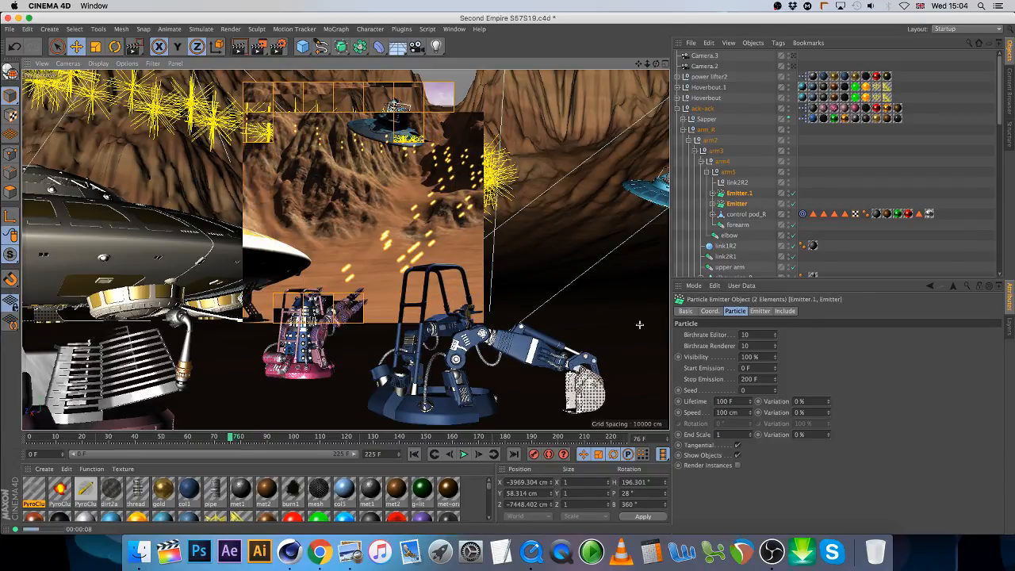
Step: Set the editor and renderer birthrates of both selected ack-ack emitters to 5
click(749, 334)
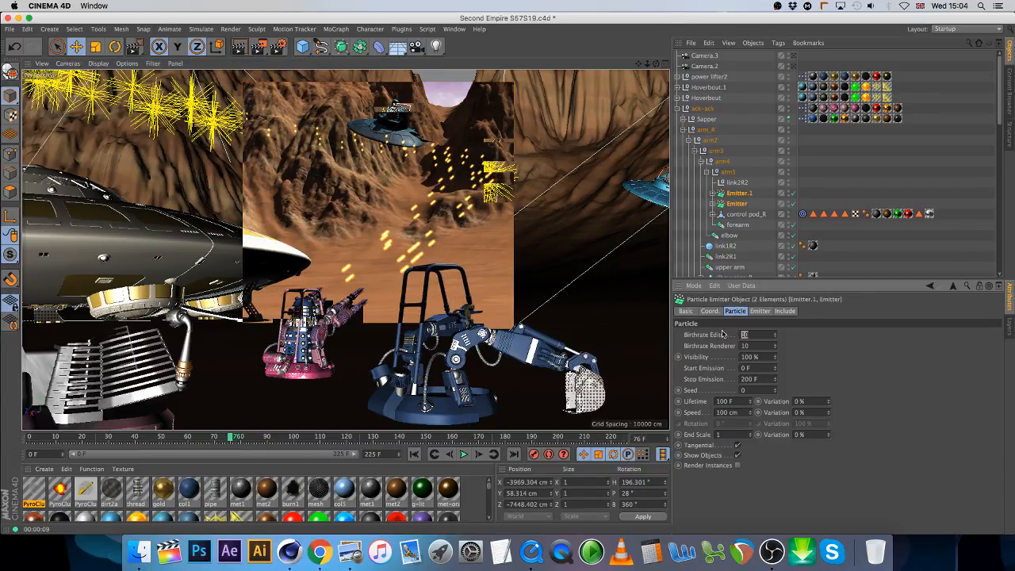
text(55)
key(Return)
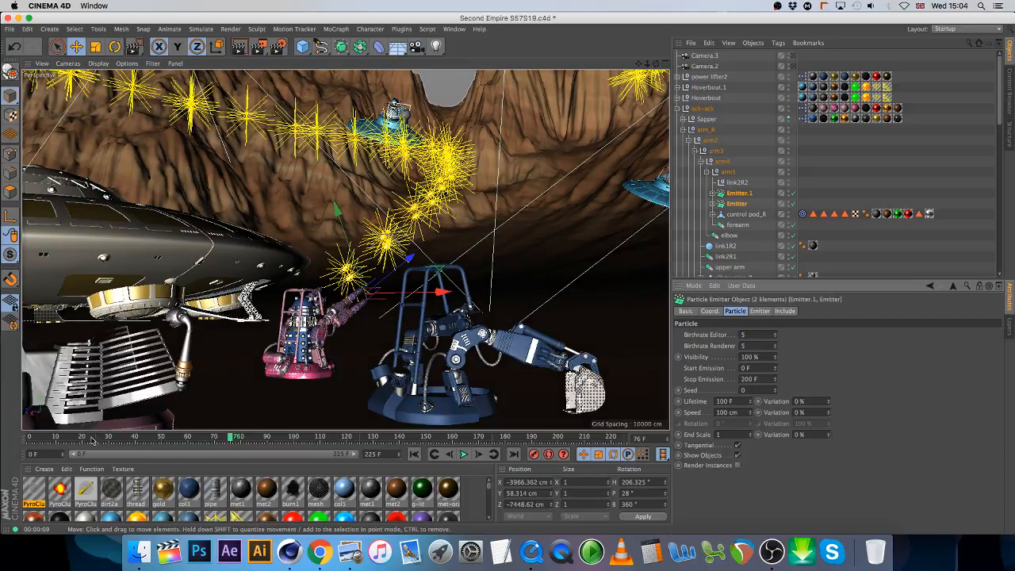
Step: Render a region around the ack-ack fire at frame 49 and compare it with the comic page secemp303.jpg in Preview
drag(52, 439, 159, 448)
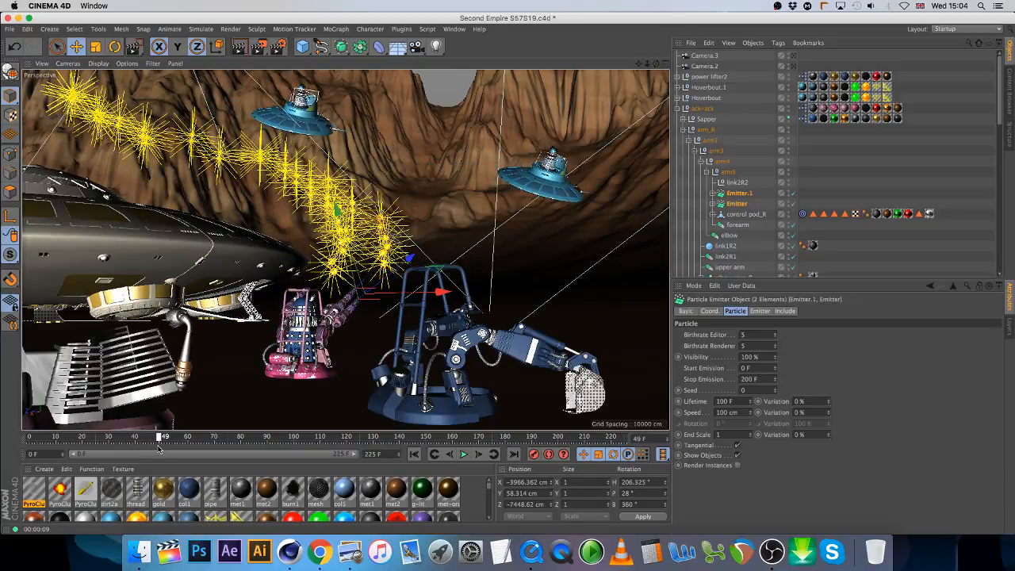
click(259, 48)
click(311, 61)
drag(266, 141, 475, 350)
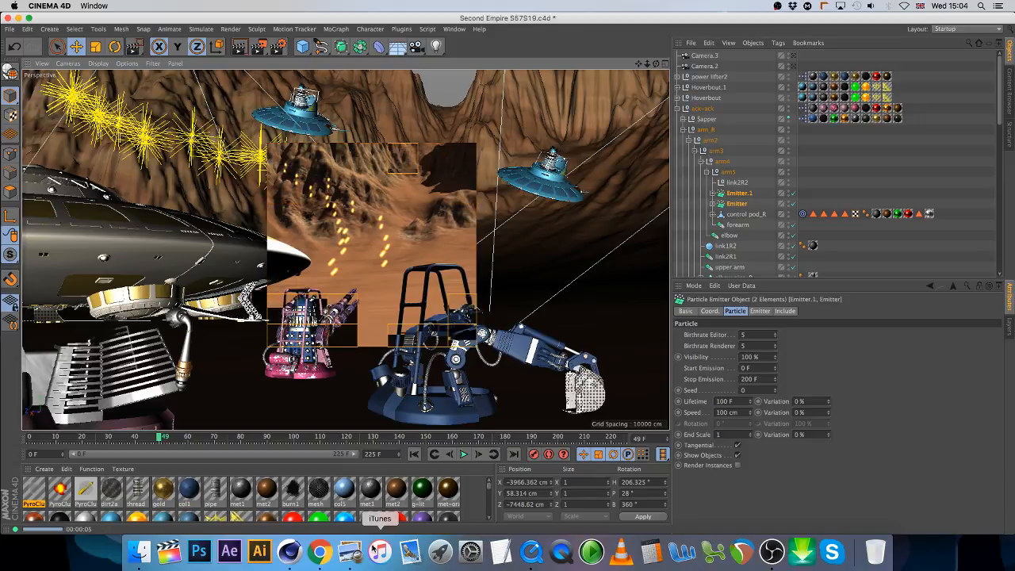
click(349, 551)
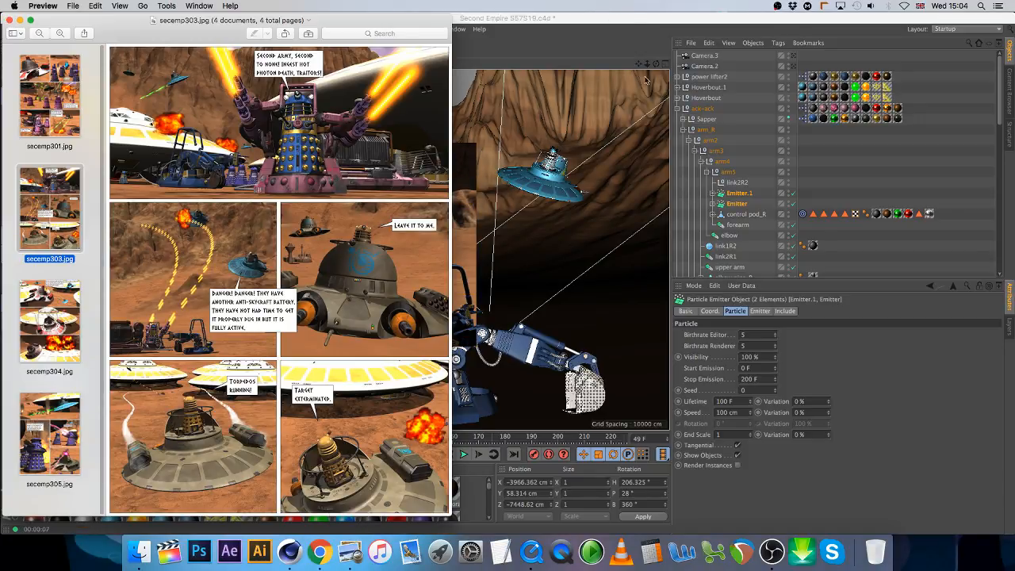
click(611, 60)
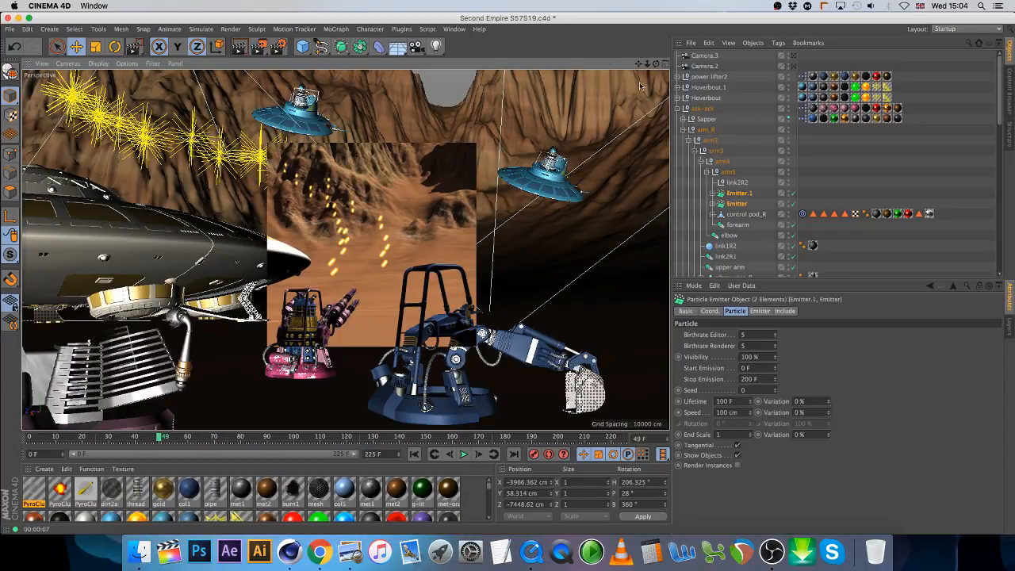
Step: Expand the ack-ack's Emitter and Emitter.1 and select the Green and Core lights under Emitter
click(712, 204)
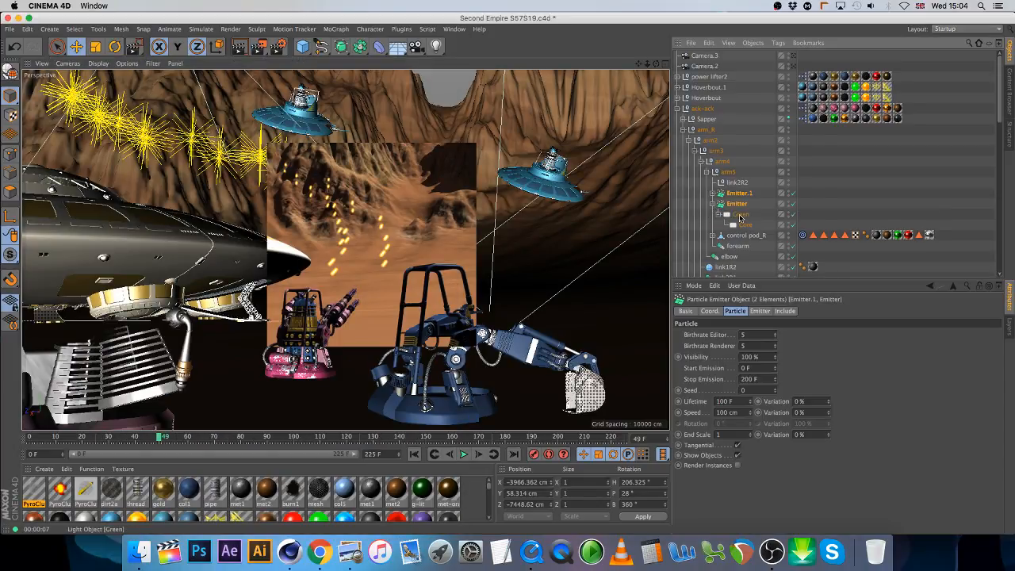
ctrl+drag(740, 216, 716, 203)
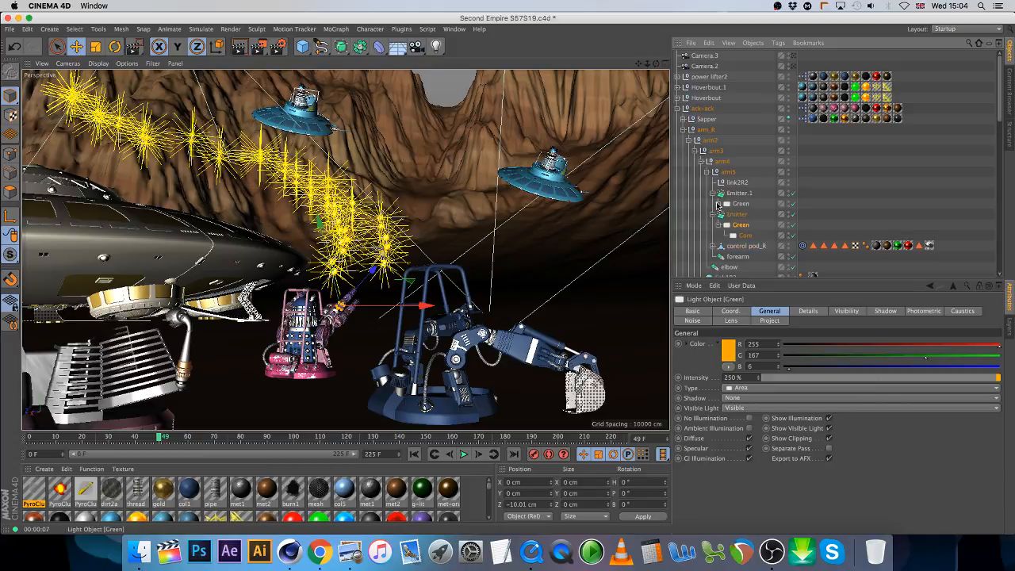
click(742, 234)
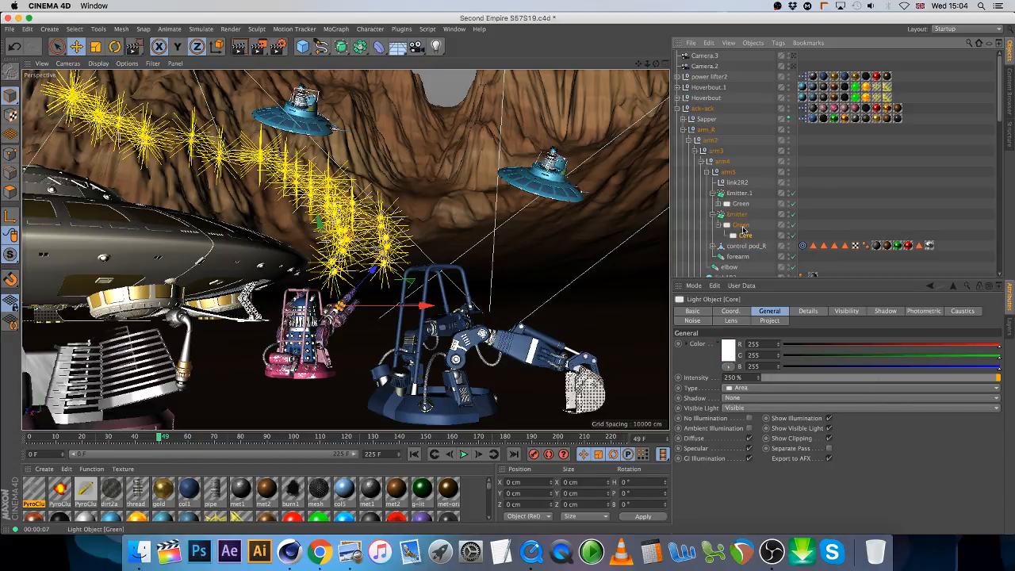
ctrl+click(741, 226)
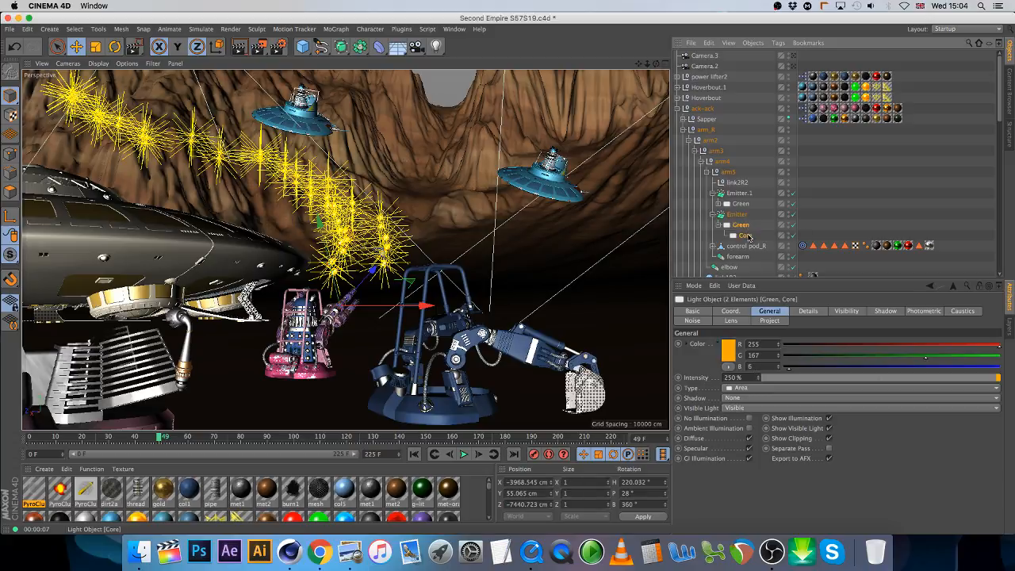
Step: Toggle Camera.2's view and reframe the viewport around the Hoverbout and the ack-ack fire
click(793, 66)
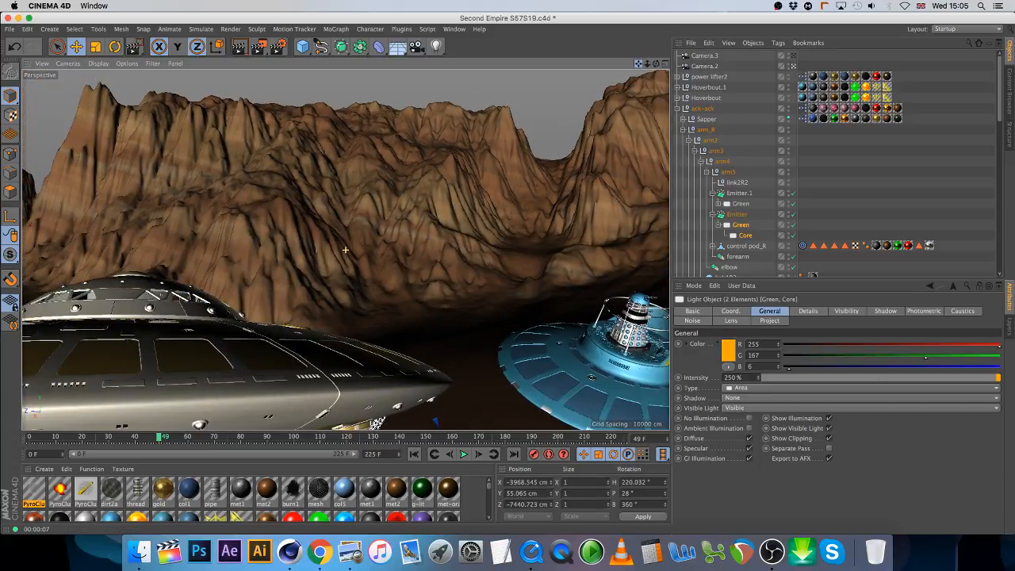
click(704, 97)
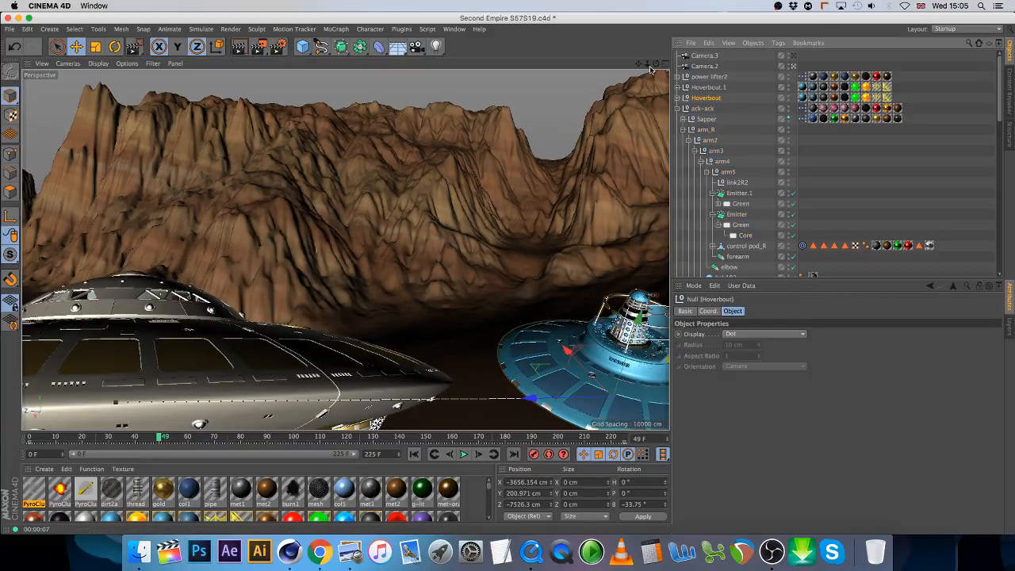
mouse_move(638, 64)
mouse_down()
mouse_move(617, 16)
mouse_move(647, 51)
mouse_move(631, 71)
mouse_move(638, 63)
mouse_up()
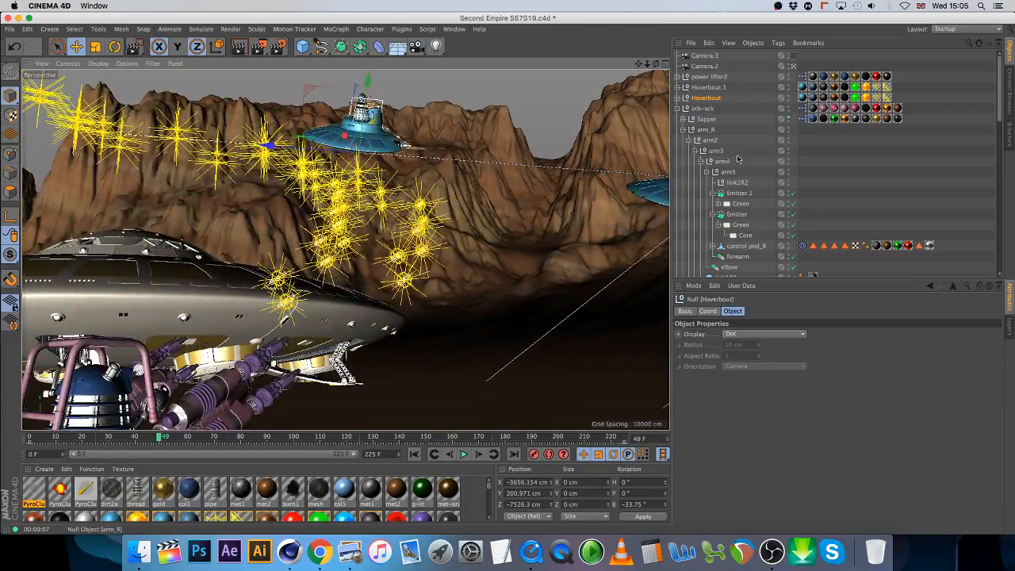
Step: Set the outer radius of Emitter's Green light to 5.5 cm and its visible outer distance to 1.9 cm
click(757, 225)
ctrl+click(745, 235)
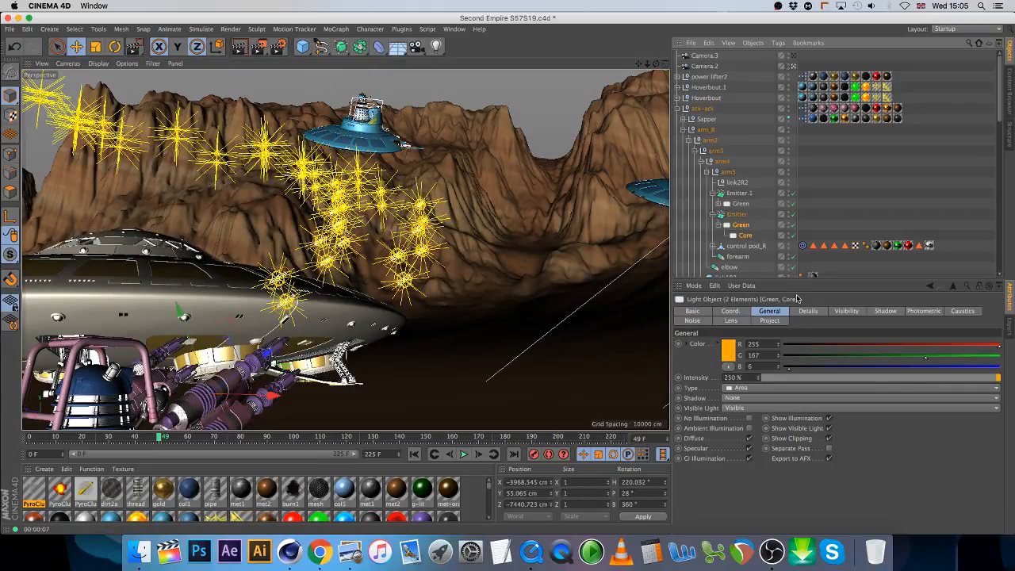
click(808, 311)
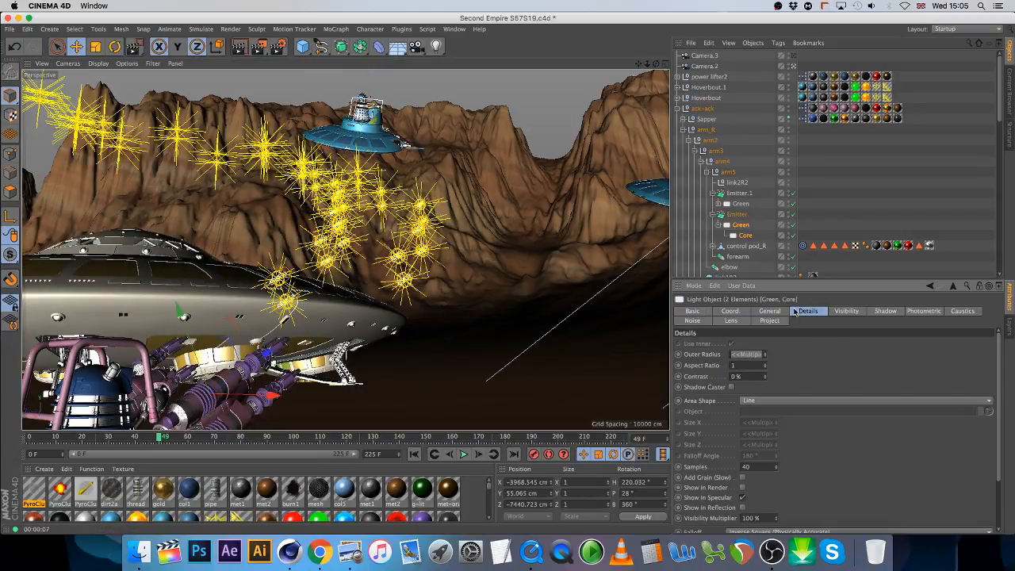
click(846, 311)
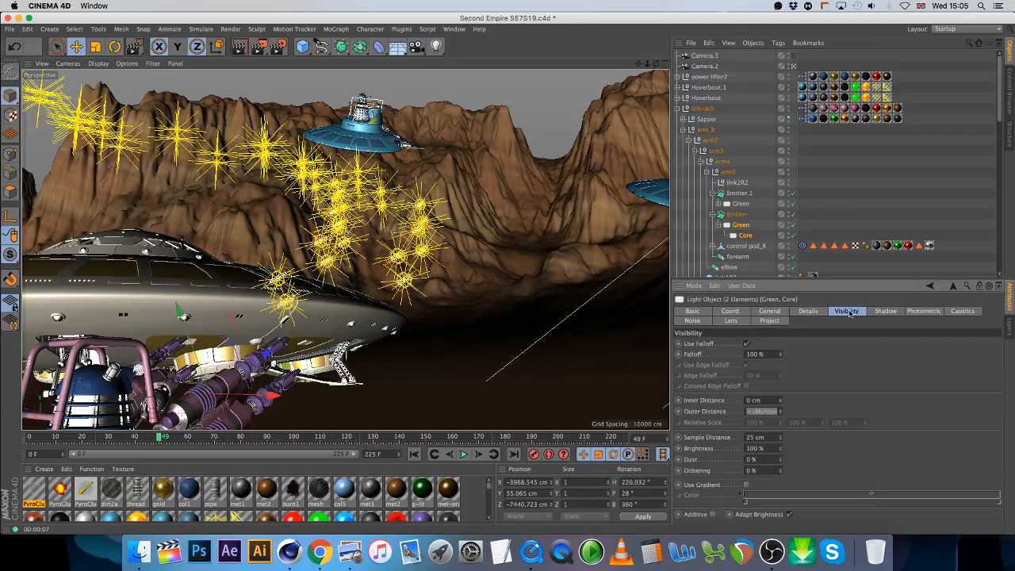
click(808, 311)
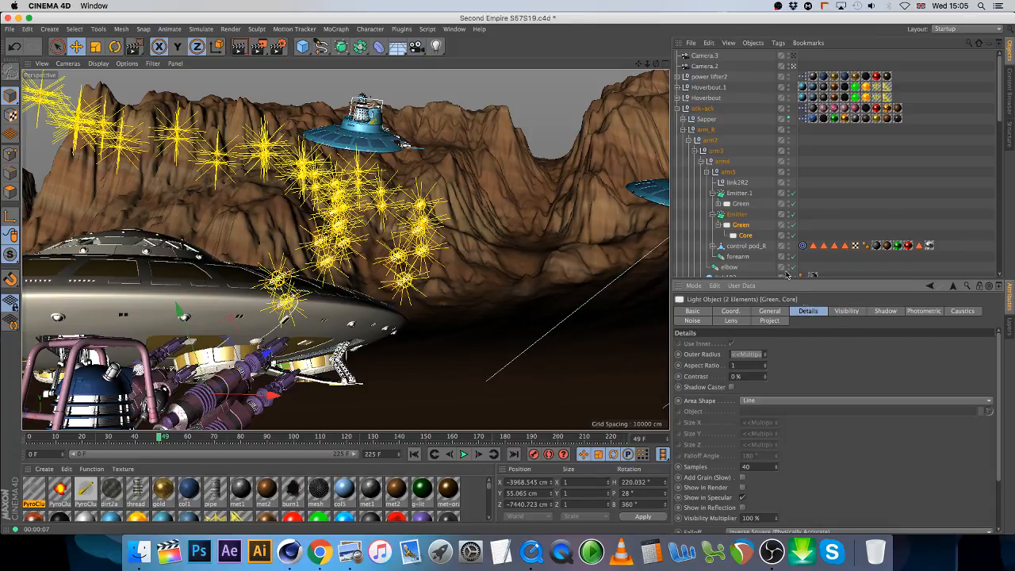
ctrl+click(745, 236)
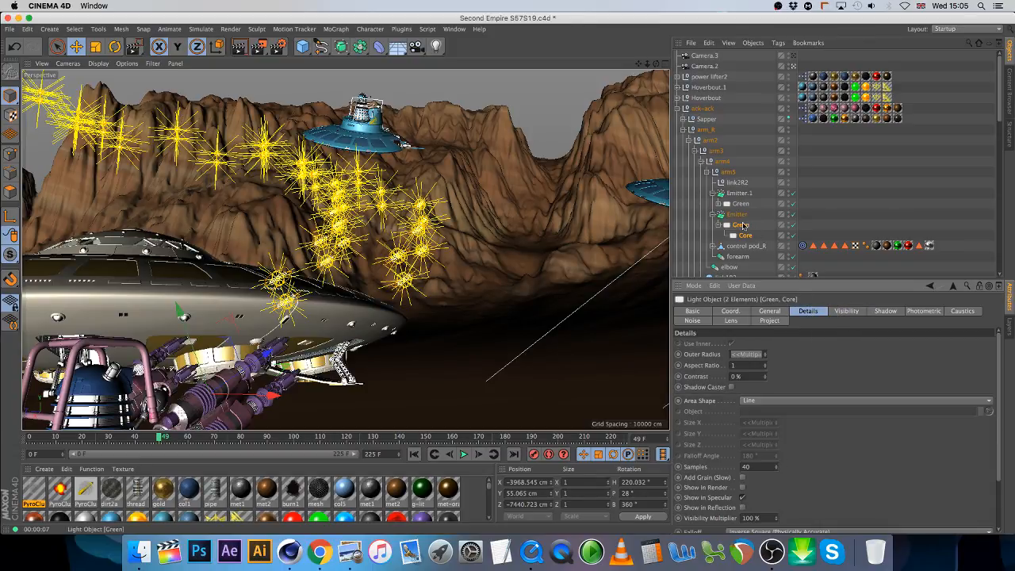
click(764, 353)
click(764, 352)
click(764, 353)
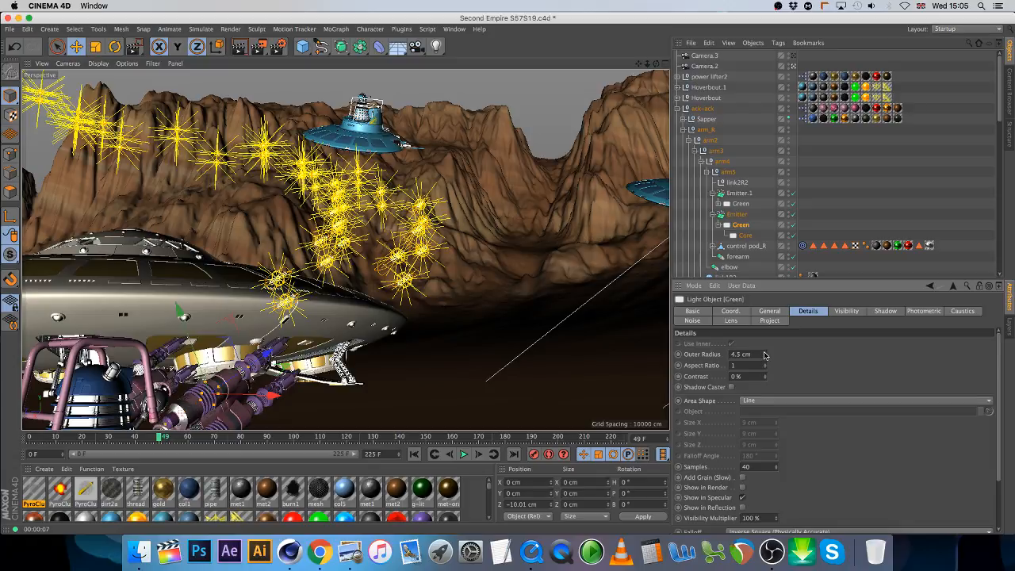
click(764, 353)
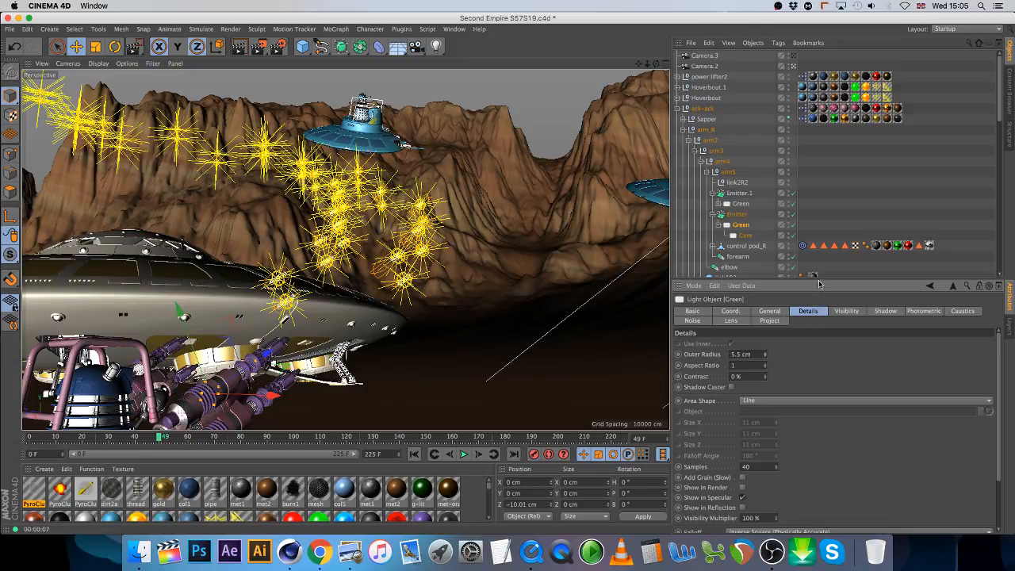
click(847, 310)
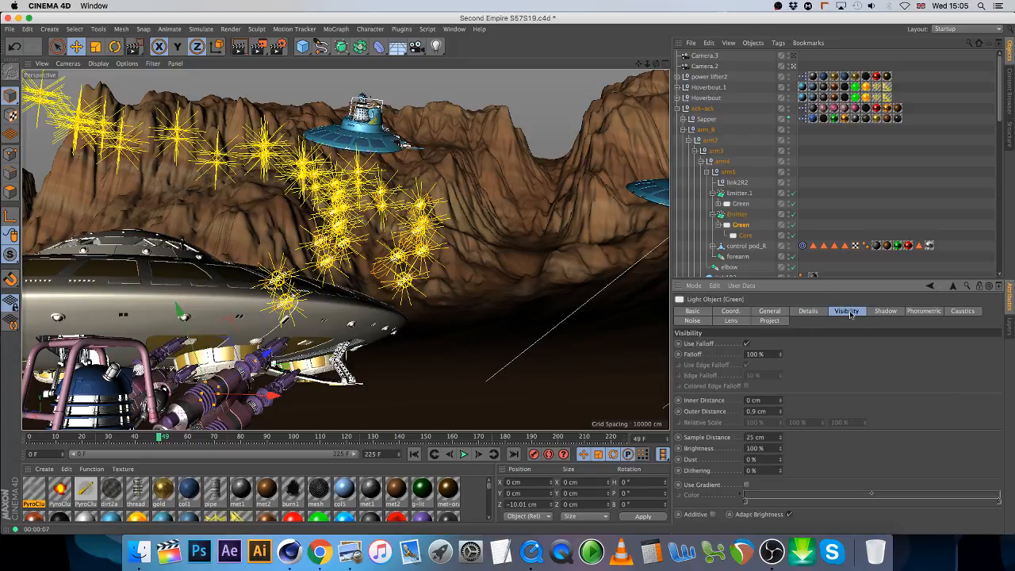
click(780, 411)
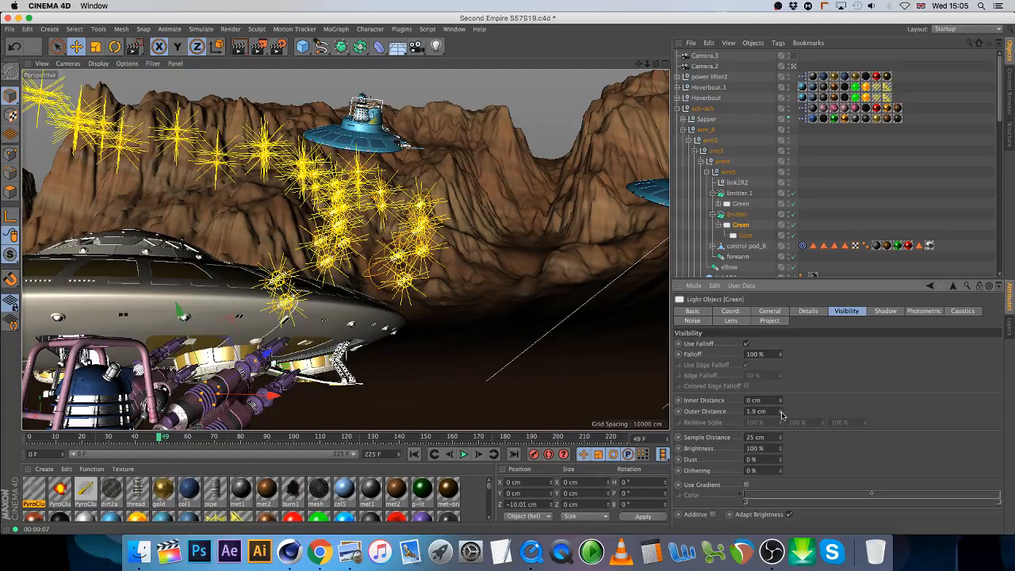
Step: Adjust the outer radius of the Core light under the ack-ack's Emitter
click(745, 236)
click(808, 311)
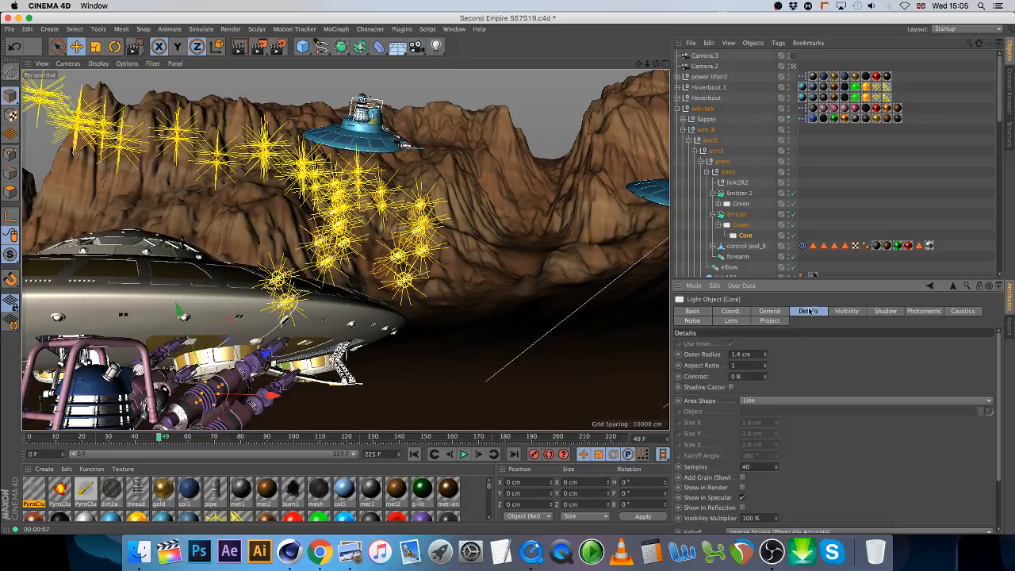
click(765, 354)
click(764, 354)
Step: Set the outer radius of Emitter.1's Green light to 4.5 cm and select the Core light beneath it
click(718, 204)
click(733, 204)
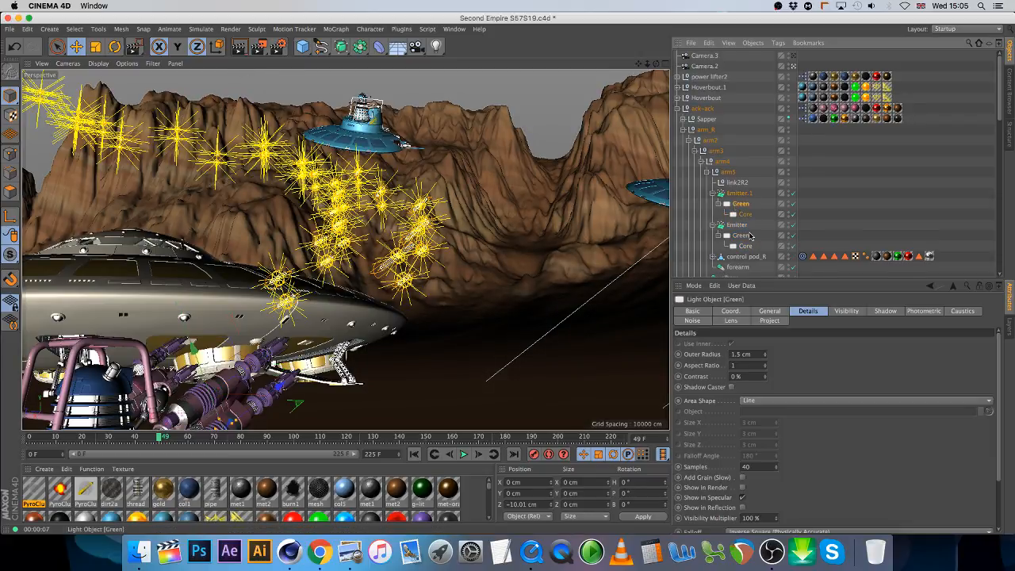
click(766, 352)
click(765, 352)
click(766, 352)
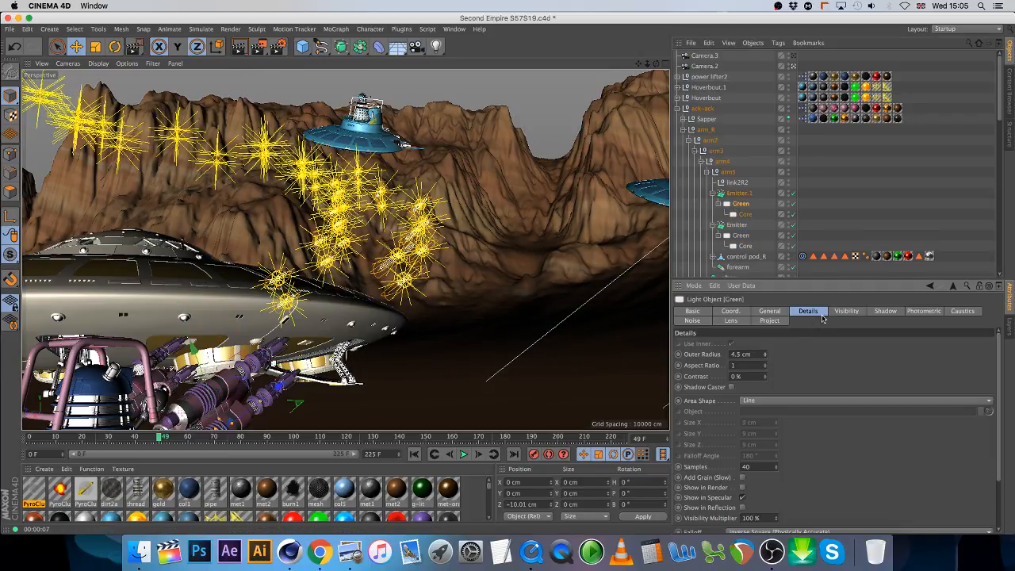
click(844, 311)
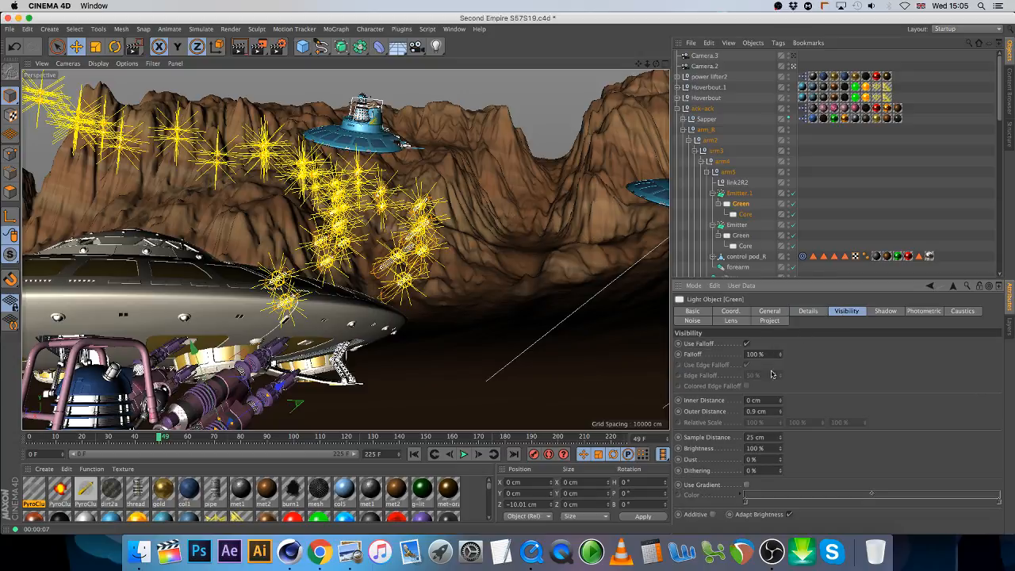
click(809, 313)
click(746, 214)
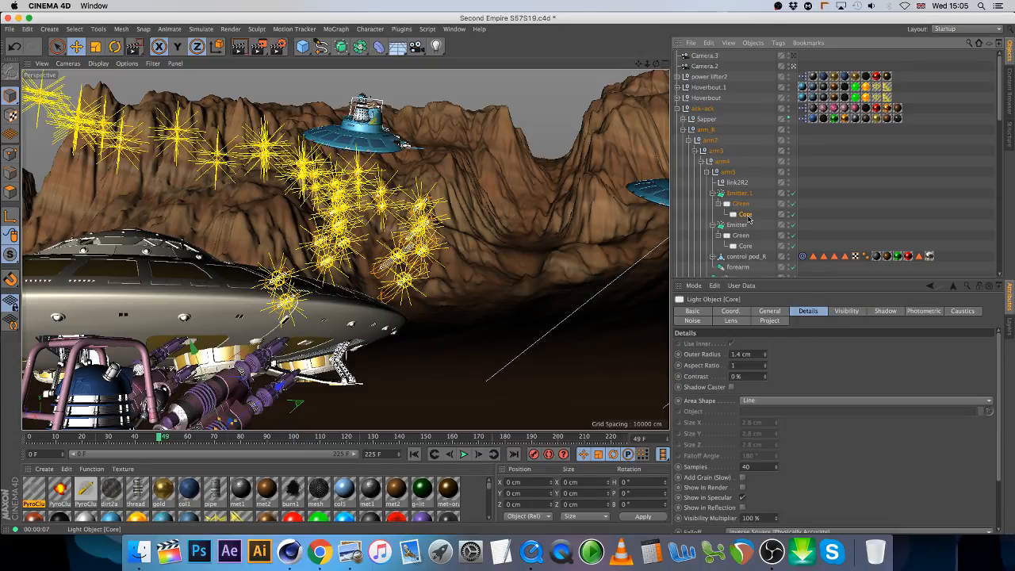
Step: Set the outer radius of the Core light under arm_R's Emitter.1 to 4.4 cm
click(765, 352)
click(765, 352)
click(766, 352)
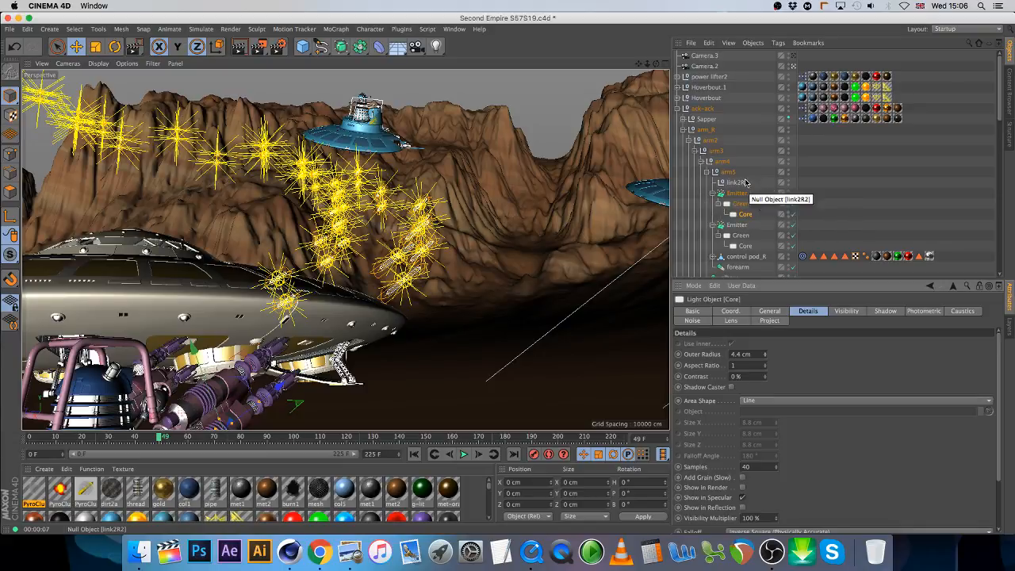
Step: Set the editor birthrate of arm_L's Emitter and Emitter.1 to 5
click(686, 130)
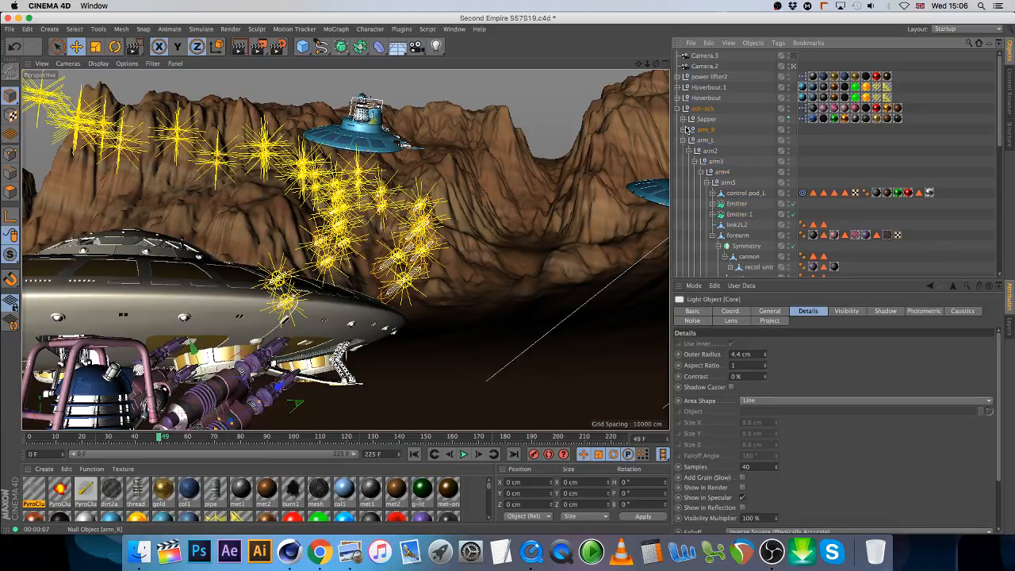
click(683, 129)
scroll(791, 184, down, 4)
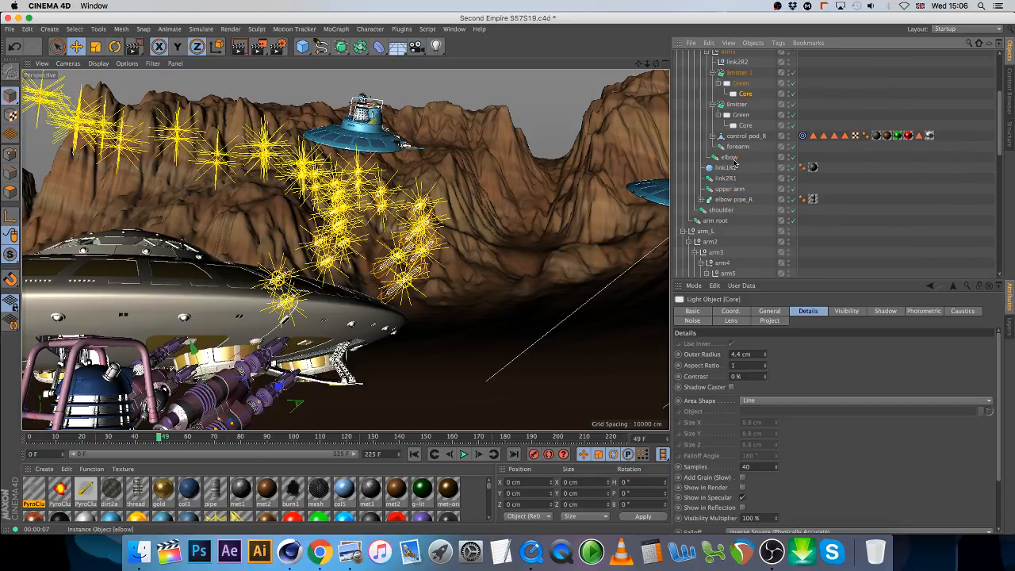
scroll(725, 151, up, 3)
scroll(696, 126, down, 7)
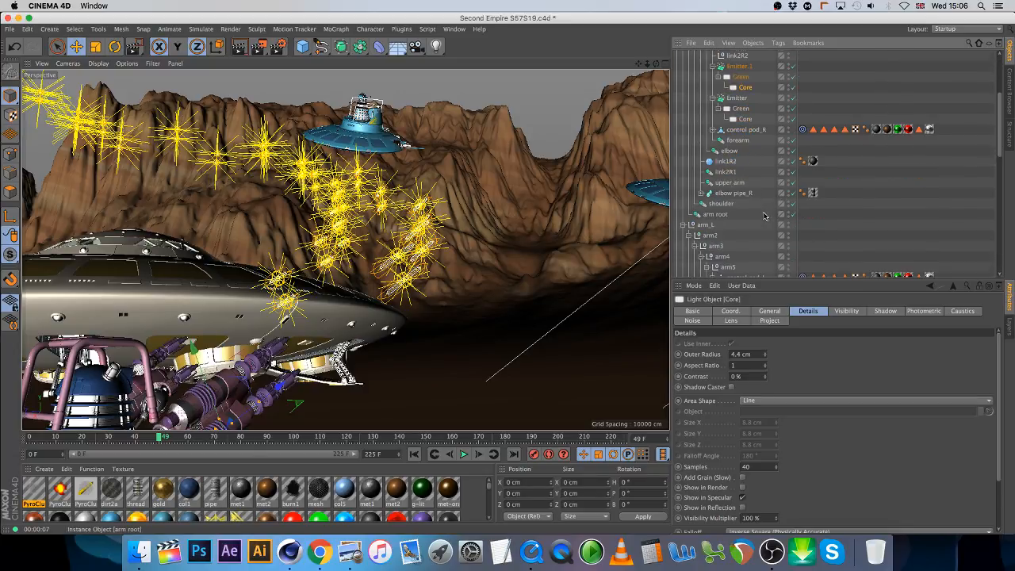
click(713, 198)
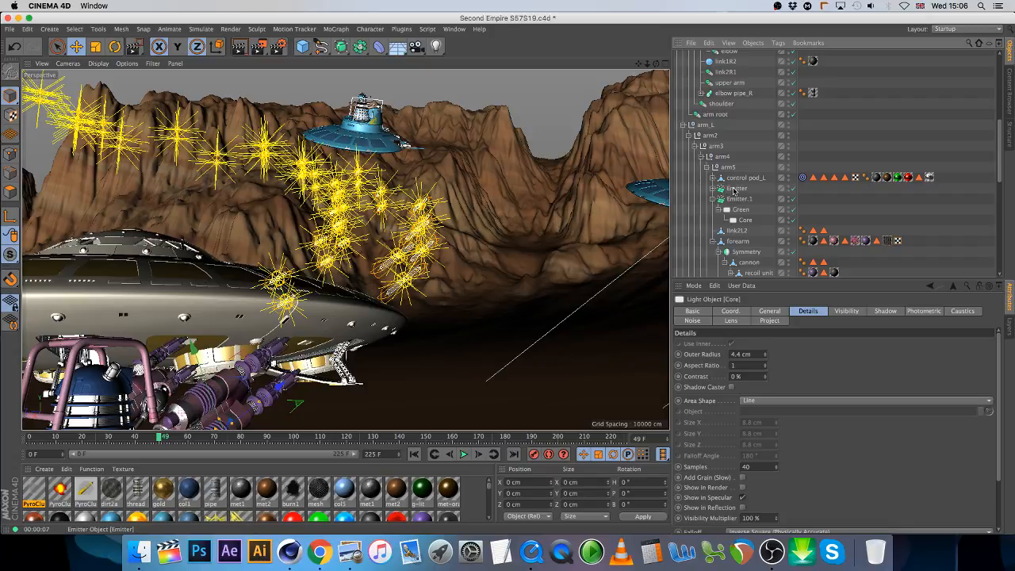
click(734, 189)
click(712, 188)
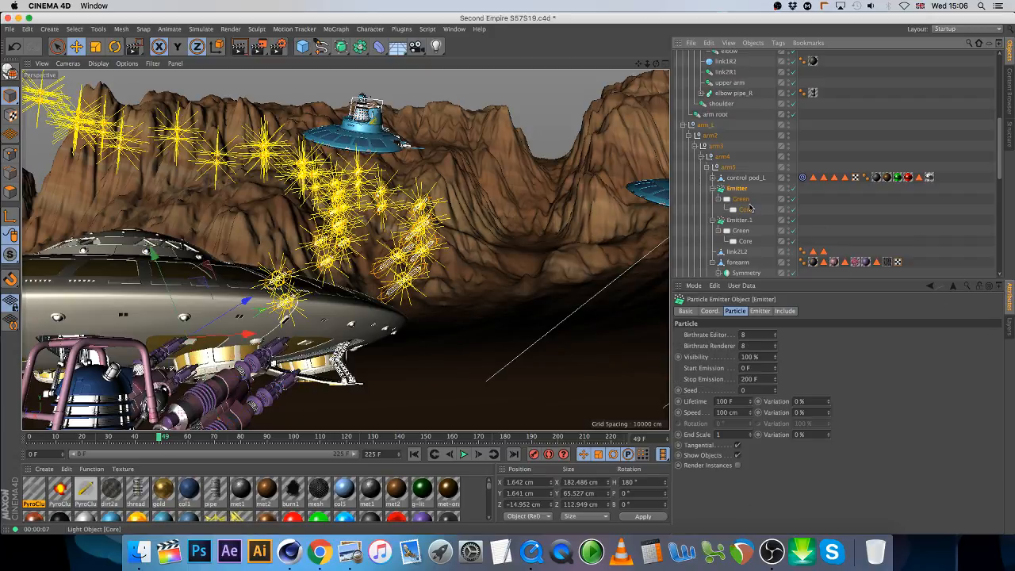
shift+click(737, 220)
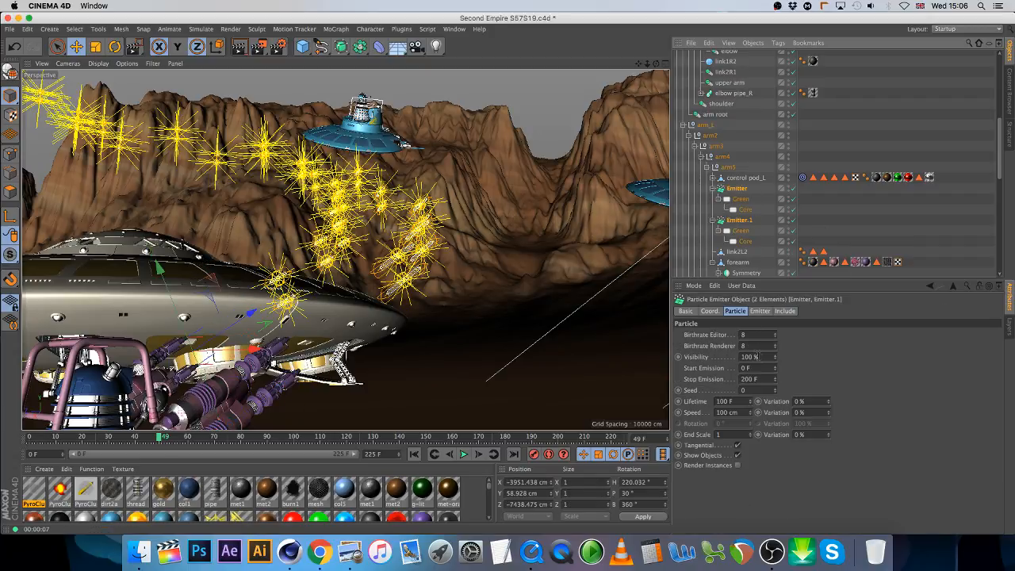
click(757, 336)
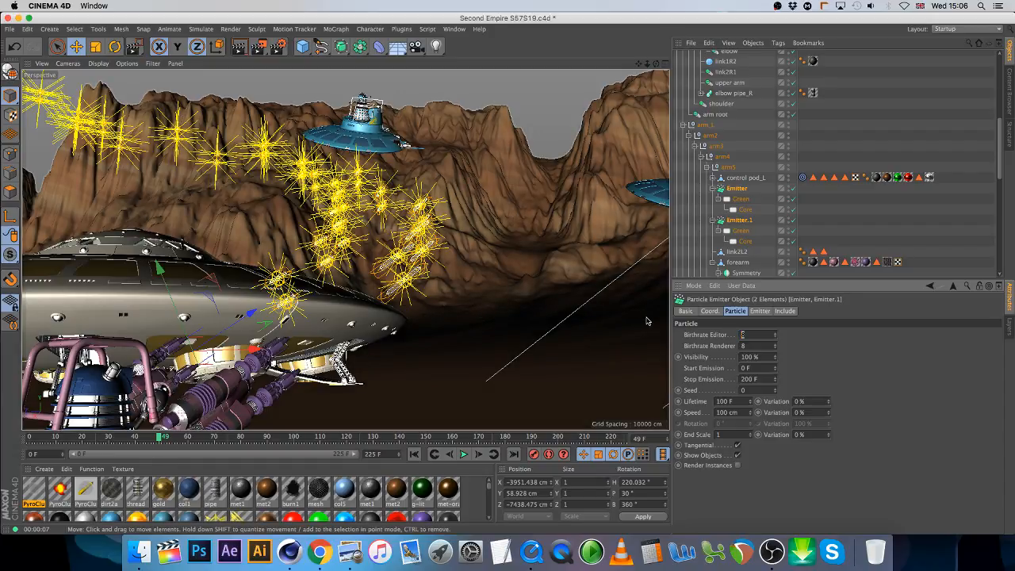
text(5)
key(Return)
Step: Check the birthrates of arm_R's Emitter.1 and set the renderer birthrate of both arm_L emitters to 5
scroll(747, 132, up, 5)
click(738, 142)
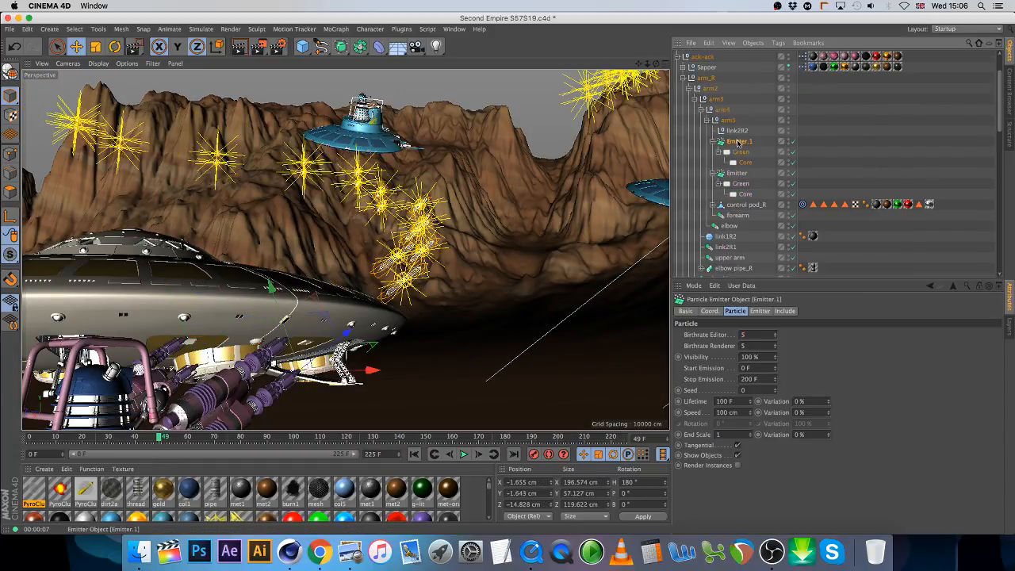
scroll(750, 162, down, 13)
scroll(751, 164, up, 5)
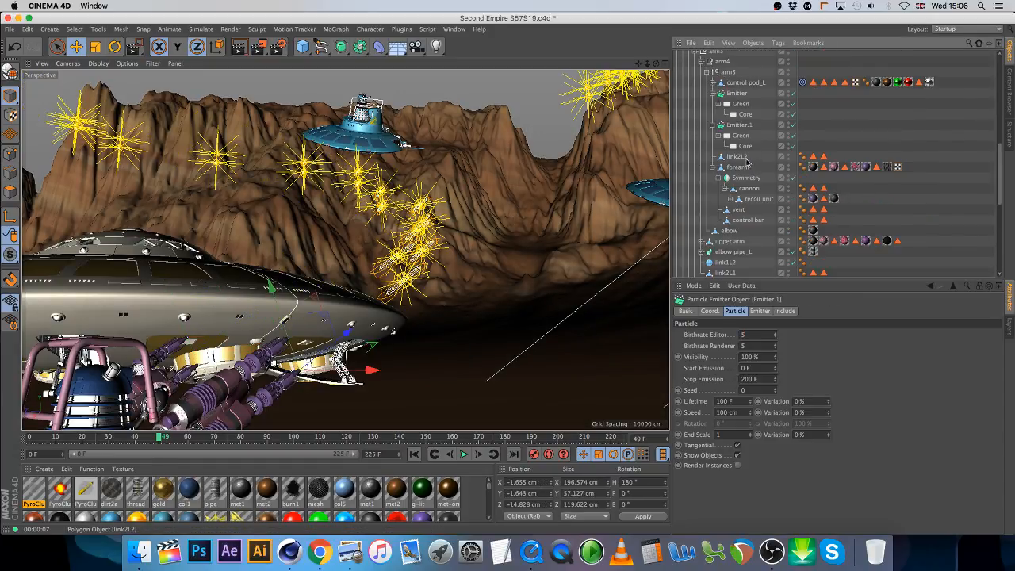
click(737, 94)
ctrl+click(739, 125)
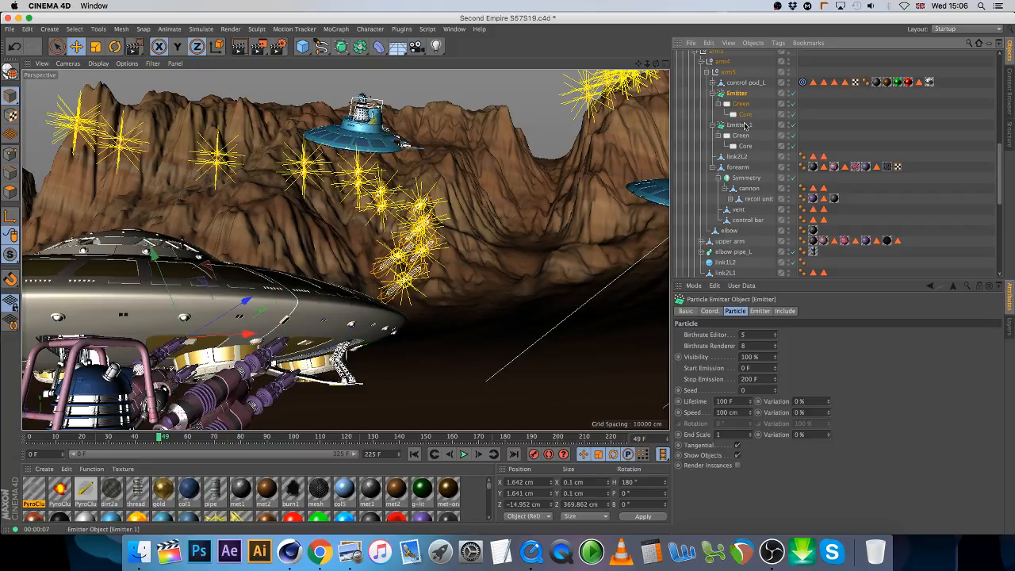
click(743, 346)
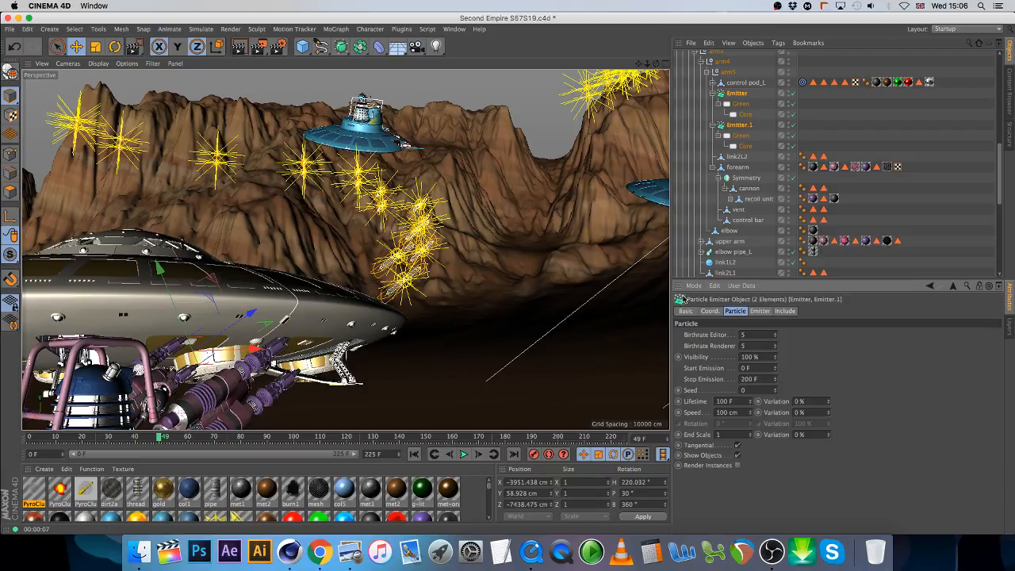
Step: Set the outer radius of arm_L's two Green lights to 4.5 cm and of its two Core lights to 4.4 cm
click(741, 136)
ctrl+click(740, 104)
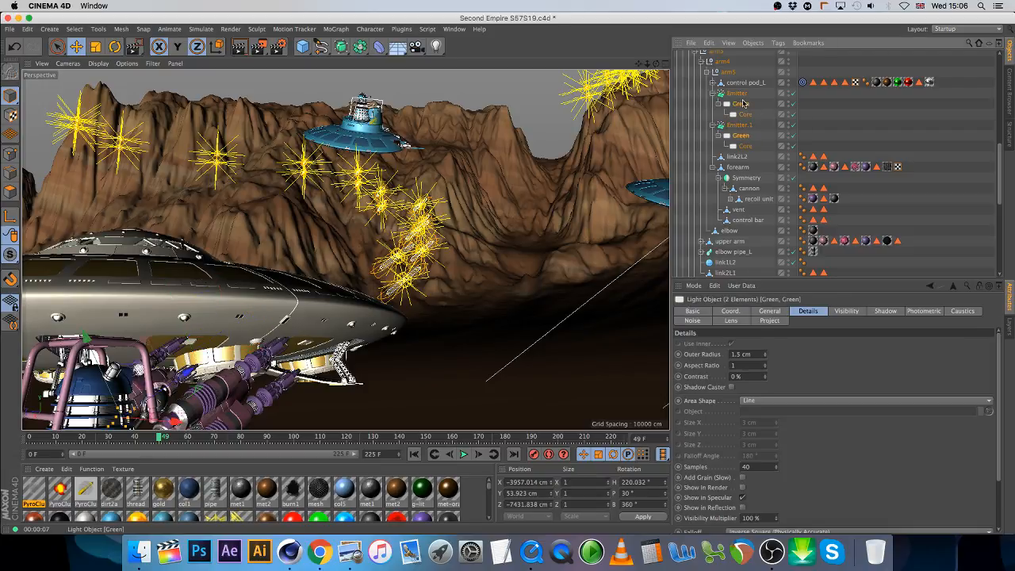
click(766, 353)
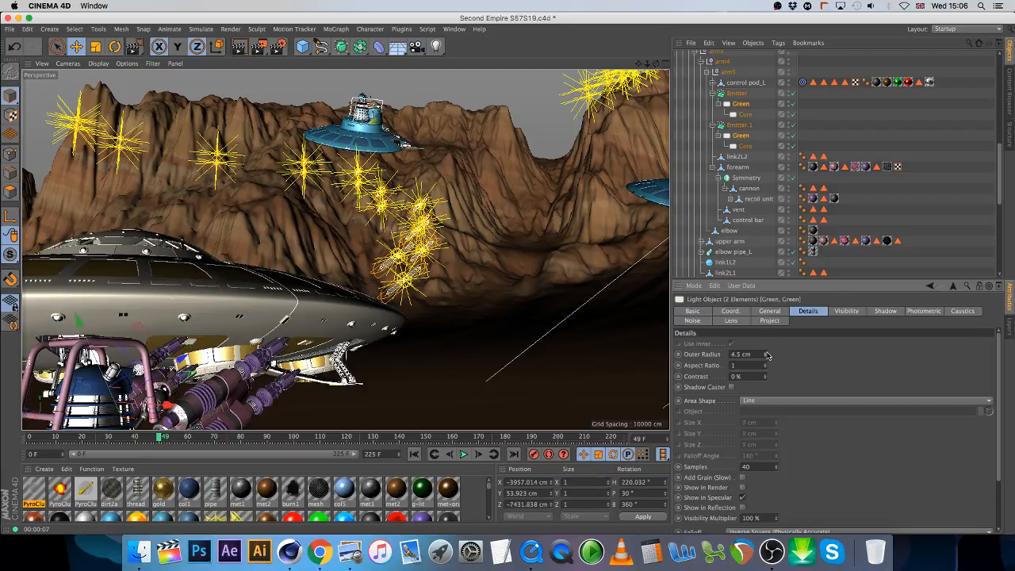
click(745, 146)
ctrl+click(745, 114)
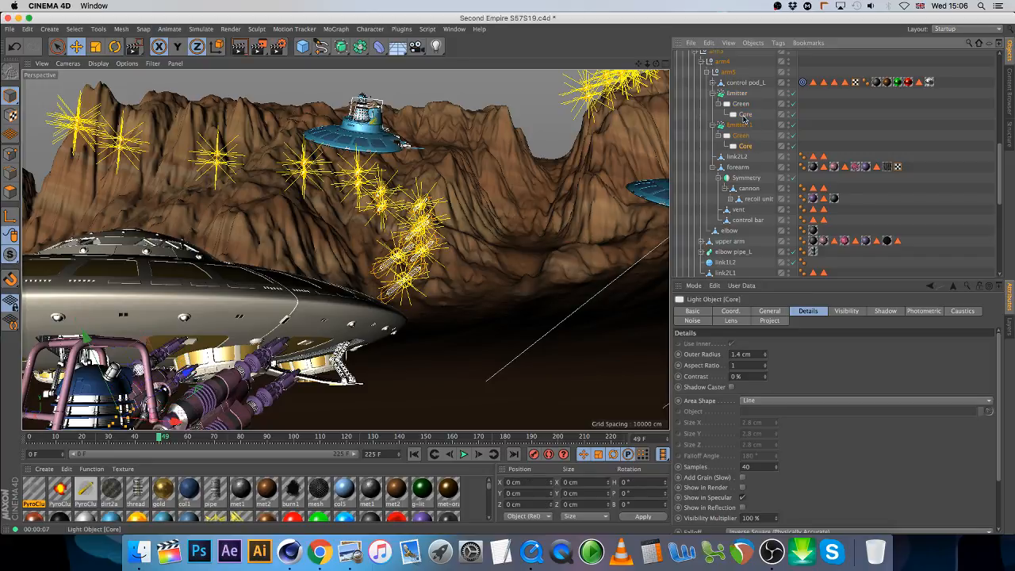
click(764, 353)
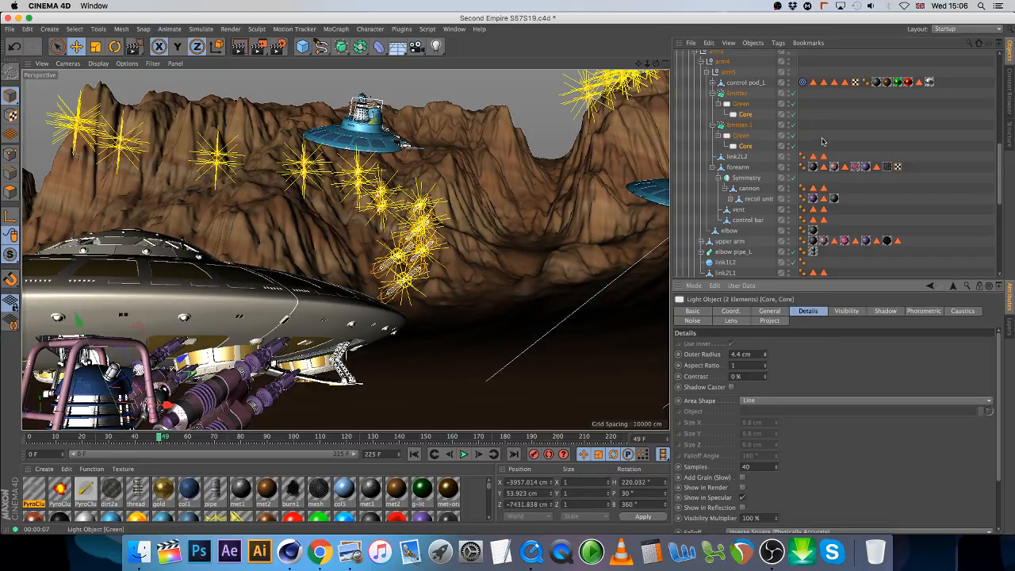
Step: Collapse the ack-ack hierarchy and test-render frame 75 through the Main camera
scroll(690, 127, up, 10)
click(678, 109)
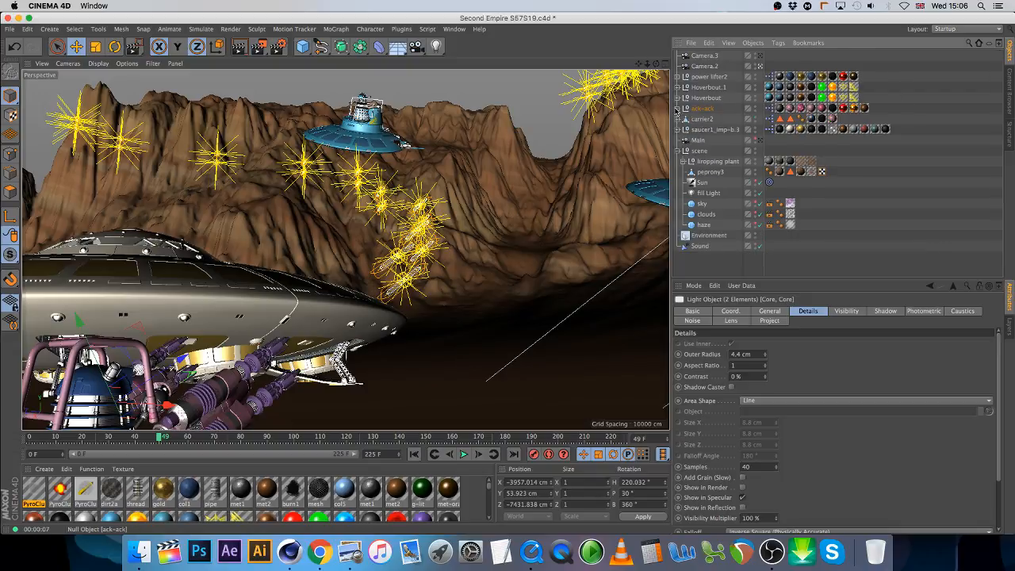
click(759, 141)
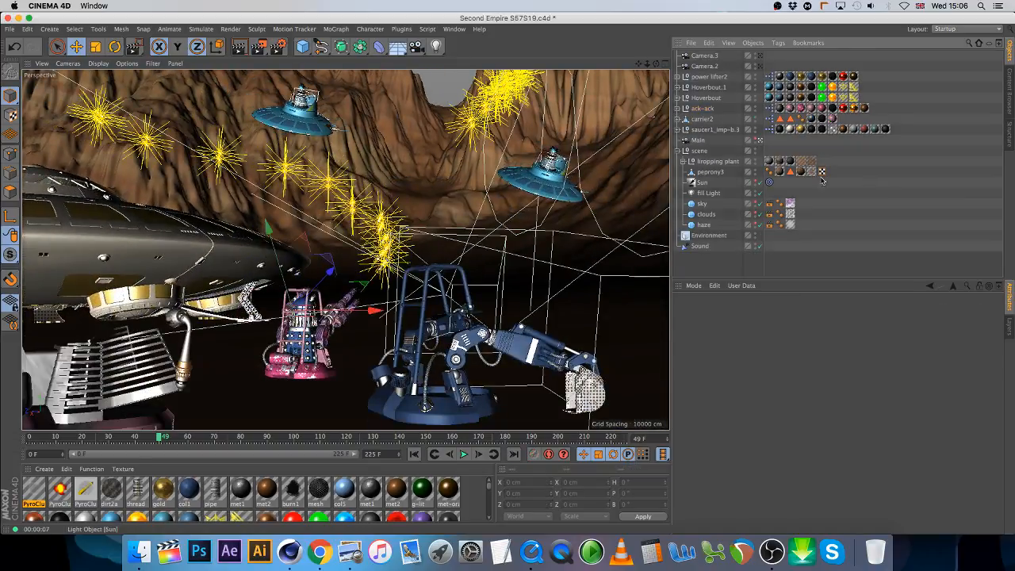
drag(122, 441, 228, 453)
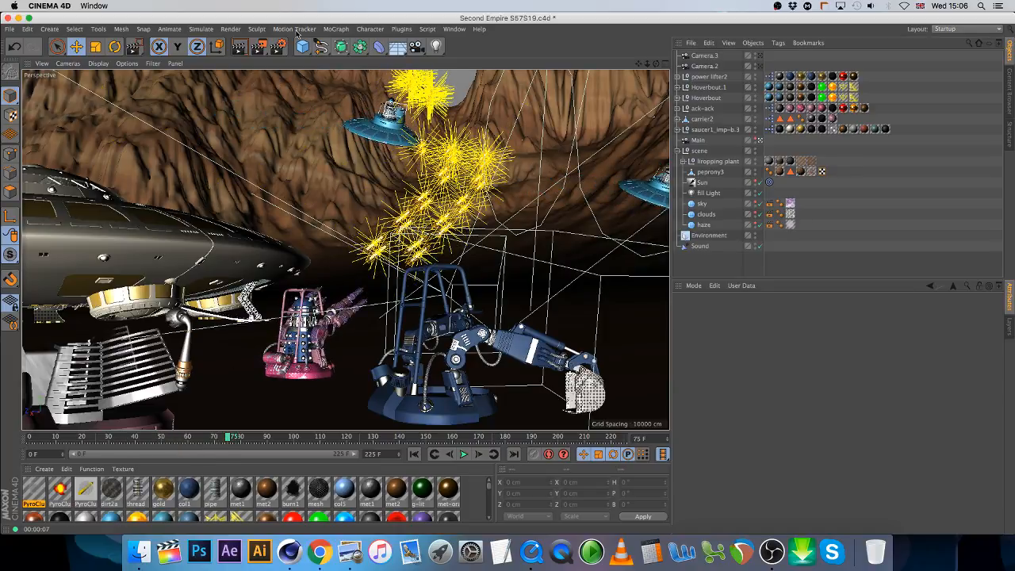
click(239, 49)
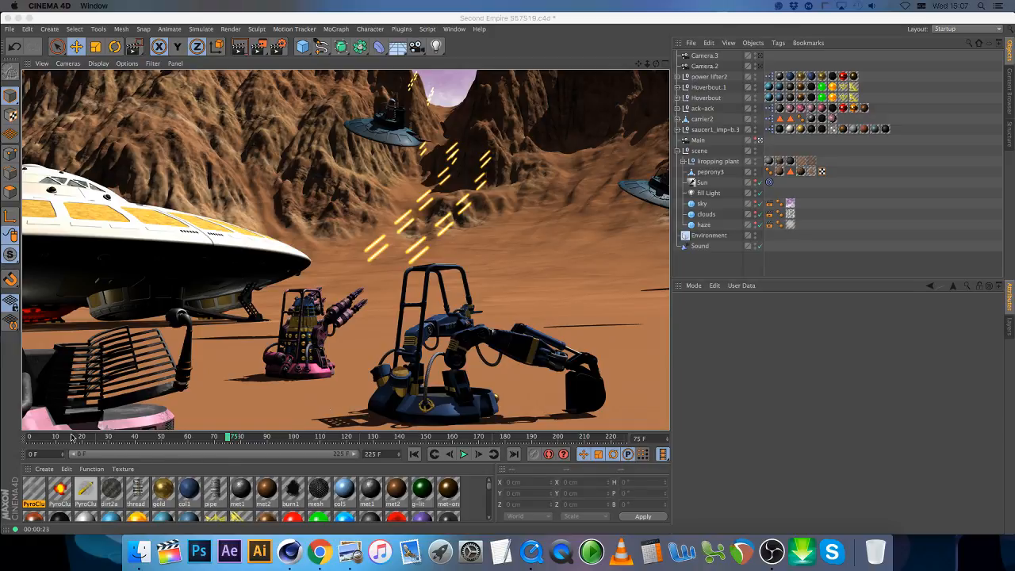
Step: Inspect the ack-ack fire through Camera.2 and Camera.3, scrubbing the animation to frame 152
mouse_move(72, 436)
mouse_down()
mouse_move(205, 433)
mouse_move(292, 444)
mouse_up()
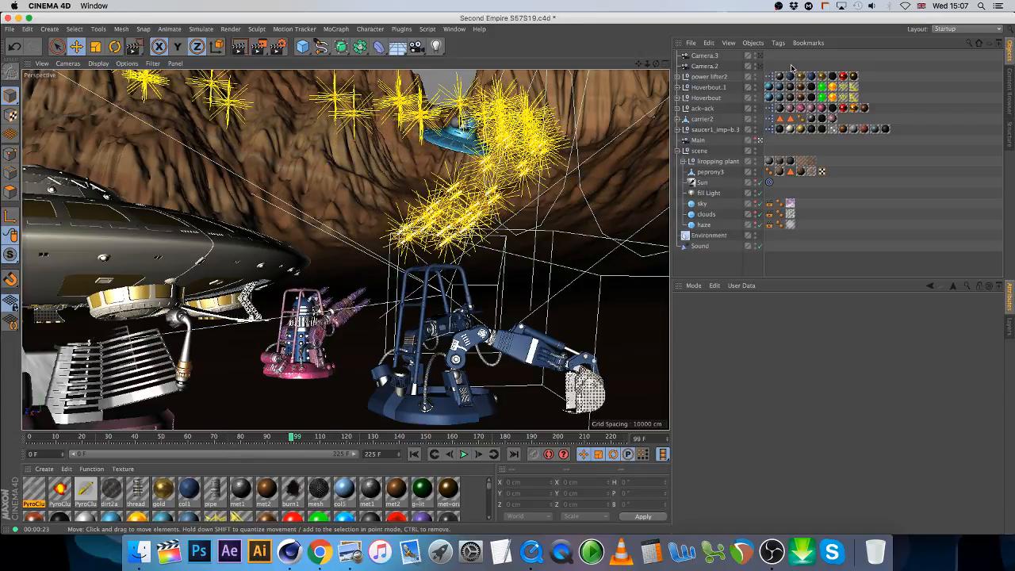
click(760, 65)
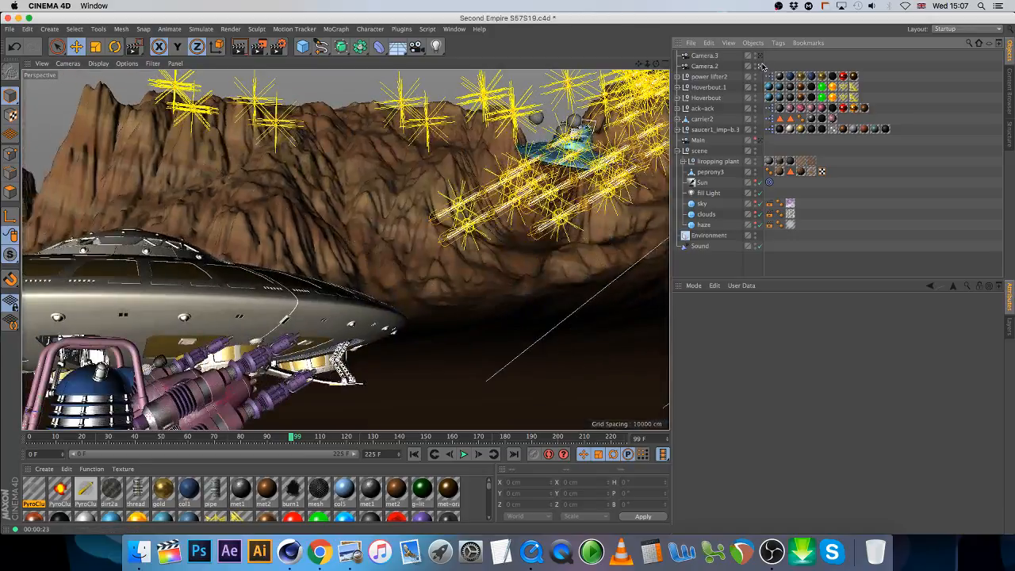
click(758, 55)
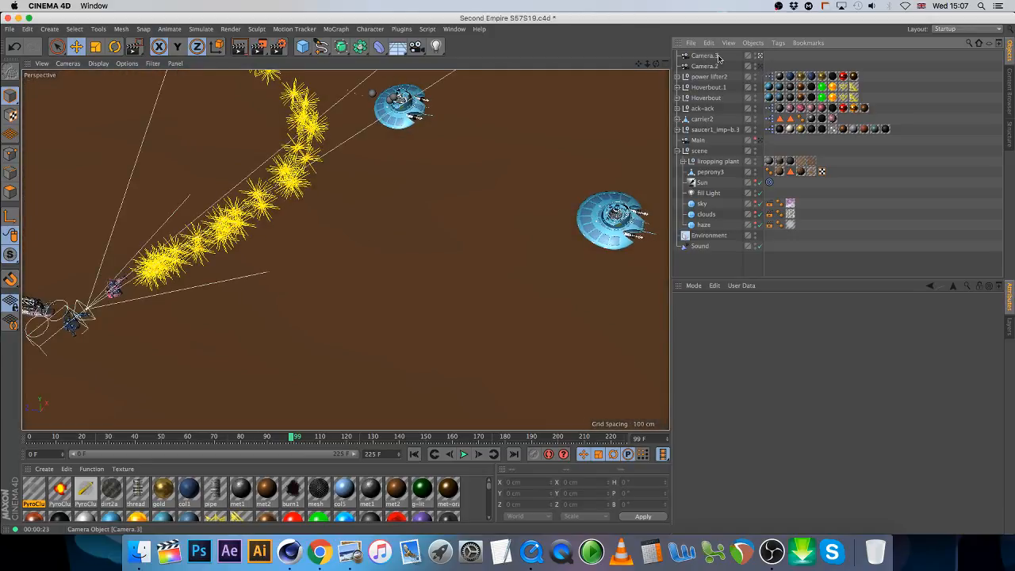
drag(208, 439, 323, 441)
drag(30, 438, 431, 450)
click(664, 66)
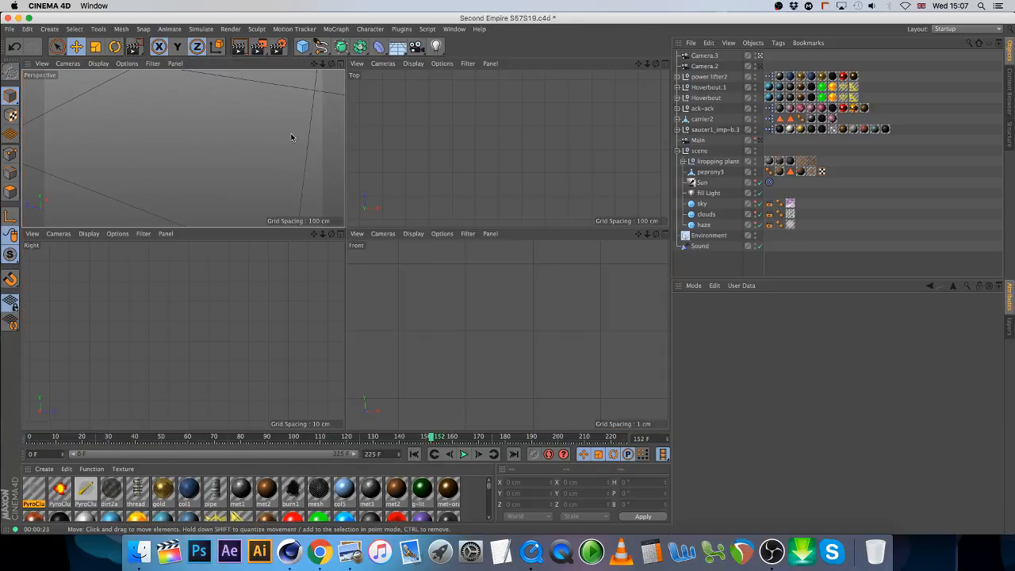
click(342, 66)
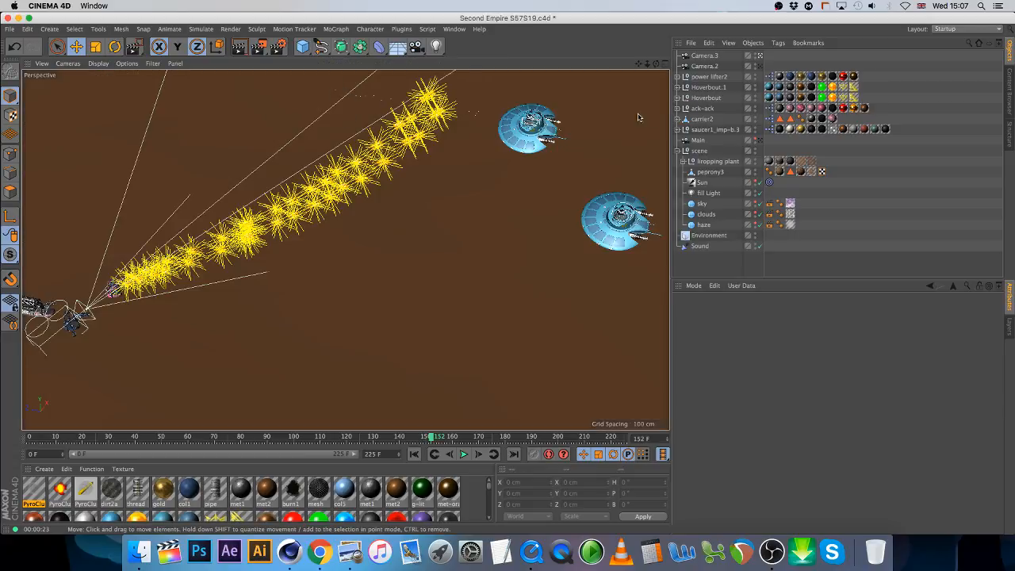
Step: Return to the Main camera's view and hide Camera.2 and Camera.3
click(758, 141)
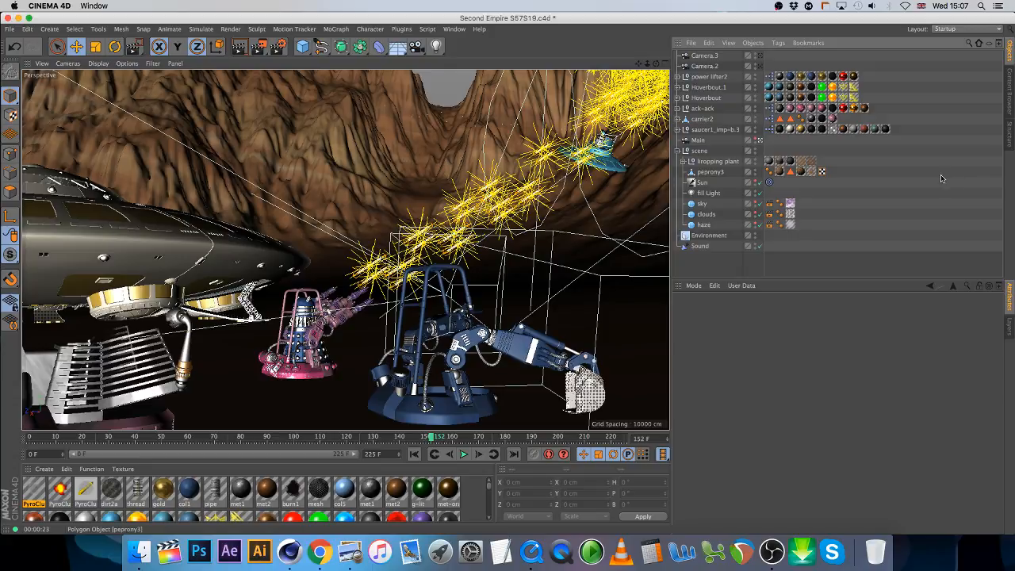
click(758, 56)
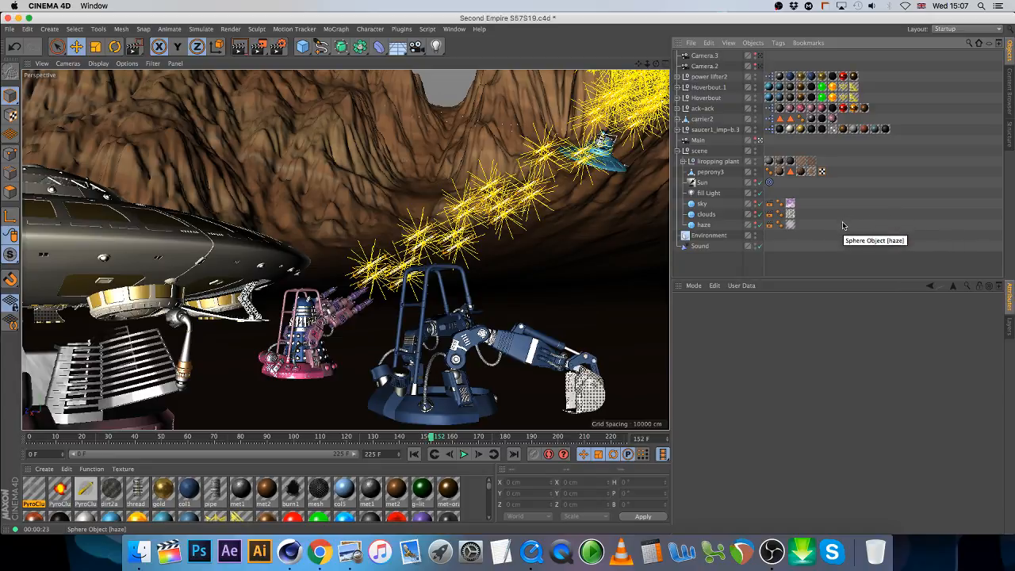
Step: Confirm S57S19 as the render's save file in the S57S19 picture sequence folder and review the output settings
click(271, 50)
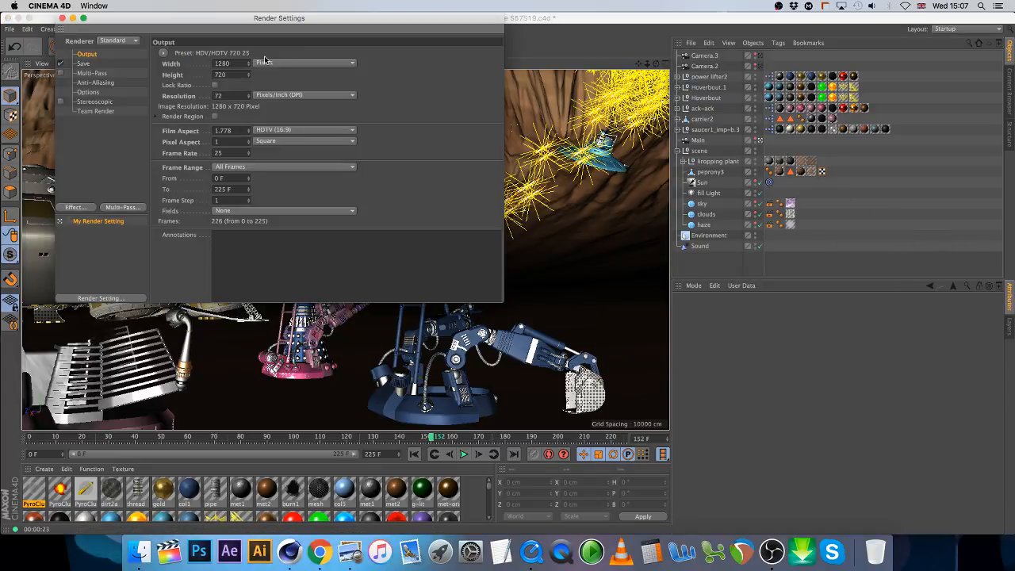
click(82, 63)
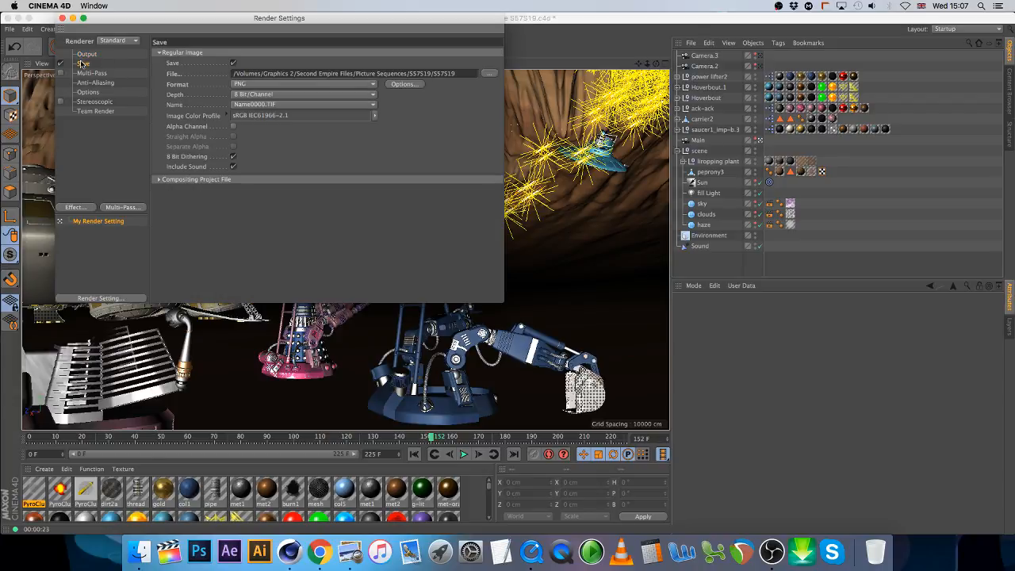
click(489, 73)
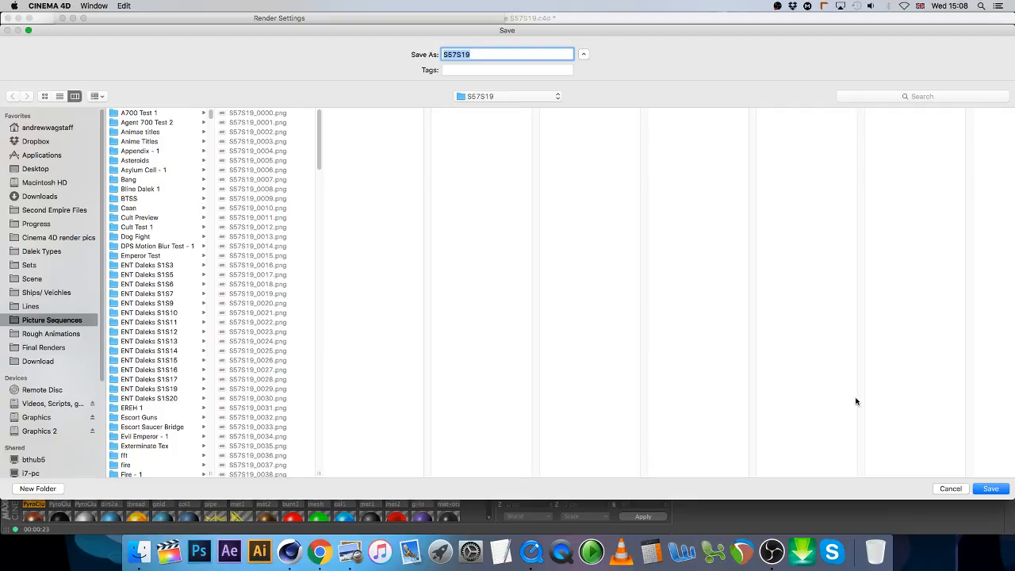
click(991, 488)
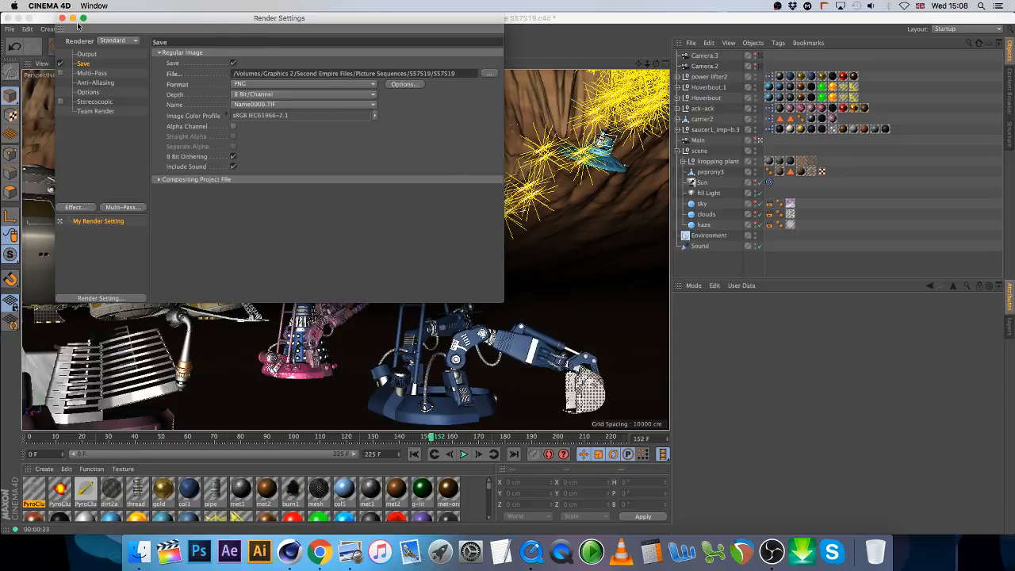
click(86, 54)
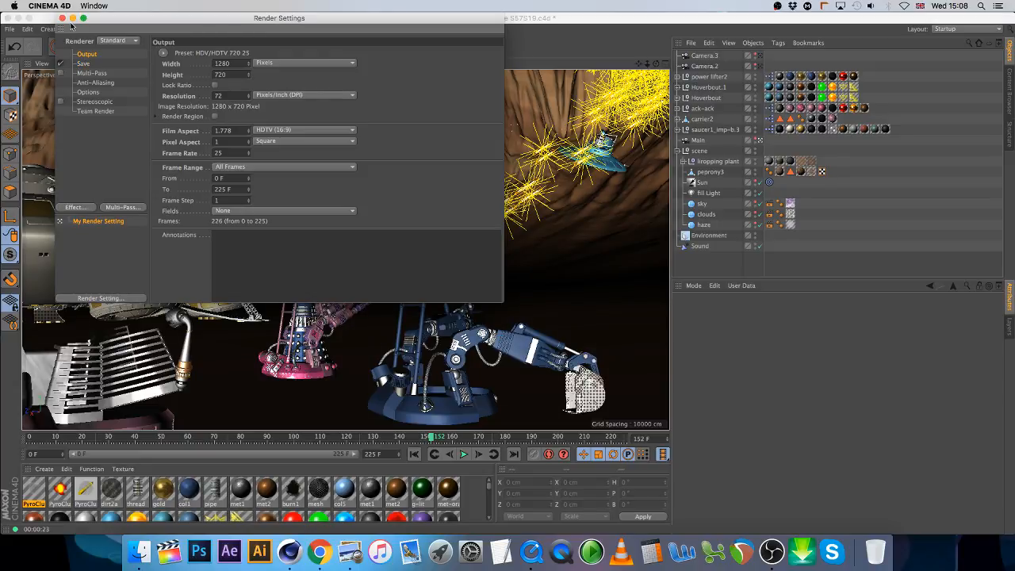
click(61, 17)
Step: Save the project and add it to the render queue
click(10, 29)
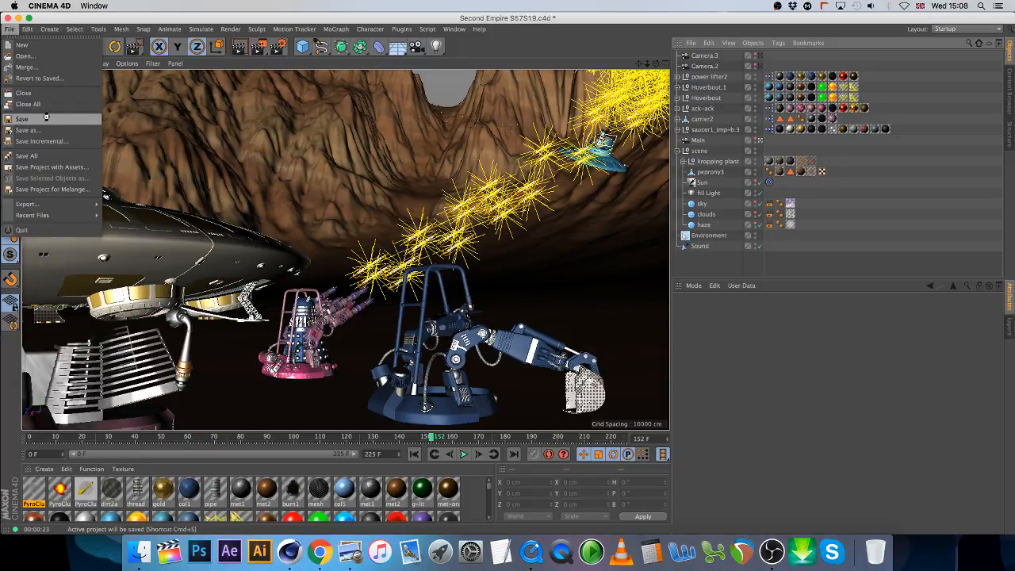
key(super+s)
click(230, 29)
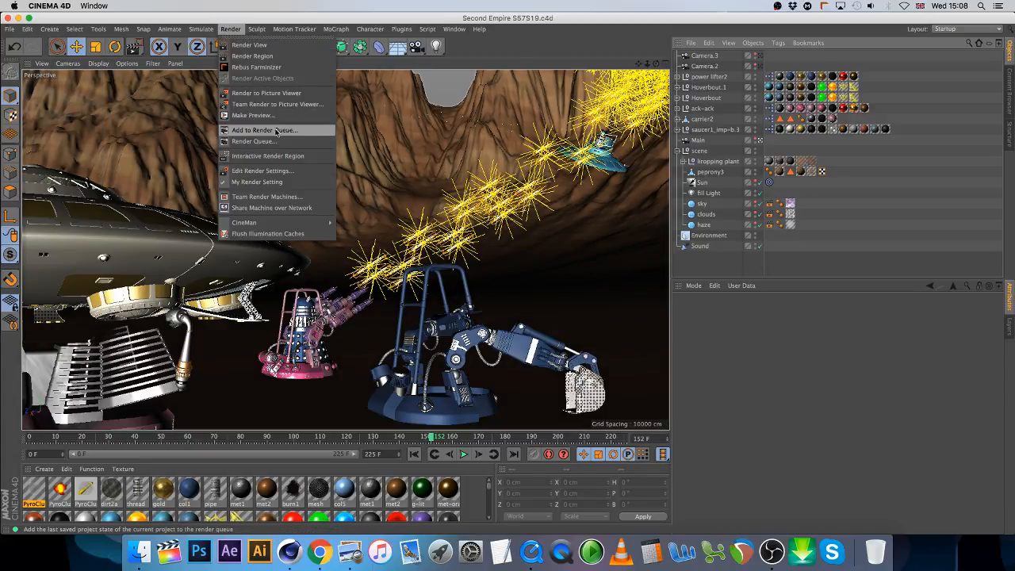
click(276, 131)
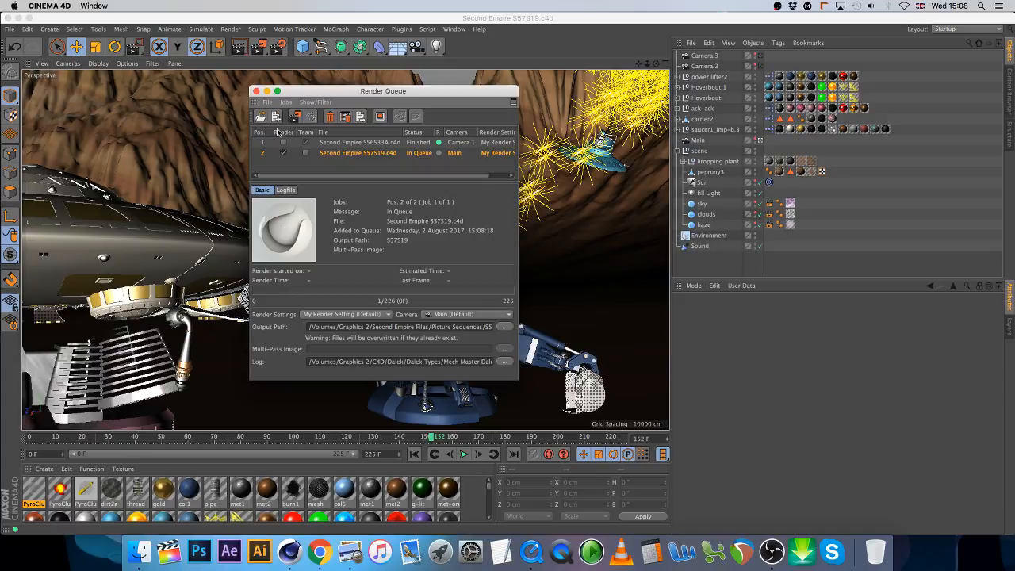
Step: Remove the finished Second Empire S56S33A job from the render queue and close the S57S19 project
click(354, 144)
key(Delete)
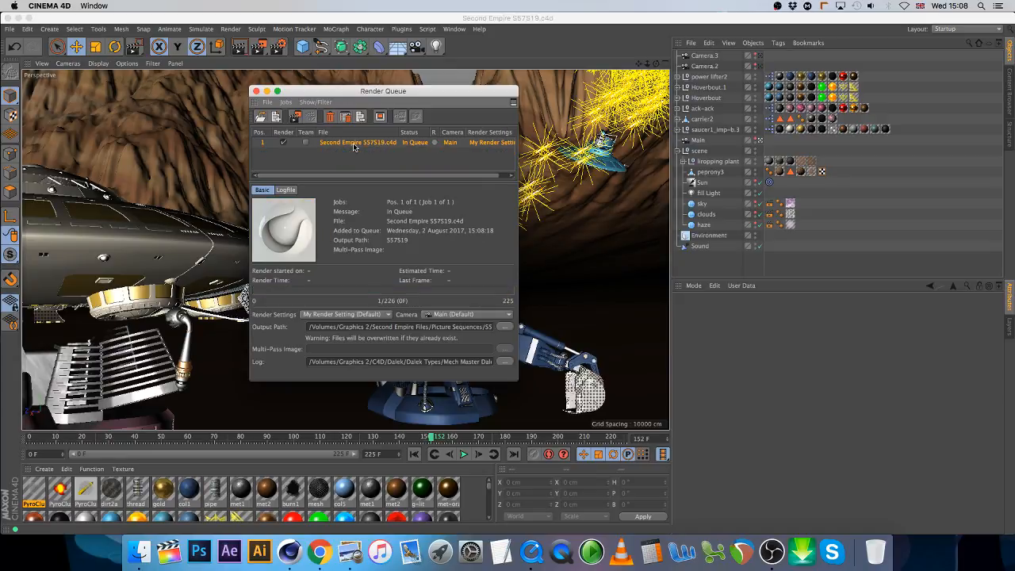
click(255, 92)
click(10, 28)
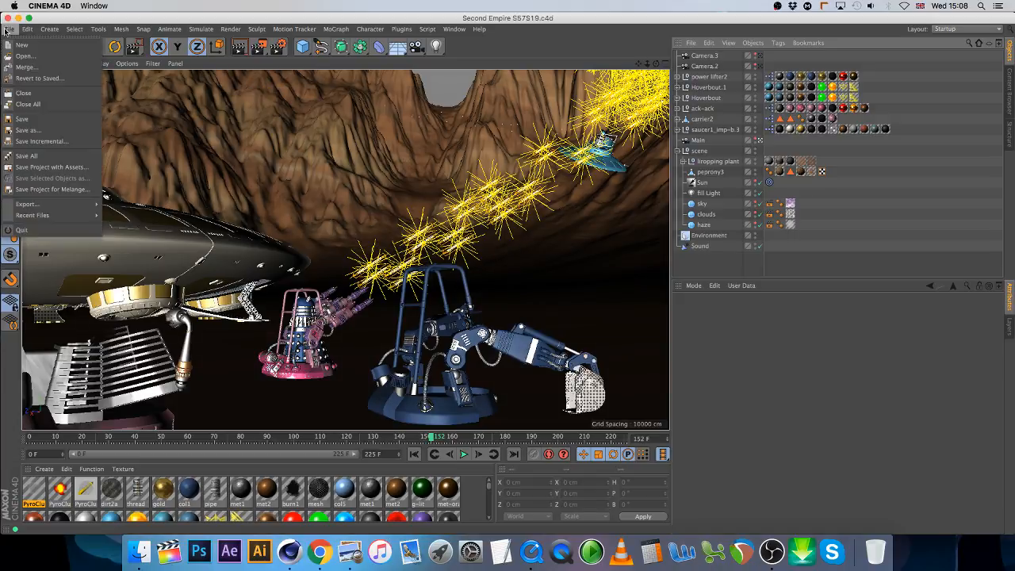
click(47, 93)
Step: Open Second Empire S57S18.c4d from the Scene folder in Finder and toggle sound playback
click(140, 552)
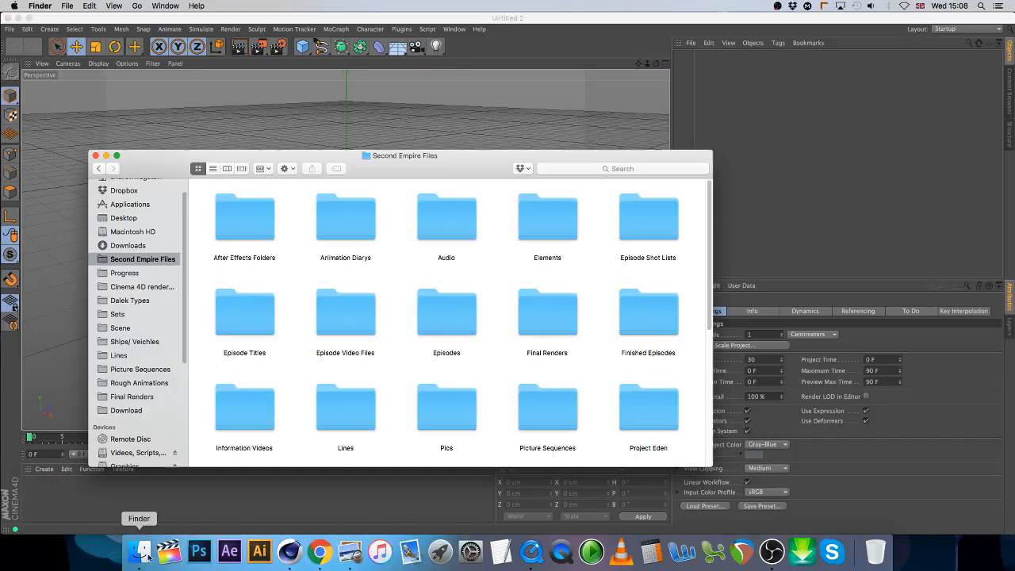
click(120, 328)
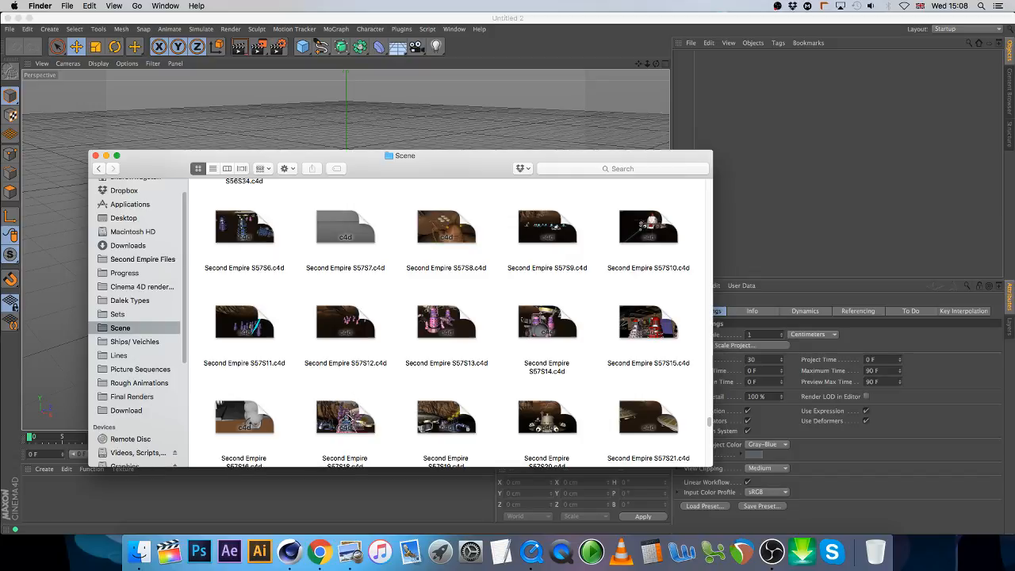
double_click(341, 412)
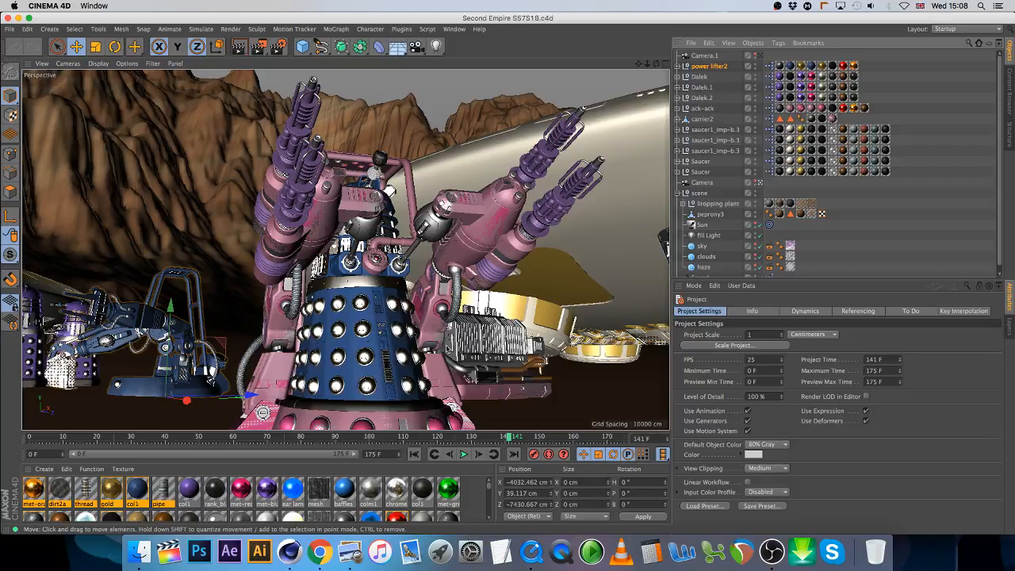
click(169, 28)
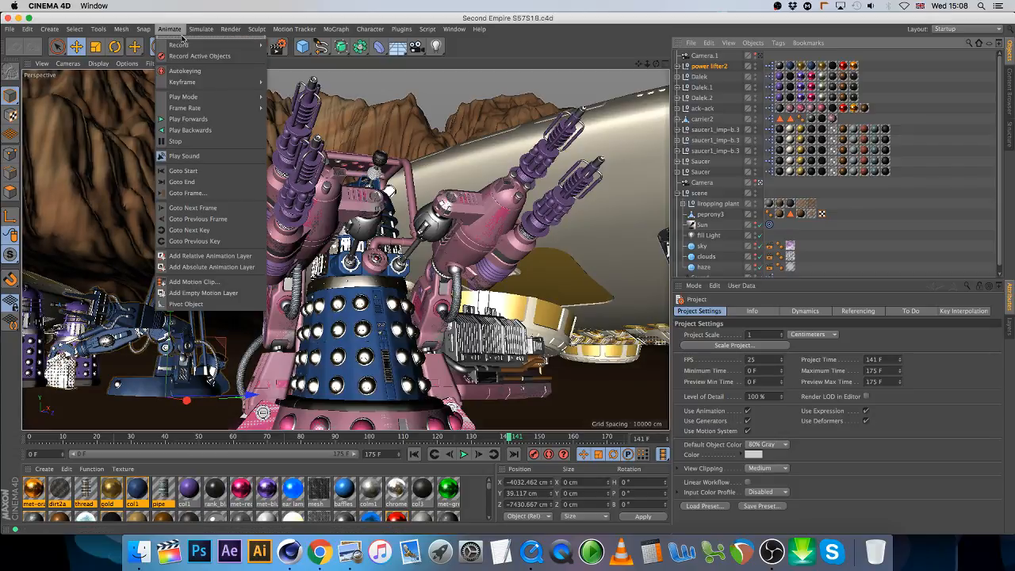
click(191, 156)
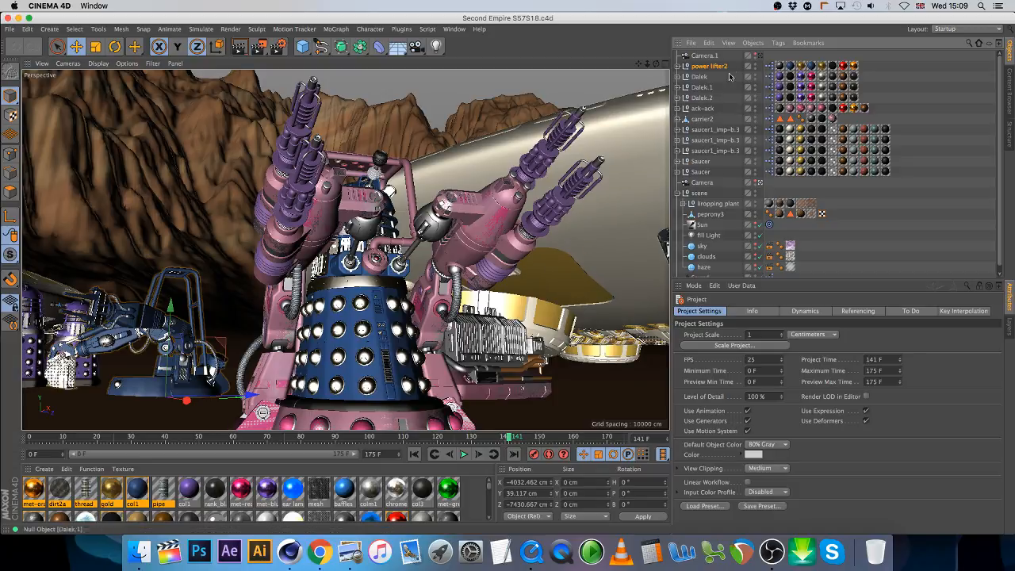
Step: Select the ack-ack, carrier2 and power lifter2 objects together and try to close the project
click(698, 108)
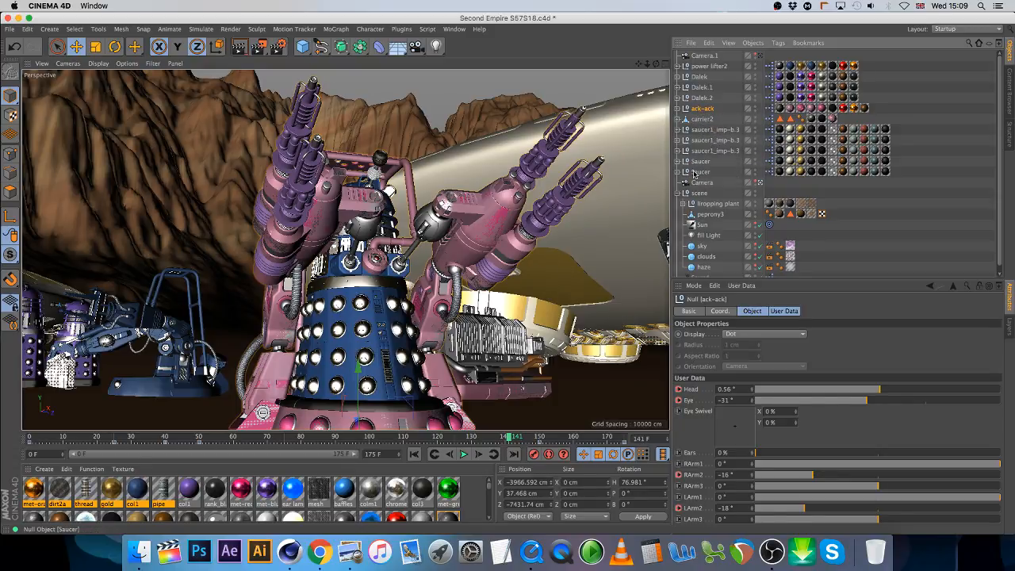
shift+click(703, 120)
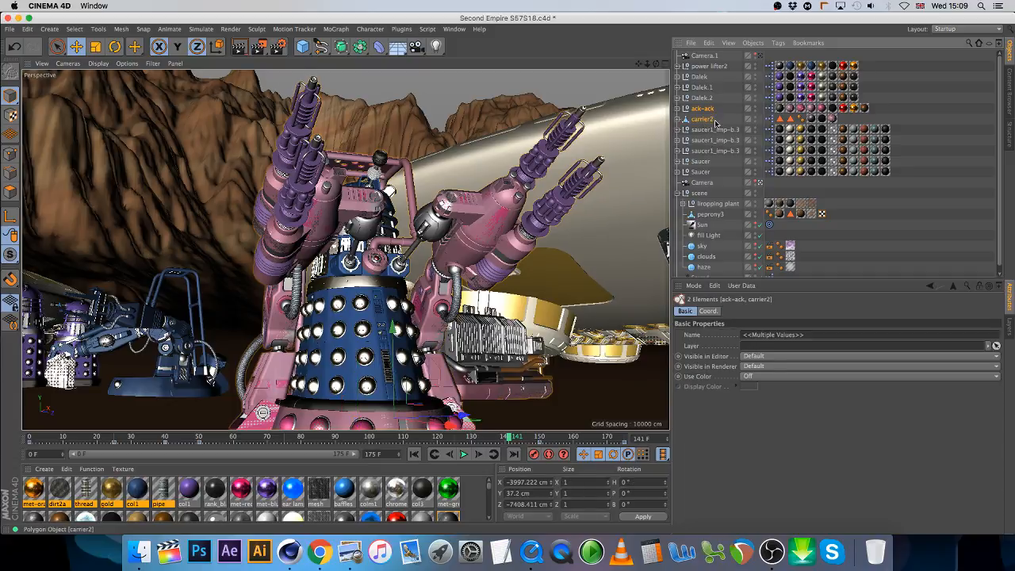
shift+click(709, 67)
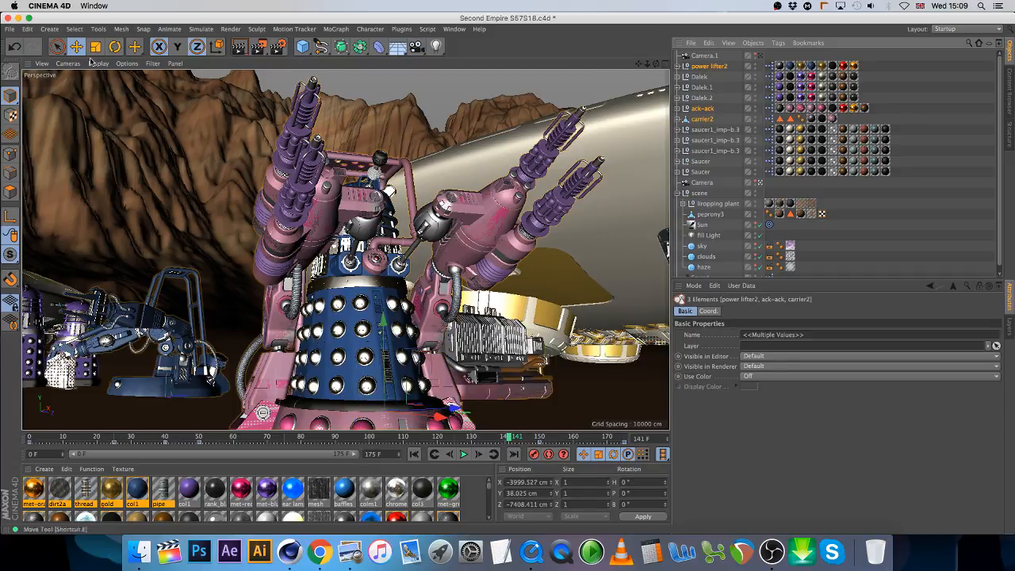
click(28, 29)
click(10, 29)
click(49, 94)
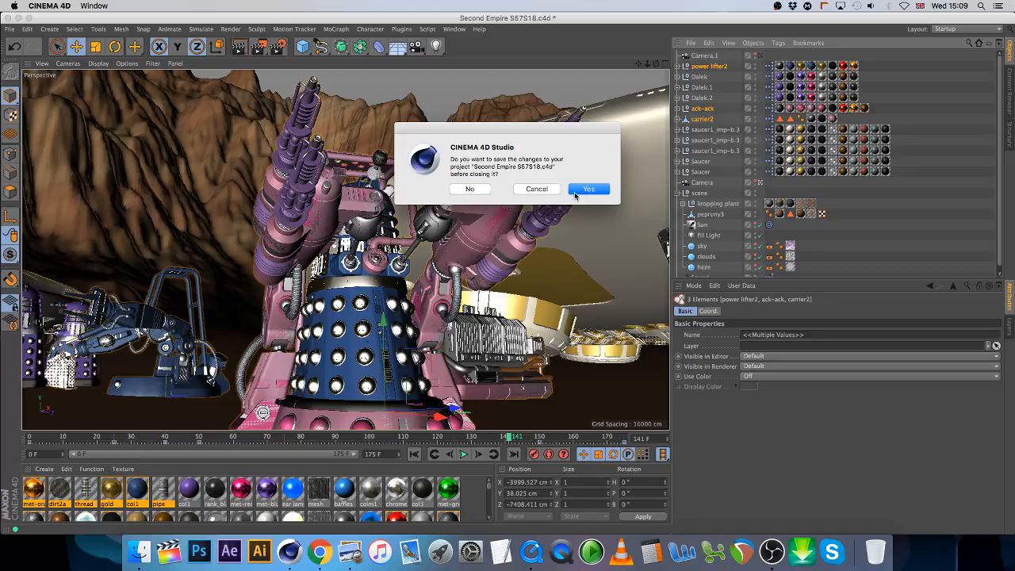
click(471, 189)
Step: Open Second Empire S57S21.c4d from the Scene folder, review its animation through frame 200 with sound playback toggled, and close it
click(150, 541)
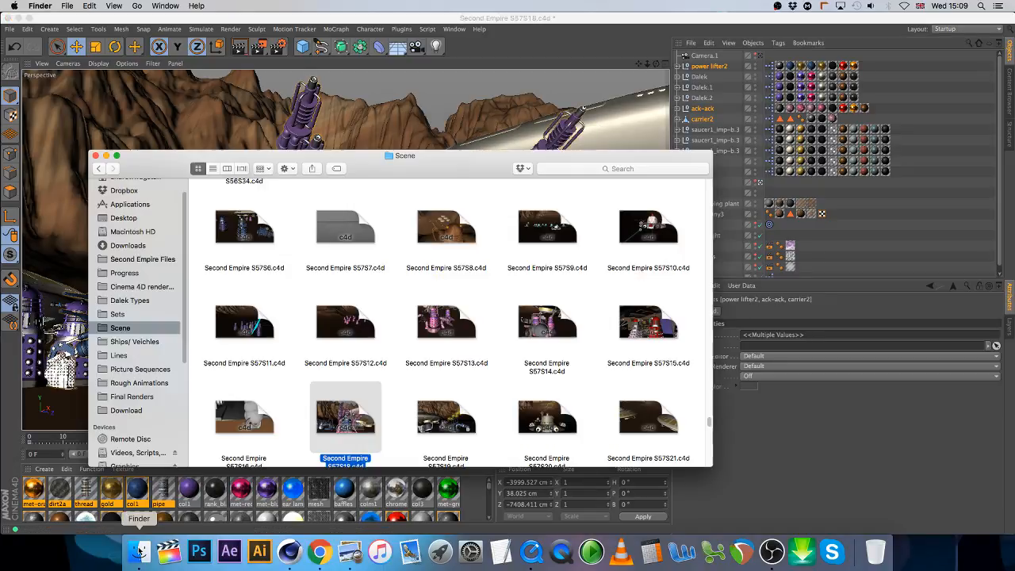
double_click(648, 411)
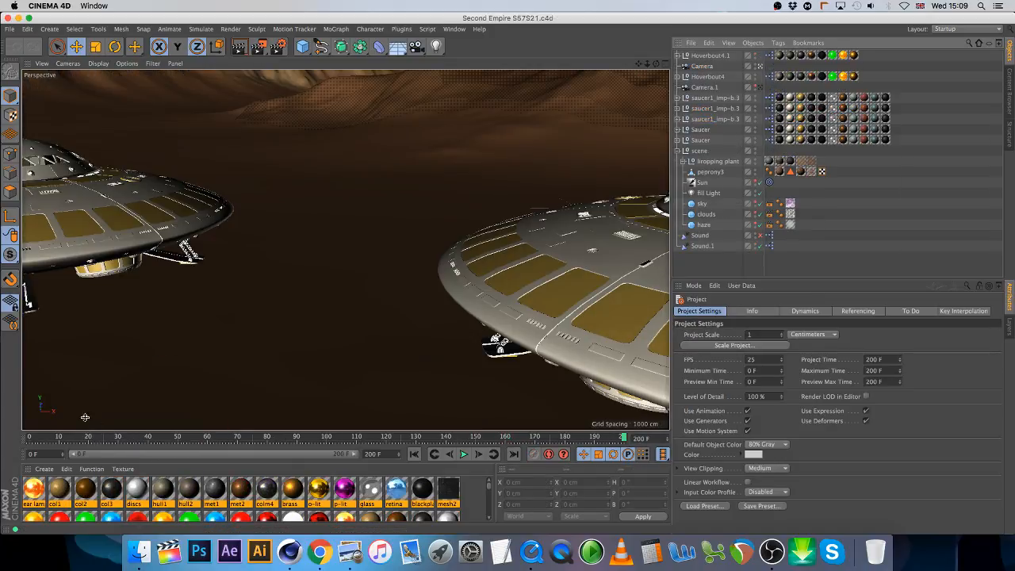
drag(52, 437, 134, 437)
click(169, 28)
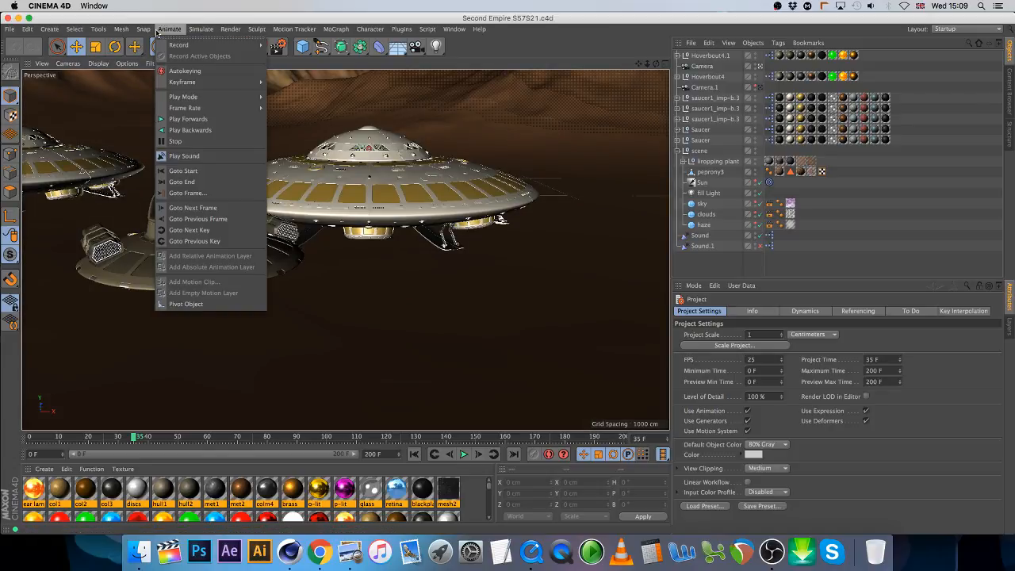
click(199, 159)
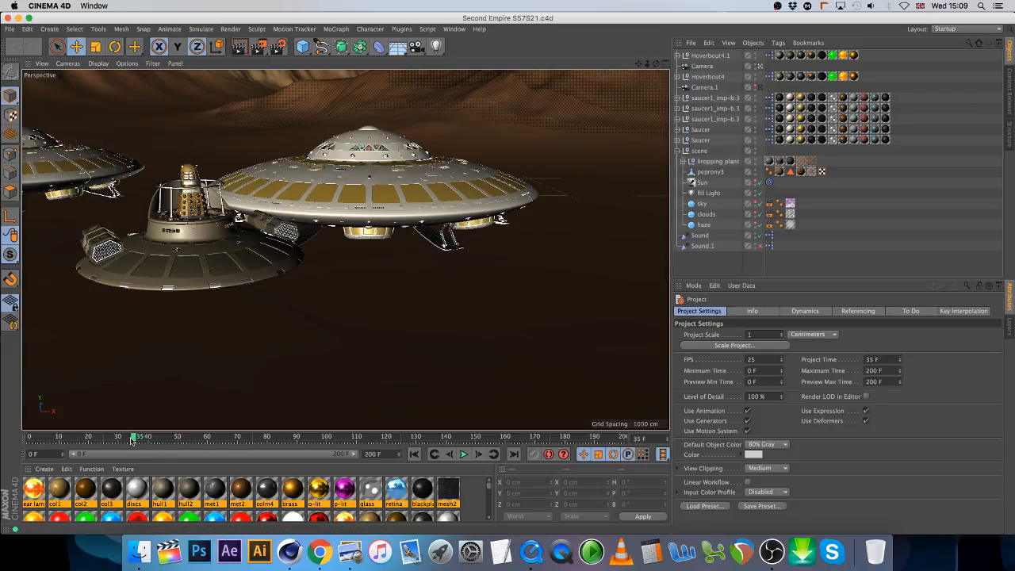
drag(189, 437, 627, 399)
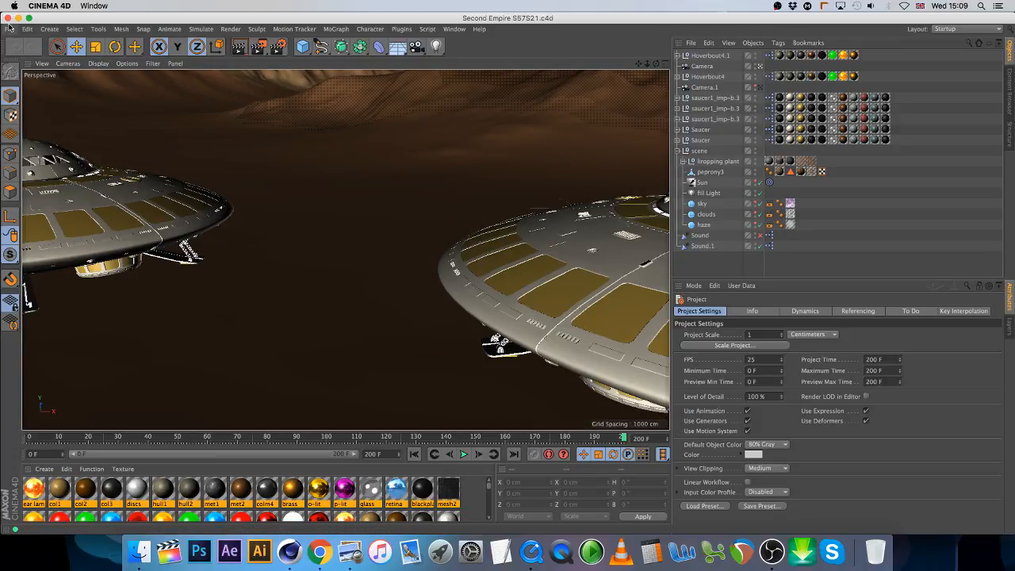
click(8, 29)
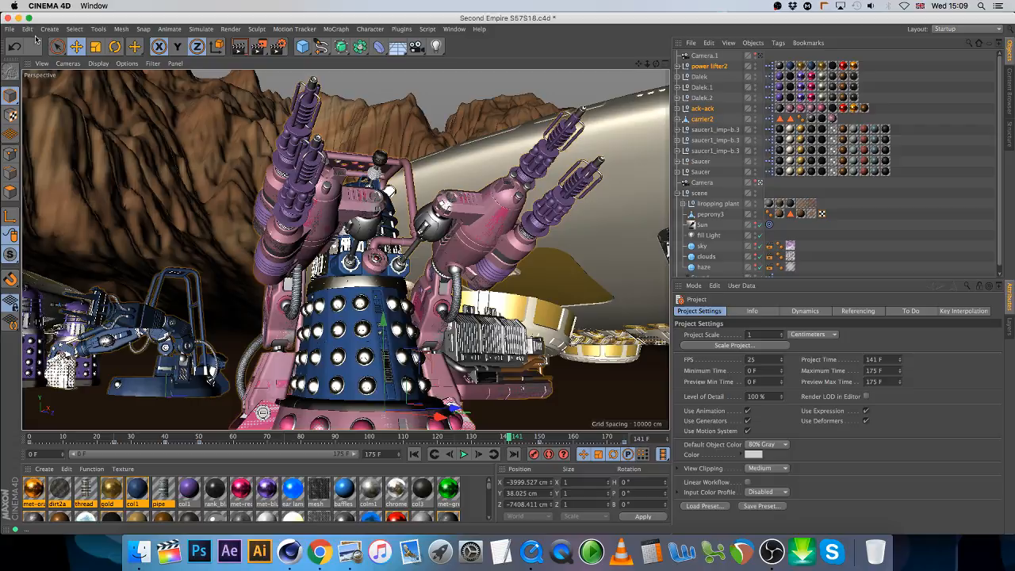
Step: Copy the selected power lifter2, ack-ack and carrier2 objects from the S57S18 project and close it without saving
click(27, 29)
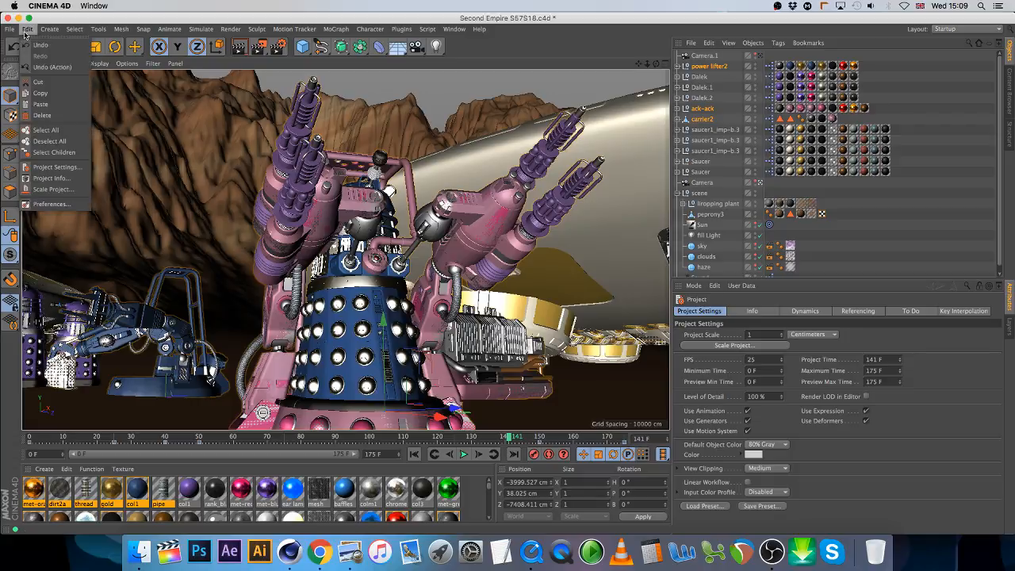
click(39, 94)
click(8, 28)
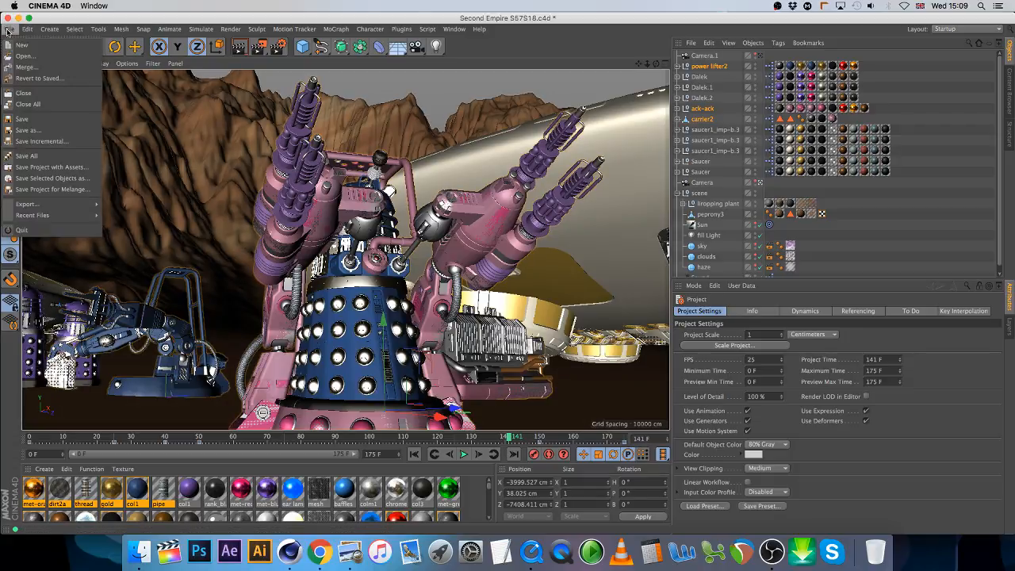
click(31, 92)
click(467, 189)
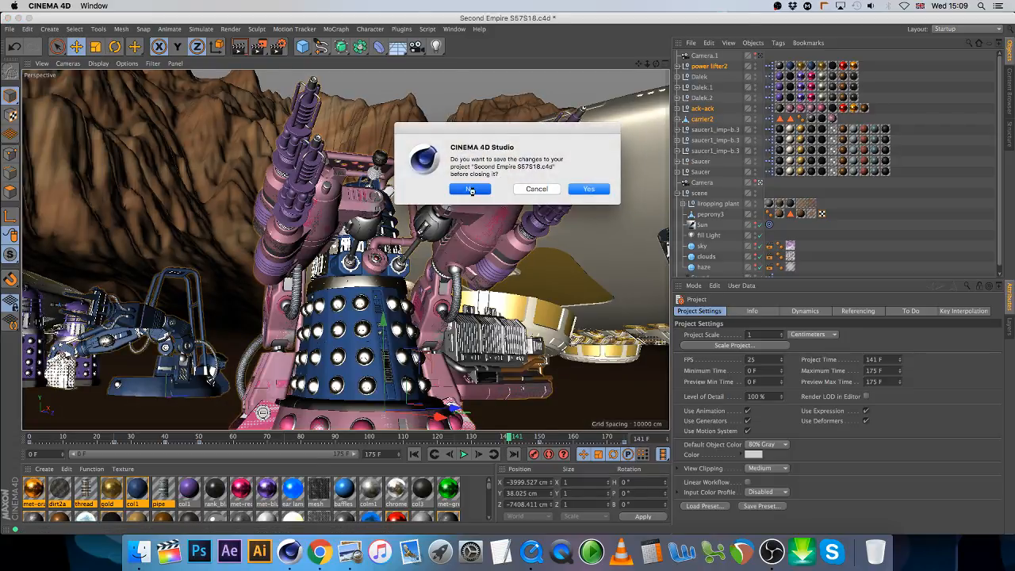
Step: Reopen the recent file Second Empire S57S21.c4d, paste power lifter2, ack-ack and carrier2 into it and nudge them towards the saucers
click(9, 29)
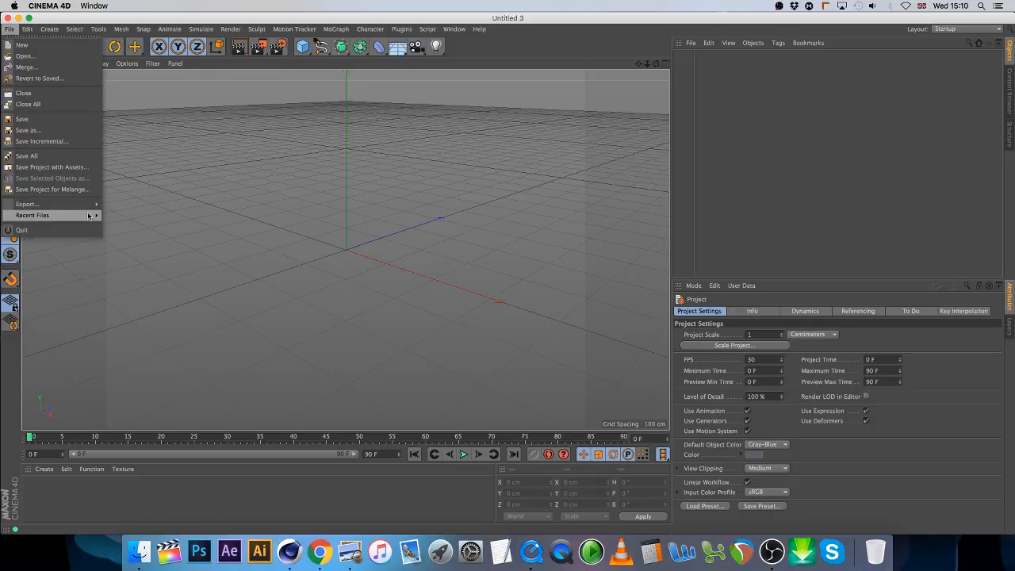
mouse_move(89, 216)
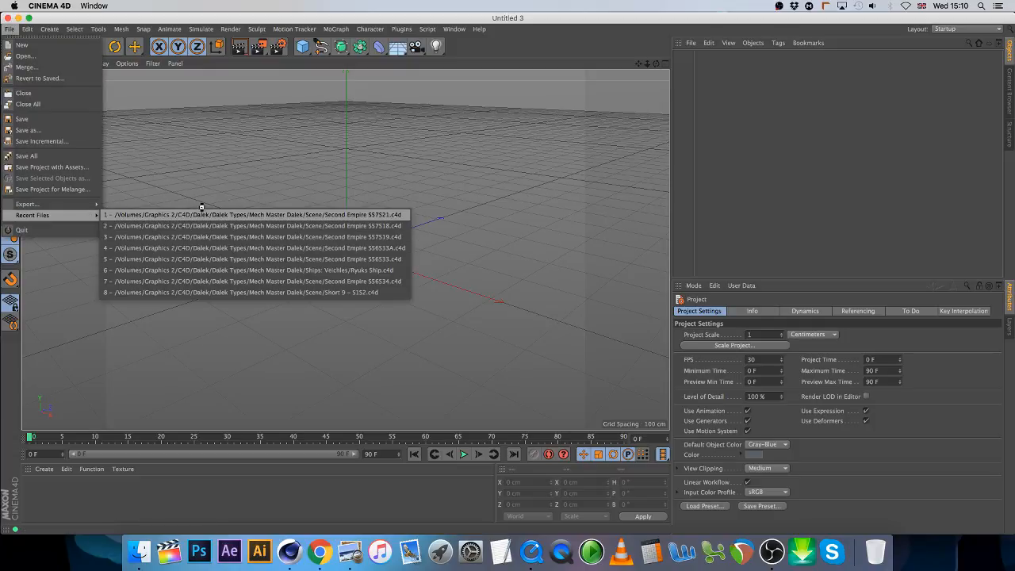
click(191, 212)
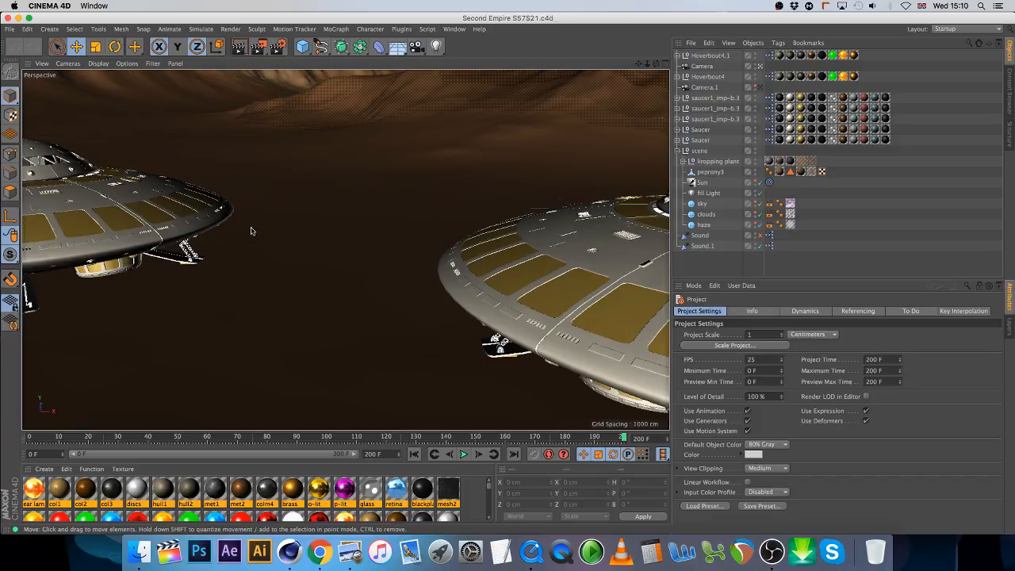
key(super+v)
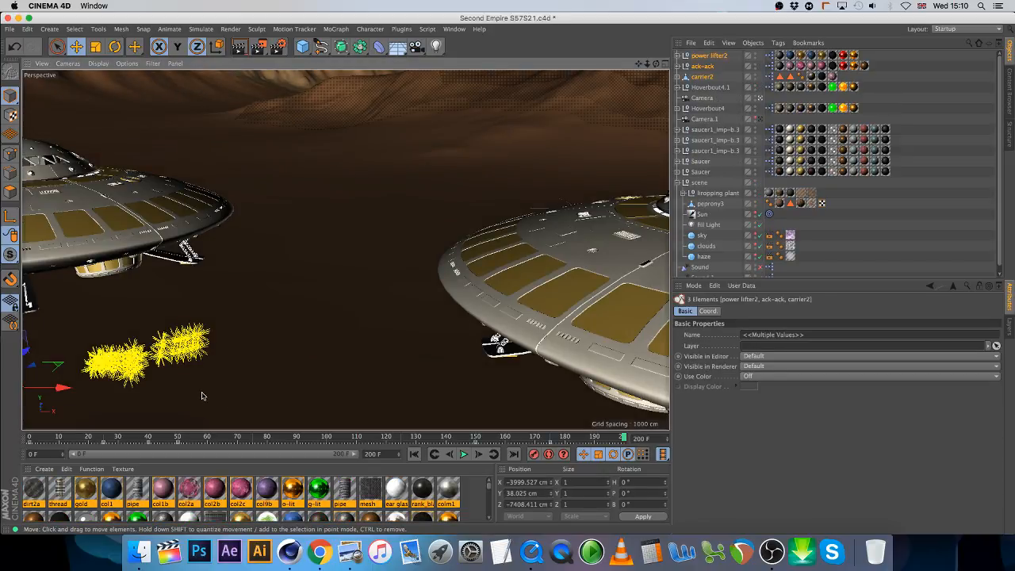
drag(241, 395, 284, 384)
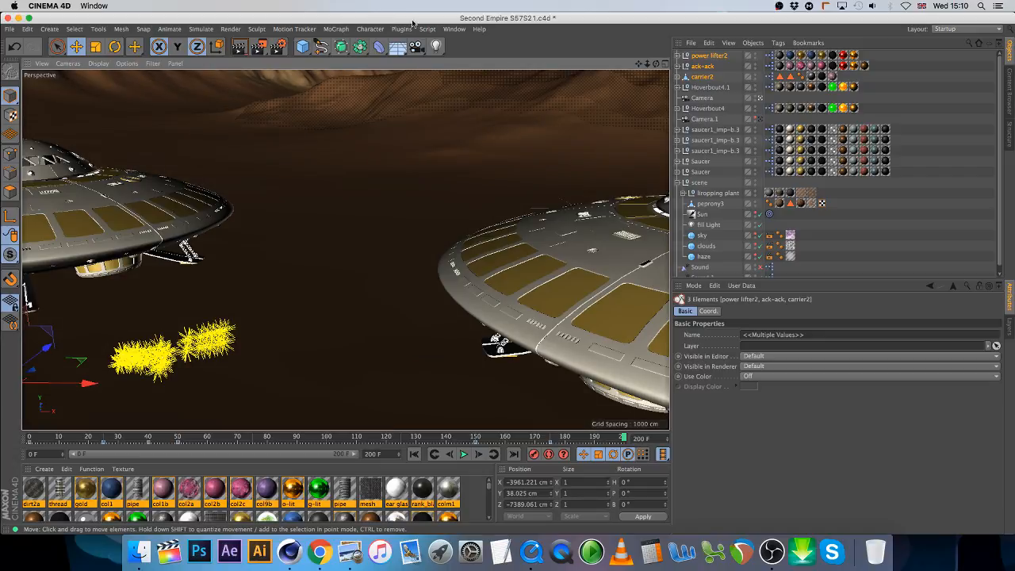
Step: Delete the pasted ack-ack's animation tracks in the Timeline, check power lifter2 there and close the Timeline
click(455, 29)
click(481, 117)
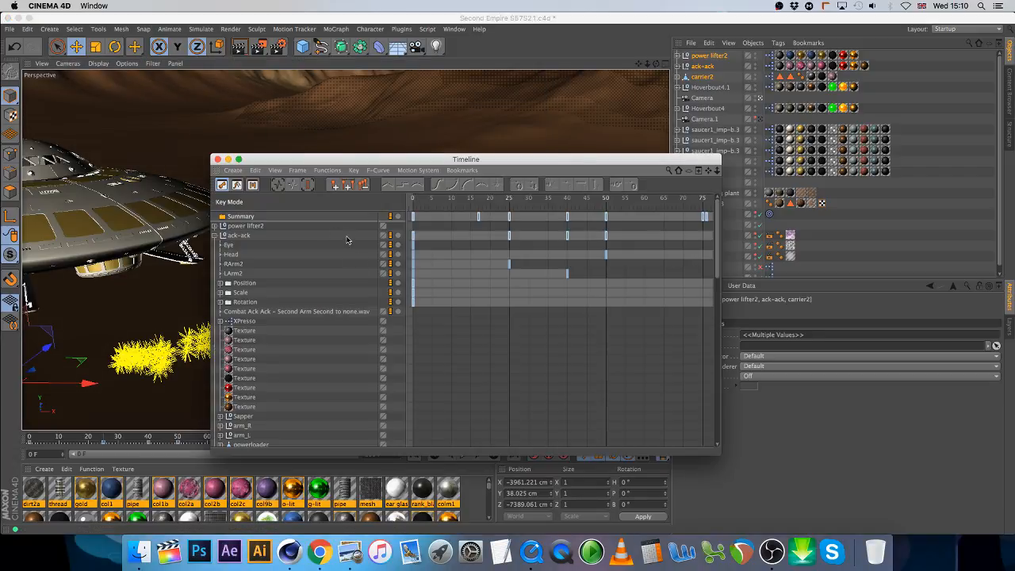
click(236, 235)
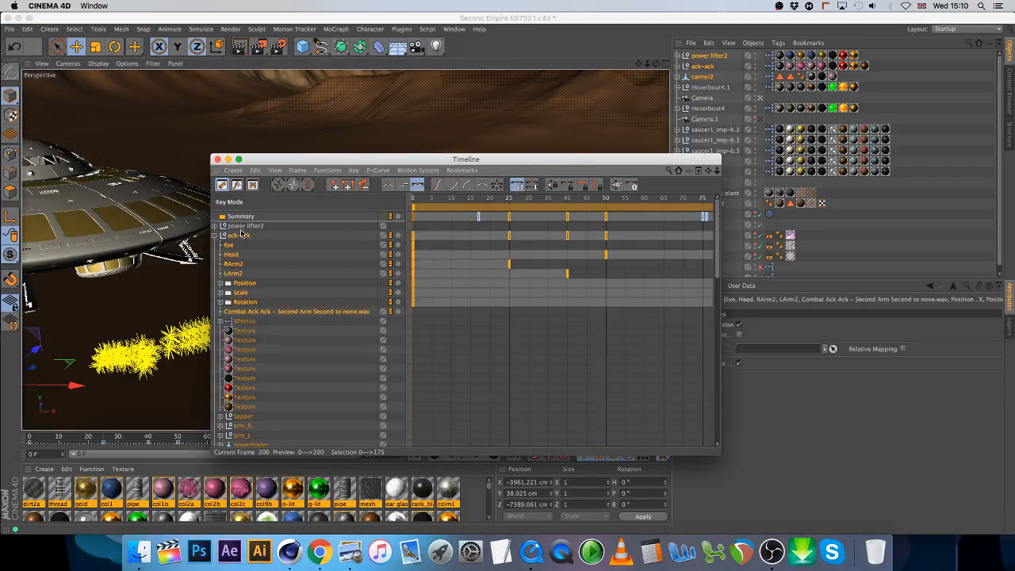
key(Delete)
click(245, 227)
click(214, 235)
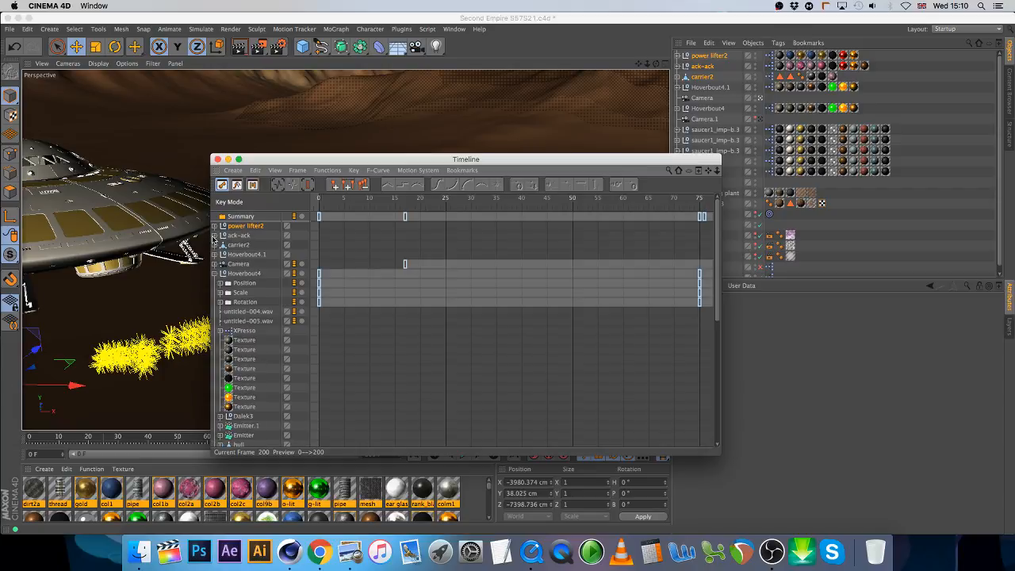
click(217, 160)
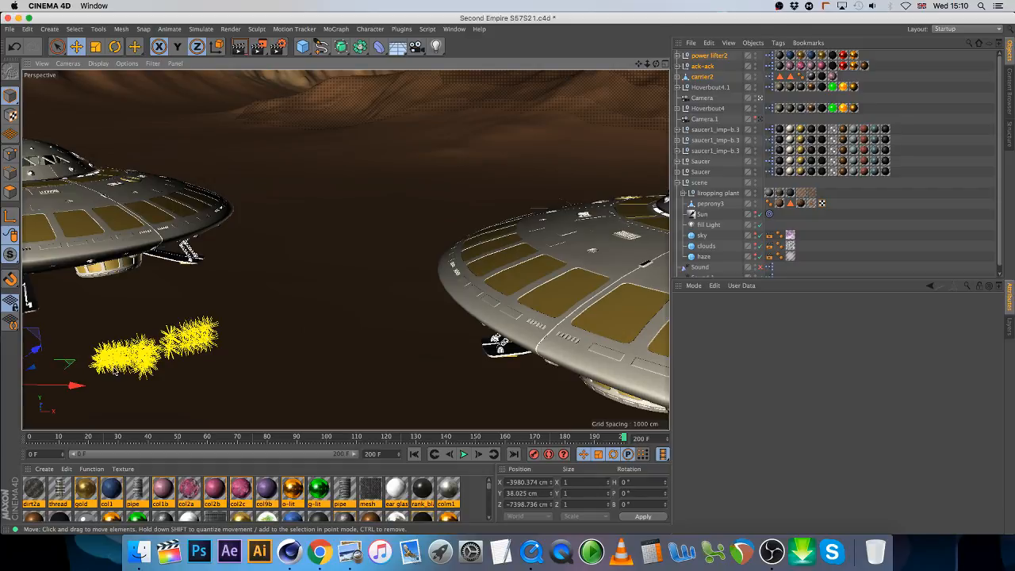
click(67, 365)
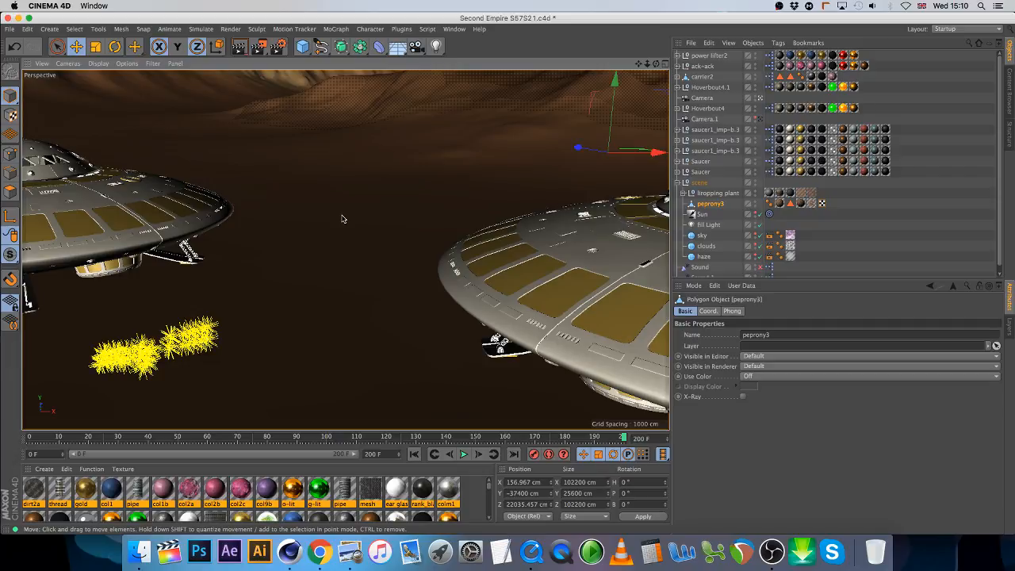
key(super+z)
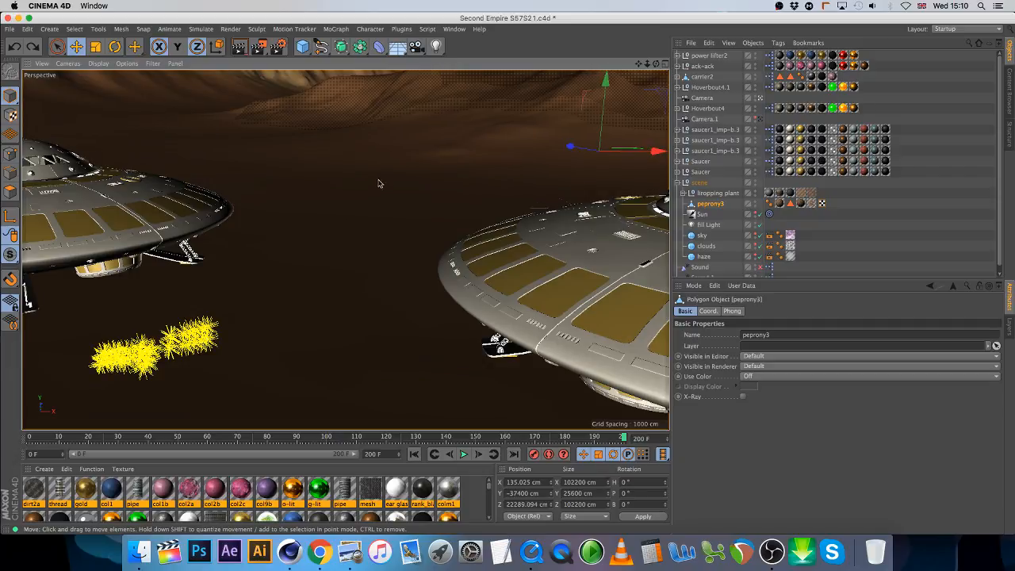
key(super+z)
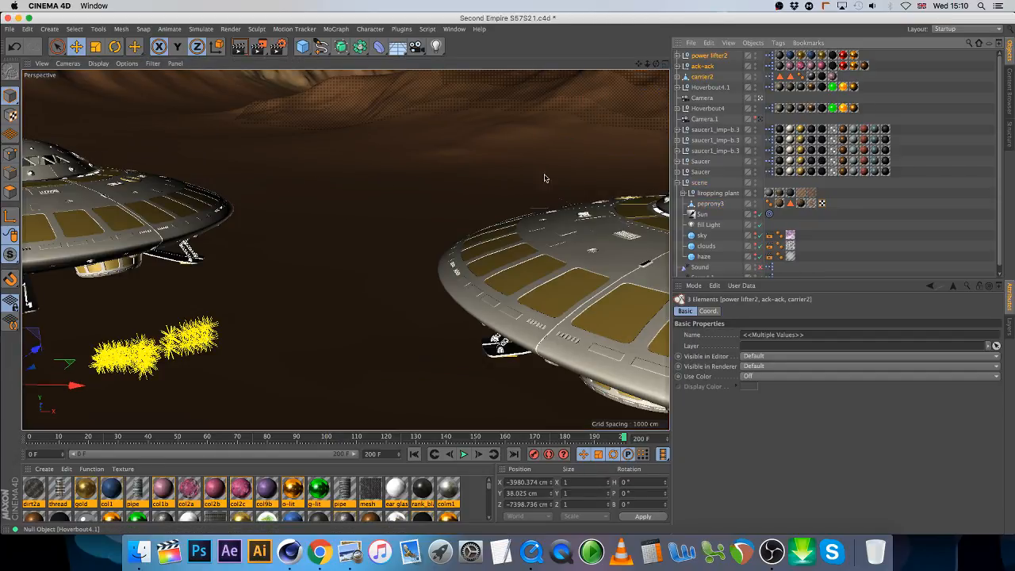
Step: Move power lifter2, ack-ack and carrier2 between the saucers to about X -3637 cm, Z -7194 cm, and scrub to frame 47
drag(67, 404, 252, 347)
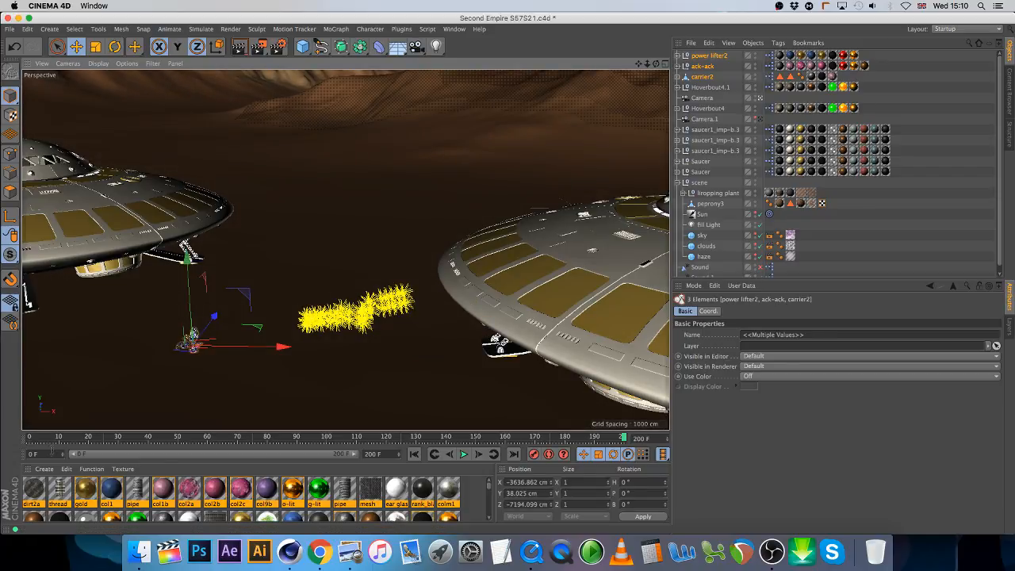
drag(45, 431, 169, 423)
click(229, 28)
click(203, 164)
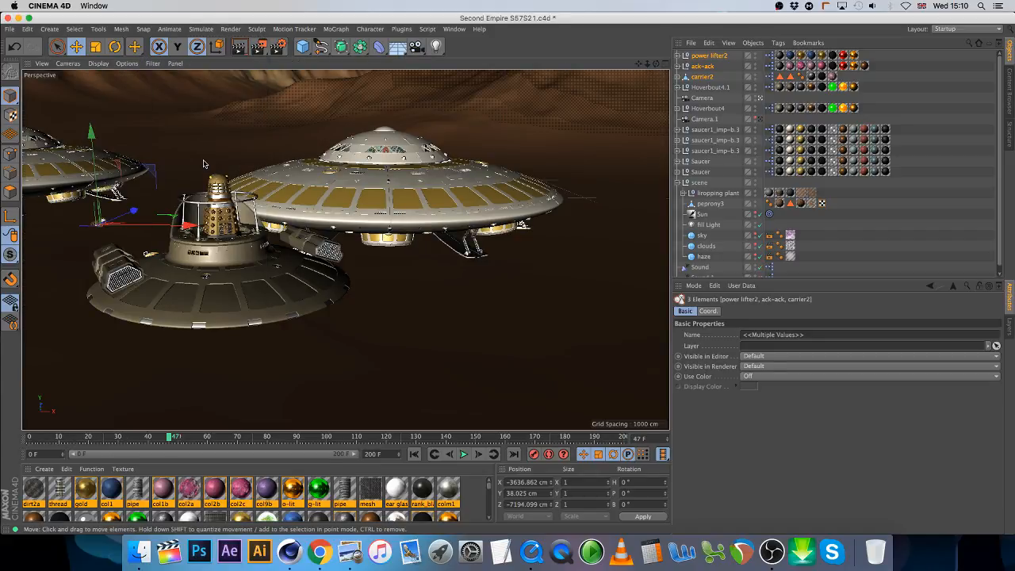
Step: Save the project, move to frame 145 and check the comic page secemp303.jpg in Preview before returning to Cinema 4D
click(10, 28)
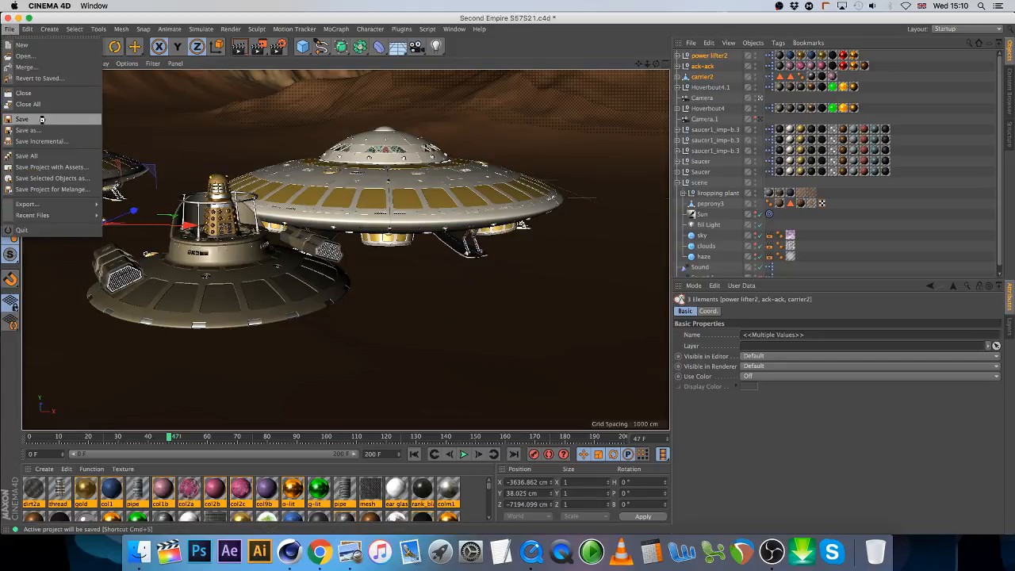
click(41, 119)
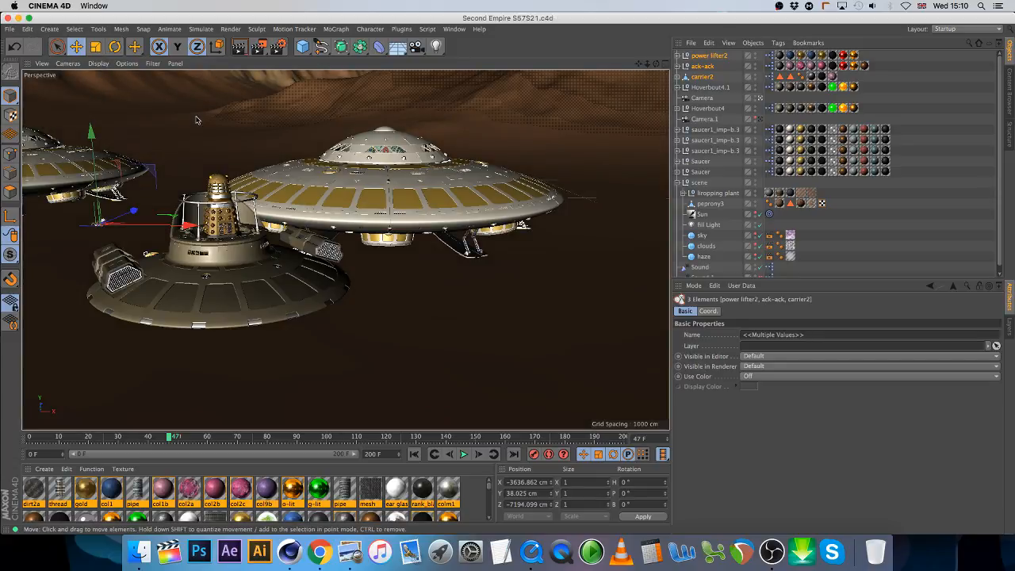
drag(127, 438, 461, 436)
click(349, 553)
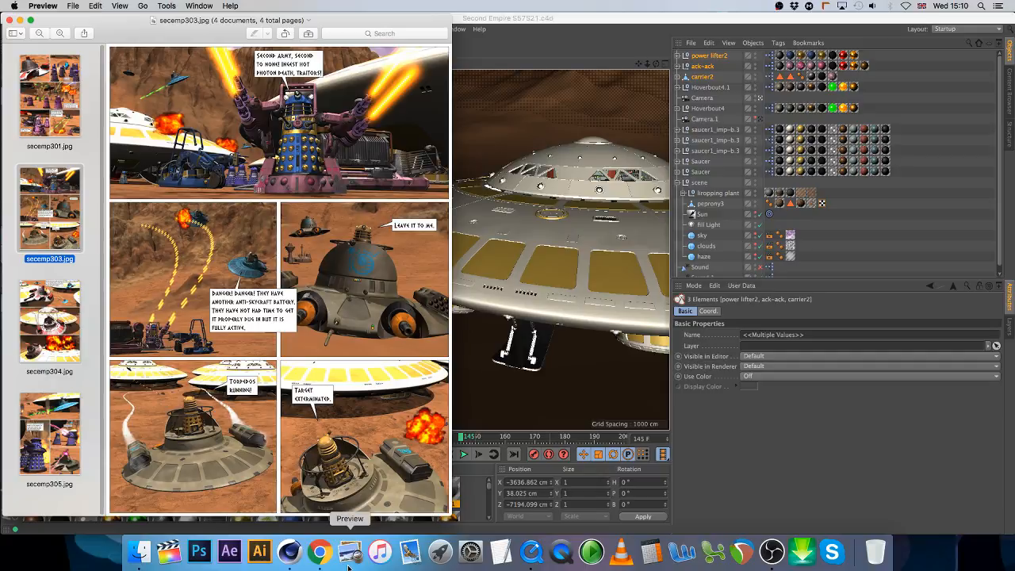
key(super+Tab)
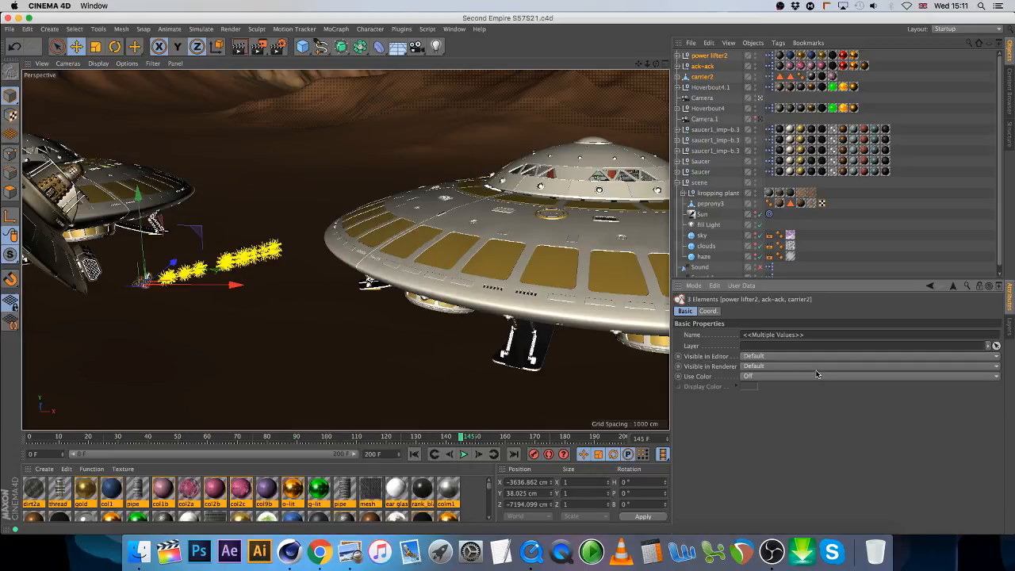
Step: Rotate power lifter2, ack-ack and carrier2 together to a heading of about 243.5° and scrub through the shot to frame 128
key(r)
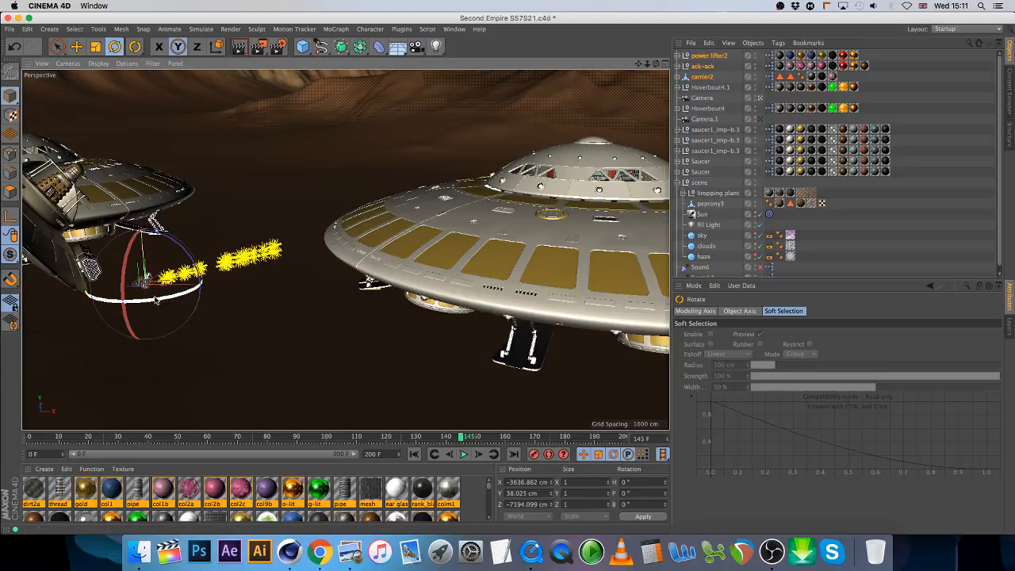
drag(163, 296, 75, 292)
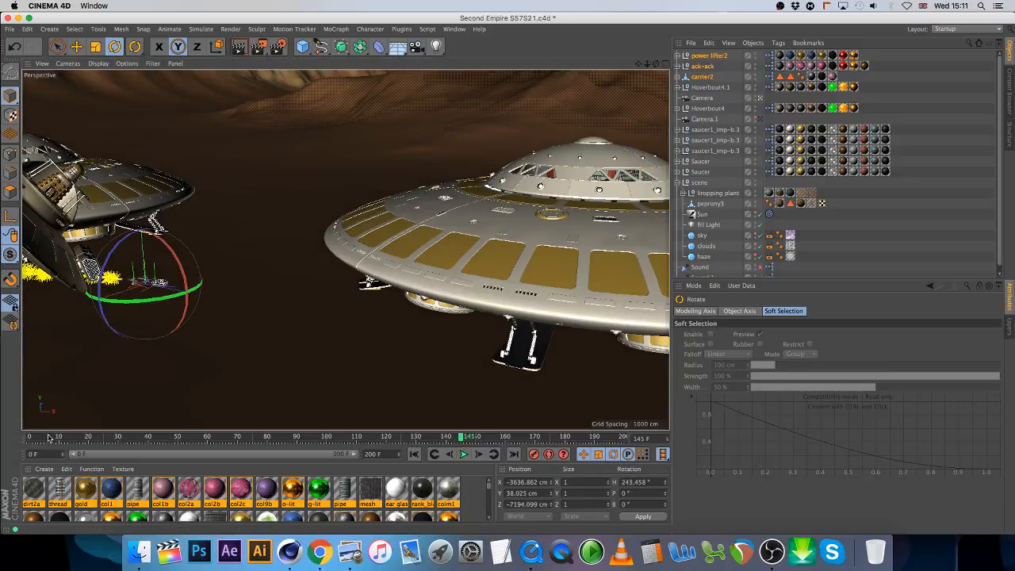
drag(48, 437, 418, 452)
Step: Set Start Emission to 0 F and Stop Emission to 300 F on all four emitters in ack-ack's arms, and scrub to frame 160
click(680, 65)
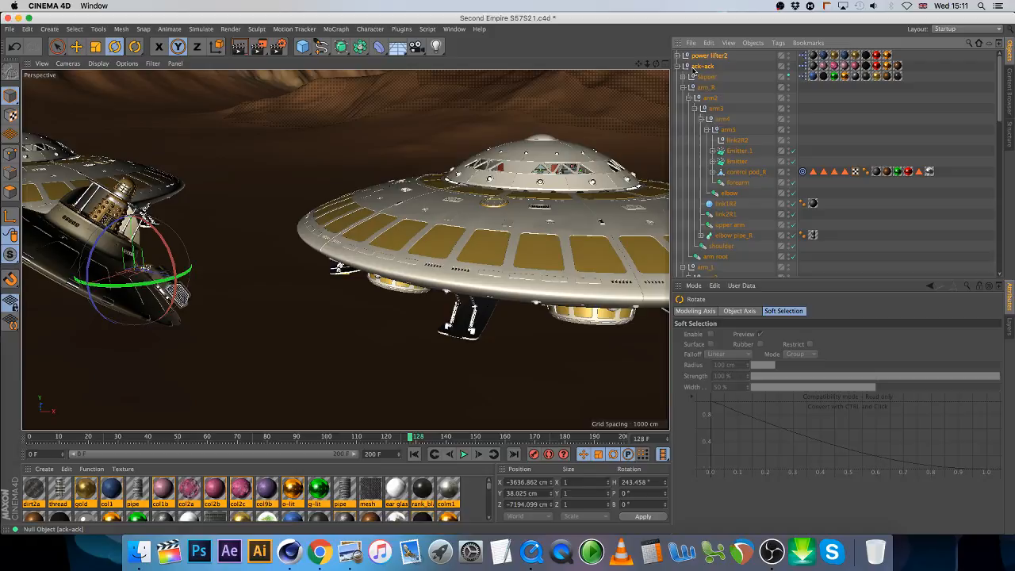
click(738, 161)
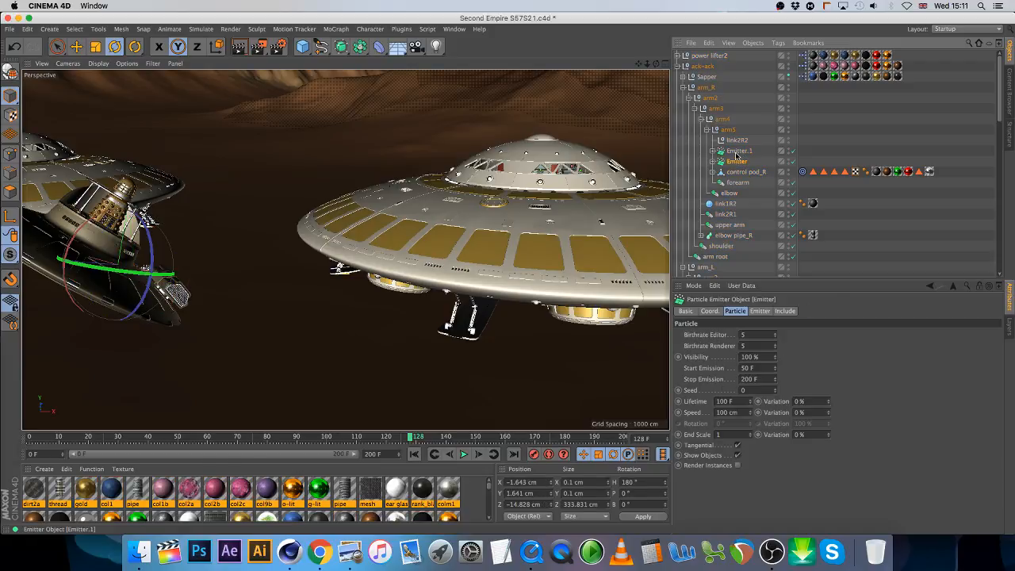
ctrl+click(738, 151)
scroll(745, 214, down, 5)
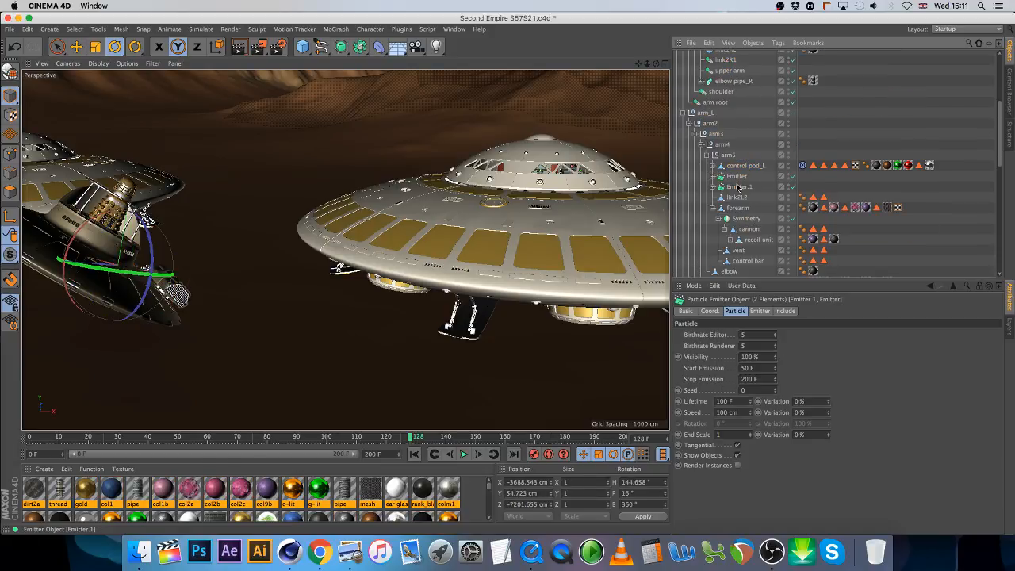
ctrl+click(738, 186)
ctrl+click(736, 175)
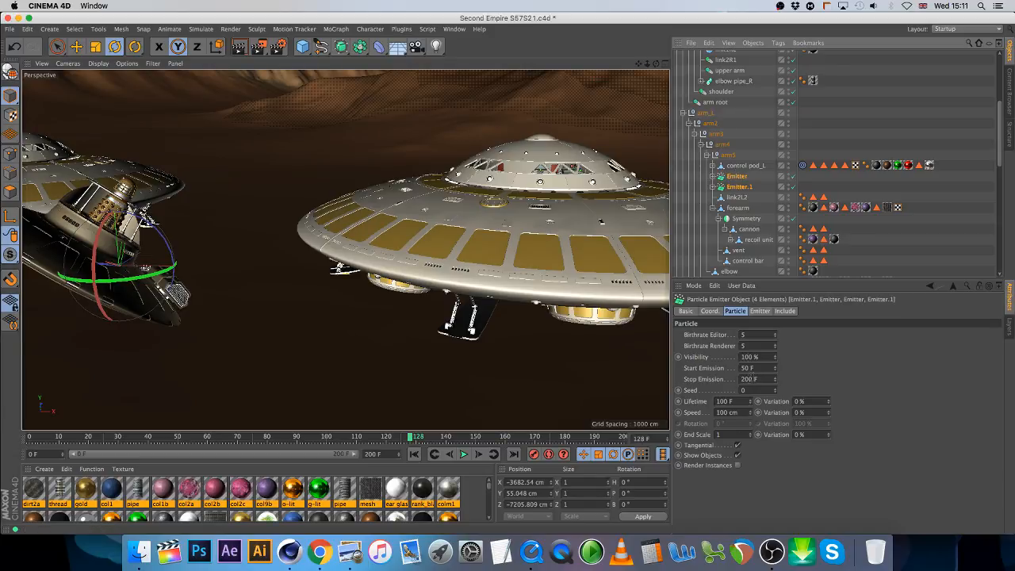
double_click(753, 367)
key(BackSpace)
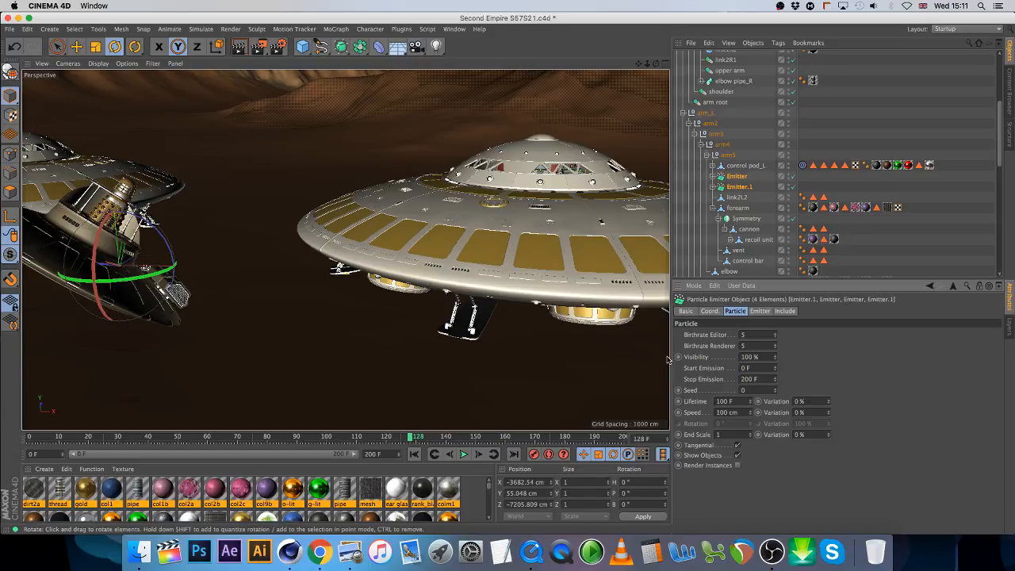
drag(759, 379, 699, 377)
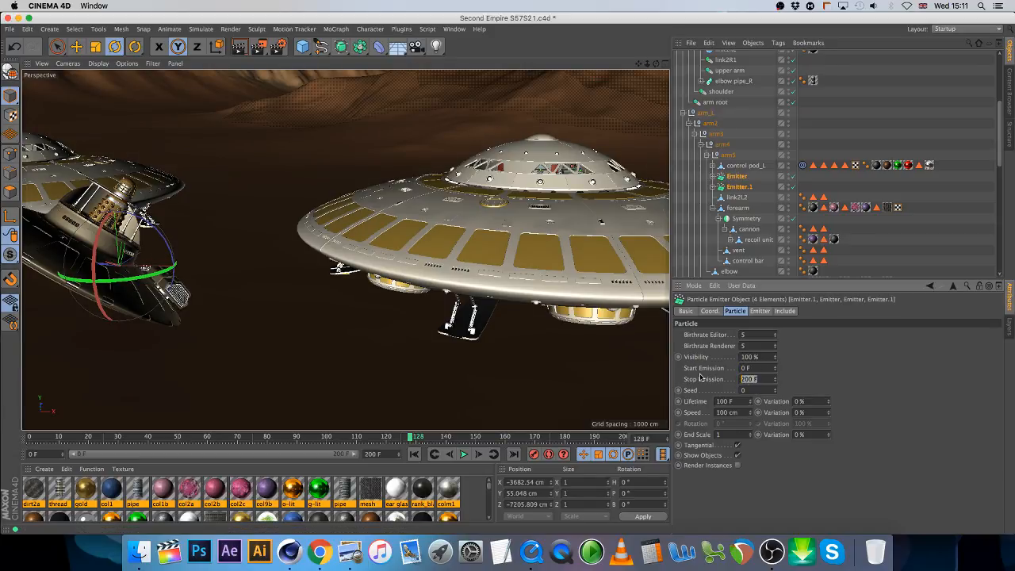
text(3)
drag(140, 438, 505, 473)
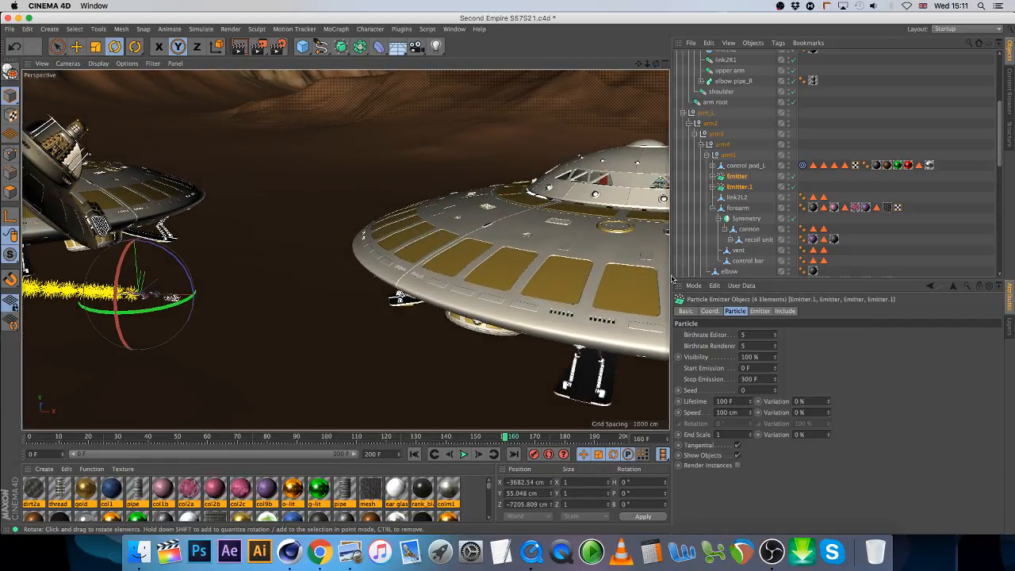
click(937, 247)
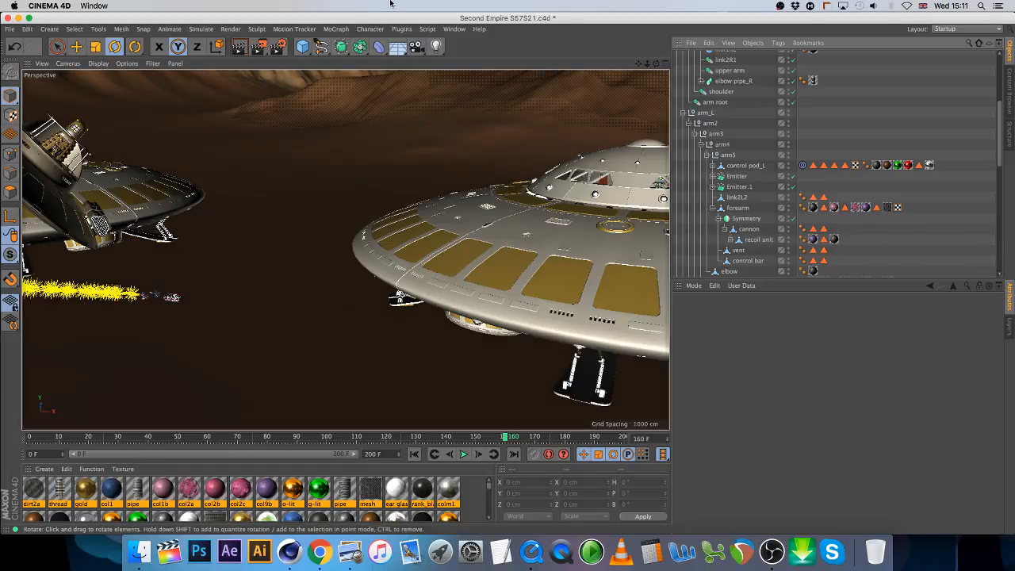
Step: Add a particle Emitter, make it a child of ack-ack and go to frame 100
click(294, 29)
mouse_move(355, 46)
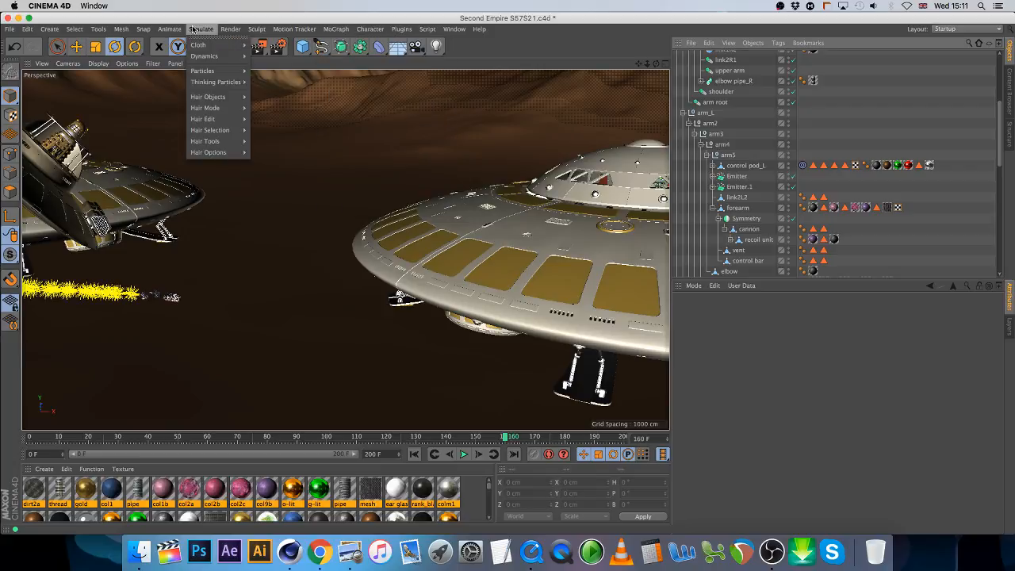
mouse_move(218, 70)
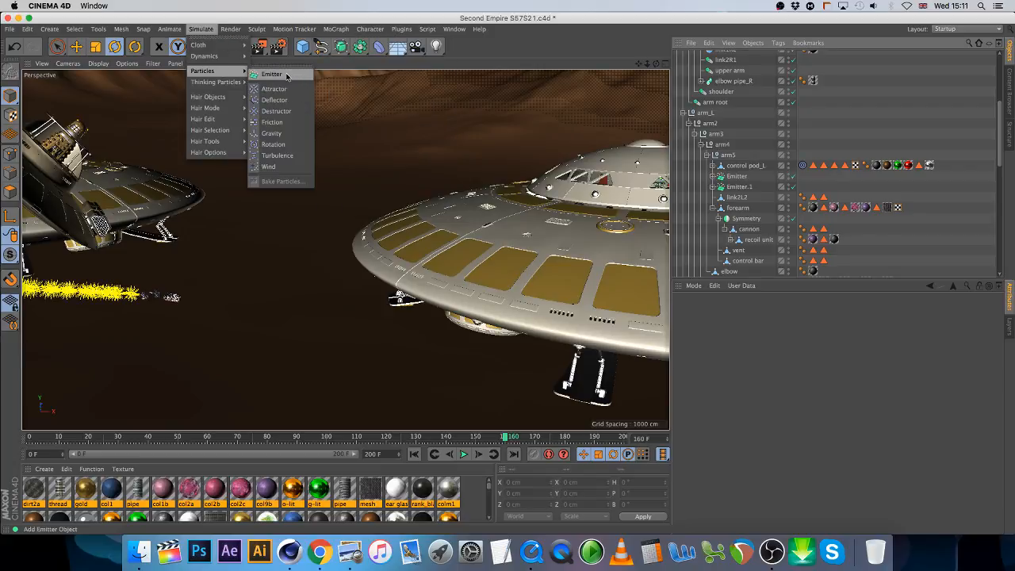
click(271, 73)
drag(700, 57, 701, 79)
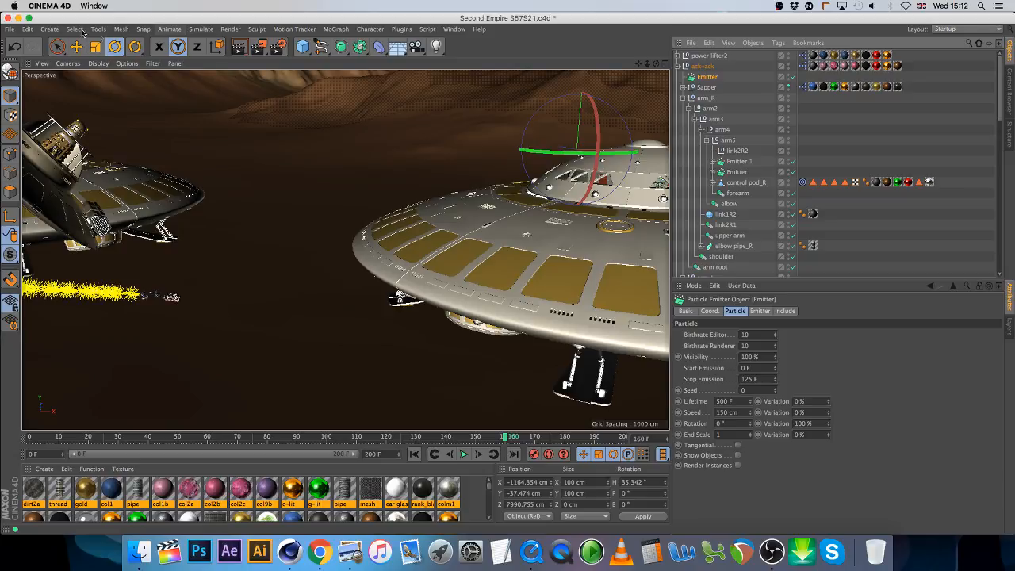
click(172, 29)
click(198, 158)
drag(308, 439, 420, 441)
click(325, 438)
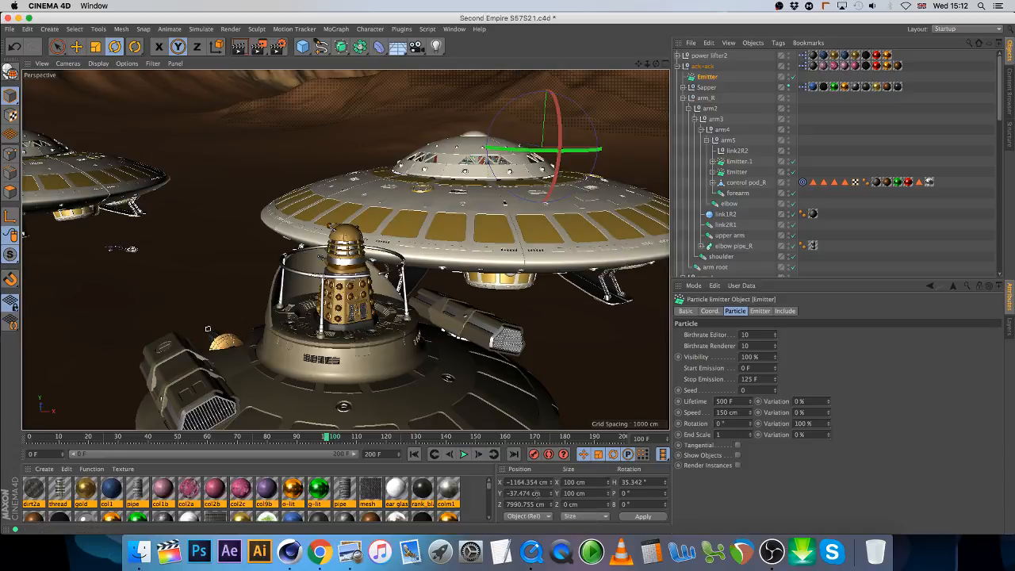
Step: Set the new emitter's X, Y and Z position to 0 cm and its pitch to 90°
drag(540, 493, 451, 485)
text(0)
key(Return)
drag(543, 503, 478, 481)
text(0)
key(Return)
text(0)
key(Return)
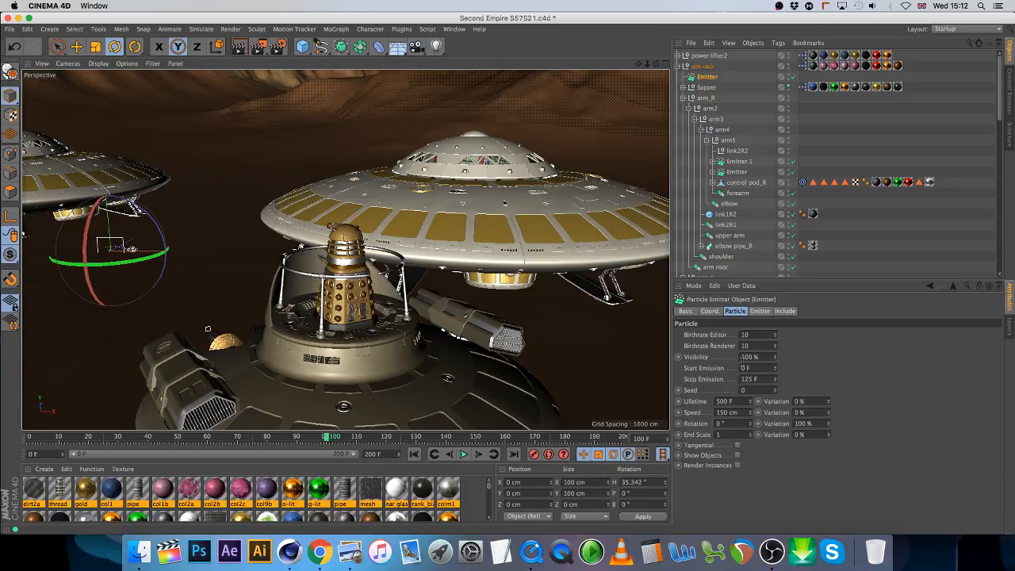
drag(635, 493, 589, 489)
key(Return)
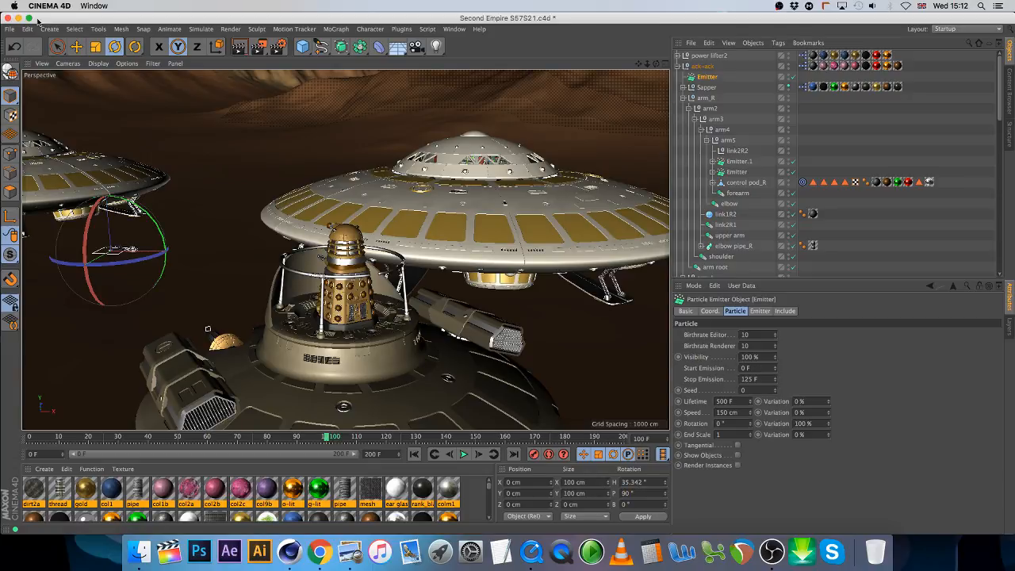
Step: Switch to the Move tool and set the new emitter's X-Size and Y-Size to 25 cm
click(76, 46)
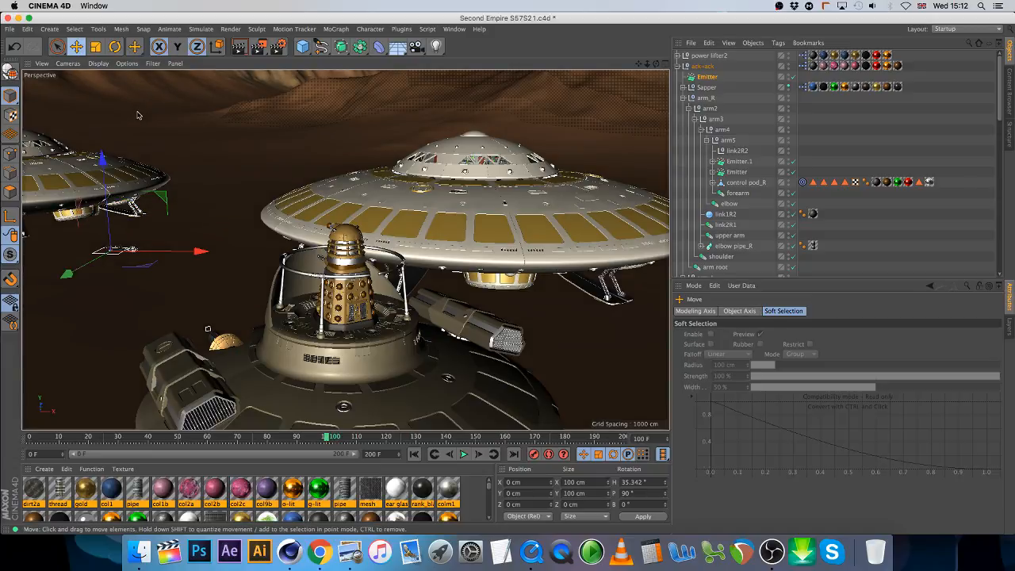
click(703, 78)
click(758, 311)
drag(750, 343, 704, 354)
text(2525)
key(Return)
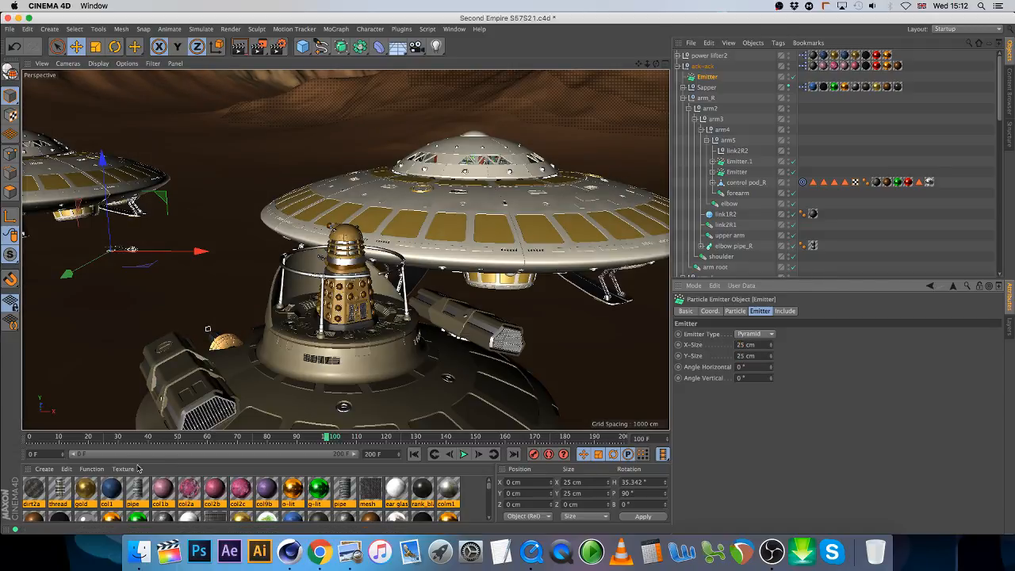
Step: Create a PyroCluster material and a PyroCluster - VolumeTracer material
click(44, 469)
mouse_move(79, 391)
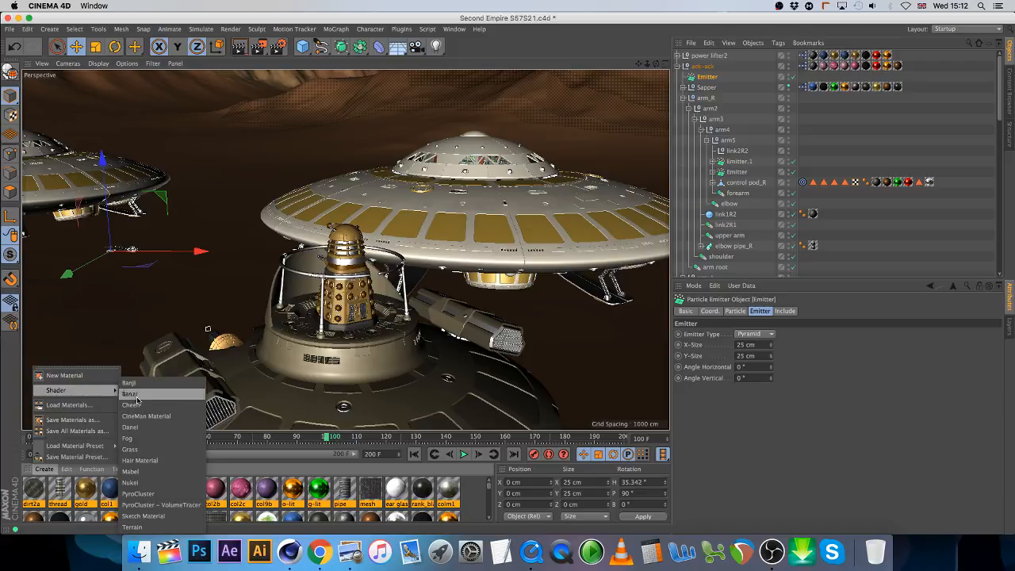
click(169, 499)
click(44, 468)
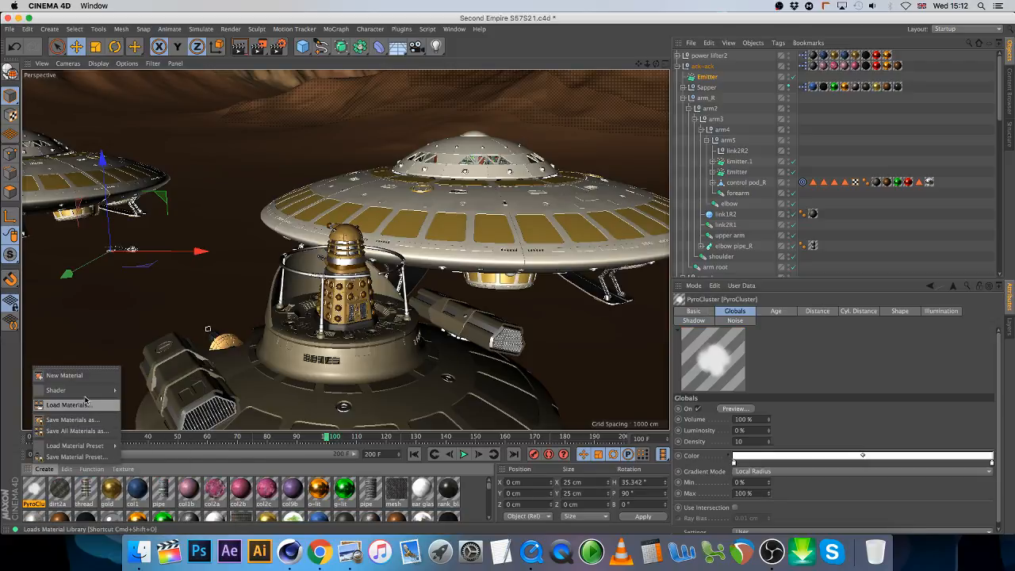
mouse_move(80, 390)
click(166, 505)
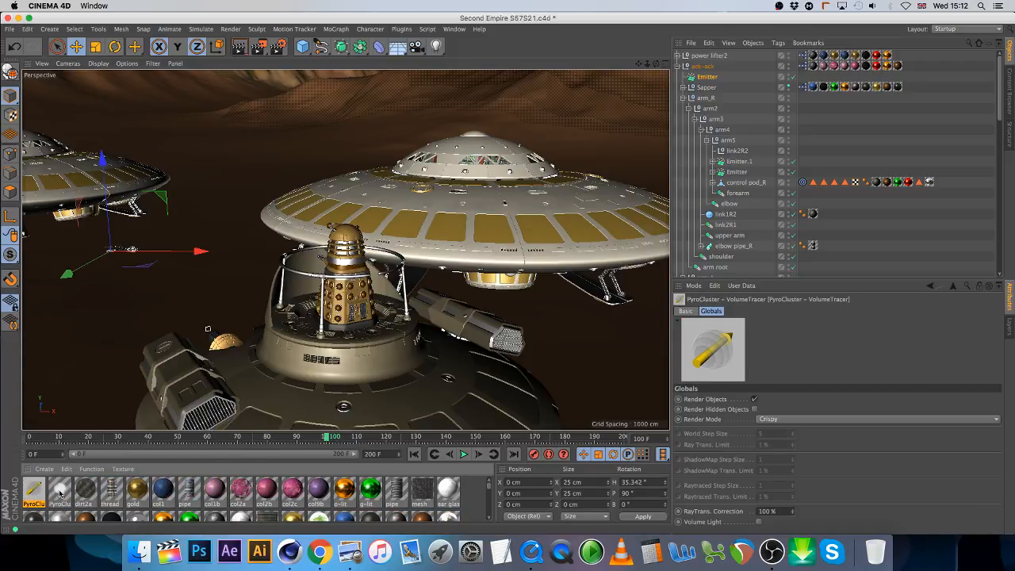
Step: Apply the FireBall preset to the PyroCluster material and assign the material to ack-ack's new emitter
click(60, 491)
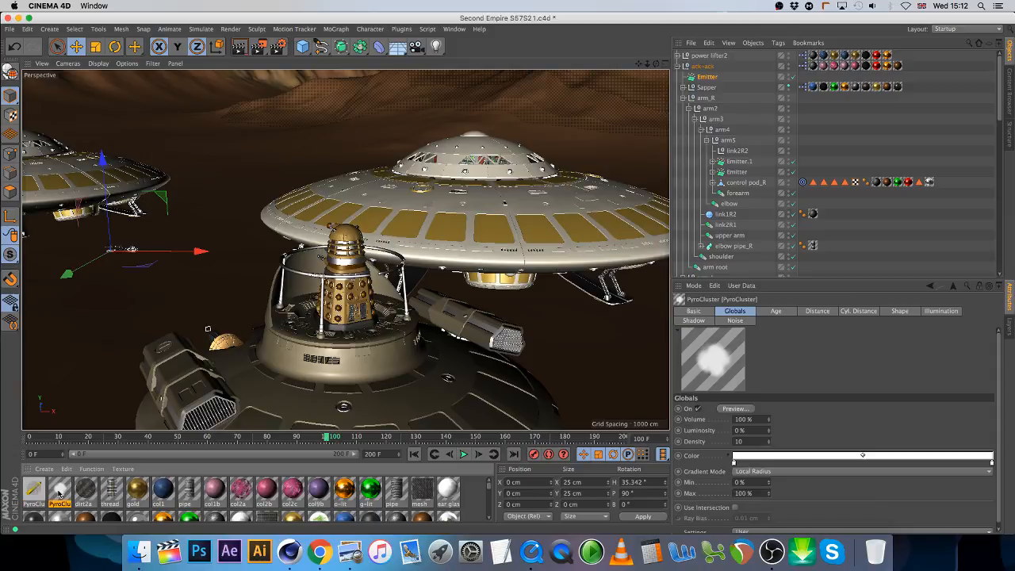
click(937, 532)
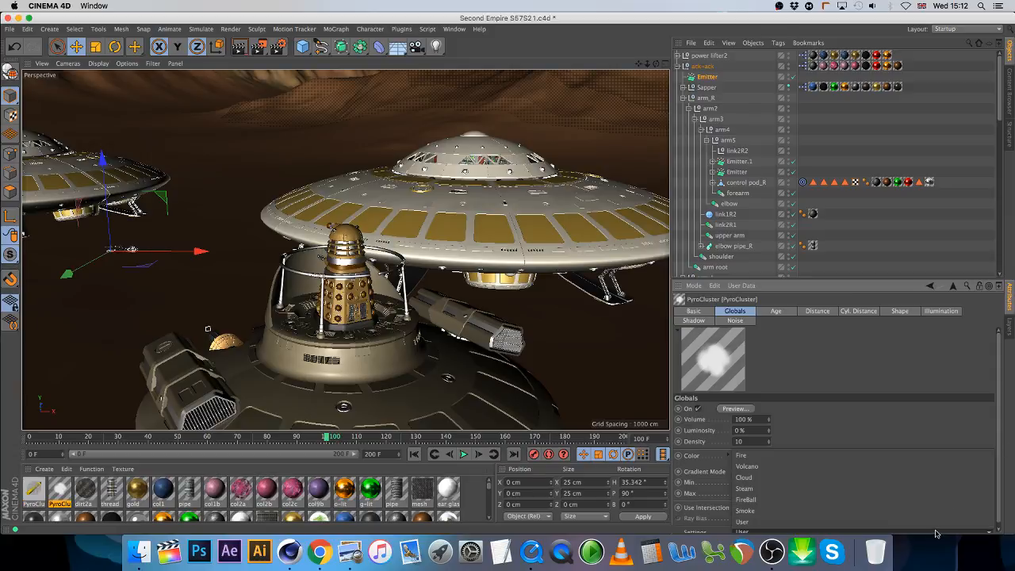
click(768, 499)
click(593, 193)
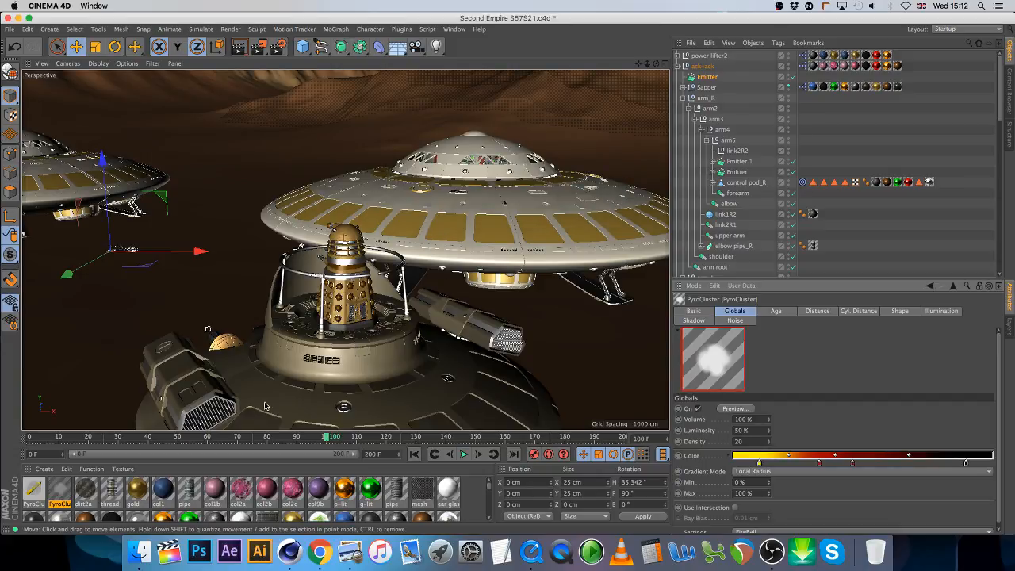
drag(69, 497, 712, 76)
click(708, 76)
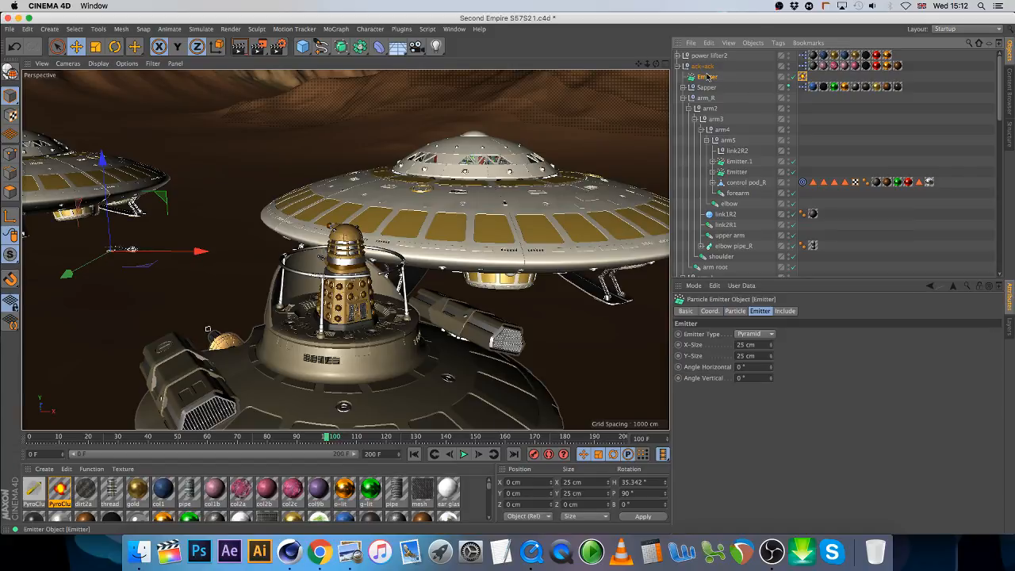
Step: Open the PyroCluster material for editing and enable Preview in its Shape settings
double_click(60, 489)
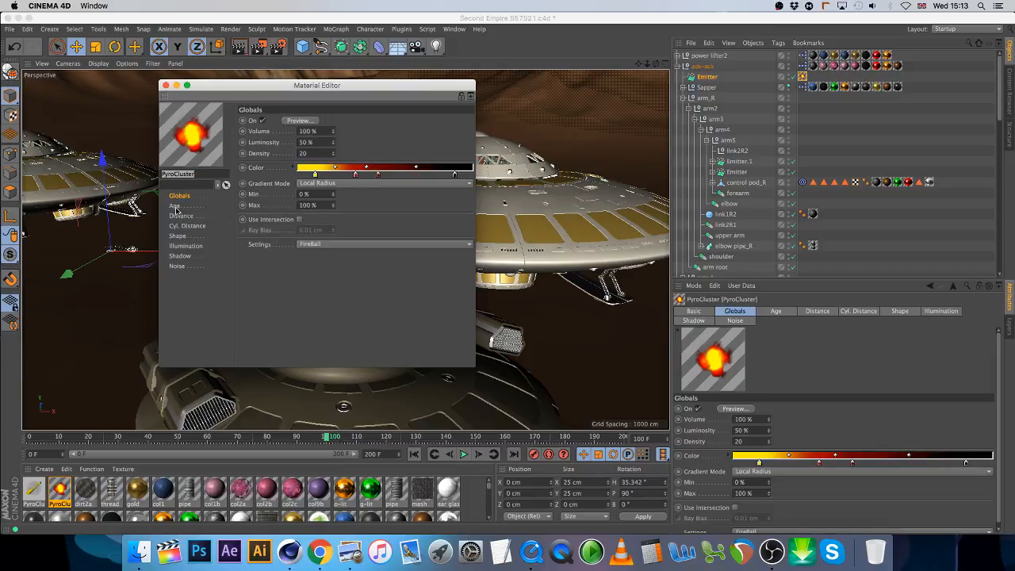
click(181, 216)
click(186, 226)
click(178, 236)
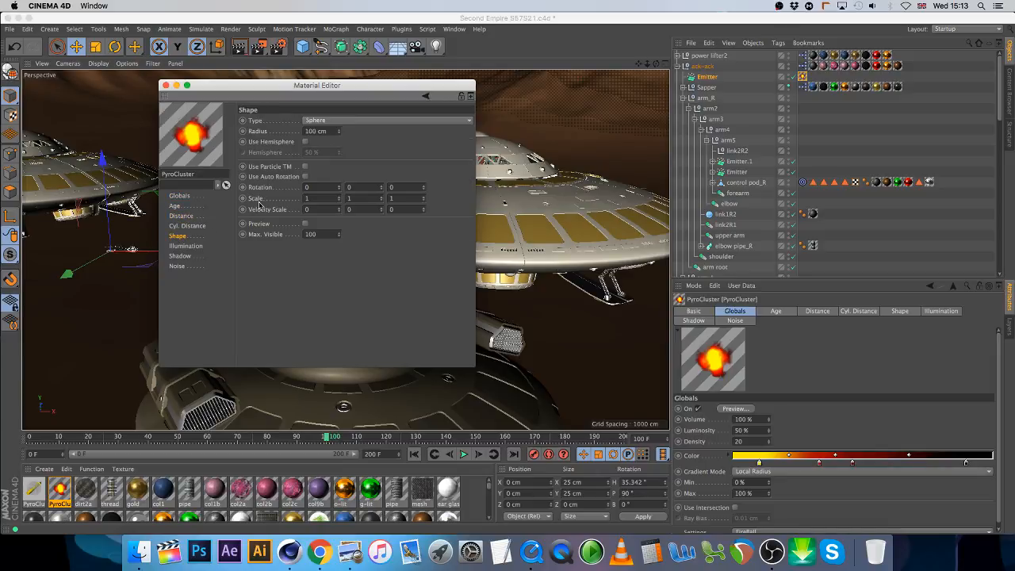
click(305, 224)
Step: Set ack-ack's new Emitter to start emission at frame 110 and close the Material Editor
click(697, 79)
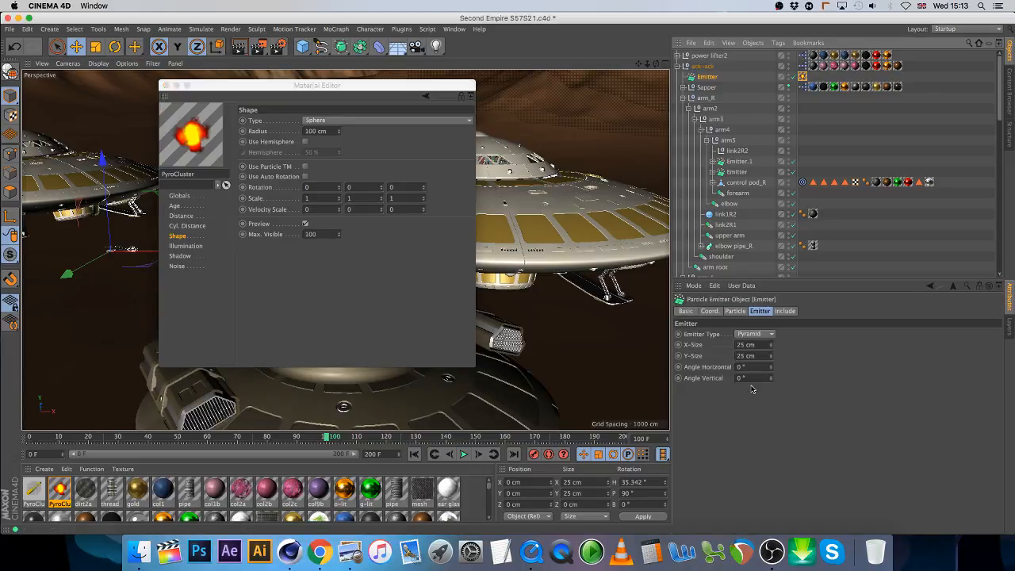
drag(288, 437, 416, 445)
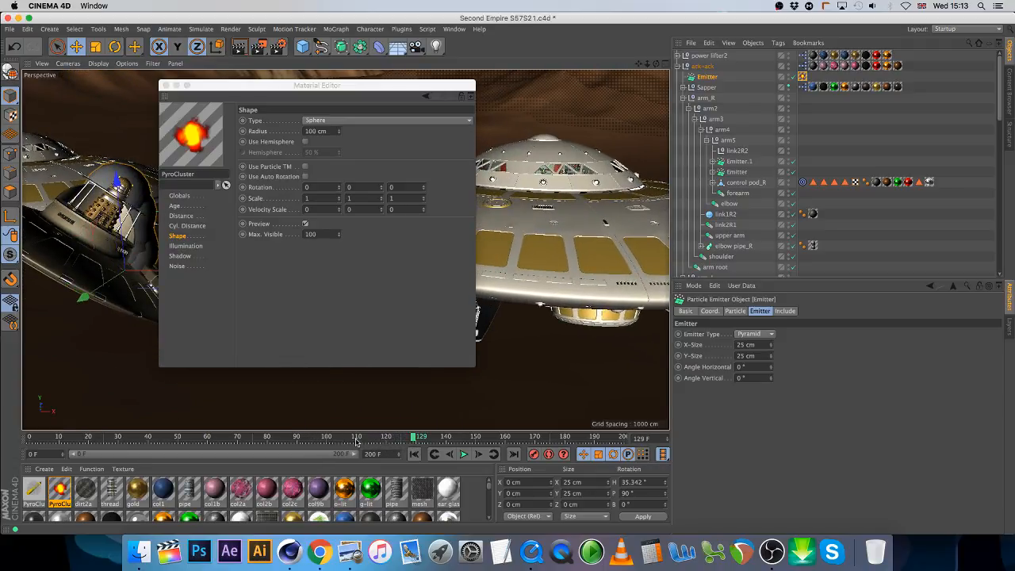
click(357, 438)
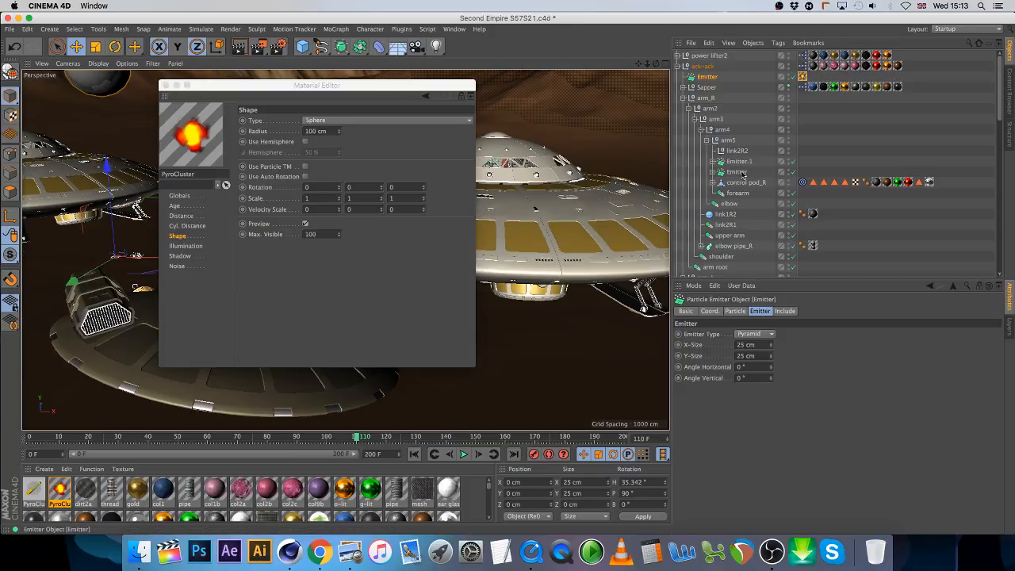
click(734, 311)
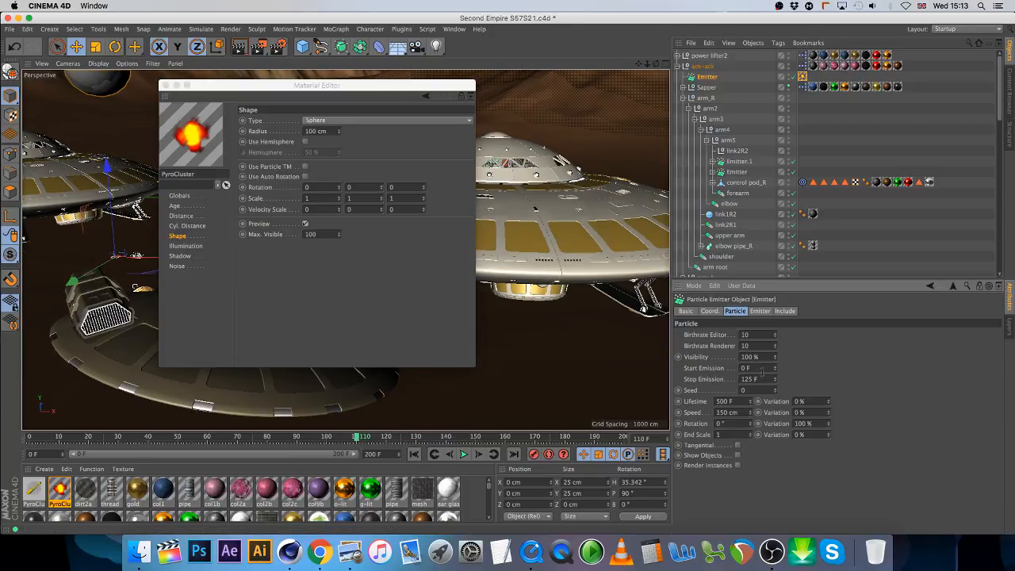
click(759, 369)
click(164, 85)
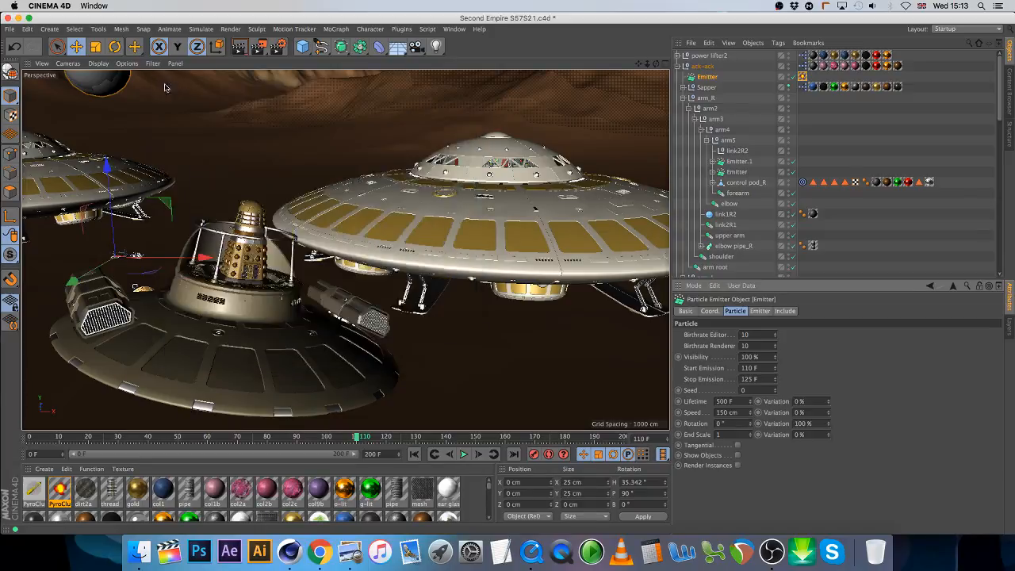
Step: Set the Emitter's Angle Horizontal to 360° and Angle Vertical to 180°, and return the timeline to frame 110
click(759, 311)
click(762, 377)
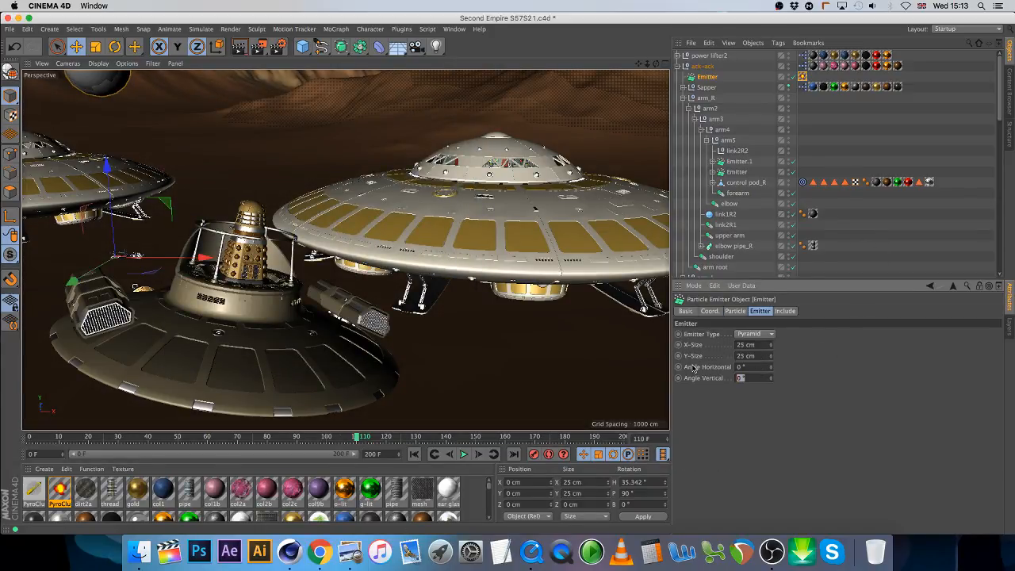
click(753, 367)
click(326, 437)
drag(325, 437, 357, 442)
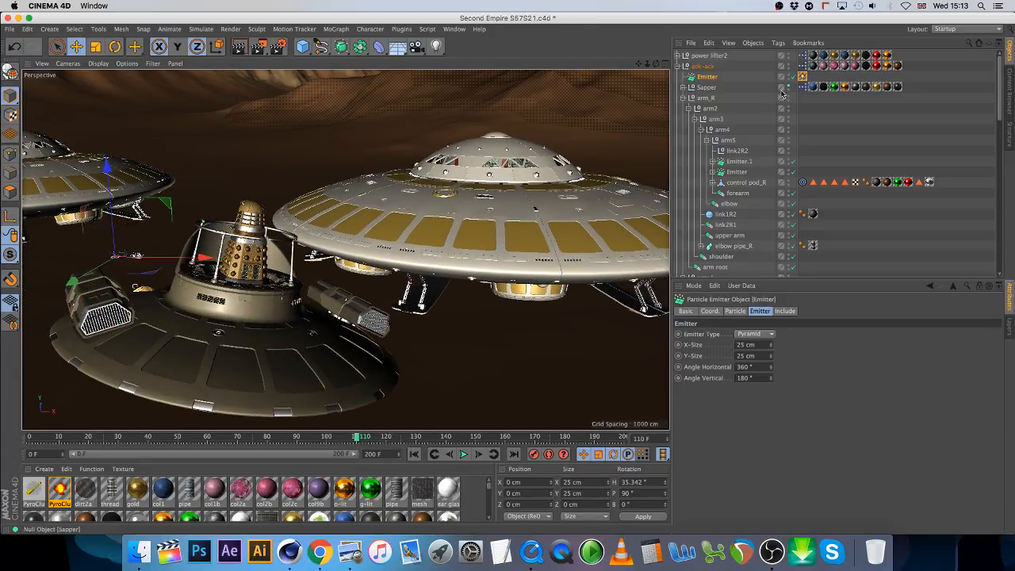
Step: Set ack-ack's Visible in Editor and Visible in Renderer to On and keyframe both at frame 110
click(702, 67)
click(677, 66)
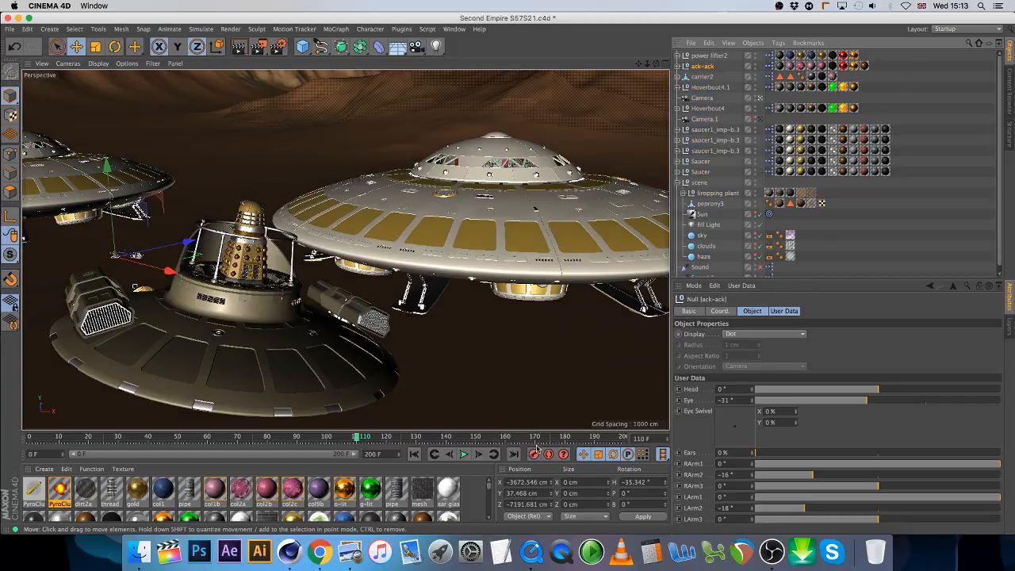
click(687, 311)
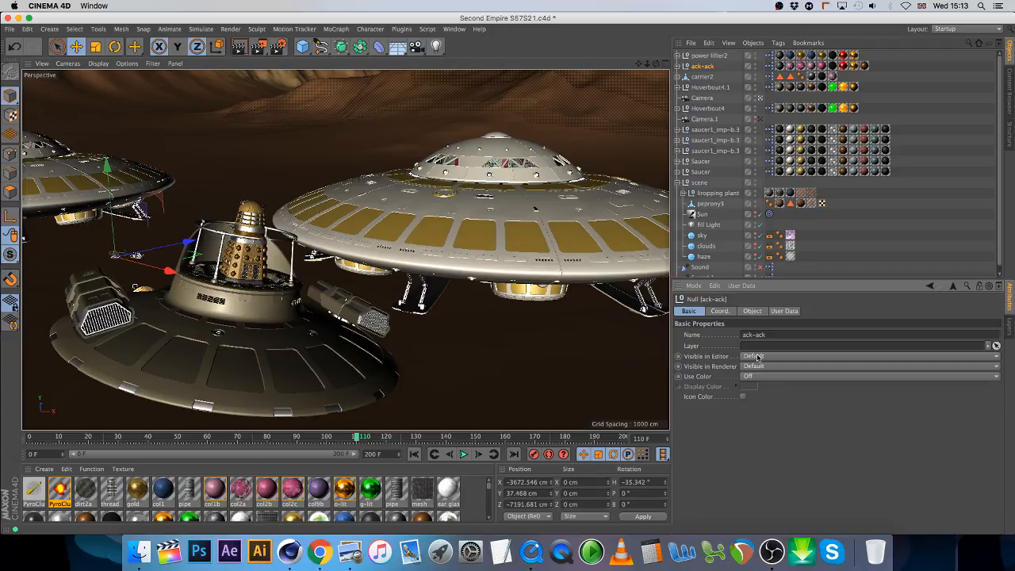
click(757, 357)
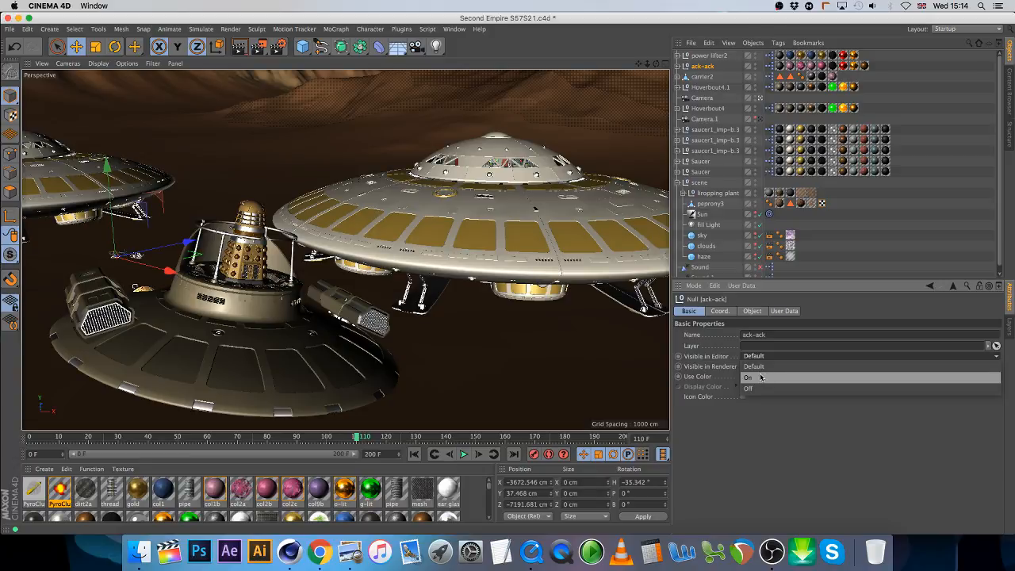
click(759, 377)
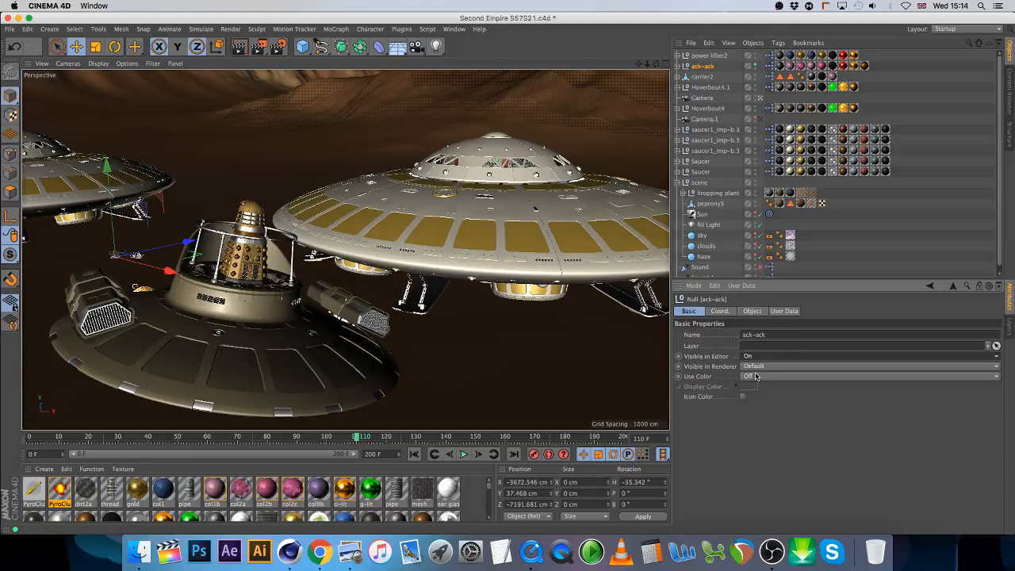
click(758, 366)
click(765, 388)
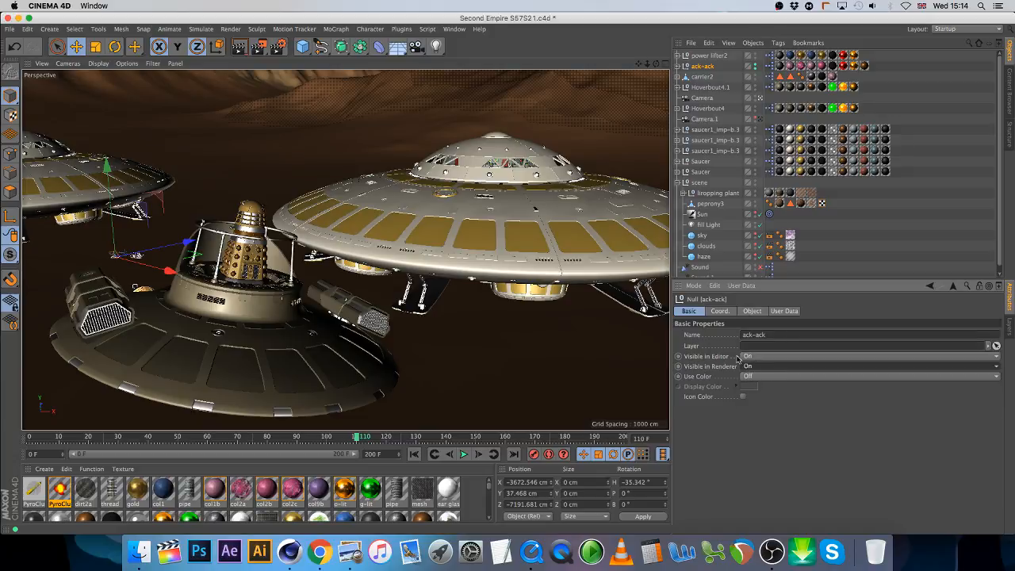
click(705, 357)
shift+click(705, 366)
ctrl+click(678, 365)
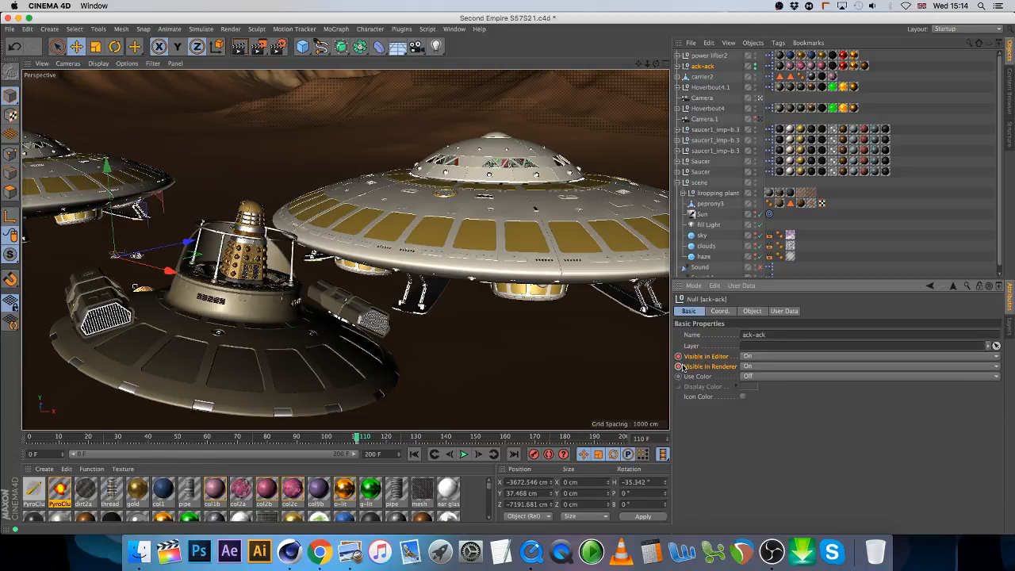
Step: At frame 111, set and keyframe ack-ack's Visible in Editor and Visible in Renderer to Off
click(478, 455)
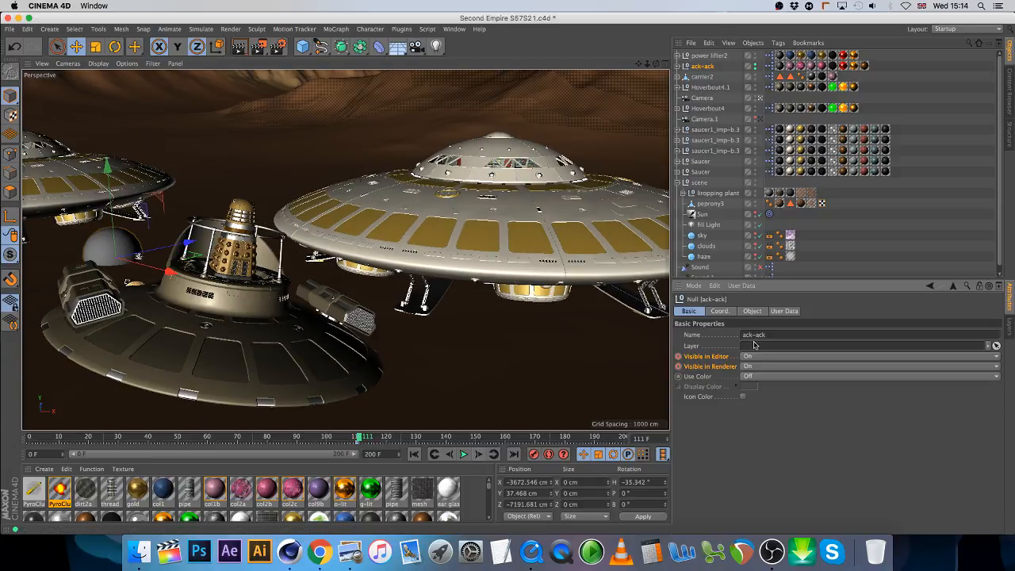
click(759, 357)
click(756, 387)
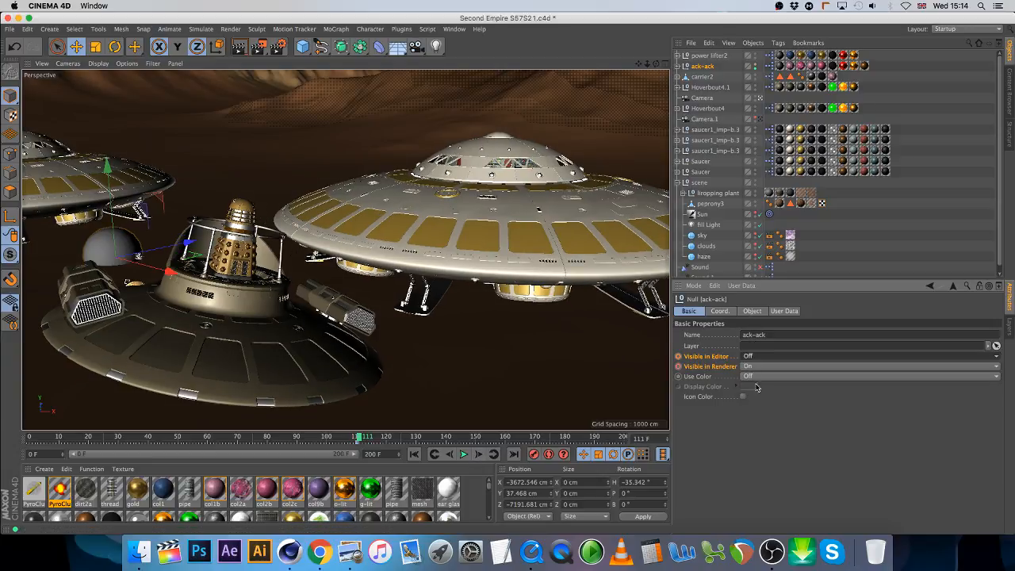
click(755, 367)
click(754, 400)
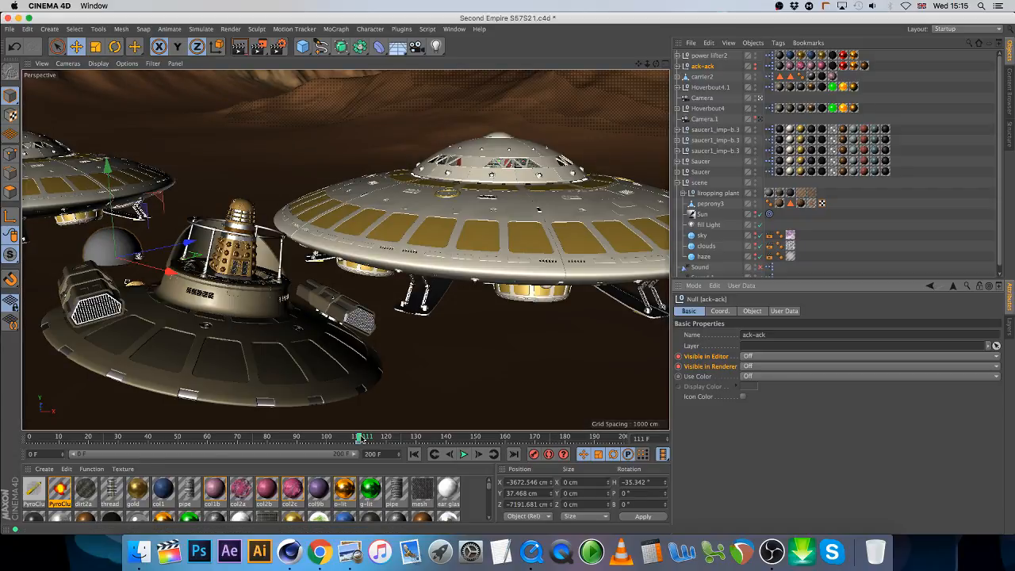
Step: Set ack-ack's Emitter Birthrate Editor and Birthrate Renderer to 25 and preview the particles up to frame 150
drag(359, 439, 433, 440)
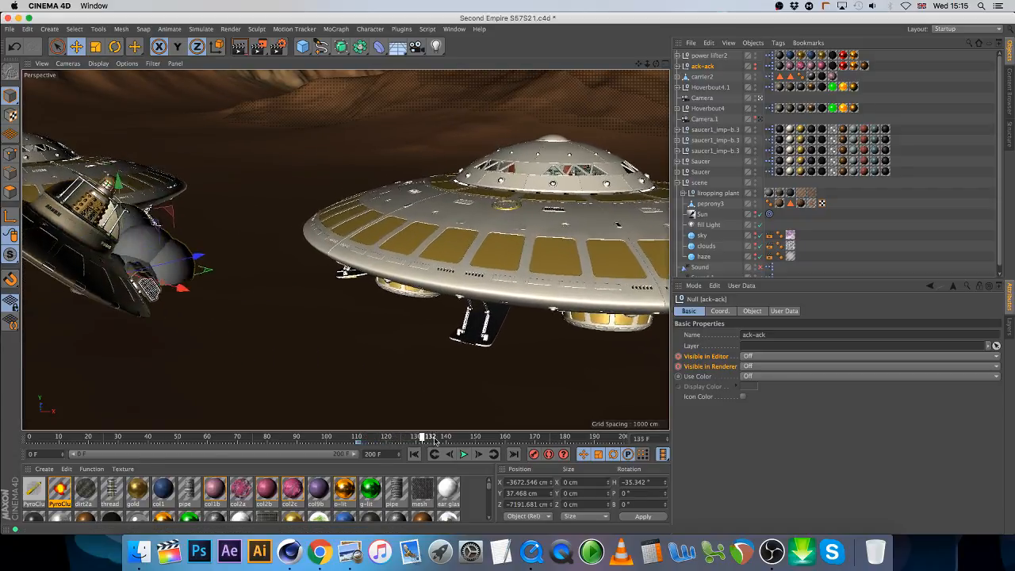
key(F8)
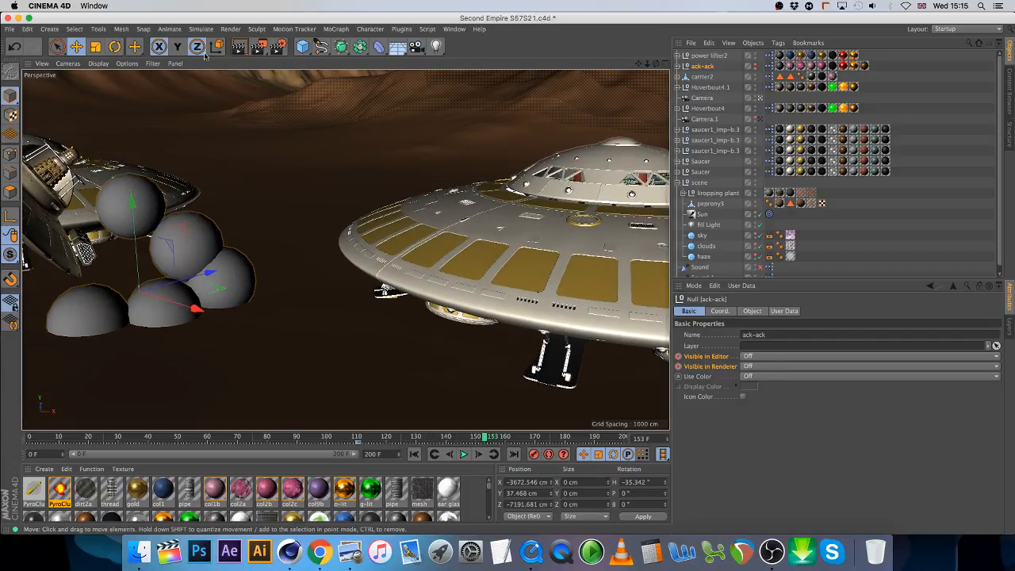
click(678, 67)
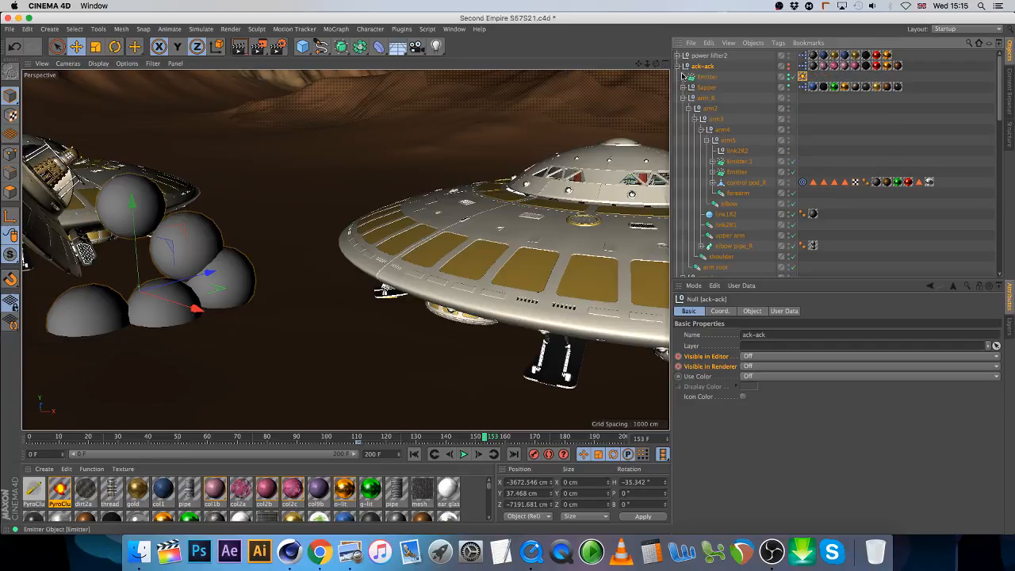
click(704, 76)
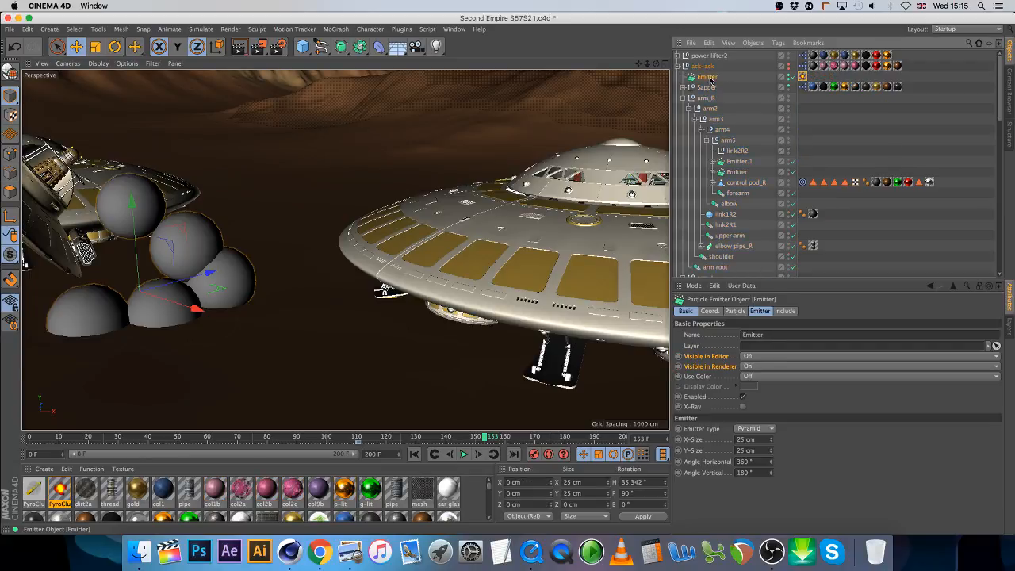
click(735, 311)
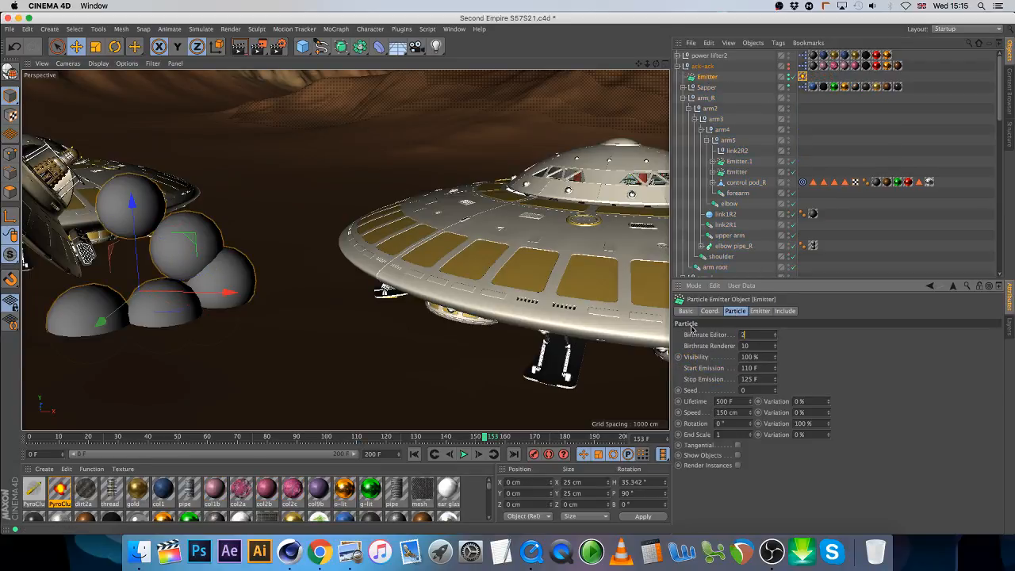
click(759, 346)
click(371, 438)
drag(383, 438, 478, 448)
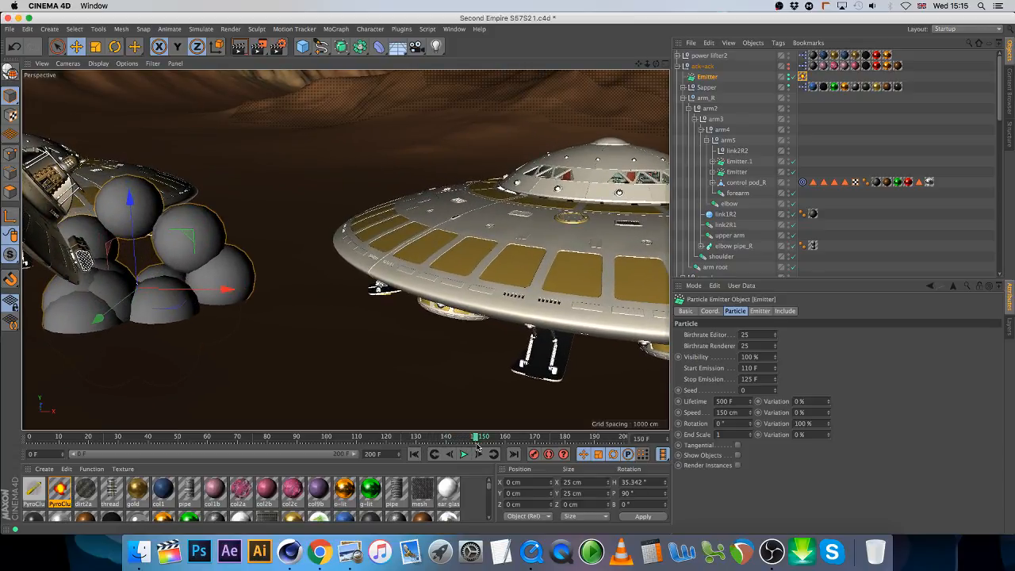
Step: Set the Emitter's particle Speed to 50 cm and preview the burst up to frame 178
click(737, 411)
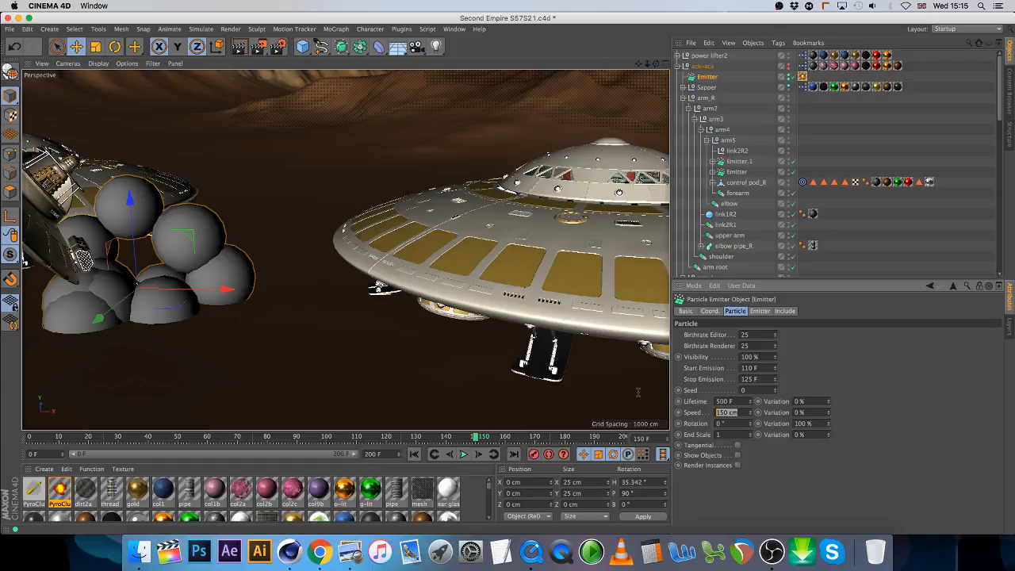
text(50)
key(Return)
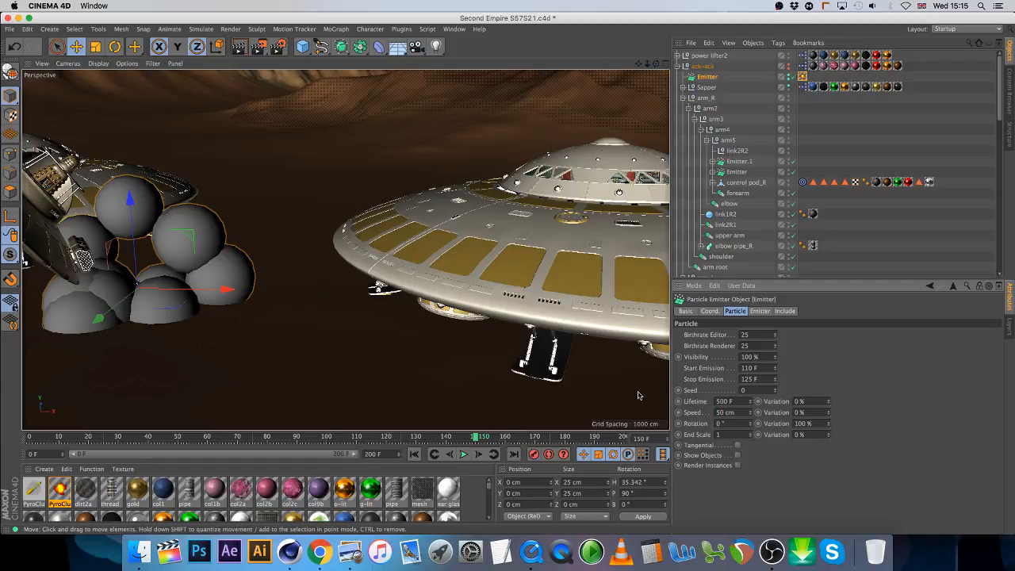
drag(373, 439, 463, 454)
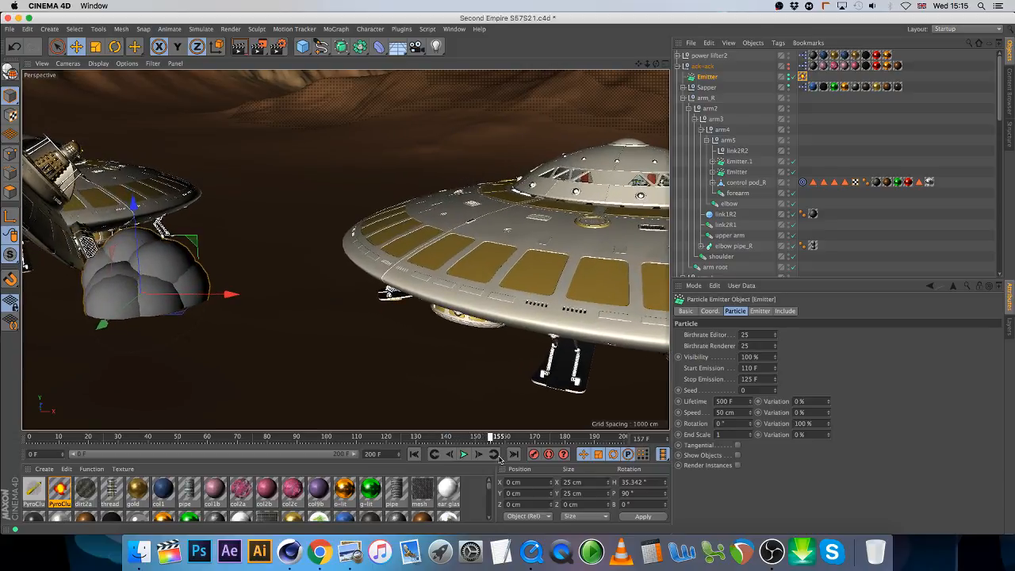
drag(540, 453, 566, 453)
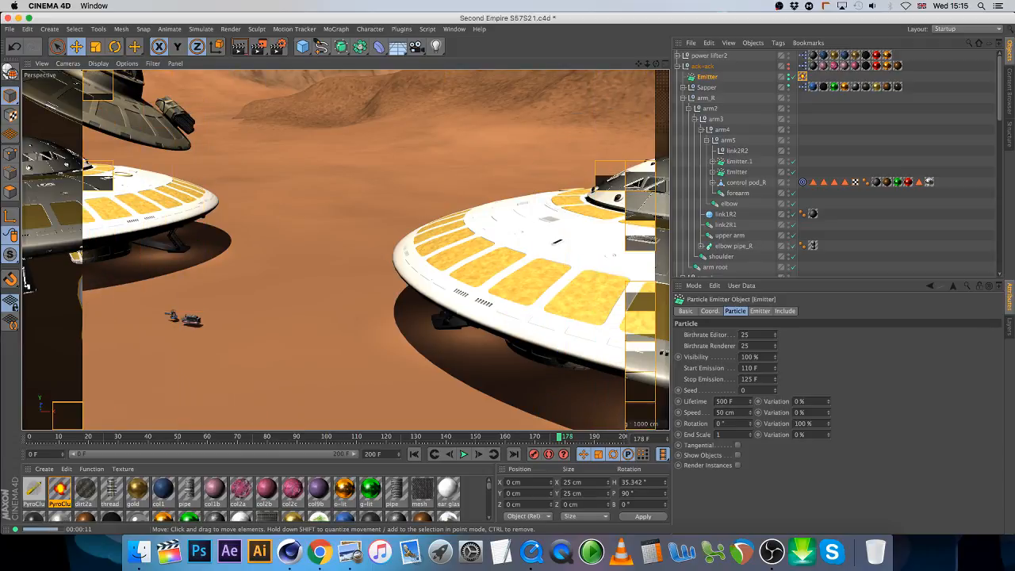
Step: Create an Environment object and place it inside the scene group
click(49, 28)
mouse_move(75, 107)
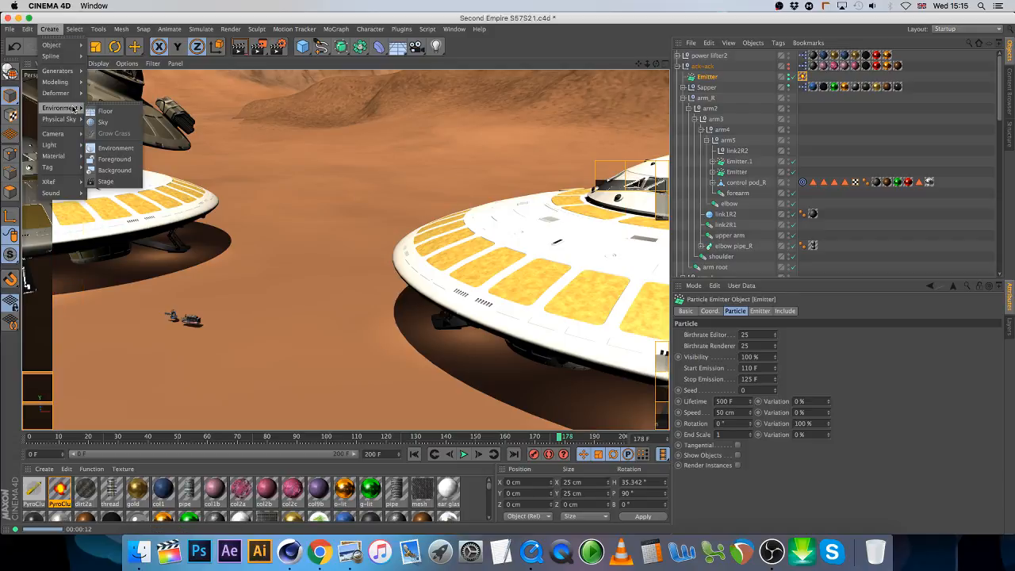
click(126, 152)
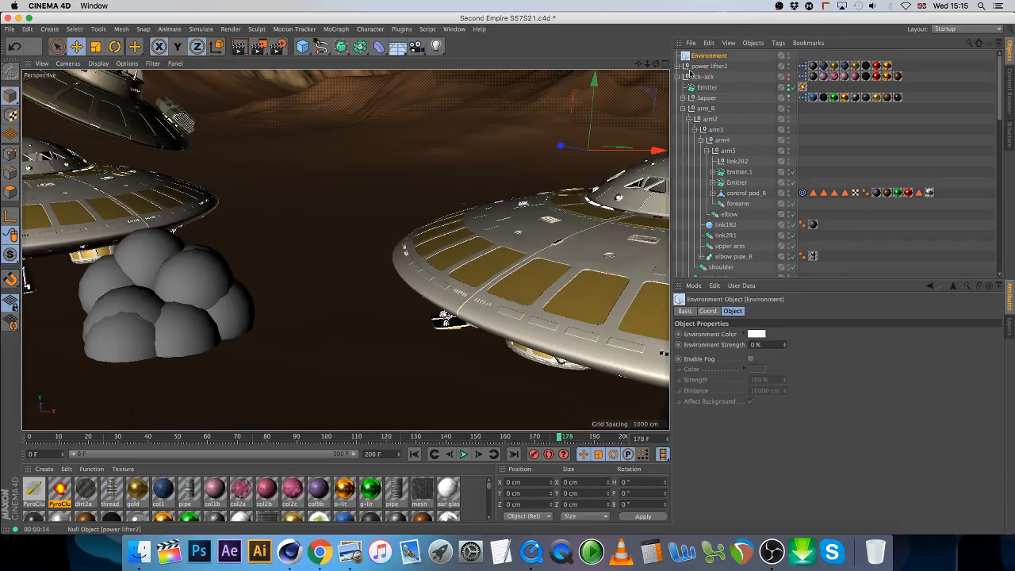
drag(716, 77, 704, 253)
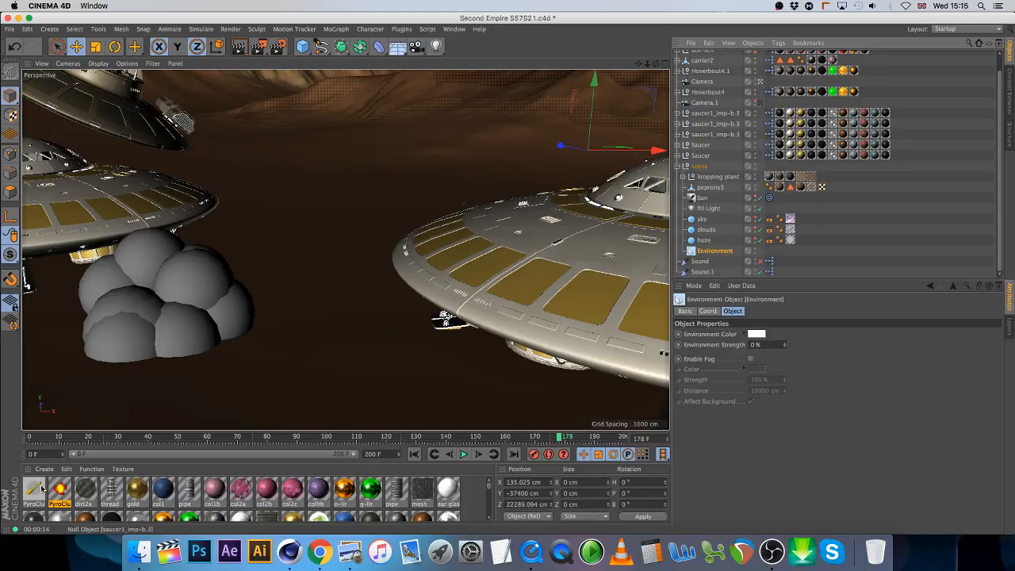
Step: Assign the PyroCluster - VolumeTracer material to the Environment object and render the view at frame 178
drag(32, 493, 720, 252)
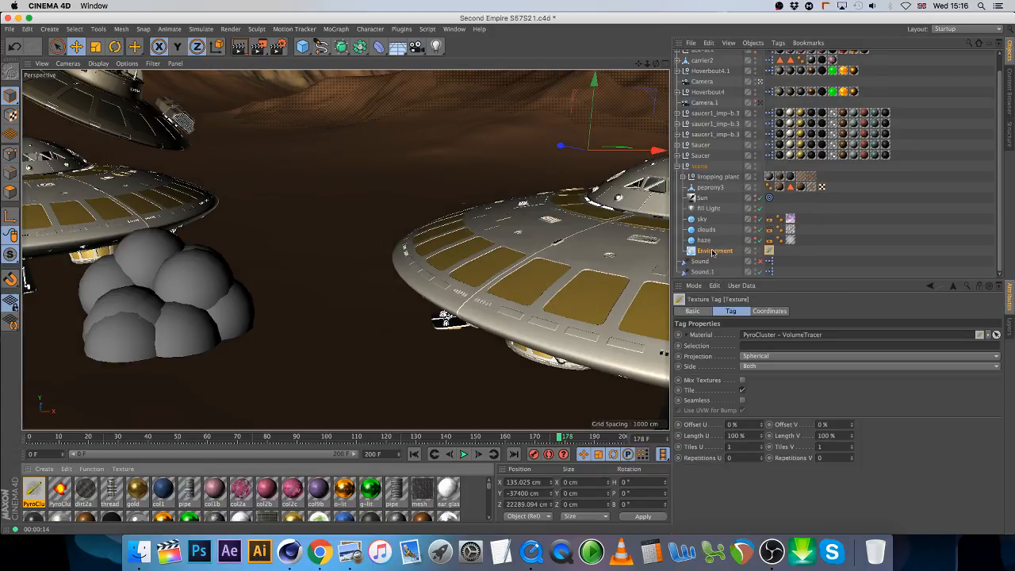
click(238, 46)
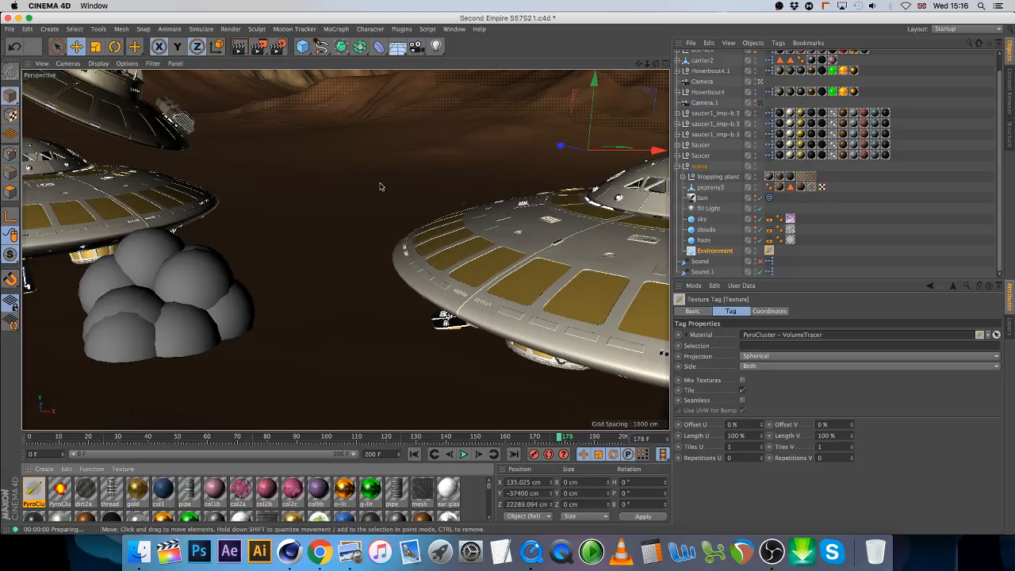
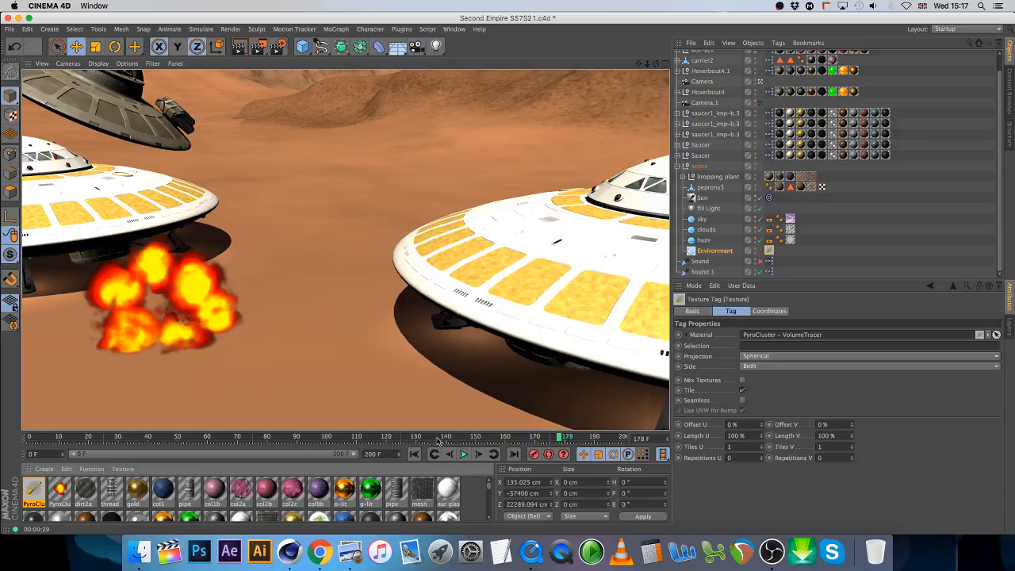
Step: Review the particle burst up to frame 150, deselect everything and inspect the shot around frame 56
drag(391, 438, 476, 440)
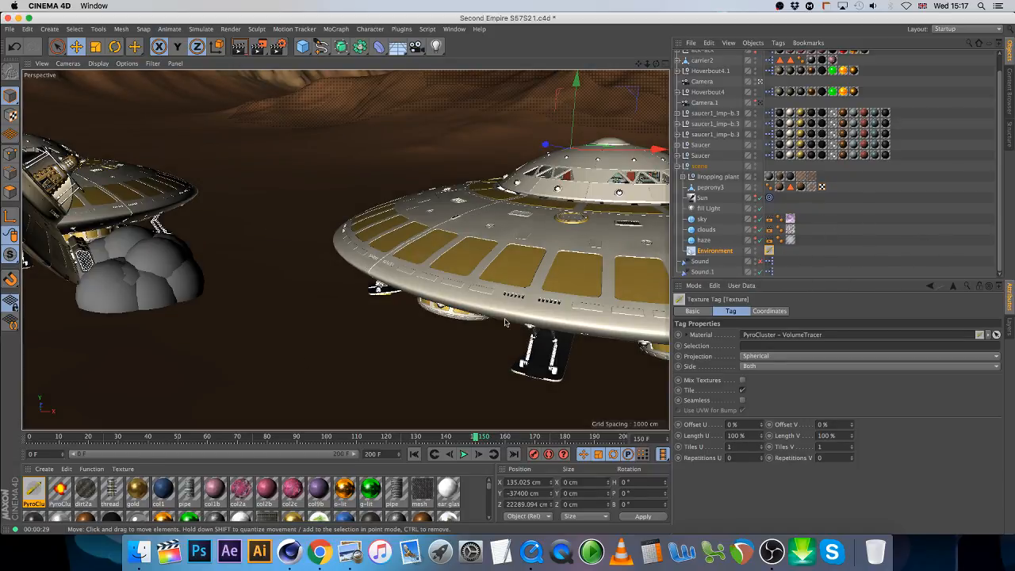
click(845, 245)
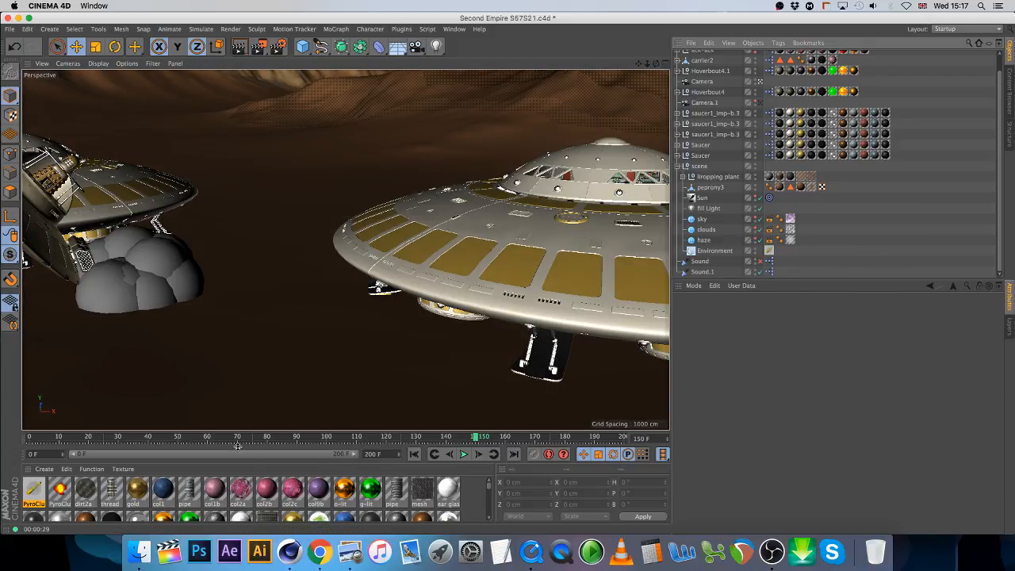
drag(206, 440, 201, 441)
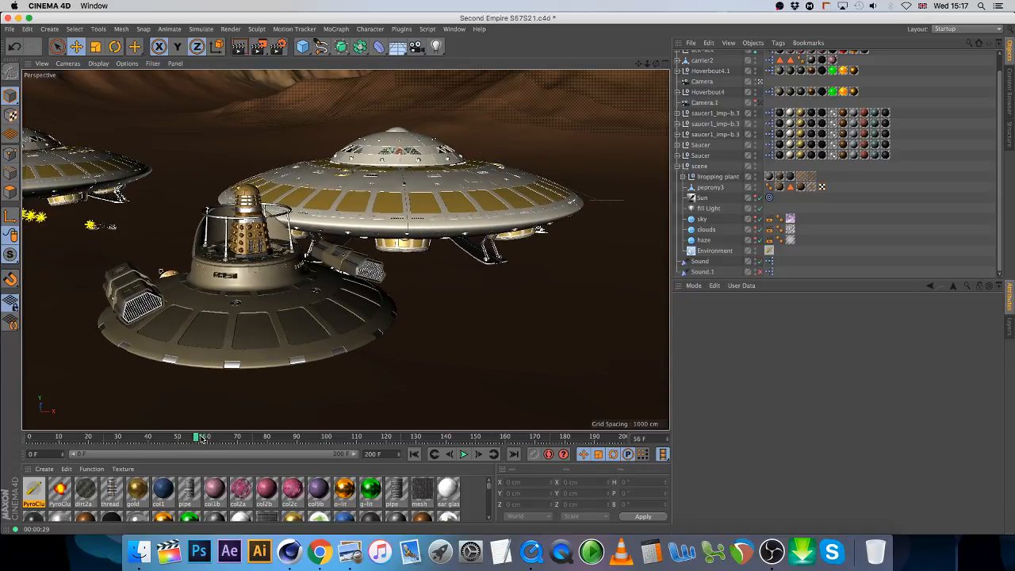
Step: Check the comic panels of secemp303.jpg in Preview for the torpedo shot and return to CINEMA 4D
click(353, 553)
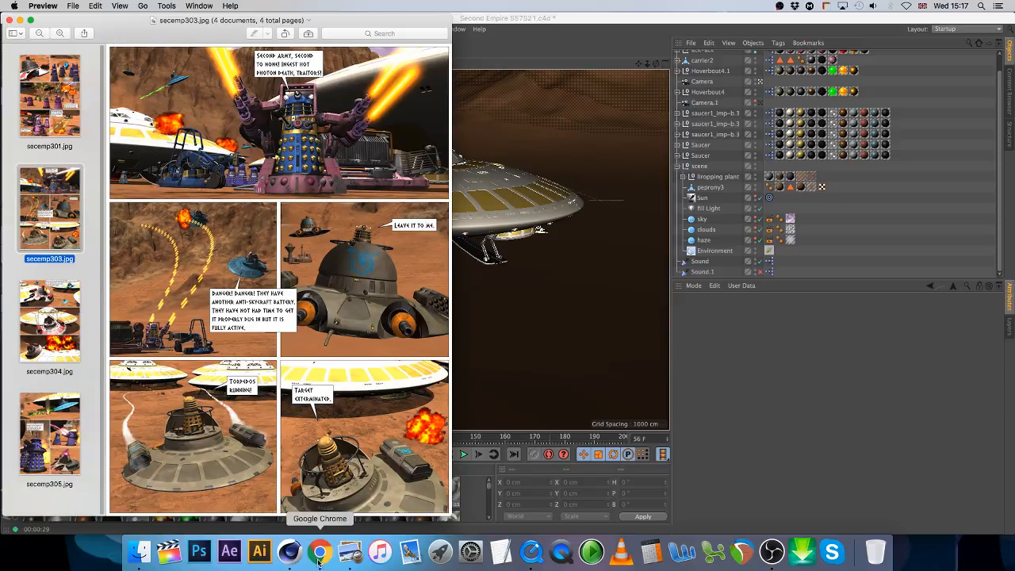
click(289, 554)
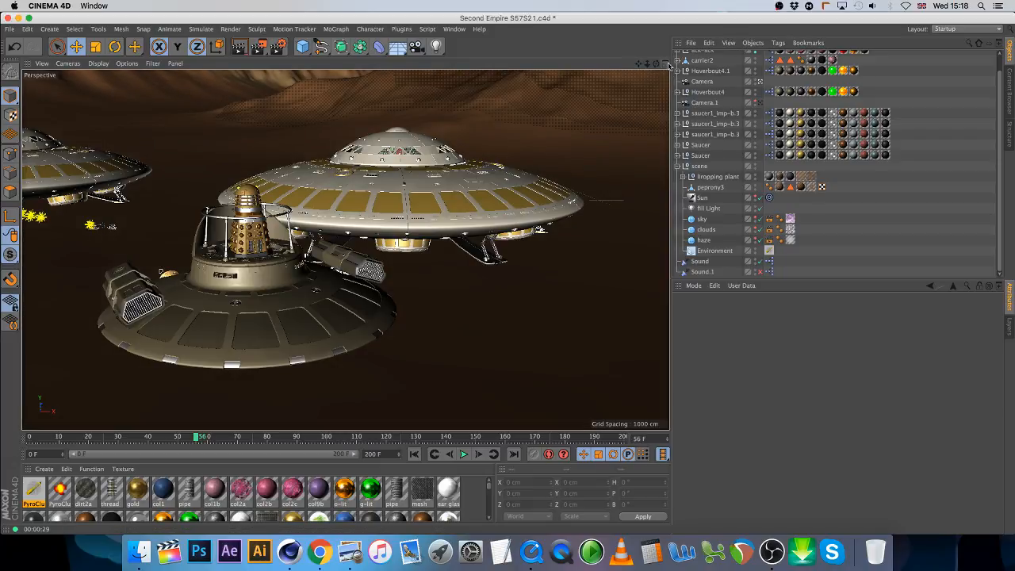
Step: Create a new camera, look through it and angle it around the hover saucer in the foreground
click(417, 46)
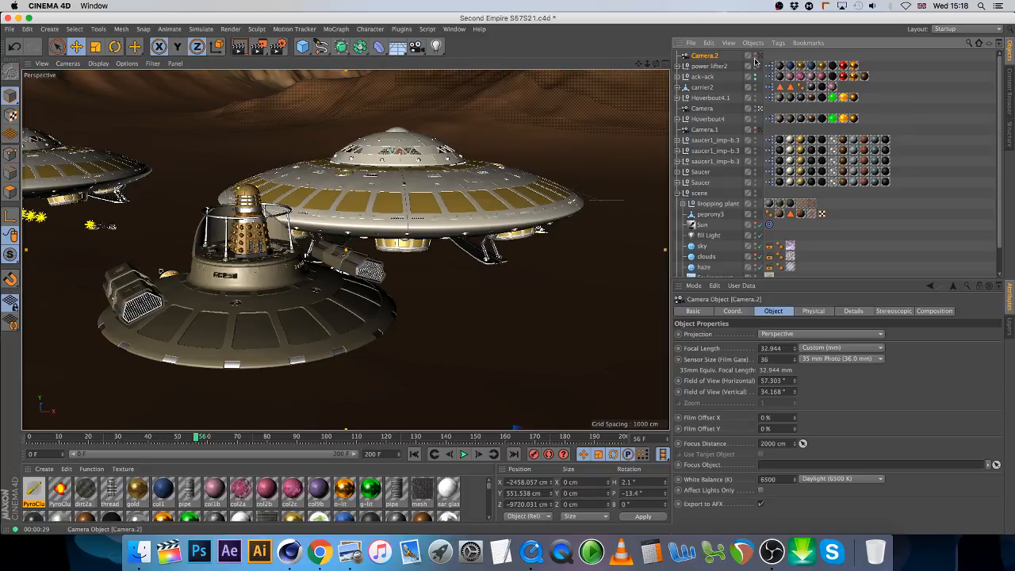
click(759, 56)
drag(656, 63, 714, 69)
mouse_move(638, 64)
mouse_down()
mouse_move(749, 63)
mouse_move(639, 65)
mouse_up()
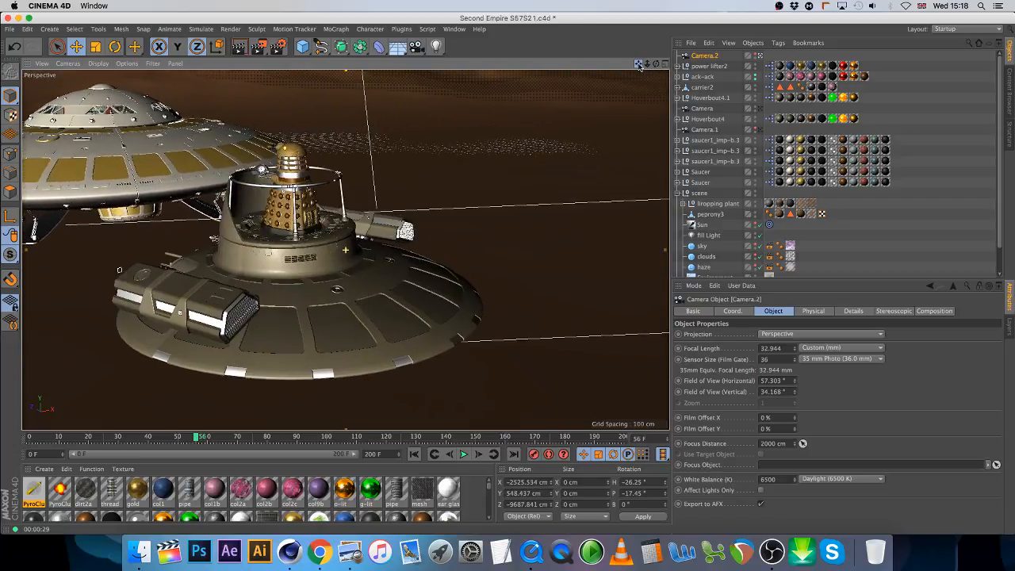
Step: Collapse the scene group and select Hoverbout4, locating it close up in the Top view
click(664, 64)
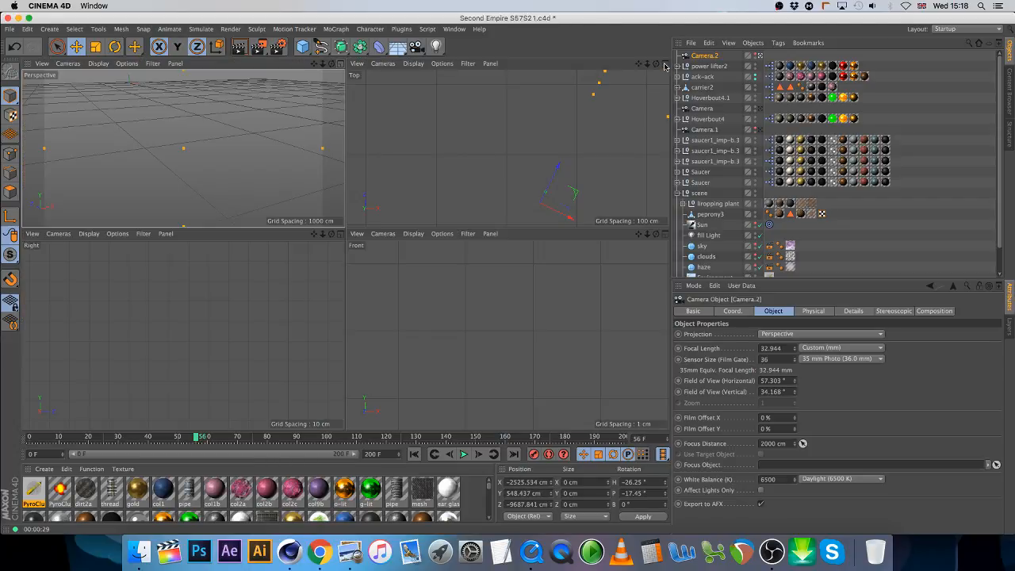
click(664, 64)
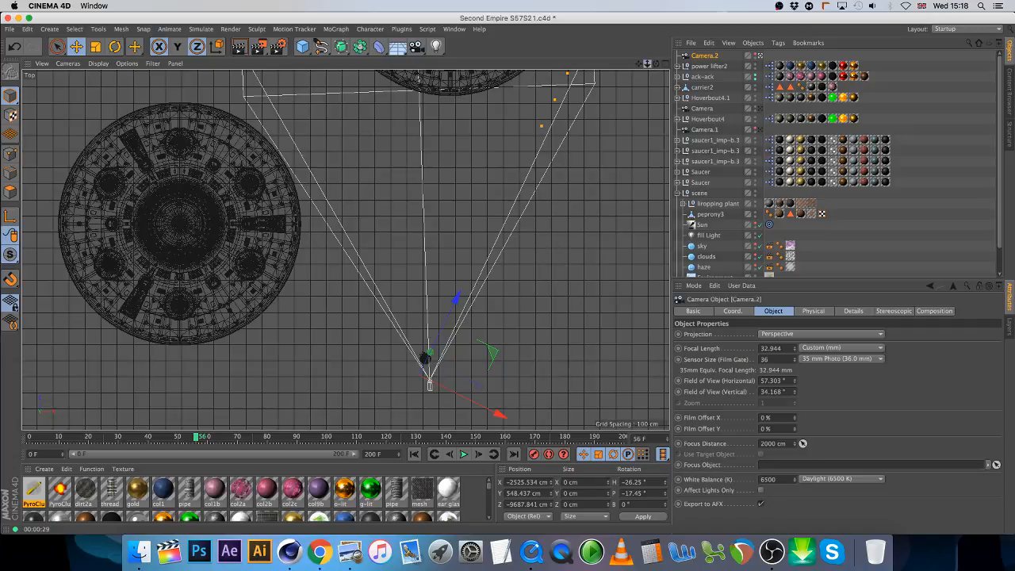
drag(647, 63, 579, 0)
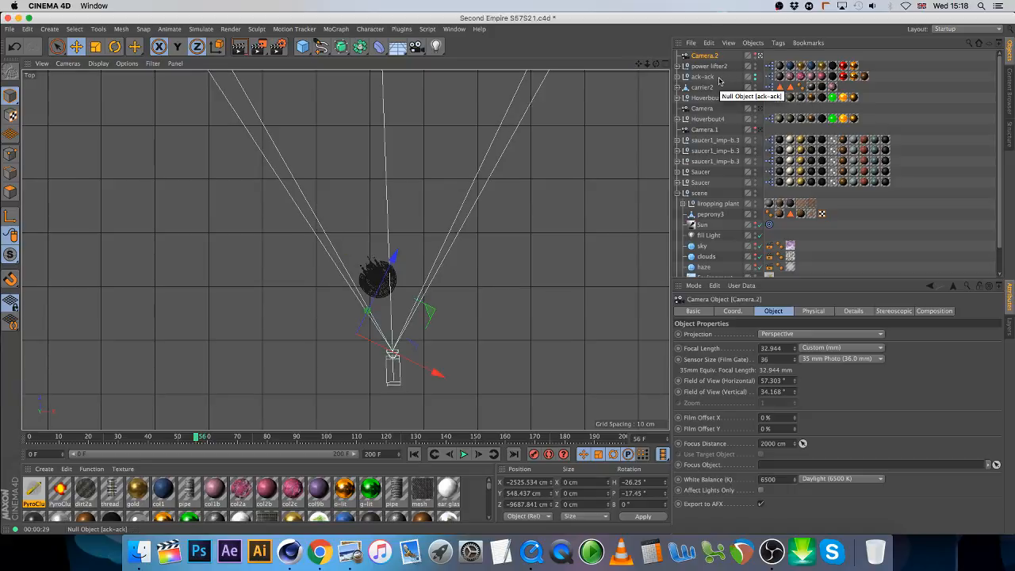
click(677, 194)
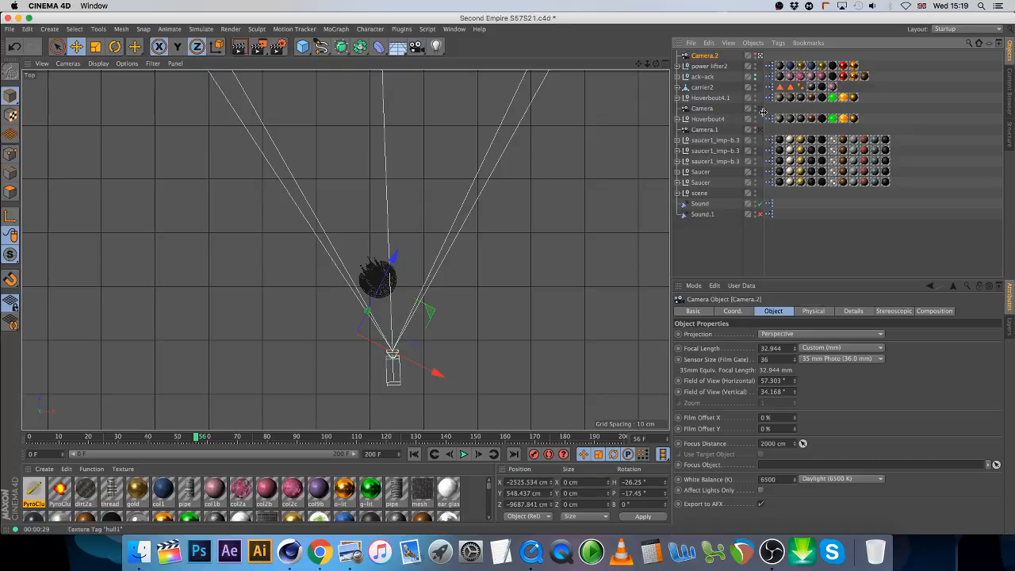
click(708, 120)
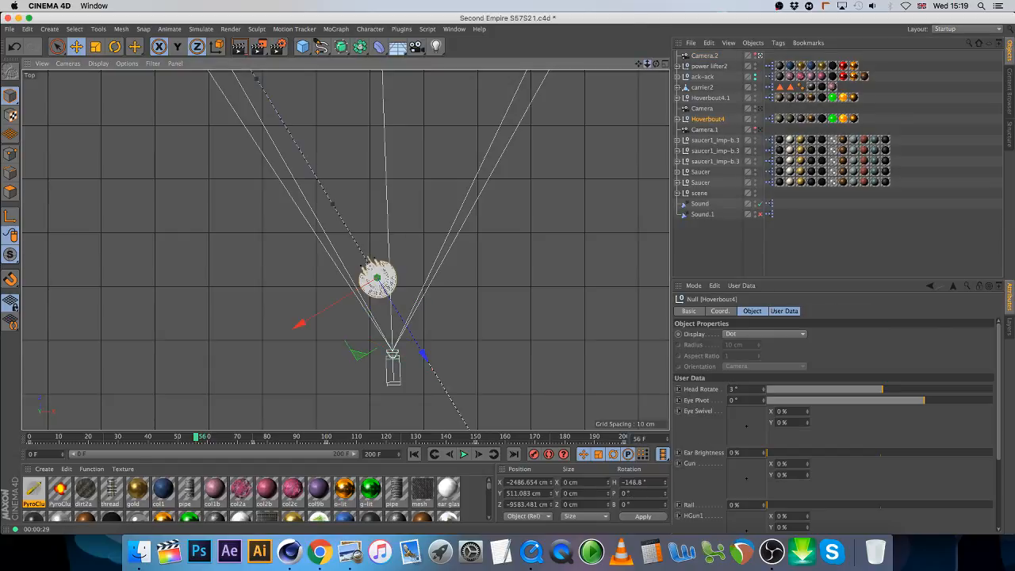
drag(647, 65, 489, 82)
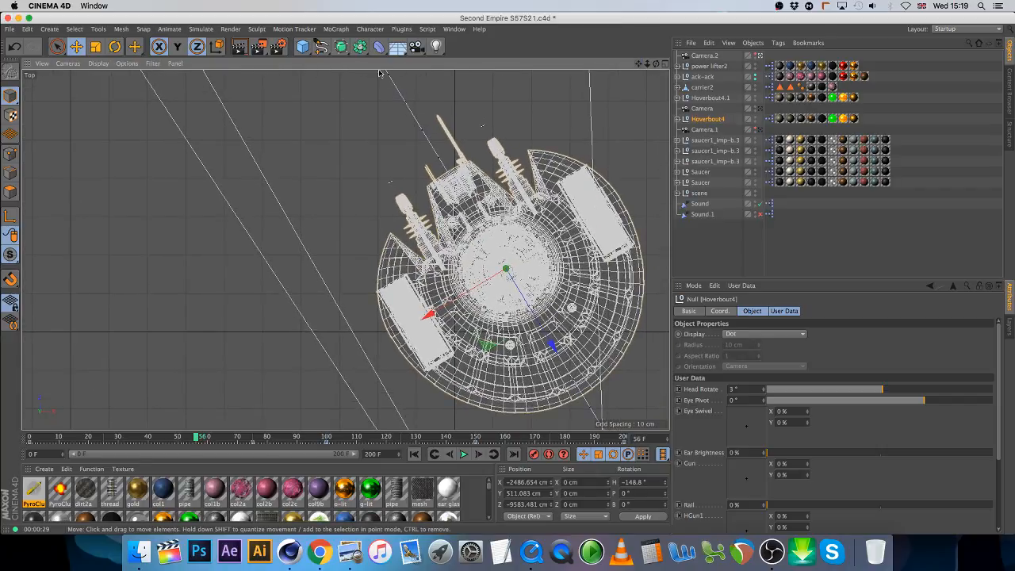
Step: Draw a three-point linear spline in the Top view from Hoverbout4's torpedo launcher past the lower saucer to the ack-ack target
click(321, 46)
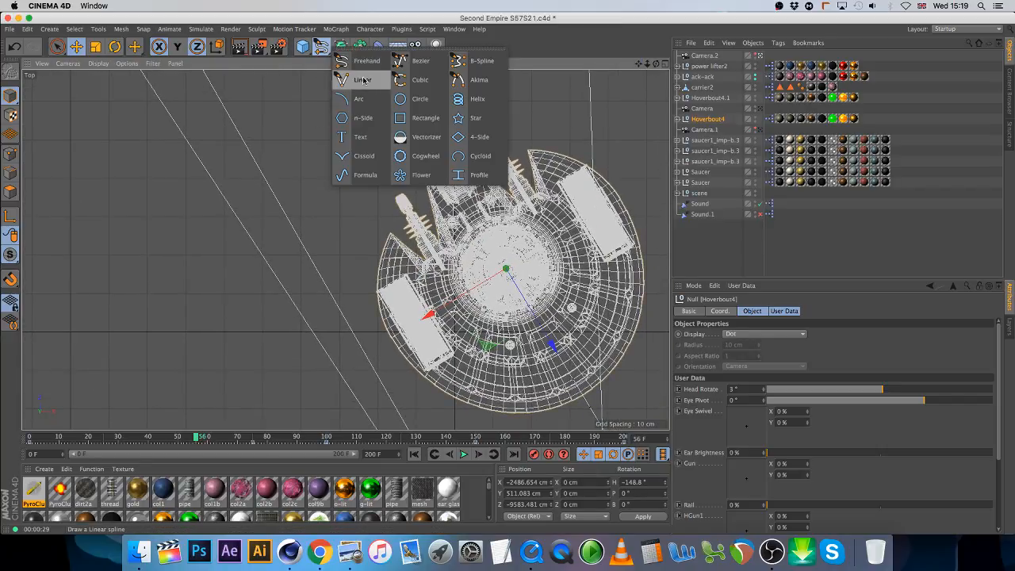
click(362, 80)
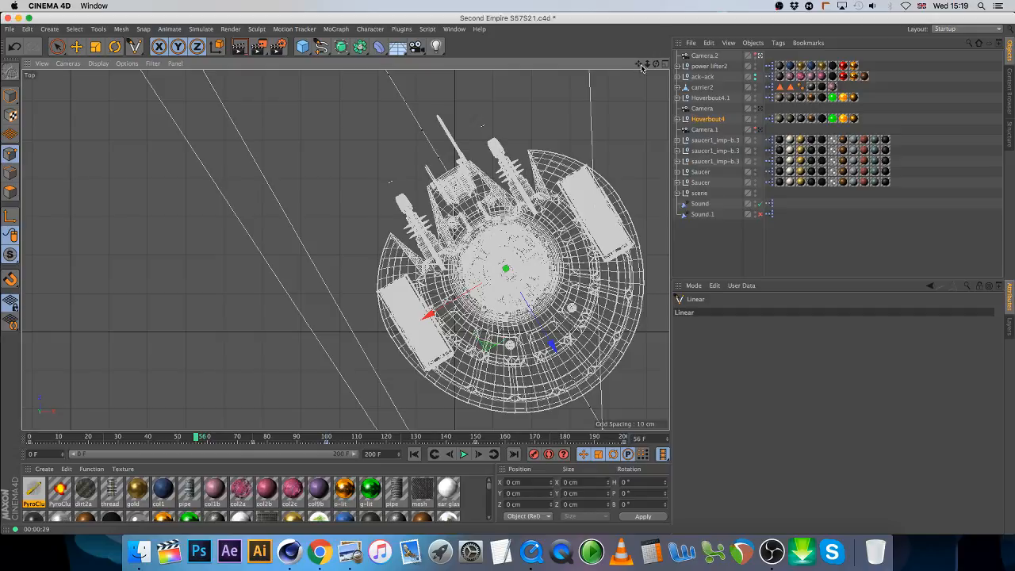
mouse_move(647, 64)
mouse_down()
mouse_move(512, 64)
mouse_move(544, 64)
mouse_move(658, 119)
mouse_move(701, 166)
mouse_move(721, 214)
mouse_move(679, 159)
mouse_move(657, 159)
mouse_move(640, 67)
mouse_up()
drag(648, 66, 574, 73)
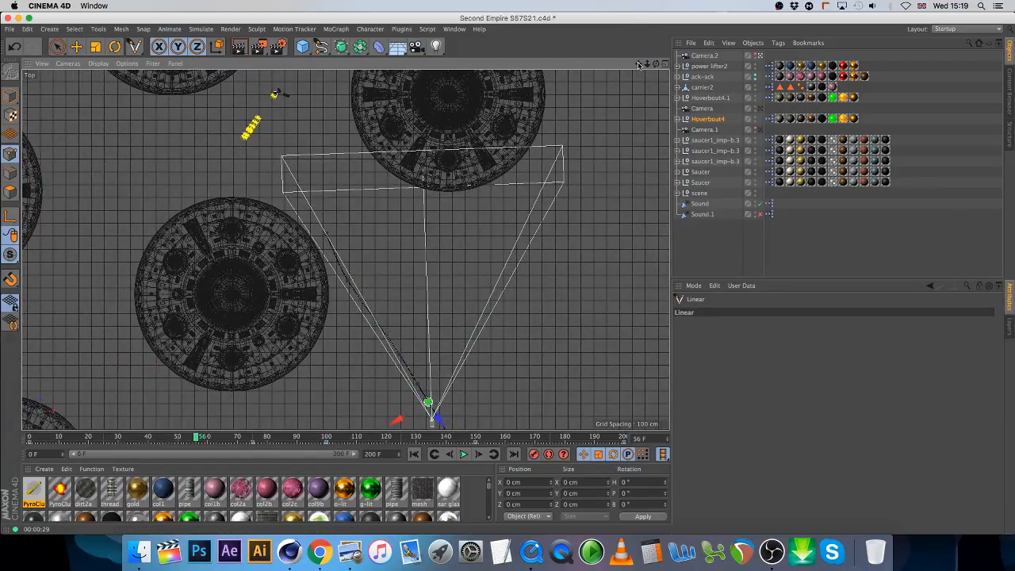
drag(638, 63, 611, 0)
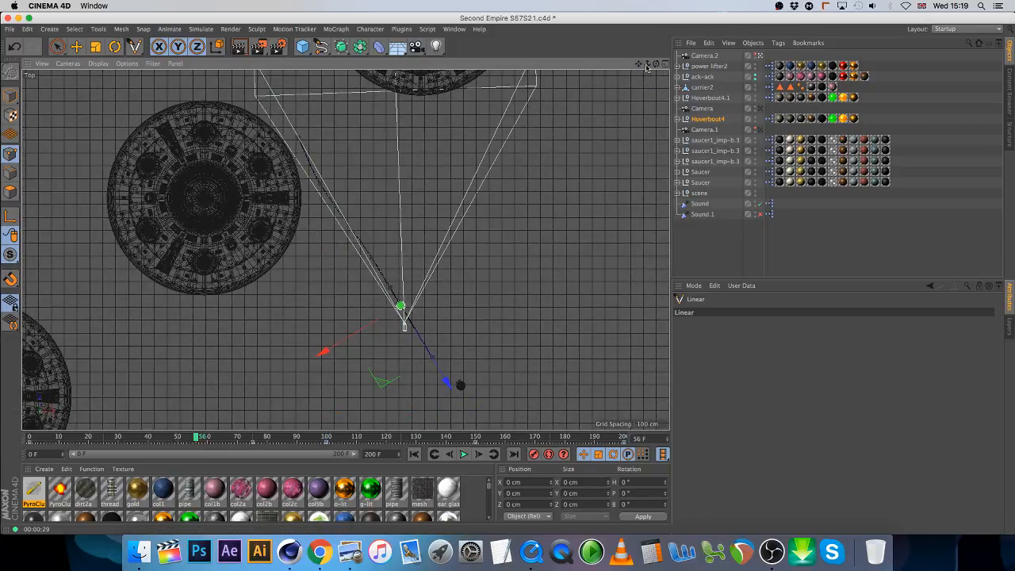
drag(648, 67, 683, 68)
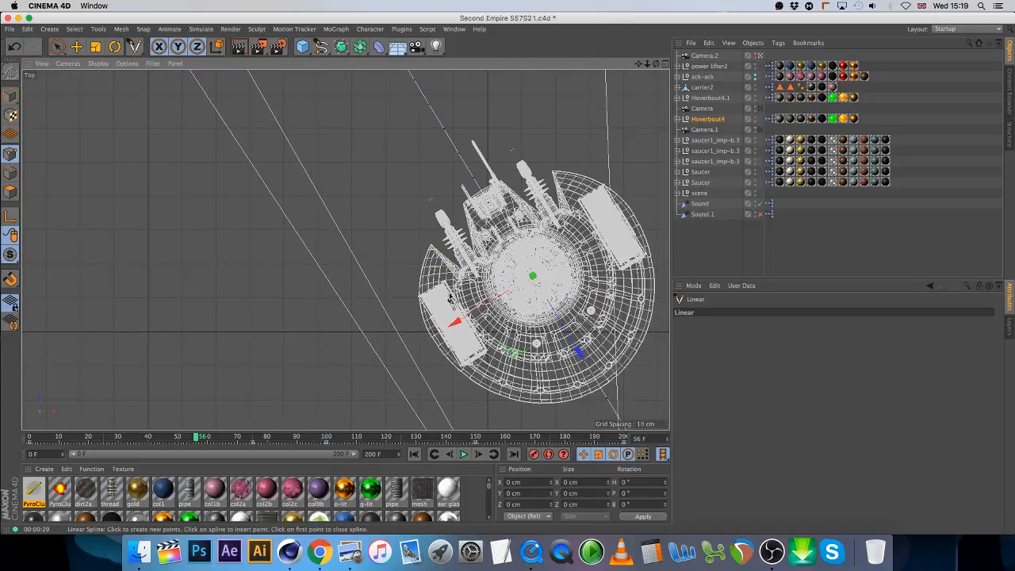
scroll(442, 295, up, 5)
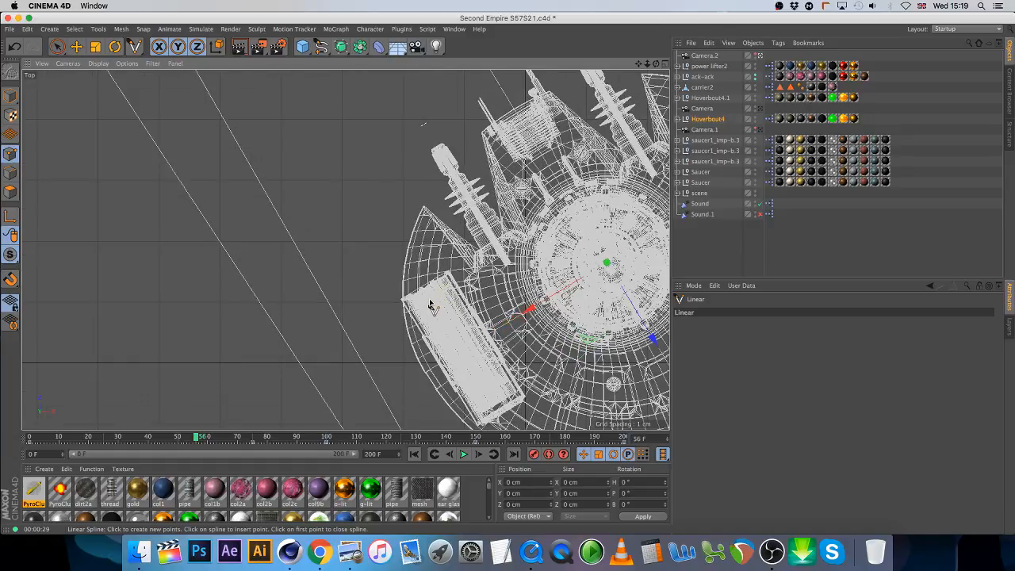
click(429, 299)
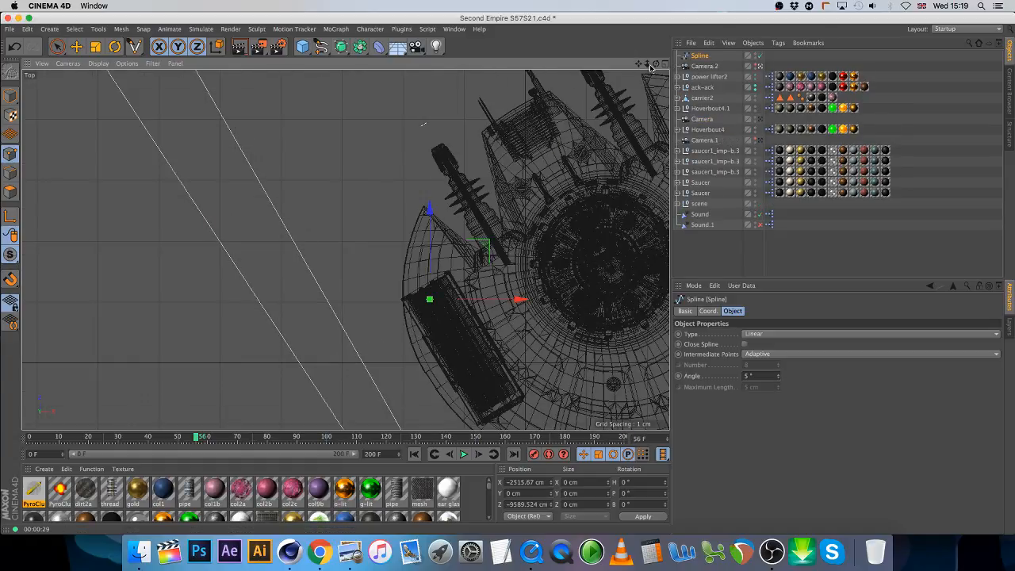
drag(647, 64, 388, 216)
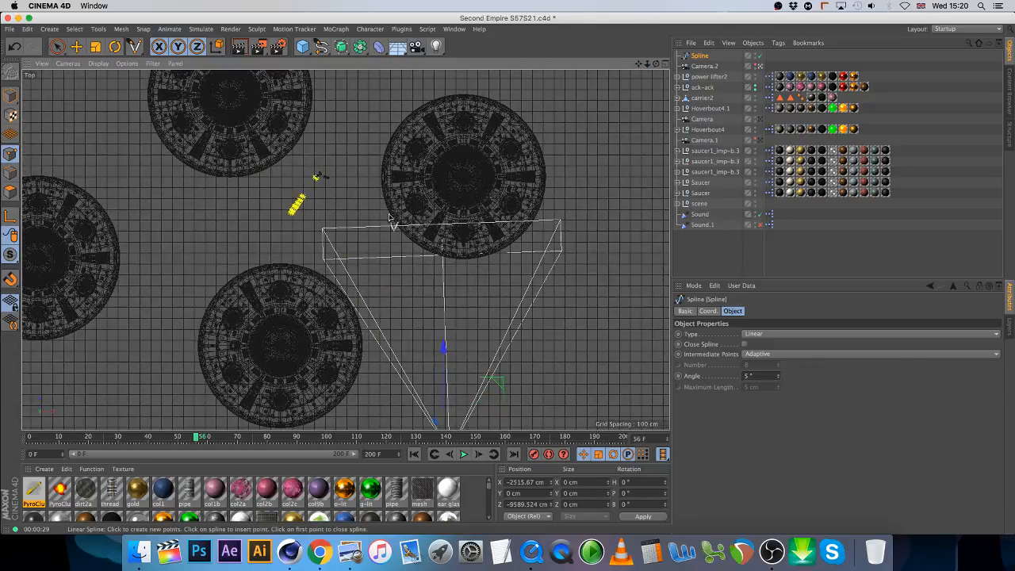
click(364, 315)
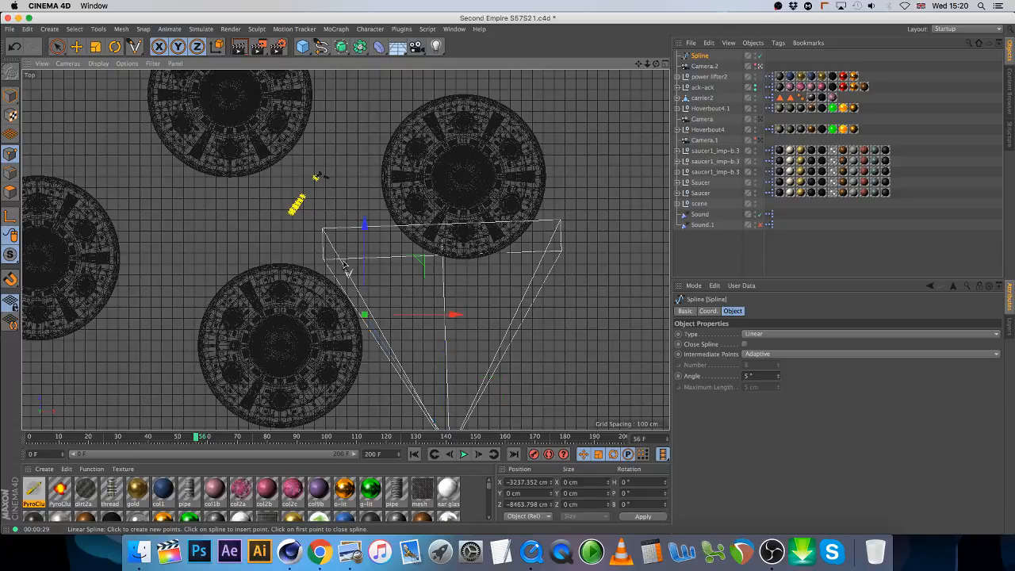
click(317, 177)
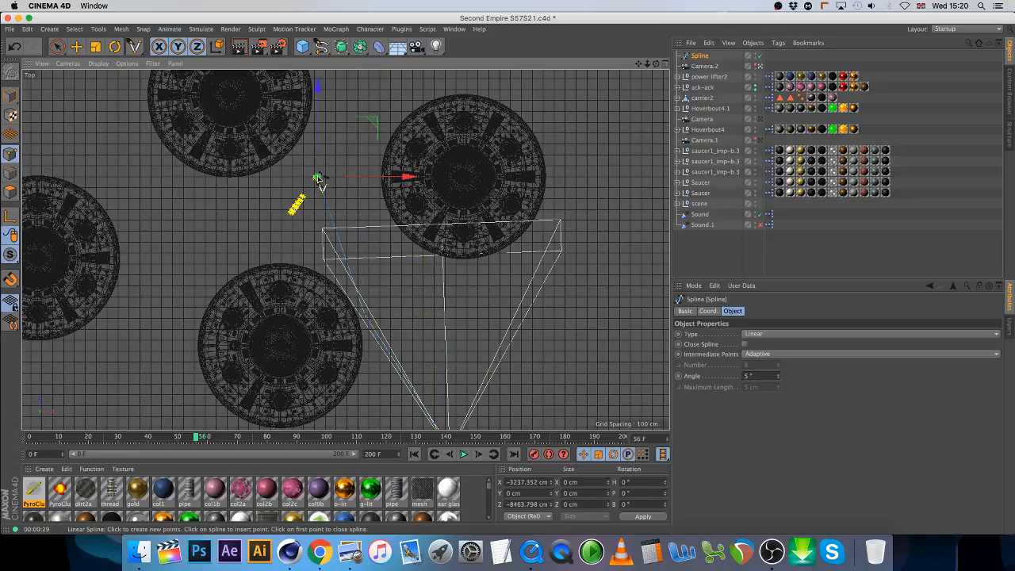
Step: Raise the spline's end point at the ack-ack target to a Y position of about 48.5 cm in the Front view
click(665, 64)
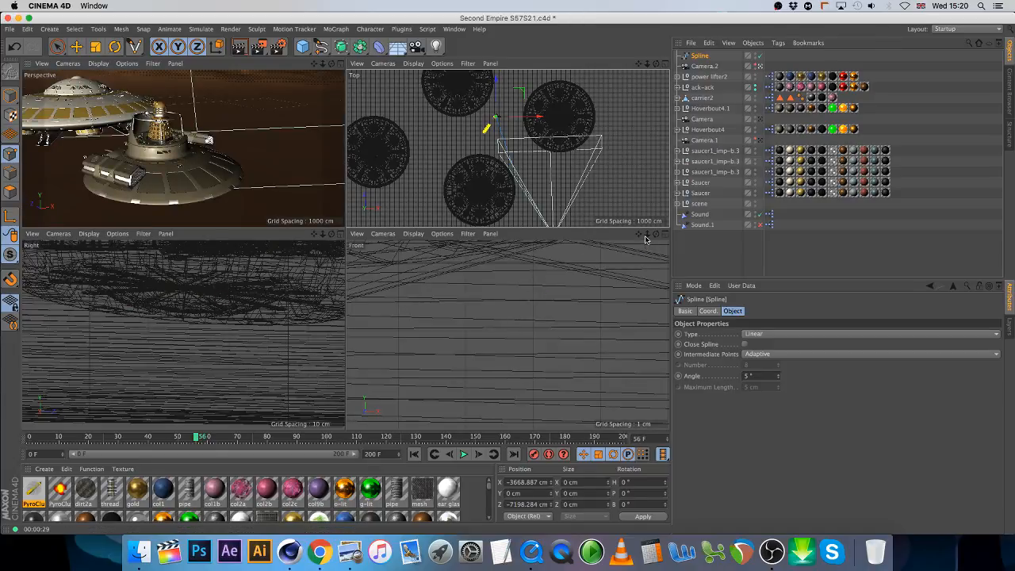
drag(647, 234, 564, 234)
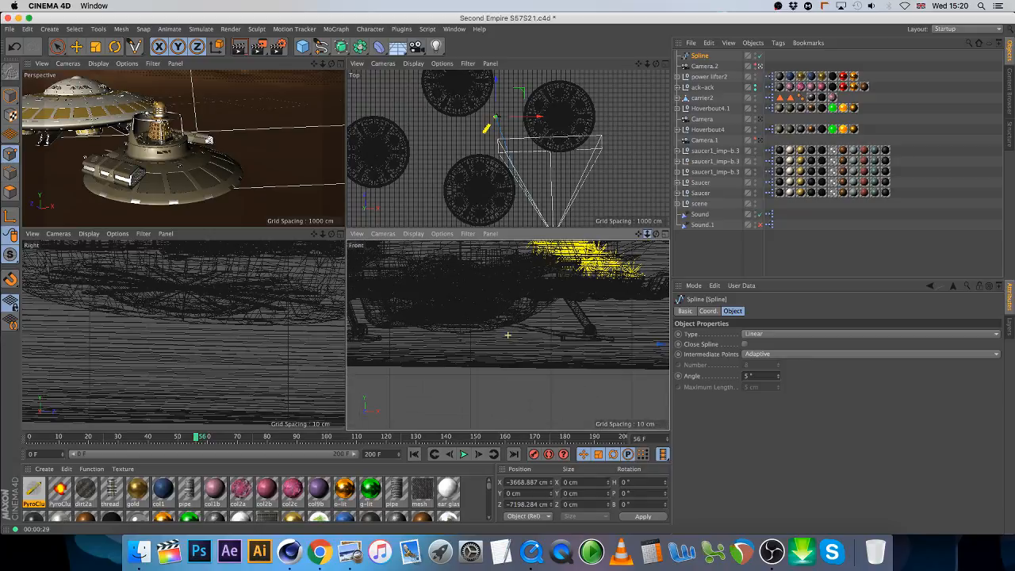
drag(638, 235, 481, 387)
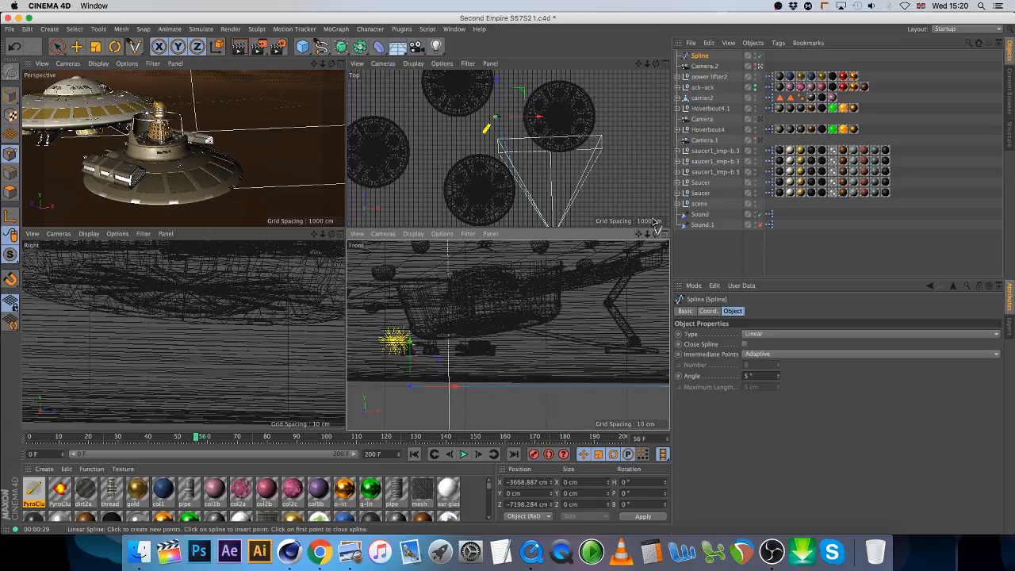
click(76, 46)
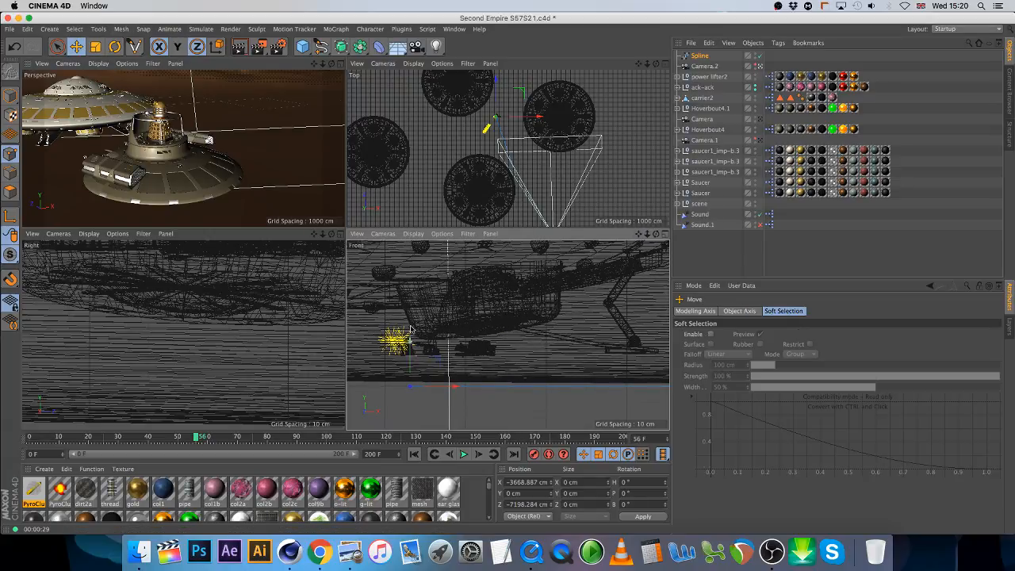
drag(409, 329, 409, 303)
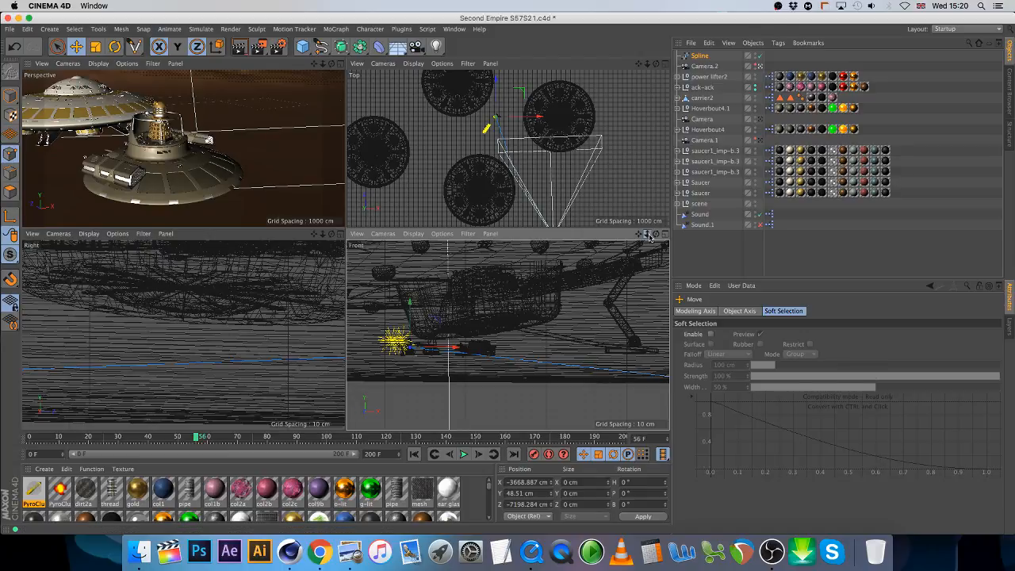
Step: Raise the spline's starting point to Hoverbout4's height and its middle point to a Y position of about 384 cm
drag(647, 234, 509, 337)
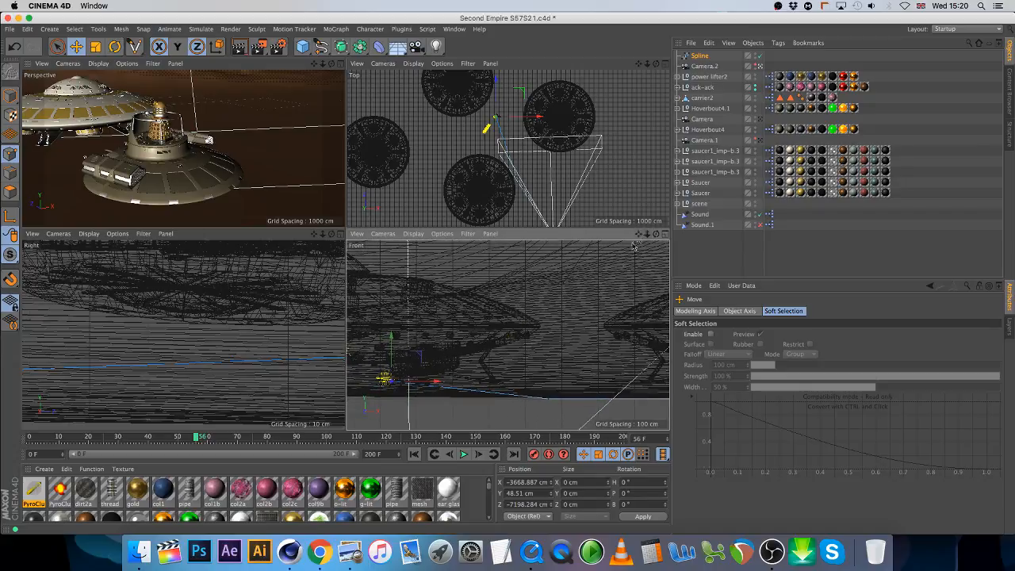
click(548, 398)
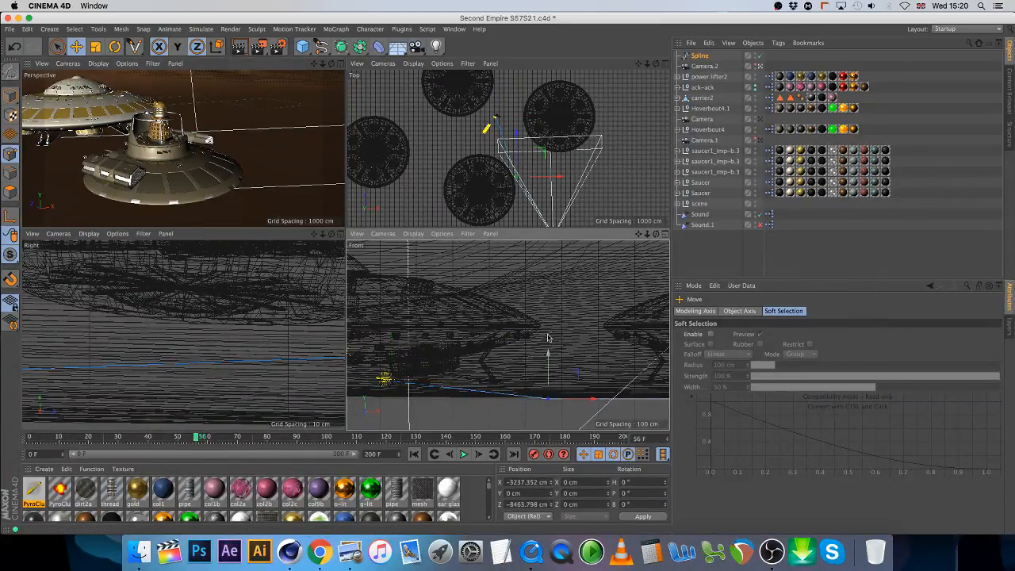
drag(547, 338, 545, 259)
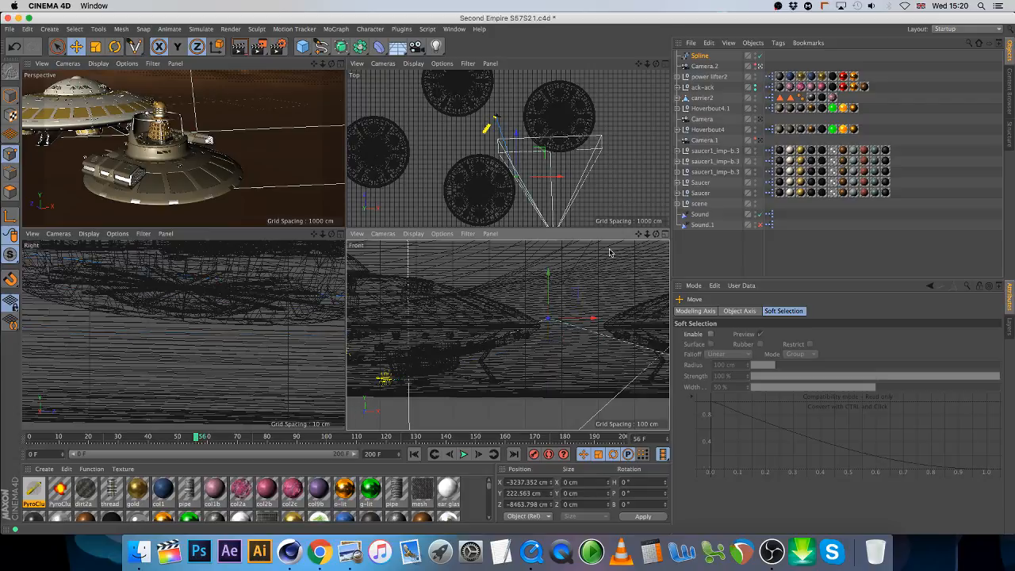
drag(648, 233, 649, 235)
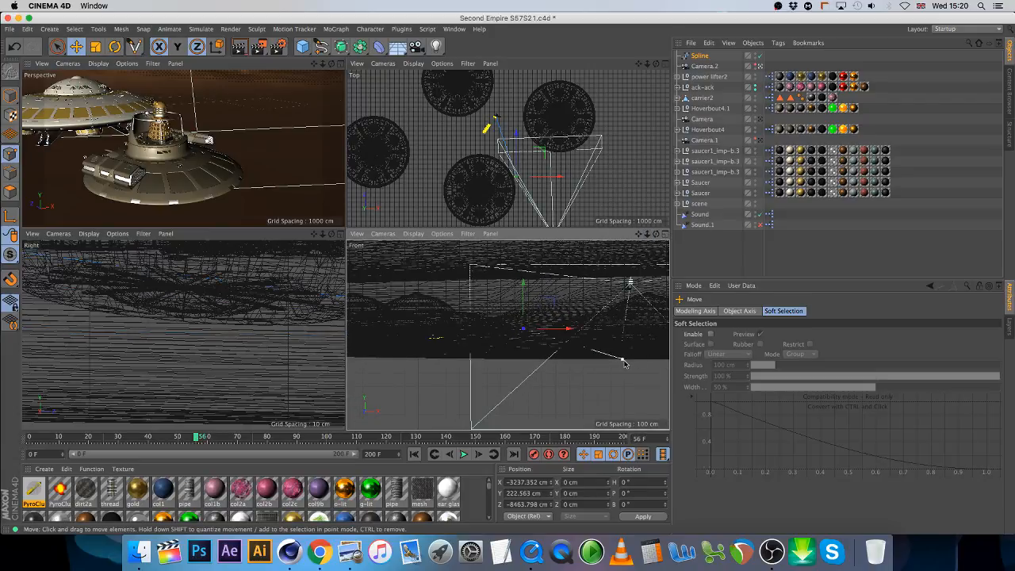
click(624, 363)
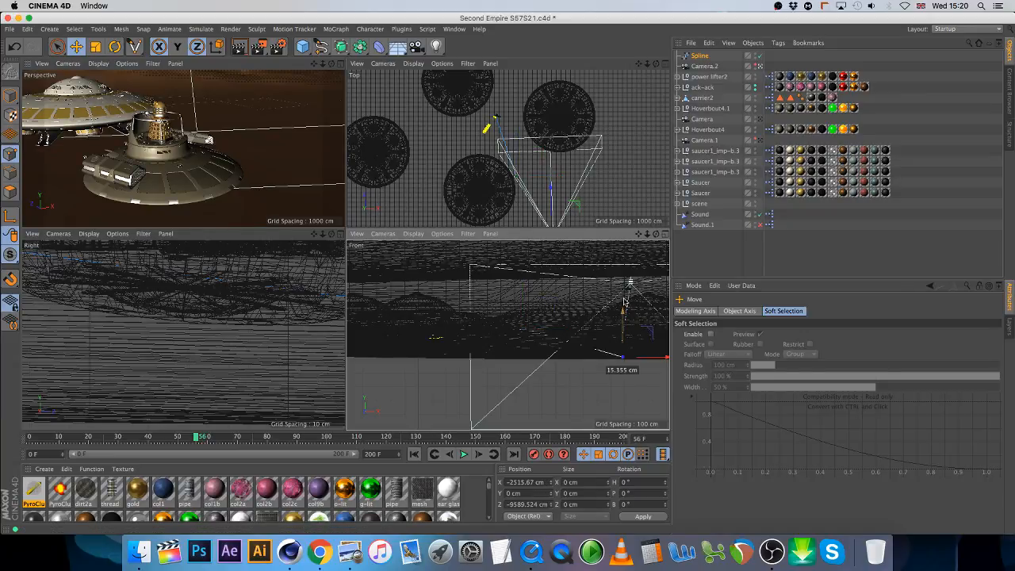
mouse_move(624, 301)
mouse_down()
mouse_move(621, 273)
mouse_move(628, 285)
mouse_up()
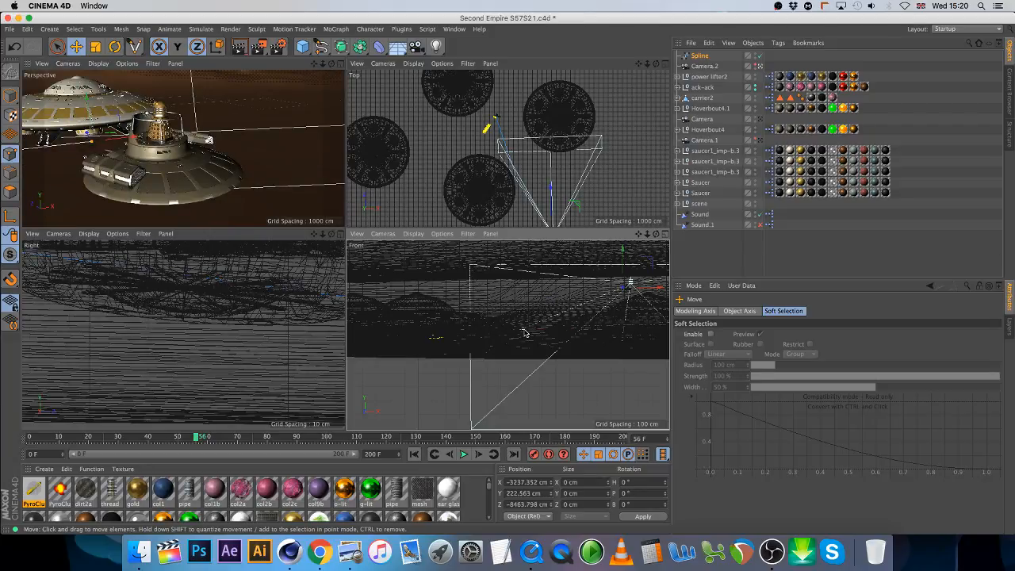
mouse_move(524, 333)
mouse_down()
mouse_move(516, 263)
mouse_move(525, 273)
mouse_up()
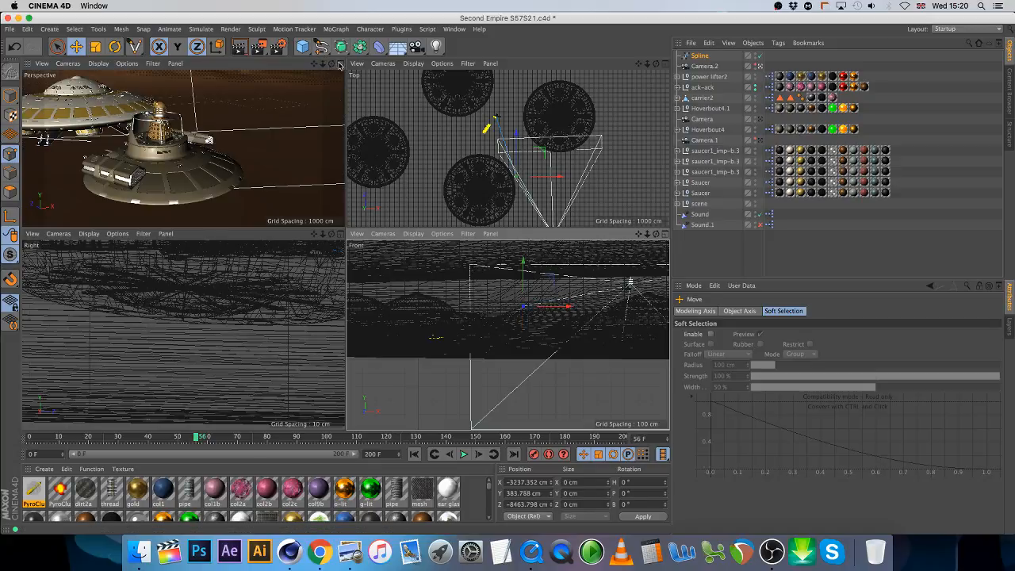
Step: Inspect Hoverbout4 and its torpedo launchers from another angle in the maximized Perspective view
click(340, 65)
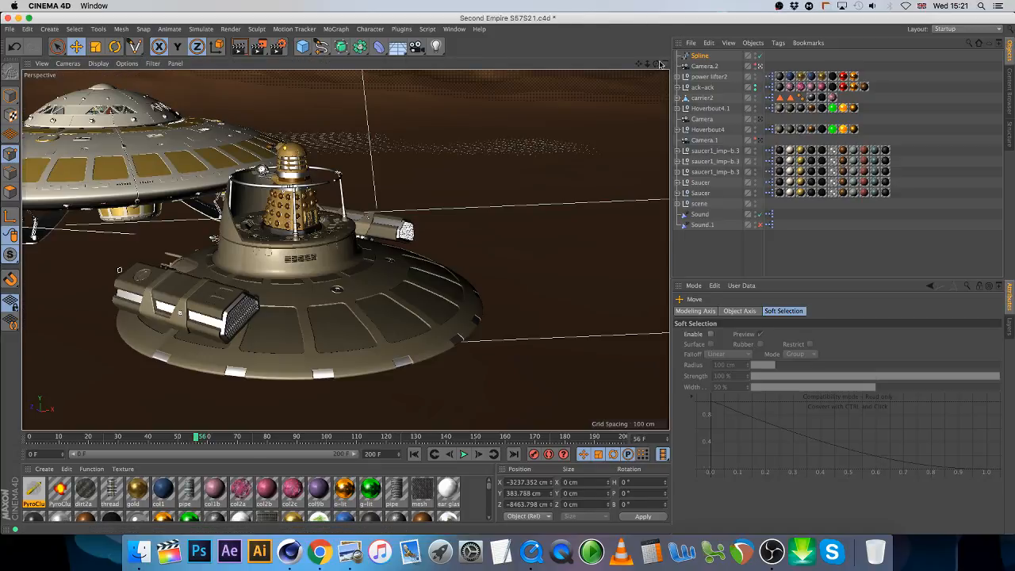
drag(656, 64, 681, 75)
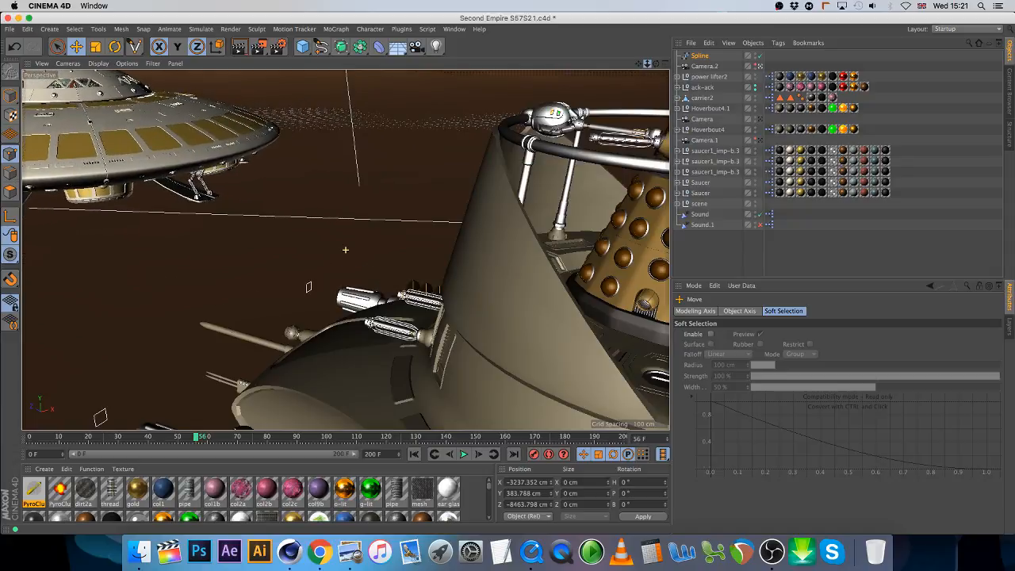
mouse_move(431, 216)
alt+right_down()
mouse_move(519, 170)
mouse_move(439, 232)
alt+right_up()
scroll(333, 276, down, 3)
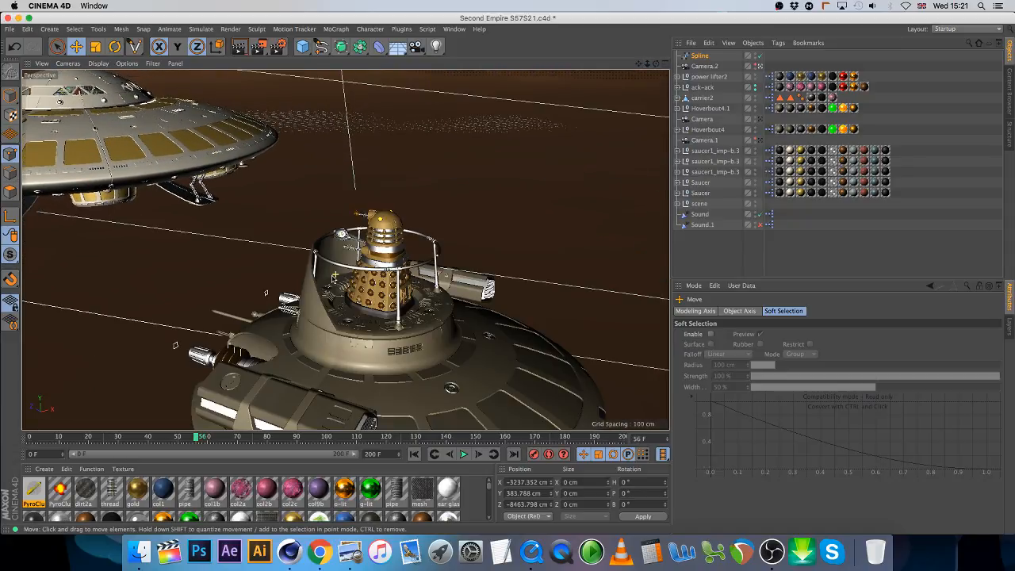
Step: Lower the spline's starting point to a Y position of about 514 cm to line it up with Hoverbout4's torpedo launcher
click(221, 339)
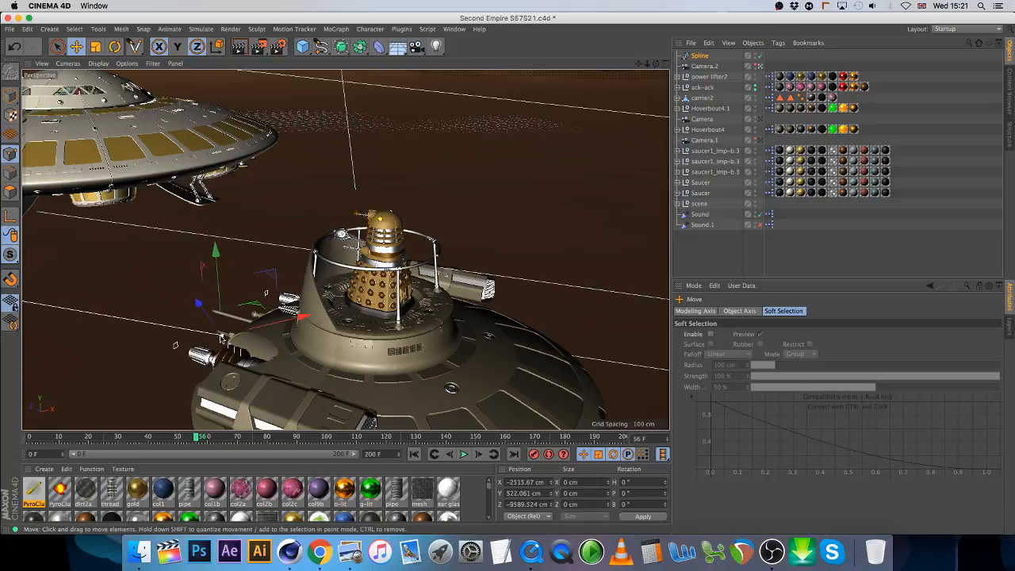
drag(214, 266, 228, 309)
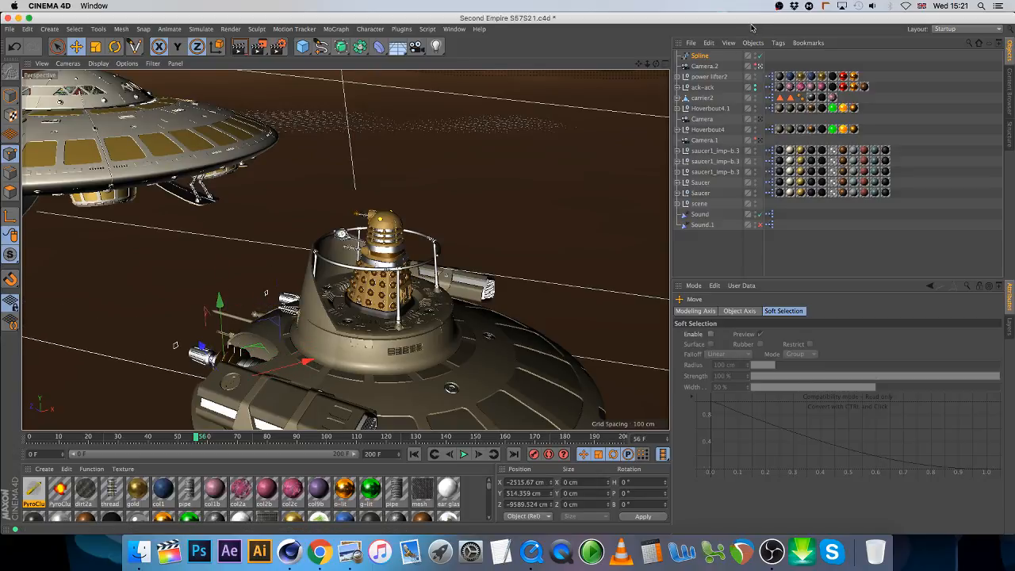
drag(656, 64, 908, 171)
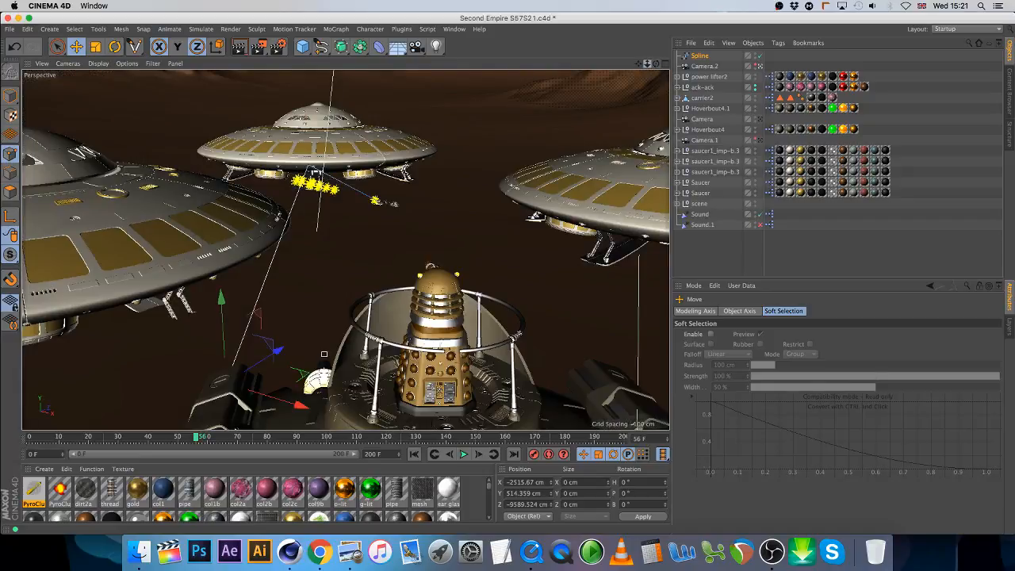
drag(647, 65, 647, 65)
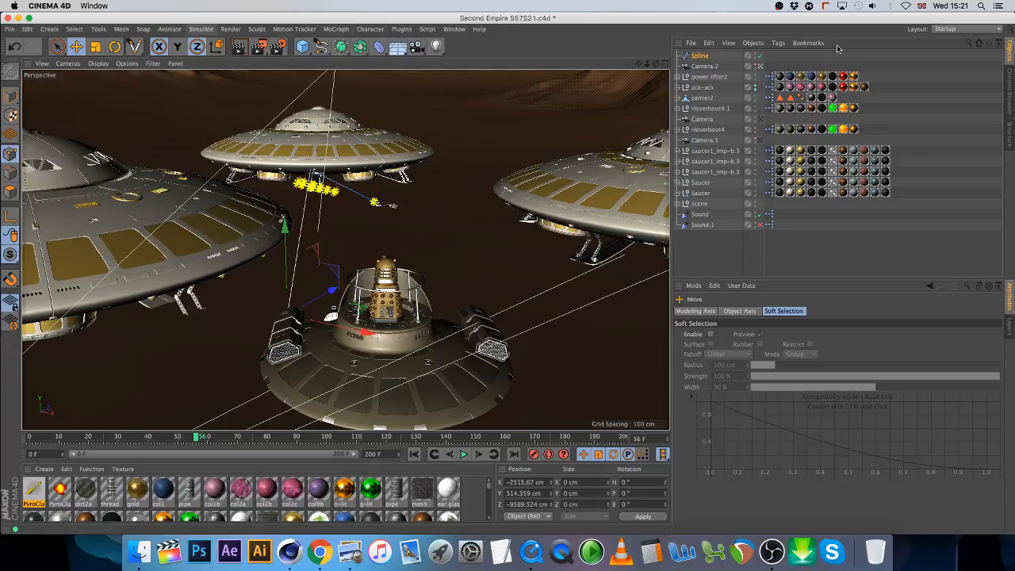
Step: Add a particle emitter to the scene
click(201, 30)
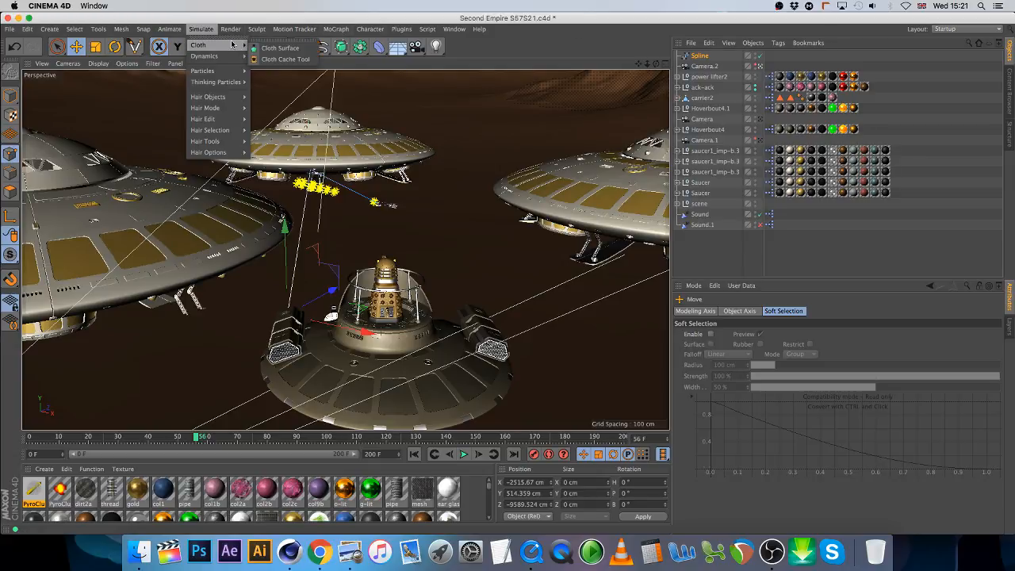
mouse_move(230, 56)
mouse_move(204, 70)
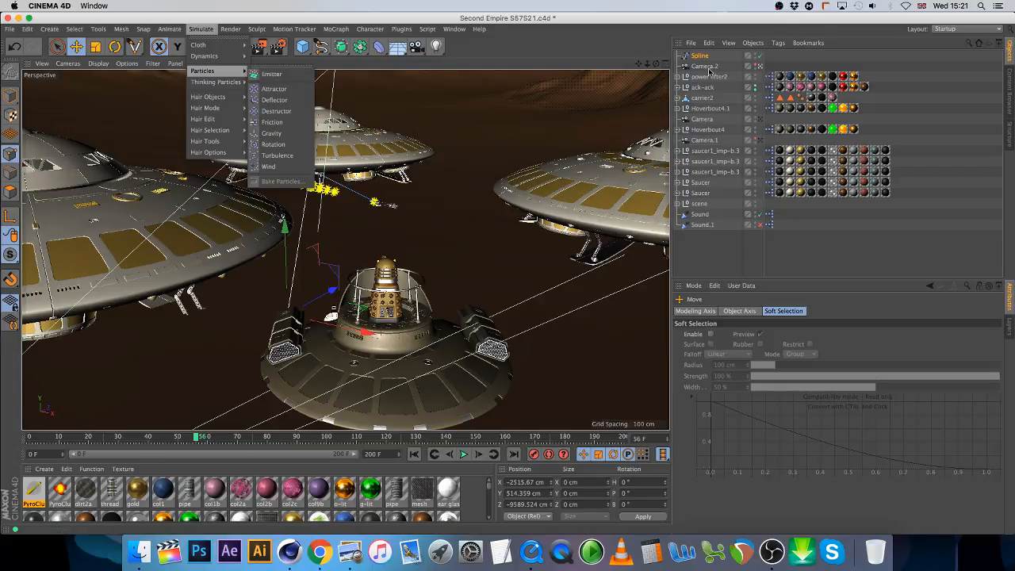
click(271, 74)
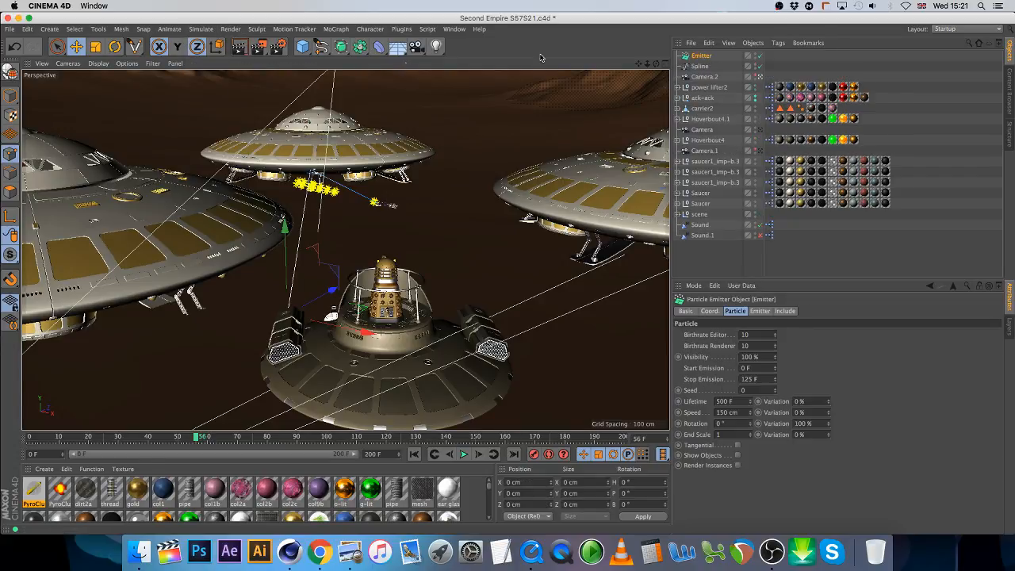
Step: Create a new PyroCluster material and apply it to the emitter
click(51, 467)
mouse_move(79, 390)
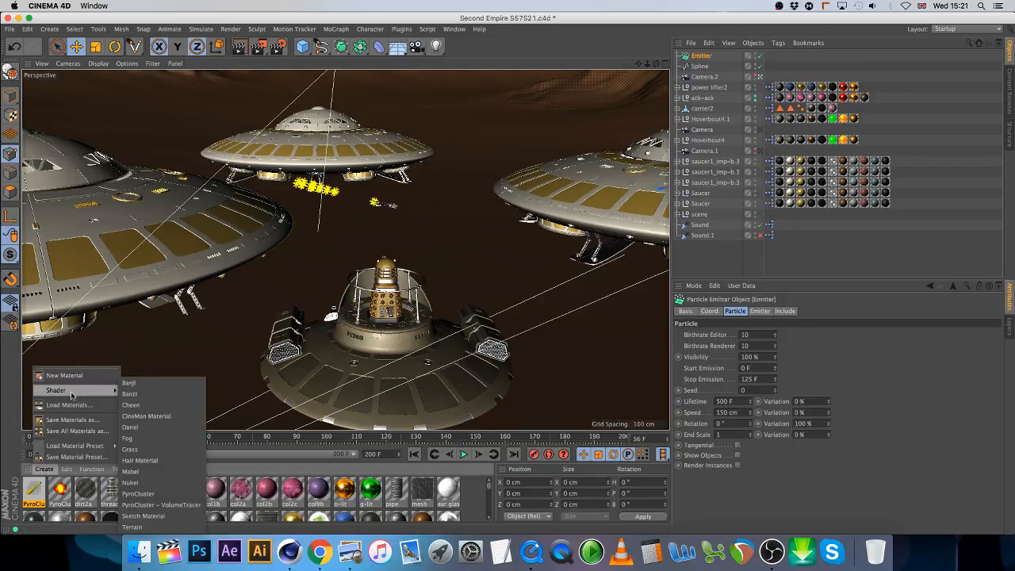
click(150, 494)
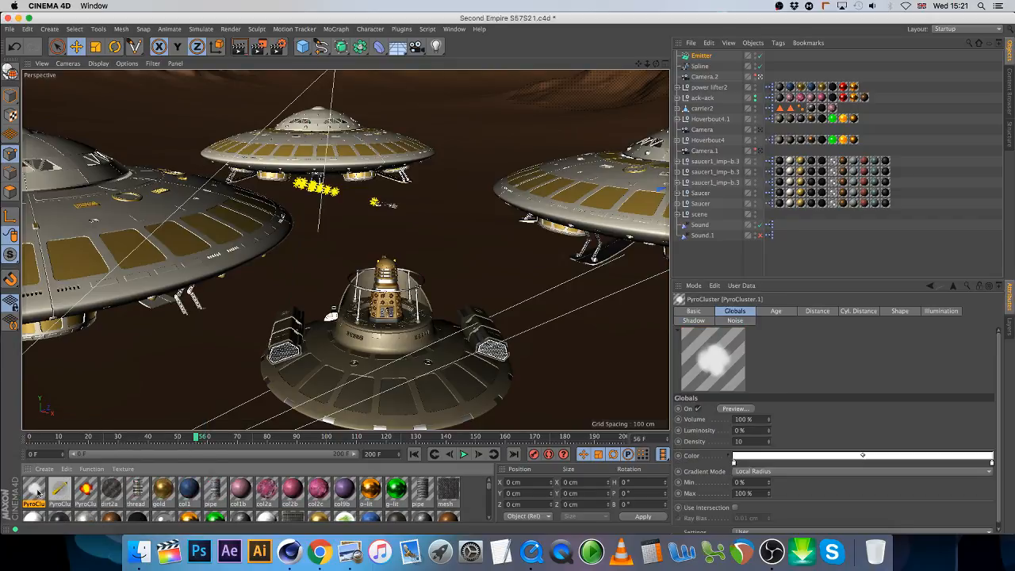
drag(697, 56, 694, 58)
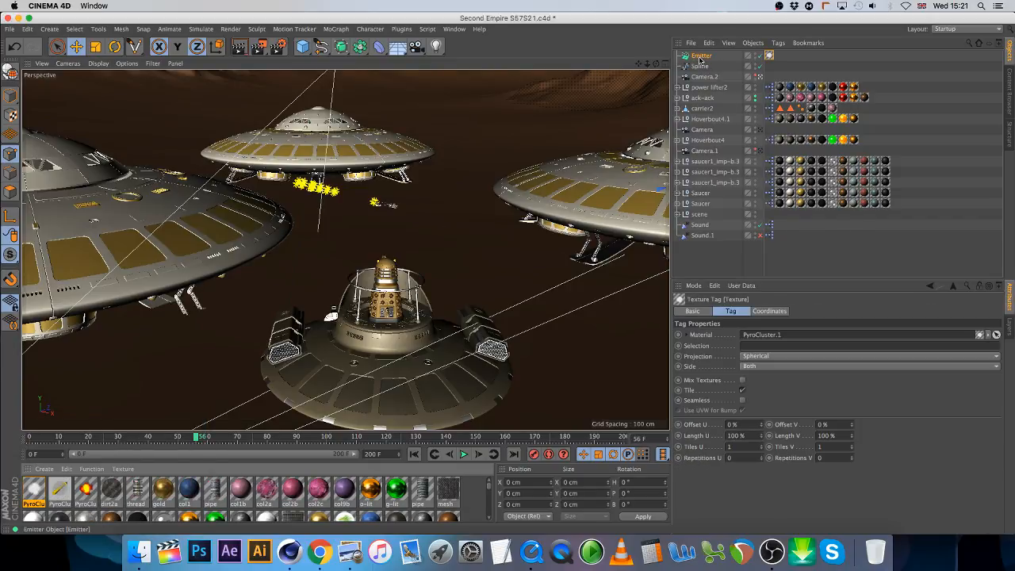
Step: Add an Align to Spline tag to the emitter with the torpedo spline as its path, and enable Tangential
click(700, 56)
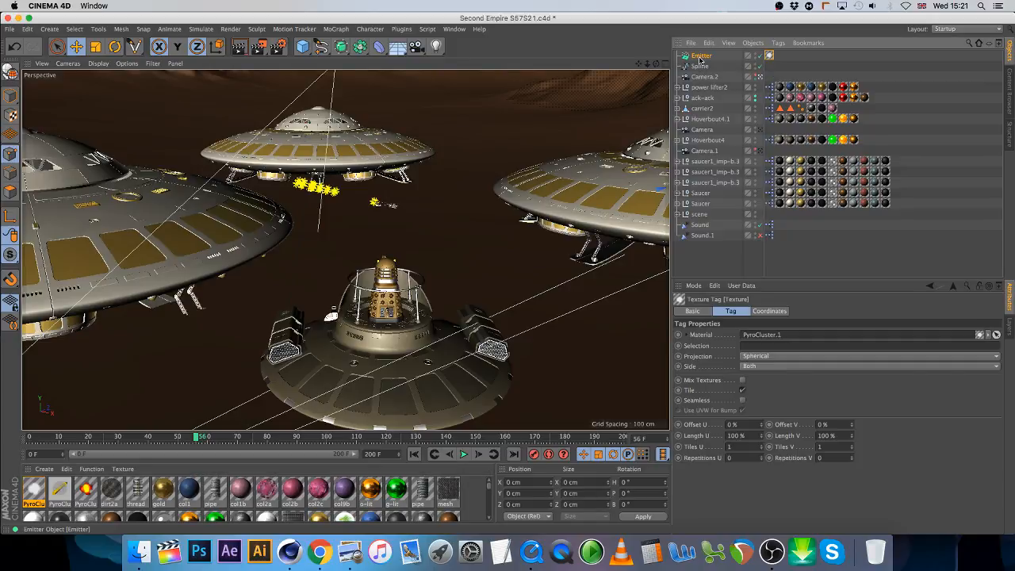
click(778, 43)
mouse_move(808, 59)
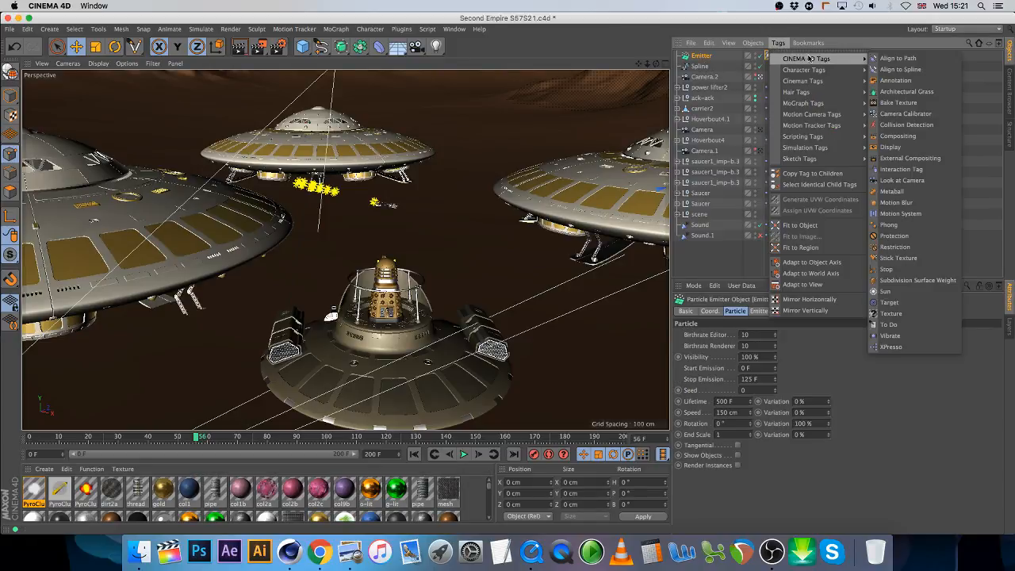
click(939, 70)
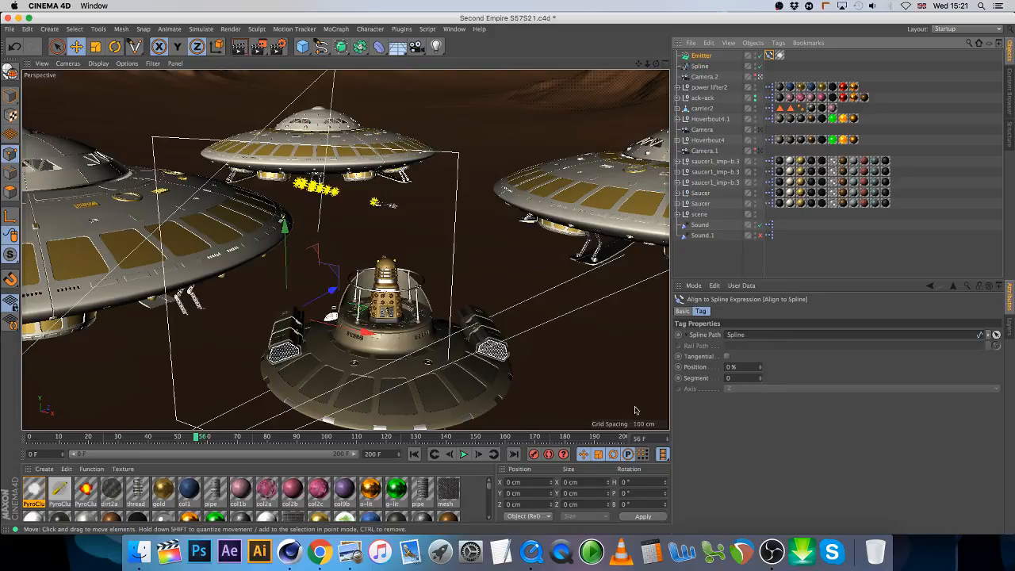
click(726, 356)
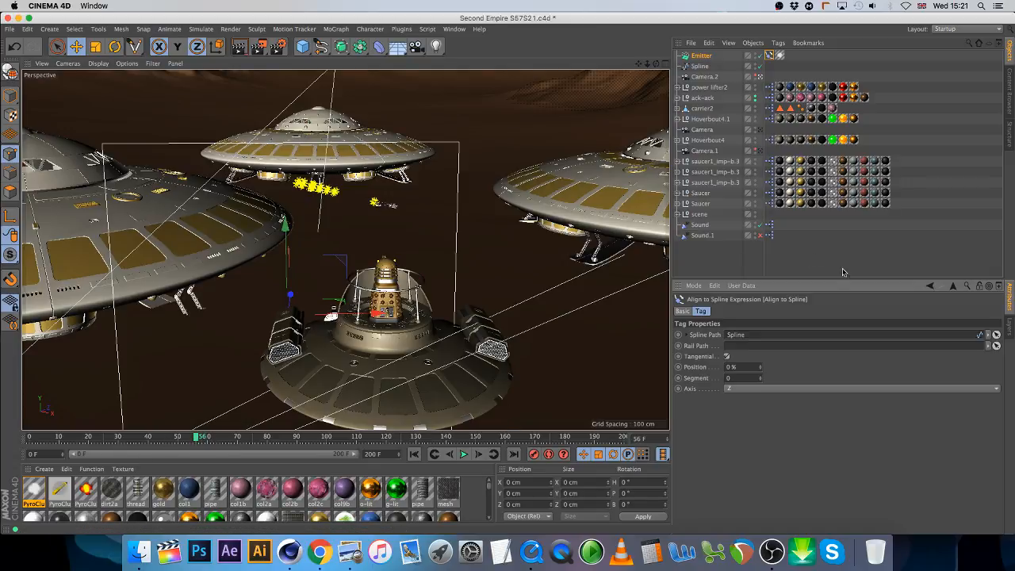
Step: Move the emitter to 85% along the spline and try different alignment axes for it, ending on X
drag(761, 369, 760, 369)
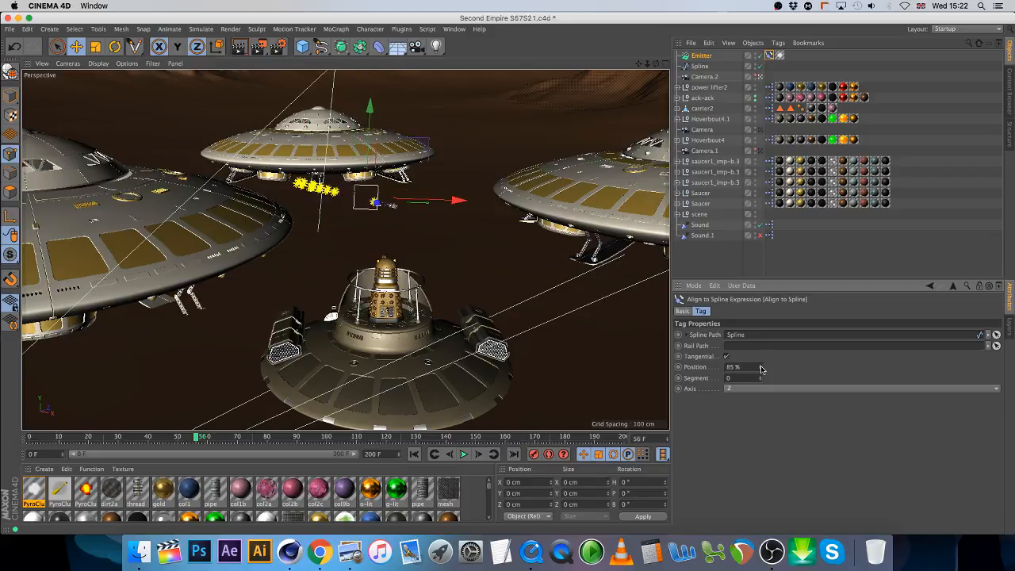
click(761, 389)
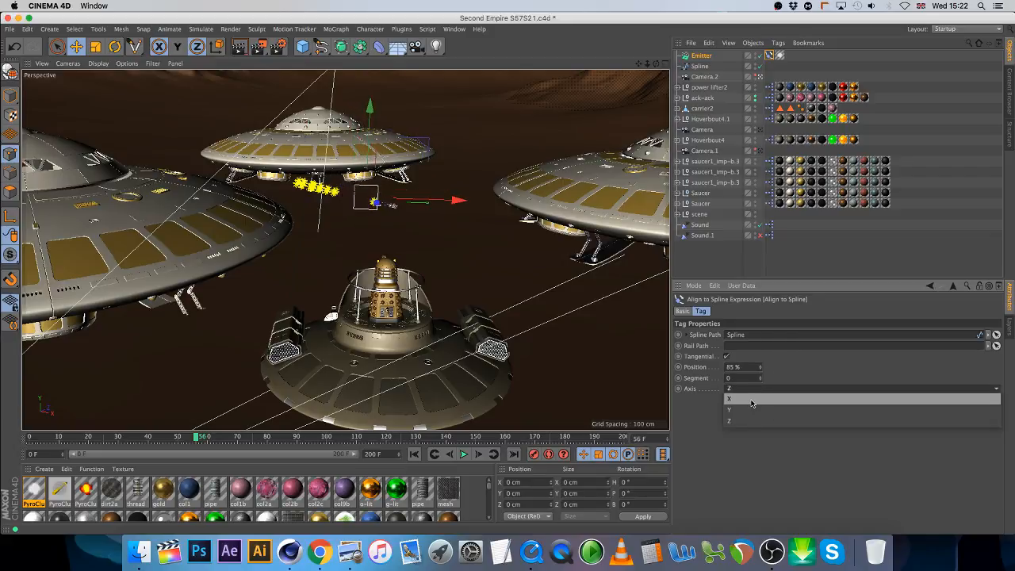
click(752, 404)
click(753, 389)
click(755, 404)
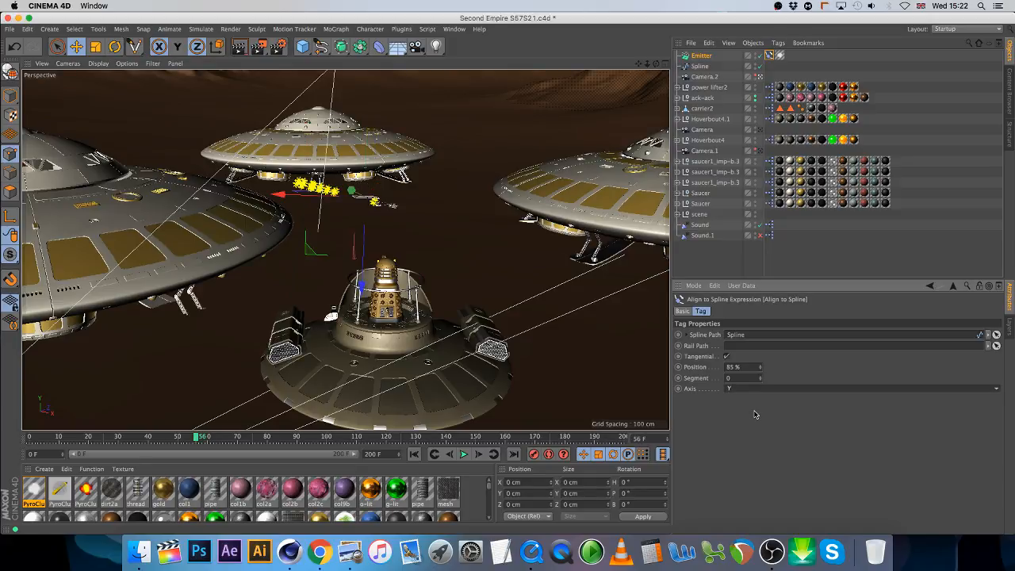
click(753, 392)
click(751, 401)
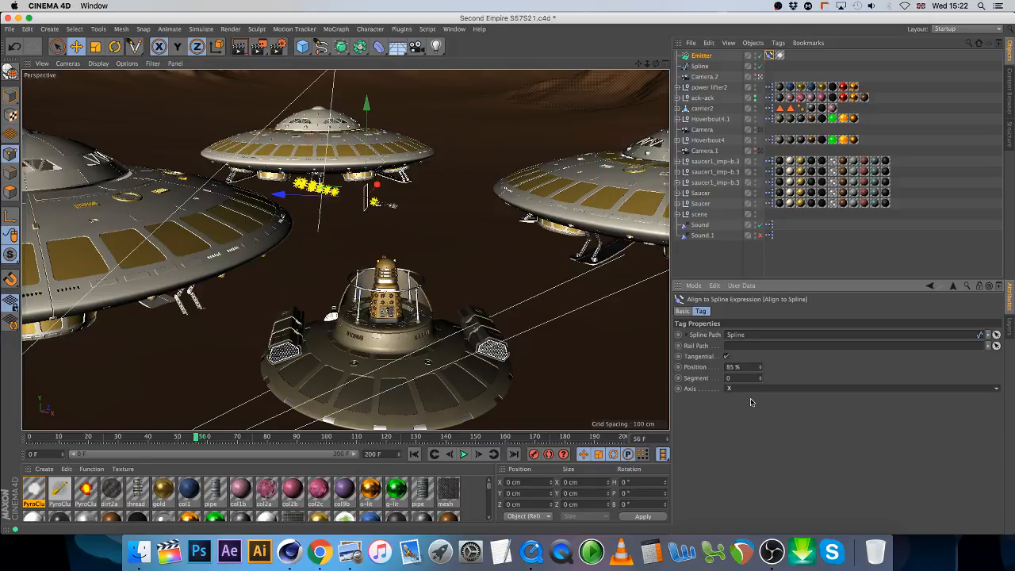
Step: Set the emitter's Align to Spline axis to Z and its position along the path to 32 %
click(751, 390)
click(753, 427)
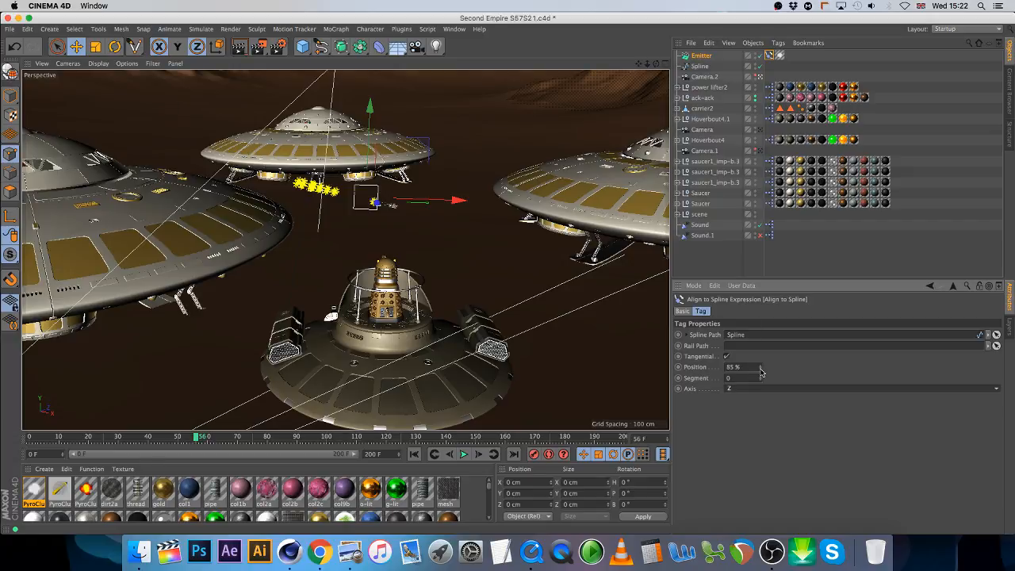
mouse_move(760, 371)
mouse_down()
mouse_move(760, 390)
mouse_move(760, 372)
mouse_up()
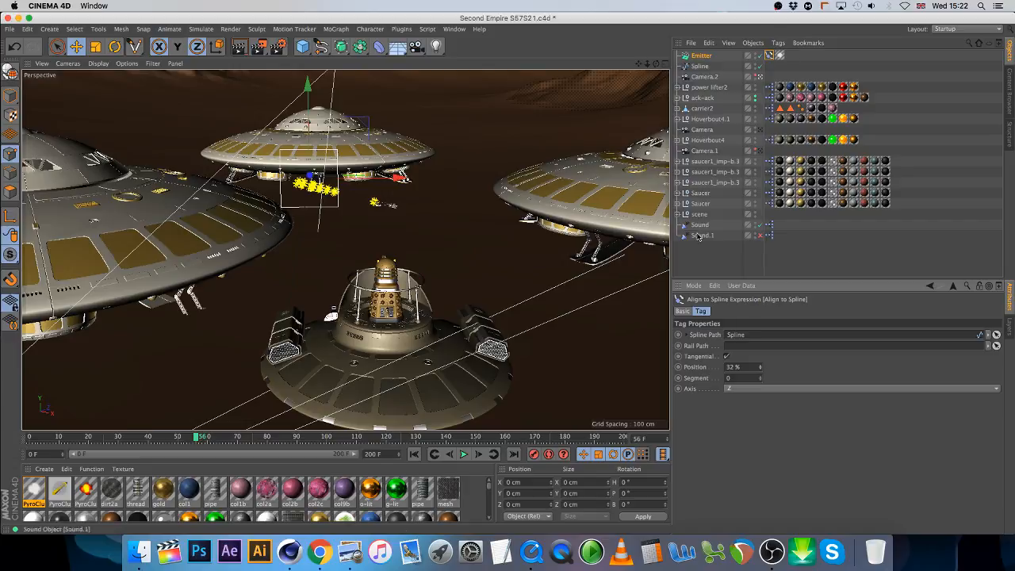
Step: Examine the emitter's particle stream at different frames through Camera.2, Camera.1 and Camera
click(701, 55)
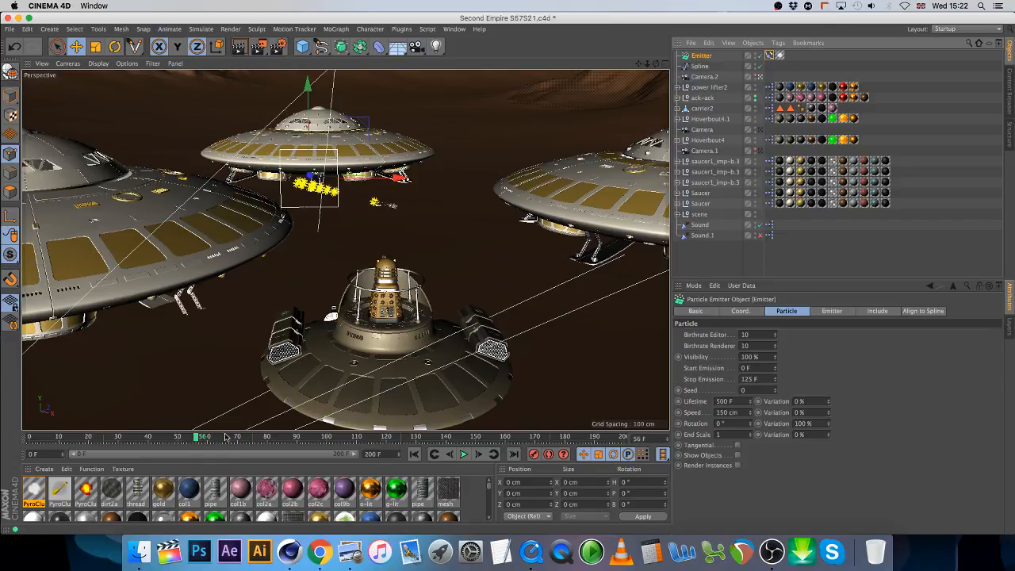
drag(158, 441, 240, 453)
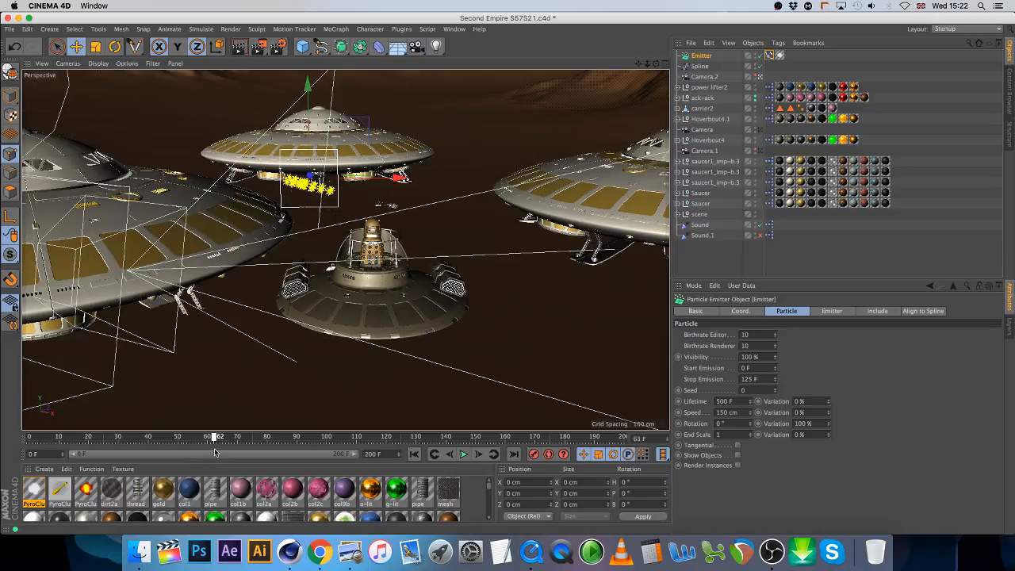
drag(225, 438, 163, 444)
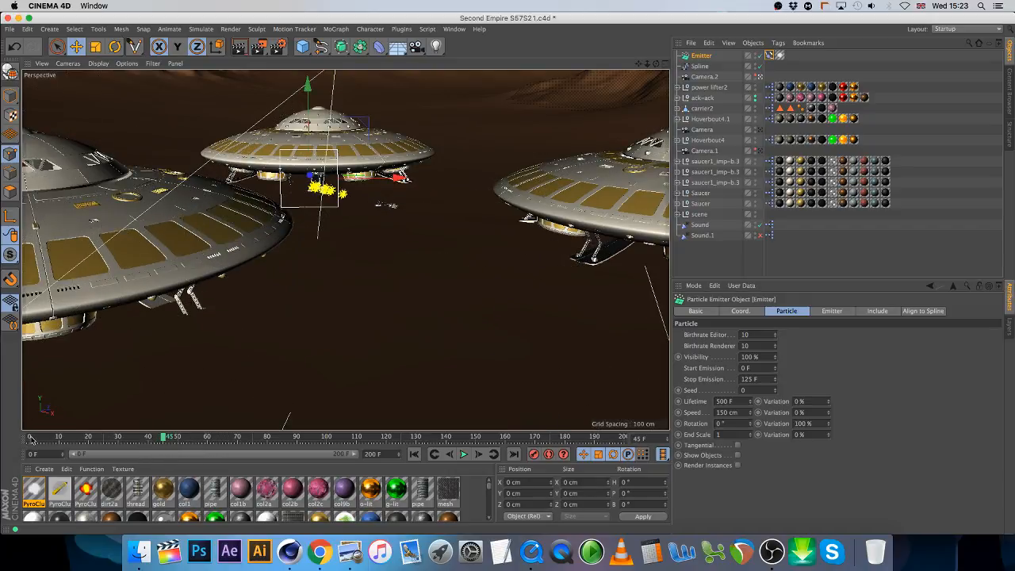
click(58, 440)
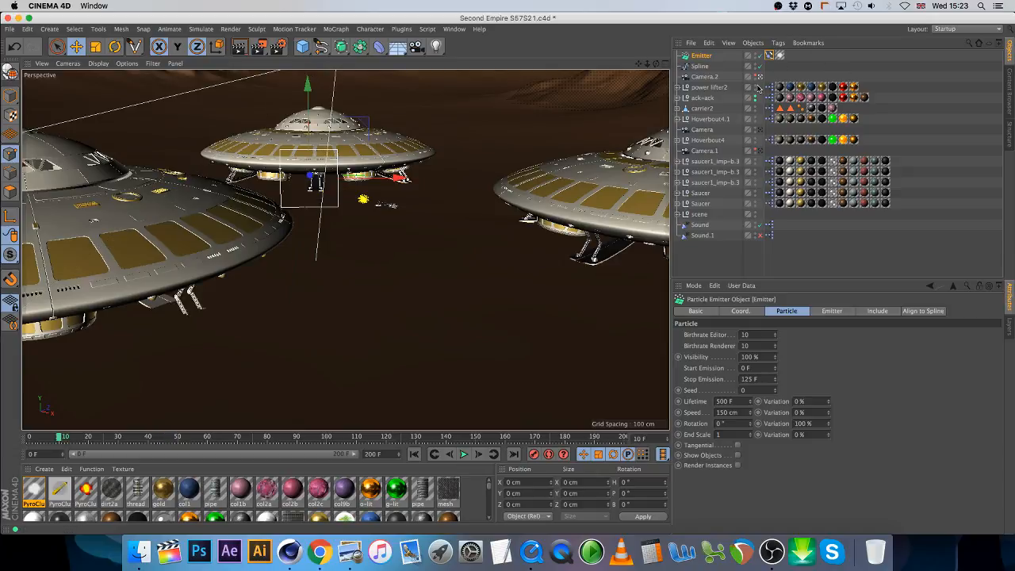
click(758, 151)
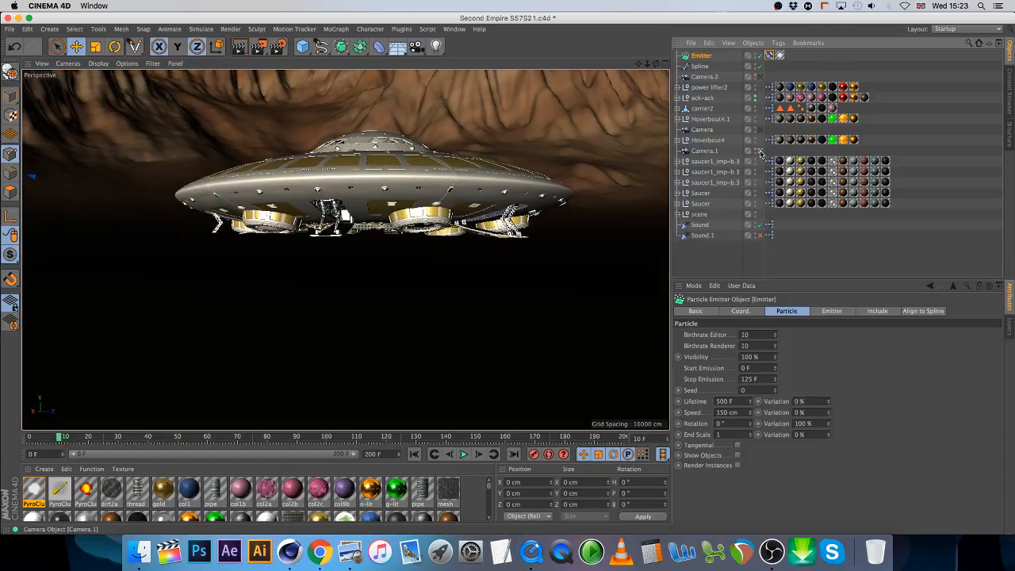
click(758, 129)
click(759, 76)
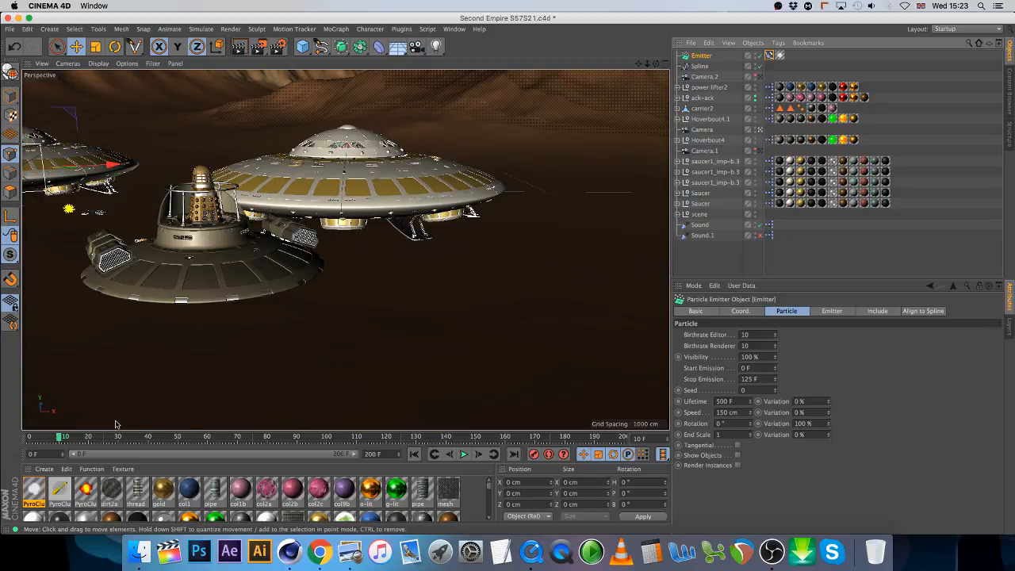
drag(44, 438, 85, 439)
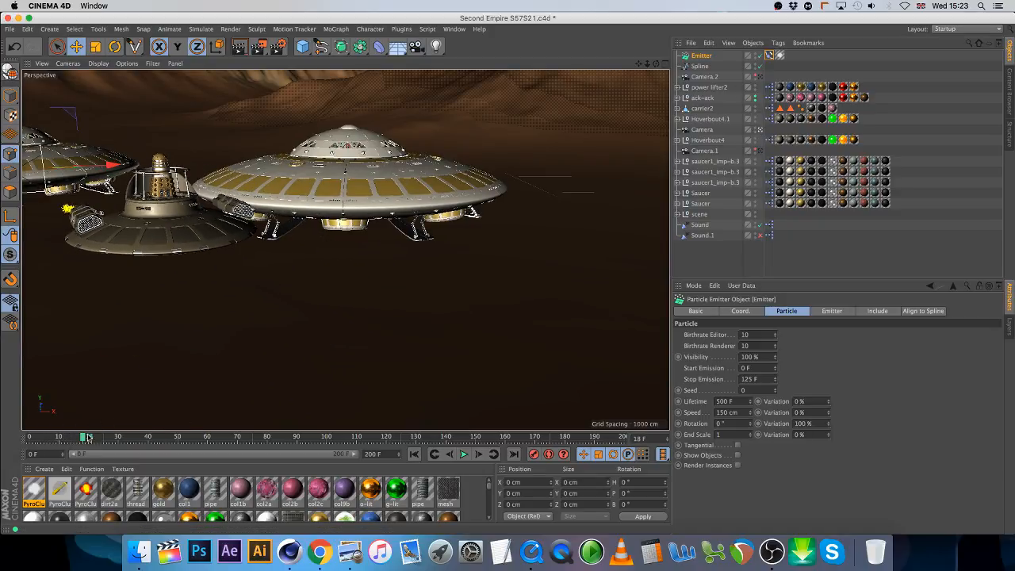
click(763, 76)
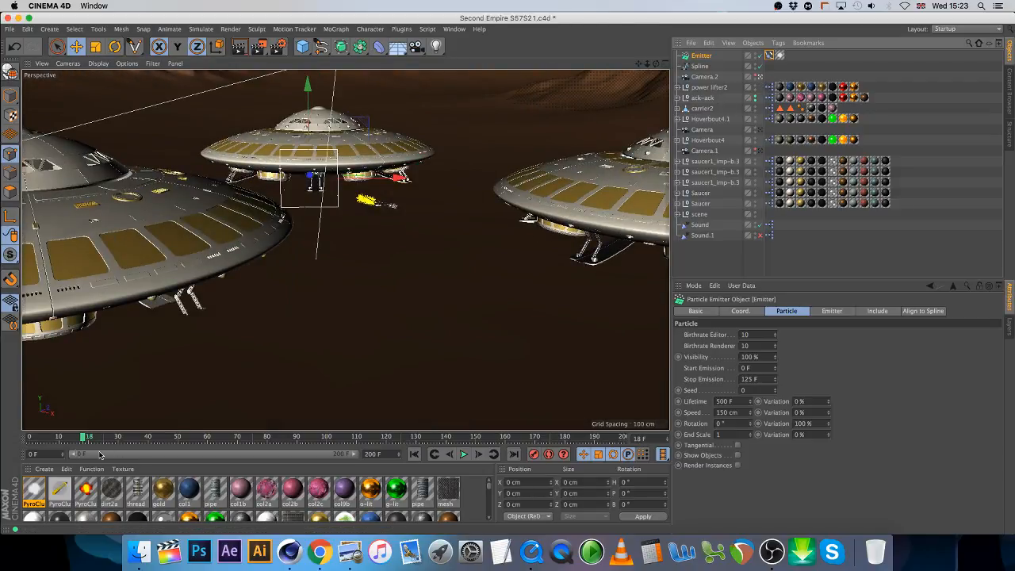
drag(44, 437, 171, 437)
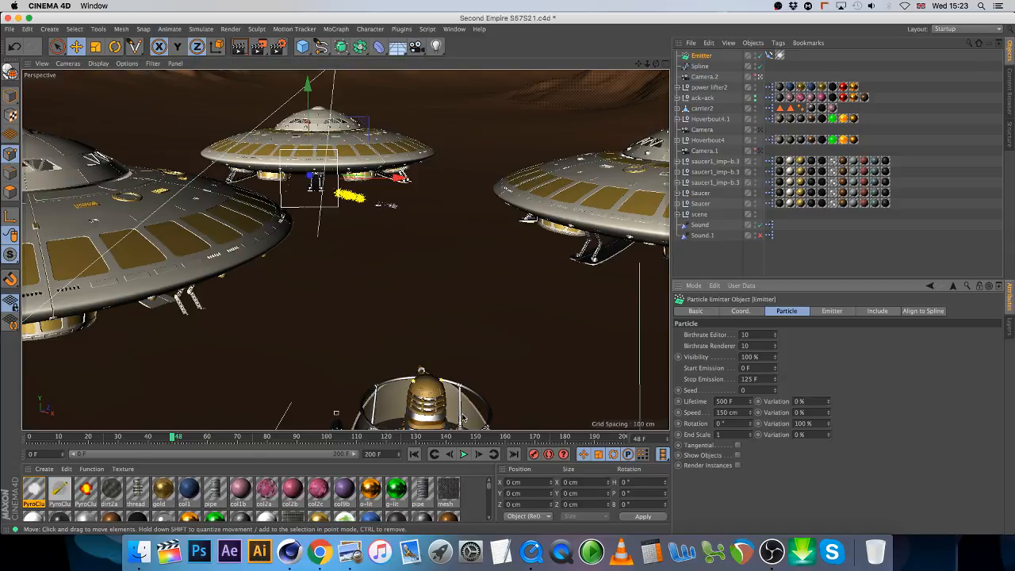
Step: Select the Dalek's head in Model mode and inspect the contents of its parent group Hoverbout4
click(10, 95)
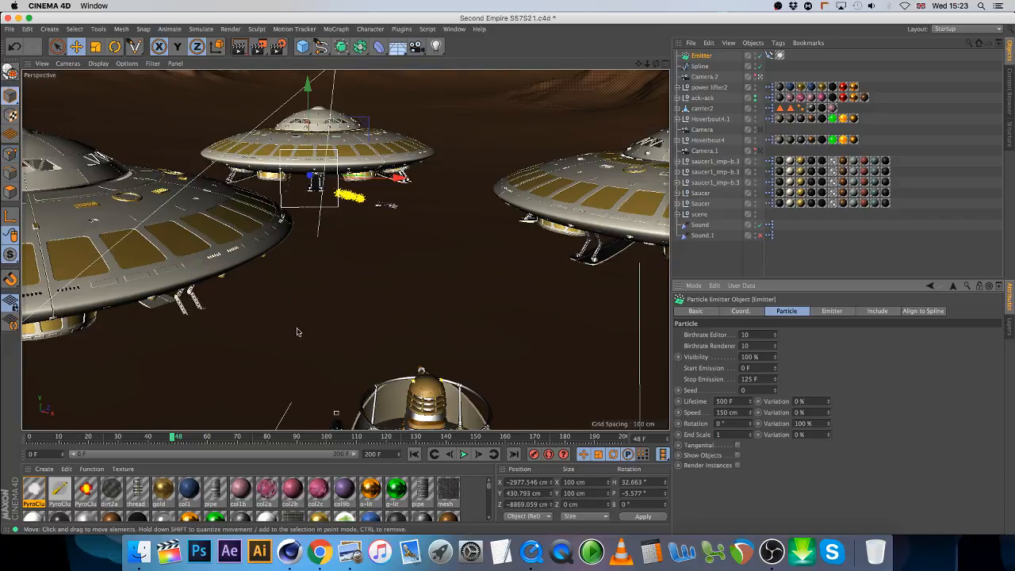
click(425, 387)
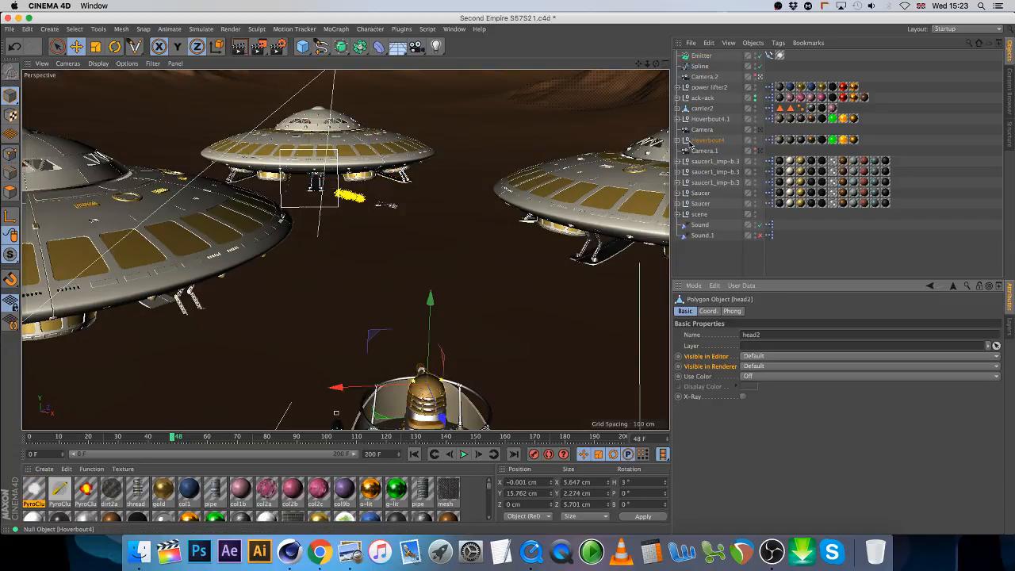
click(679, 141)
scroll(720, 187, down, 3)
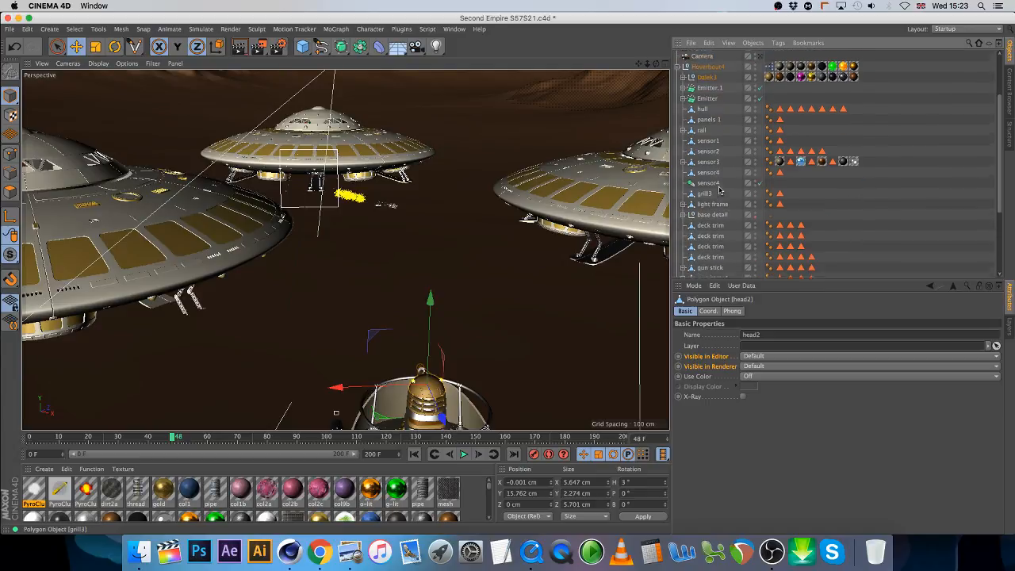
scroll(720, 189, up, 3)
click(678, 141)
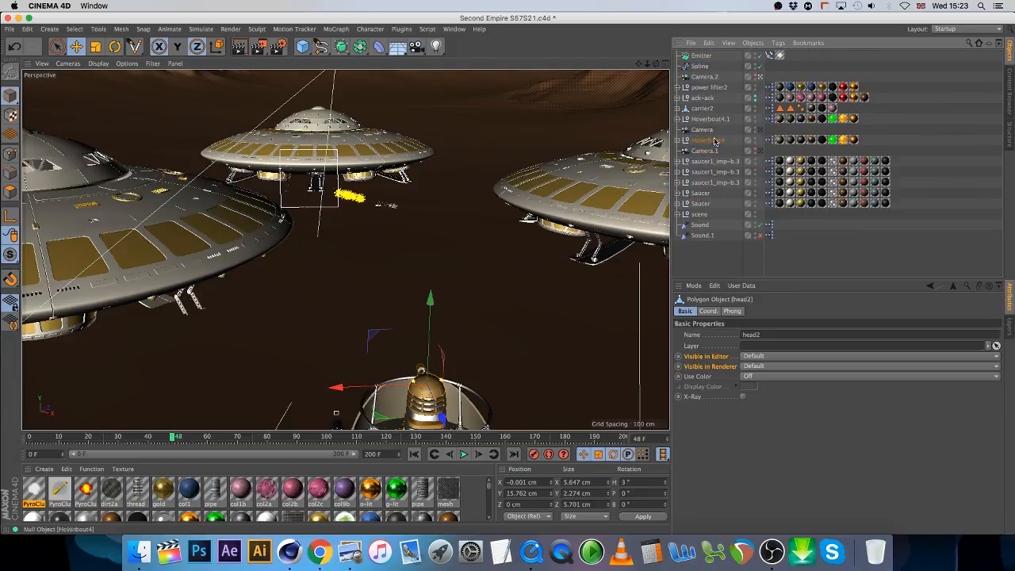
Step: Review the hoverbout's flight and the particle stream over the animation through Camera
click(759, 129)
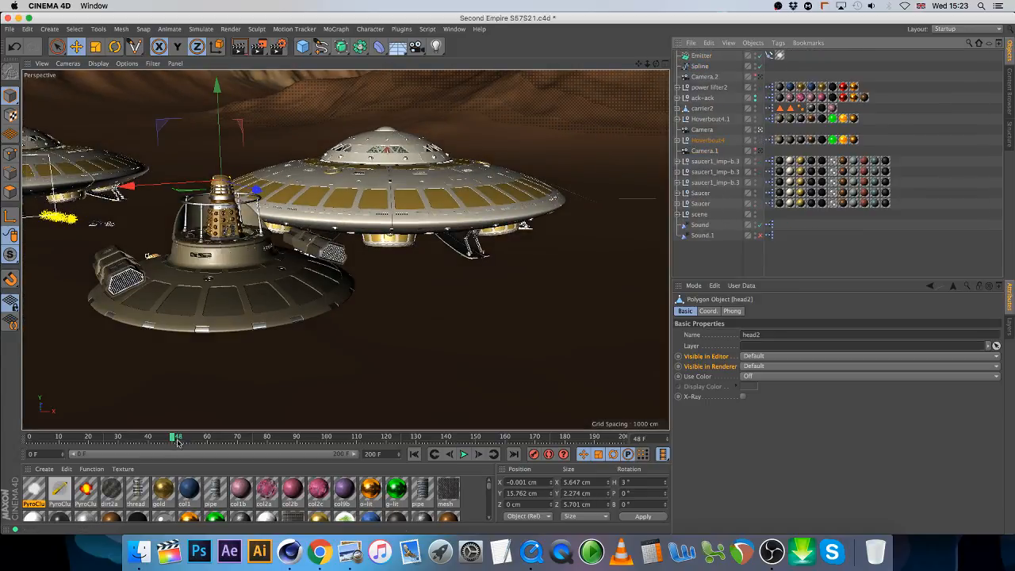
drag(174, 440, 229, 444)
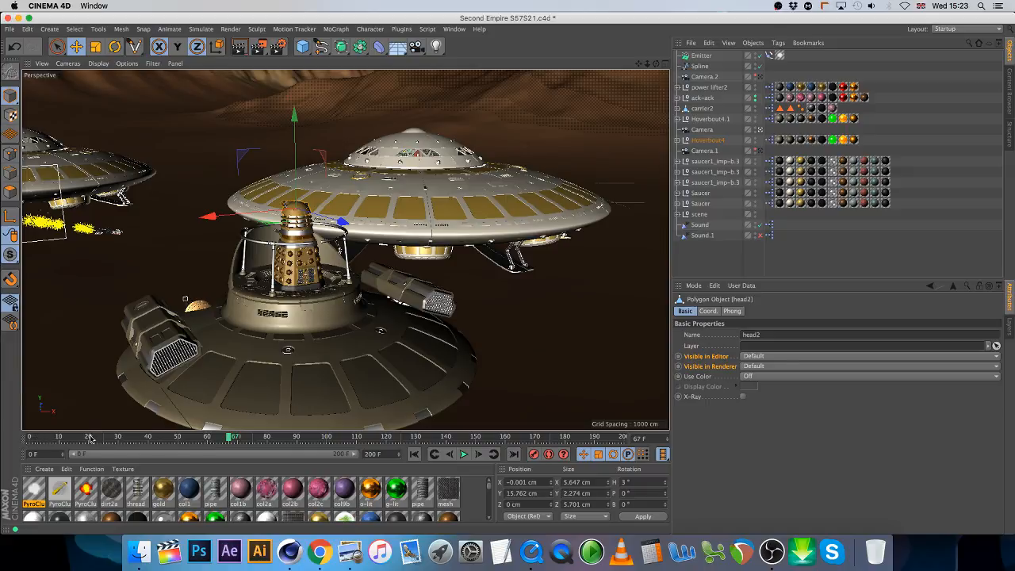
drag(90, 438, 93, 436)
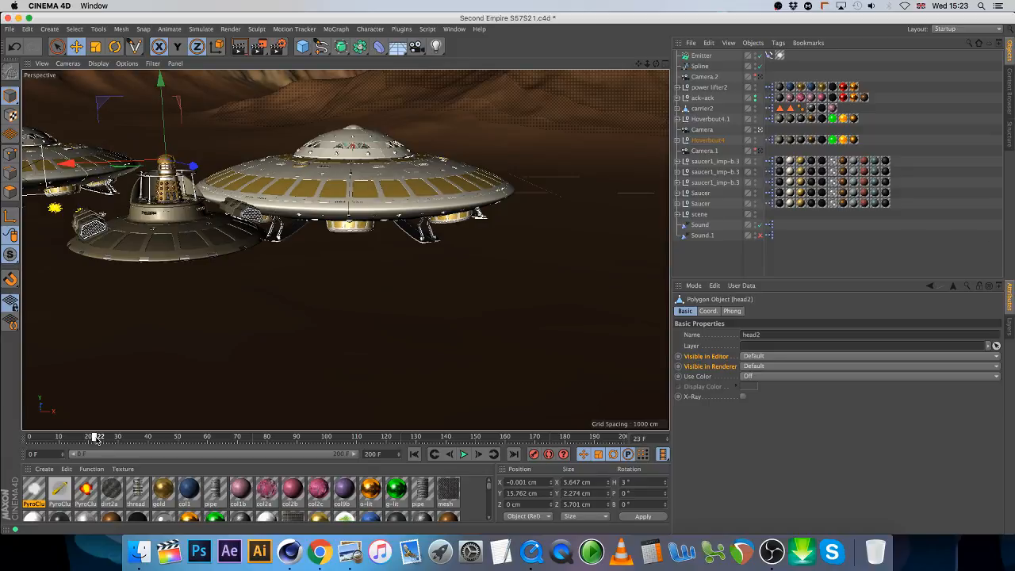
drag(93, 437, 214, 444)
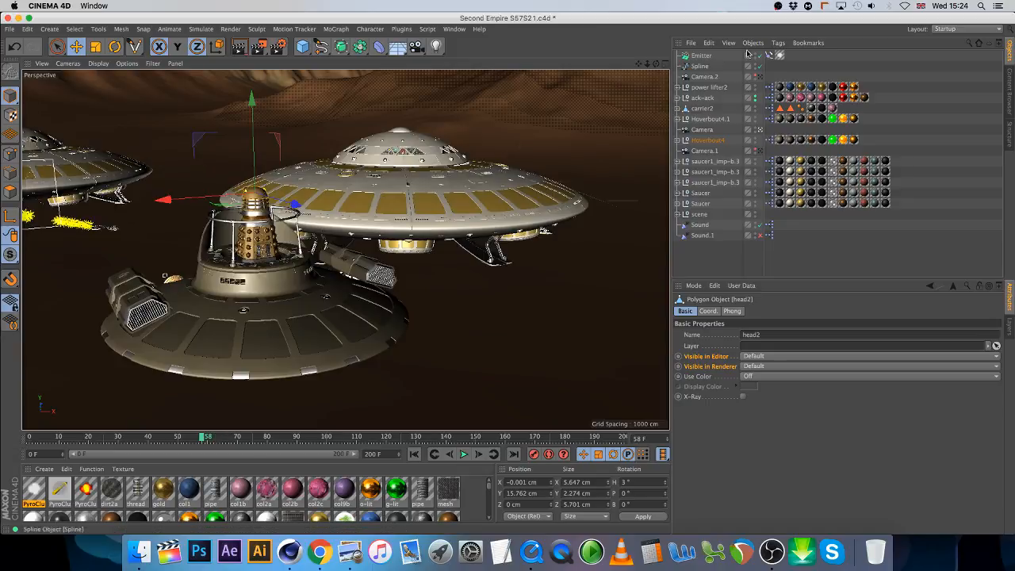
Step: Select the Spline, return the animation to frame 0 and switch to point editing
click(700, 66)
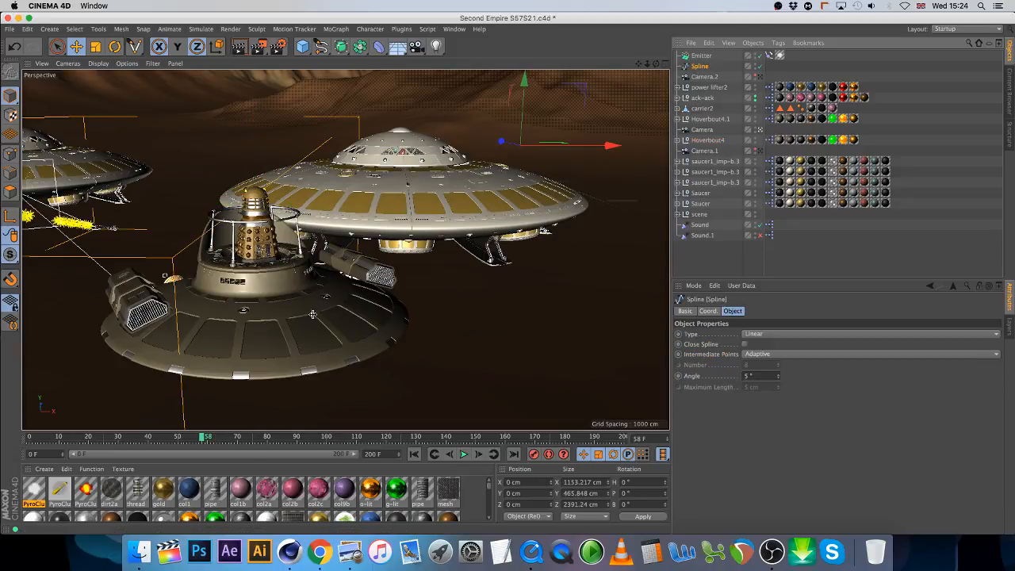
drag(204, 437, 182, 439)
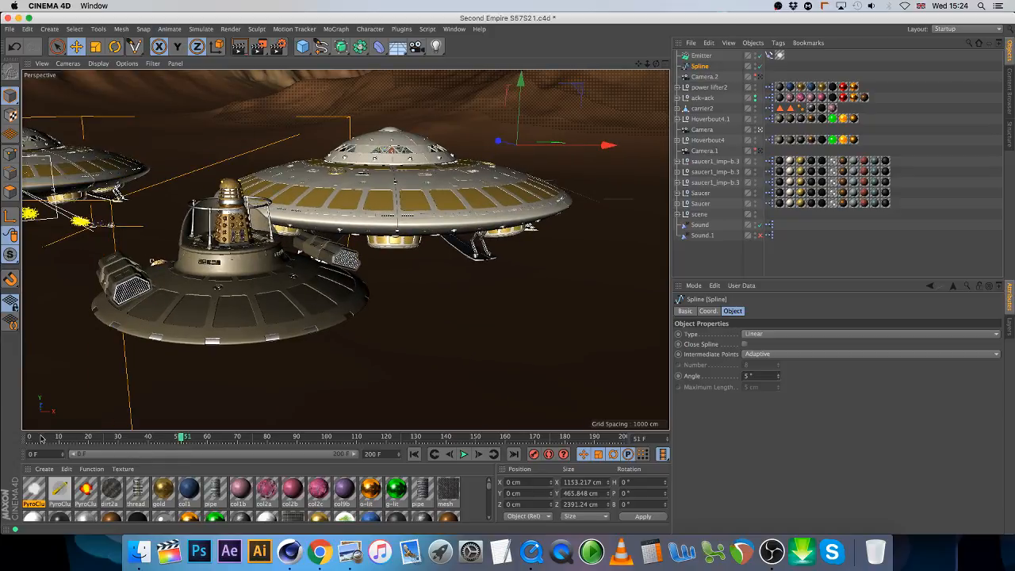
drag(38, 437, 10, 433)
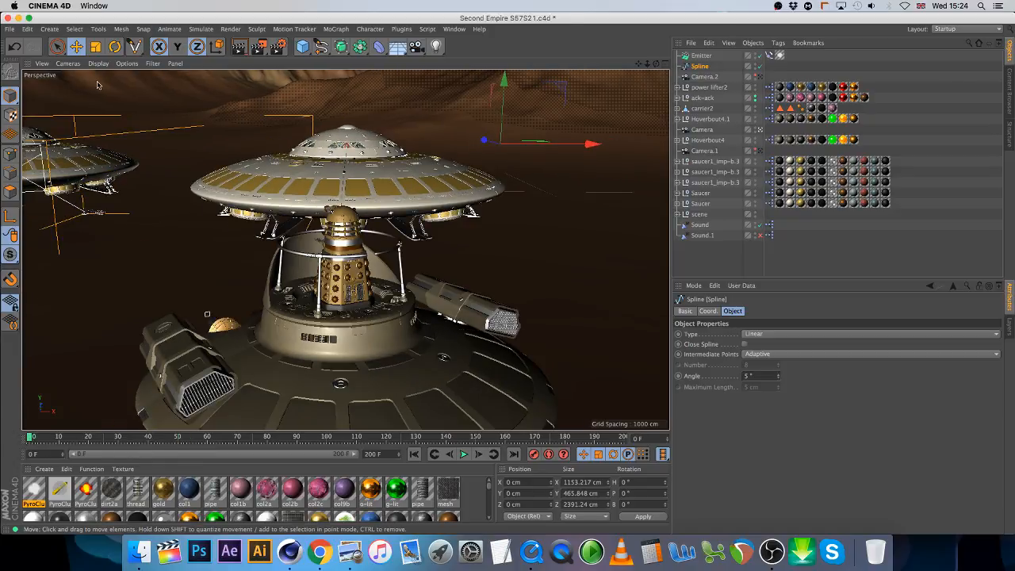
click(11, 155)
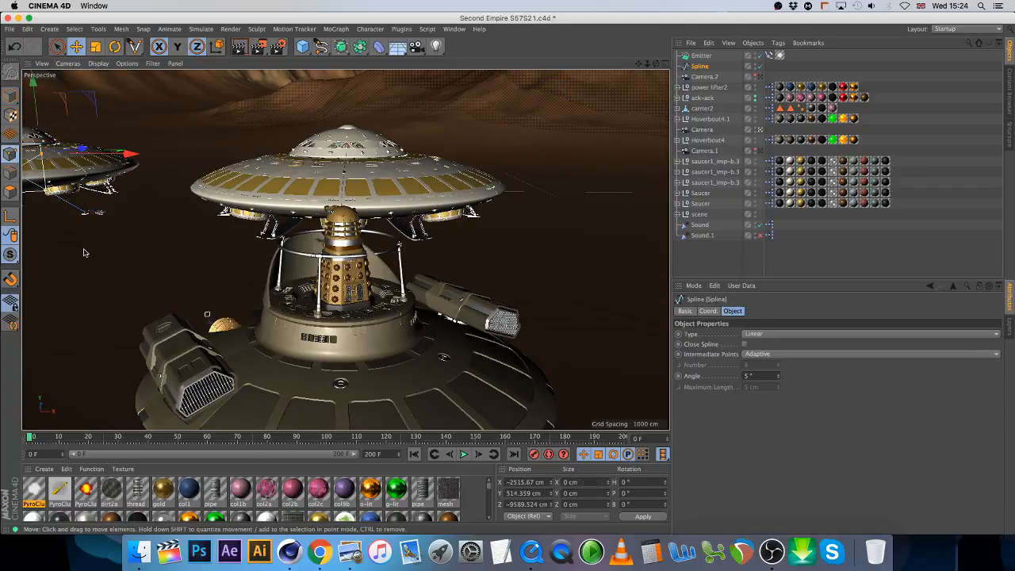
Step: Try to move the spline's far end point toward the hoverbout's gun pod, and undo both moves
click(86, 212)
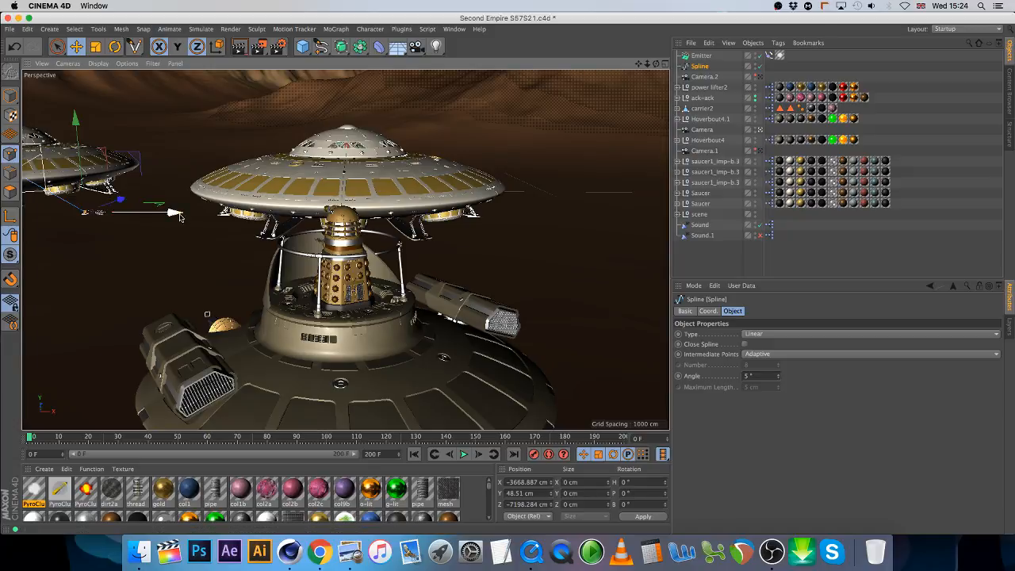
drag(239, 235, 119, 314)
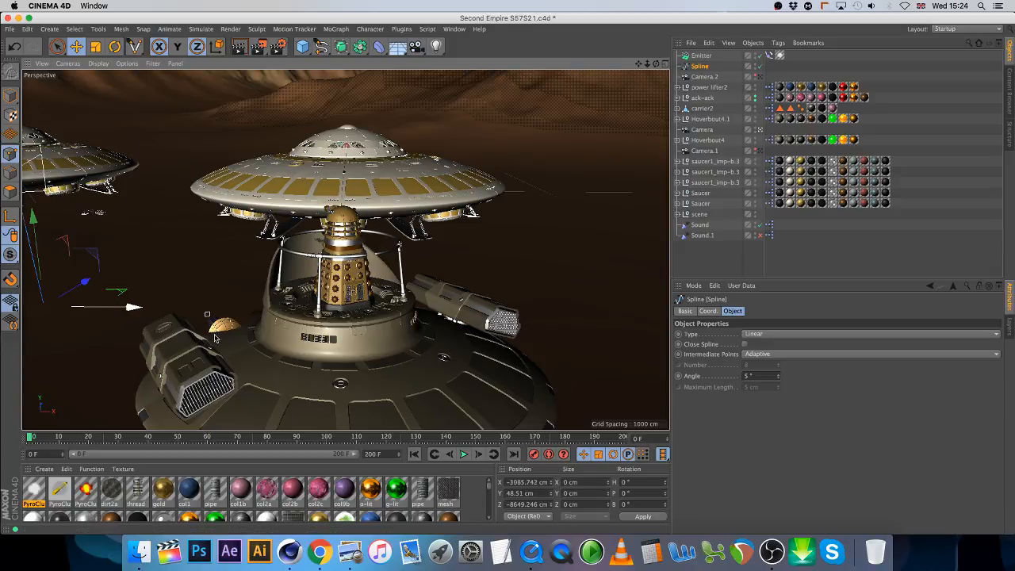
drag(214, 338, 339, 337)
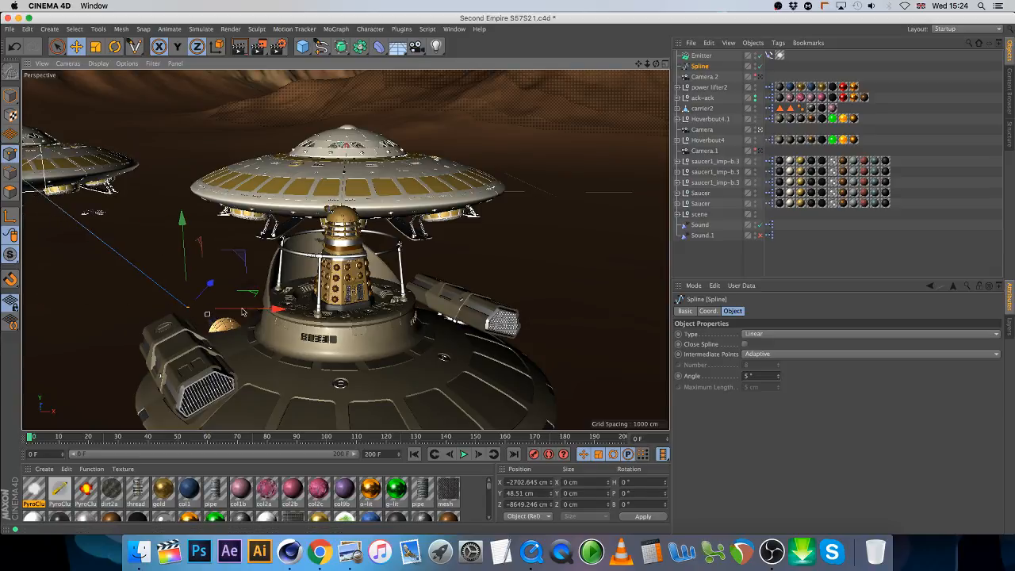
click(14, 46)
click(14, 46)
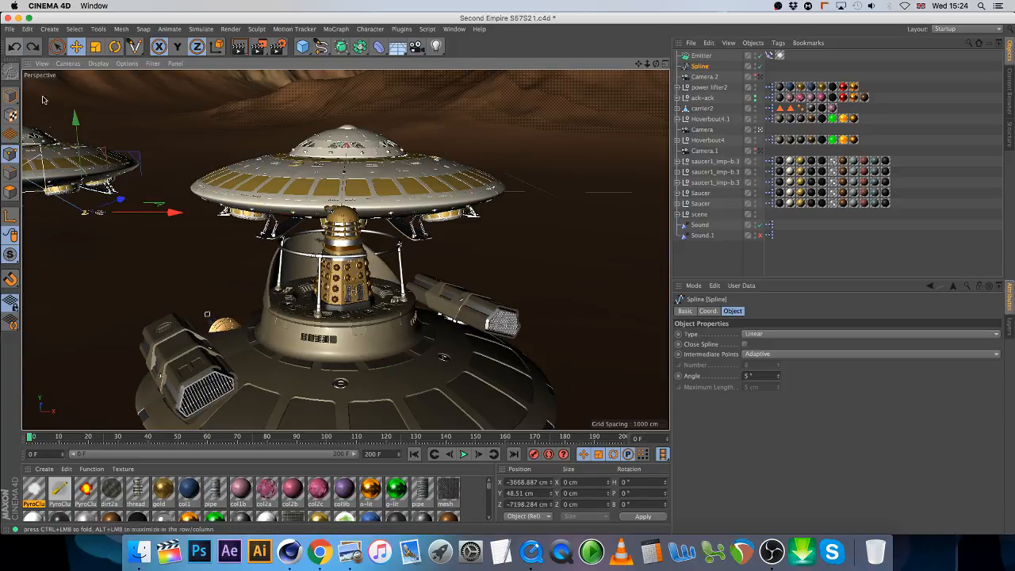
Step: In the Top view, move the spline's near end point onto the hoverbout's gun pod, at about X -2265 cm, Z -9998 cm
click(665, 64)
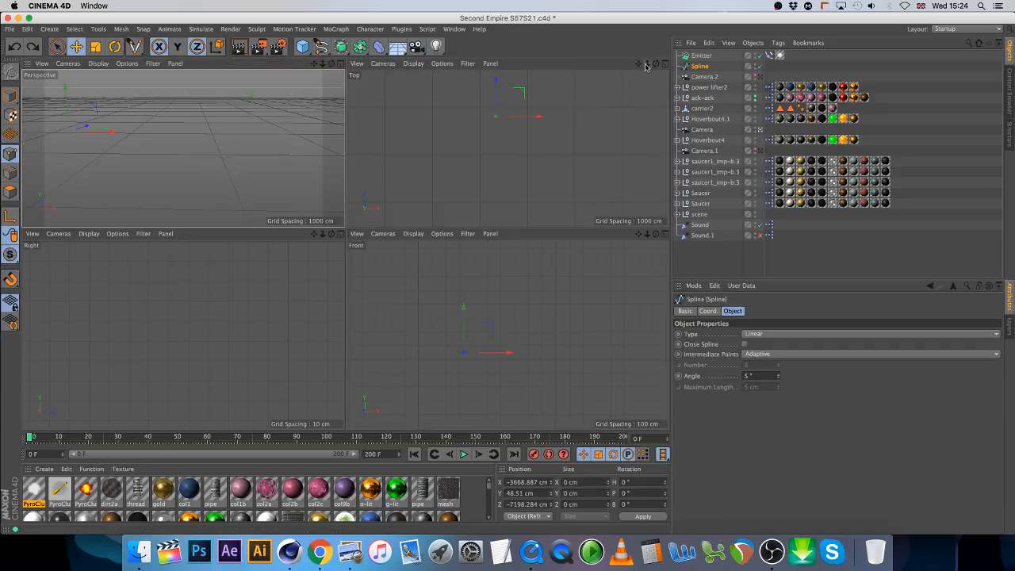
drag(638, 63, 579, 119)
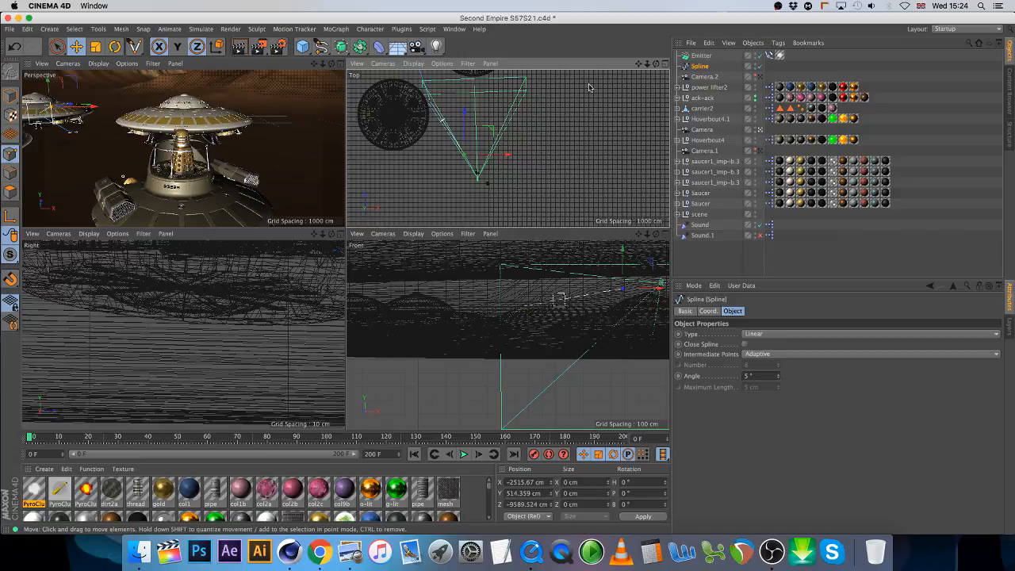
drag(647, 64, 506, 103)
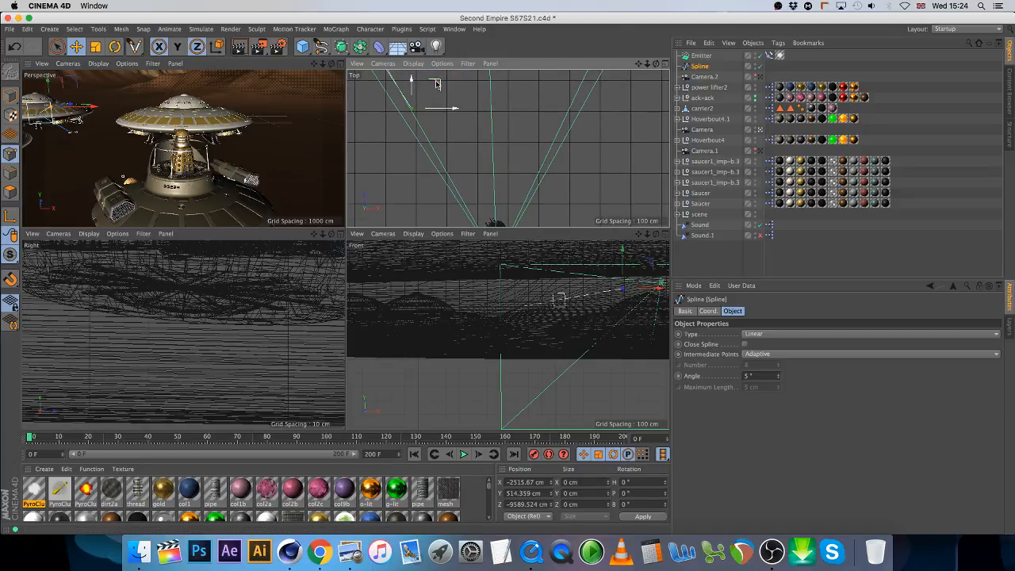
drag(440, 86, 524, 219)
drag(638, 64, 517, 143)
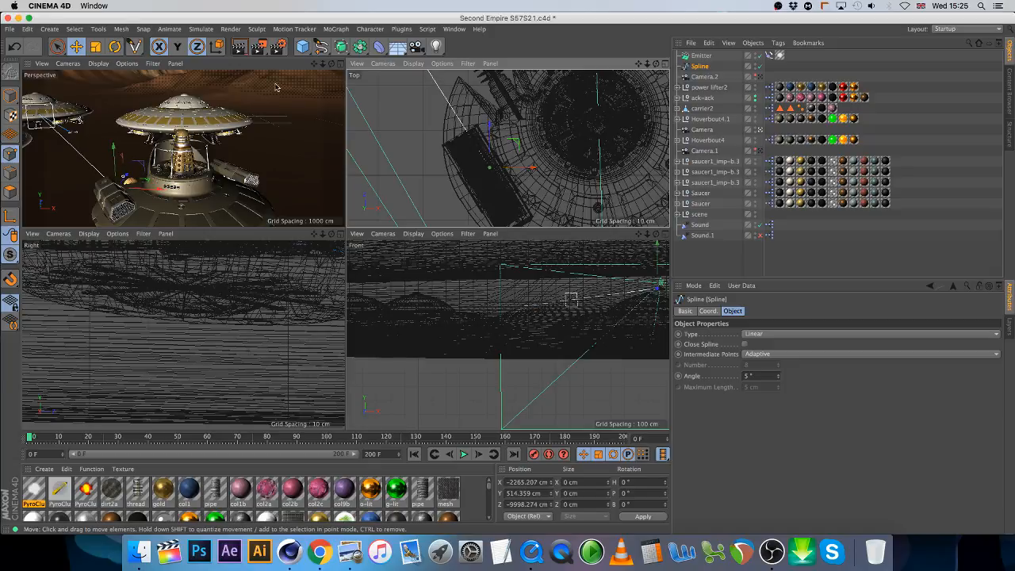
click(341, 63)
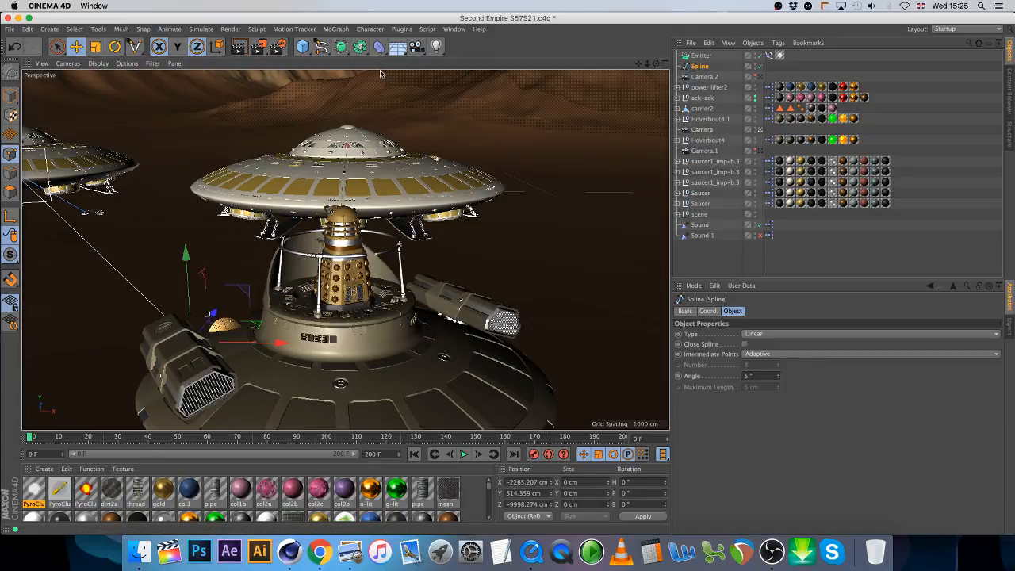
Step: Delete Camera.2 and Camera.1, and add a new camera from the current view
click(706, 78)
key(Delete)
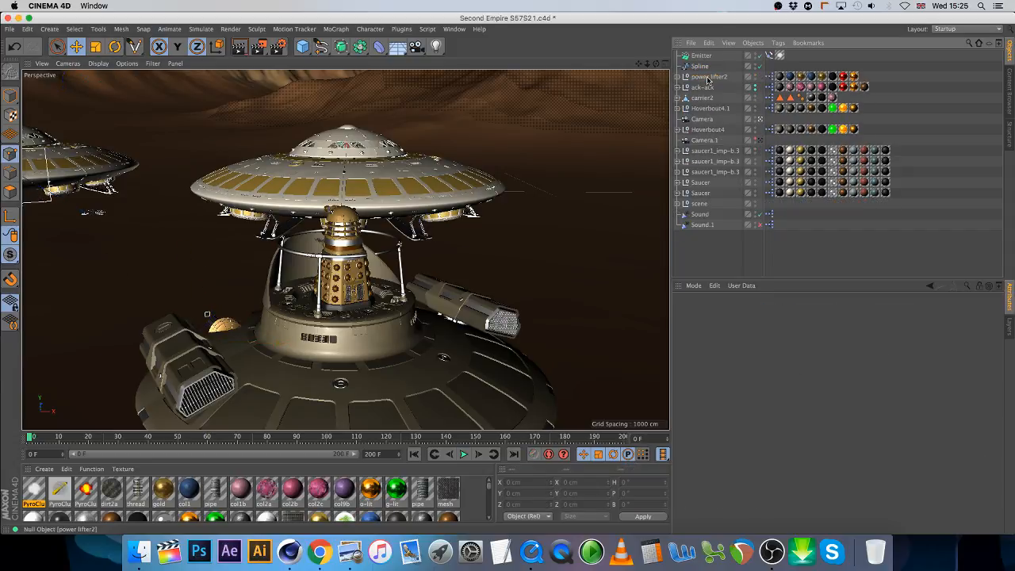
click(711, 142)
key(Delete)
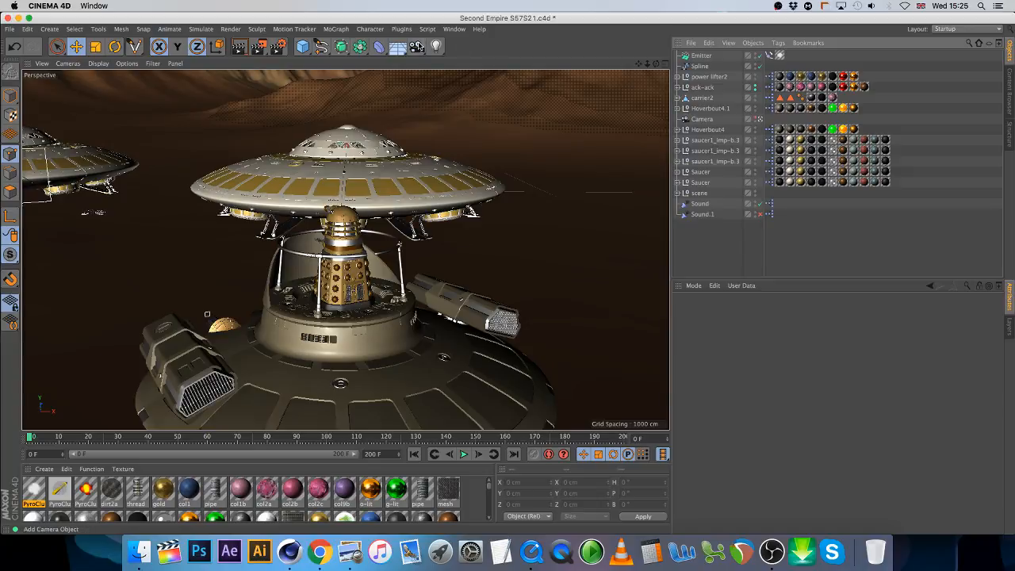
key(super+z)
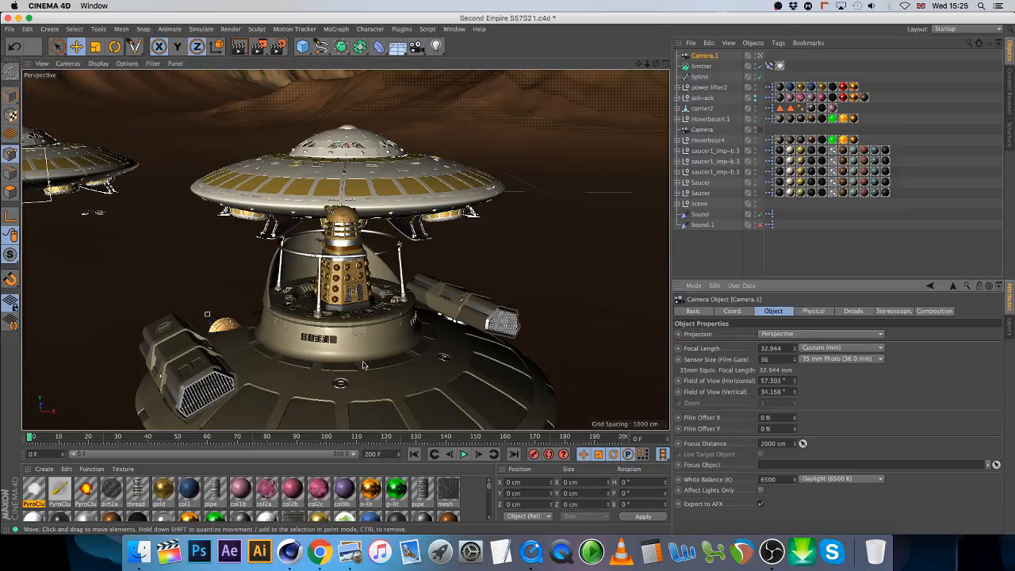
Step: Switch to model mode and inspect Hoverbout4 and the Spline from the side through Camera.1
click(9, 95)
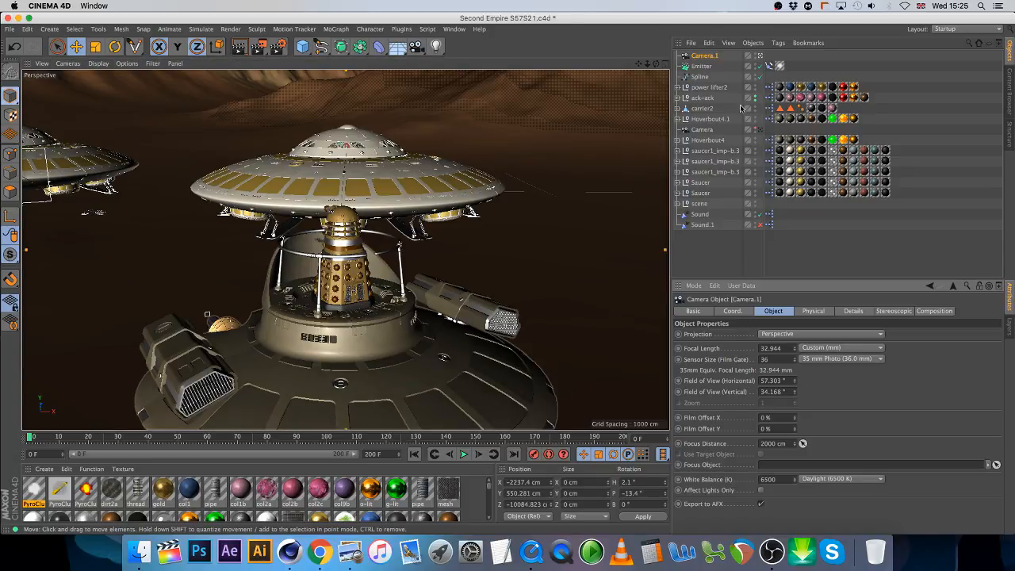
click(707, 140)
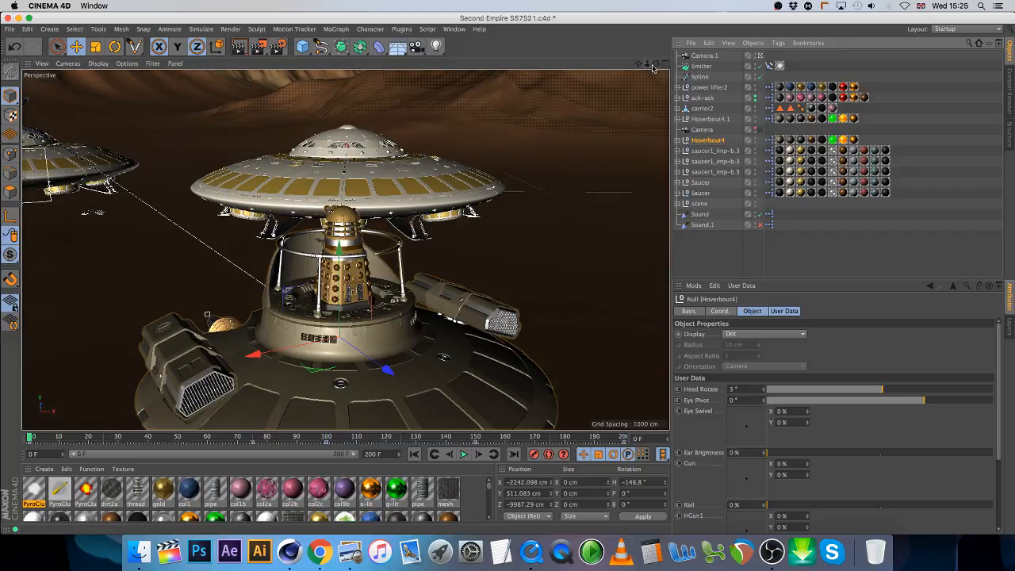
drag(656, 63, 684, 60)
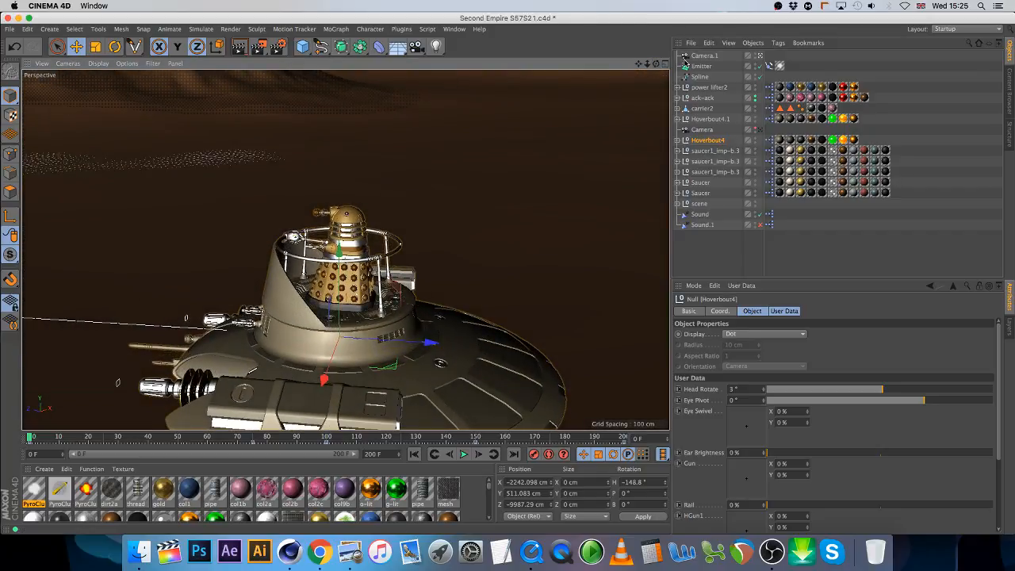
click(700, 76)
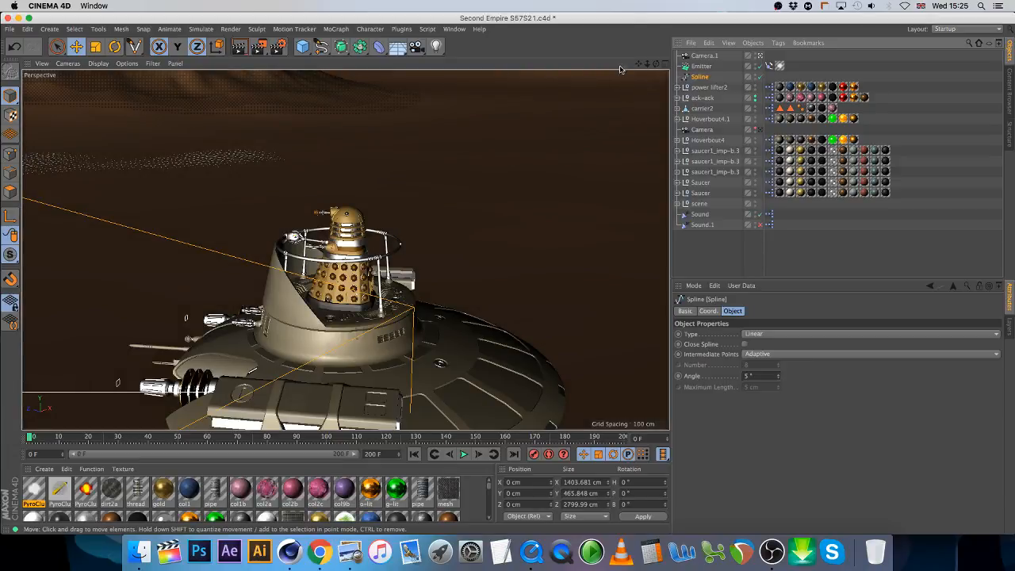
mouse_move(638, 64)
mouse_down()
mouse_move(662, 32)
mouse_move(641, 82)
mouse_move(661, 80)
mouse_move(638, 64)
mouse_up()
Step: Return to the view through the original Camera and set the Emitter's Align to Spline position to 0%
click(703, 67)
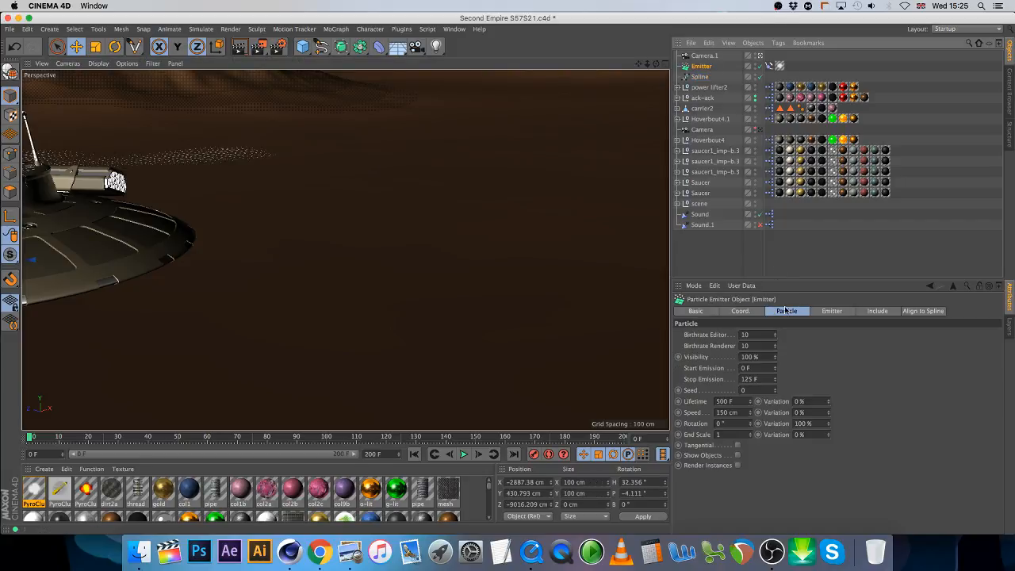
click(769, 66)
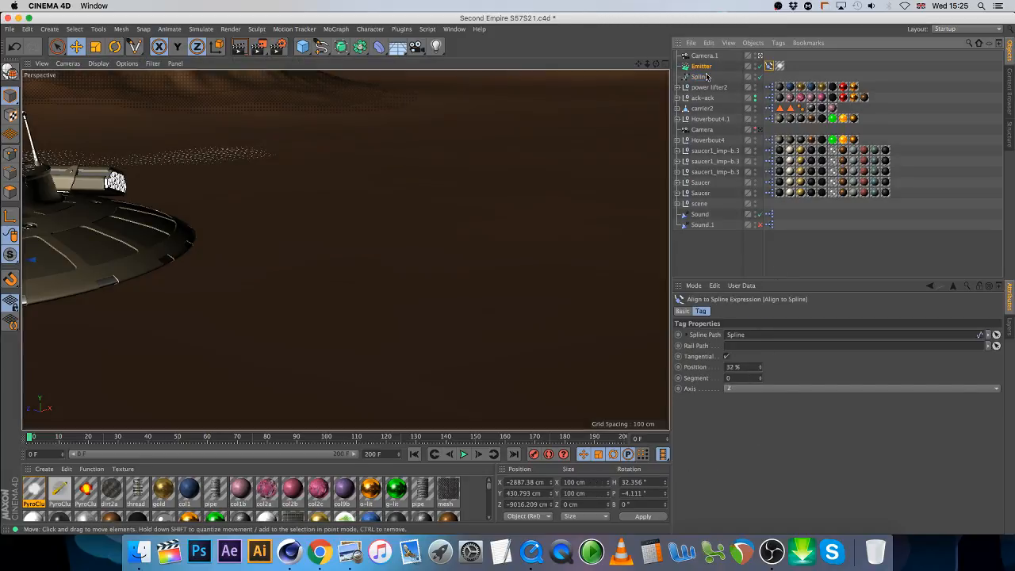
click(759, 129)
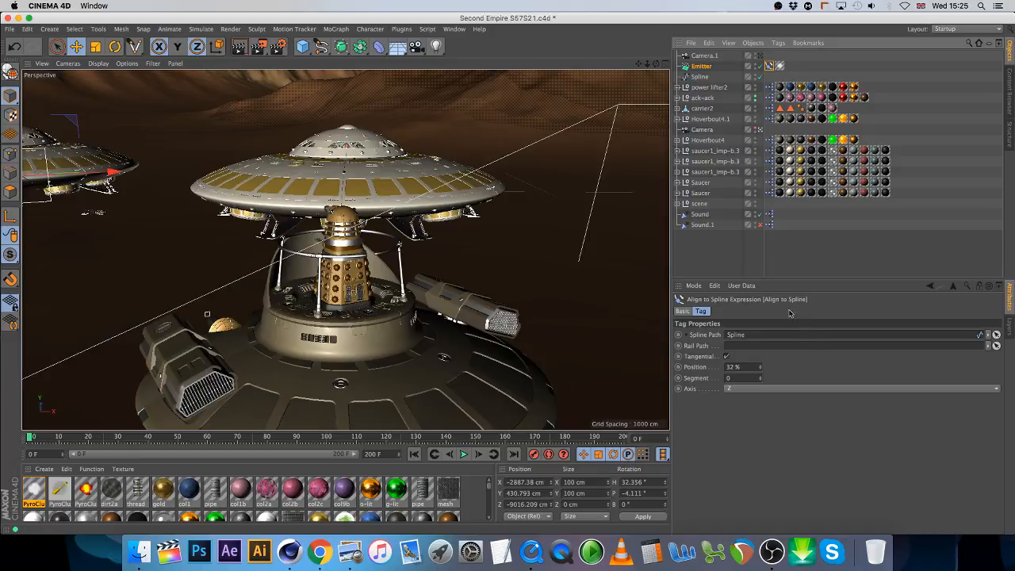
drag(744, 367, 689, 361)
text(0)
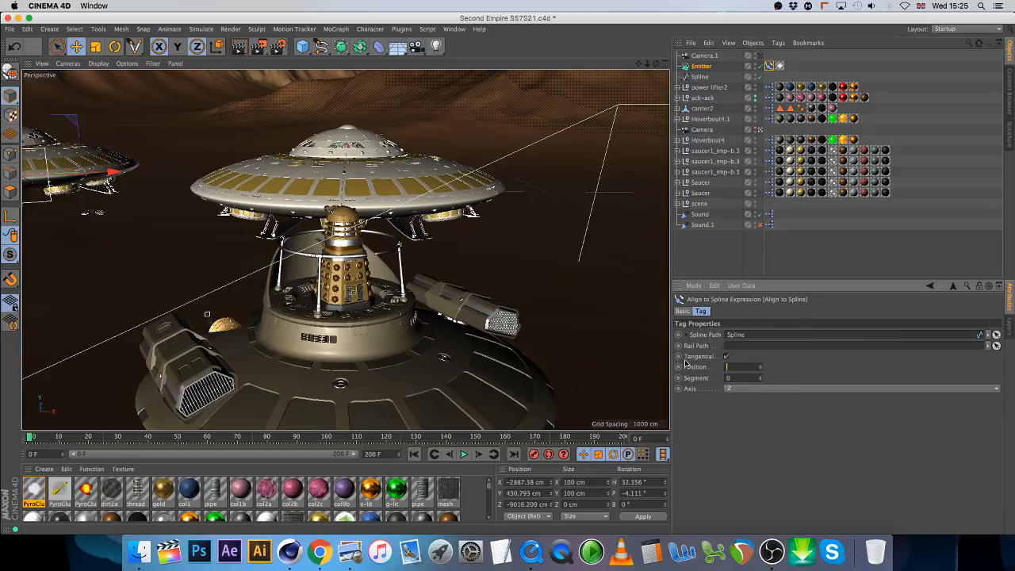
key(Return)
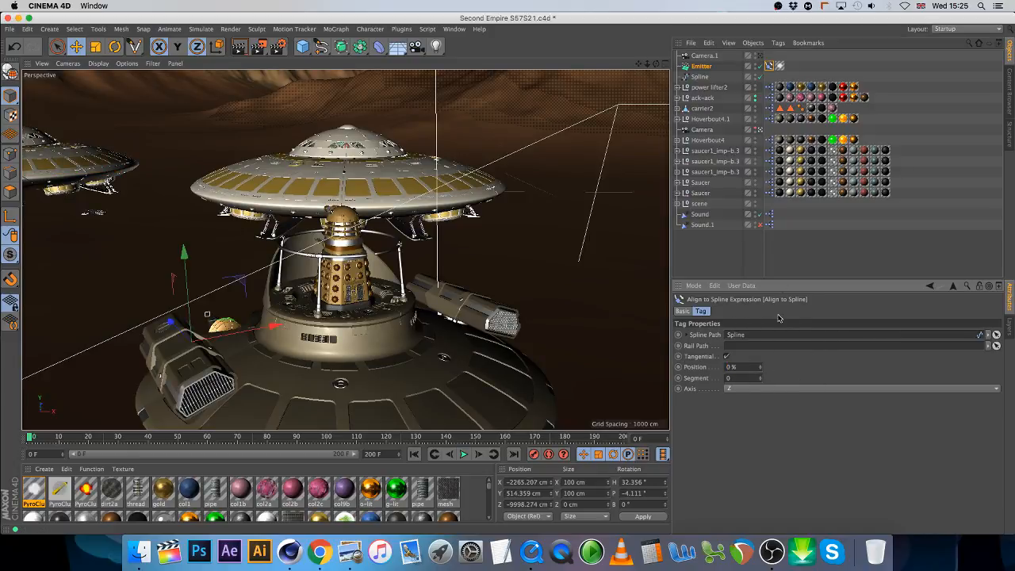
Step: Reduce the Emitter's X-Size and Y-Size to 4 cm each
click(700, 66)
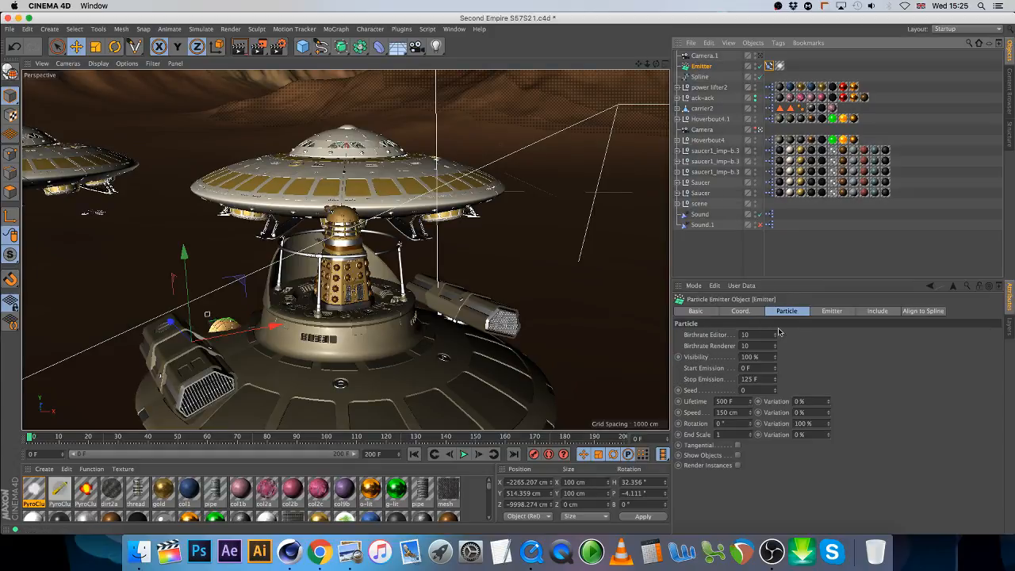
click(822, 310)
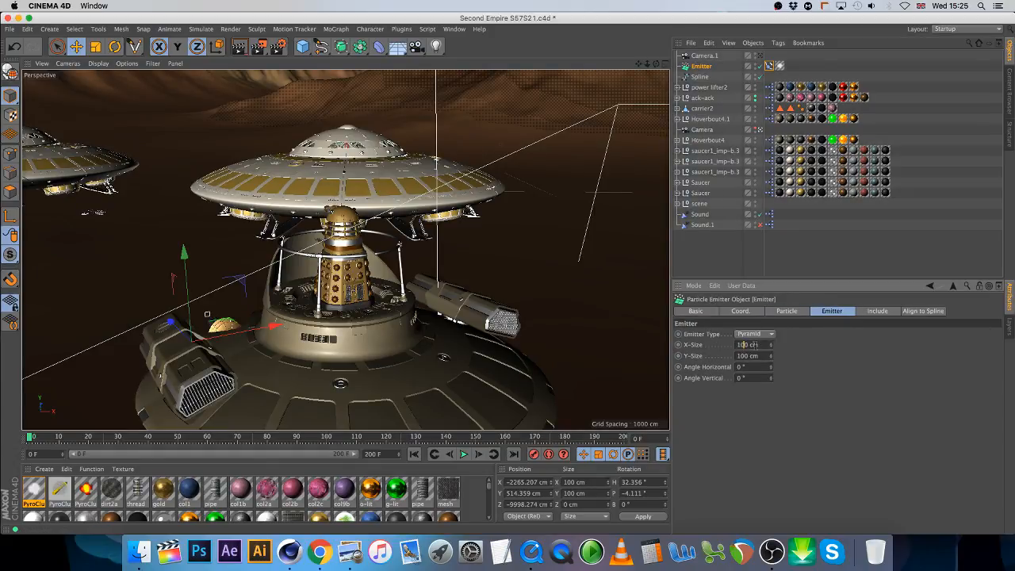
click(745, 356)
key(Return)
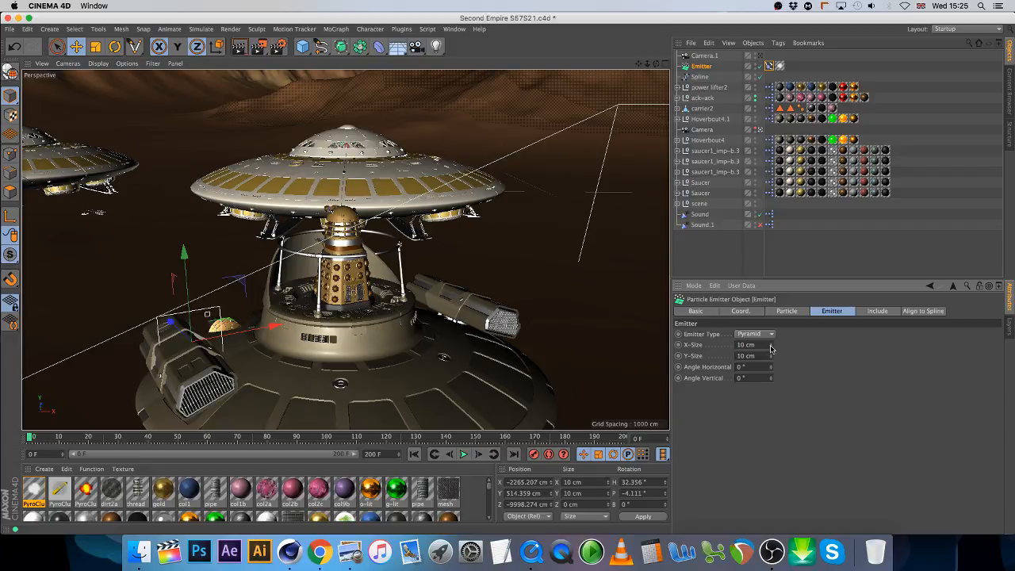
click(770, 348)
click(770, 350)
click(769, 349)
click(769, 350)
click(769, 360)
click(770, 359)
click(769, 359)
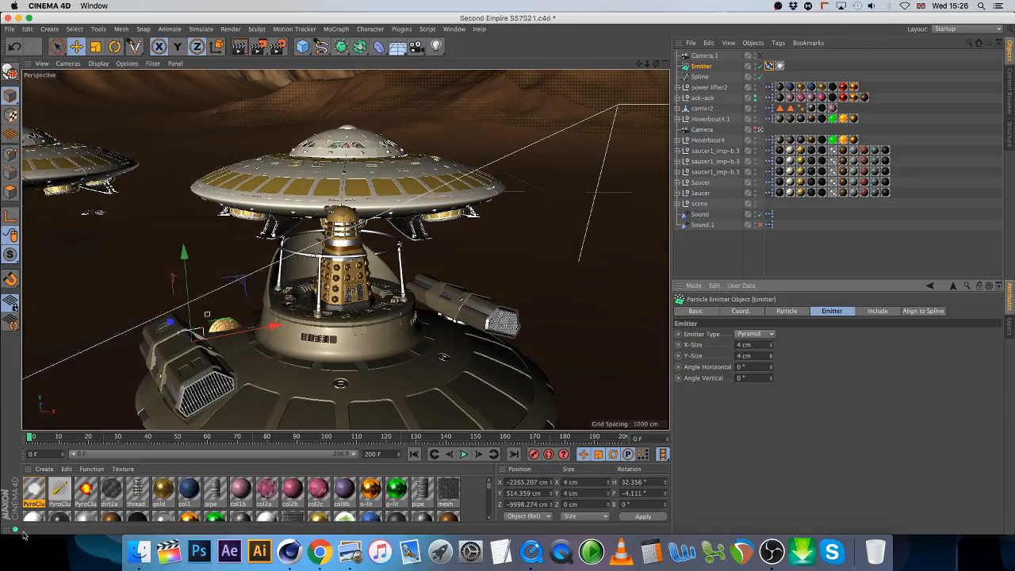
Step: Enable the shape preview of the PyroCluster.1 material and set its radius to 10 cm, checking the particles at frame 8 before returning to frame 0
click(34, 495)
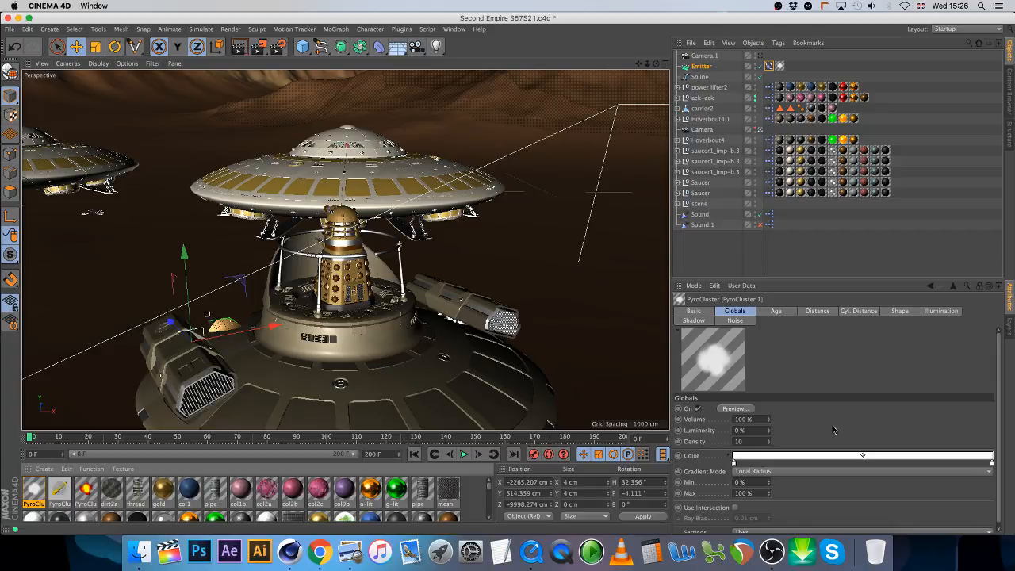
click(898, 314)
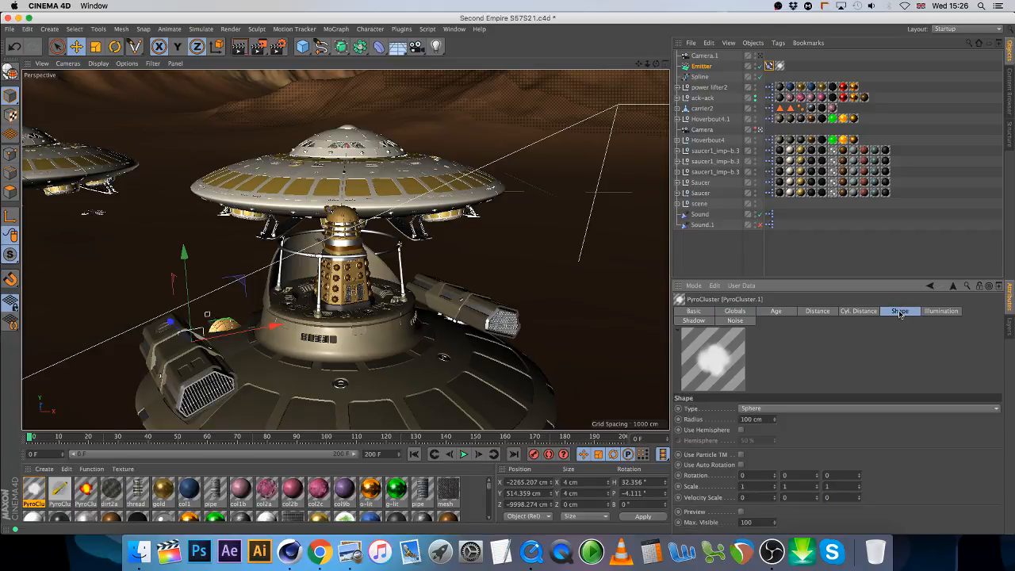
click(735, 311)
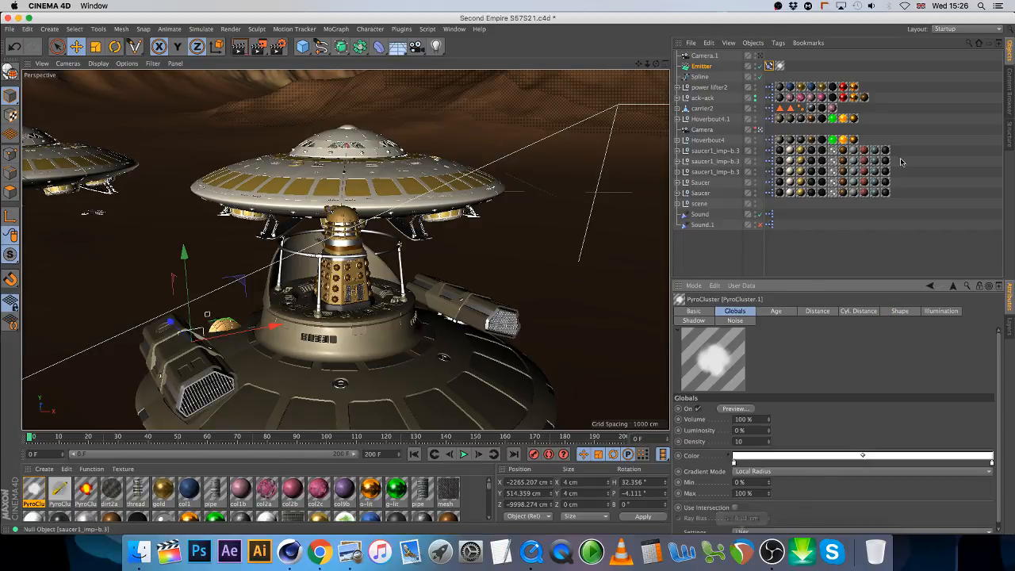
click(899, 311)
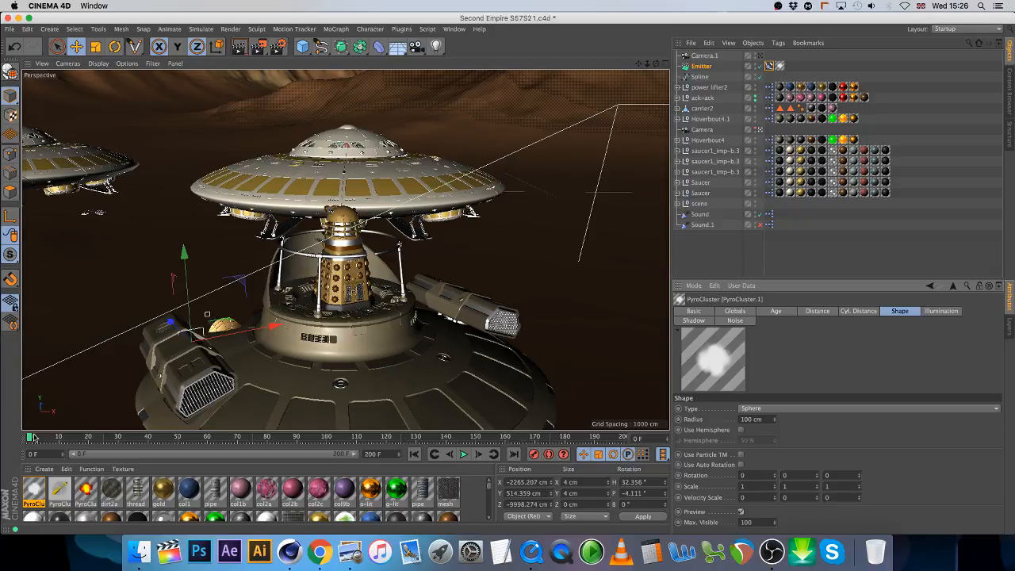
drag(40, 437, 55, 437)
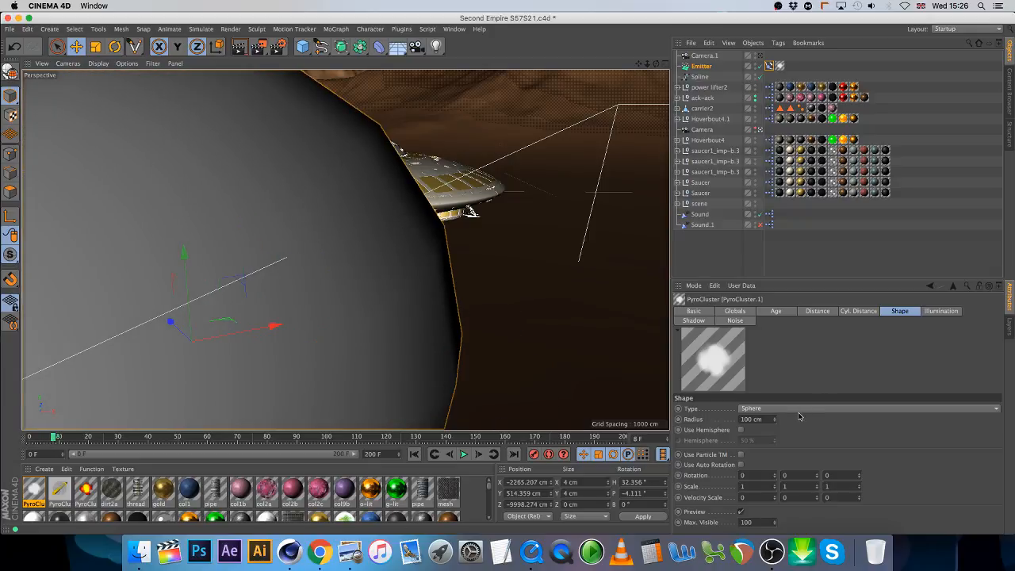
click(750, 418)
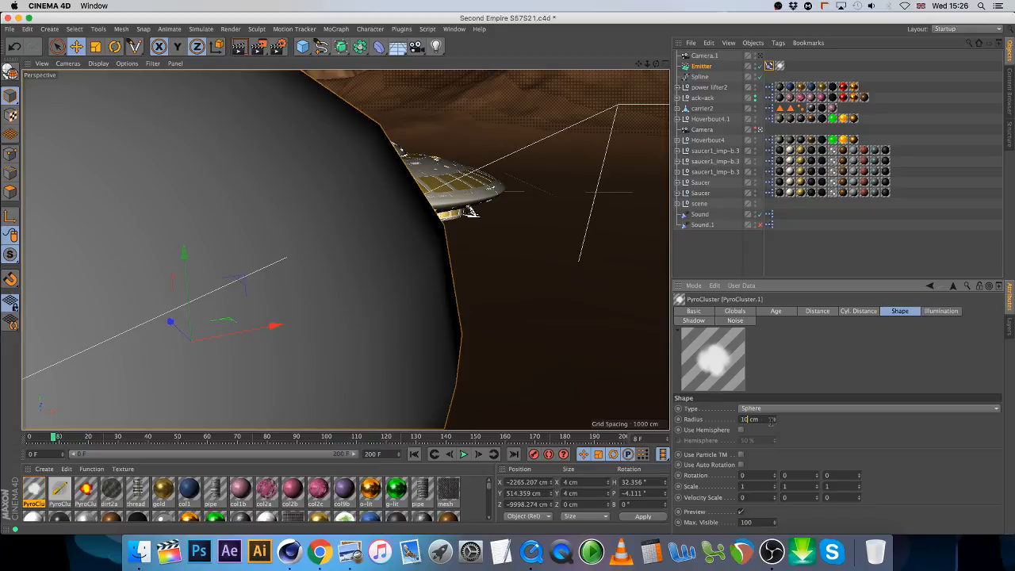
key(Return)
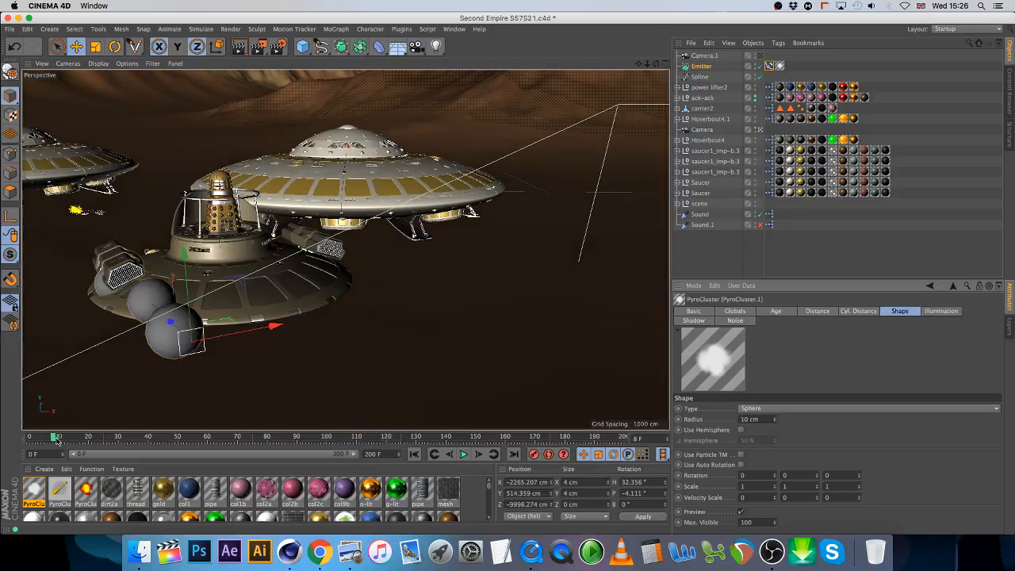
drag(56, 440, 9, 436)
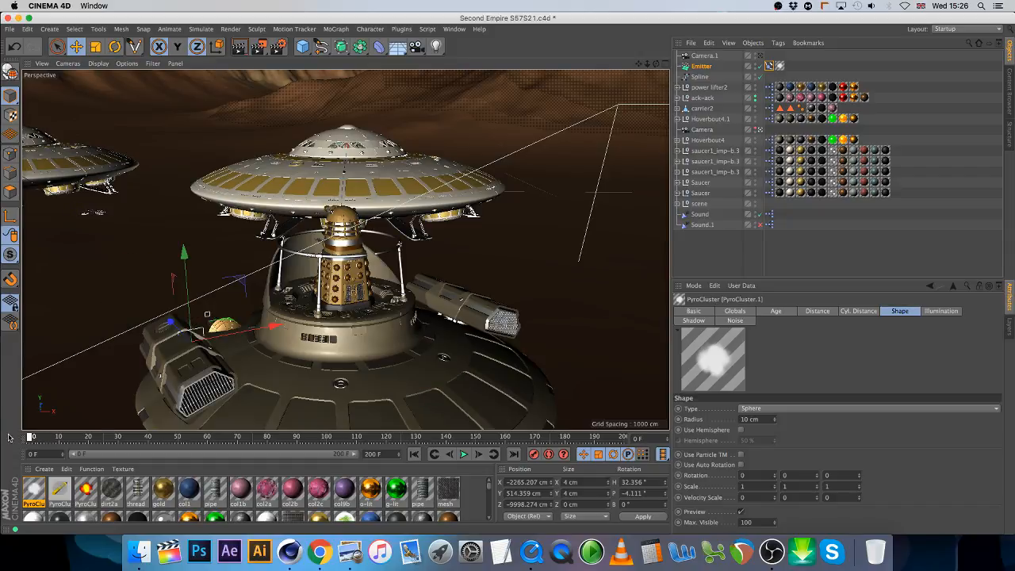
Step: Rotate the Emitter by about 1.3° with the horizontal rotation ring
click(706, 66)
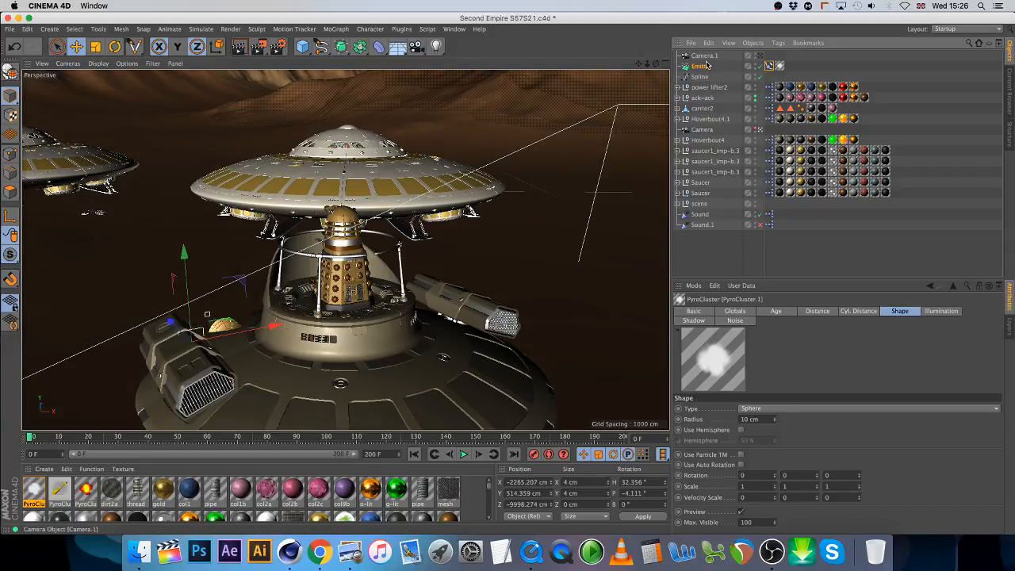
click(115, 46)
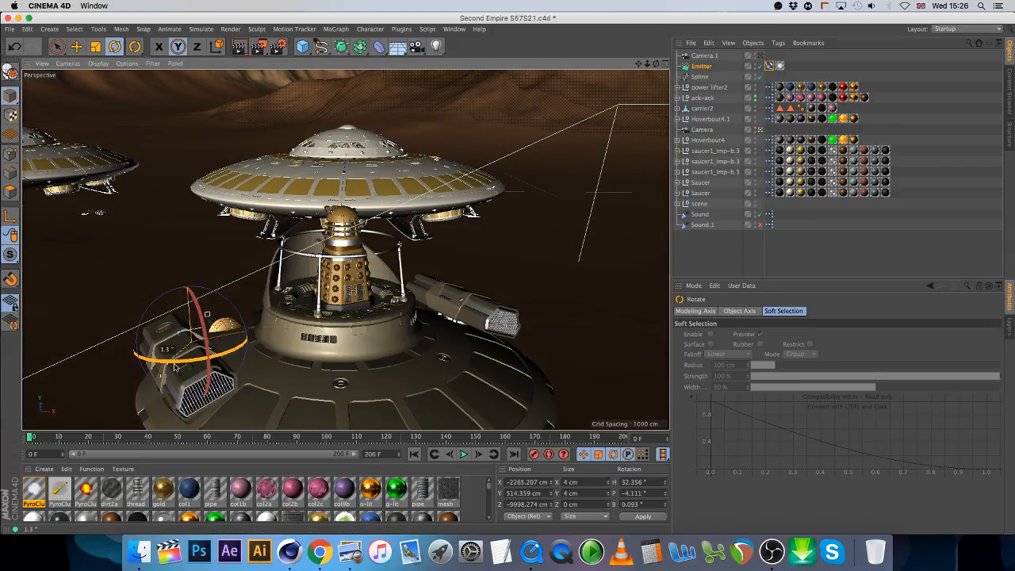
mouse_move(167, 365)
mouse_down()
mouse_move(266, 367)
mouse_move(175, 366)
mouse_up()
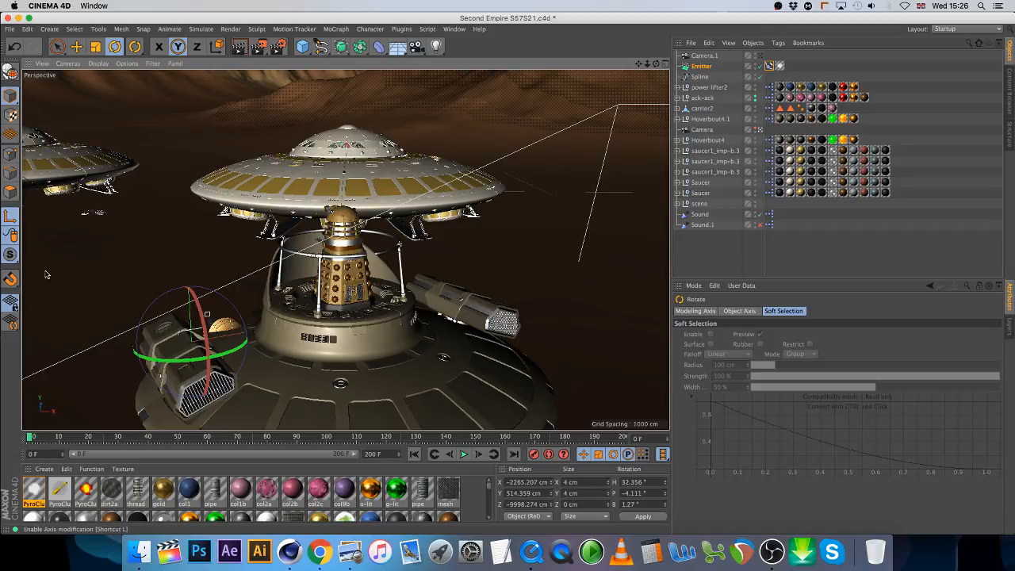
Step: Try to rotate the Emitter further in axis modification mode, undo it and restore the Y-only axis lock
drag(181, 363, 257, 343)
key(super+z)
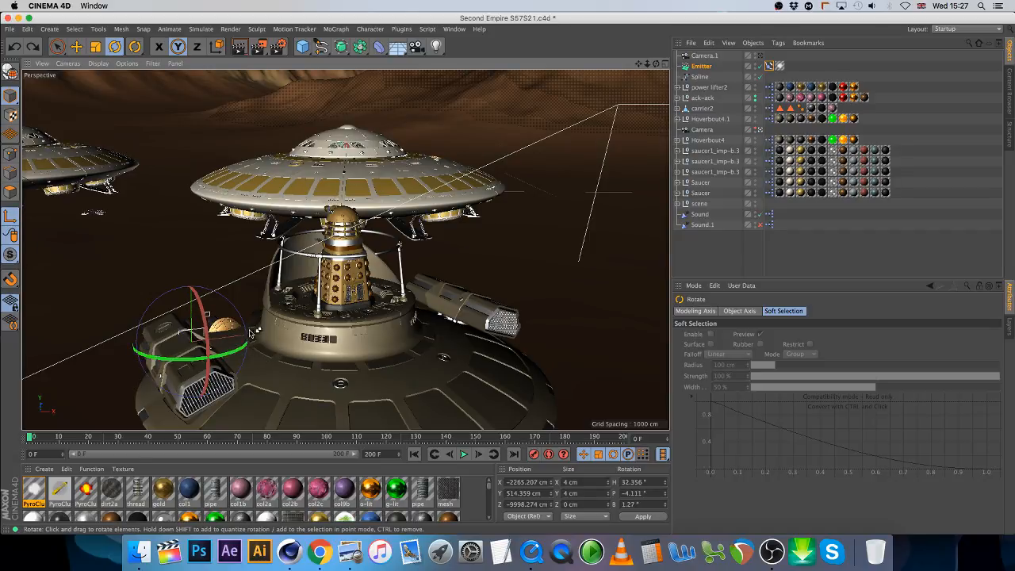
click(196, 47)
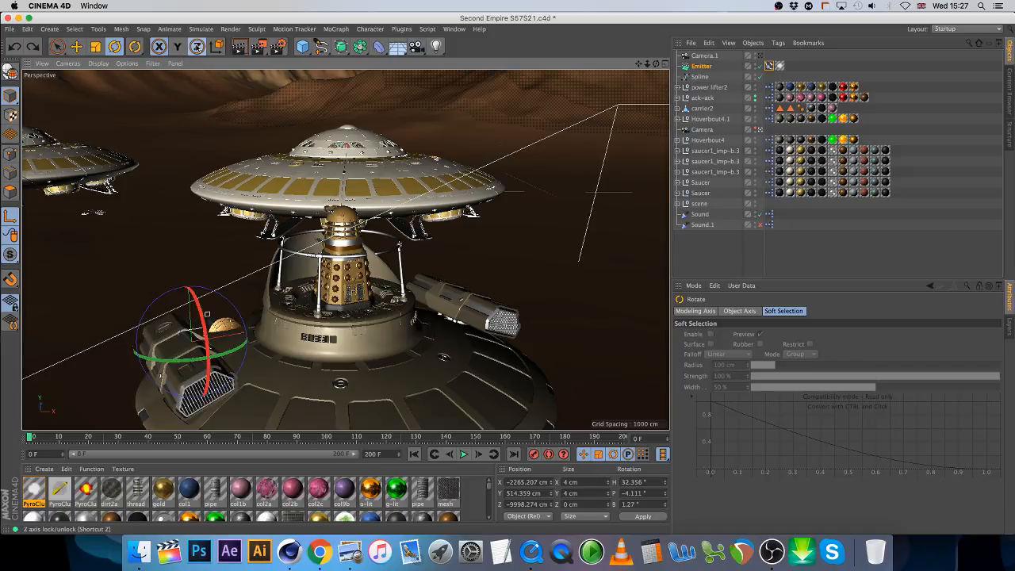
click(197, 46)
click(197, 46)
click(177, 47)
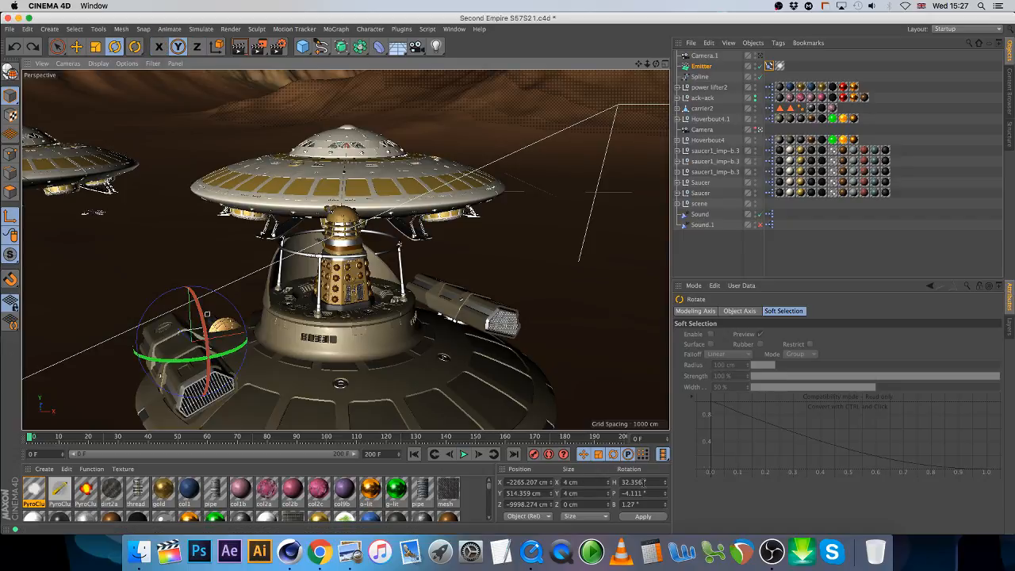
Step: Try to increase the Emitter's heading rotation by 1° and scrub back to frame 0
click(643, 481)
text(+1)
key(Return)
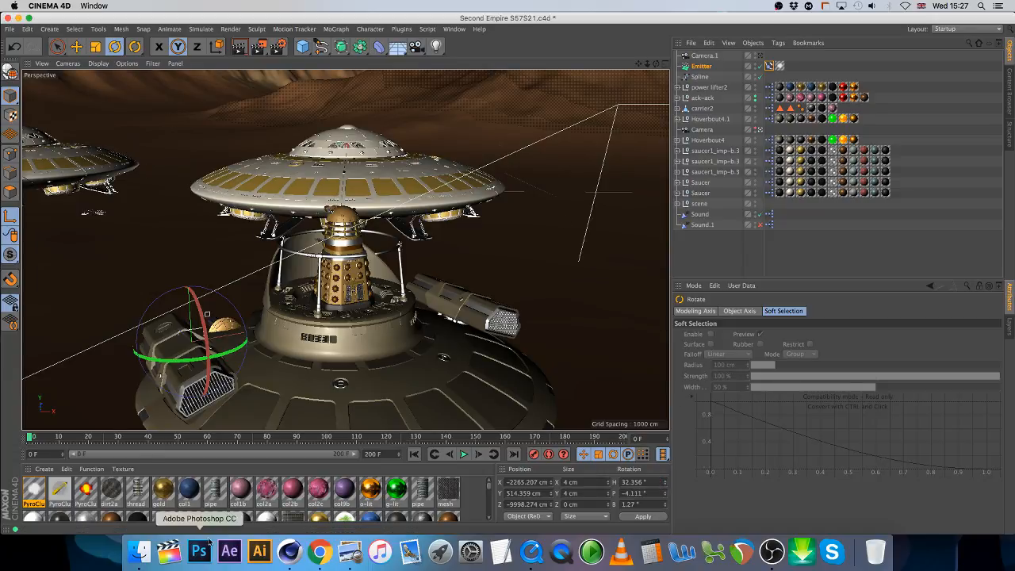
drag(57, 439, 31, 438)
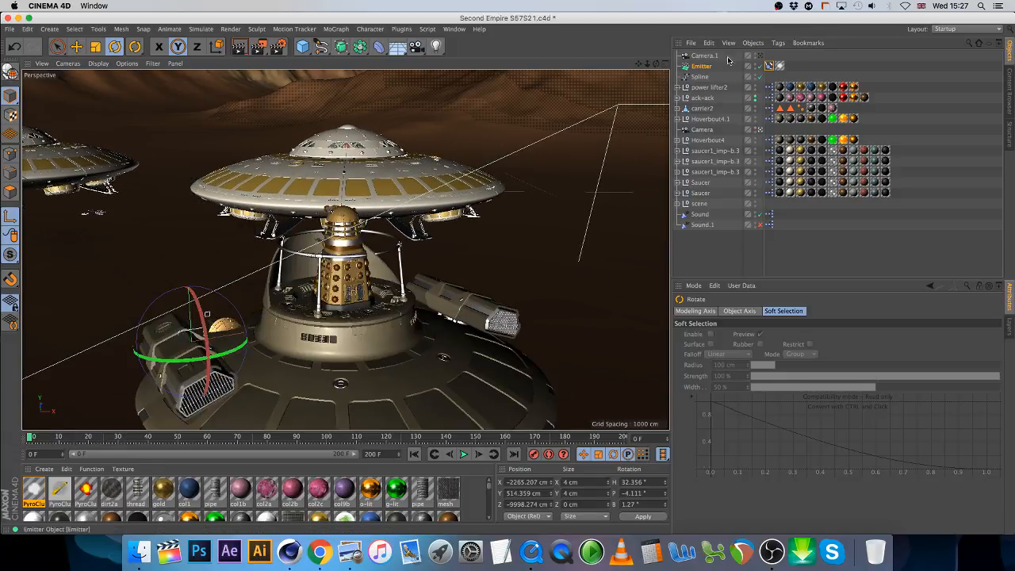
Step: Try the Emitter's Align to Spline position at 2%, return it to 0% and scrub to frame 20 to check the particles
click(769, 65)
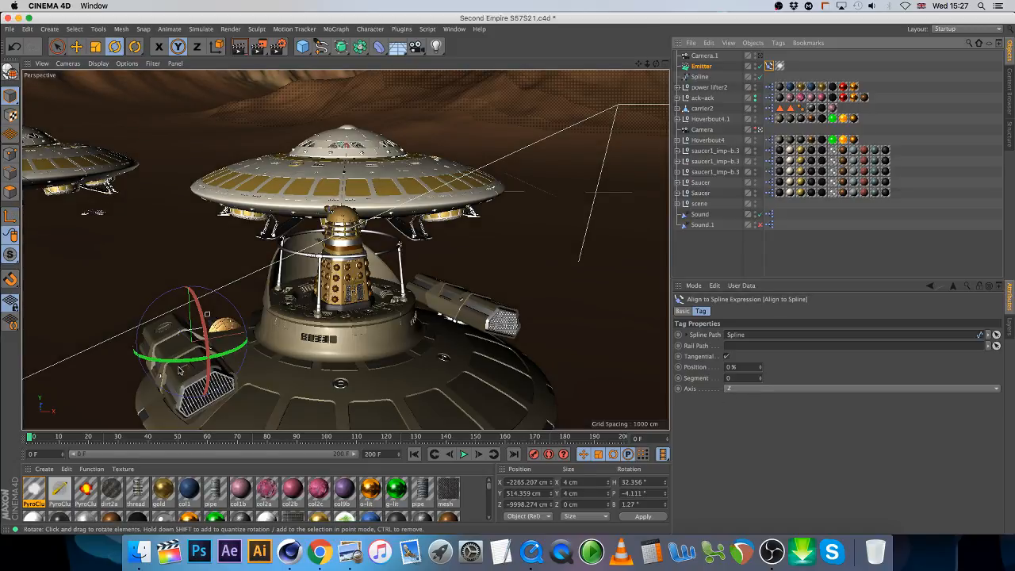
drag(169, 361, 168, 360)
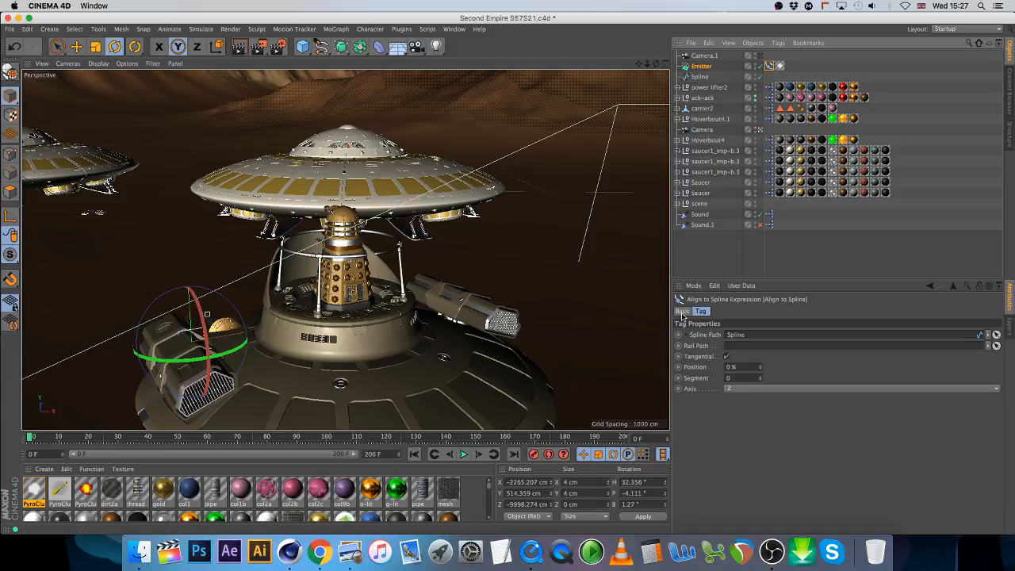
click(761, 366)
click(761, 367)
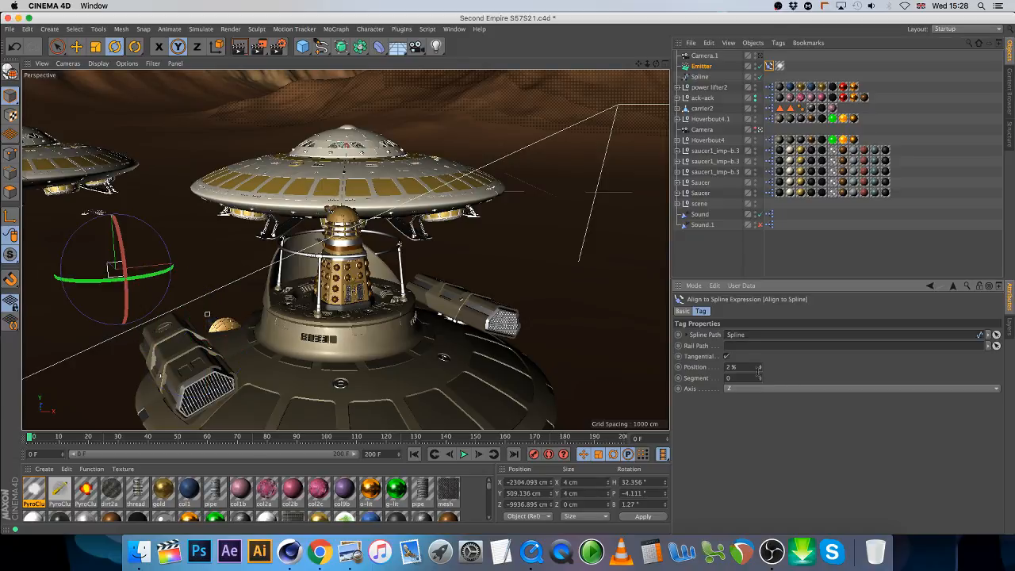
click(760, 371)
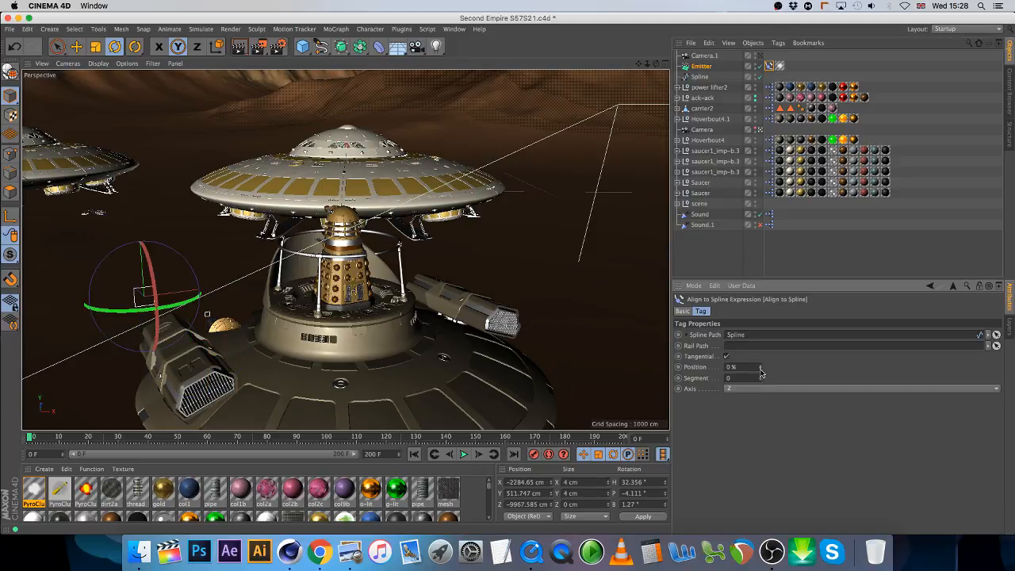
click(760, 371)
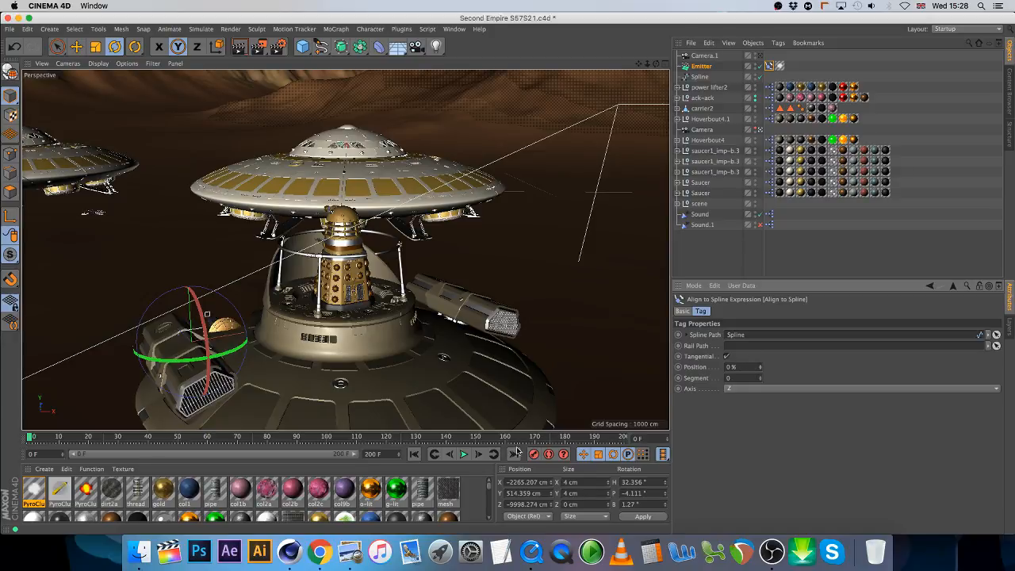
drag(45, 442, 91, 442)
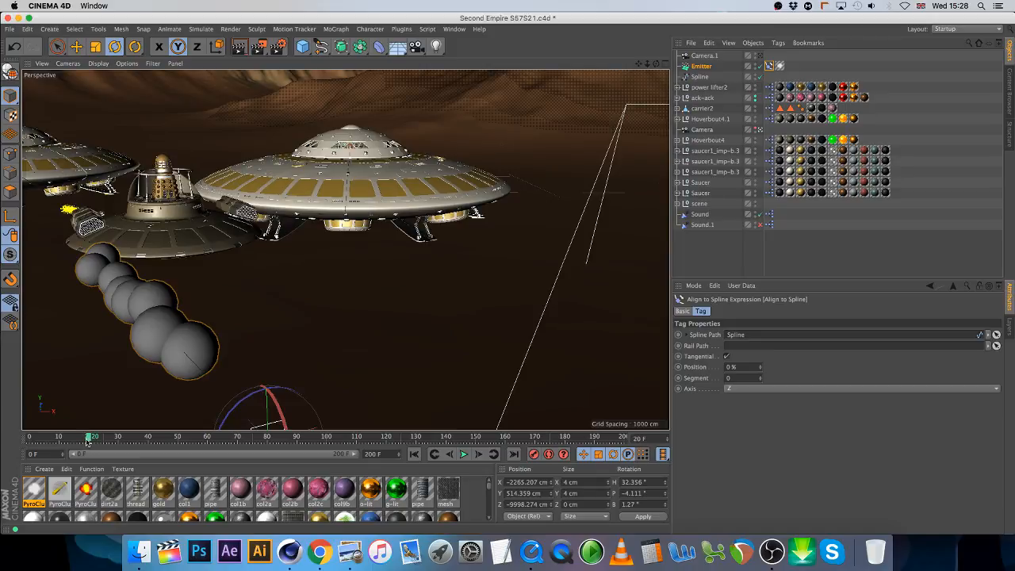
Step: Return to frame 0 and rotate the Emitter around the horizontal rotation ring to a bank of about 3.4°
click(27, 436)
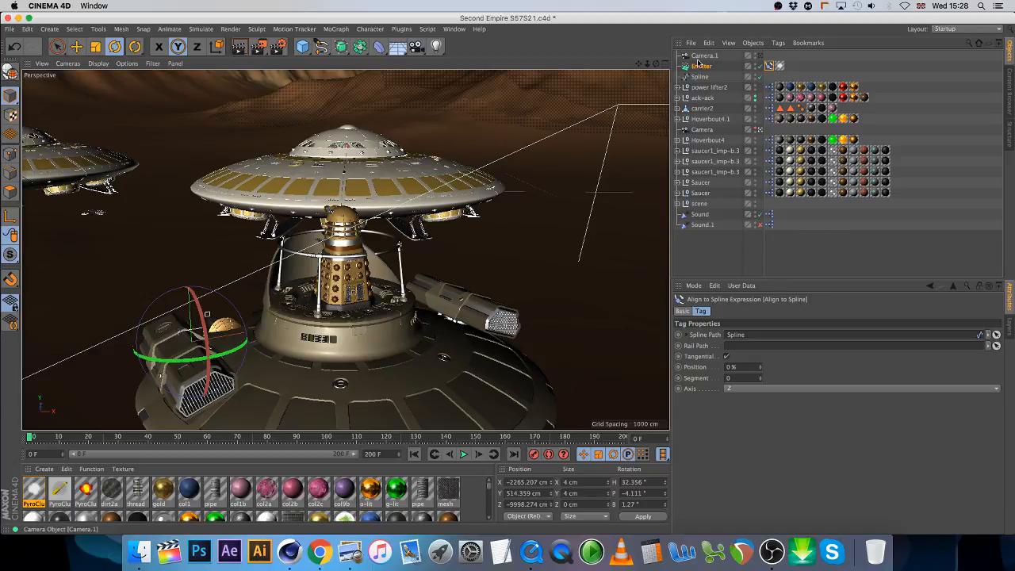
click(701, 66)
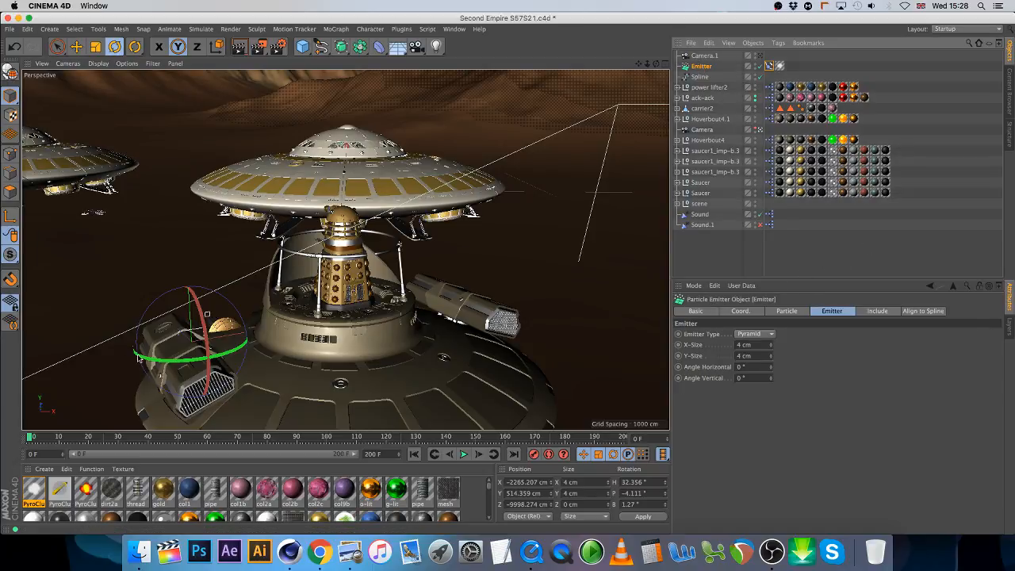
drag(156, 360, 366, 340)
drag(218, 219, 52, 381)
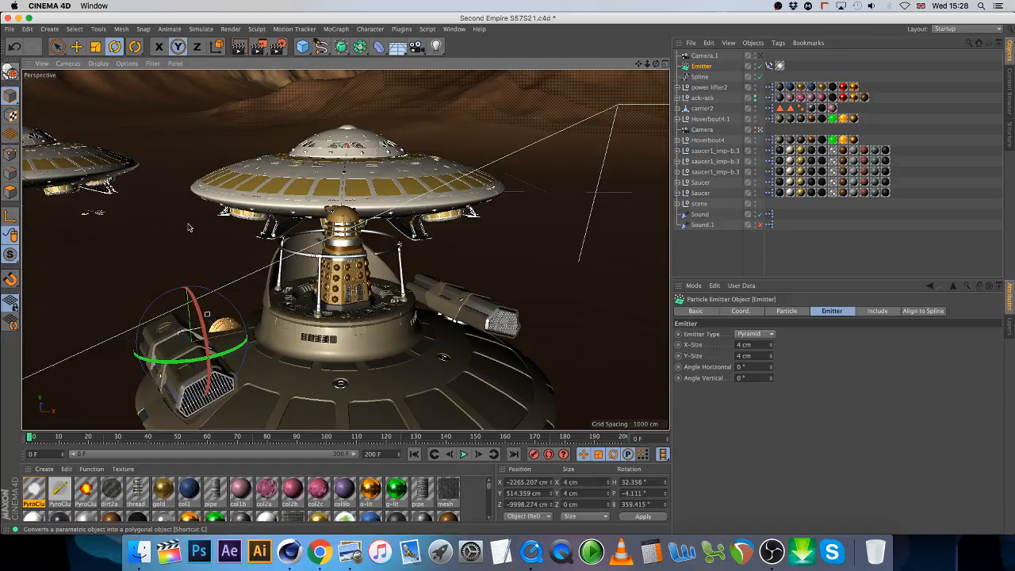
drag(163, 366, 283, 374)
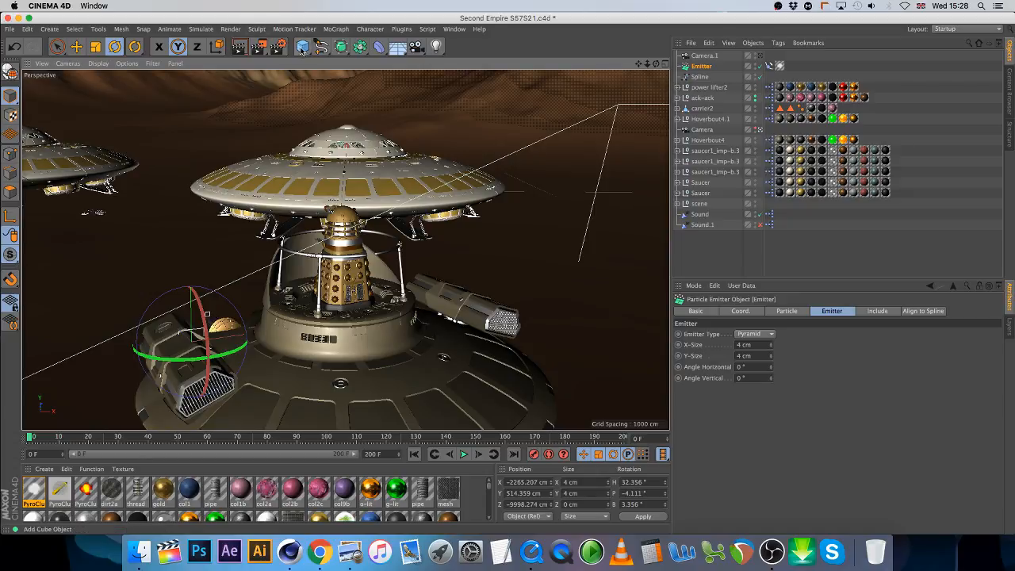
Step: Add a Null object, nest the Emitter under it at the gun, and take the Align to Spline tag off the Emitter
drag(302, 50, 343, 73)
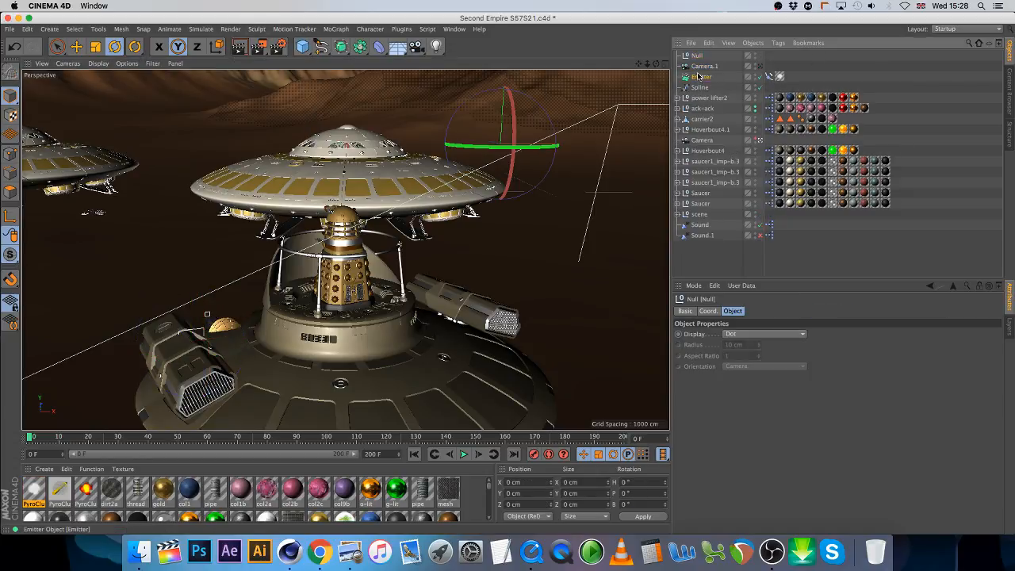
drag(697, 76, 782, 68)
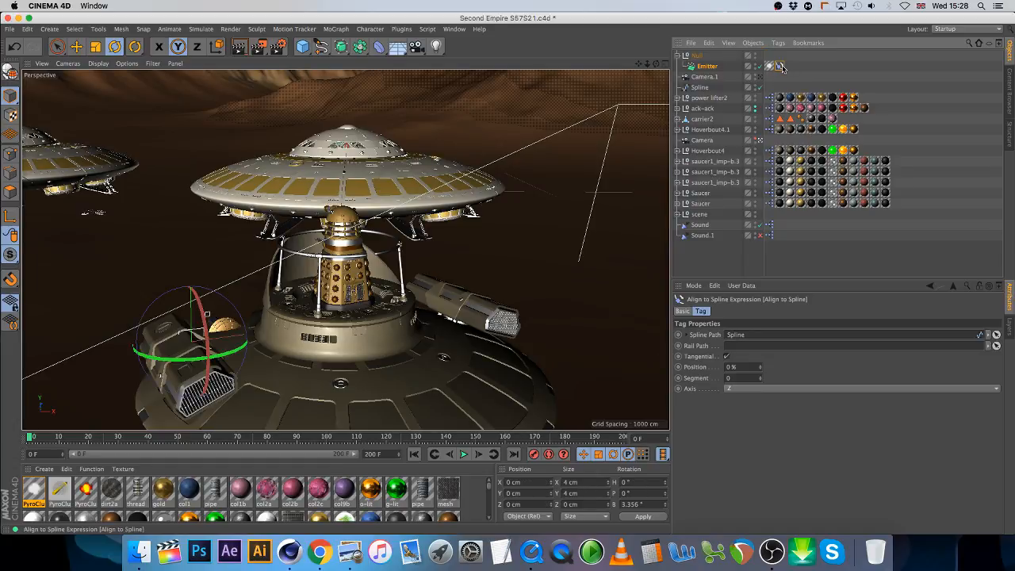
click(697, 55)
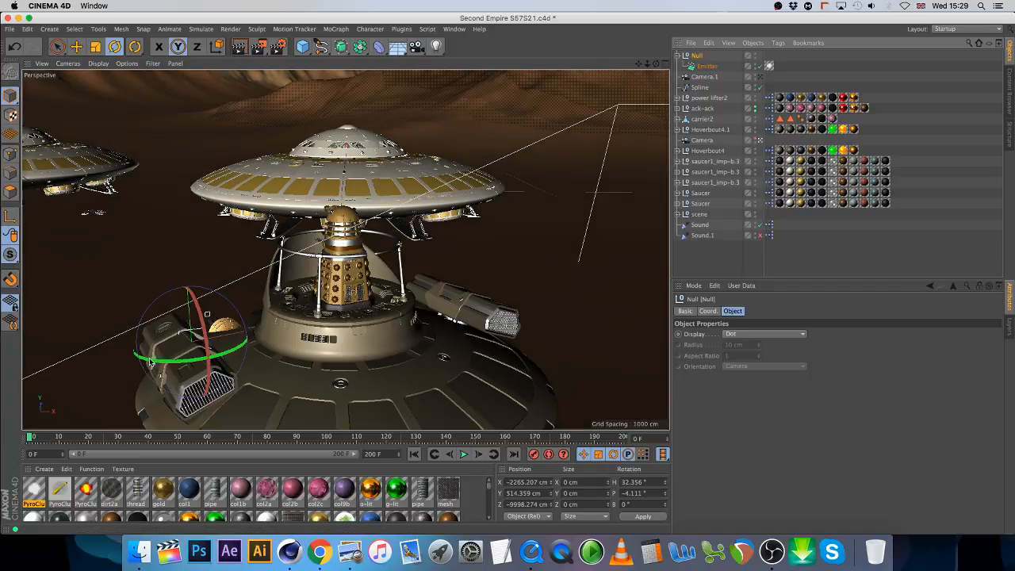
Step: Try a freehand rotation of the Null, undo it, and increase the Null's heading by 180°
drag(151, 363, 287, 361)
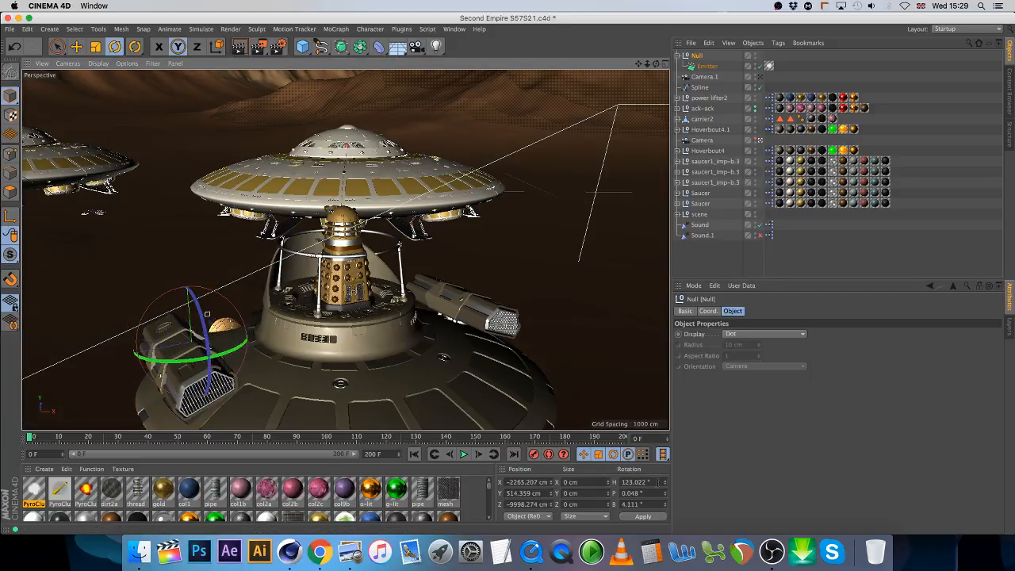
key(super+z)
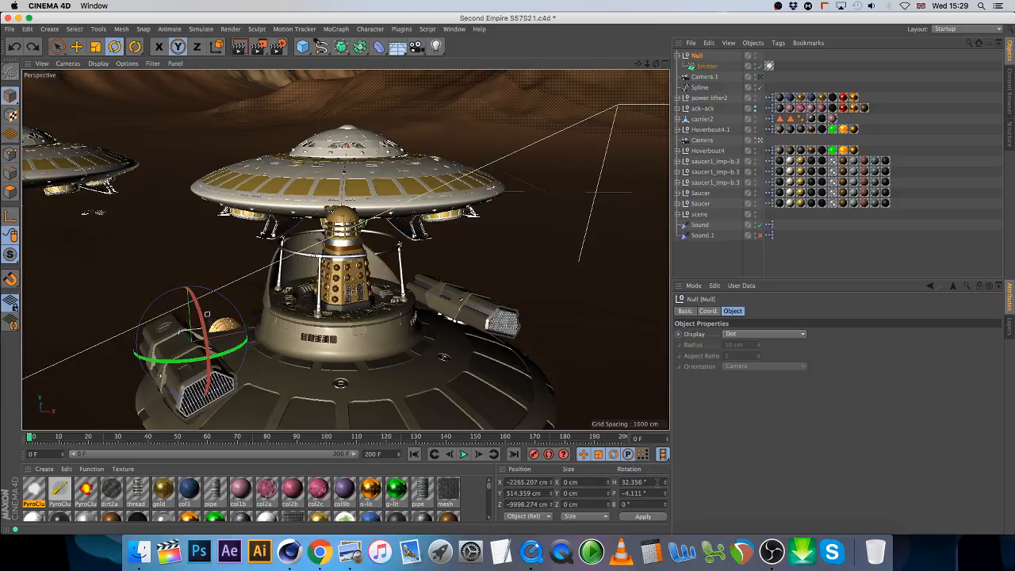
click(654, 481)
text(+180)
key(Return)
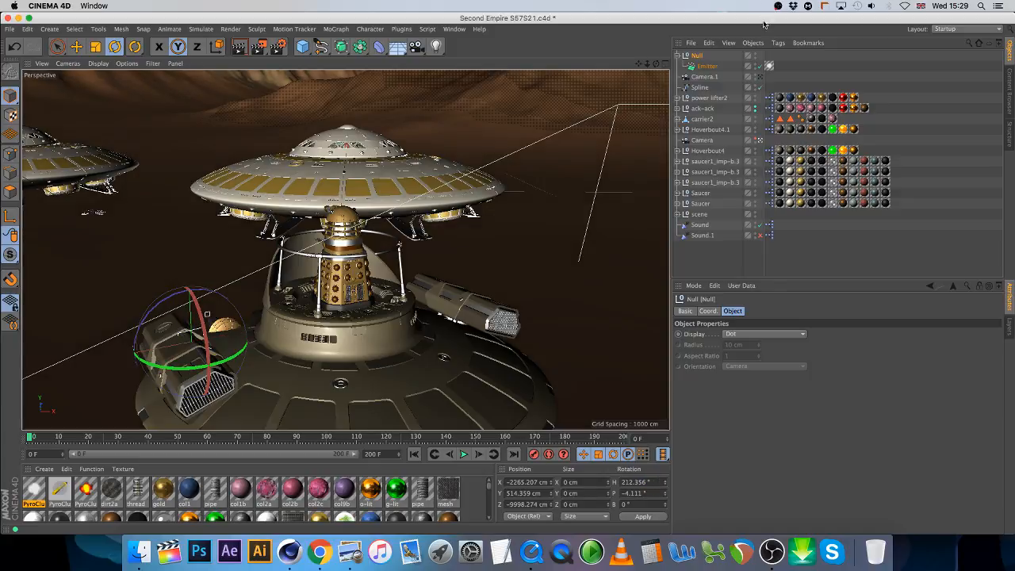
Step: Give the Null an Align to Spline tag with Spline as its path and Tangential enabled, and scrub the opening frames to check it
click(778, 43)
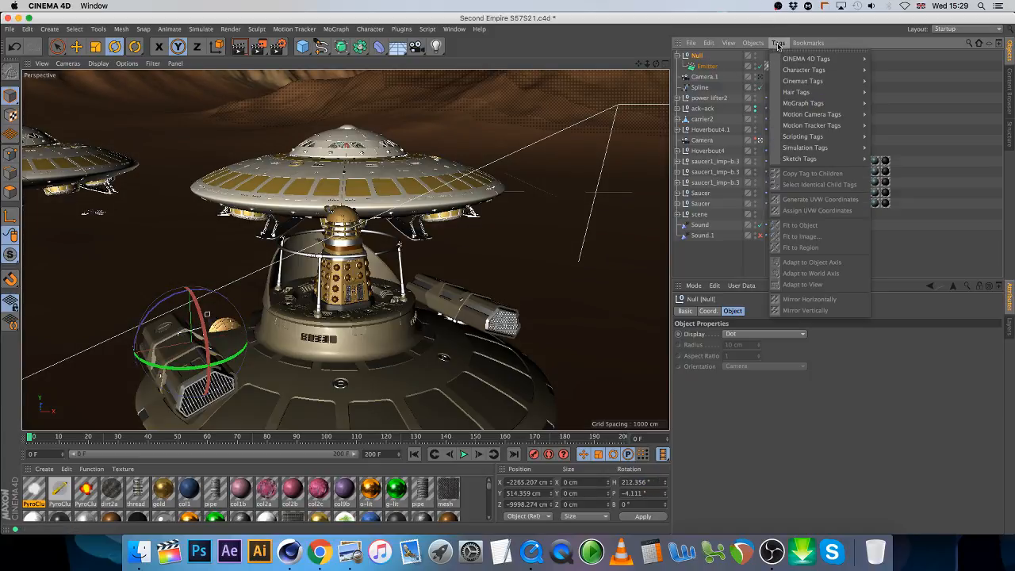
mouse_move(821, 73)
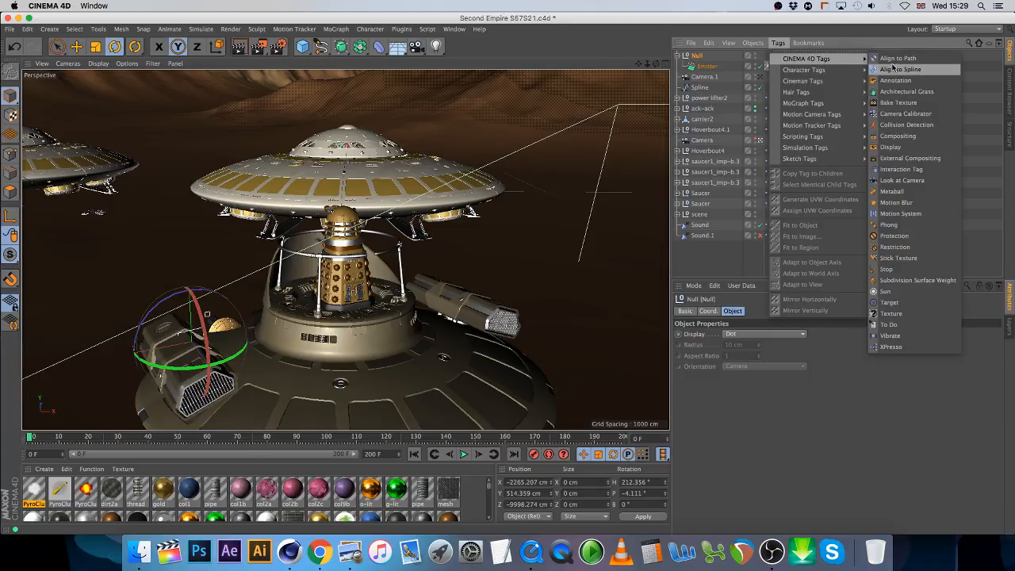
click(893, 69)
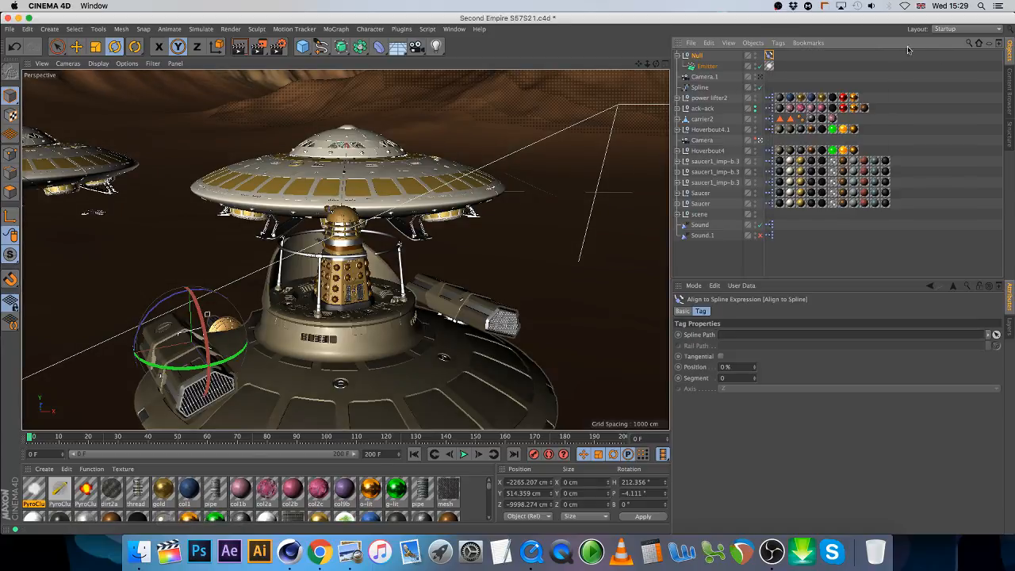
drag(701, 88, 751, 333)
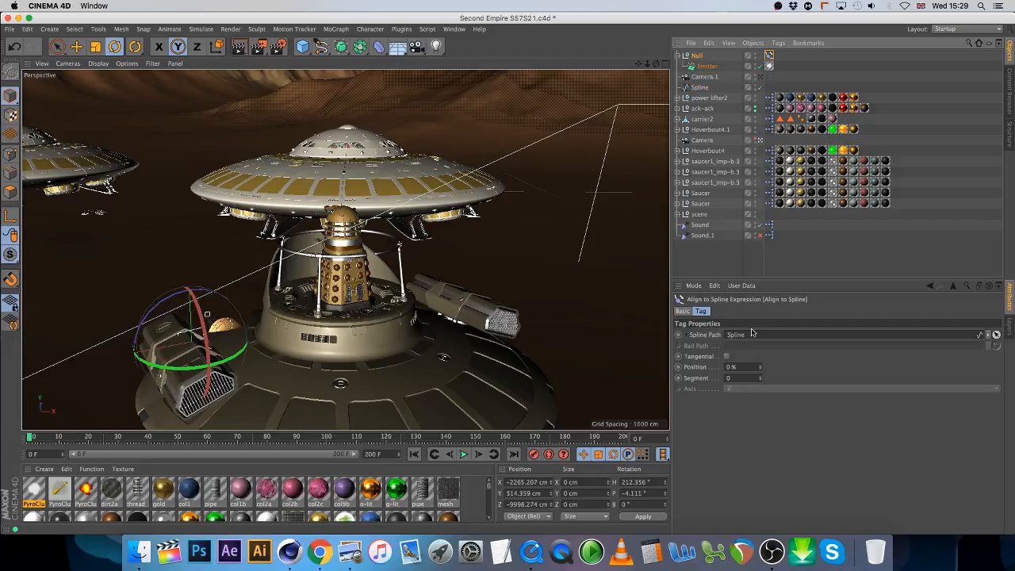
click(727, 357)
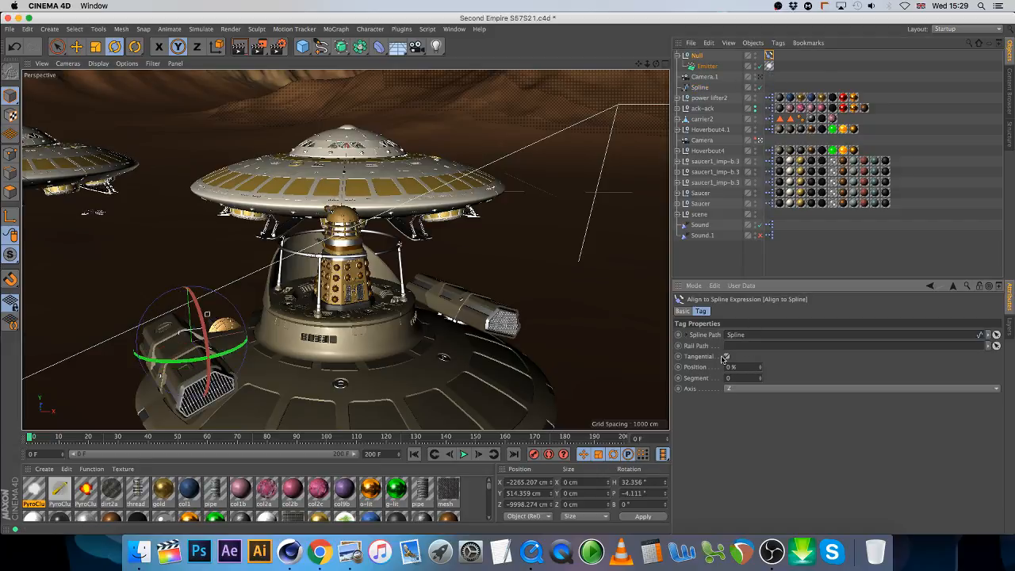
drag(49, 442, 105, 443)
drag(35, 440, 29, 441)
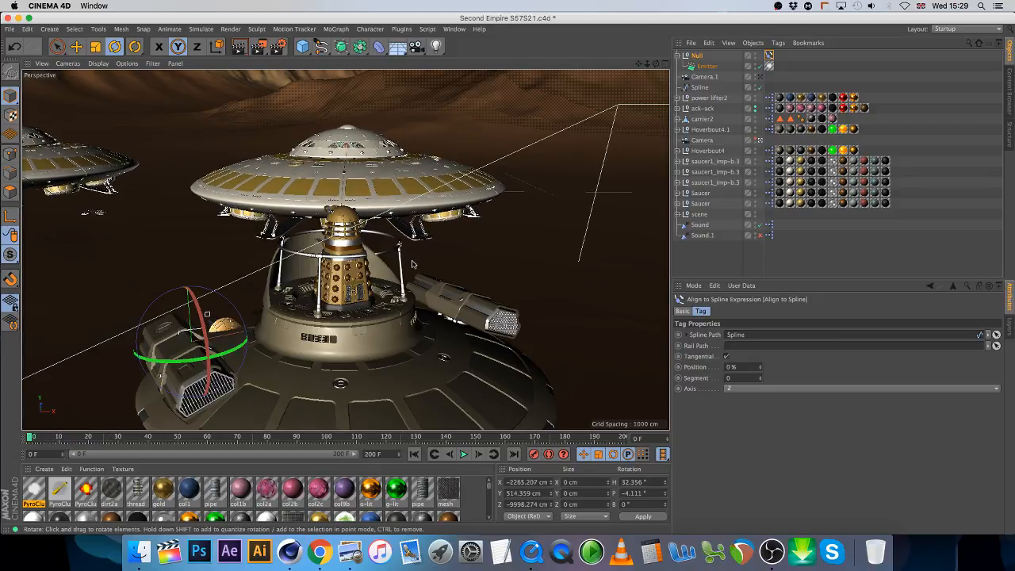
Step: Move the Align to Spline tag to the Emitter, increase the Null's heading by 180°, and scrub the opening frames
drag(708, 74, 708, 66)
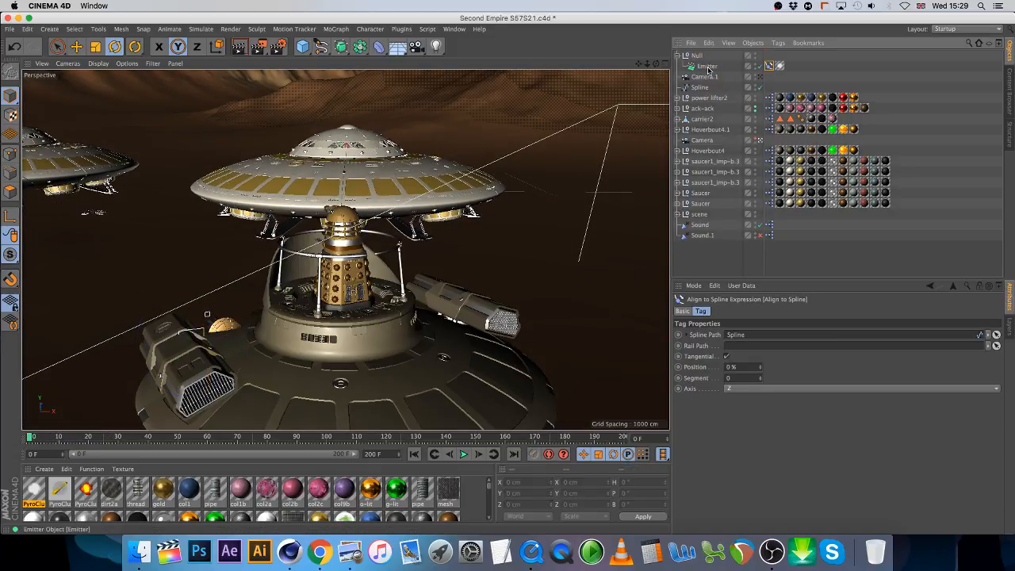
click(654, 481)
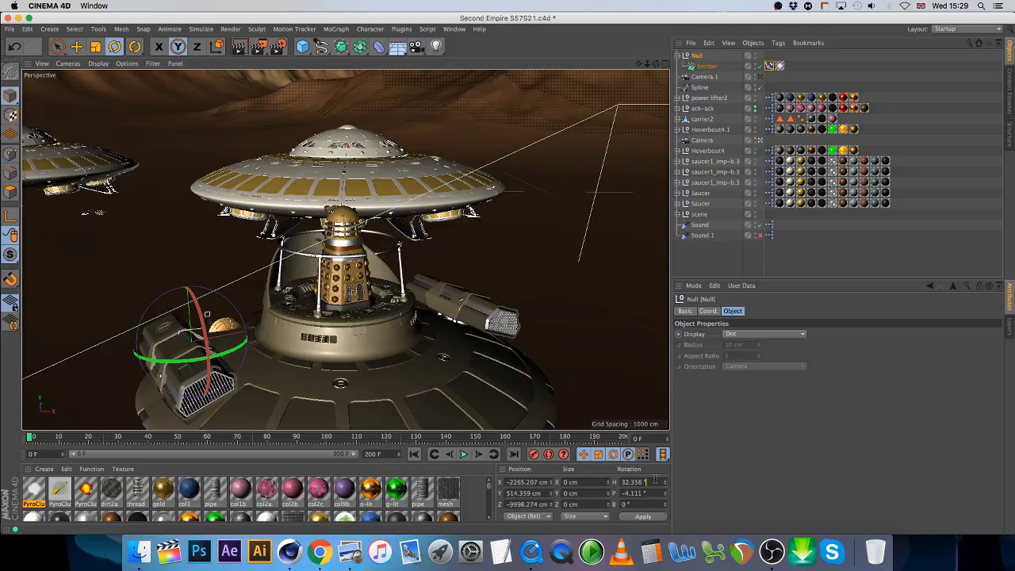
text(+180)
key(Return)
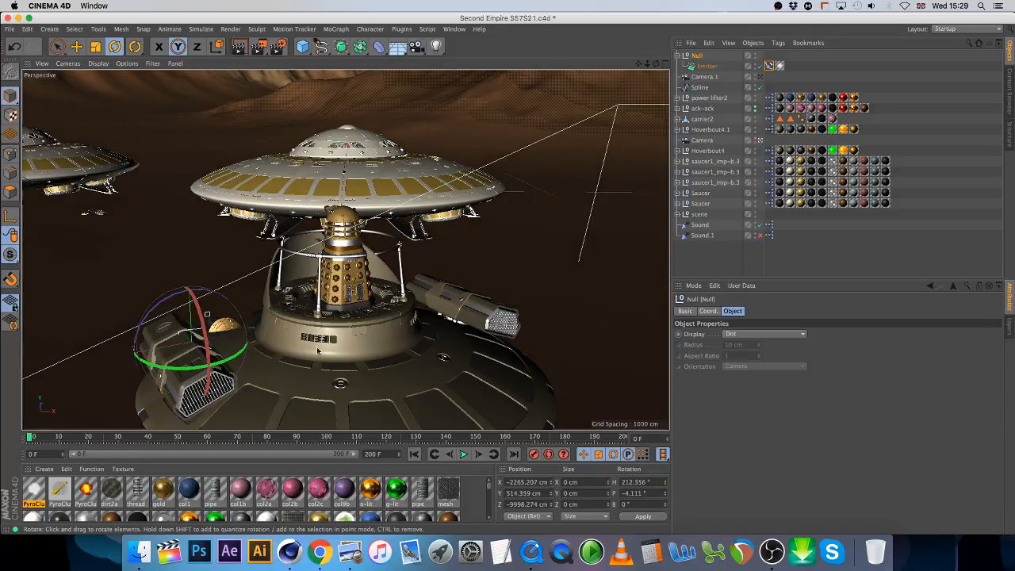
mouse_move(32, 438)
mouse_down()
mouse_move(109, 448)
mouse_move(29, 444)
mouse_up()
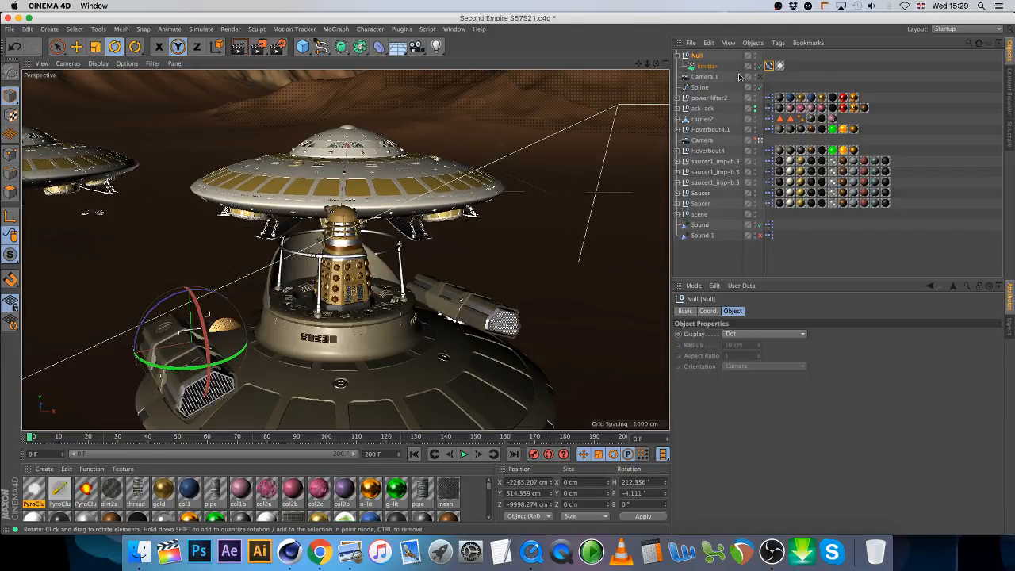
Step: Rotate the Emitter to a bank of about 8.2° and move its Align to Spline tag back to the Null
click(708, 66)
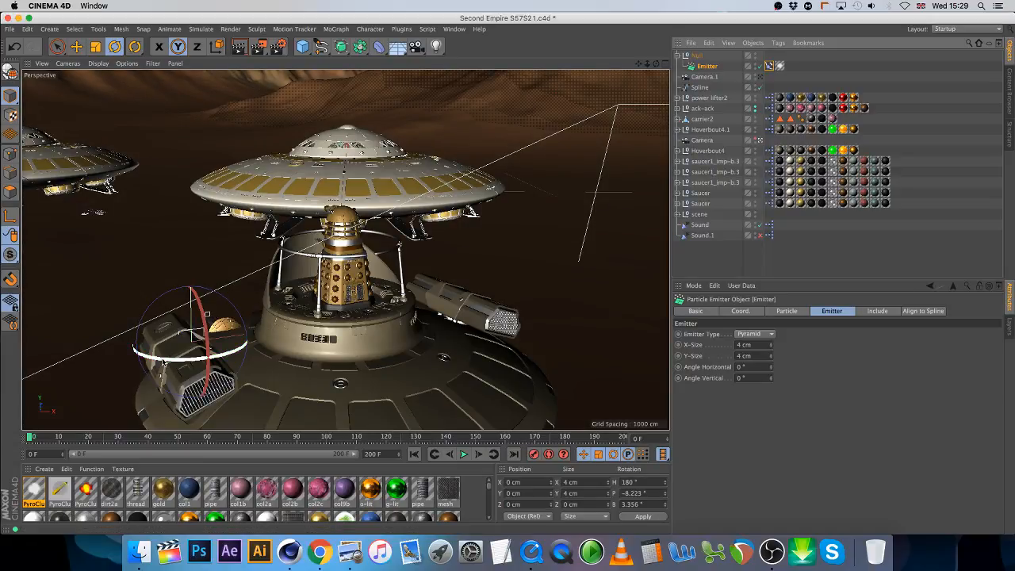
drag(163, 362, 181, 352)
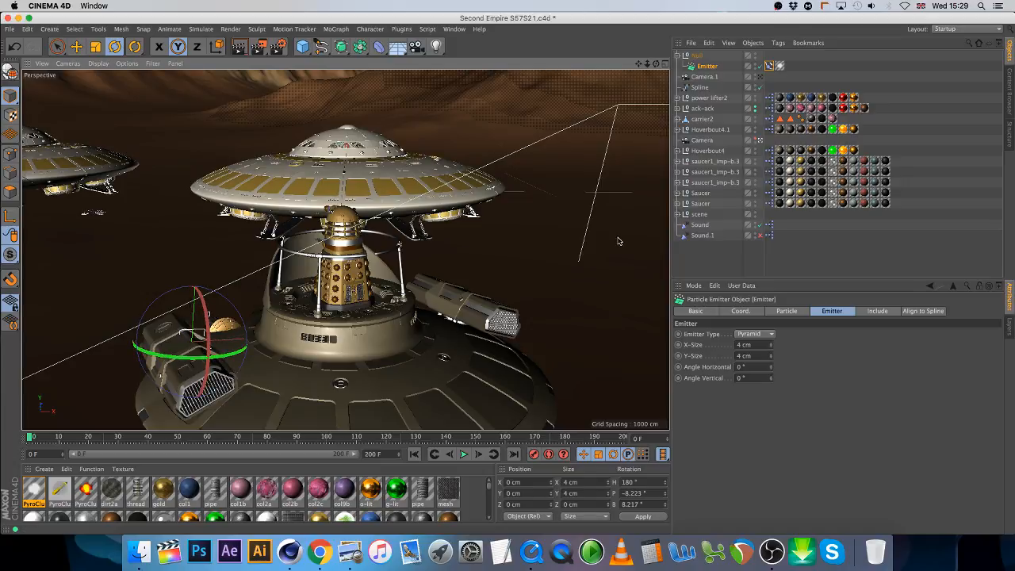
click(769, 65)
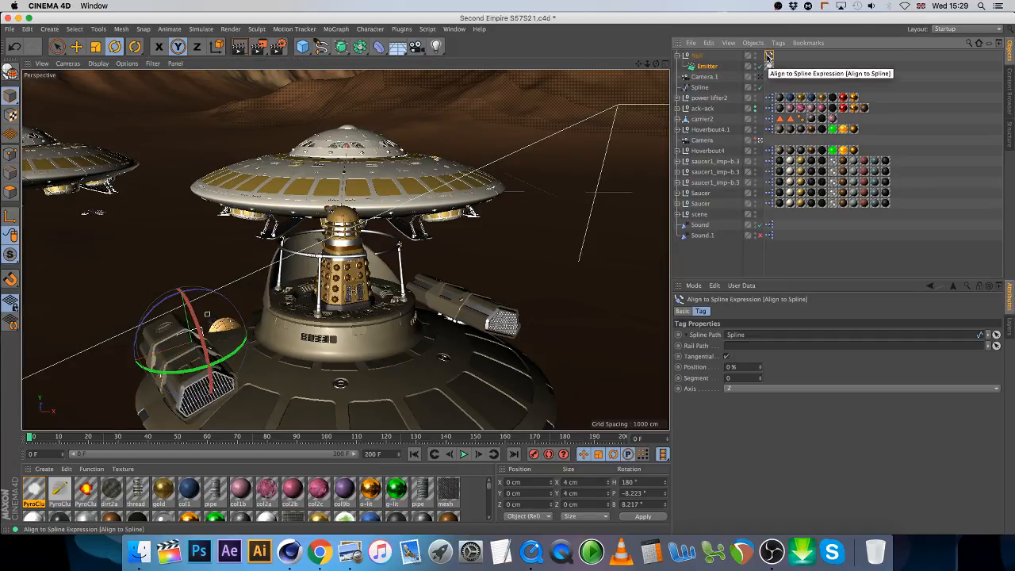
Step: Try to rotate the Emitter further around the horizontal rotation ring and undo the rotation
click(707, 67)
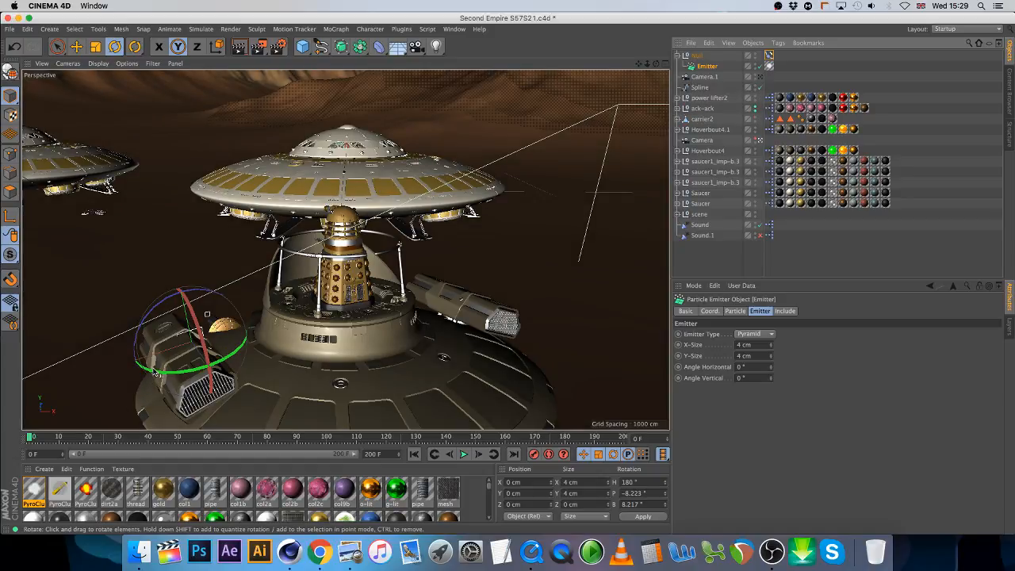
drag(156, 370, 308, 346)
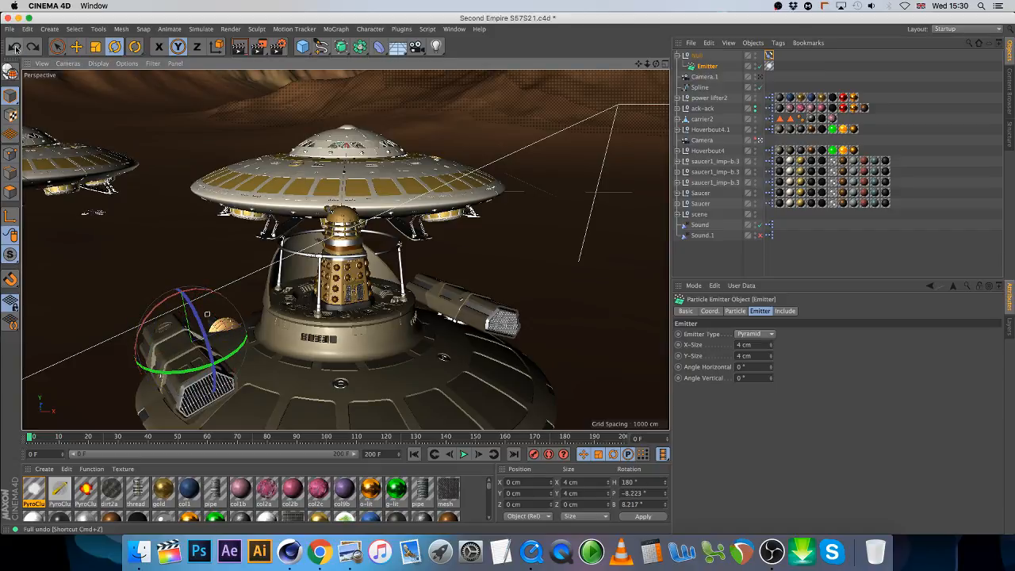
click(14, 46)
double_click(639, 481)
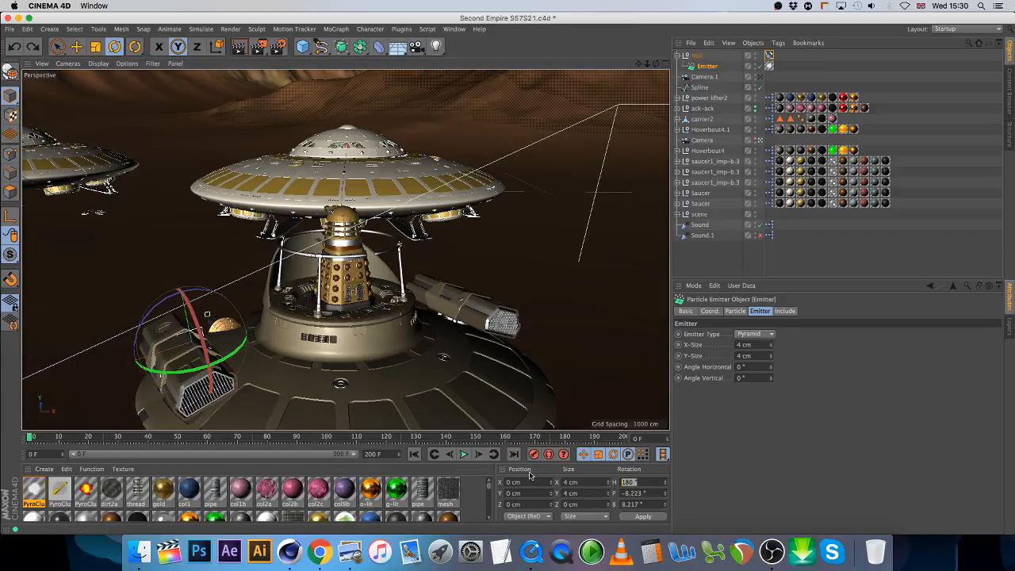
Step: View the hoverbout through Camera.1 with the Move tool active and scrub the opening frames to examine the emitter's direction
click(76, 46)
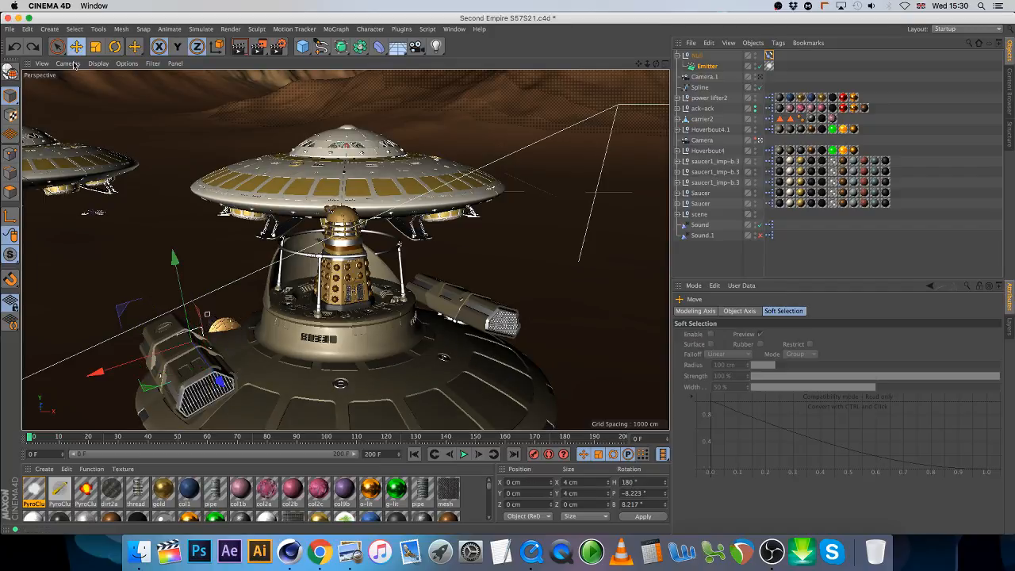
drag(76, 440, 30, 439)
click(759, 76)
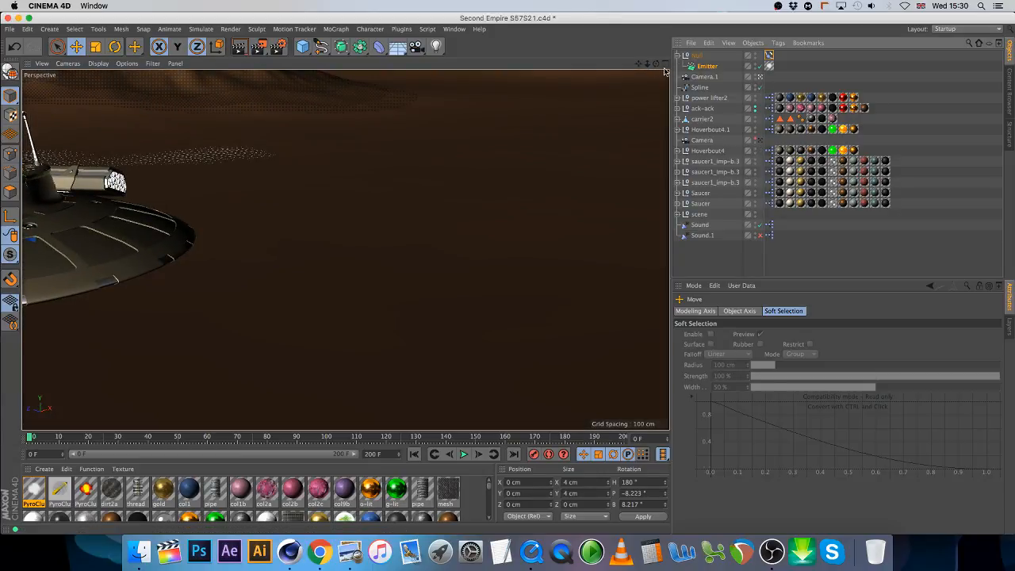
drag(638, 63, 899, 89)
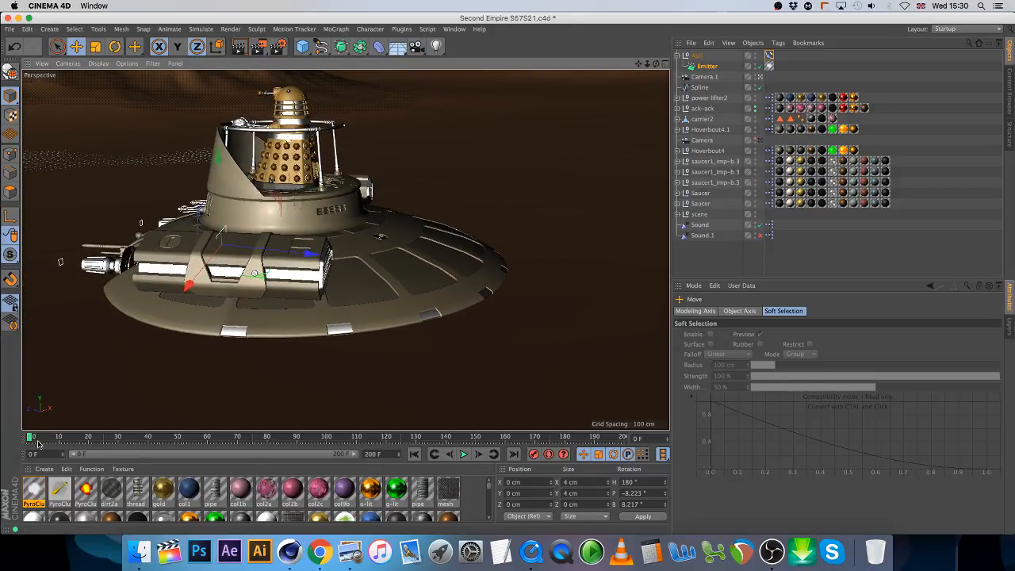
mouse_move(40, 438)
mouse_down()
mouse_move(61, 441)
mouse_move(31, 437)
mouse_up()
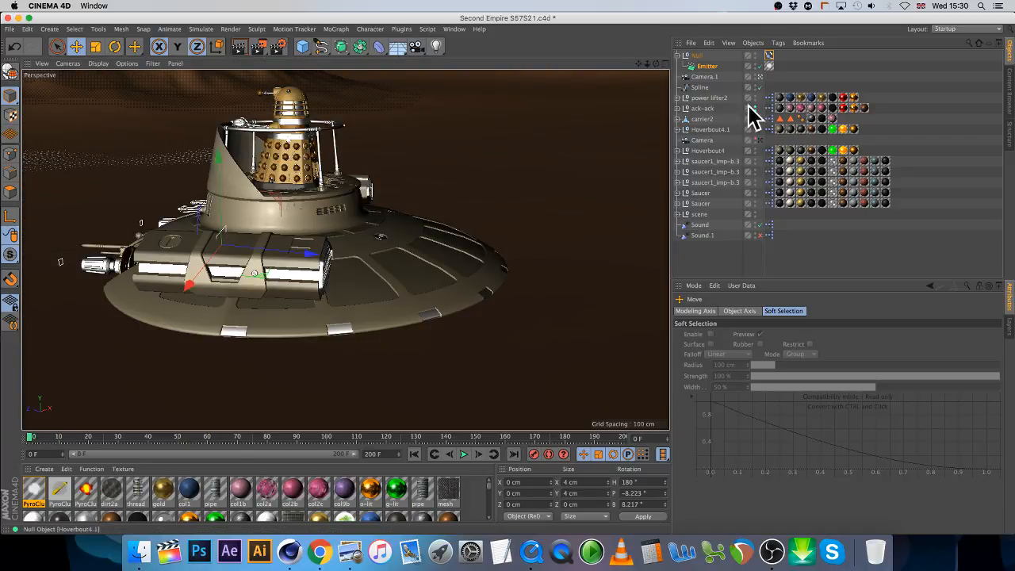
Step: Try the Null's Align to Spline position at 1% and return it to 0%
click(768, 55)
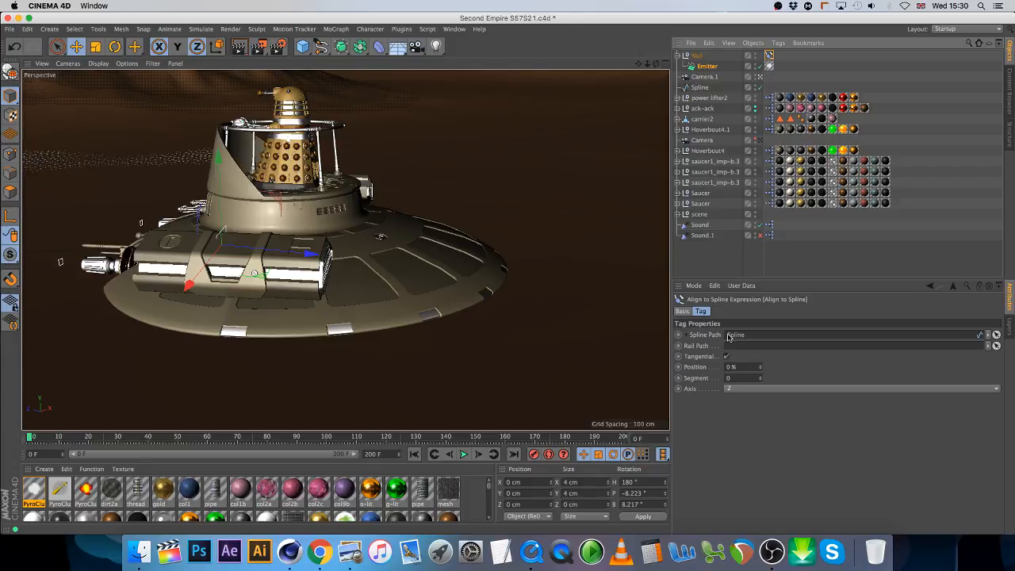
click(759, 364)
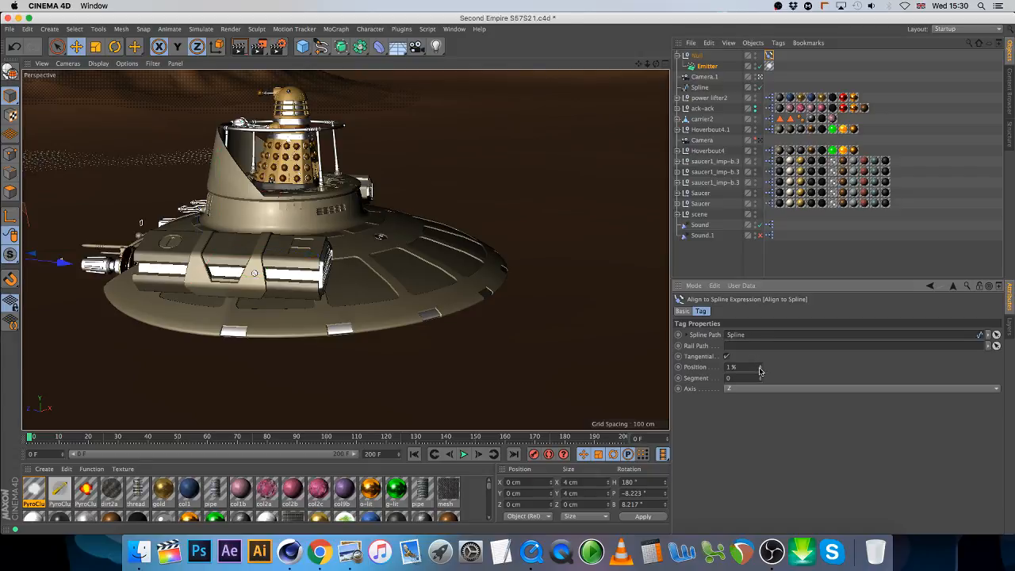
click(760, 369)
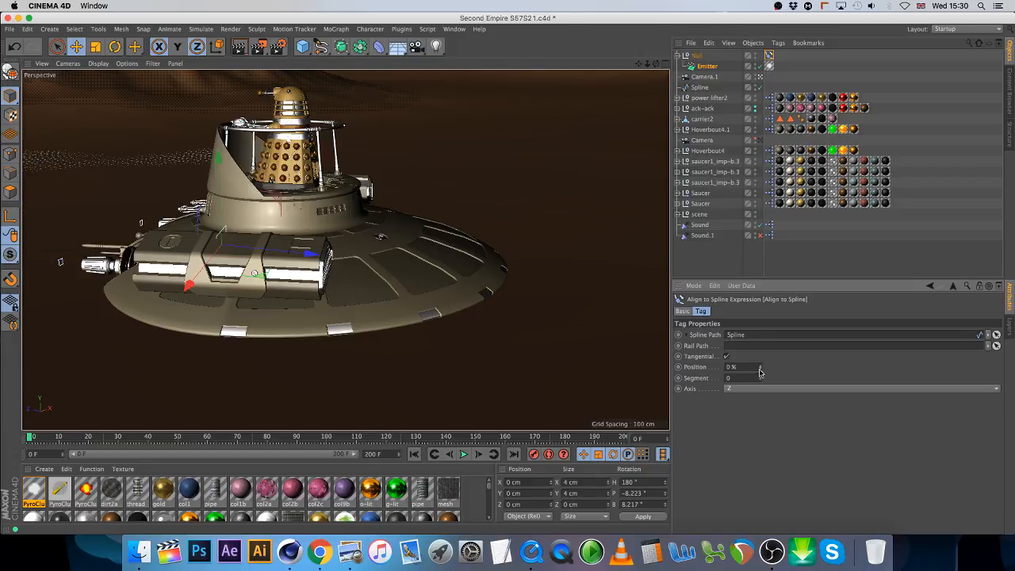
Step: Switch the view back to the shot's original Camera and hide Camera.1 in the viewport
click(759, 140)
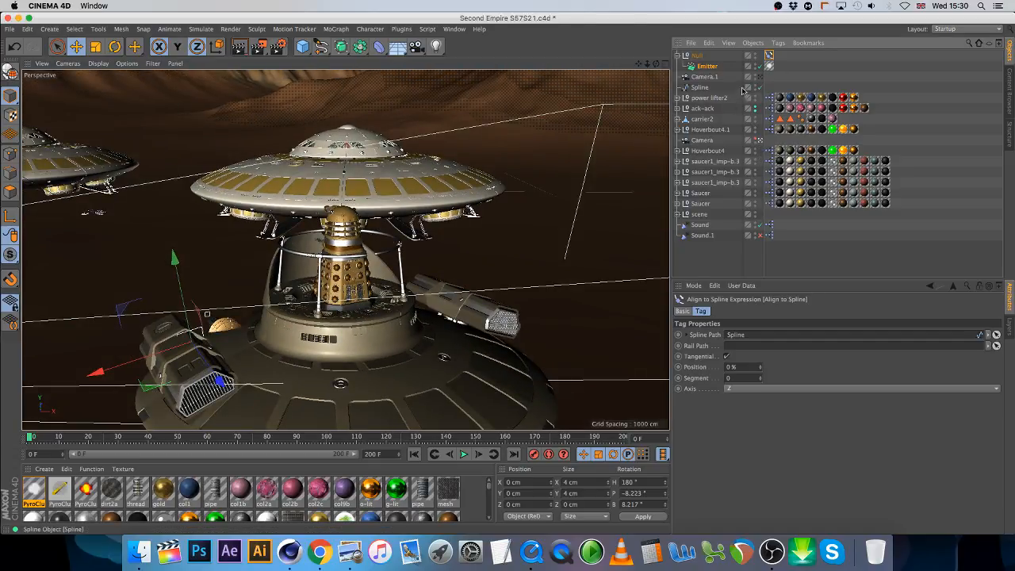
click(752, 83)
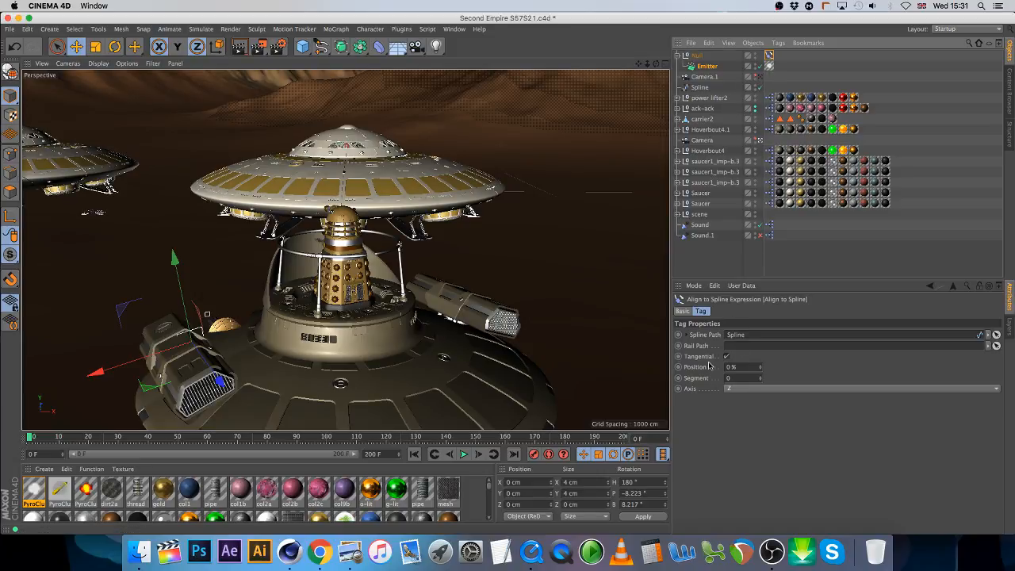
Step: Keyframe the Null's Align to Spline position at 0% on frame 0 and 100% on frame 110, and scrub the motion
ctrl+click(678, 367)
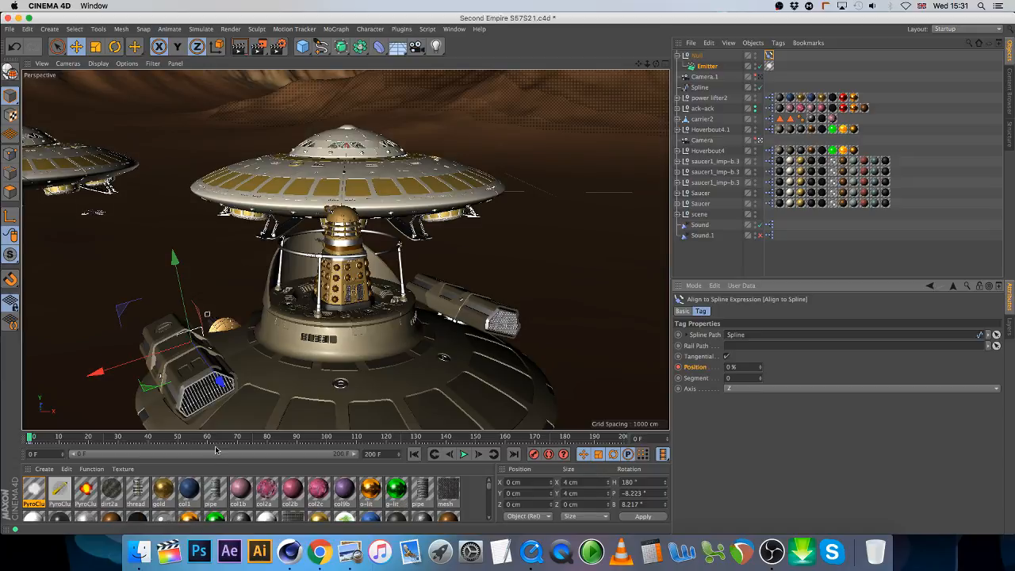
click(176, 436)
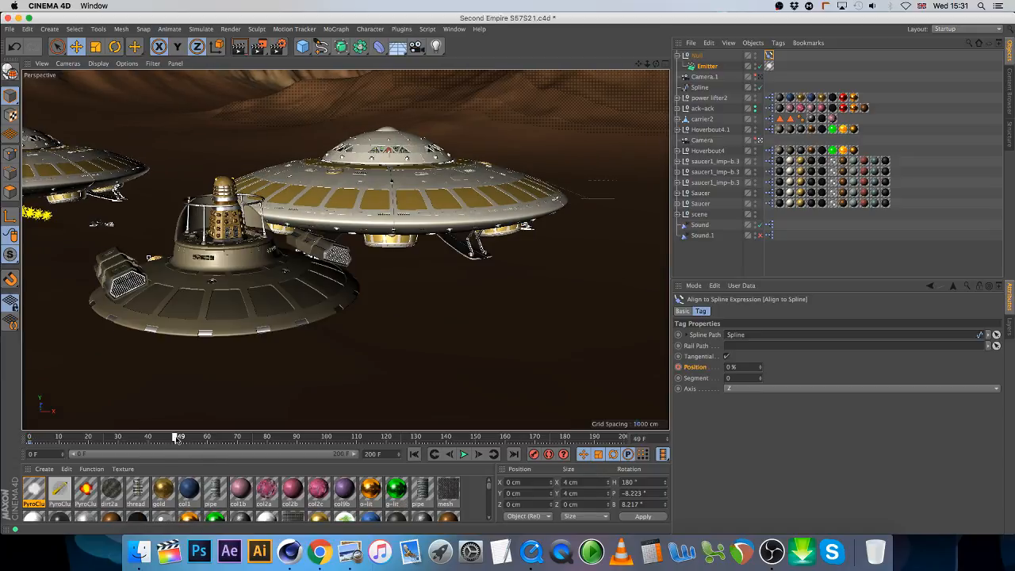
click(180, 437)
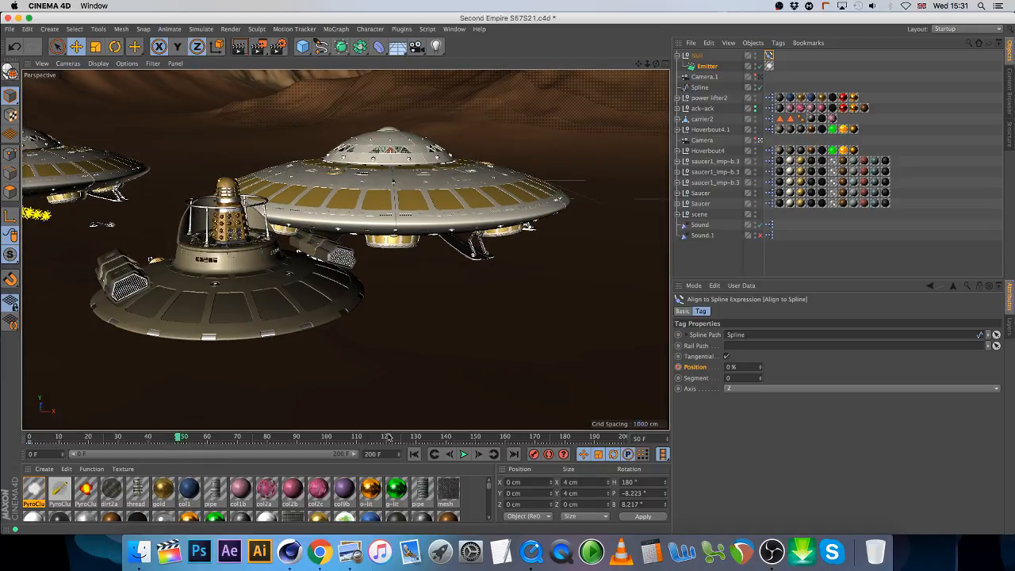
click(356, 437)
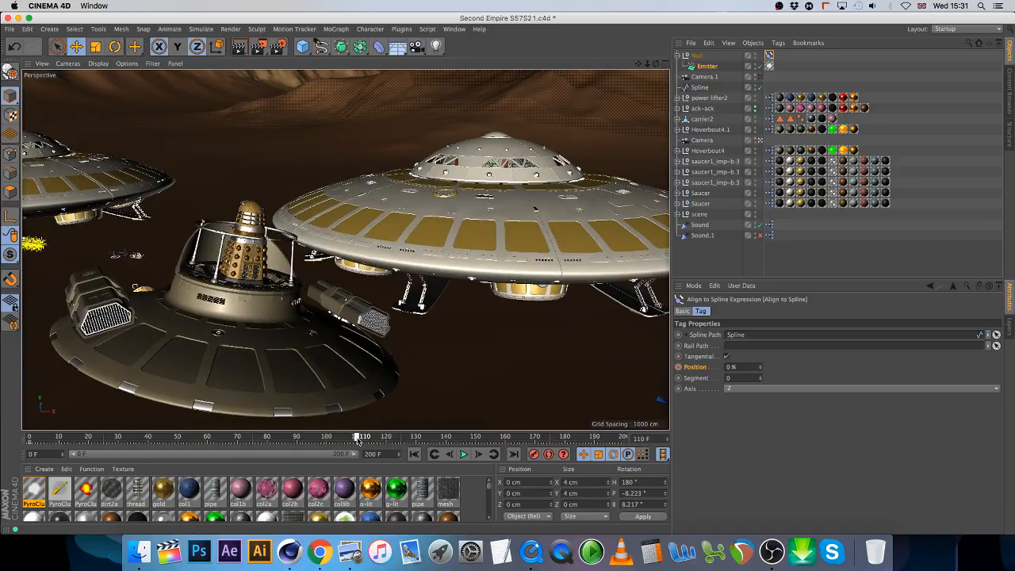
click(730, 366)
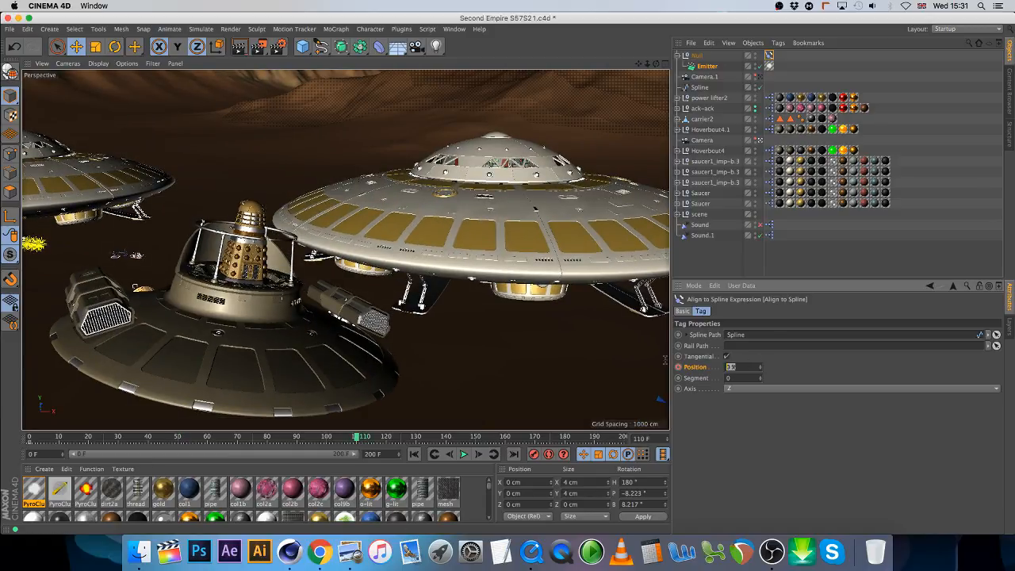
text(100)
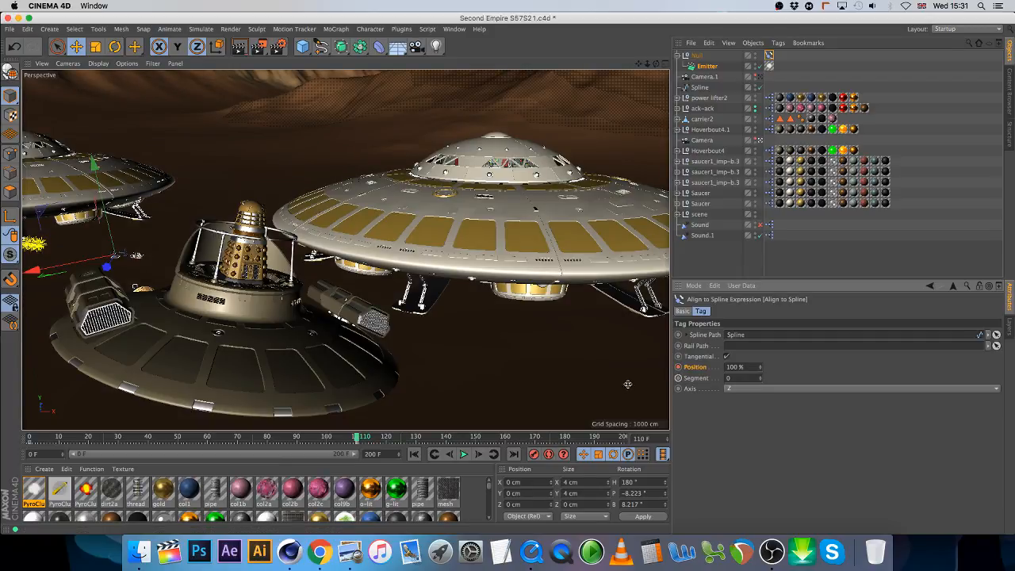
click(176, 411)
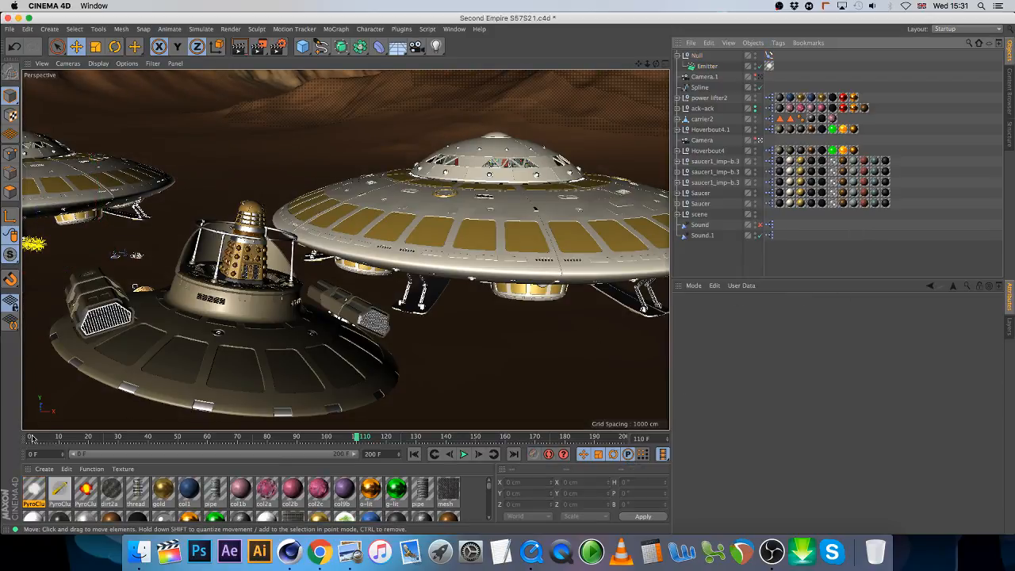
drag(35, 439, 169, 450)
Step: Set the Emitter's editor and renderer birthrates to 50 and test-render the view at frame 71
click(706, 66)
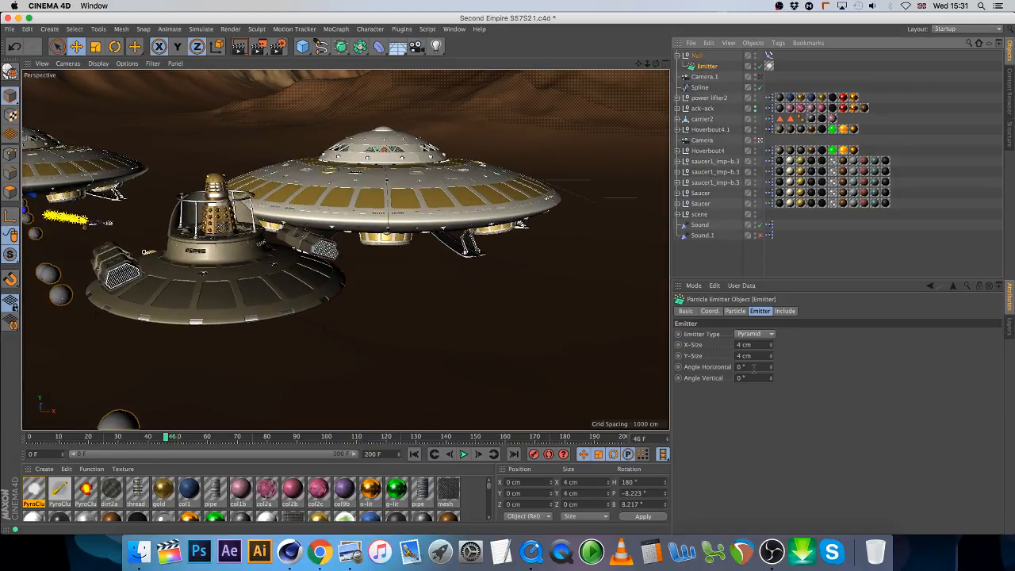
click(734, 311)
click(751, 334)
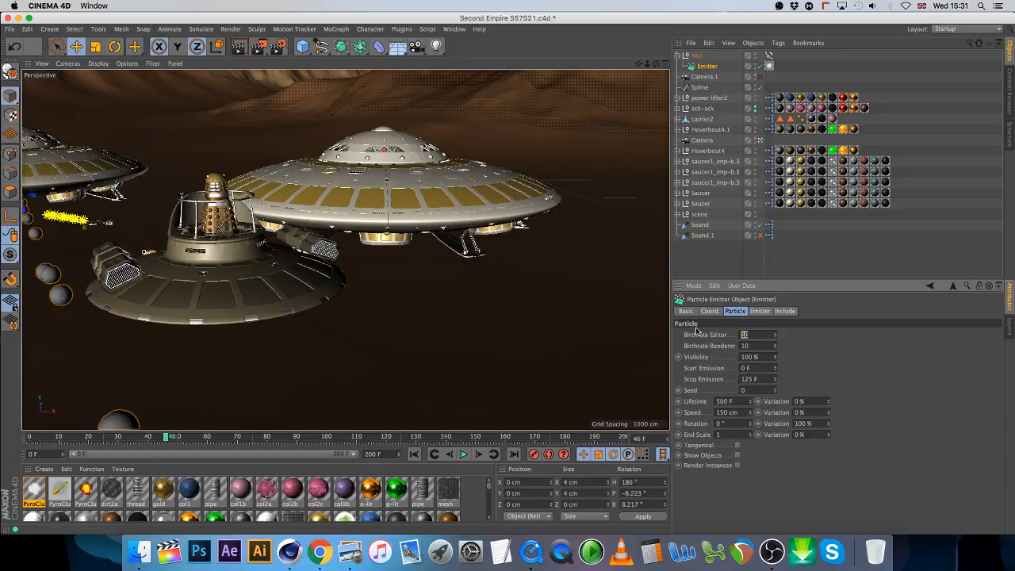
text(50)
key(Tab)
drag(30, 437, 241, 441)
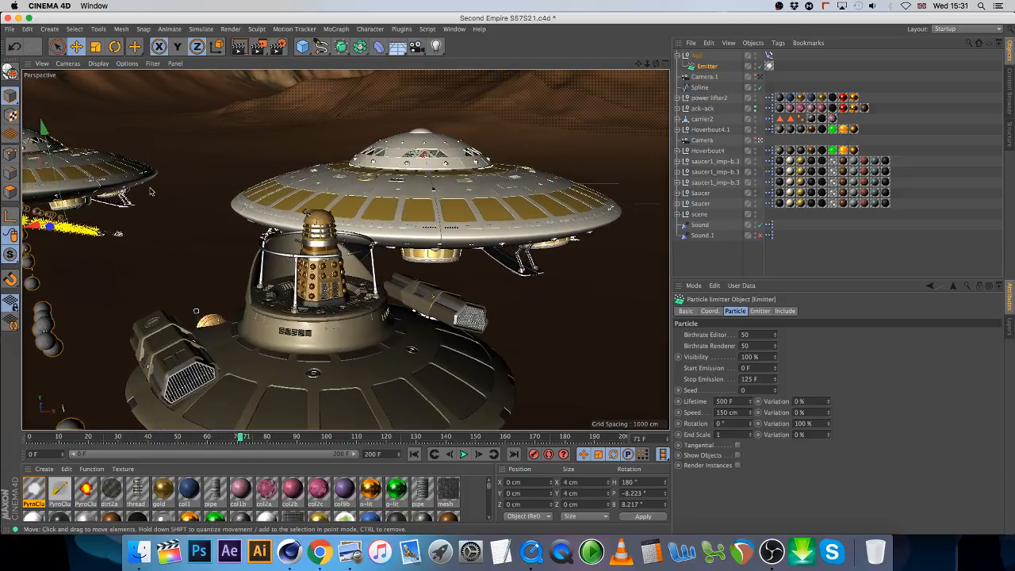
click(246, 47)
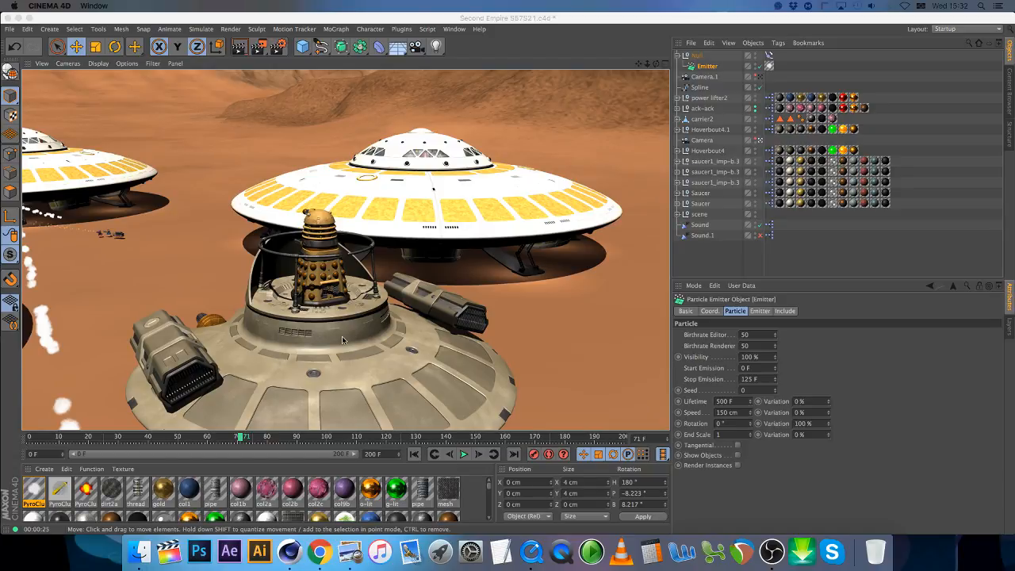
Step: Raise the Emitter's editor and renderer birthrates to 150 and test-render the view at frame 33
click(749, 335)
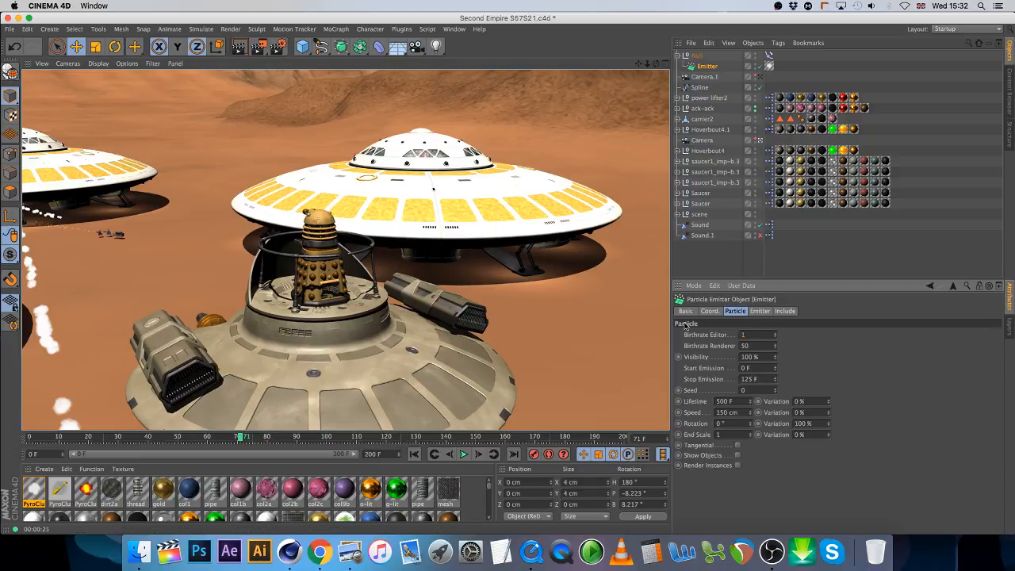
key(Tab)
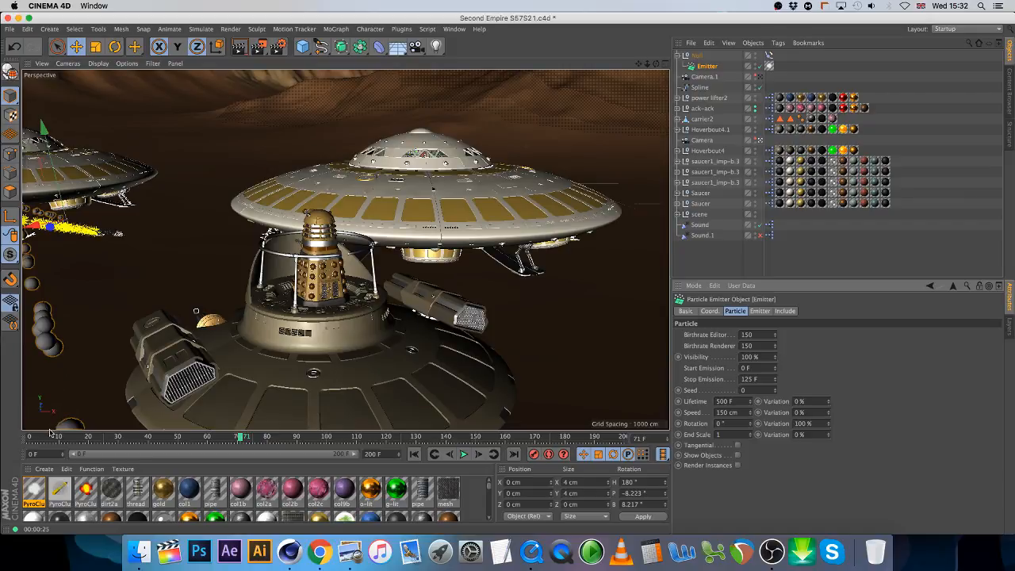
drag(58, 439, 127, 439)
key(ctrl+r)
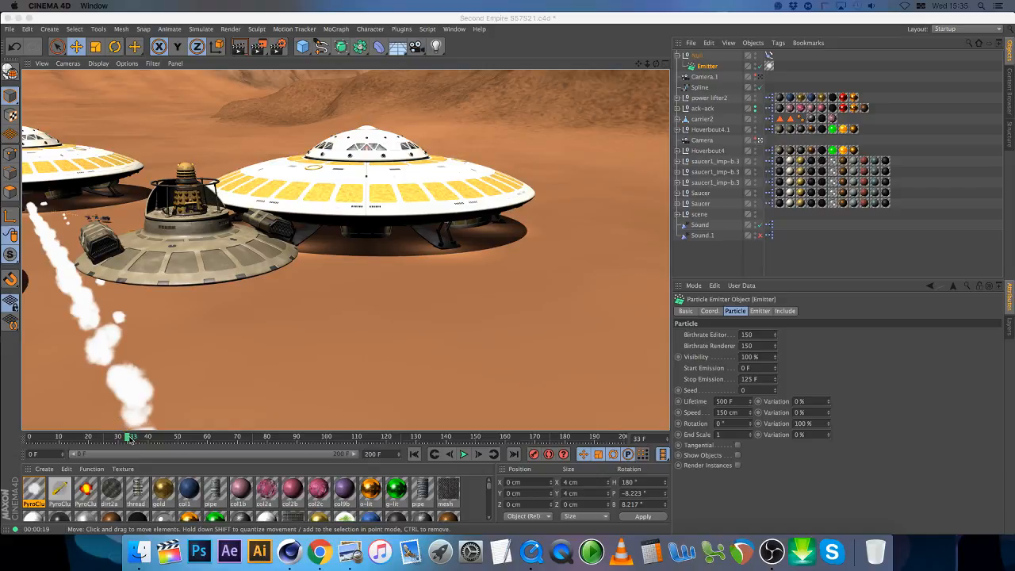
drag(101, 436, 190, 23)
click(169, 29)
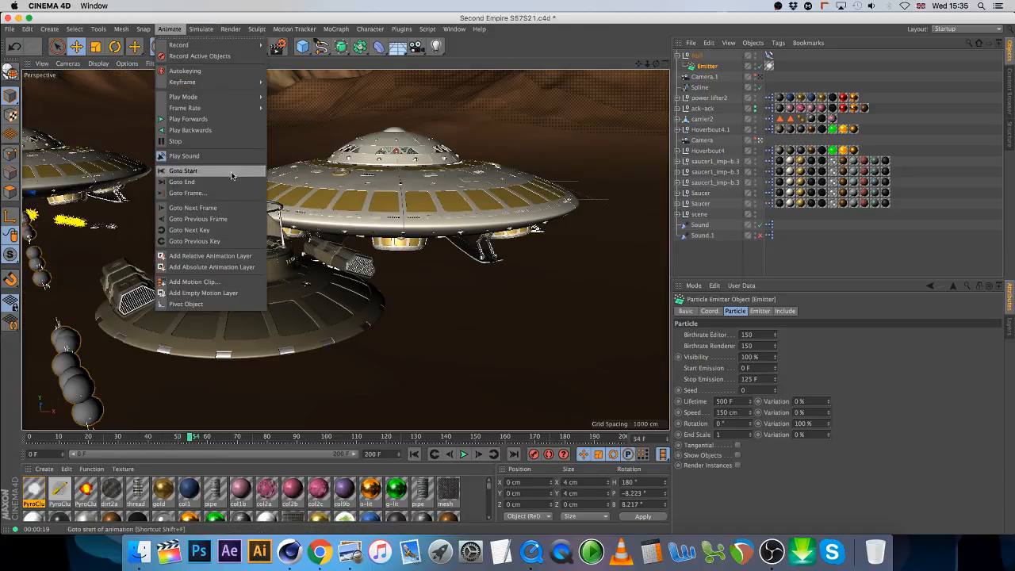
click(221, 156)
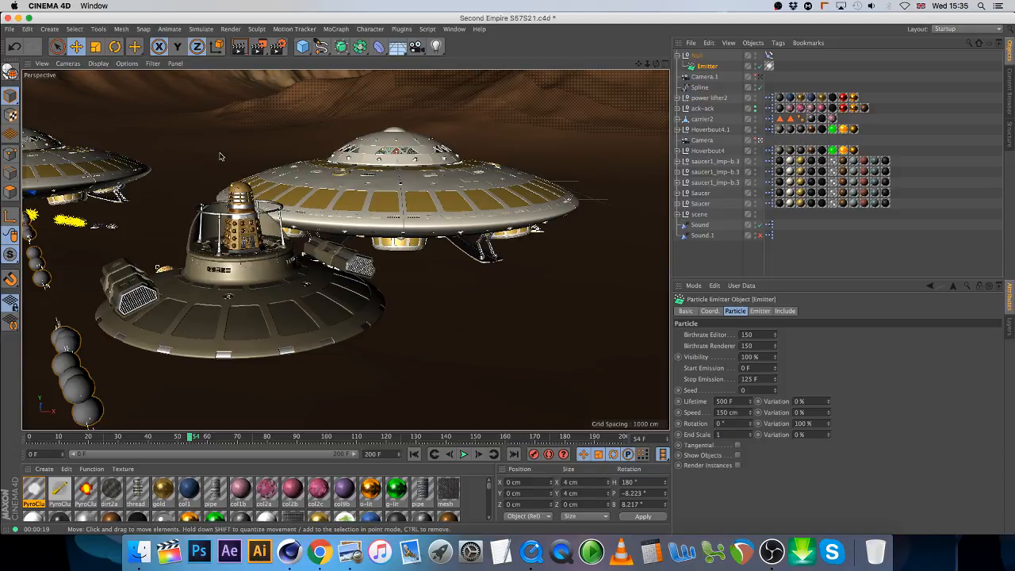
Step: Duplicate the Spline directly below the original and return the animation to frame 0
click(701, 92)
ctrl+drag(700, 92, 704, 100)
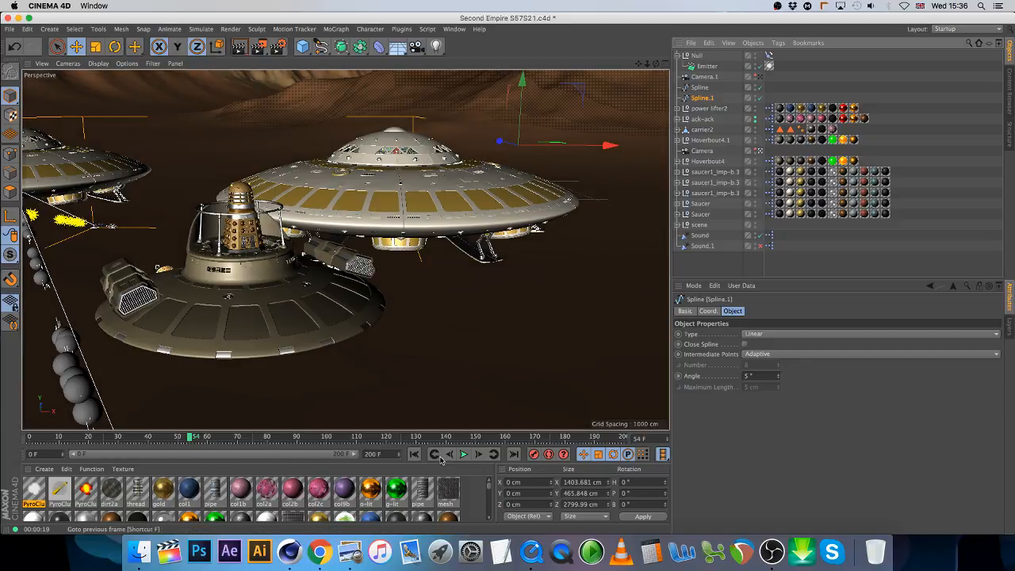
click(414, 454)
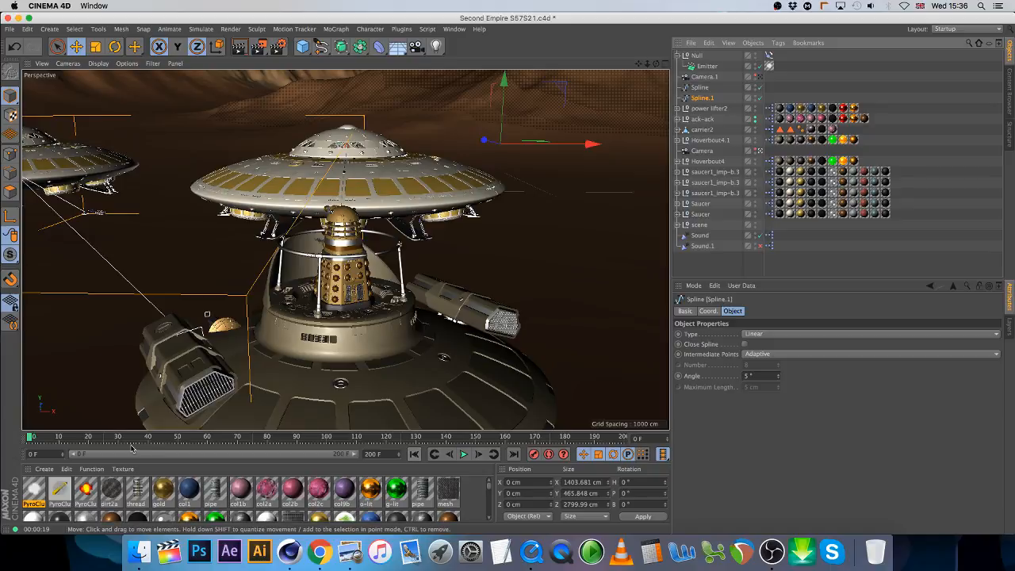
Step: Move the duplicate spline's starting point onto the back of the hoverbout's other gun, at about X -2223 cm and Z -9964 cm
click(10, 152)
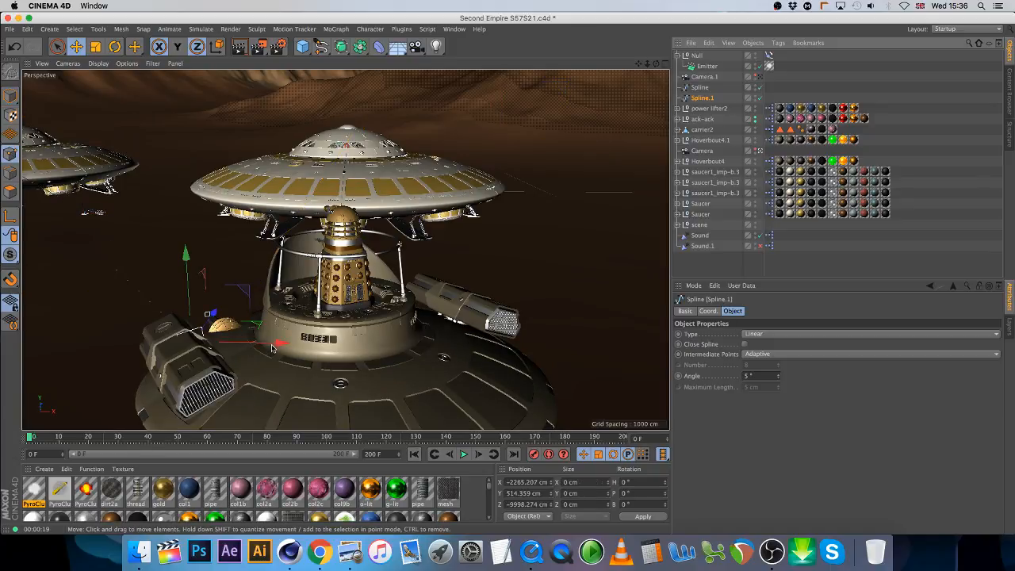
drag(279, 342, 603, 158)
click(667, 65)
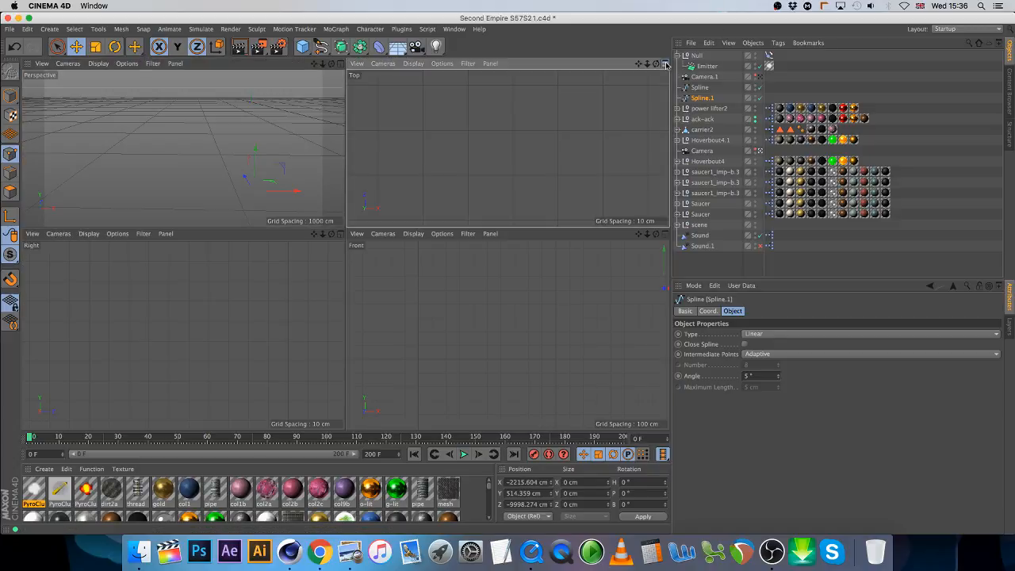
click(666, 67)
drag(639, 63, 619, 101)
drag(346, 249, 0, 382)
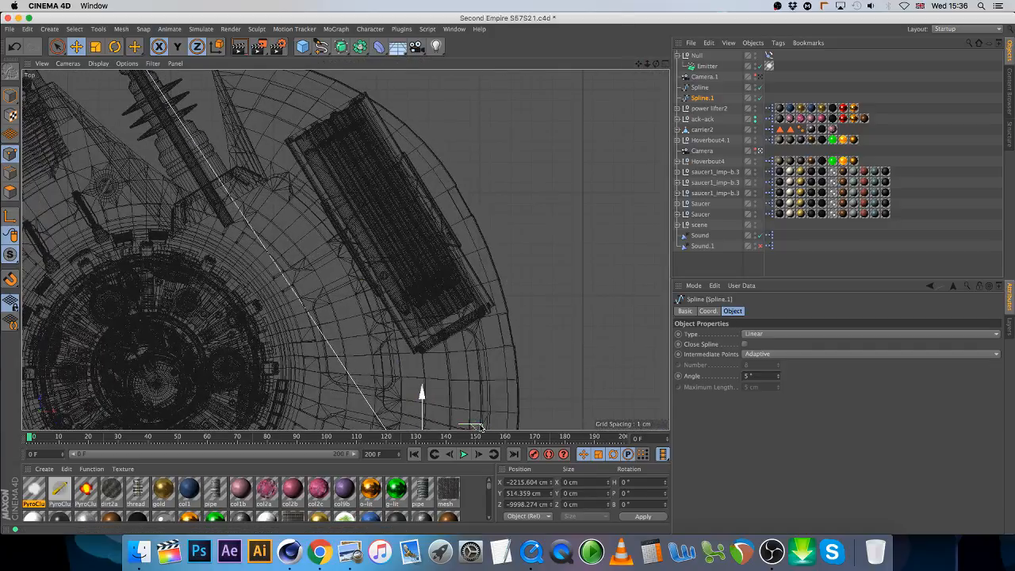
drag(474, 411, 400, 111)
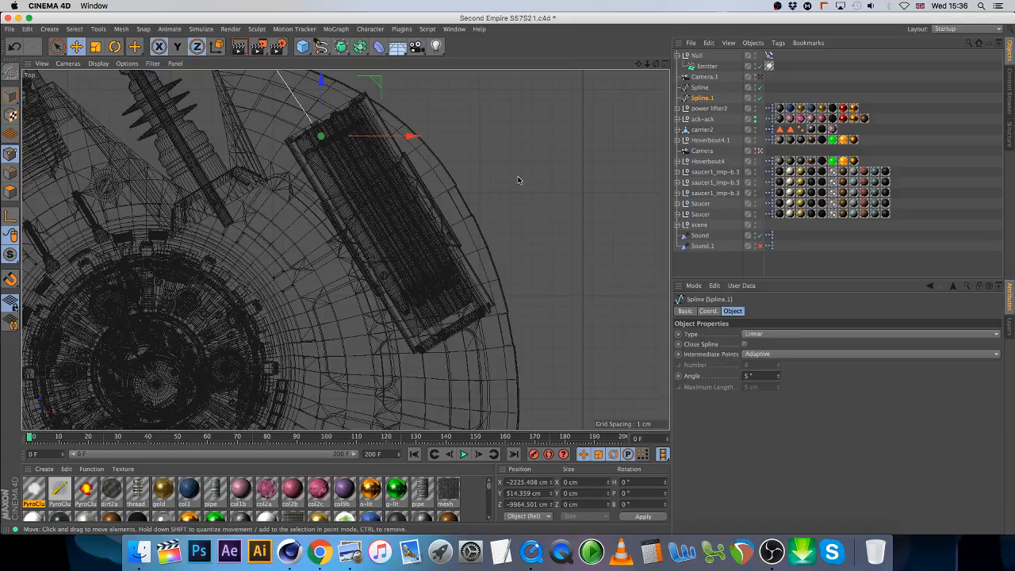
drag(373, 87, 394, 84)
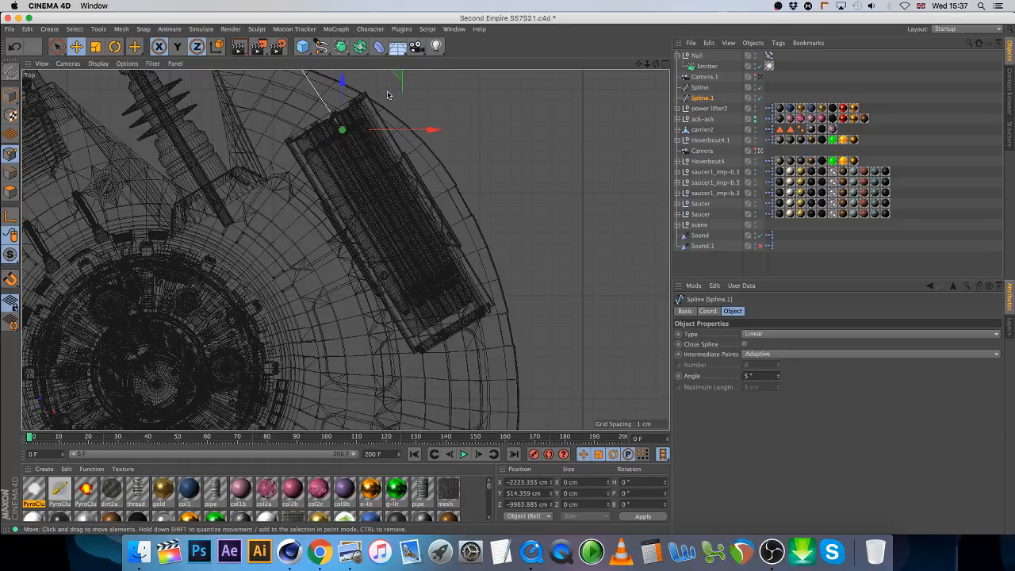
click(664, 65)
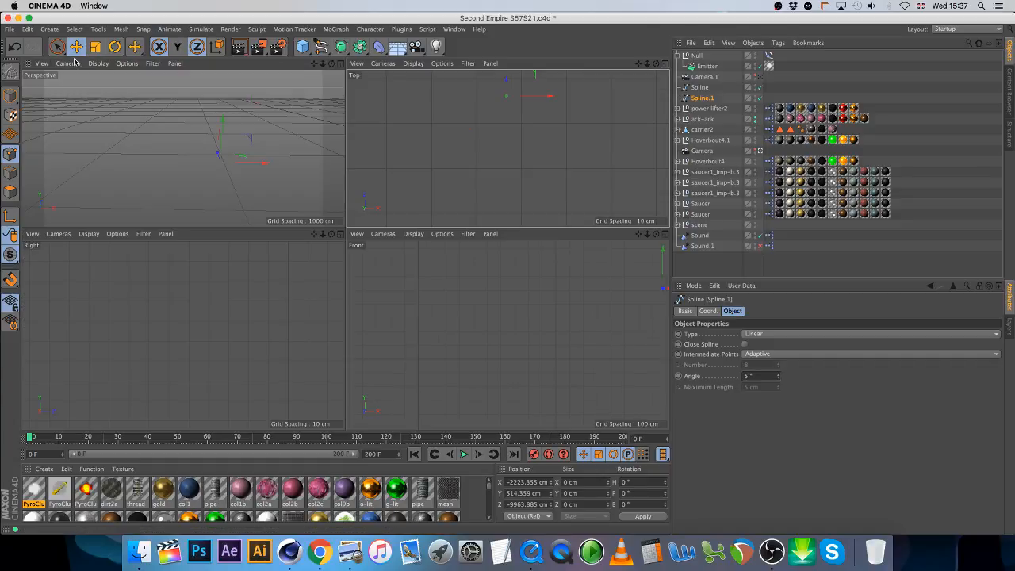
click(342, 64)
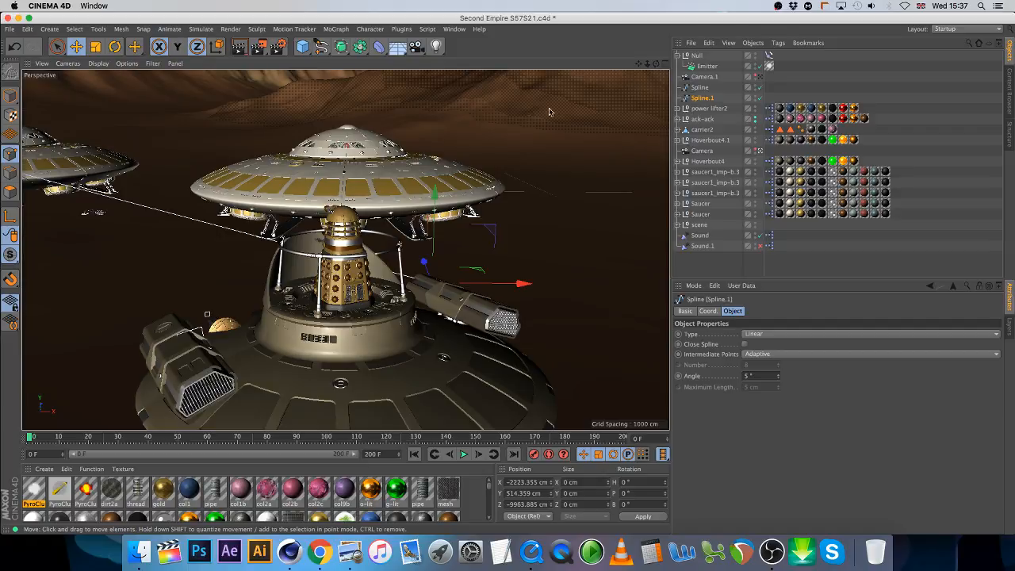
Step: Duplicate the Null with its Emitter, assign Spline.1 as the copy's Align to Spline path, and scrub to frame 45
click(696, 55)
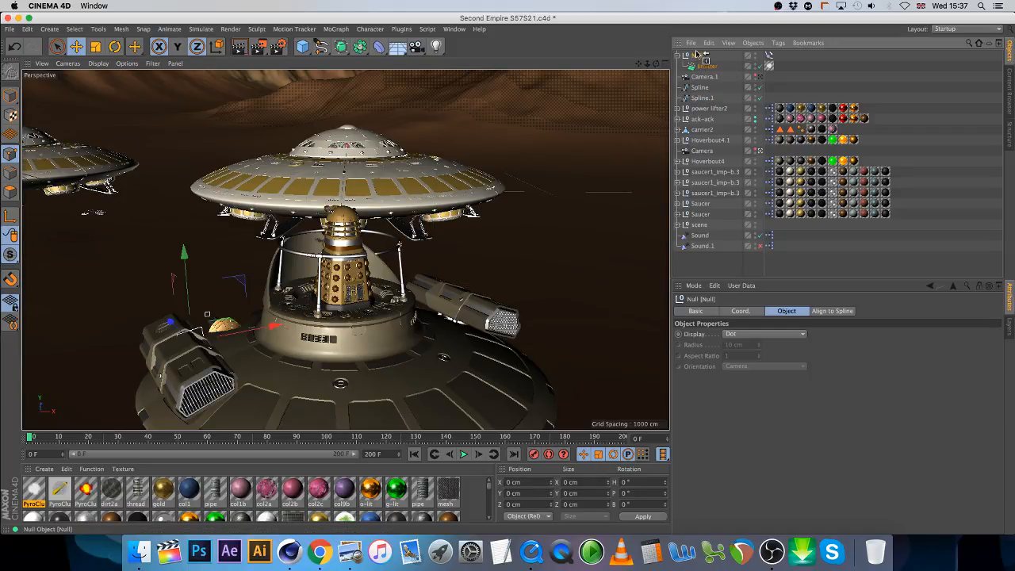
ctrl+drag(696, 53, 697, 52)
click(768, 55)
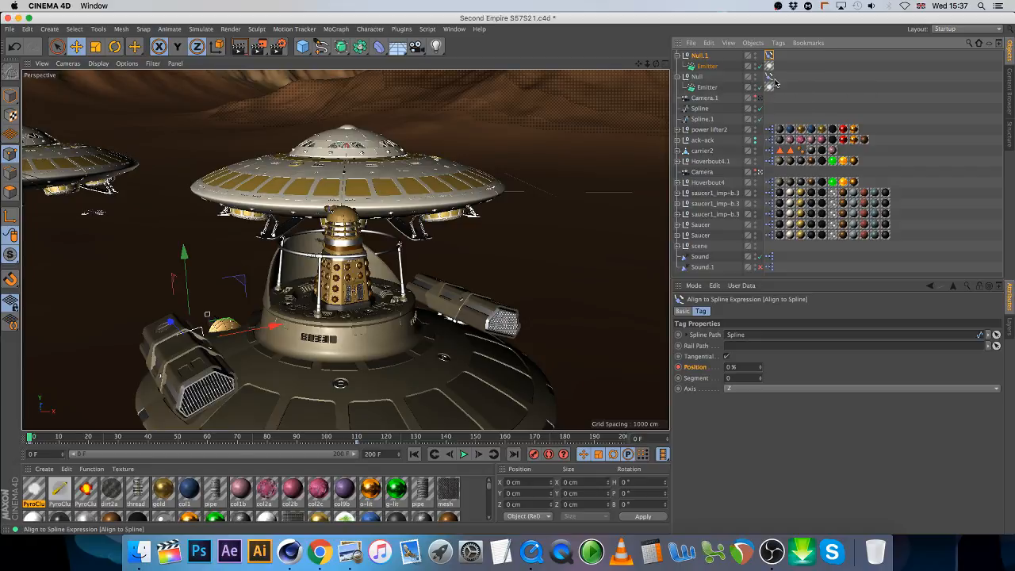
drag(704, 119, 769, 335)
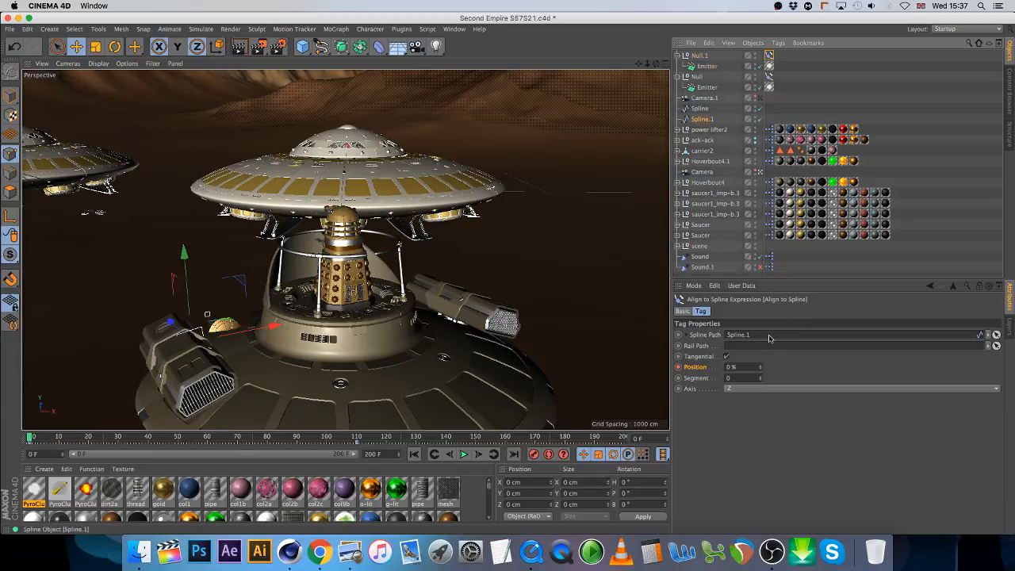
drag(58, 438, 163, 437)
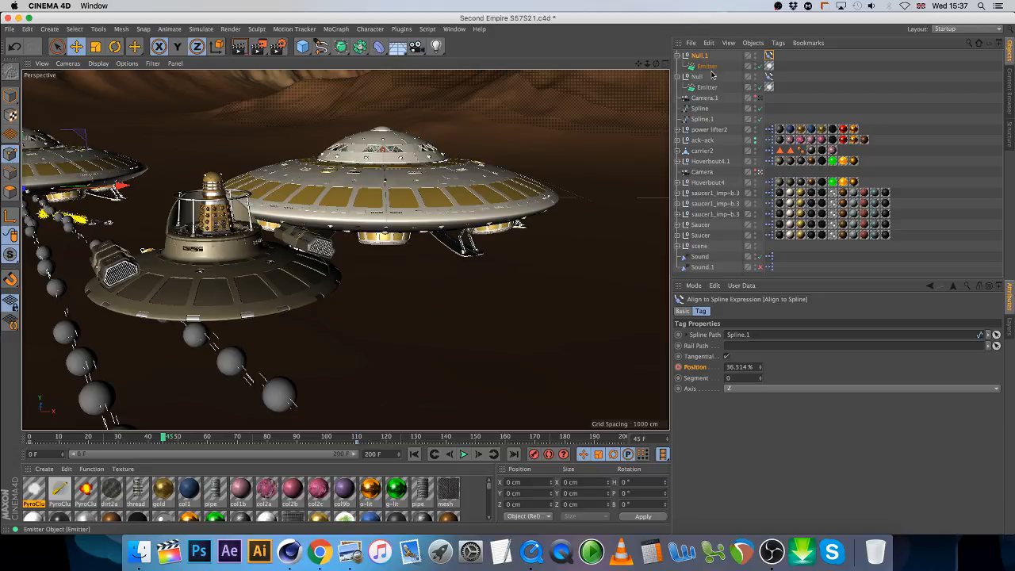
Step: Viewing through Camera.1, move Spline.1's far end point beside the power lifter target, to about X -3642 cm
click(702, 118)
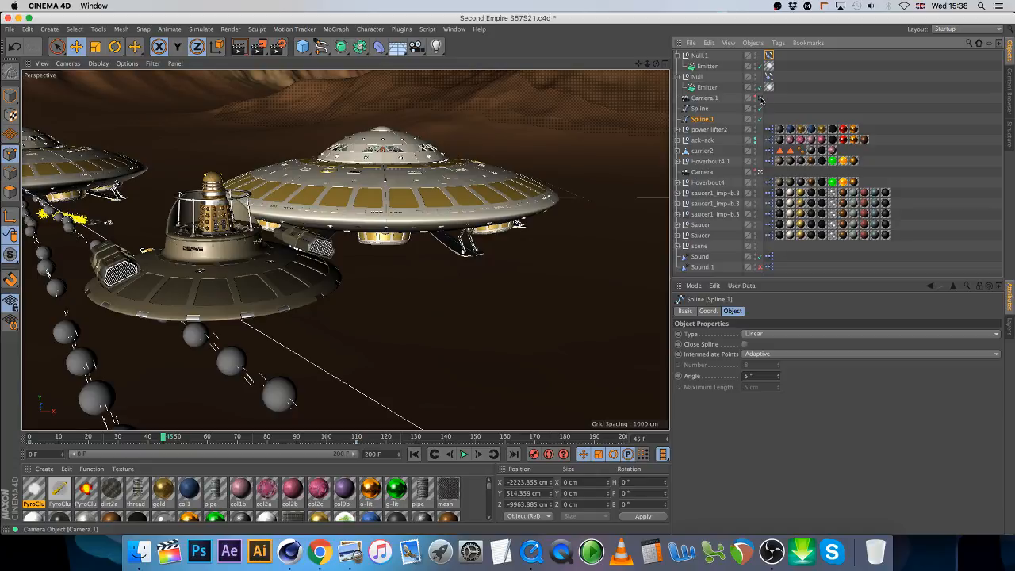
key(o)
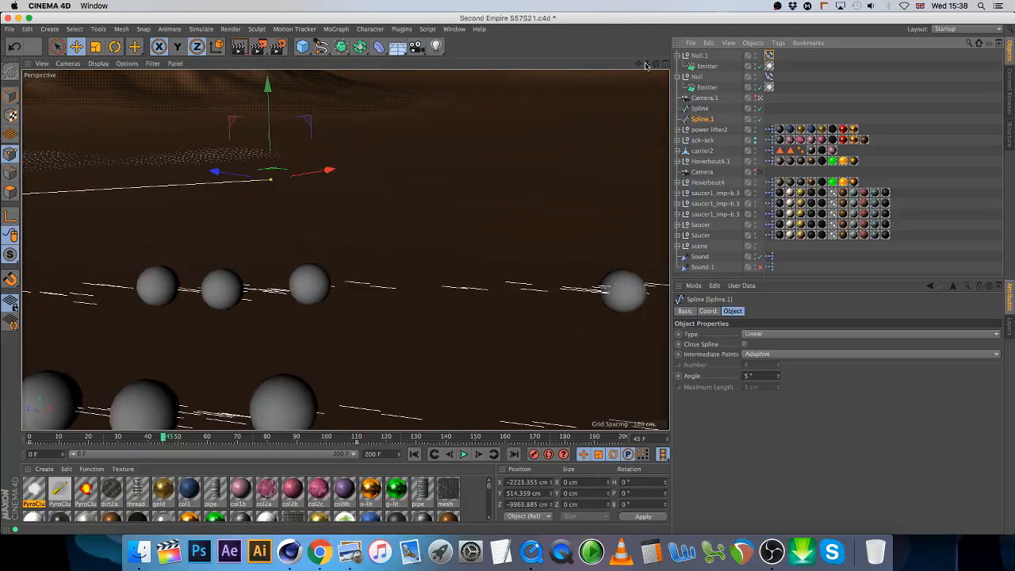
drag(638, 63, 953, 103)
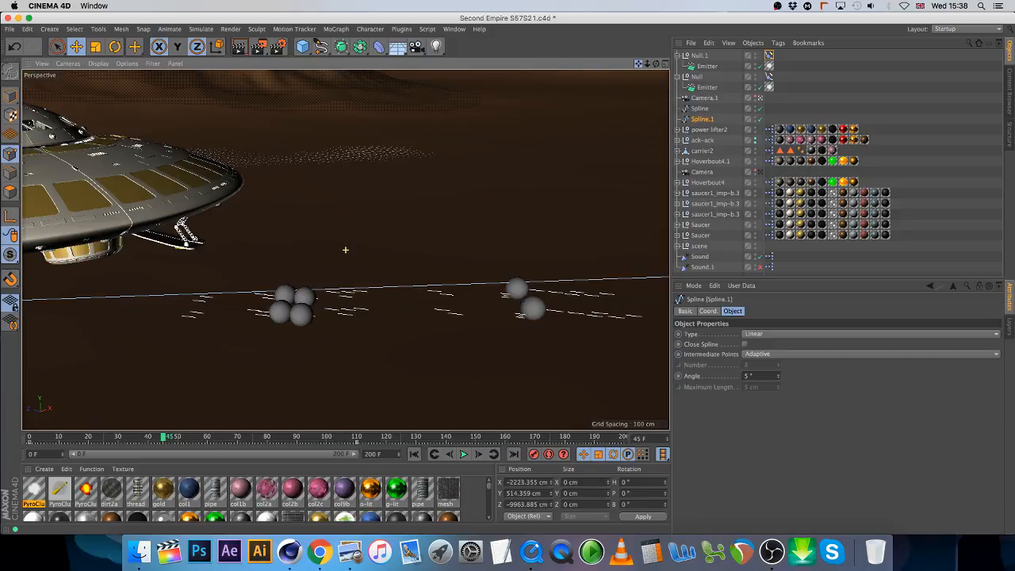
drag(638, 64, 707, 64)
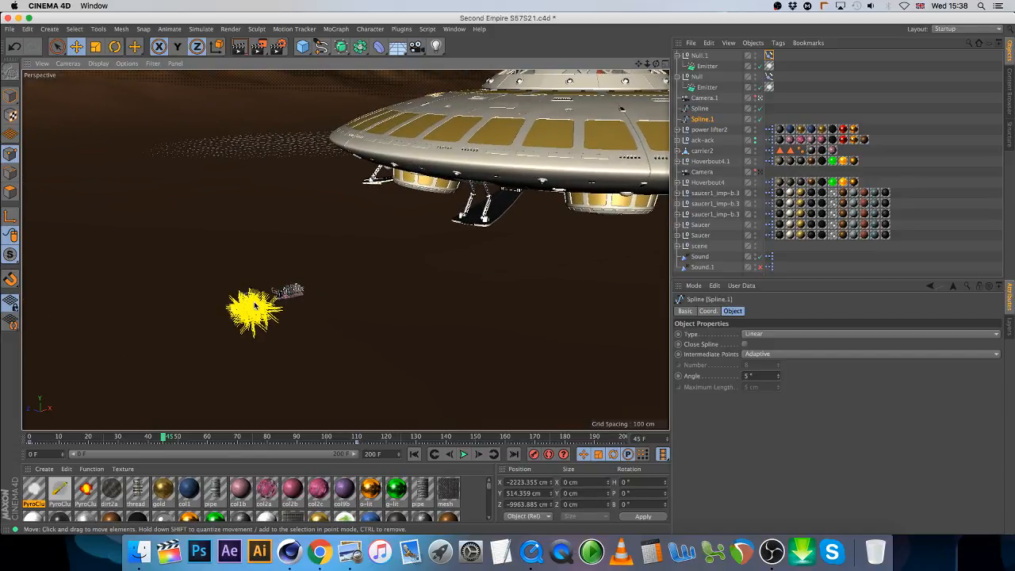
mouse_move(656, 63)
mouse_down()
mouse_move(646, 61)
mouse_move(642, 77)
mouse_move(637, 55)
mouse_up()
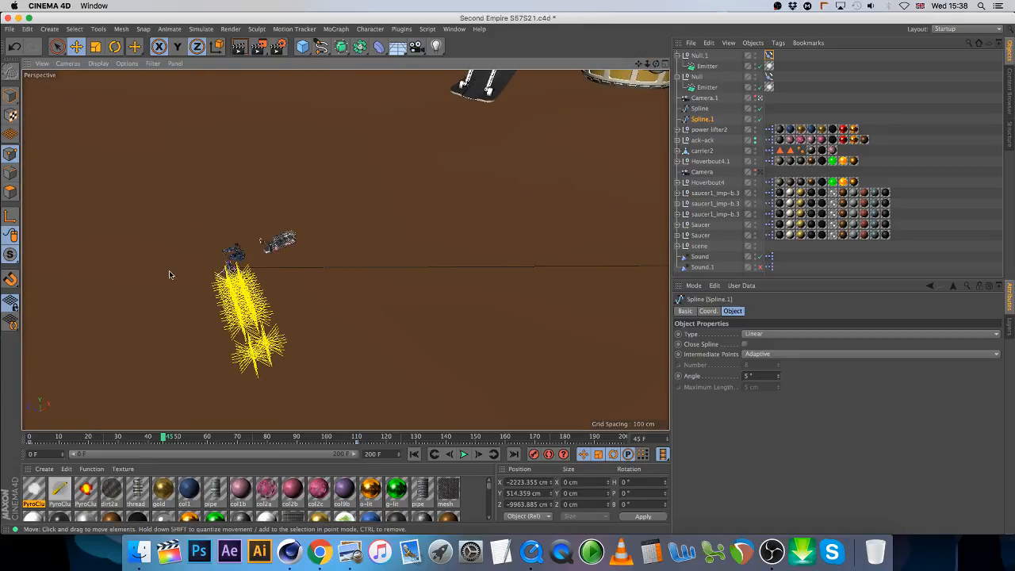
click(231, 254)
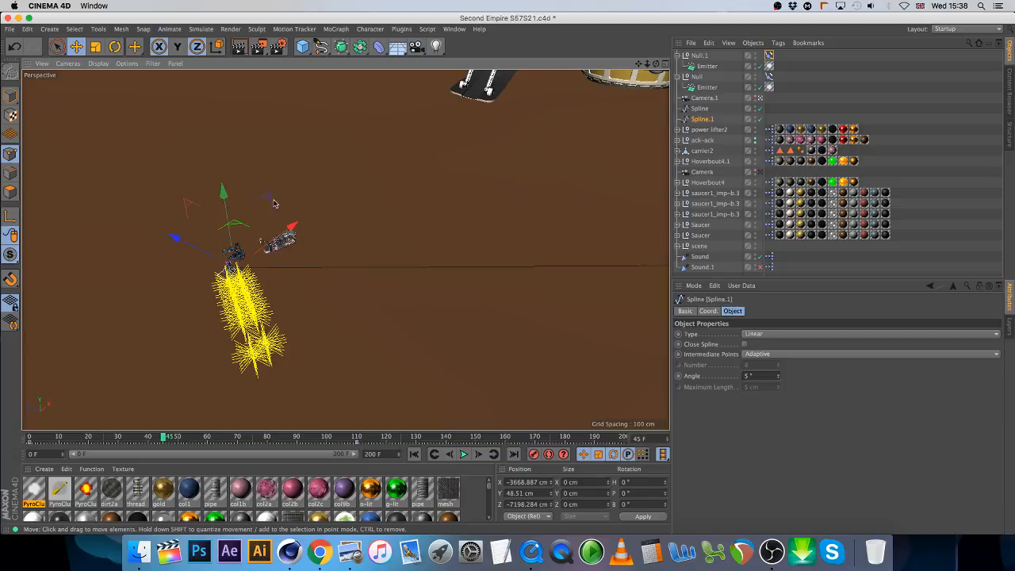
drag(286, 224, 304, 216)
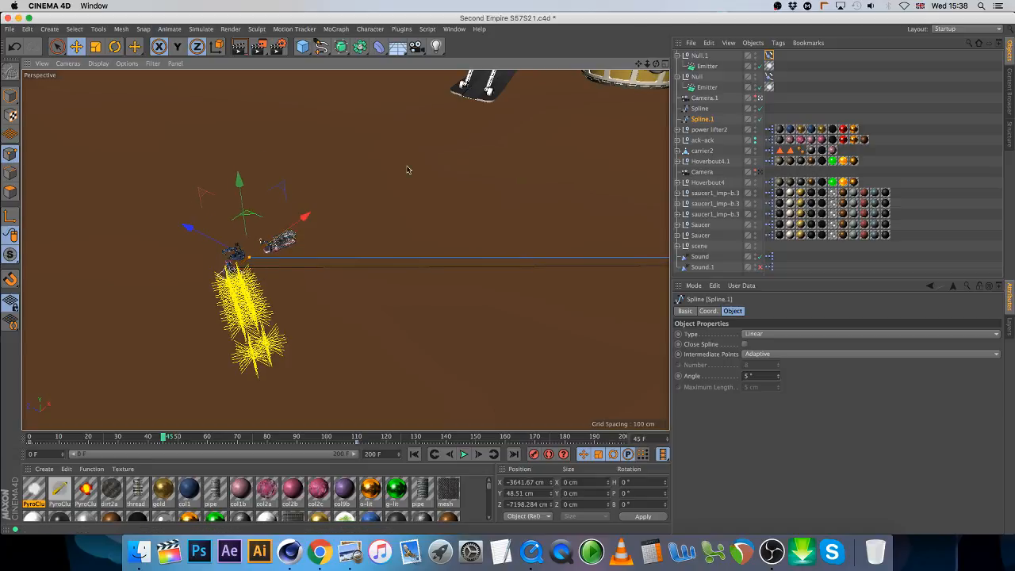
Step: Move Spline.1's intermediate point away from the original spline, to about X -3197 cm and Z -8440 cm
drag(638, 63, 345, 250)
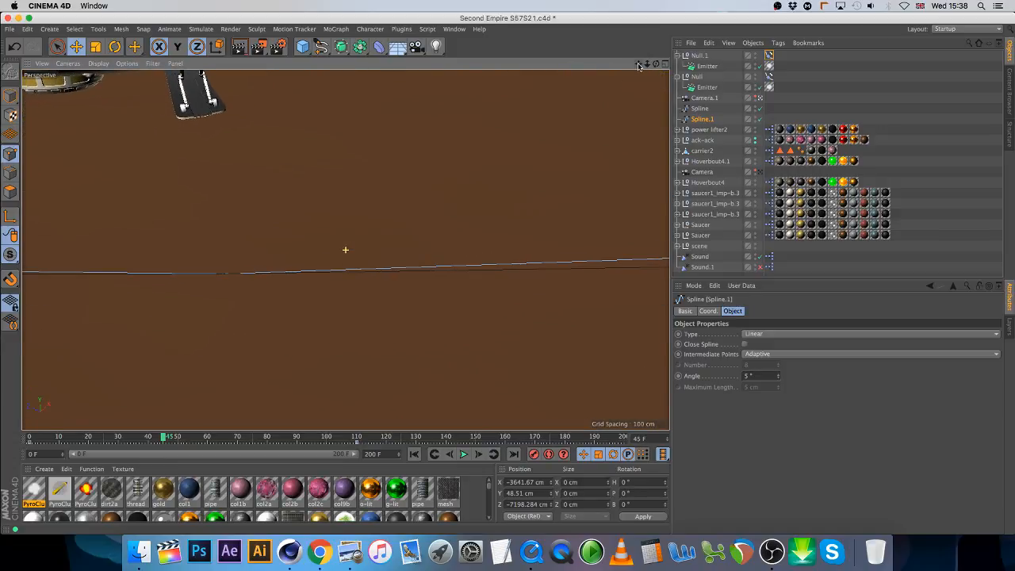
click(243, 275)
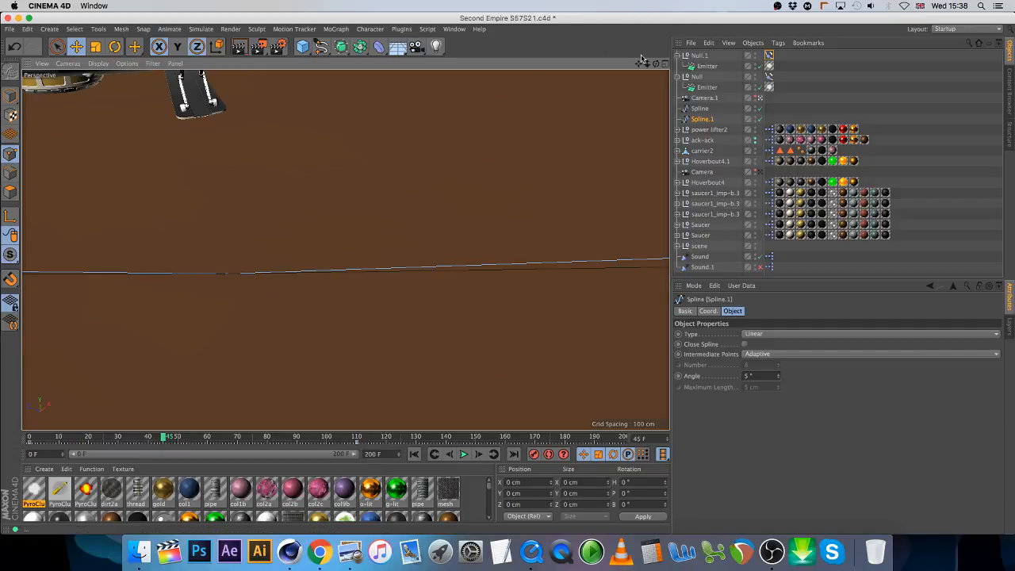
mouse_move(646, 65)
mouse_down()
mouse_move(582, 65)
mouse_move(658, 65)
mouse_move(638, 65)
mouse_up()
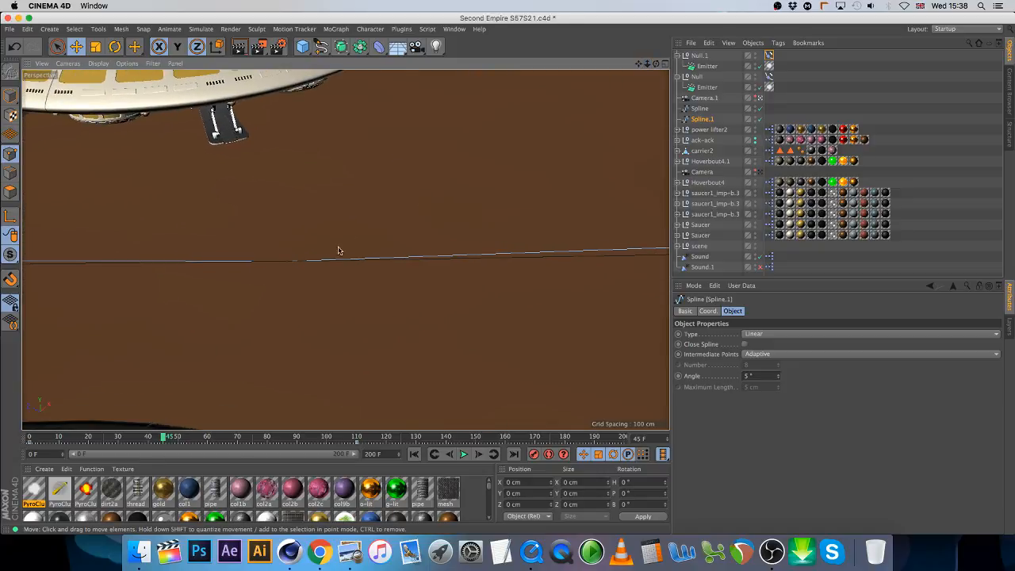
click(287, 262)
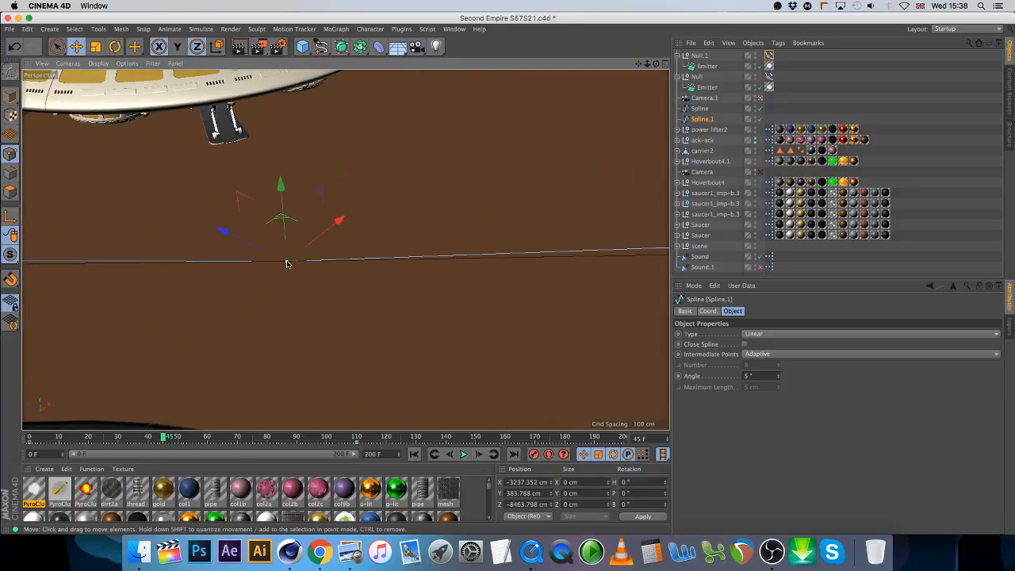
drag(335, 222, 238, 208)
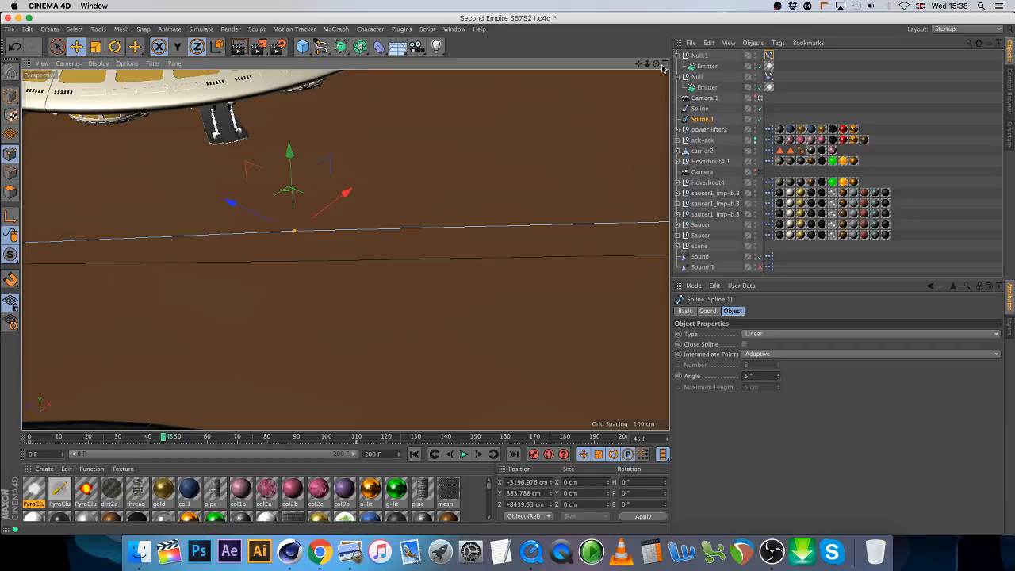
Step: Return to the main Camera, rewind to frame 0, scrub to frame 95 and test-render the view
click(759, 172)
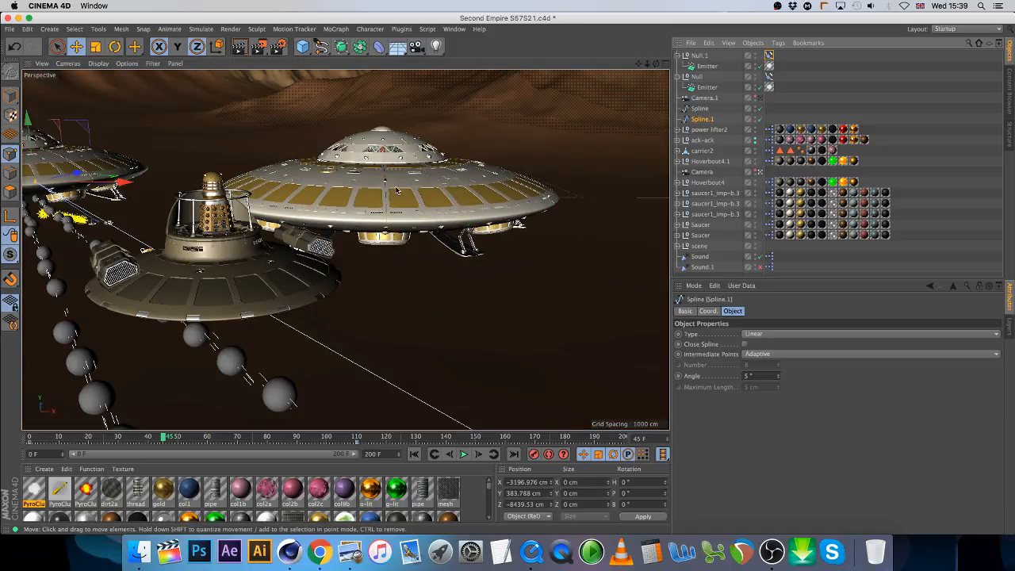
click(492, 308)
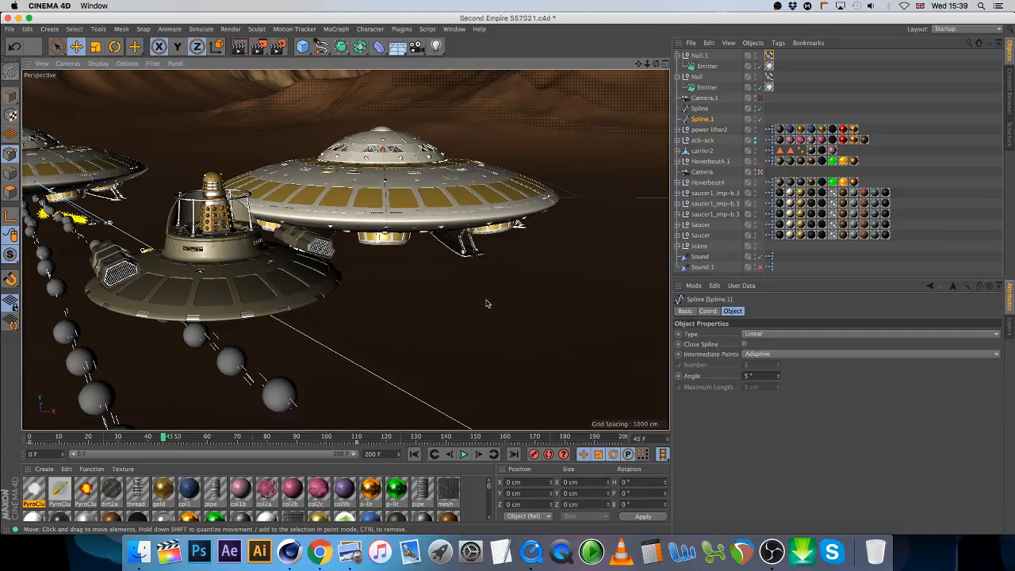
click(415, 454)
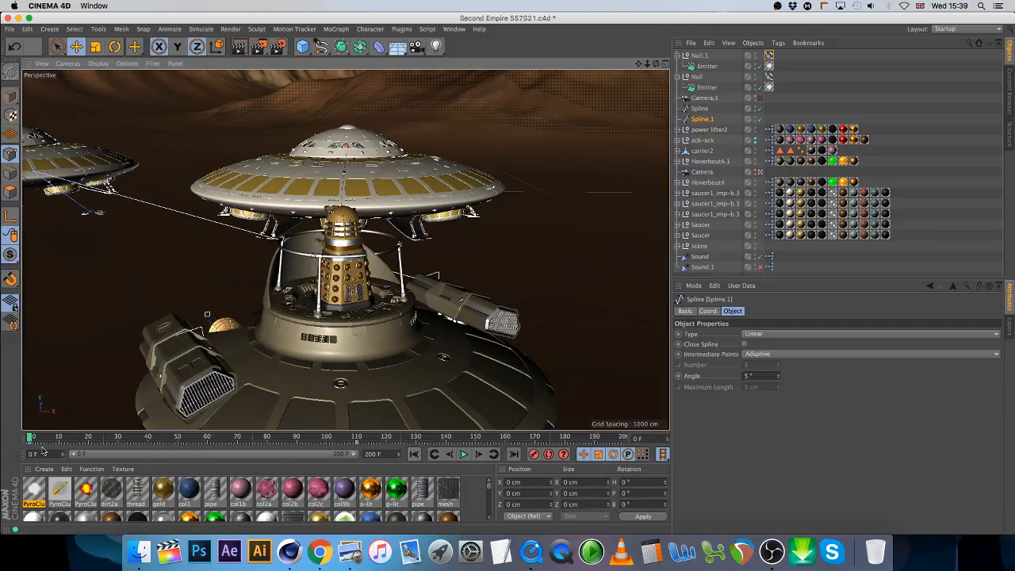
drag(32, 437, 312, 442)
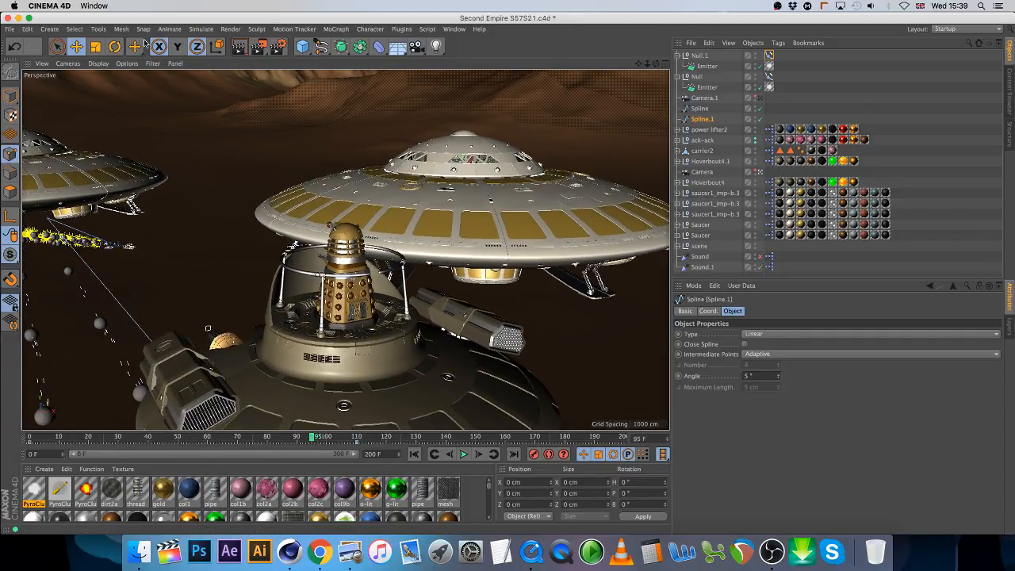
click(239, 43)
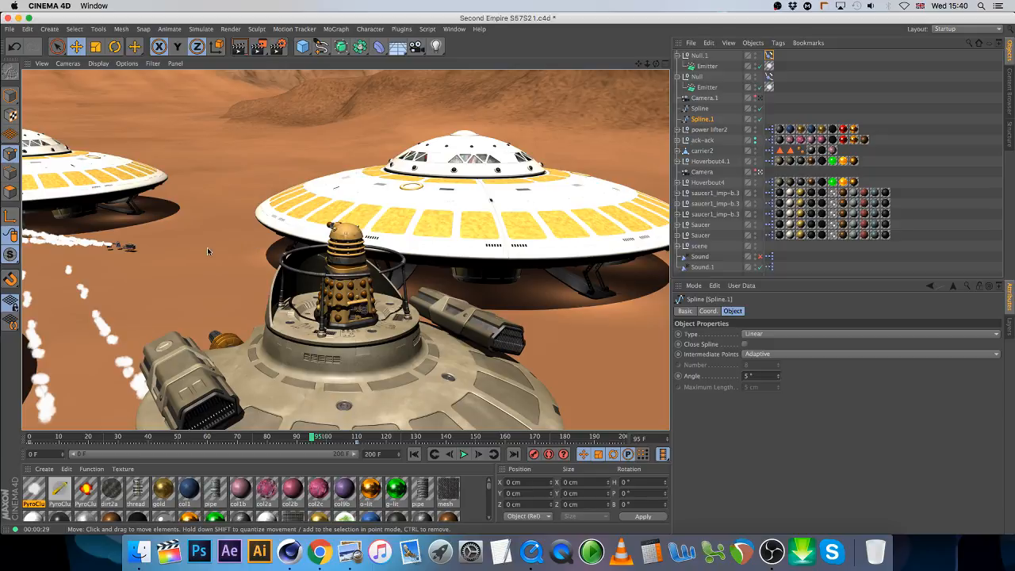
Step: Select power lifter2, ack-ack and carrier2 in Model mode and lower them together to about Y 24 cm
click(706, 130)
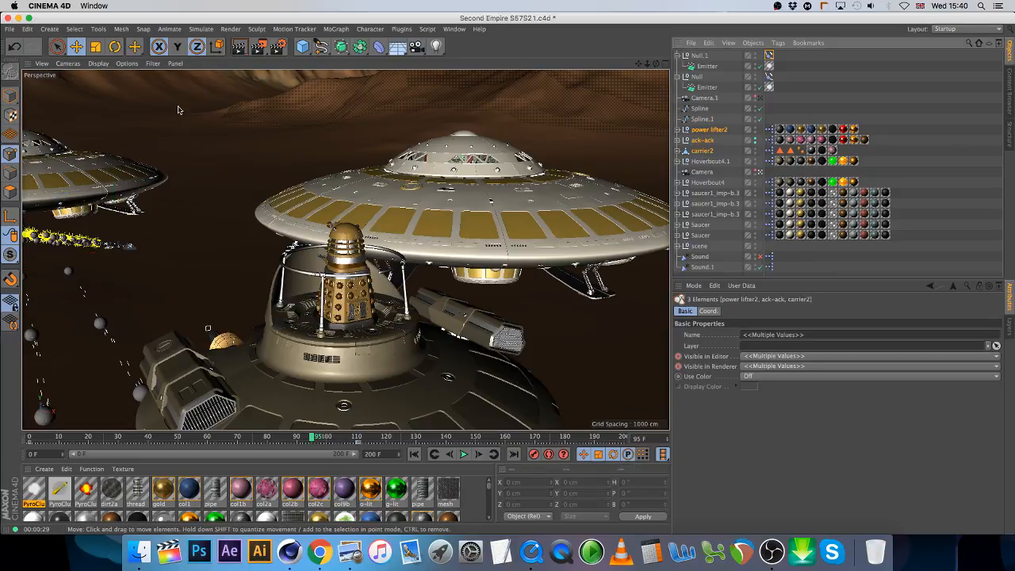
click(759, 97)
drag(638, 63, 680, 87)
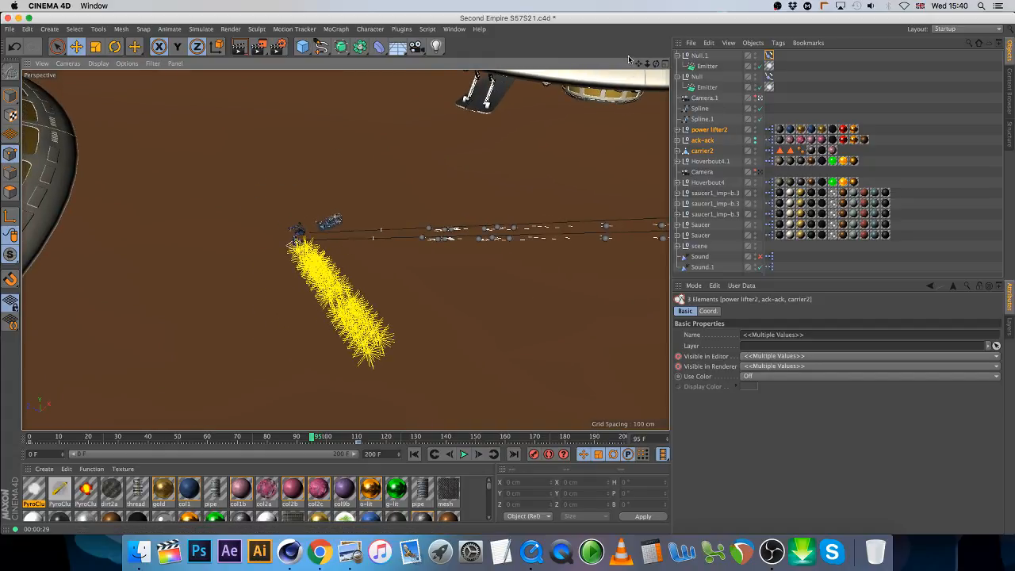
click(14, 95)
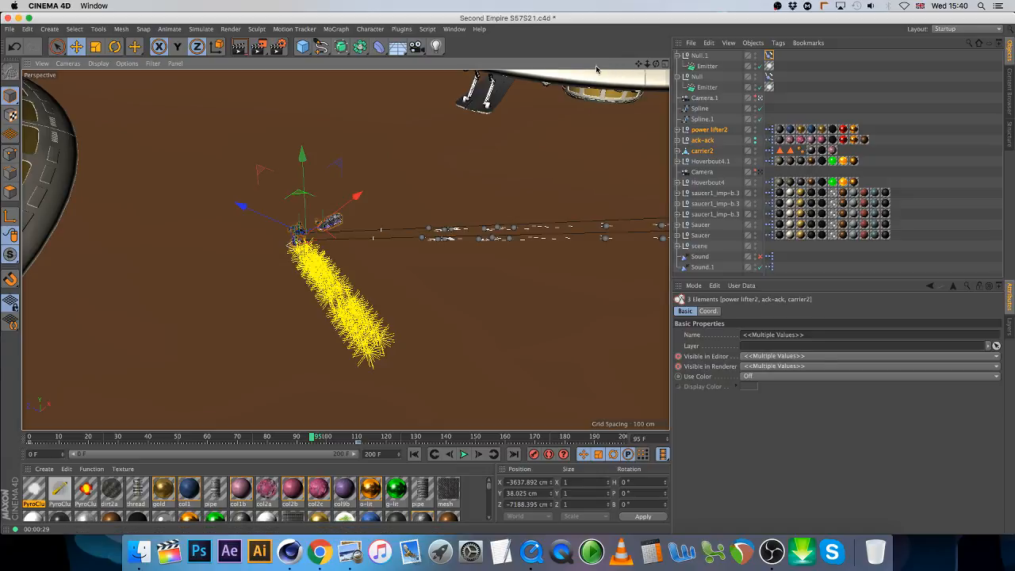
mouse_move(646, 64)
mouse_down()
mouse_move(632, 65)
mouse_move(654, 68)
mouse_move(636, 68)
mouse_up()
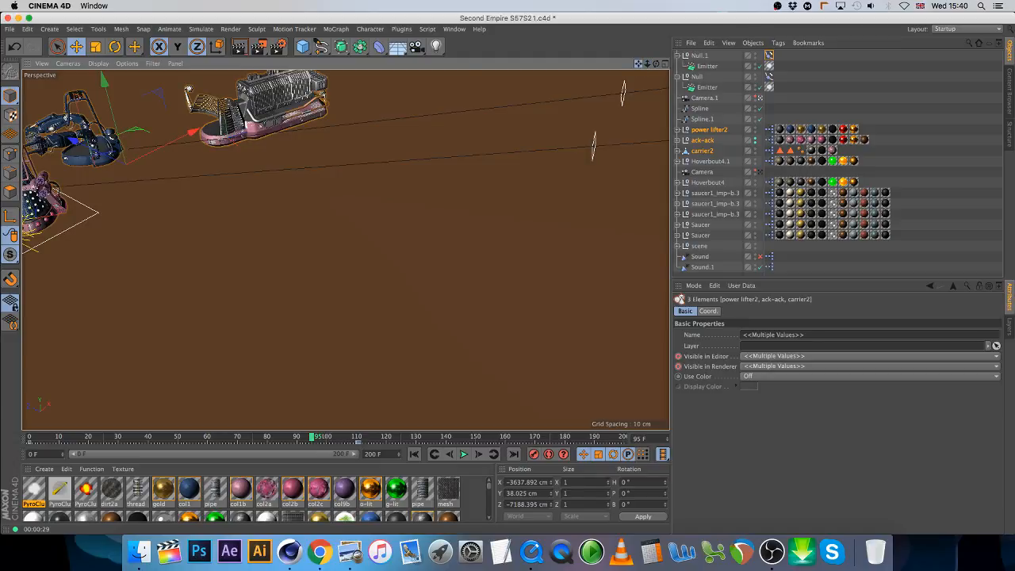
scroll(344, 249, down, 5)
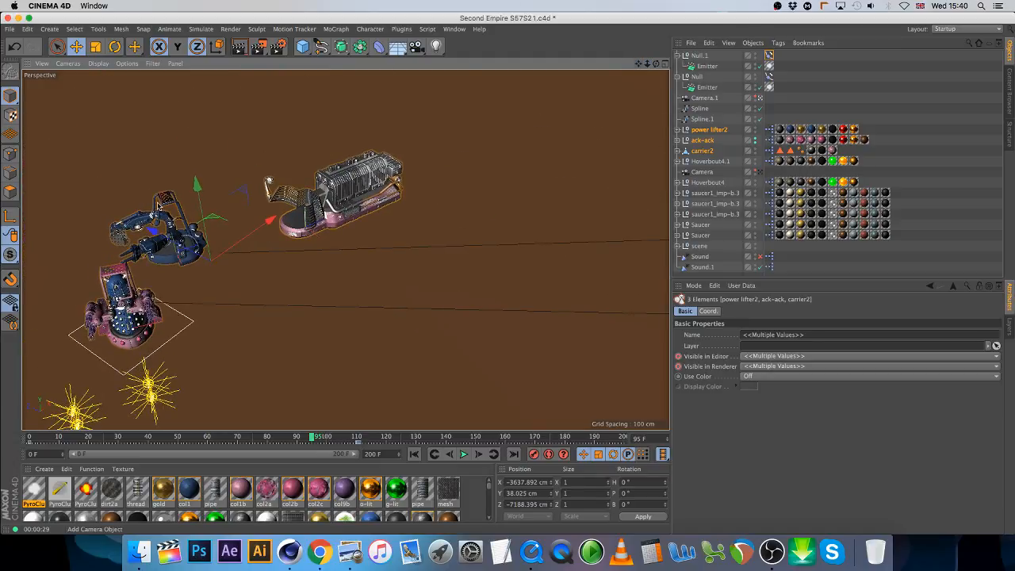
drag(194, 187, 203, 220)
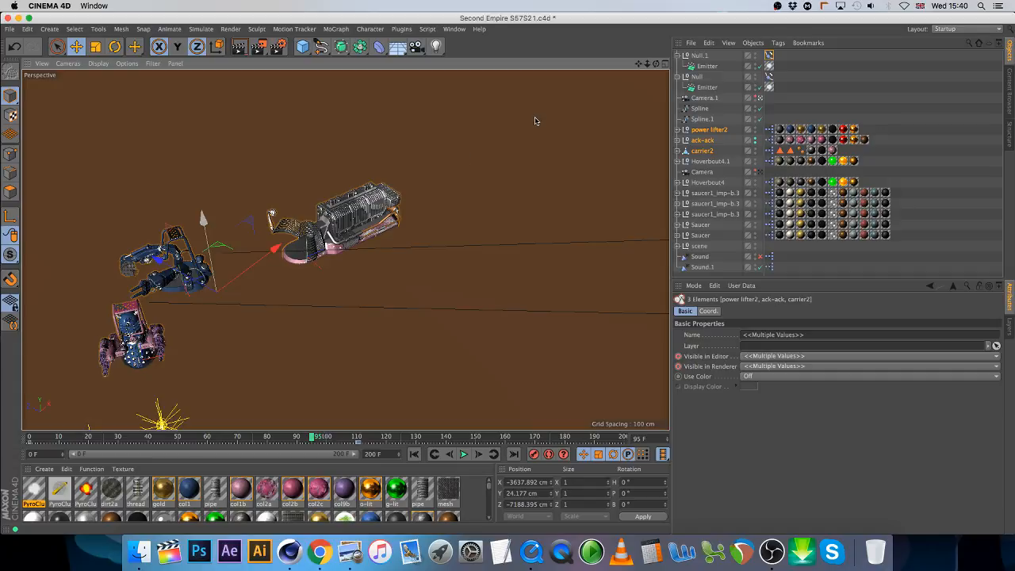
Step: Duplicate the Emitter inside ack-ack and move the copy onto the power lifter, to about X 19 cm and Z 37 cm
click(707, 87)
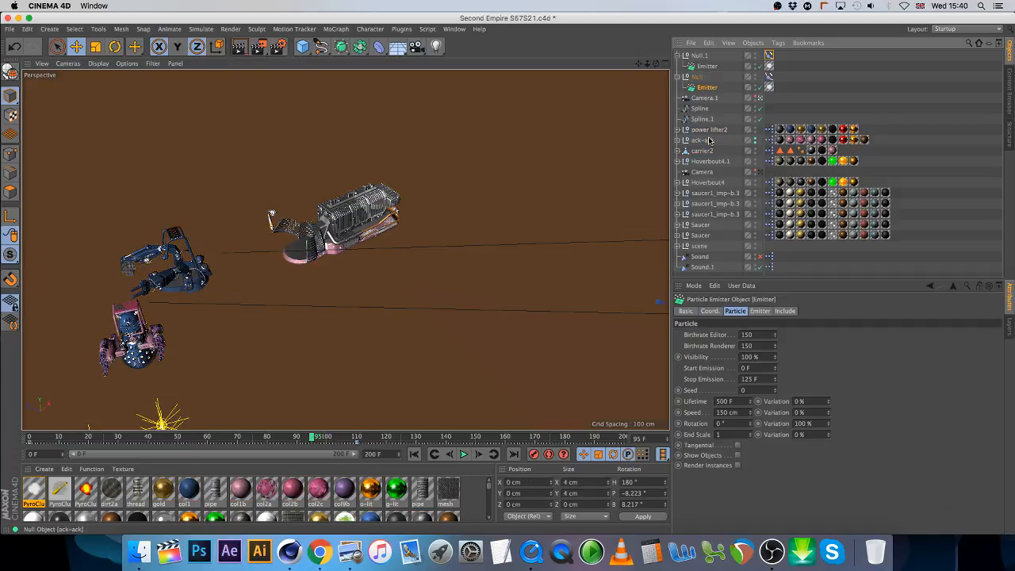
click(678, 130)
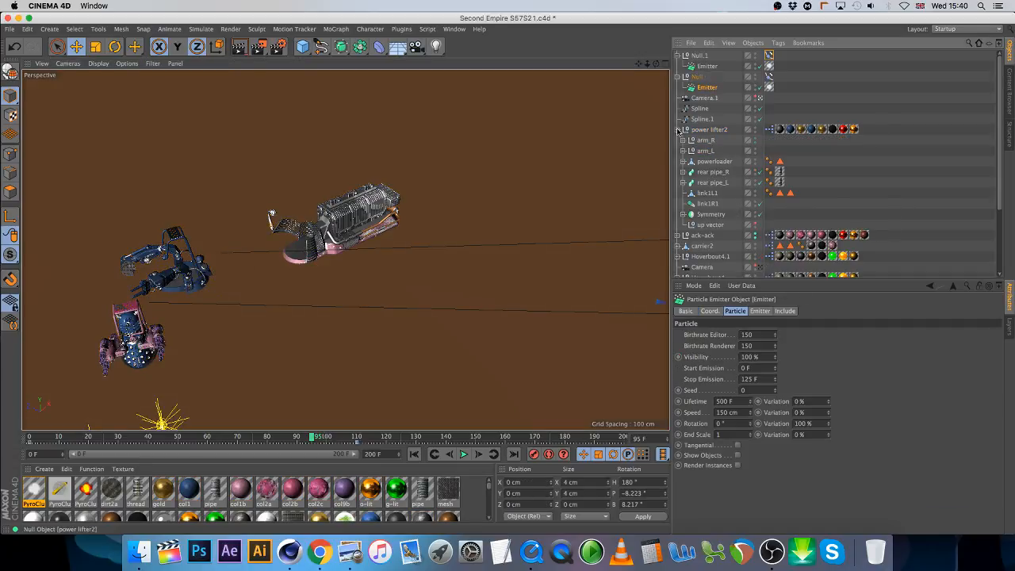
click(678, 130)
click(677, 140)
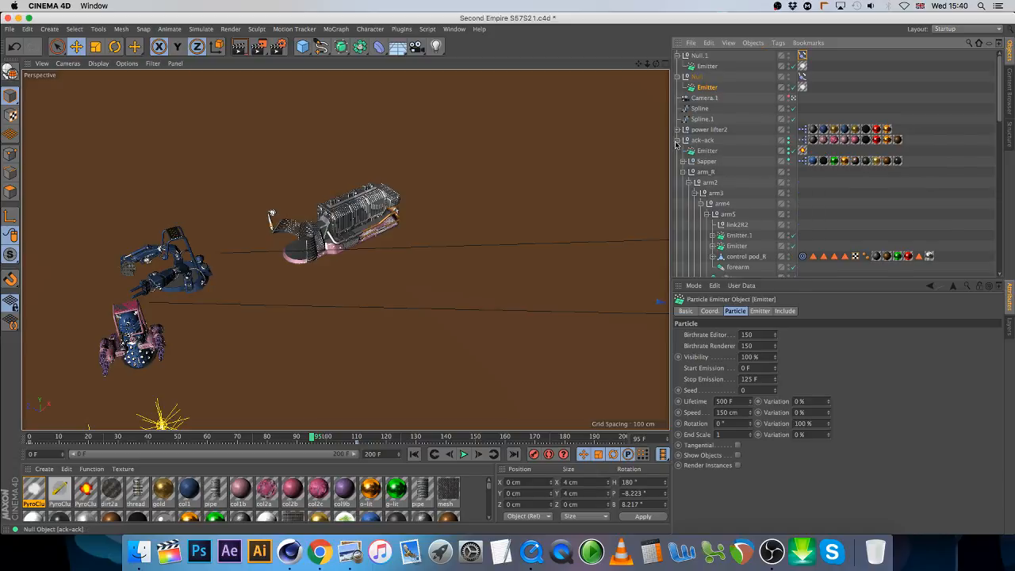
click(707, 150)
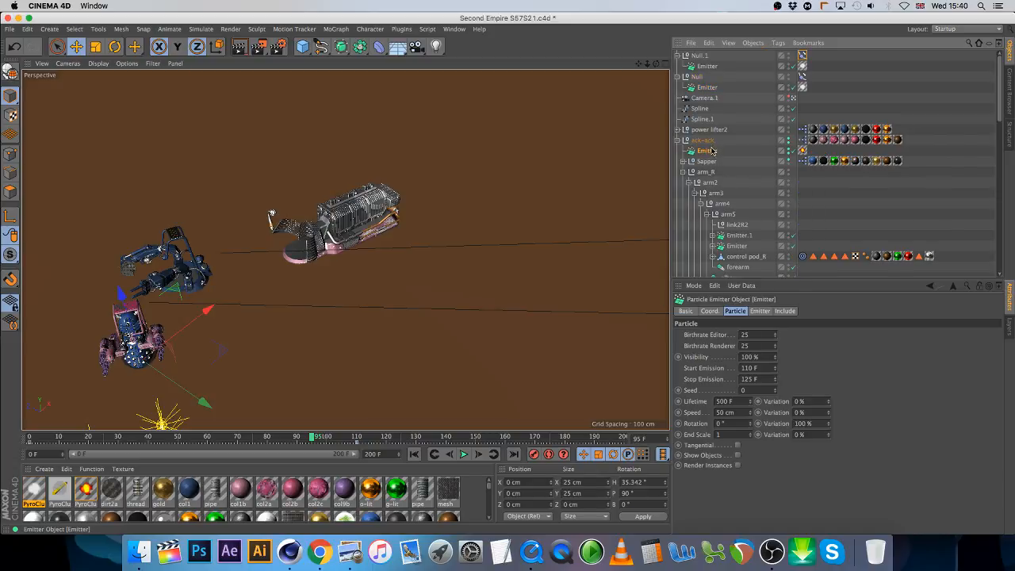
ctrl+drag(703, 151, 704, 164)
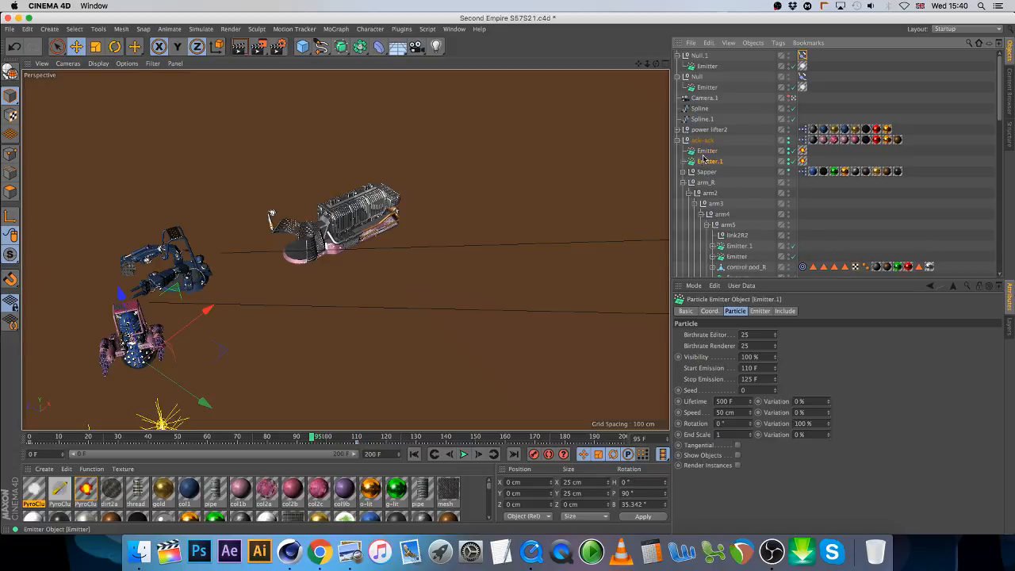
drag(208, 310, 180, 292)
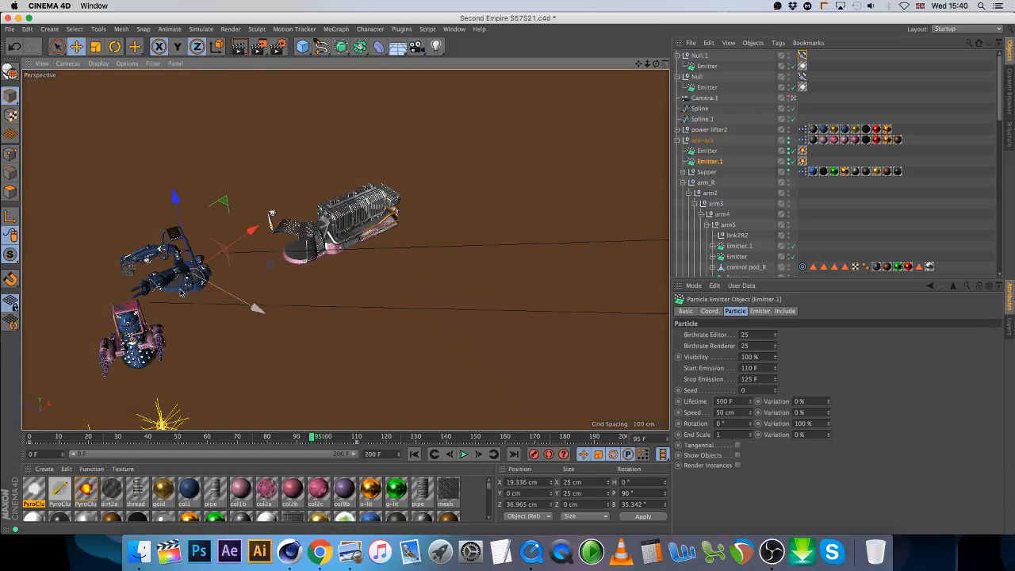
Step: At frame 110, set power lifter2's Visible in Editor and Visible in Renderer to On and keyframe both
click(704, 129)
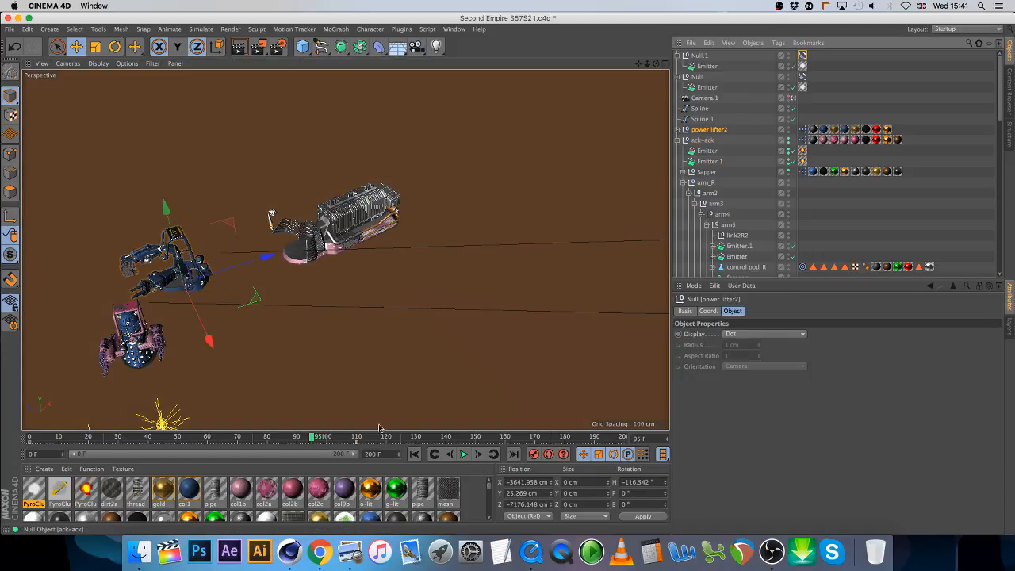
mouse_move(356, 437)
mouse_down()
mouse_move(369, 437)
mouse_move(357, 438)
mouse_up()
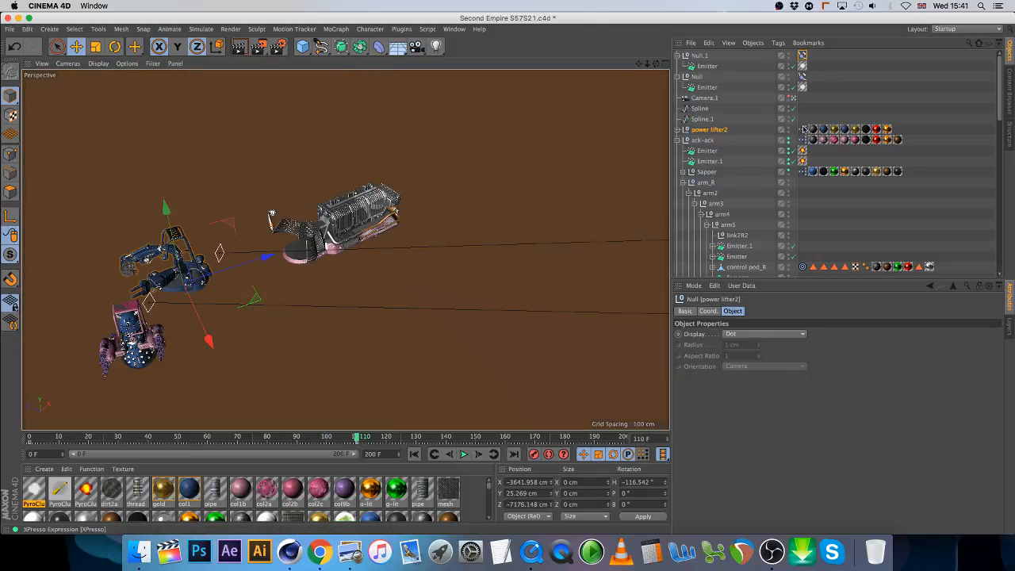
click(684, 311)
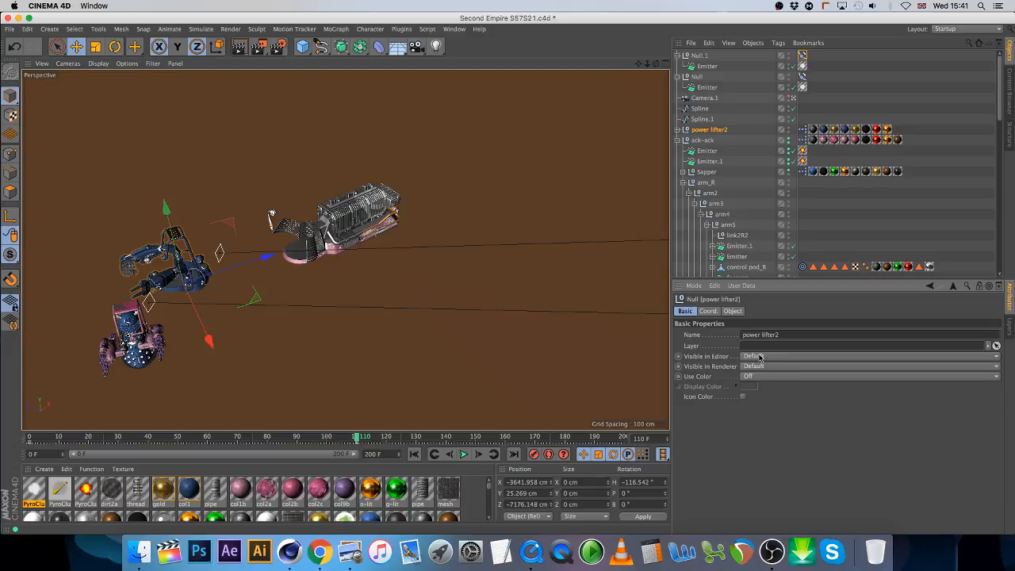
click(762, 358)
click(762, 377)
click(760, 366)
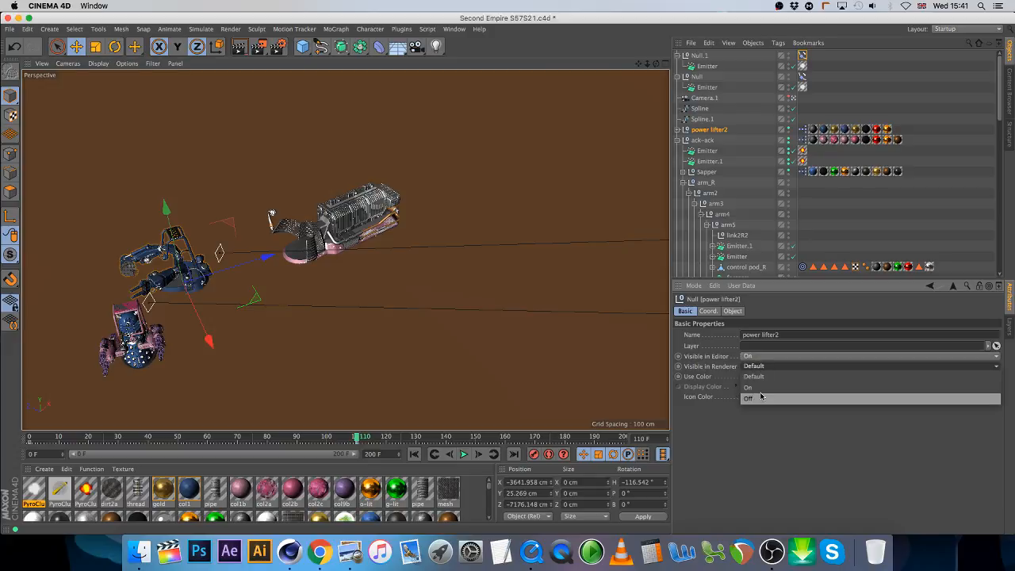
click(759, 387)
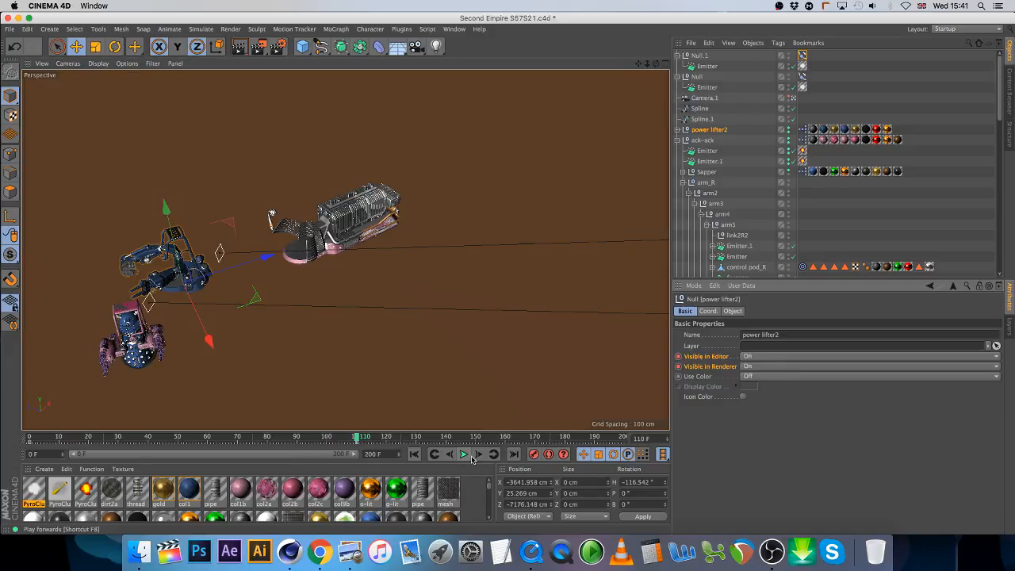
Step: At frame 111, set power lifter2's Visible in Editor and Visible in Renderer to Off and keyframe both
click(478, 454)
click(763, 356)
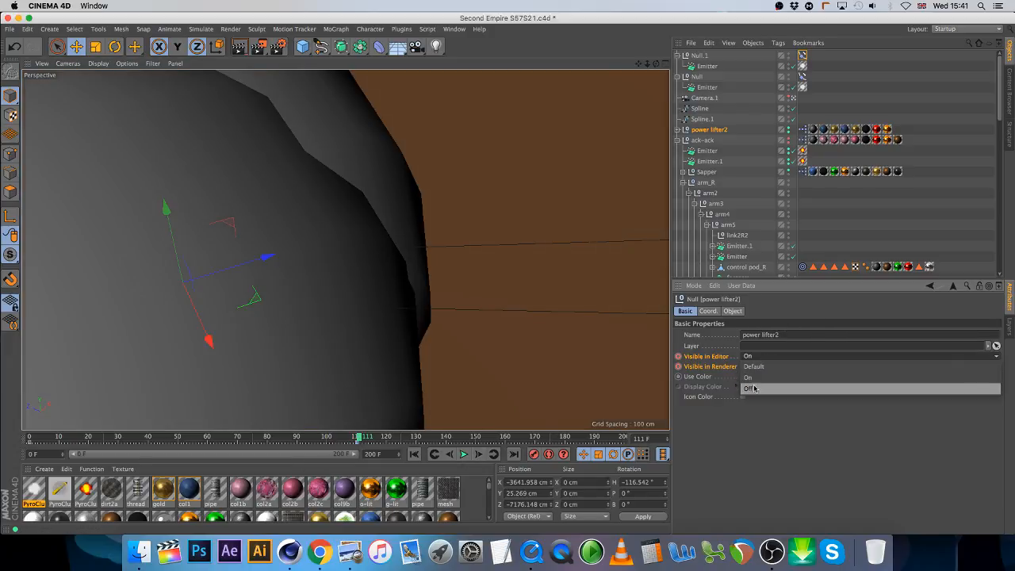
click(752, 387)
click(755, 366)
click(759, 398)
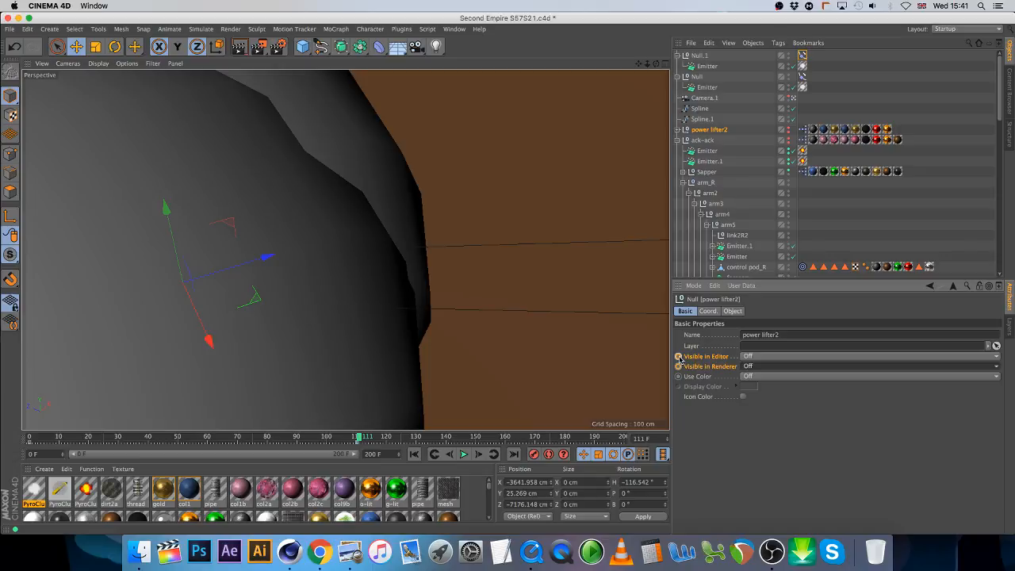
ctrl+click(678, 355)
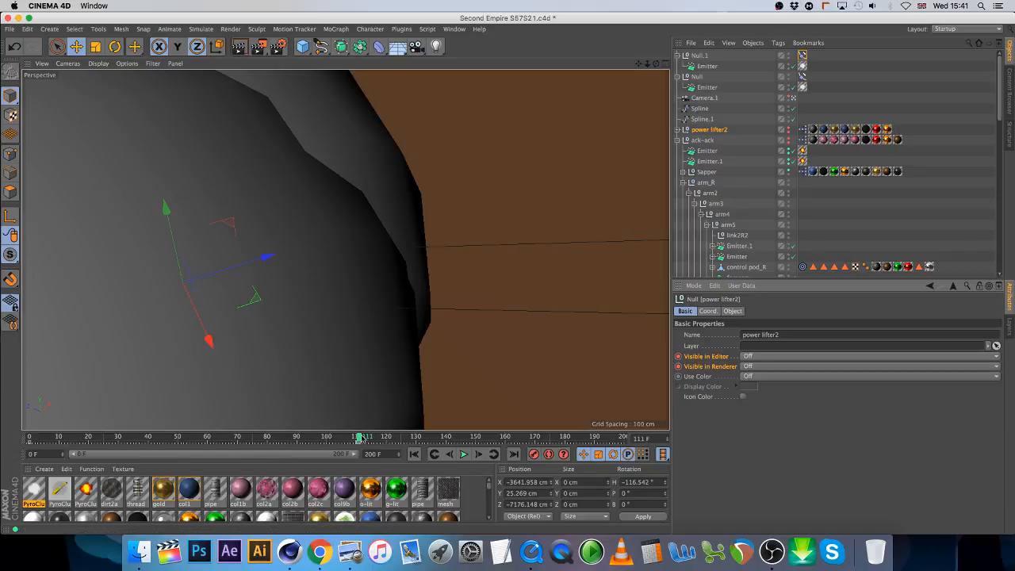
Step: Collapse the Null and ack-ack hierarchies, return to the main Camera and scrub the animation to frame 142
drag(359, 437, 417, 438)
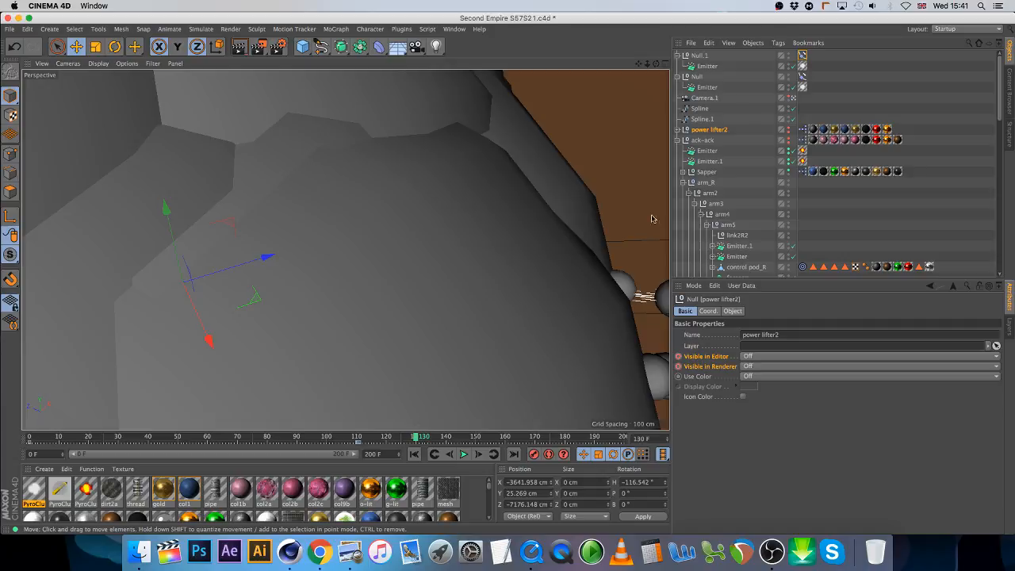
click(677, 76)
click(678, 130)
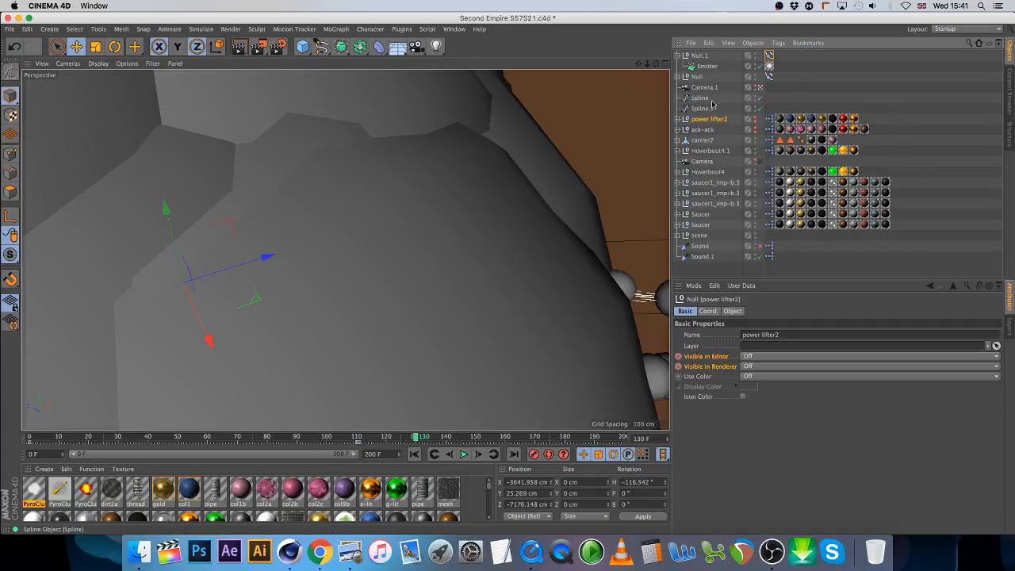
click(759, 161)
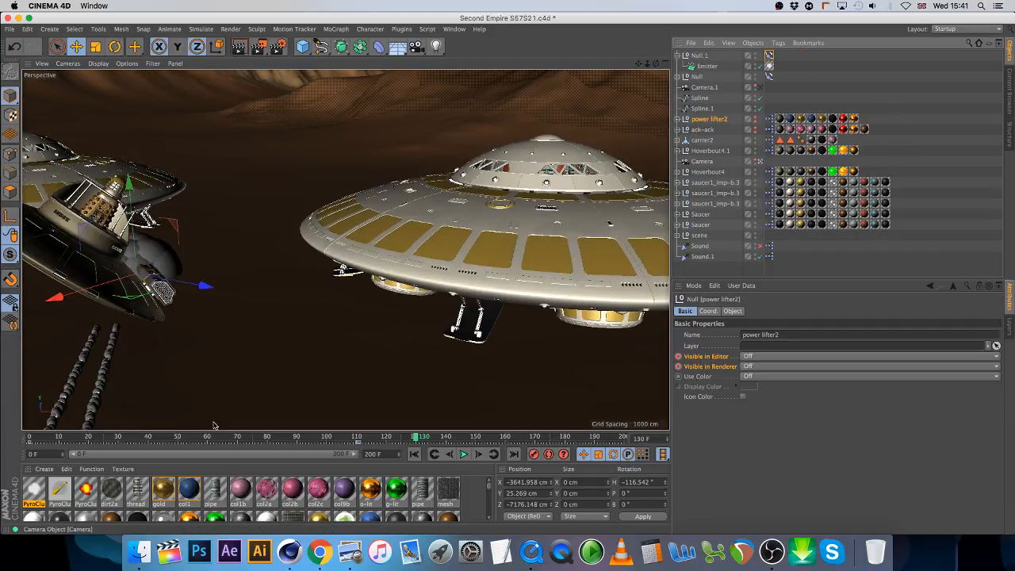
drag(231, 439, 452, 409)
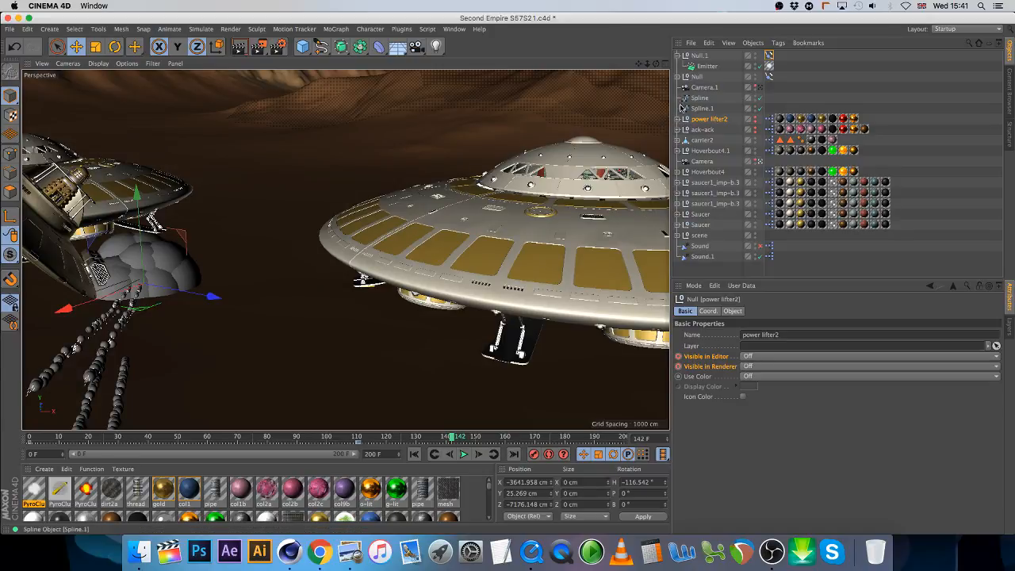
click(677, 76)
click(709, 87)
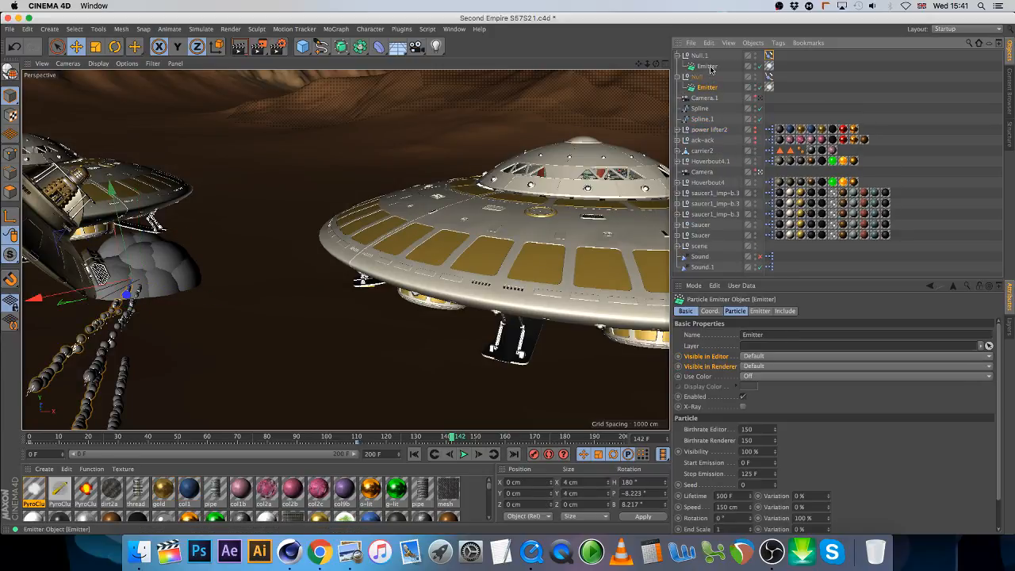
ctrl+click(707, 67)
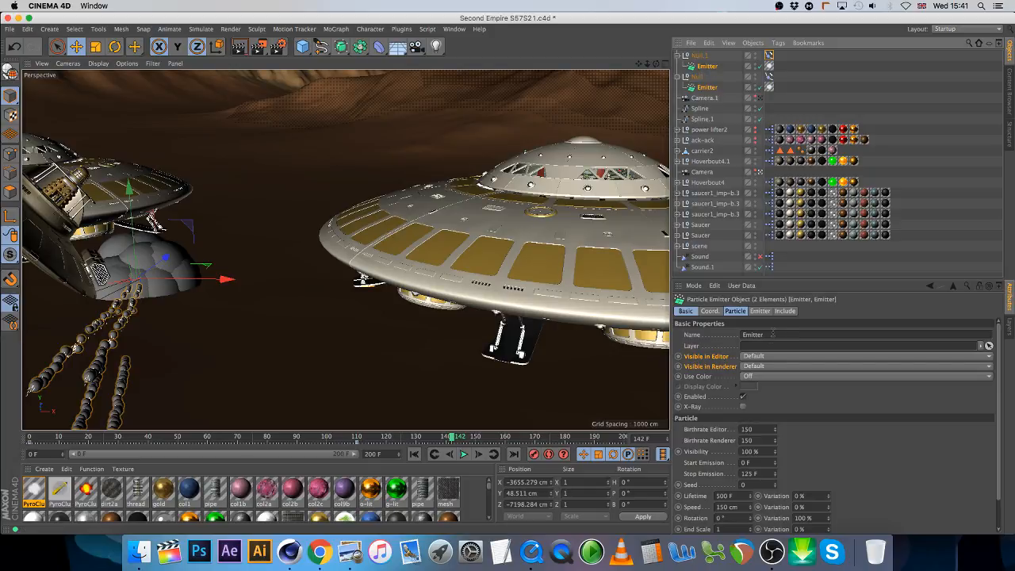
Step: At frame 110, set Visible in Editor and Visible in Renderer to On for Null and Null.1 together and keyframe both
click(357, 441)
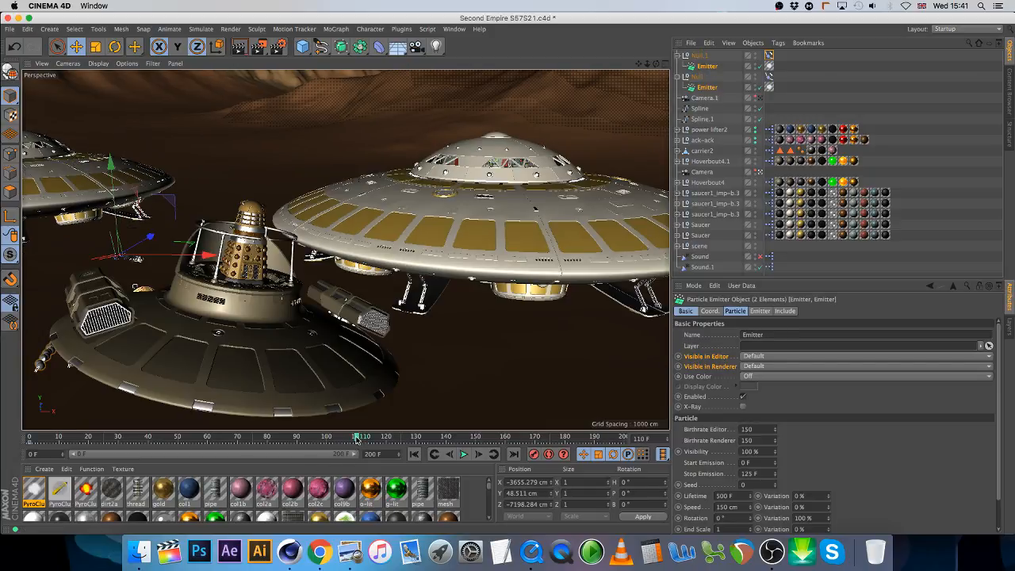
click(676, 56)
click(677, 66)
click(697, 56)
shift+click(696, 67)
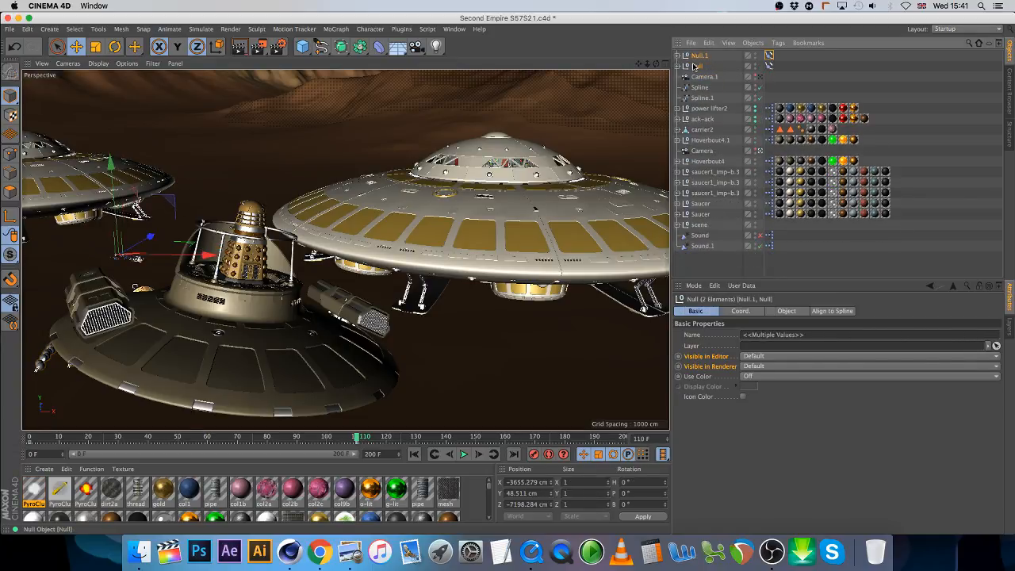
click(759, 356)
click(759, 366)
click(759, 366)
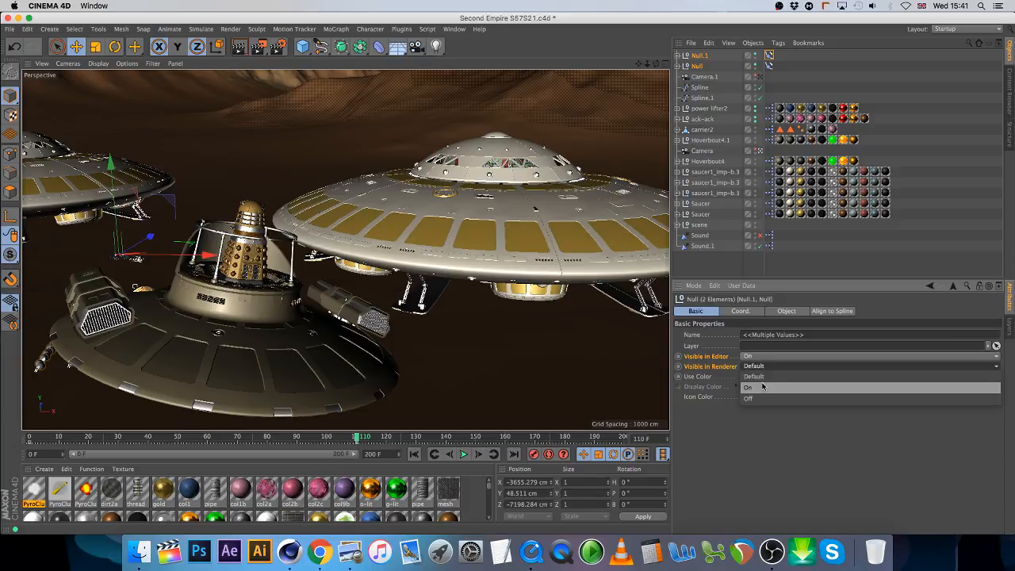
click(763, 387)
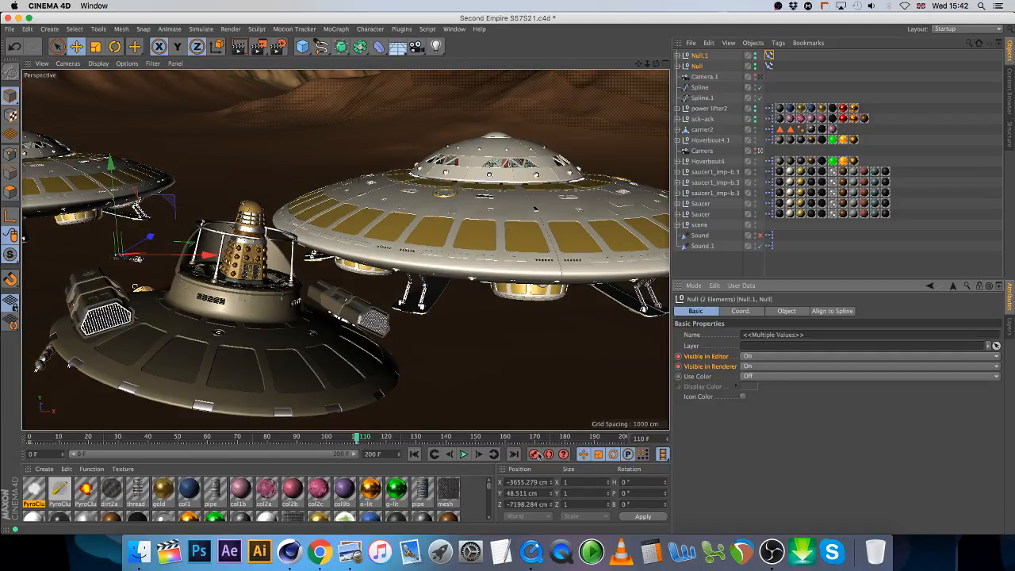
Step: At frame 111, set both nulls' Visible in Editor and Visible in Renderer to Off, keyframe both and deselect them
click(478, 454)
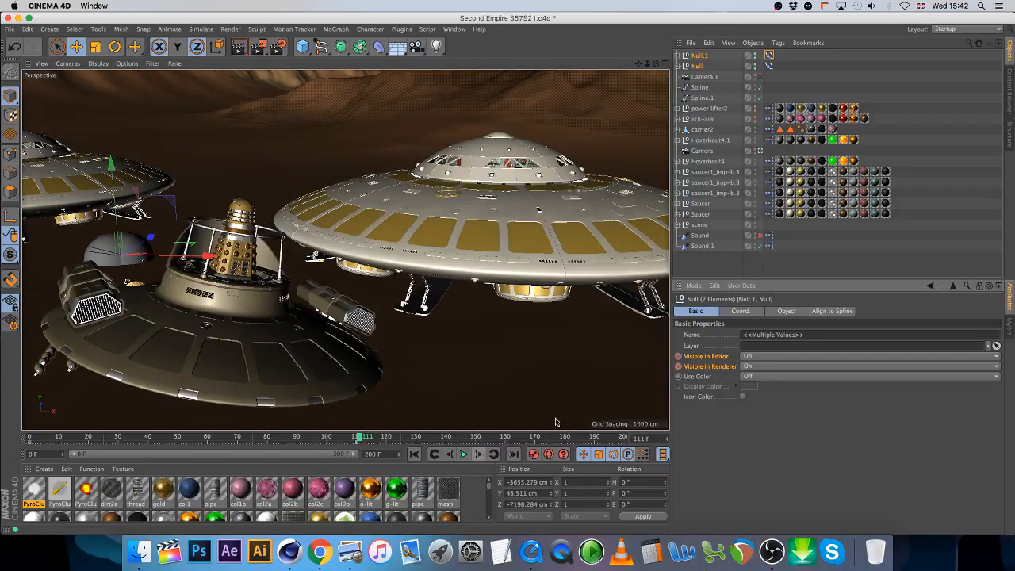
click(767, 357)
click(749, 387)
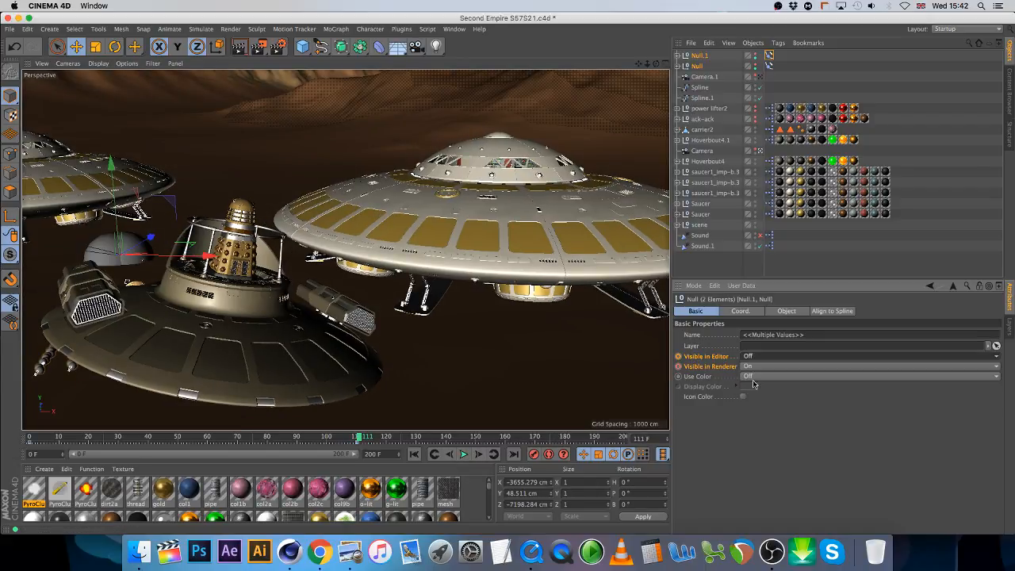
click(754, 367)
click(747, 398)
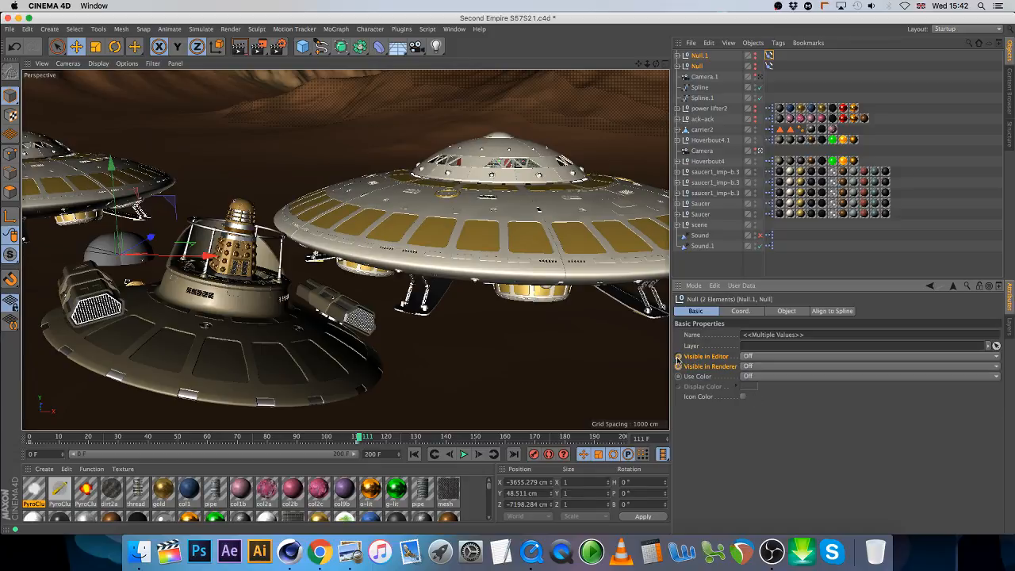
click(949, 204)
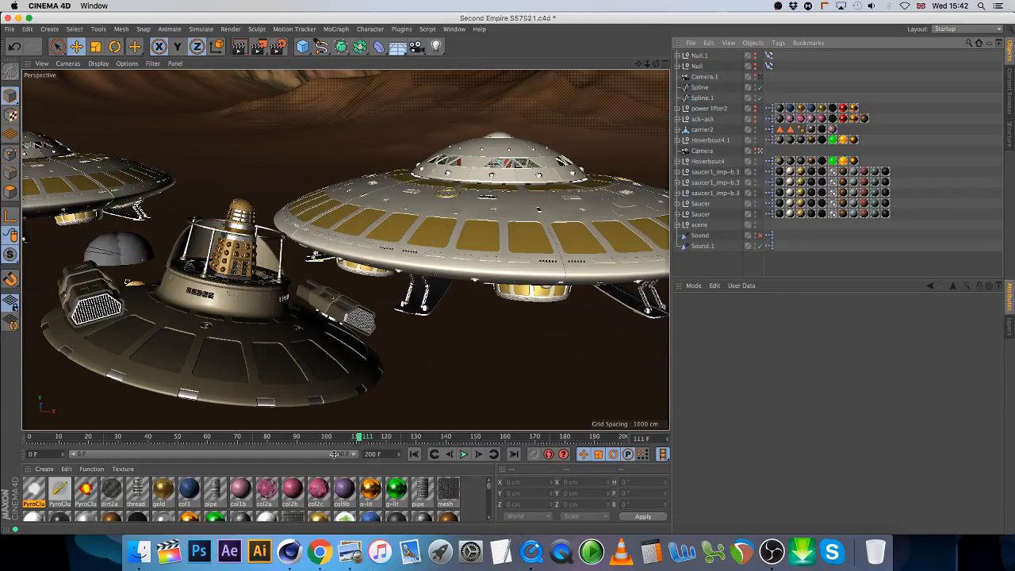
Step: Scrub through the impact and inspect Null's Align to Spline tag to check the smoke streams against the explosions
drag(359, 437, 458, 440)
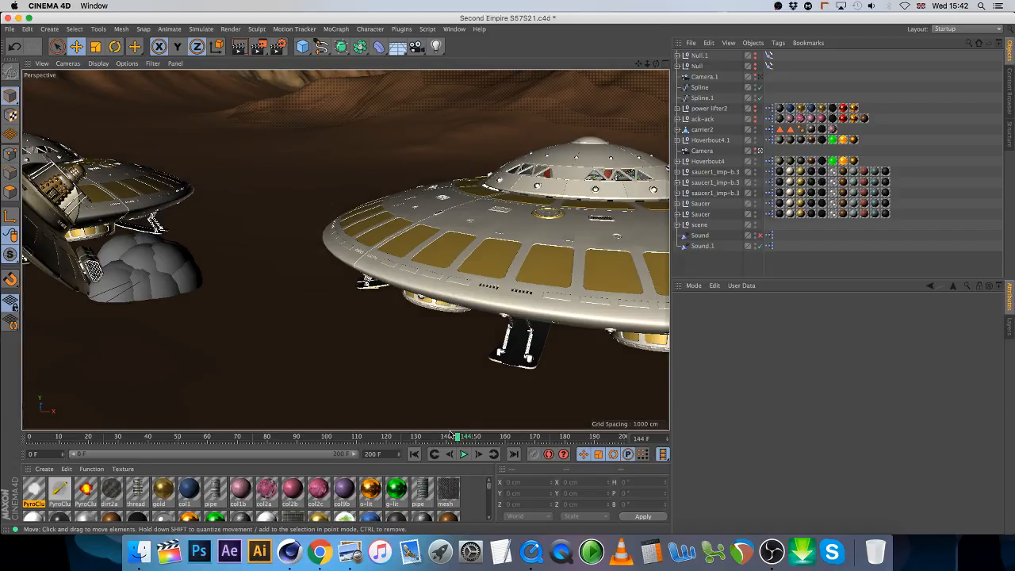
mouse_move(323, 438)
mouse_down()
mouse_move(356, 443)
mouse_move(322, 438)
mouse_up()
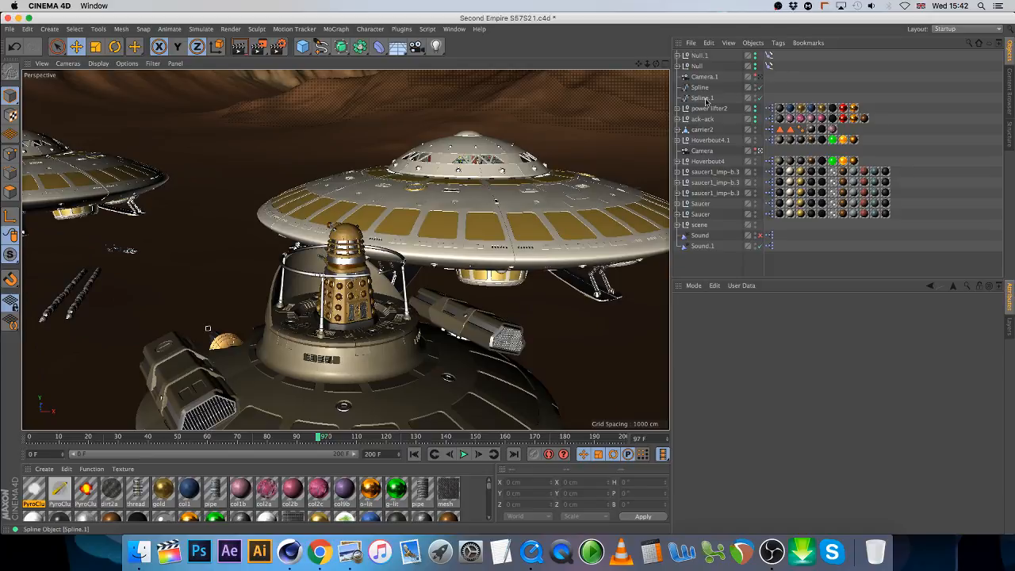
click(697, 66)
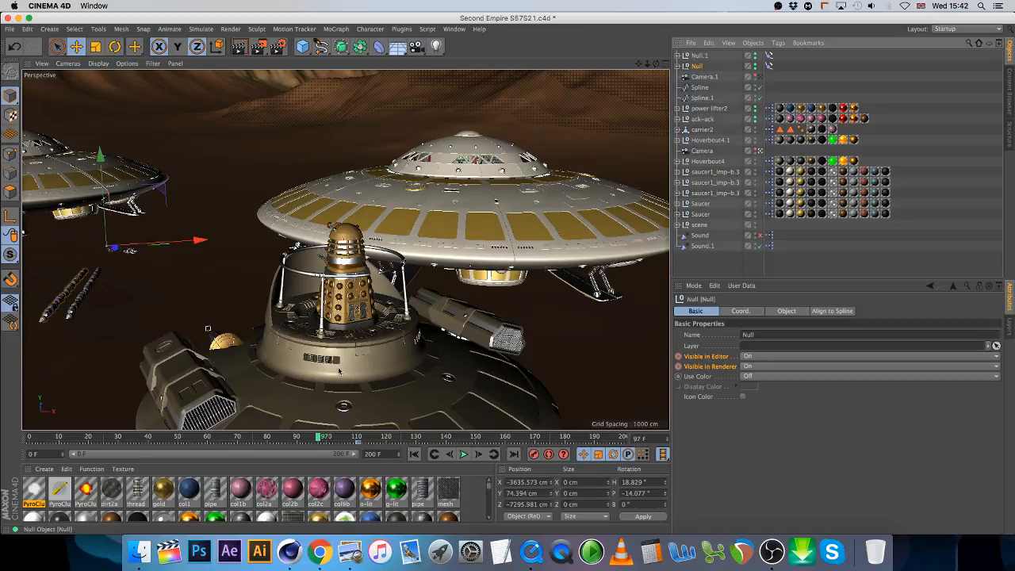
click(768, 66)
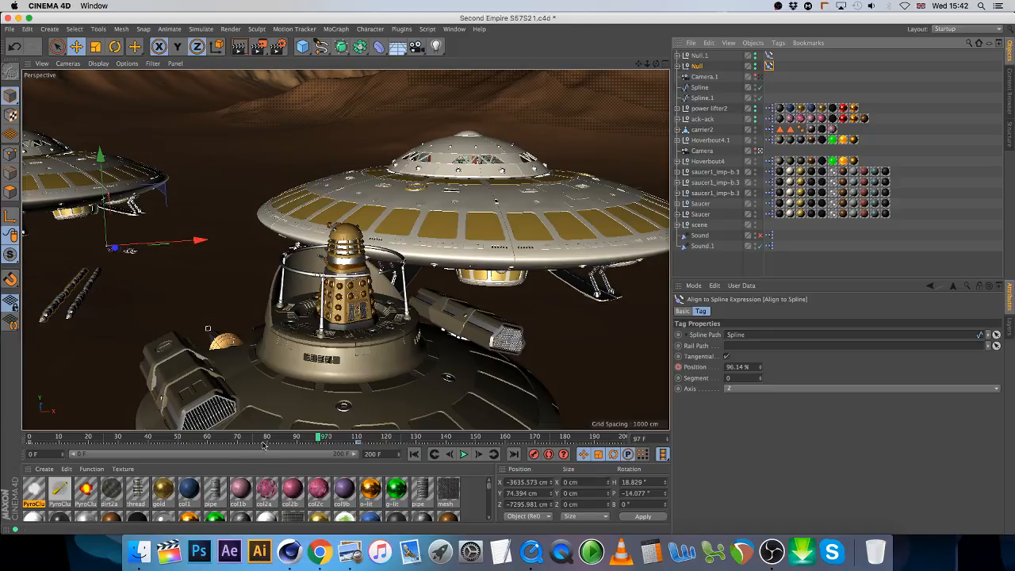
drag(262, 440, 530, 440)
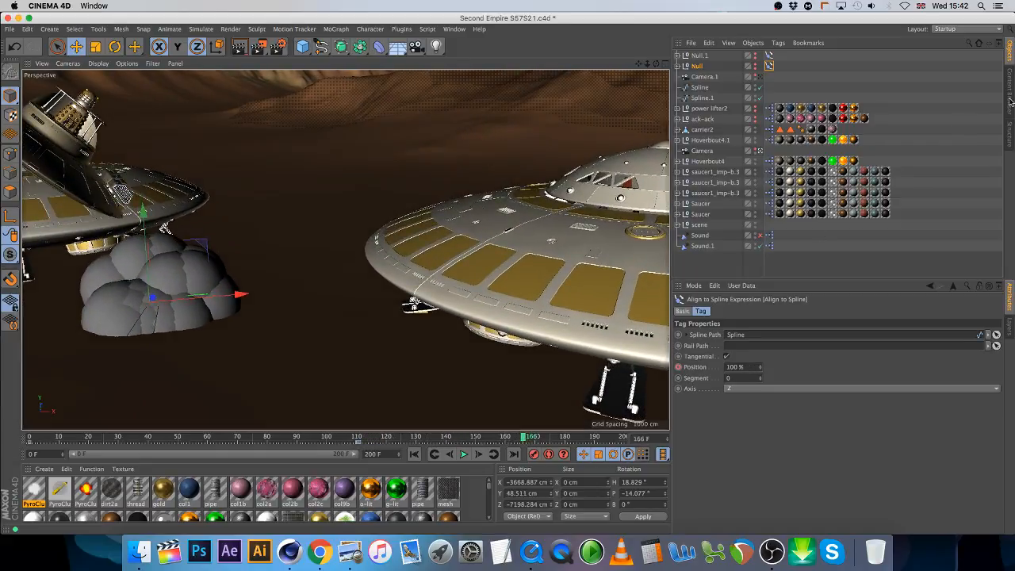
click(720, 262)
Step: Save the project and check the output and save options in the Render Settings
click(10, 28)
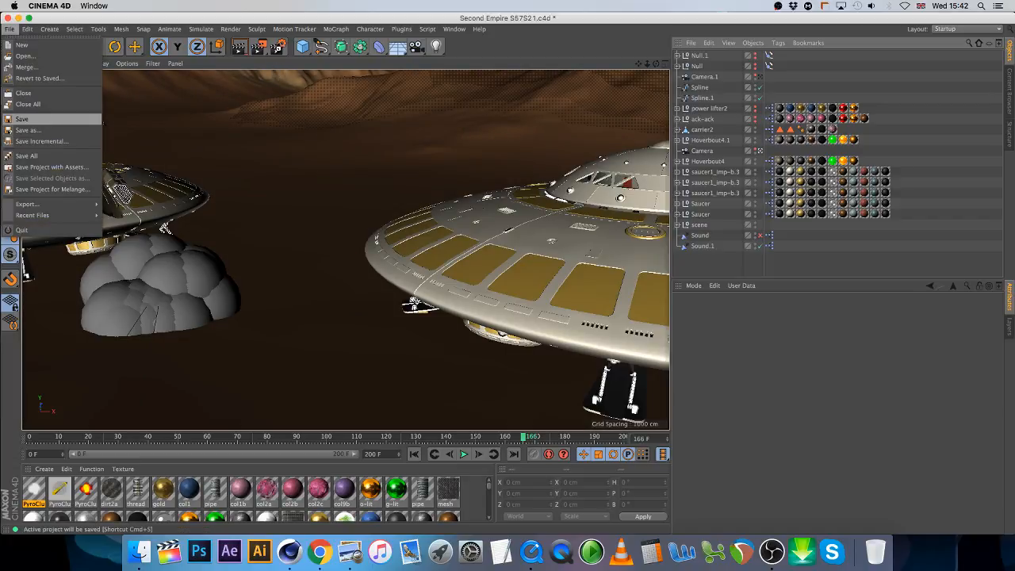
click(24, 118)
click(278, 46)
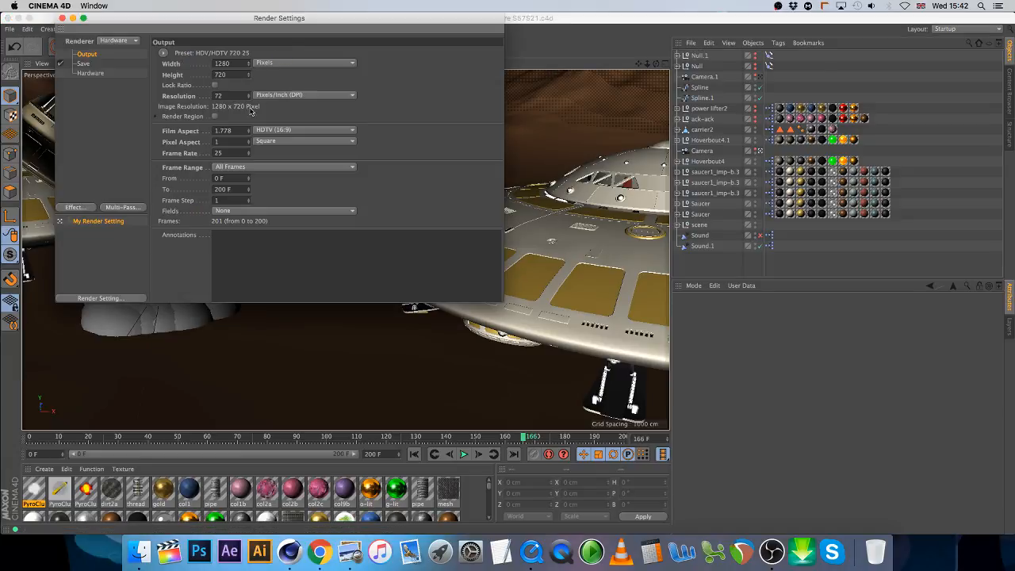
click(83, 64)
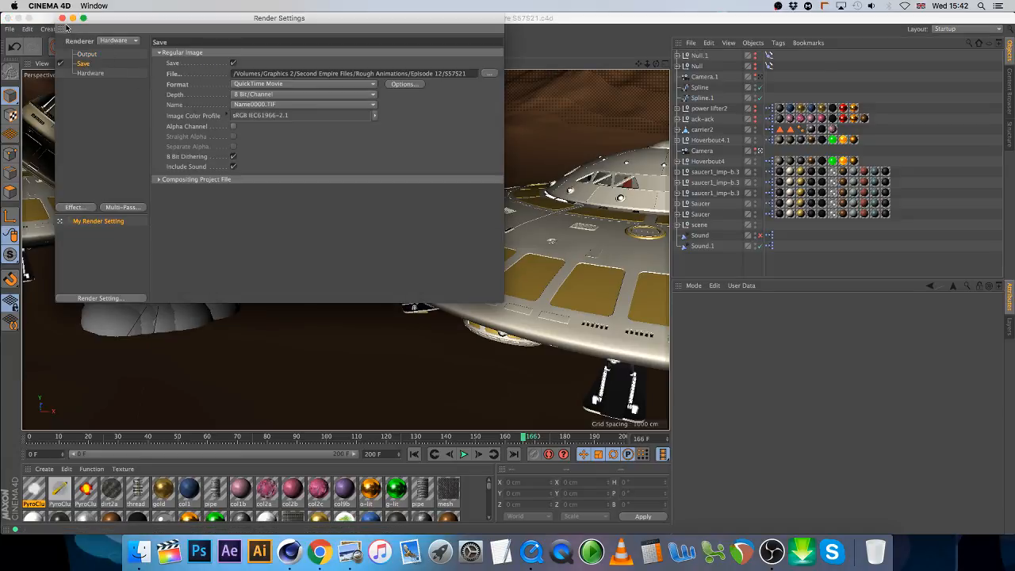
click(62, 17)
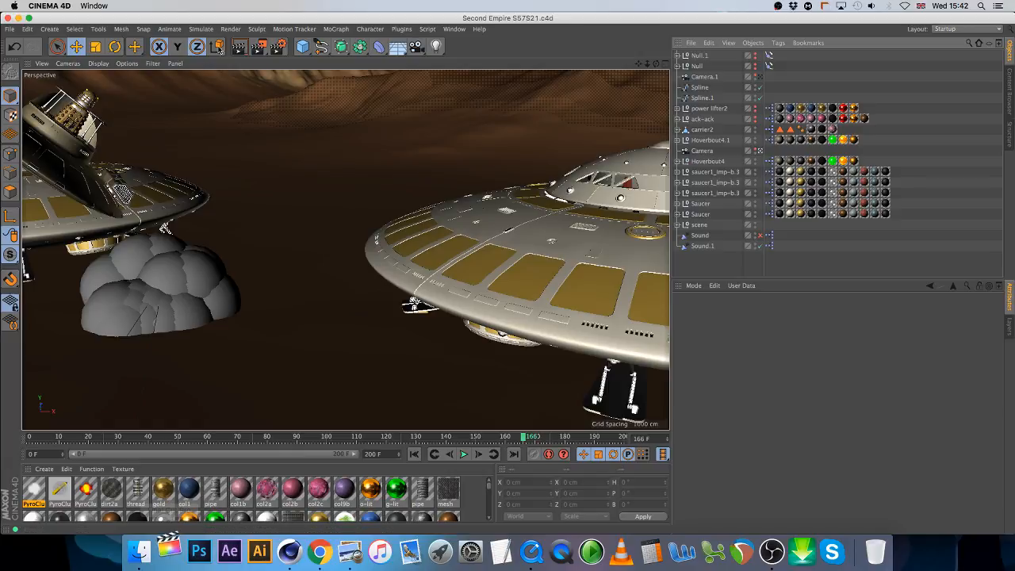
Step: Render the full animation to the Picture Viewer, overwriting the existing S57S21.mov
click(259, 48)
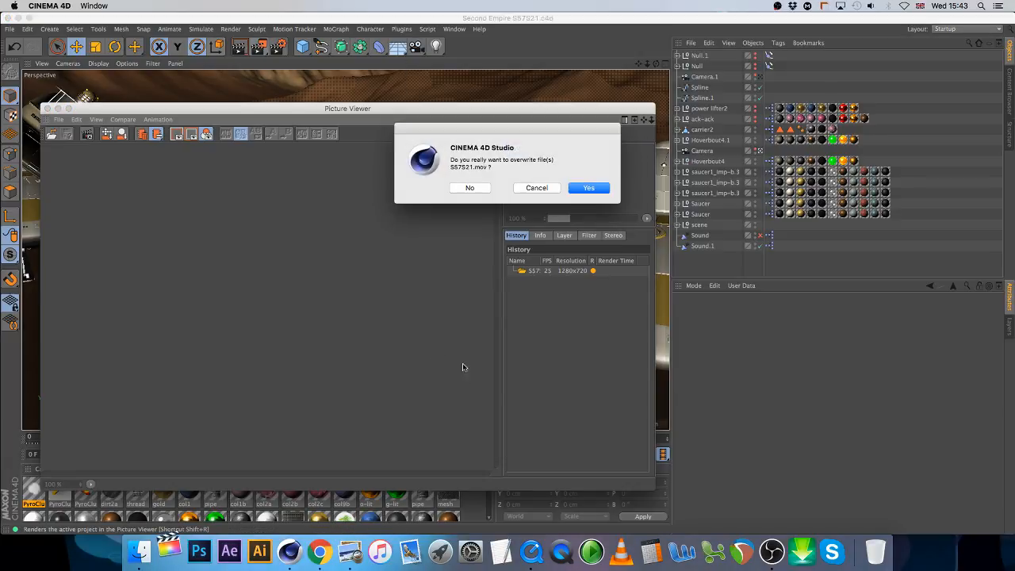
click(597, 189)
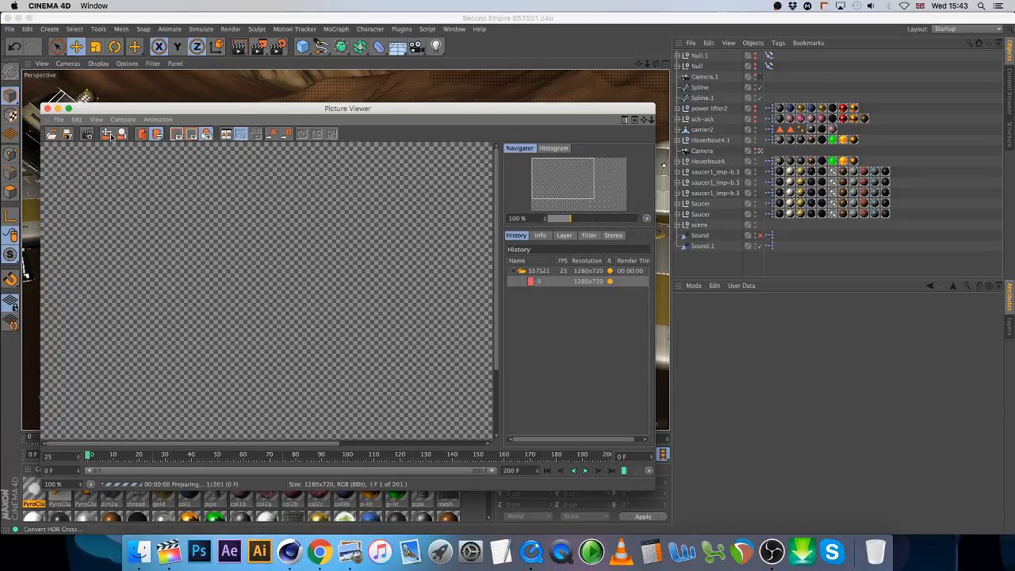
click(69, 108)
Step: Switch to Excel, open the recent Episode 12 Shot List.xls from Graphics 2 and look through the shot statuses down to scene 57
click(712, 554)
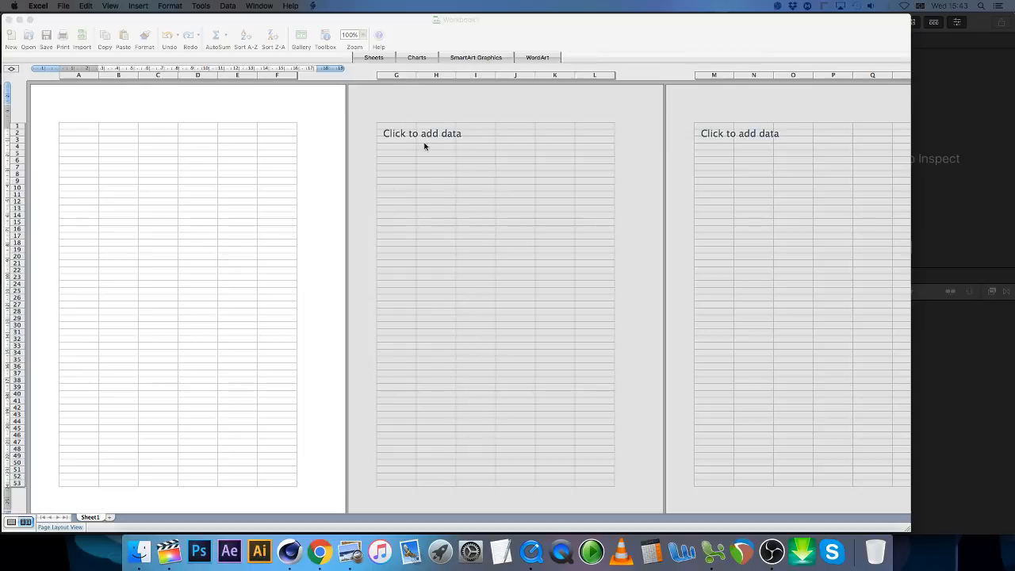
click(63, 7)
mouse_move(103, 60)
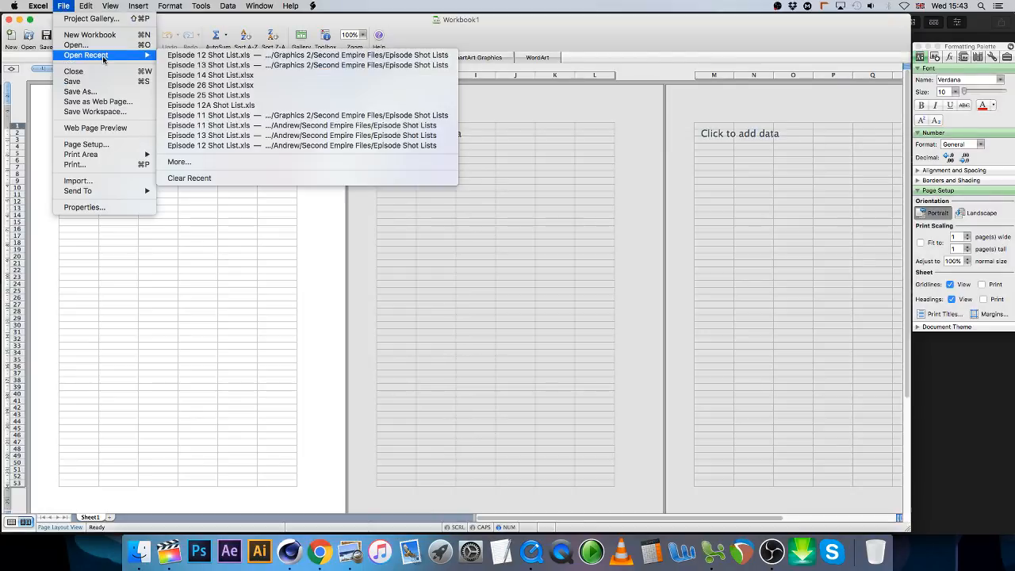
click(232, 59)
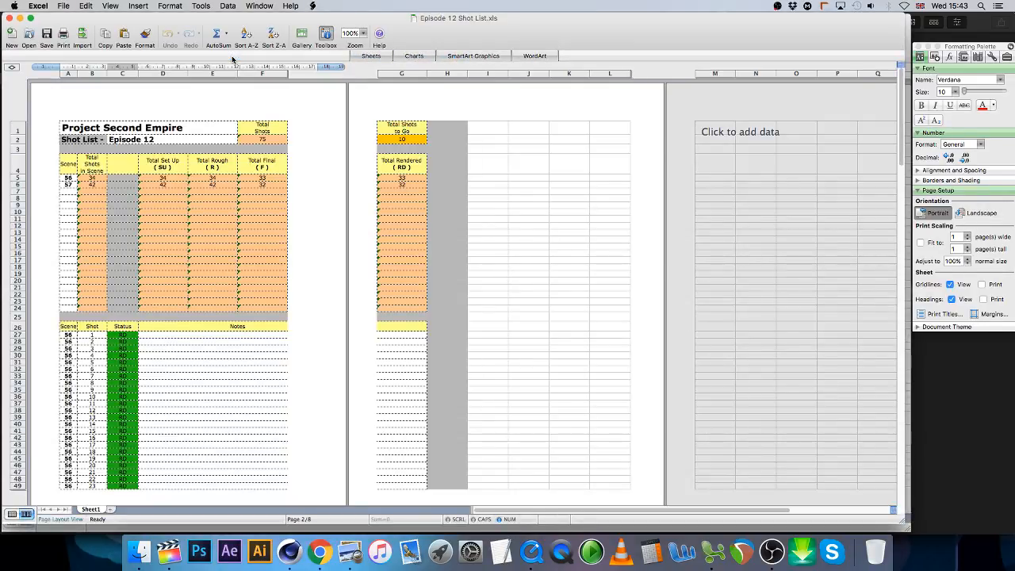
scroll(192, 362, down, 3)
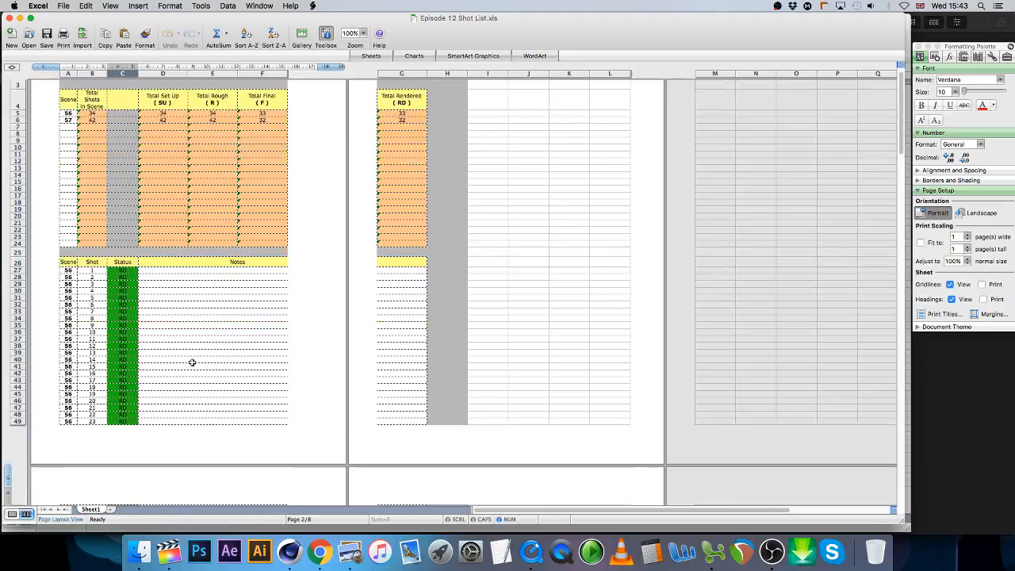
scroll(191, 363, down, 5)
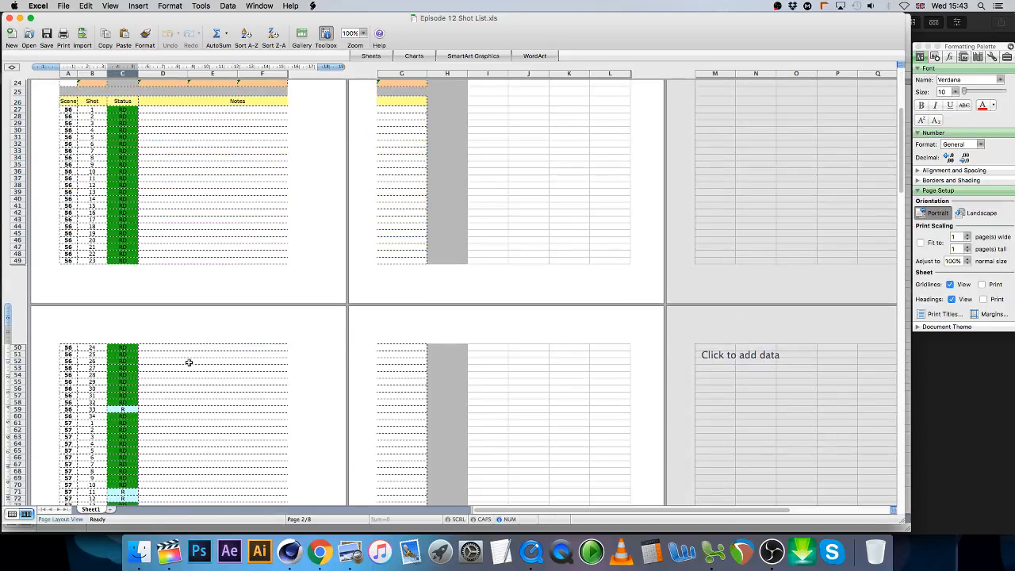
Step: Switch to Final Cut Pro, find the Episode 12 project in the 2014-03-25 event and open it in the timeline
click(177, 558)
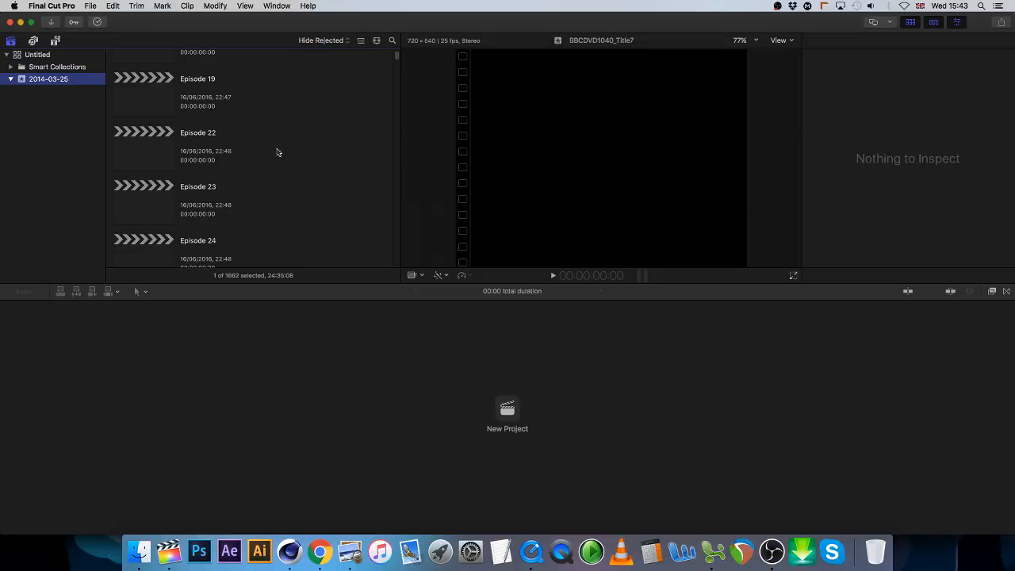
scroll(277, 151, down, 3)
scroll(269, 185, down, 5)
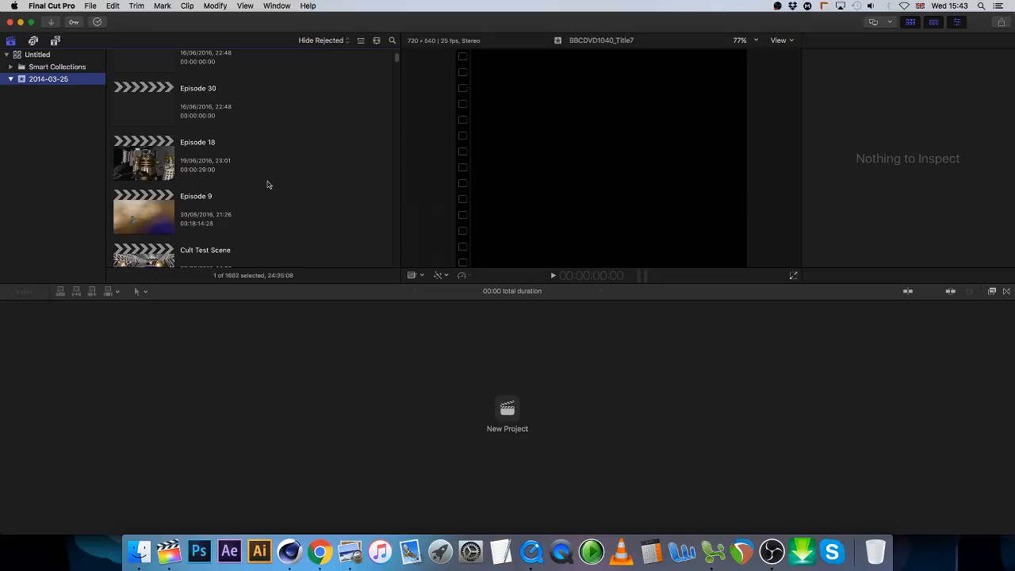
scroll(267, 185, down, 15)
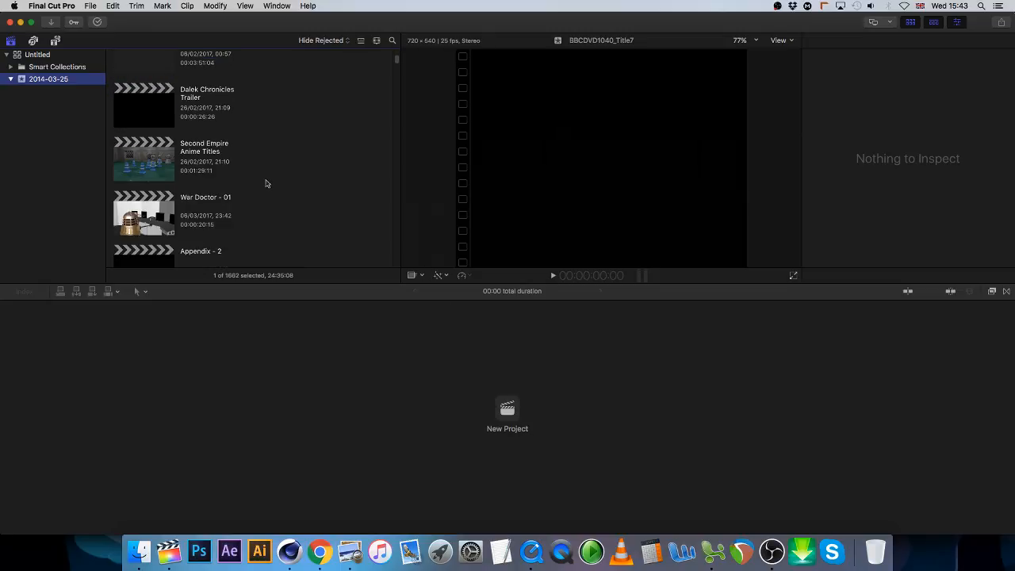
scroll(264, 184, down, 15)
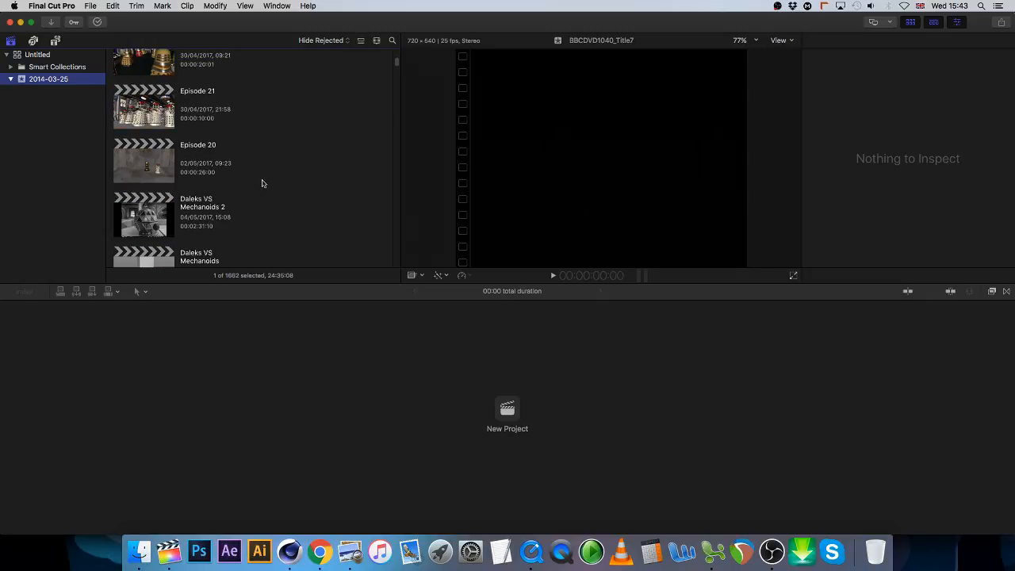
scroll(261, 183, down, 10)
scroll(261, 183, up, 3)
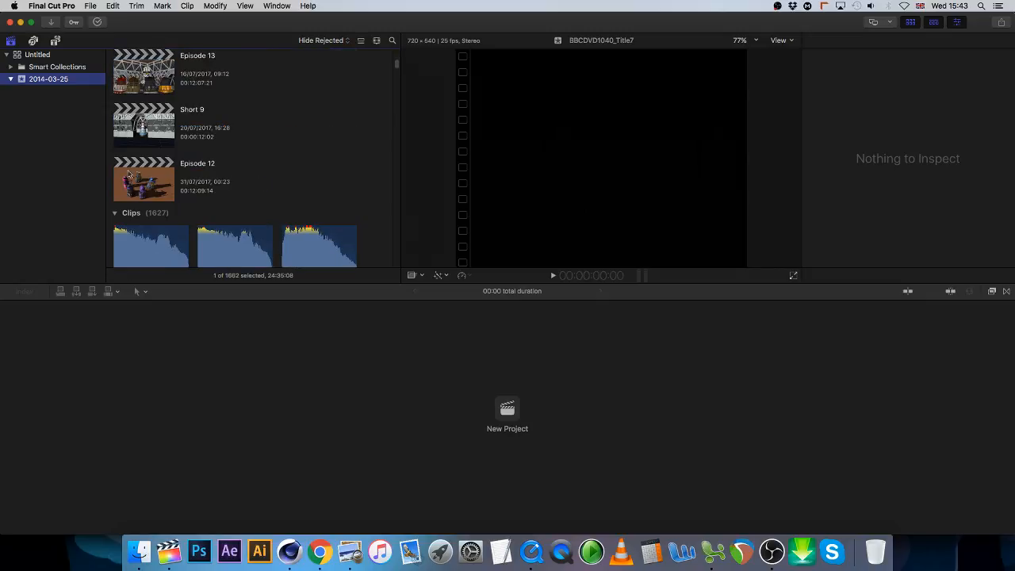
double_click(126, 181)
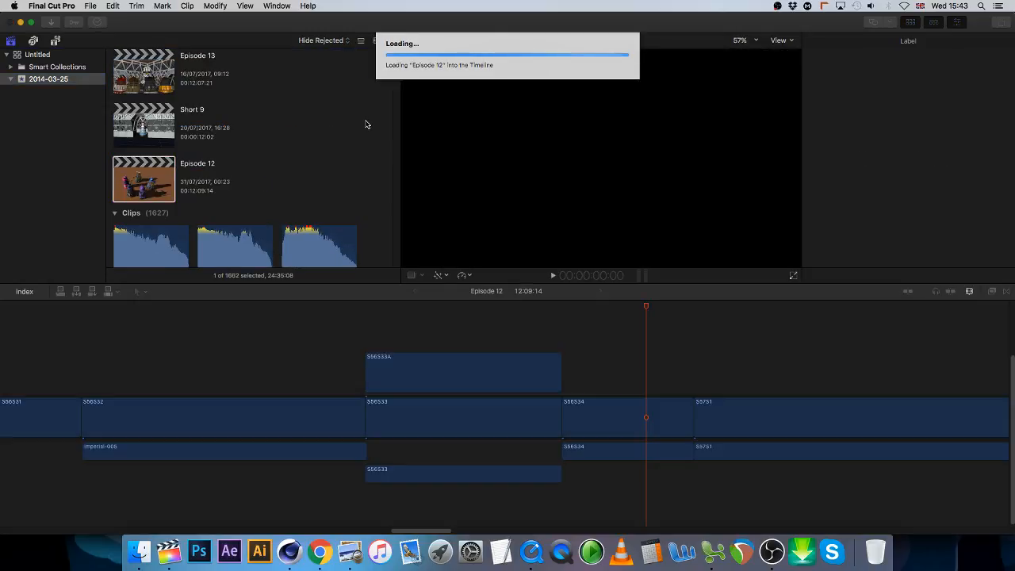
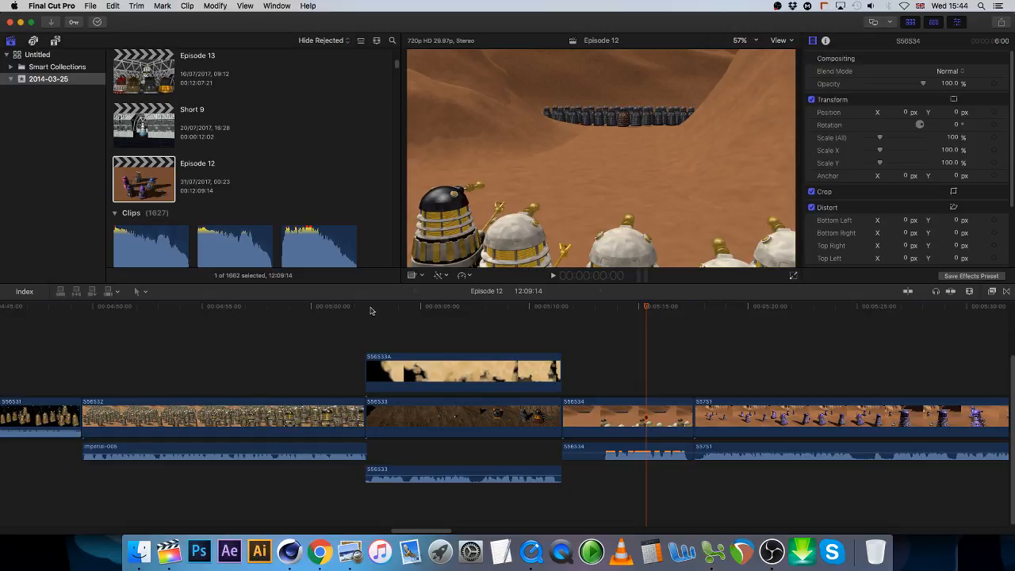
Step: Scrub the Episode 12 timeline around clip S56S34 and back at clip S56S31 to review the shots
drag(356, 303, 580, 309)
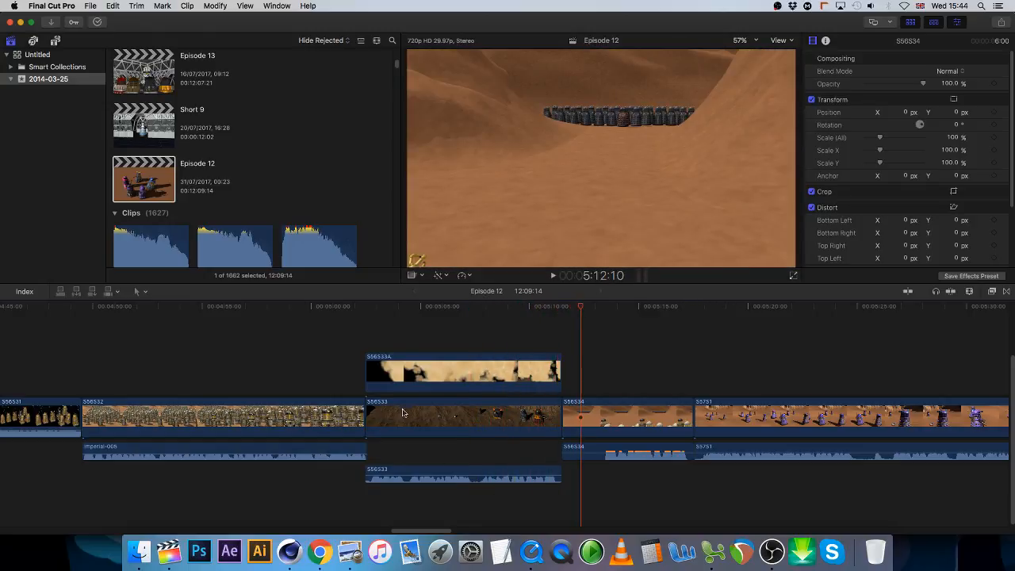
drag(440, 531, 412, 532)
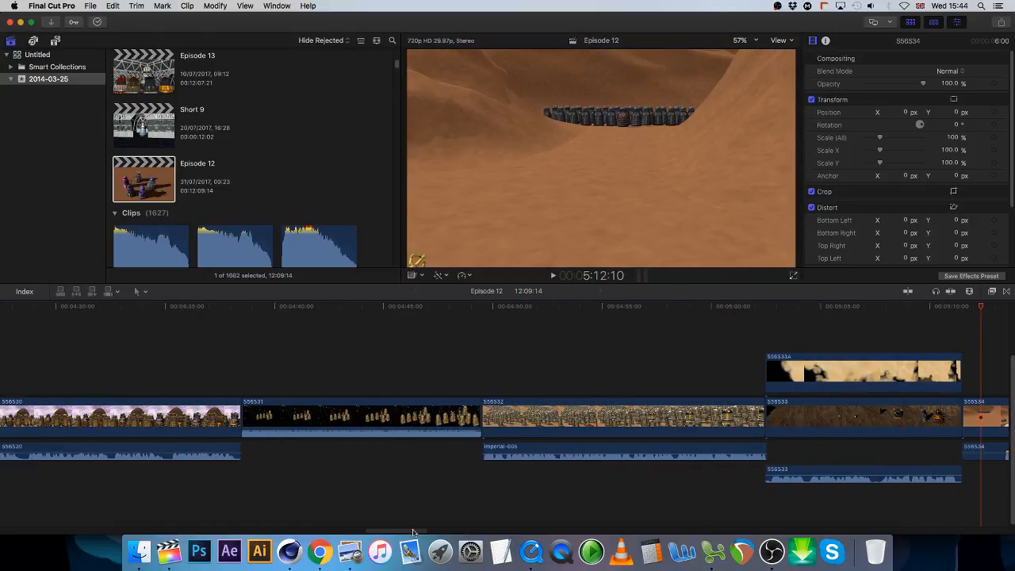
drag(247, 306, 346, 324)
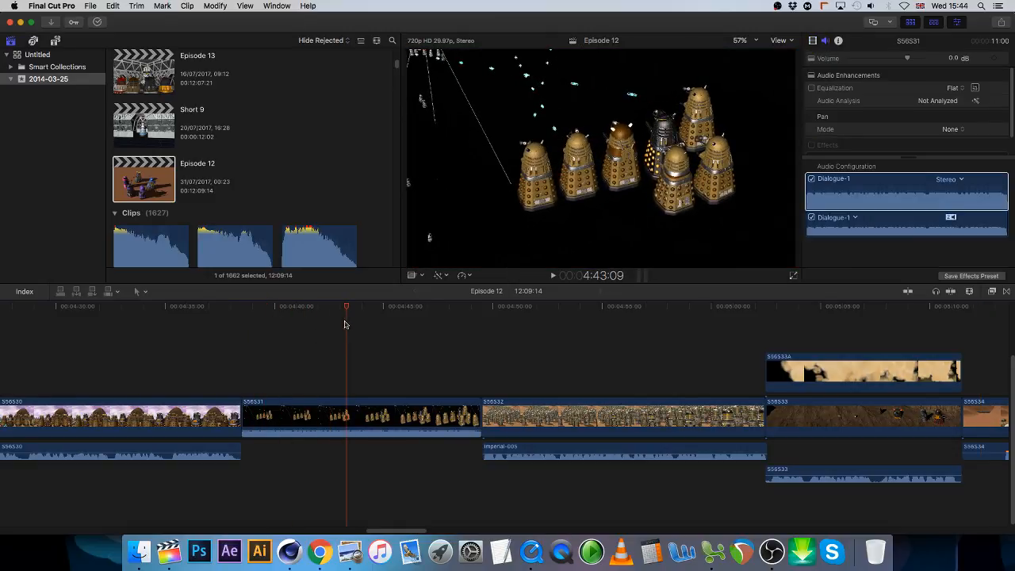
Step: Switch to Finder, open Picture Sequences in a new tab and look through the PNG frames in the S56S31 folder
click(139, 552)
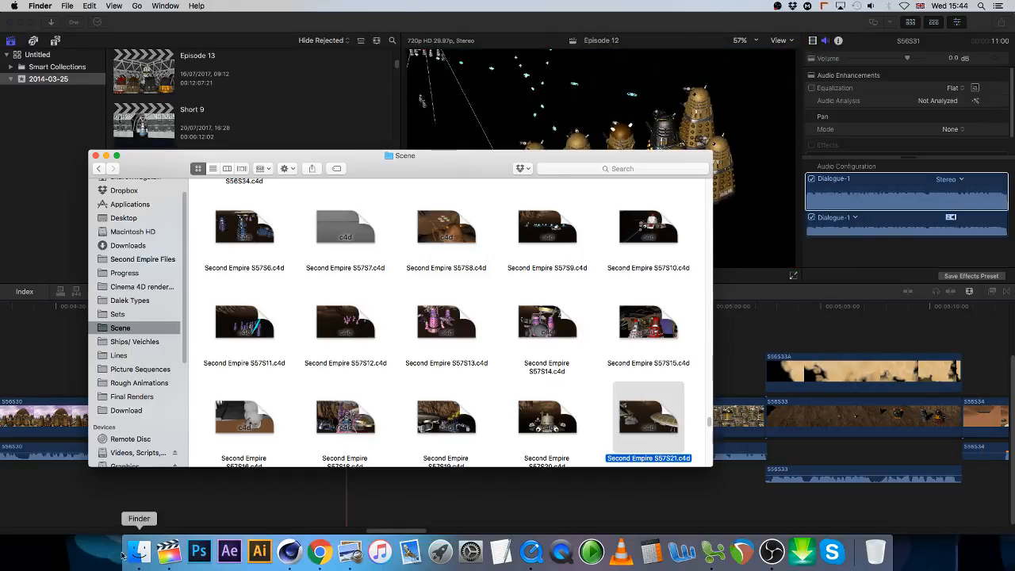
right_click(141, 369)
click(144, 369)
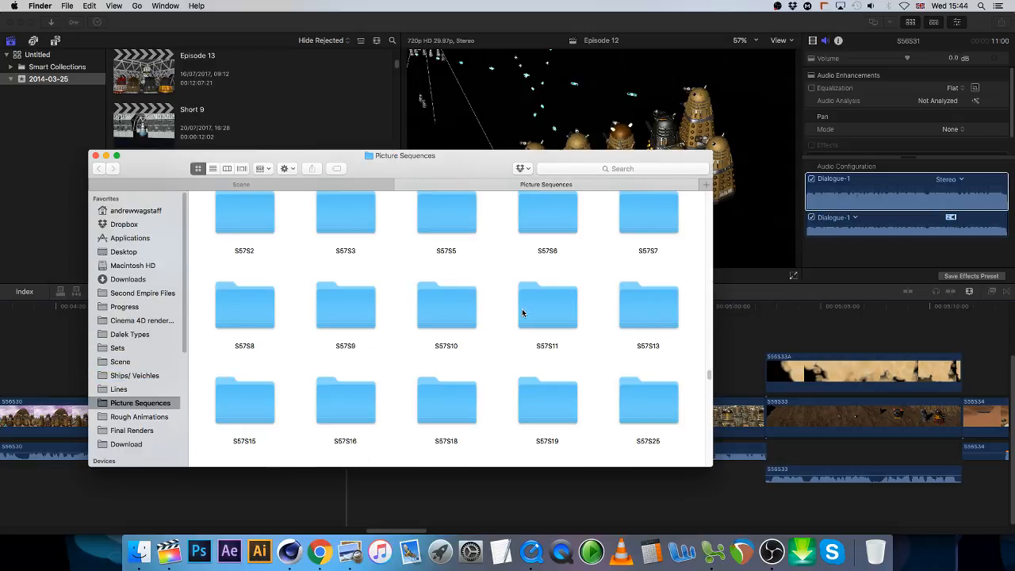
drag(453, 171, 476, 113)
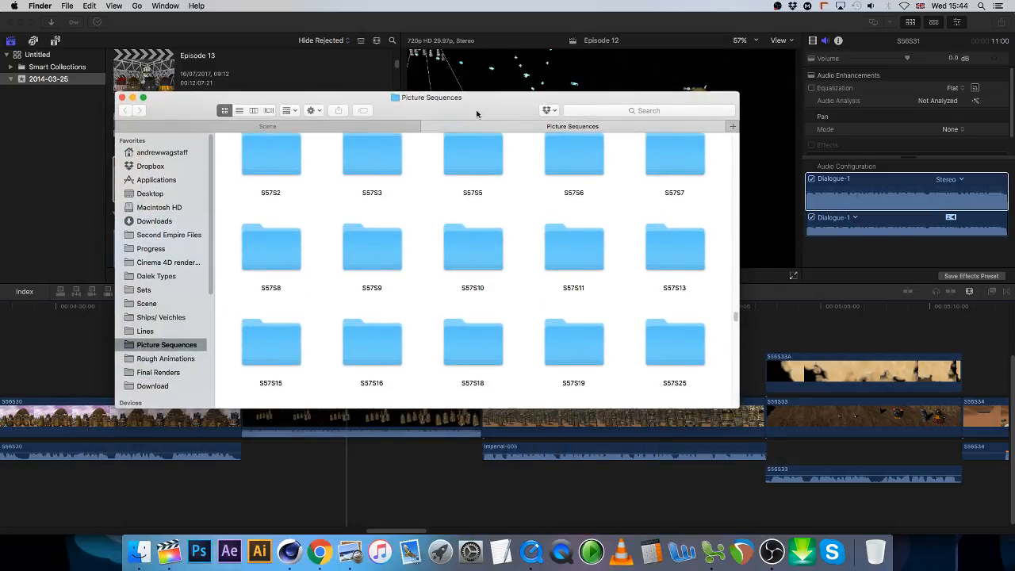
scroll(421, 230, up, 5)
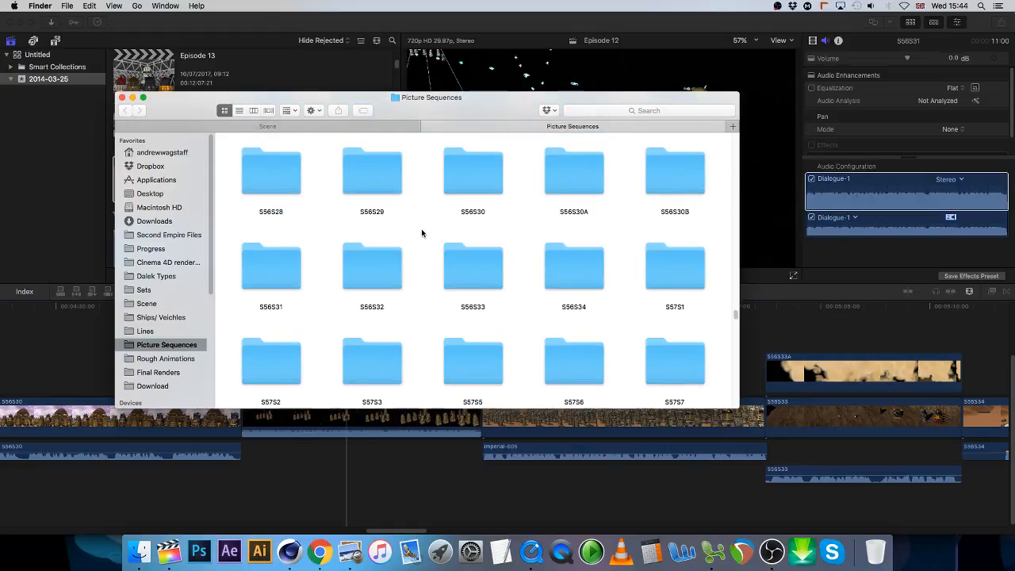
double_click(263, 265)
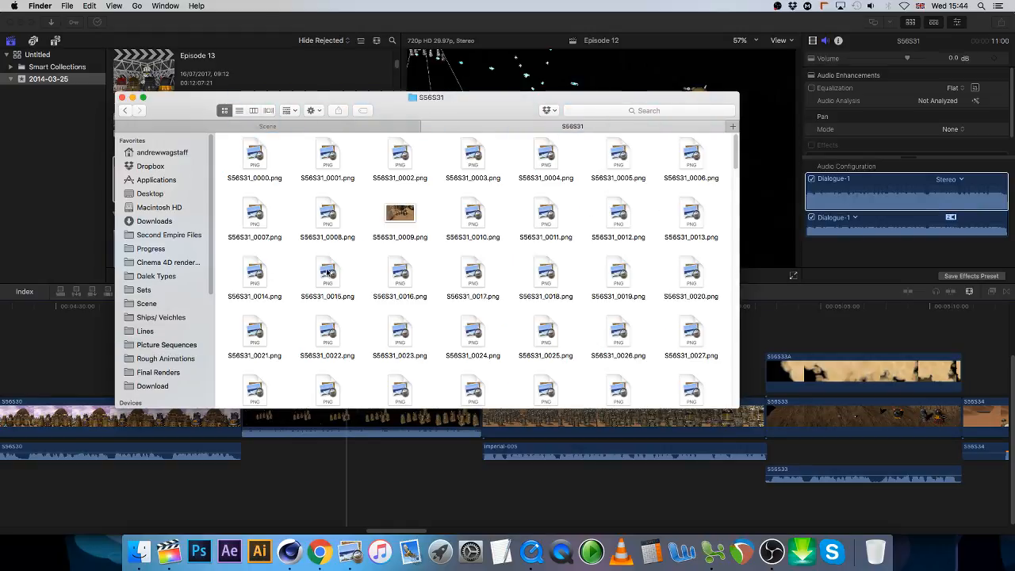
scroll(335, 248, down, 20)
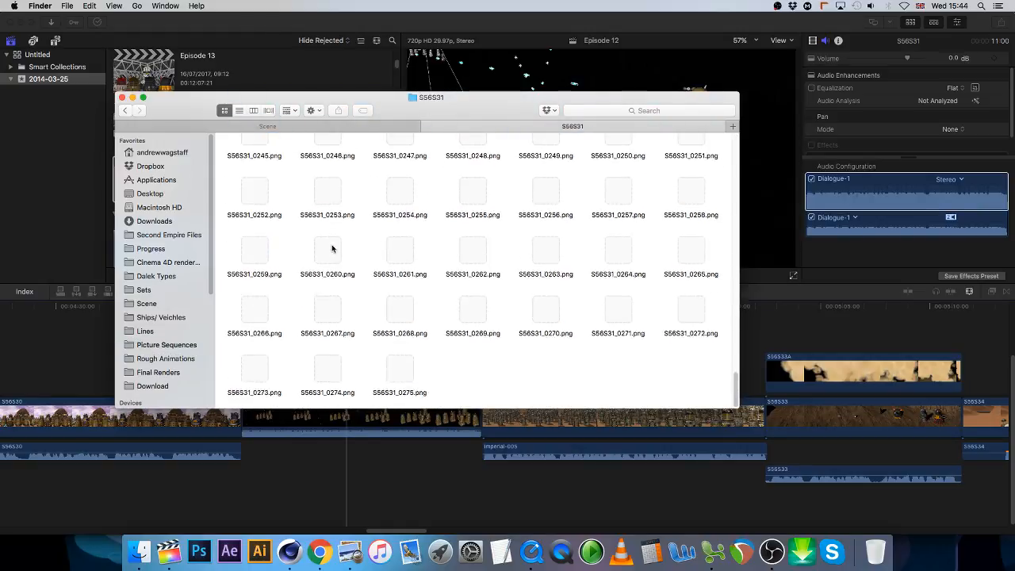
Step: Look through the Final Renders folder for a finished S56S31 movie among the scene 56 files
click(157, 372)
scroll(414, 339, down, 5)
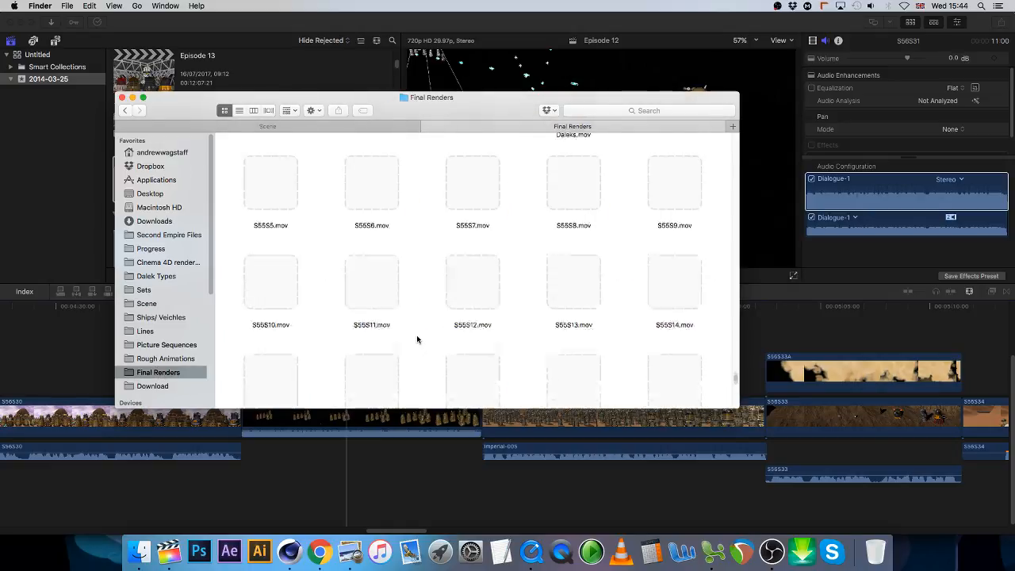
scroll(417, 340, down, 5)
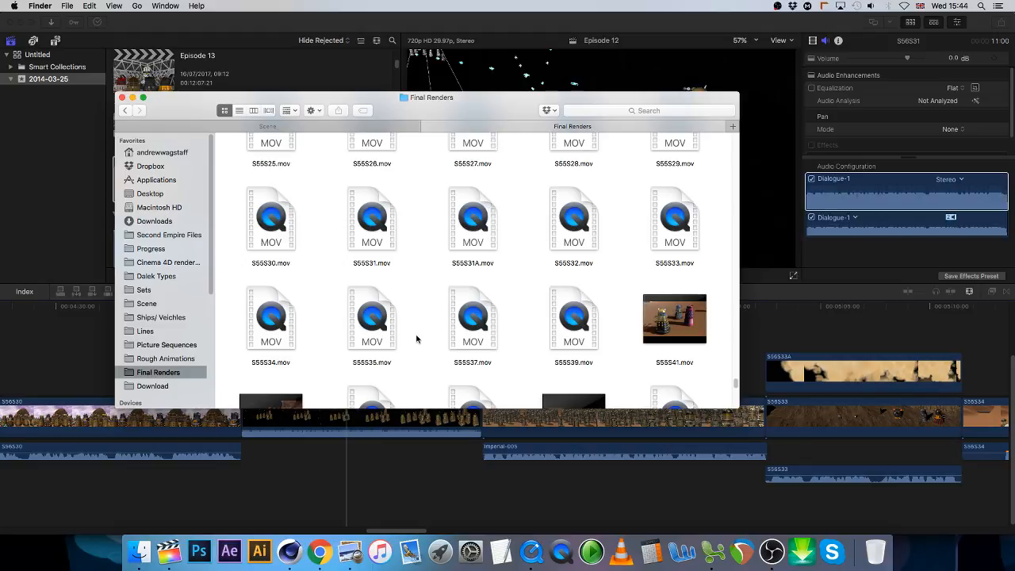
scroll(430, 295, down, 5)
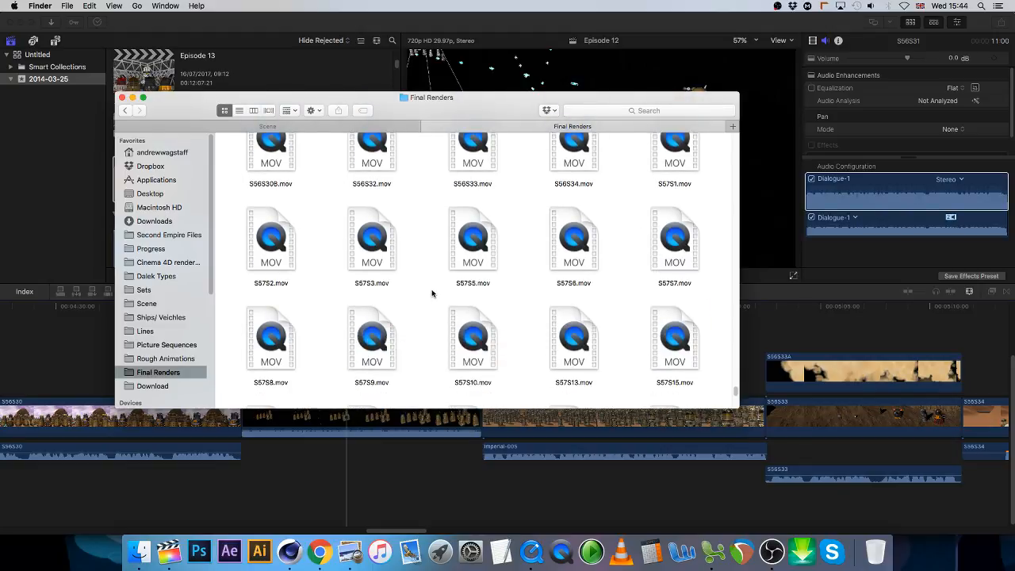
Step: Switch to QuickTime Player 7 and close the untitled movie that is still open
click(529, 553)
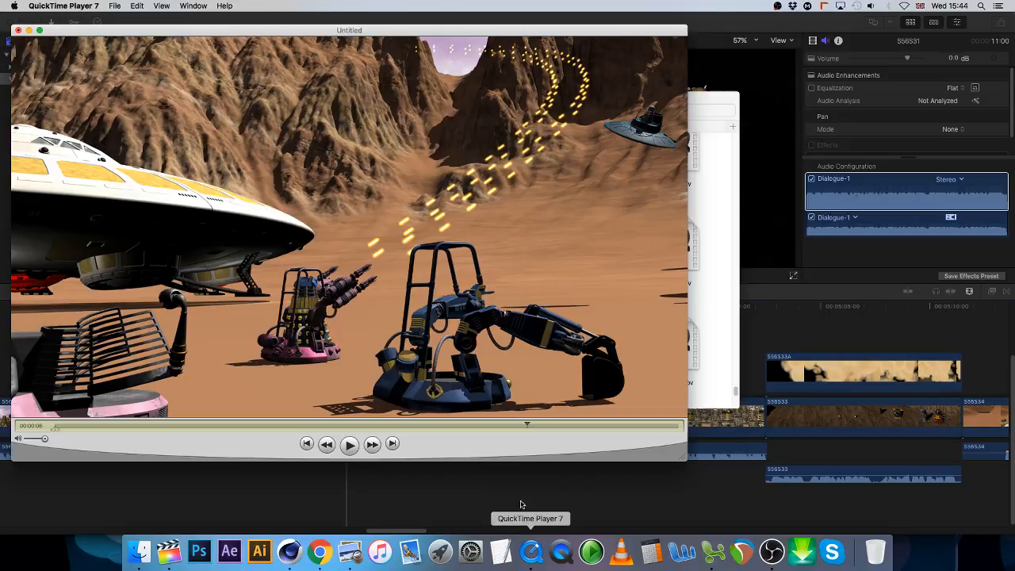
click(17, 30)
click(314, 89)
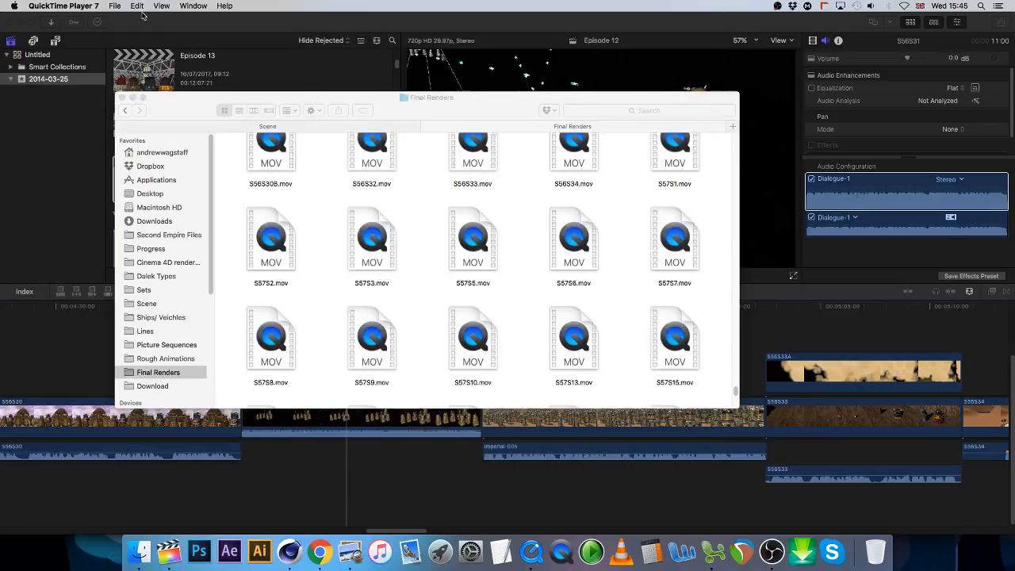
Step: Start opening an image sequence and browse the Picture Sequences folder to the scene 56 shot folders
click(115, 5)
click(148, 74)
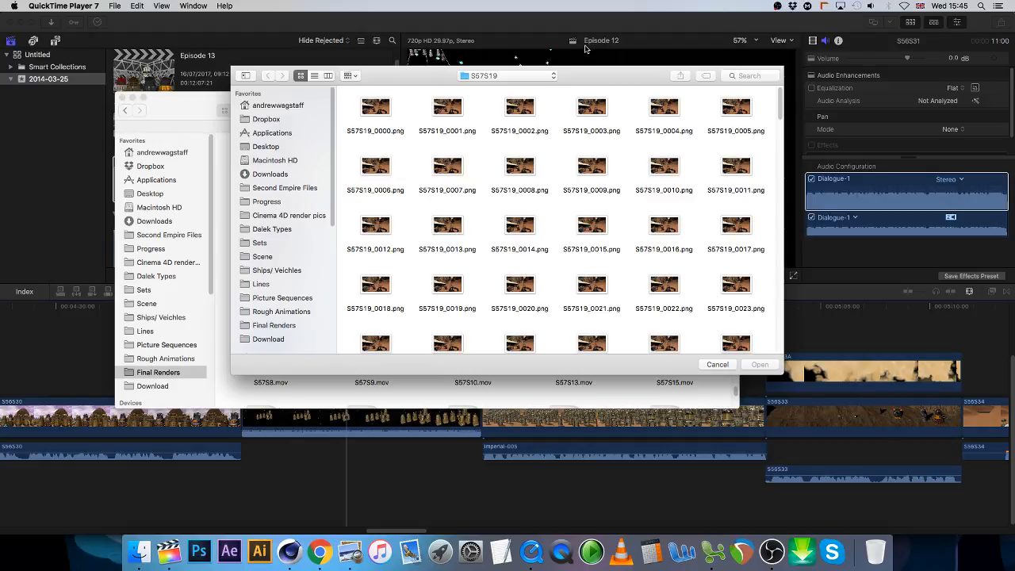
click(281, 297)
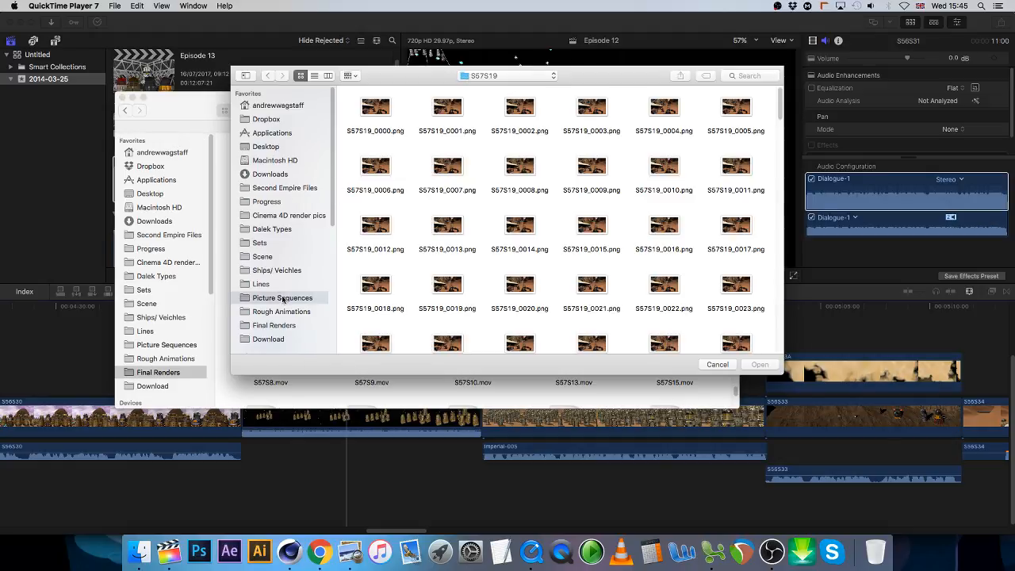
scroll(484, 256, down, 10)
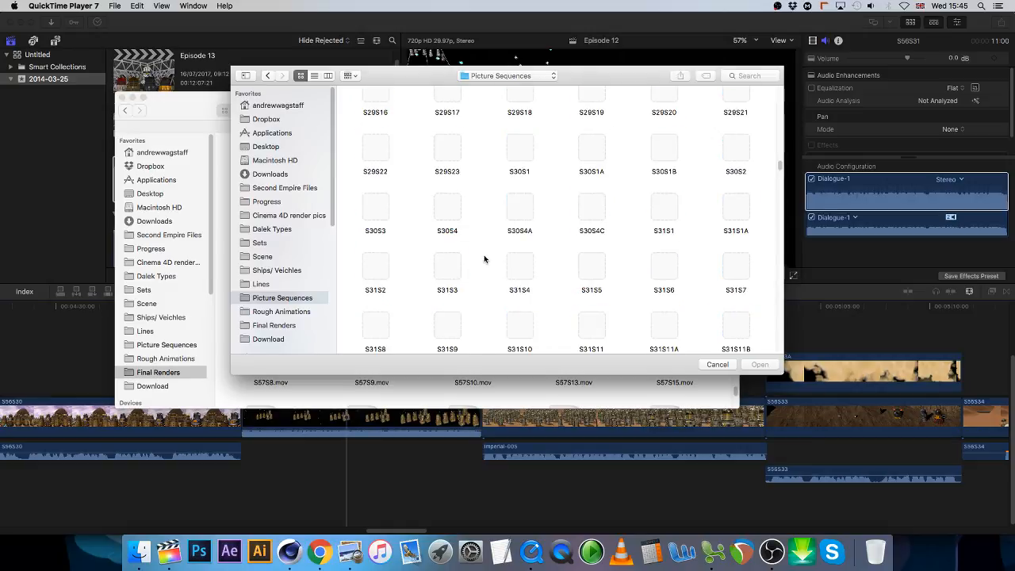
scroll(484, 256, down, 15)
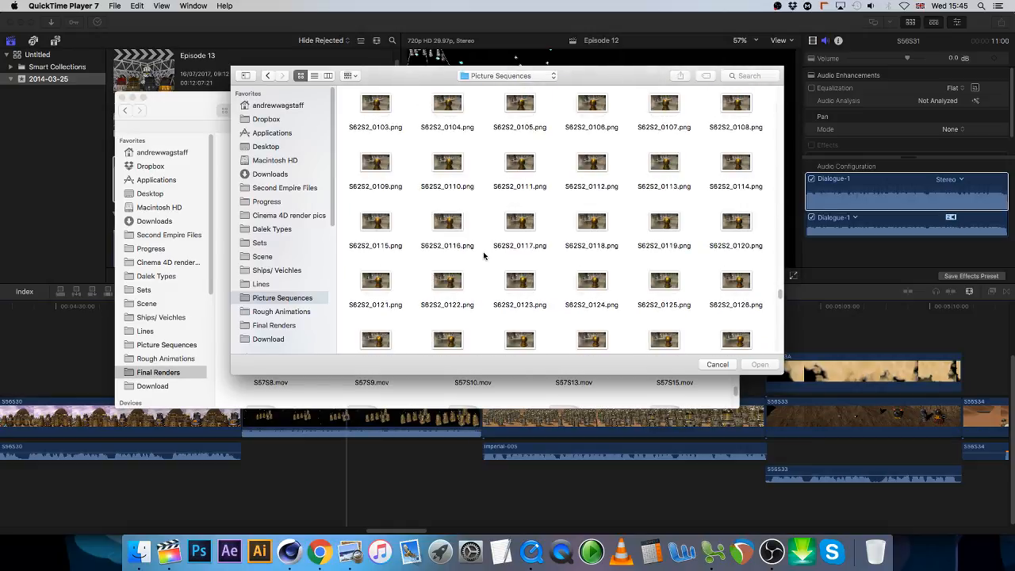
scroll(483, 255, up, 10)
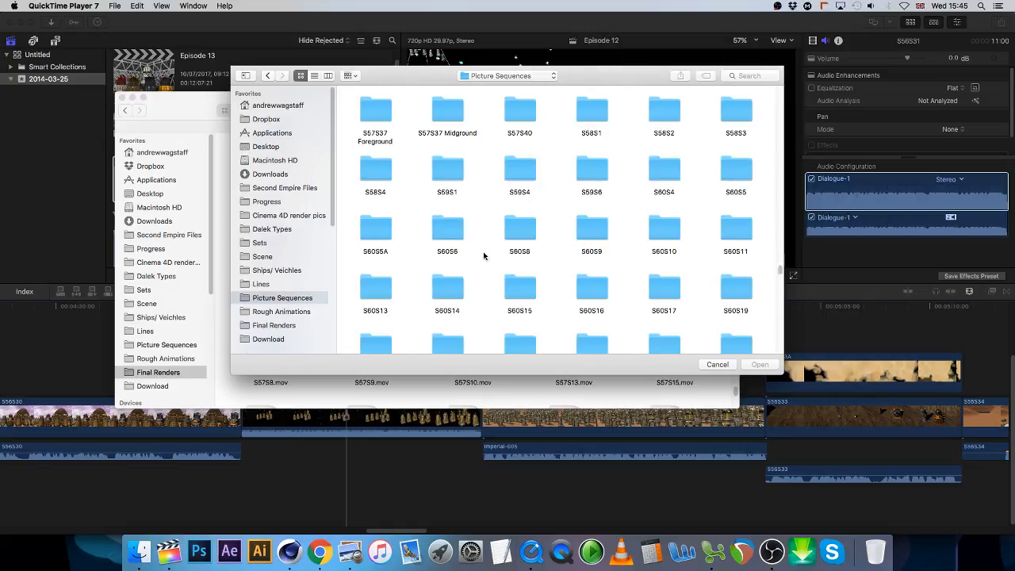
scroll(484, 255, down, 10)
scroll(484, 255, up, 12)
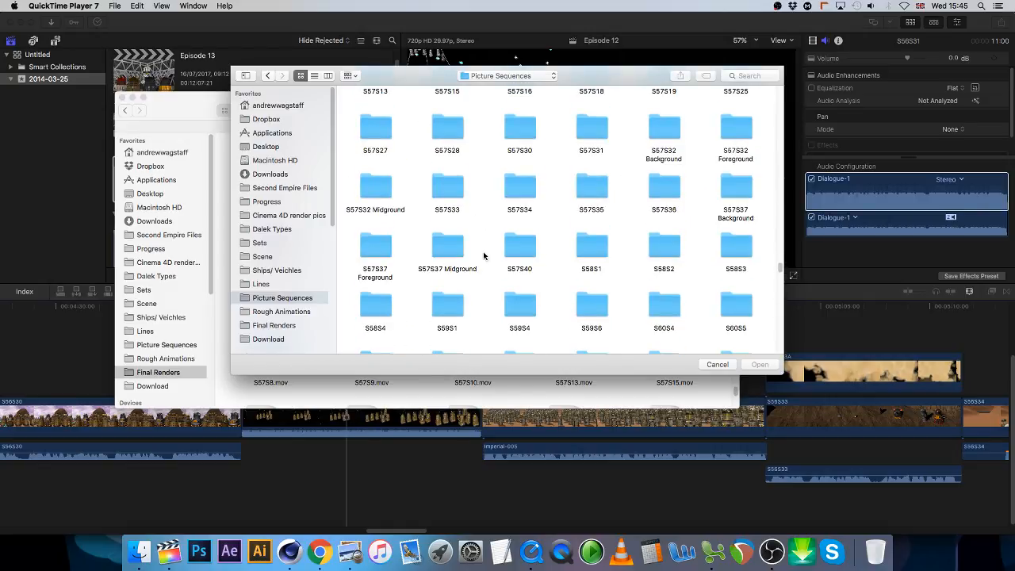
scroll(483, 255, down, 5)
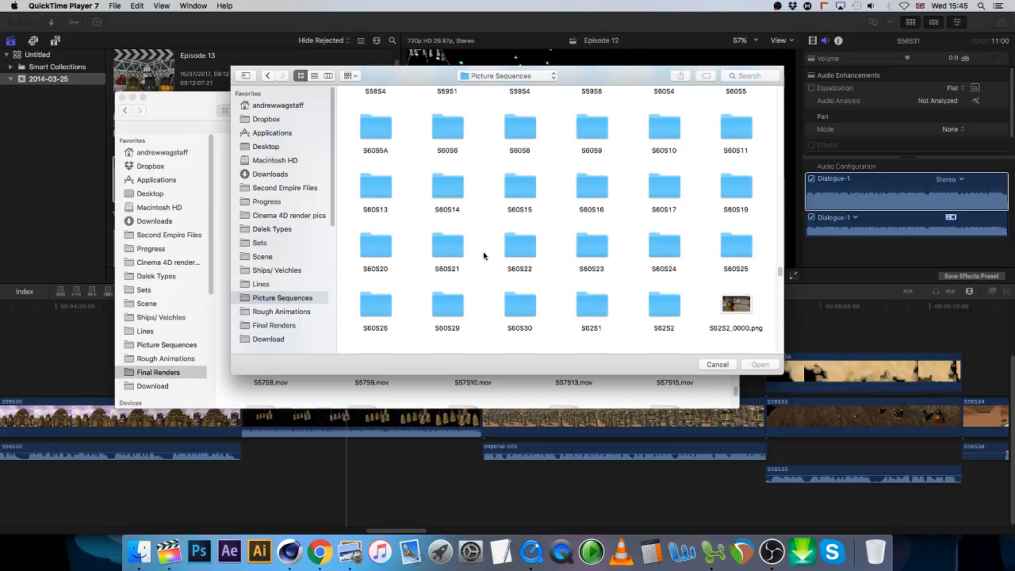
scroll(539, 260, up, 3)
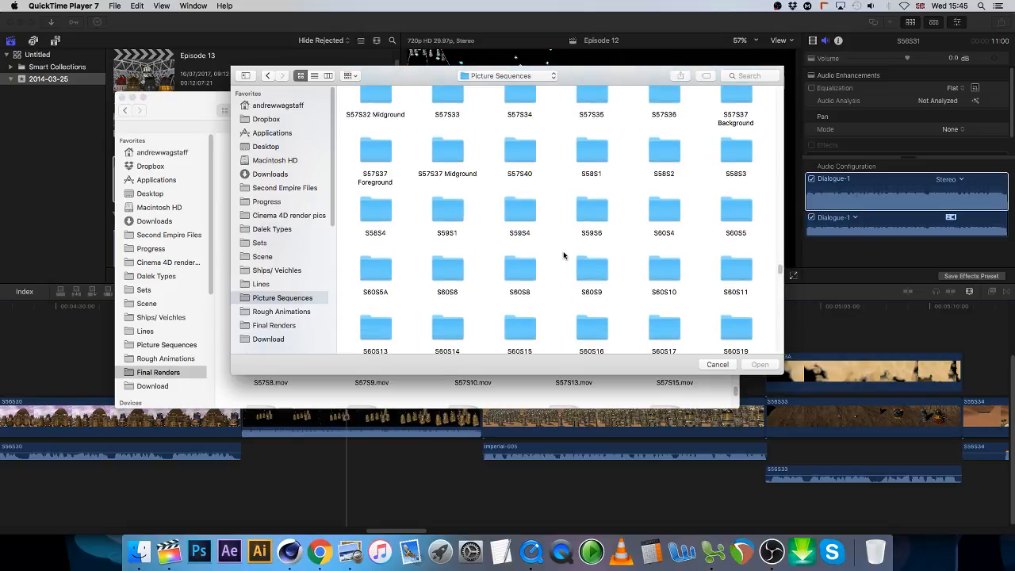
scroll(564, 255, up, 4)
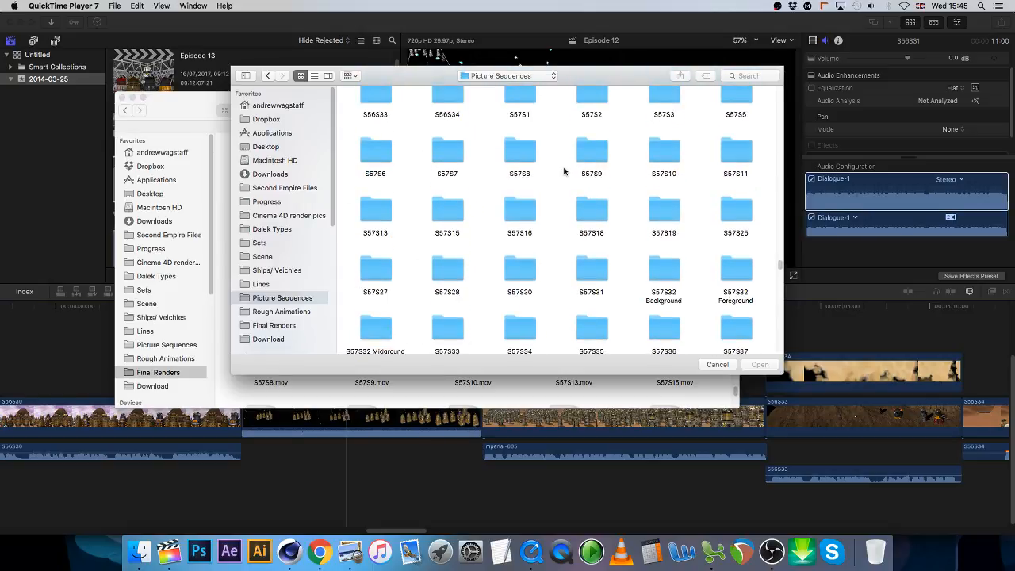
scroll(558, 171, up, 1)
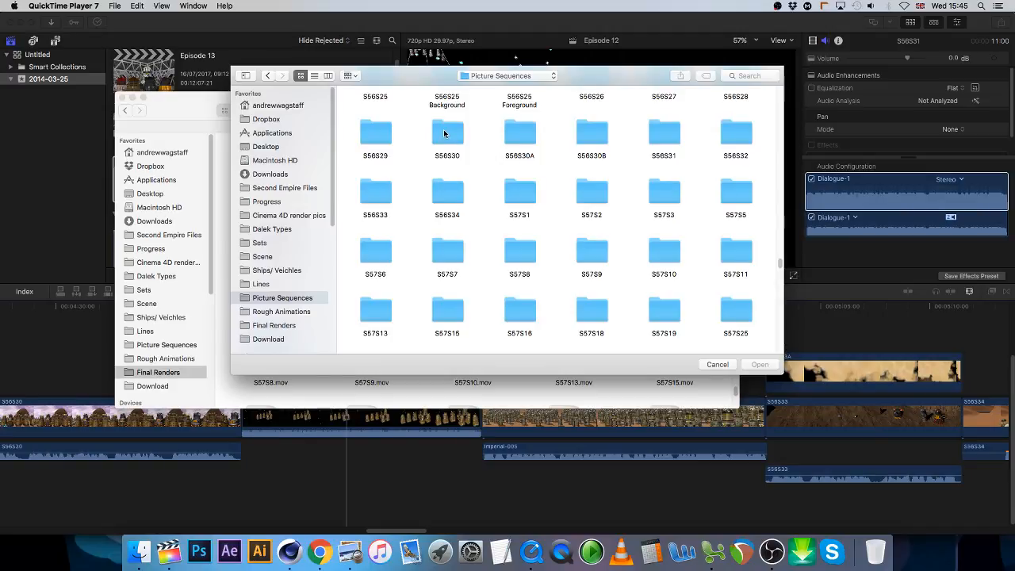
Step: Load the S56S31 image sequence starting from S56S31_0000.png at 25 frames per second
double_click(676, 132)
click(383, 106)
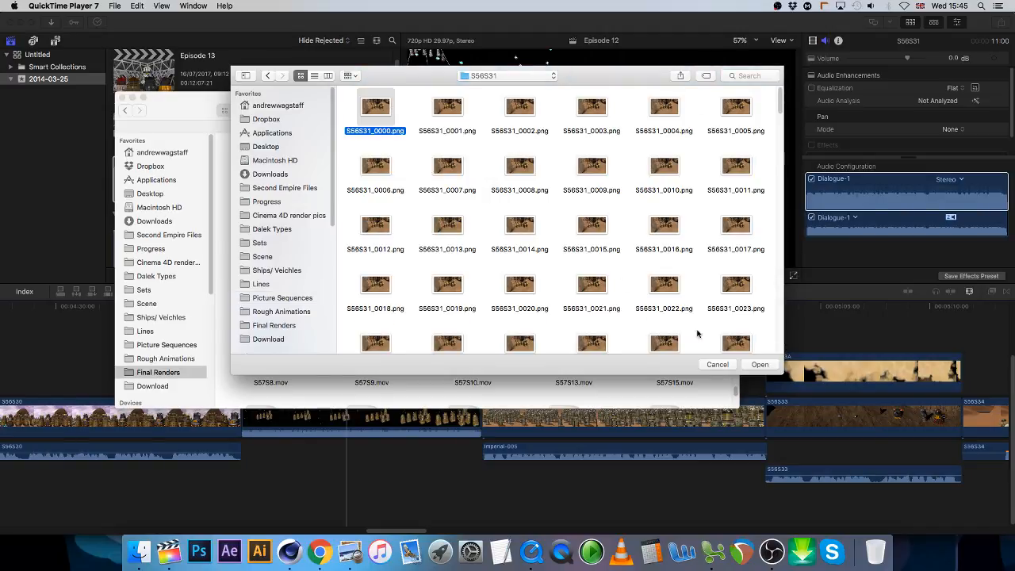
click(759, 363)
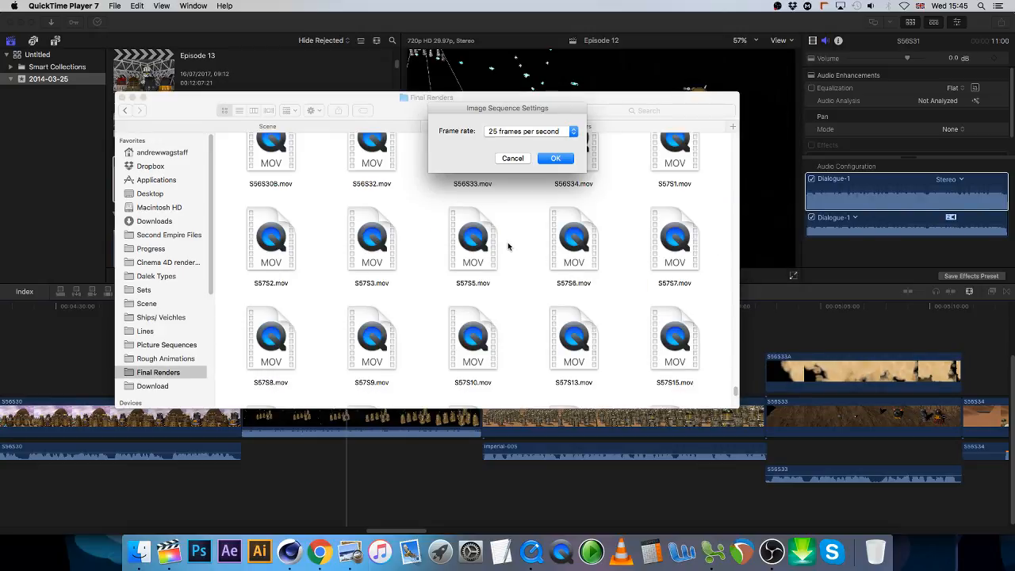
click(551, 162)
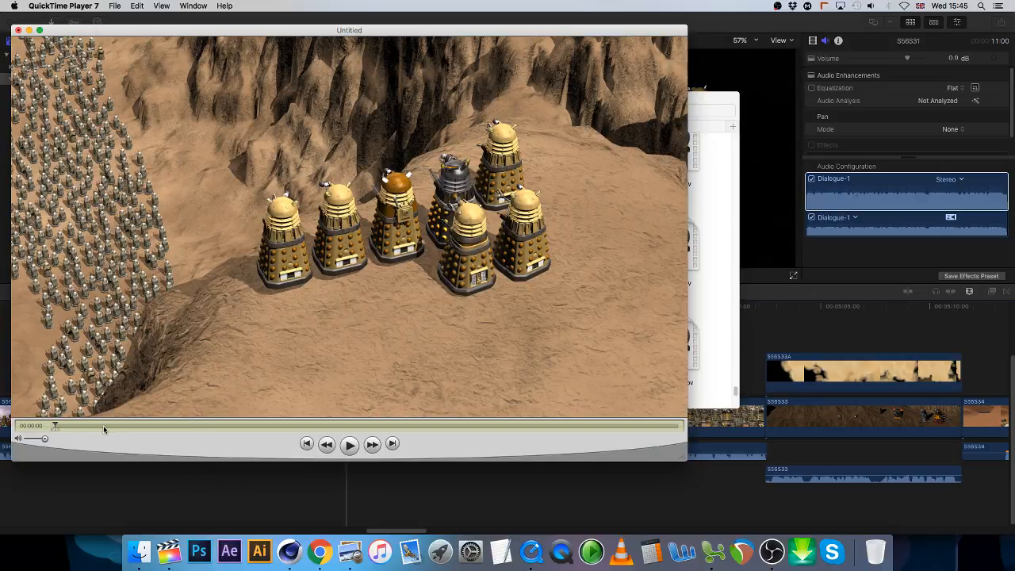
Step: Check the loaded sequence, save it as a self-contained movie named S56S31 in the Final Renders folder, and close it
drag(105, 425, 381, 422)
click(114, 6)
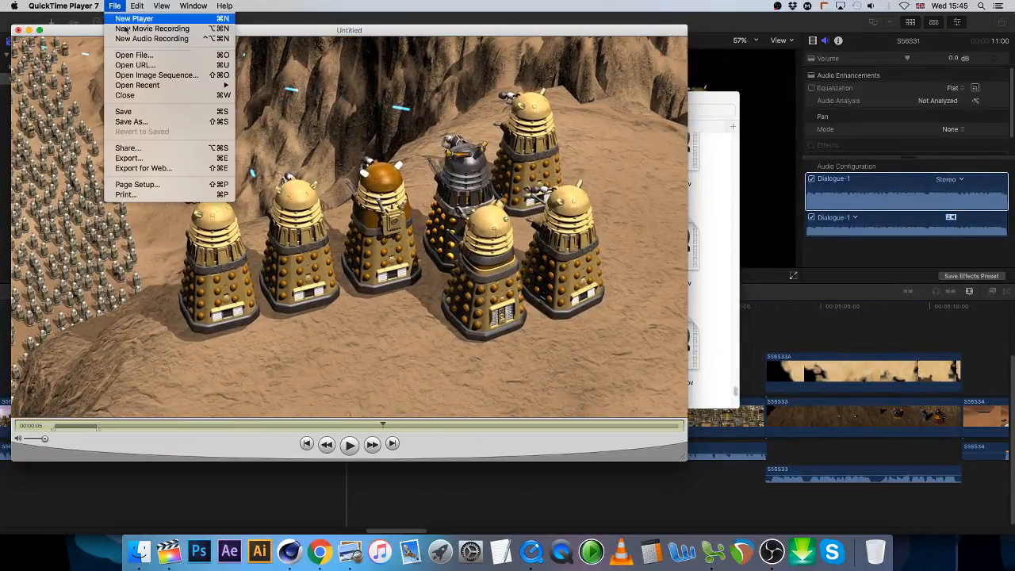
click(119, 120)
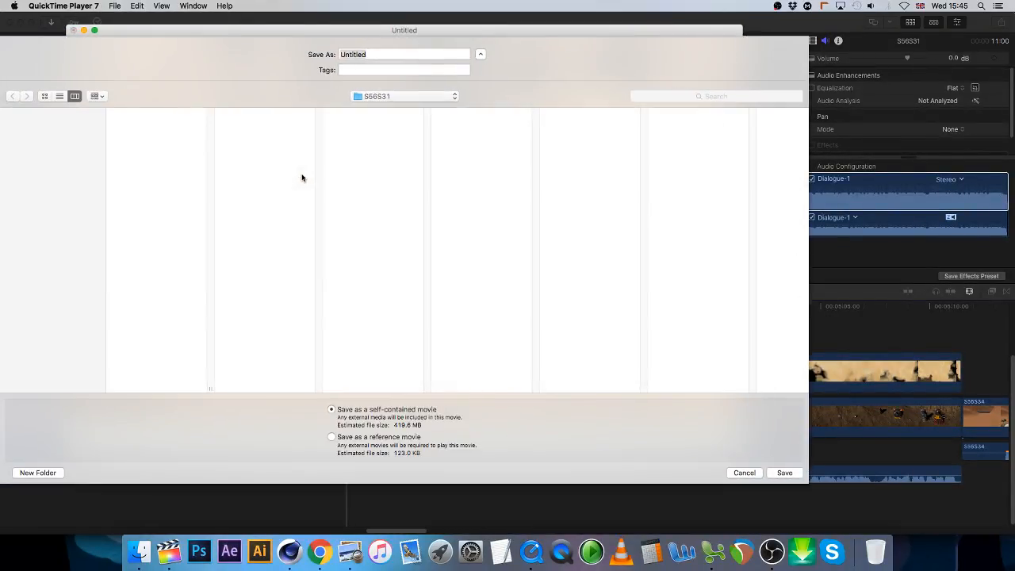
click(41, 346)
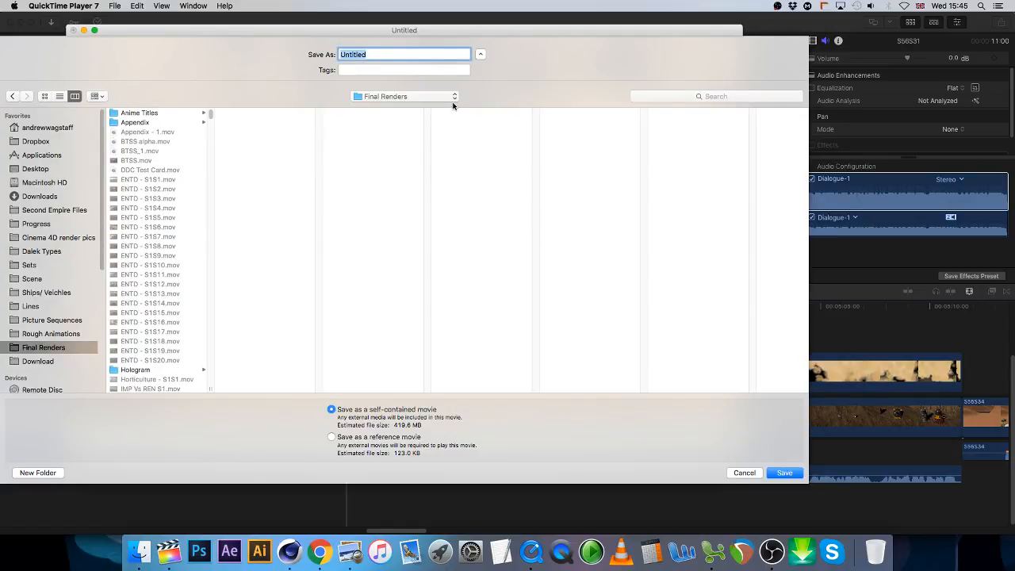
click(397, 97)
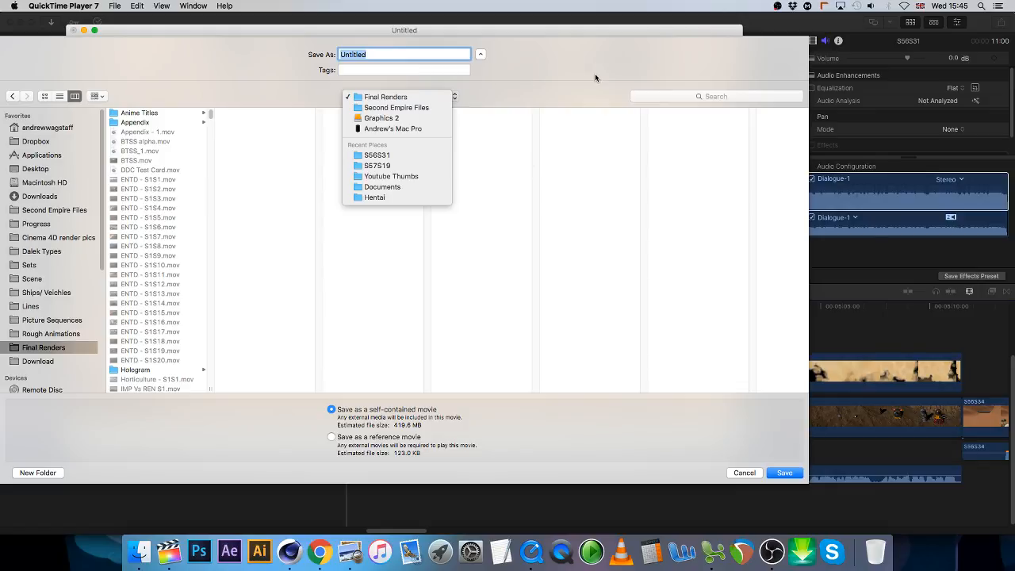
click(573, 76)
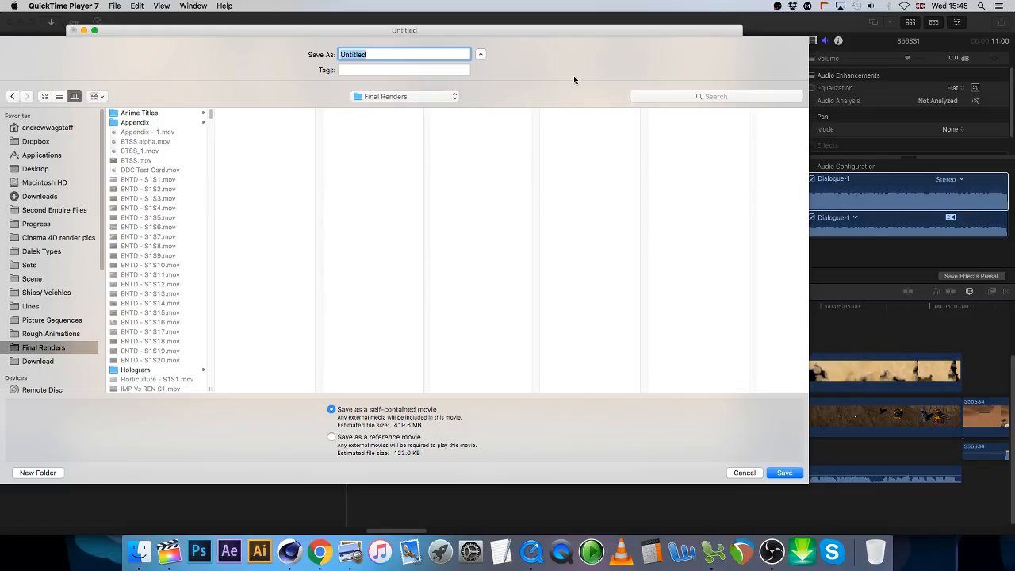
text(S56S31)
key(Return)
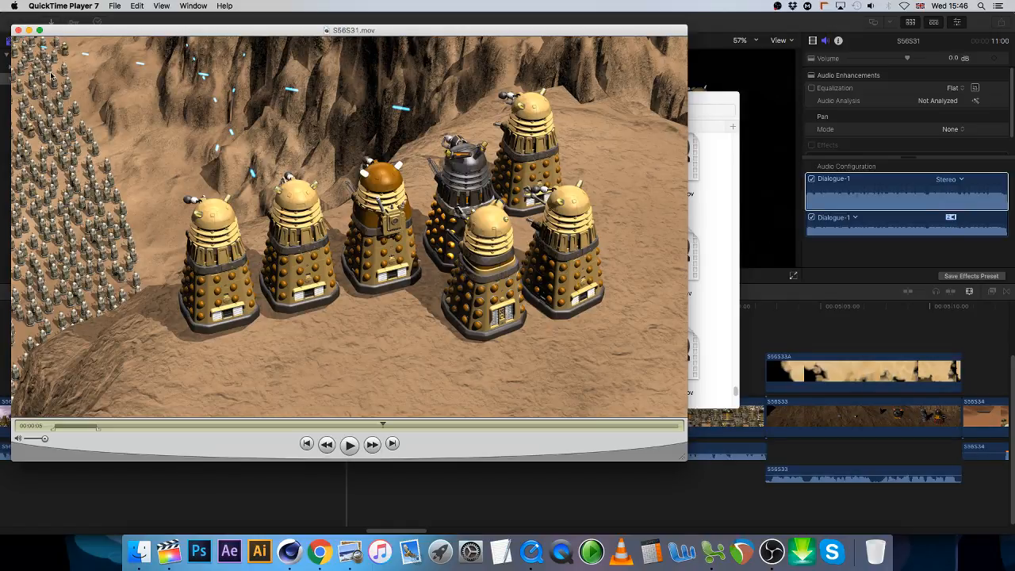
click(17, 31)
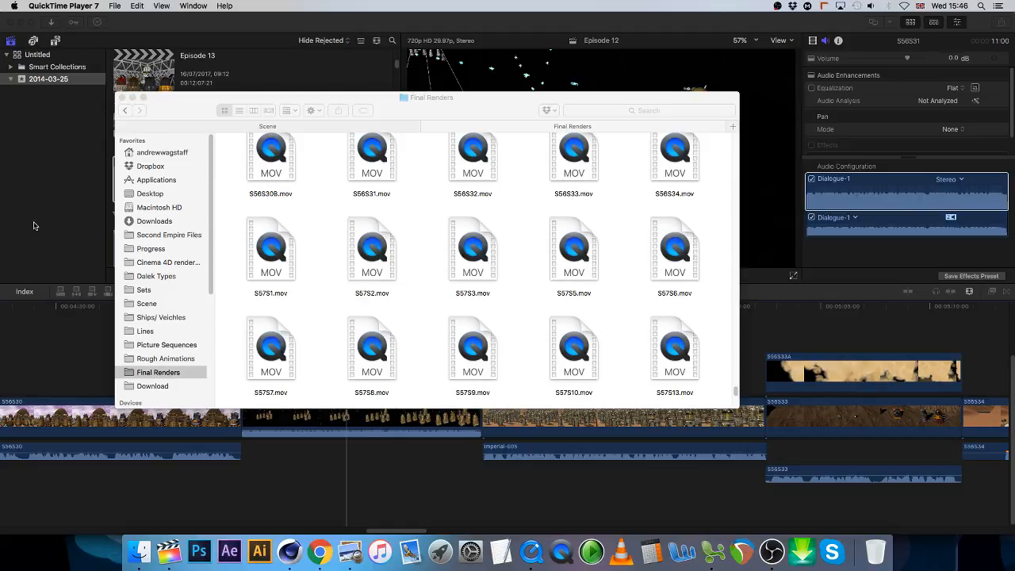
Step: Switch to Final Cut Pro and detach the audio from the S56S31 clip in the Episode 12 timeline
click(327, 497)
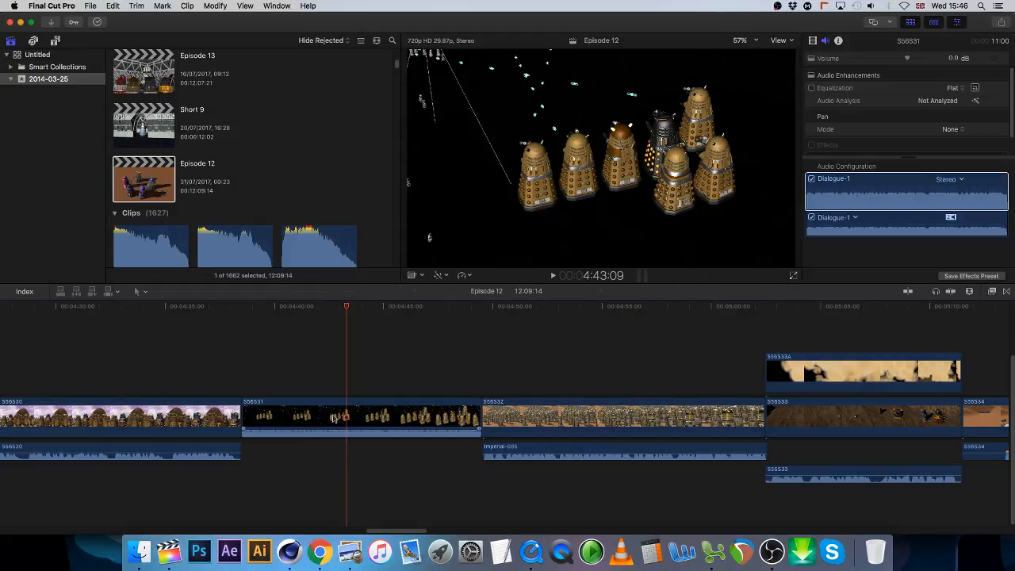
click(305, 412)
right_click(306, 411)
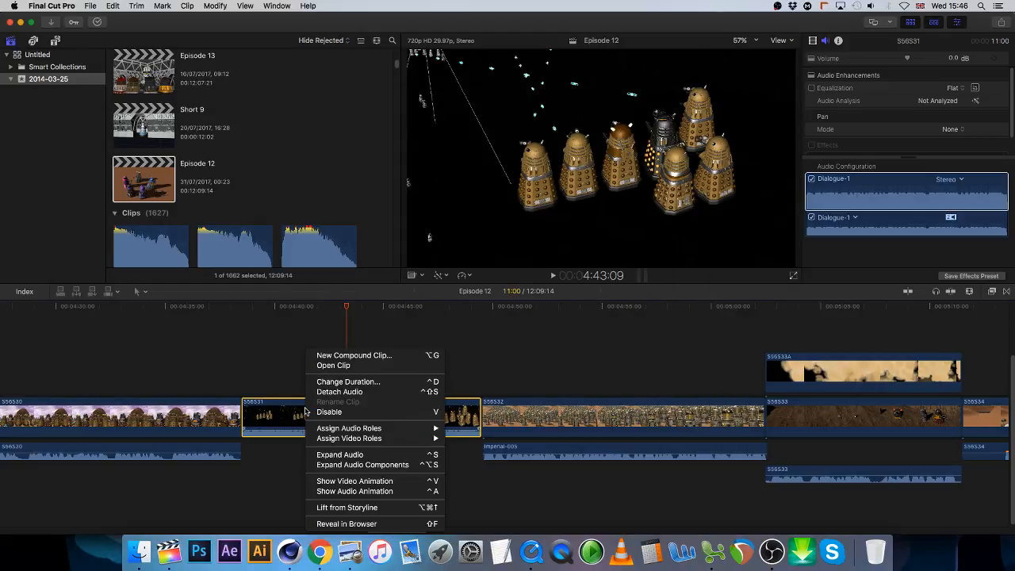
click(357, 392)
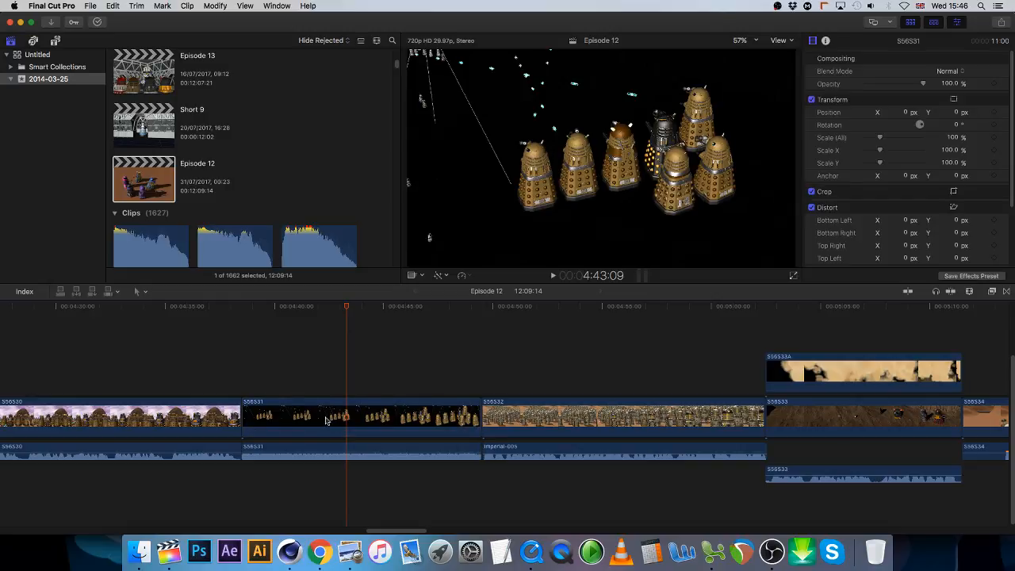
Step: Replace the S56S31 timeline clip with S56S31.mov from the Final Renders folder in Finder, and check the new footage
click(138, 555)
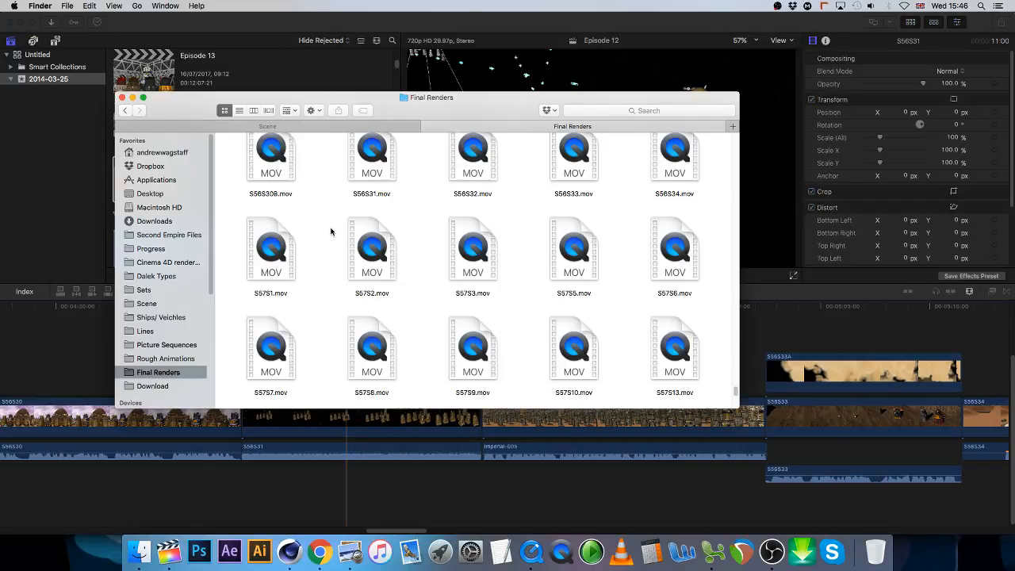
drag(439, 410, 439, 358)
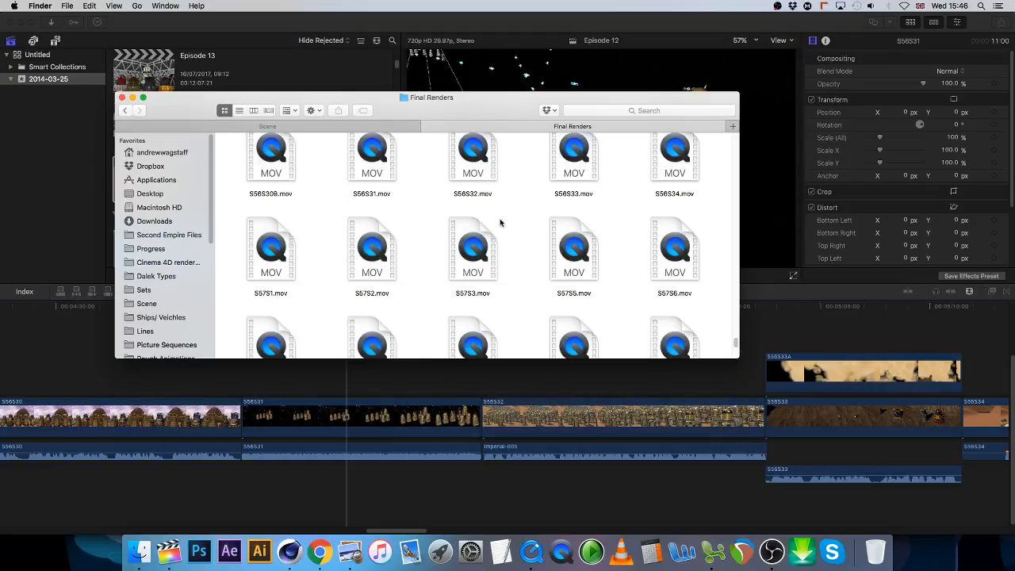
click(352, 157)
drag(377, 147, 275, 417)
click(277, 416)
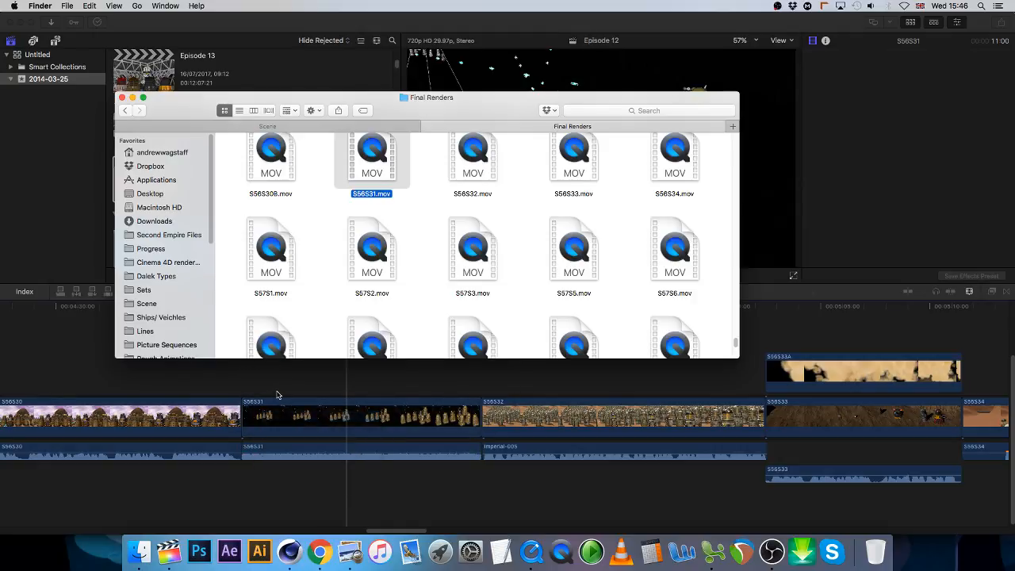
click(447, 506)
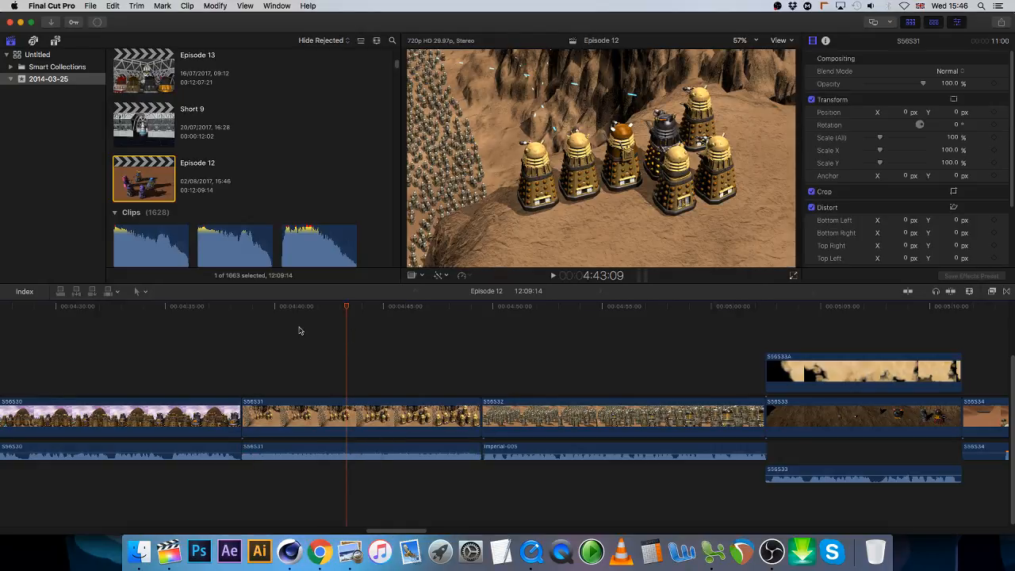
drag(284, 306, 323, 306)
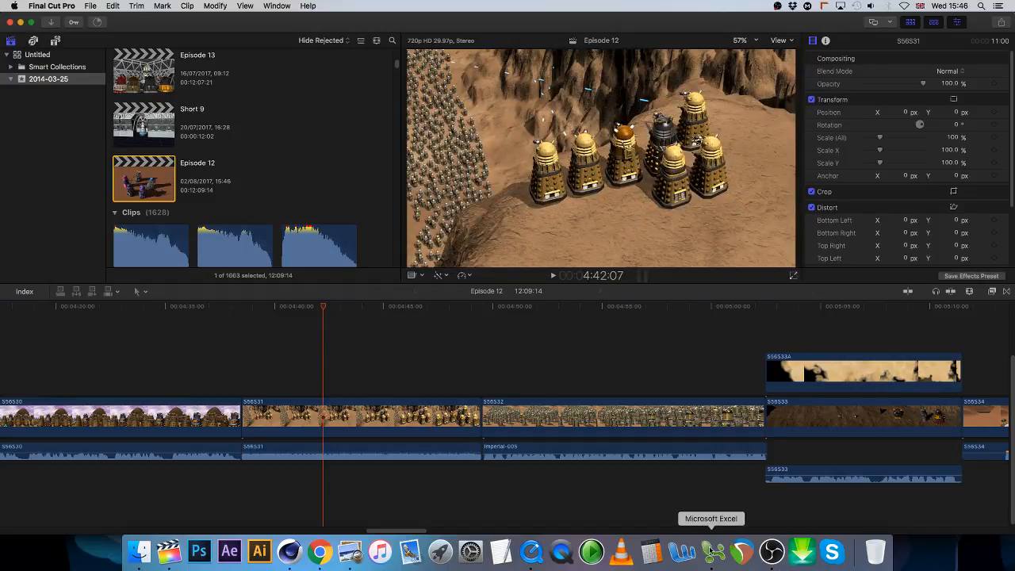
Step: Switch to the Episode 12 shot list in Excel and set the status of scene 56 shot 33 to RD
click(712, 552)
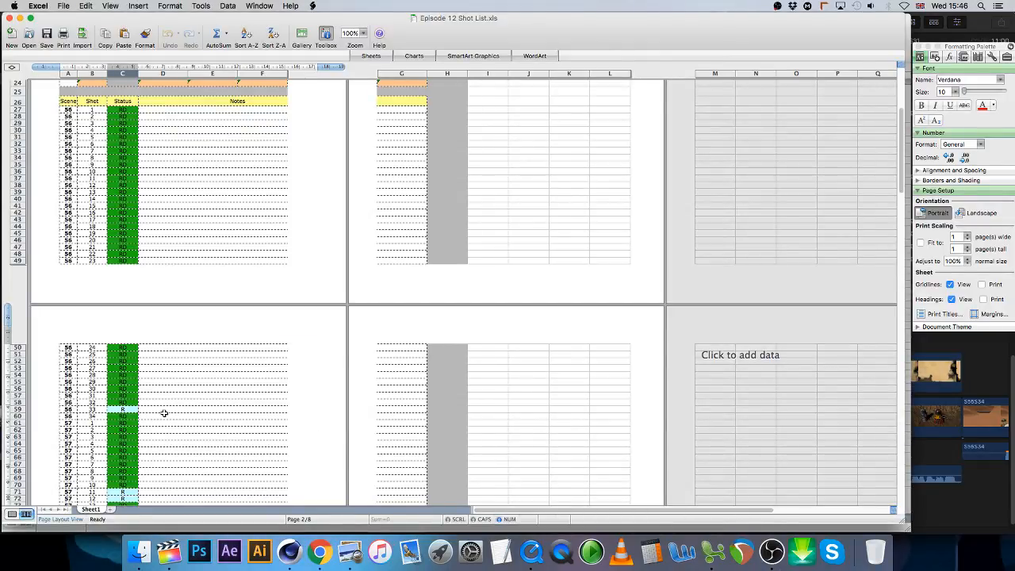
click(169, 554)
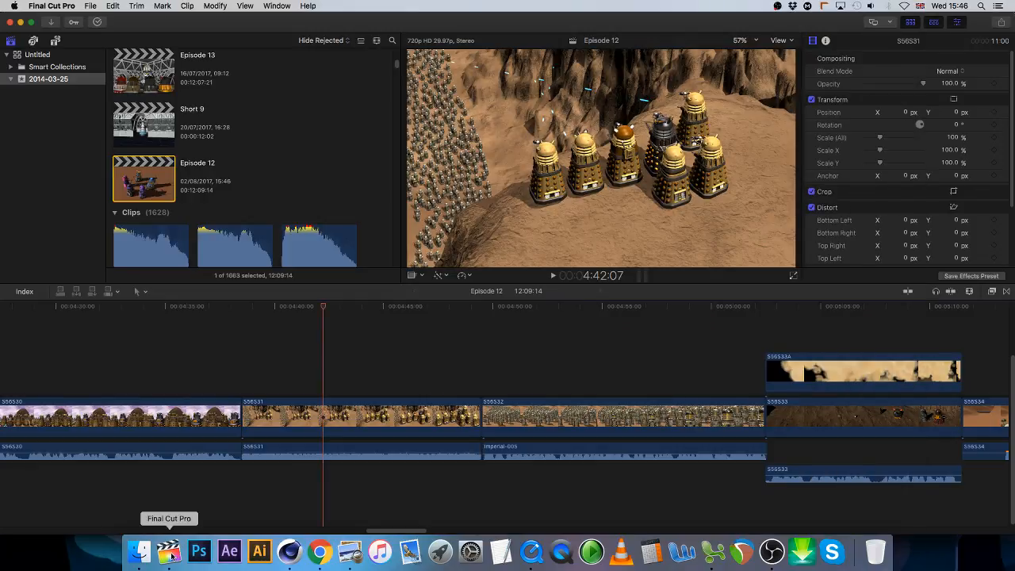
click(713, 551)
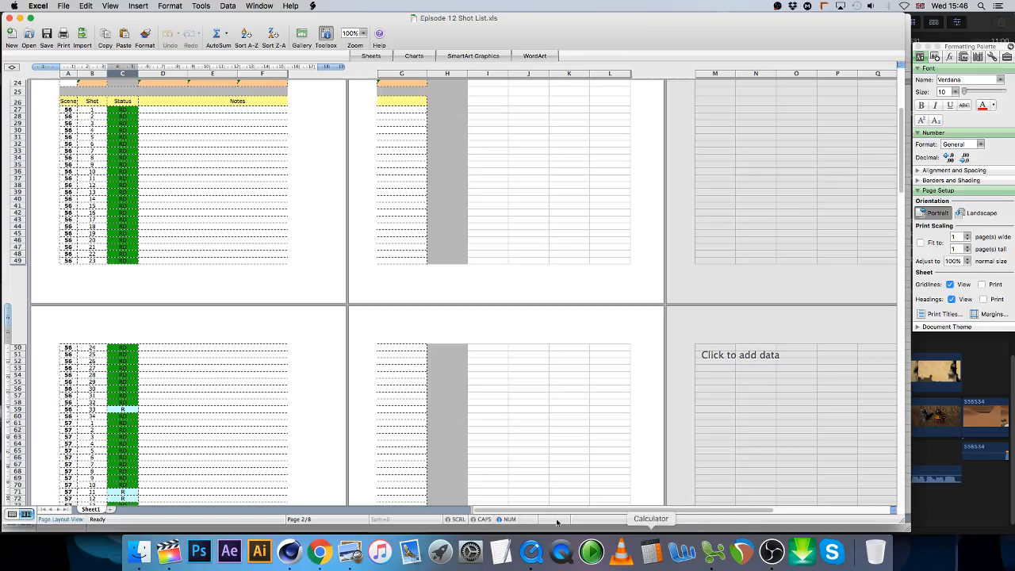
click(122, 409)
text(RD)
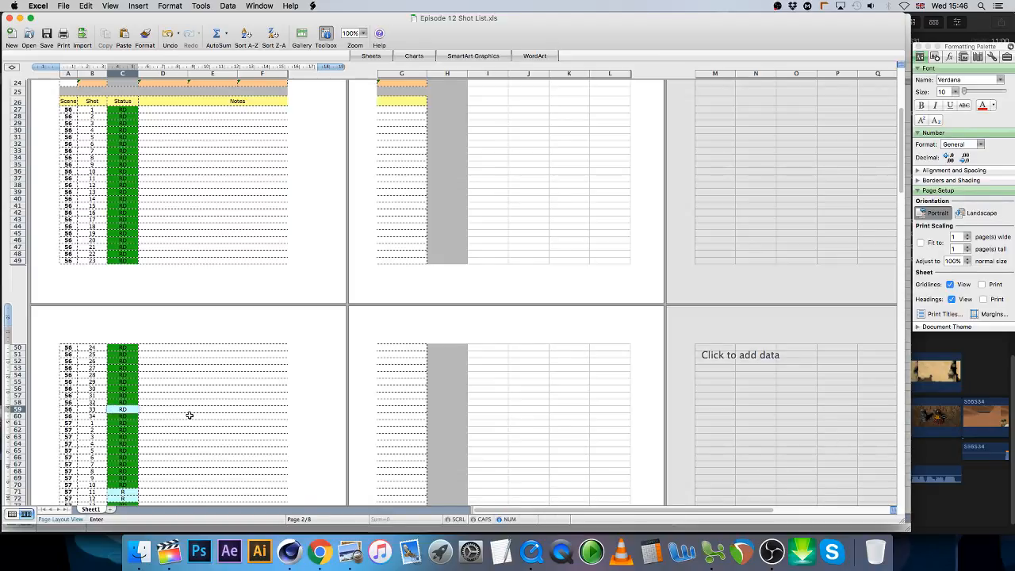
key(Return)
Step: Review the scene 57 statuses in the shot list, and check the recent scene files in Cinema 4D after closing its Picture Viewer
scroll(192, 416, down, 10)
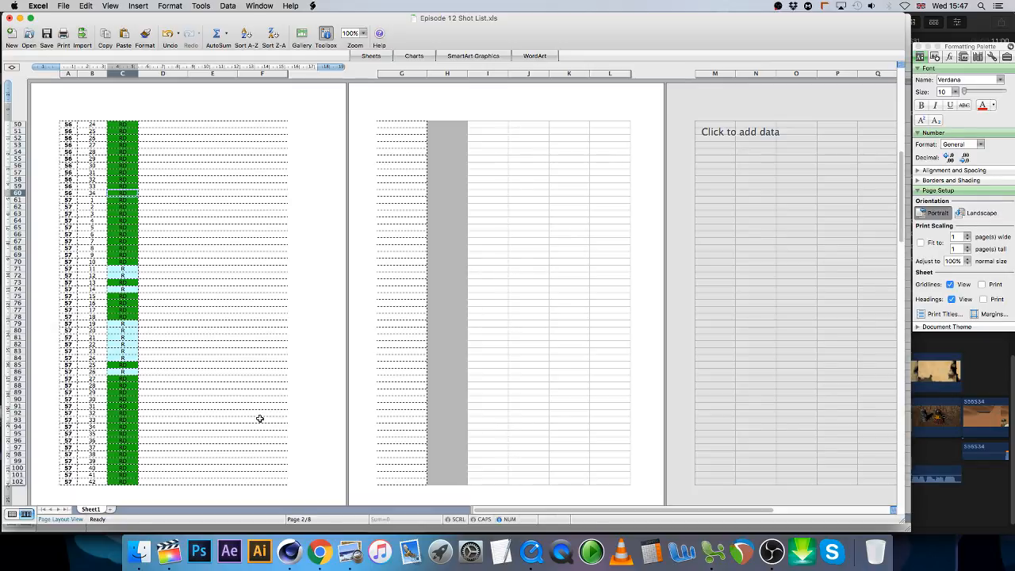
click(290, 550)
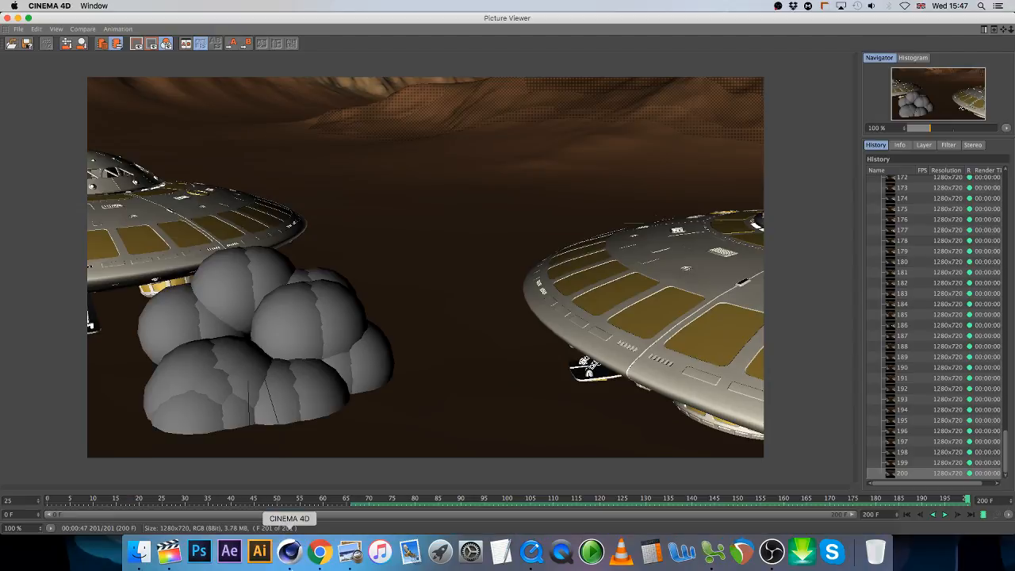
click(7, 17)
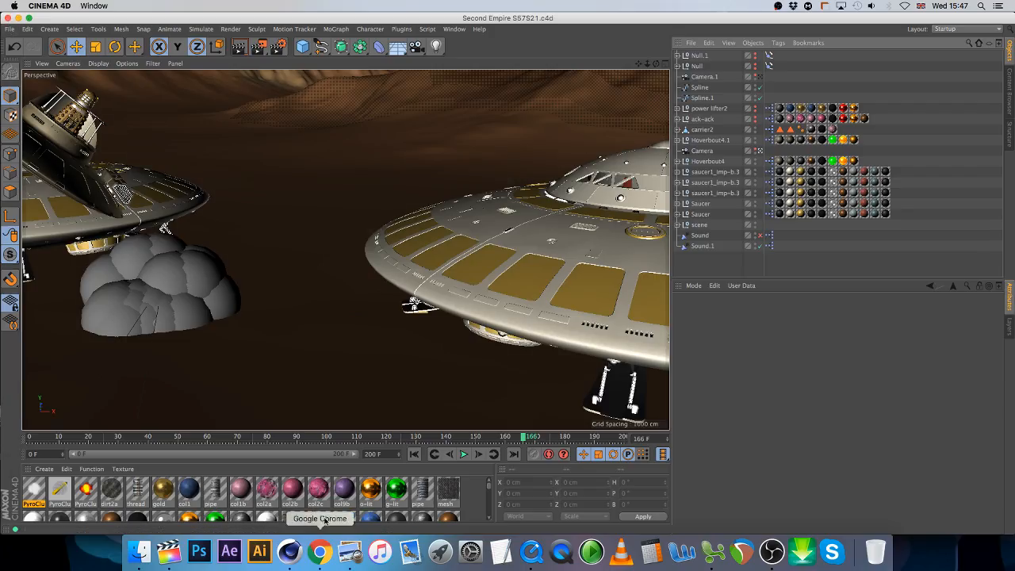
click(9, 31)
mouse_move(68, 214)
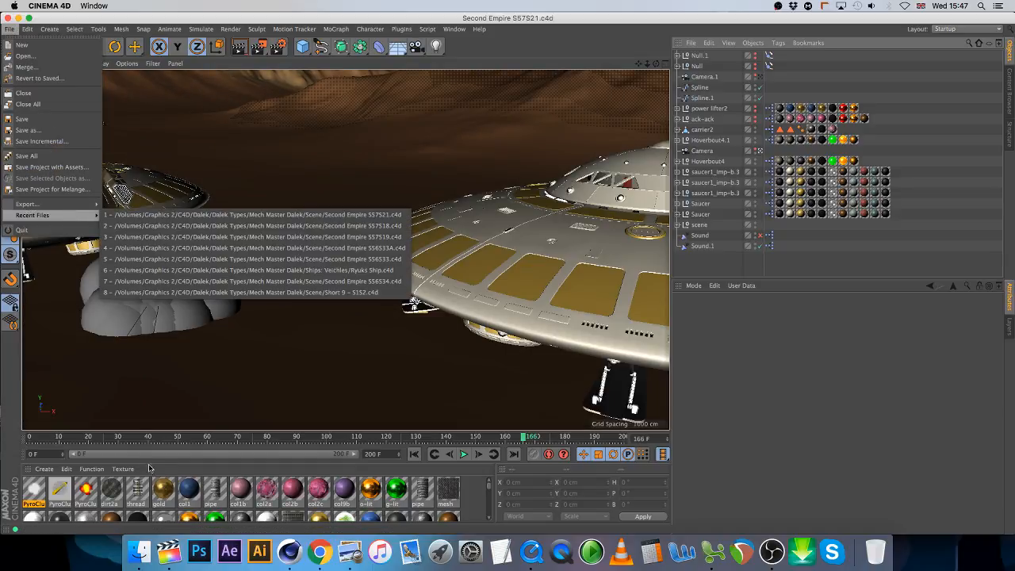
click(710, 548)
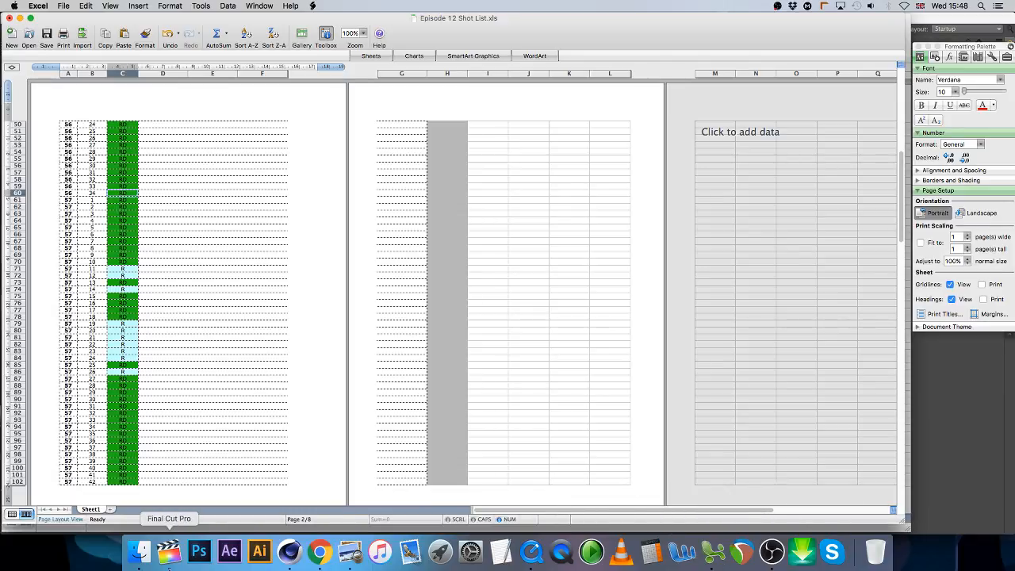
Step: Switch to Finder and open the Episode 12 folder inside Rough Animations
click(169, 550)
click(139, 551)
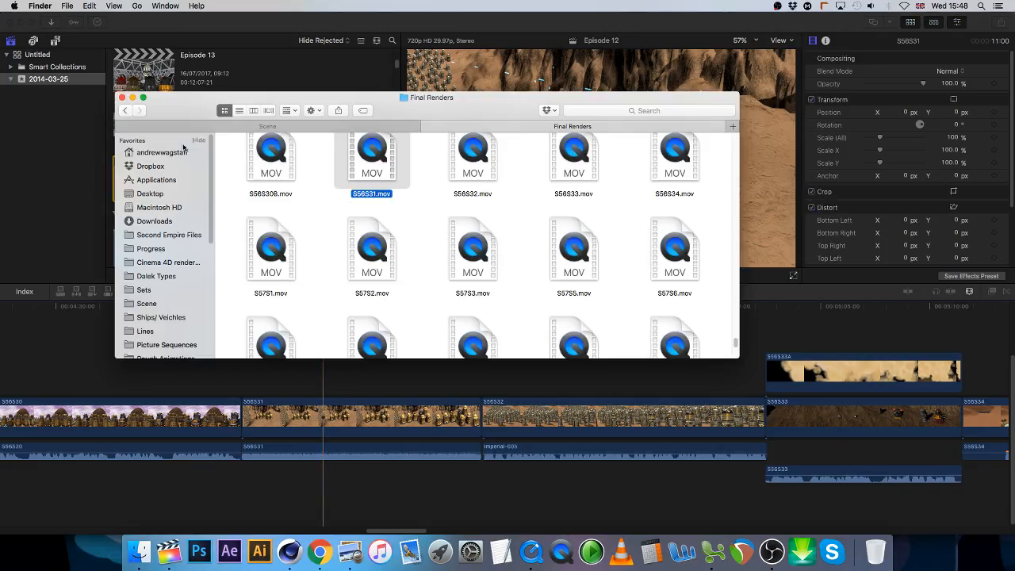
scroll(169, 323, down, 2)
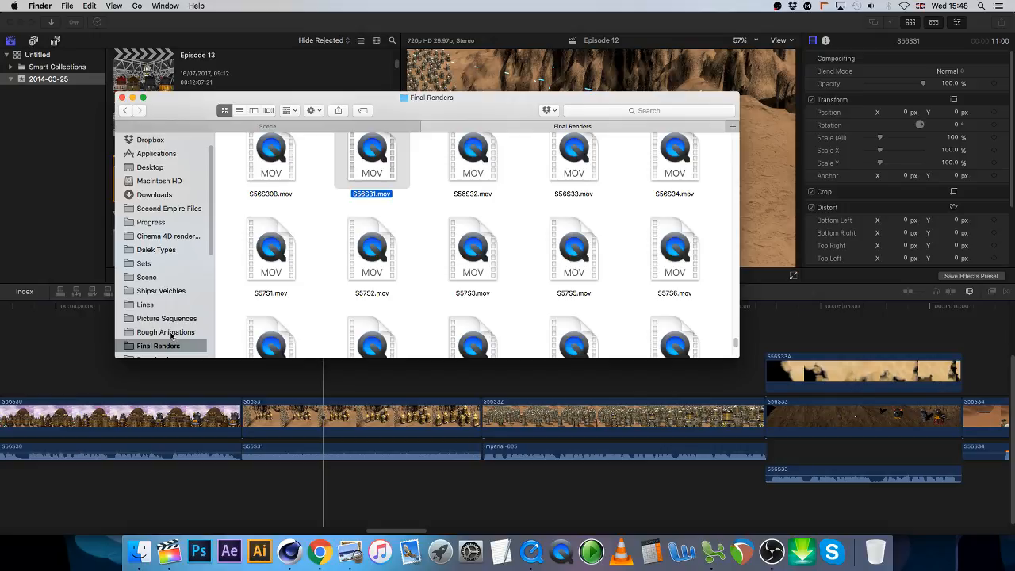
click(166, 333)
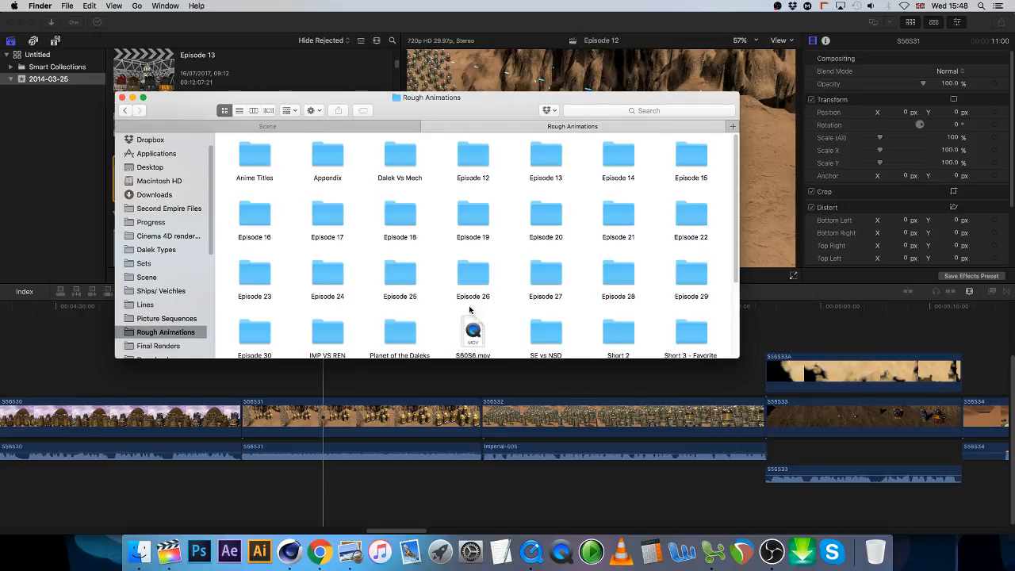
double_click(483, 159)
Step: Switch to Final Cut Pro and look through the scene 57 clips in the timeline, previewing S57S14 and moving on to S57S24
click(595, 506)
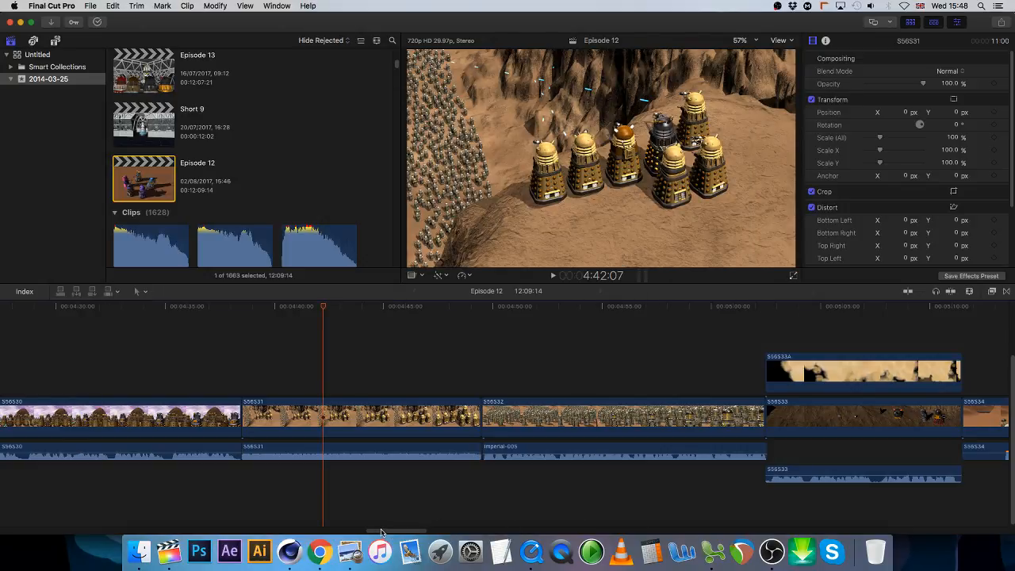
drag(381, 532, 650, 524)
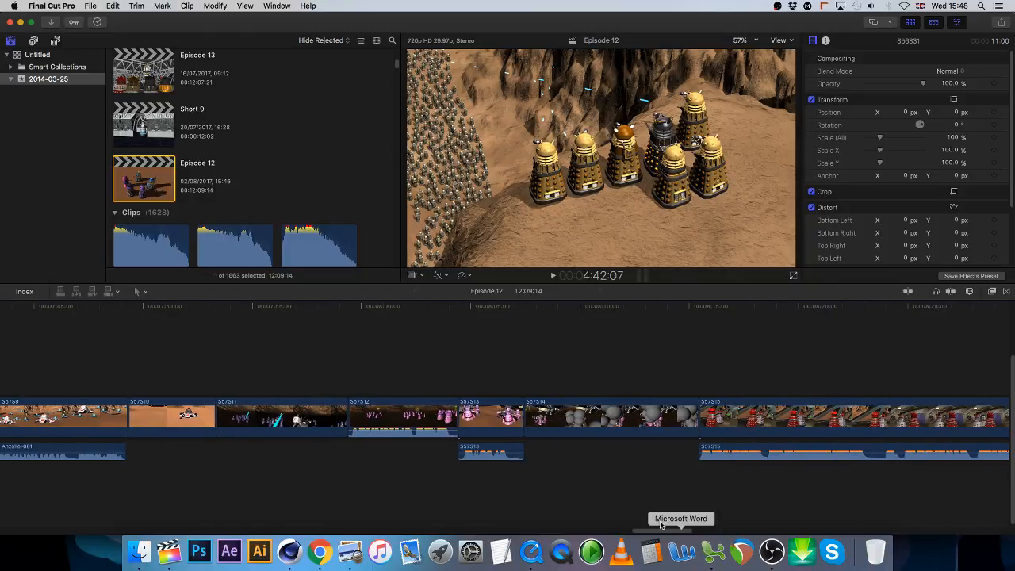
drag(469, 301, 573, 306)
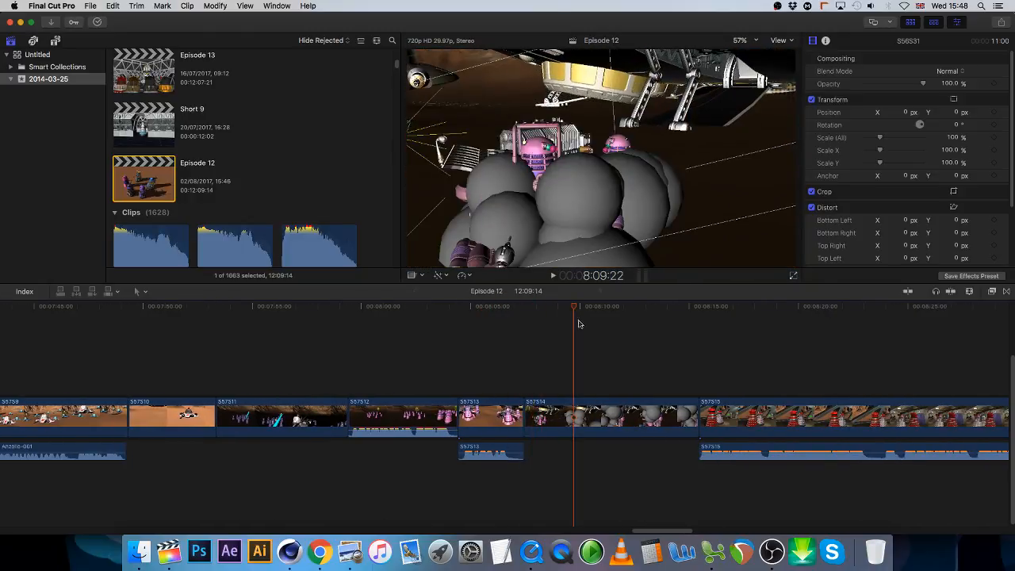
drag(654, 530, 771, 523)
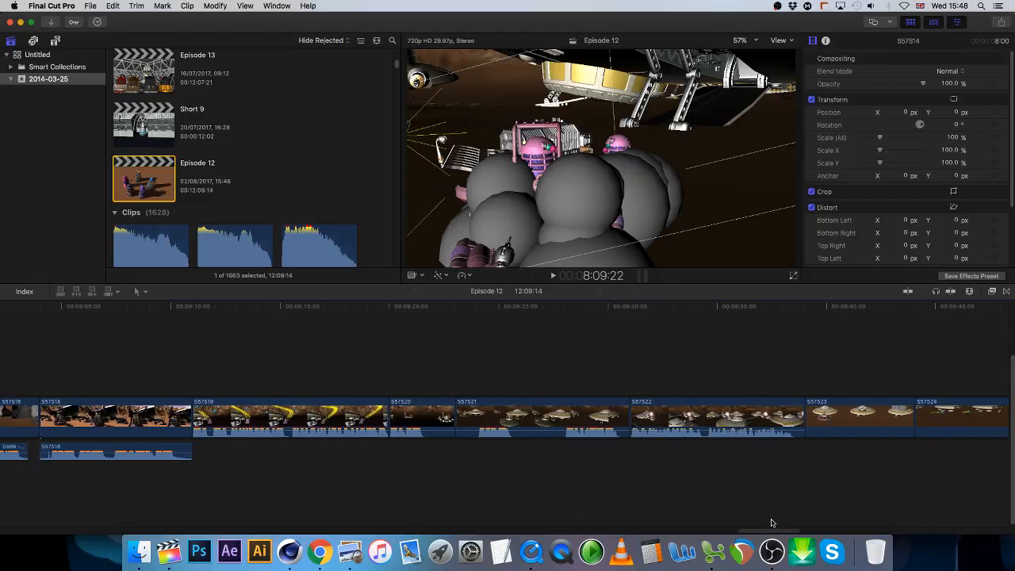
Step: Compare the scene 57 entries in the Excel shot list with the Final Cut Pro timeline and the Episode 12 rough animation files
click(713, 554)
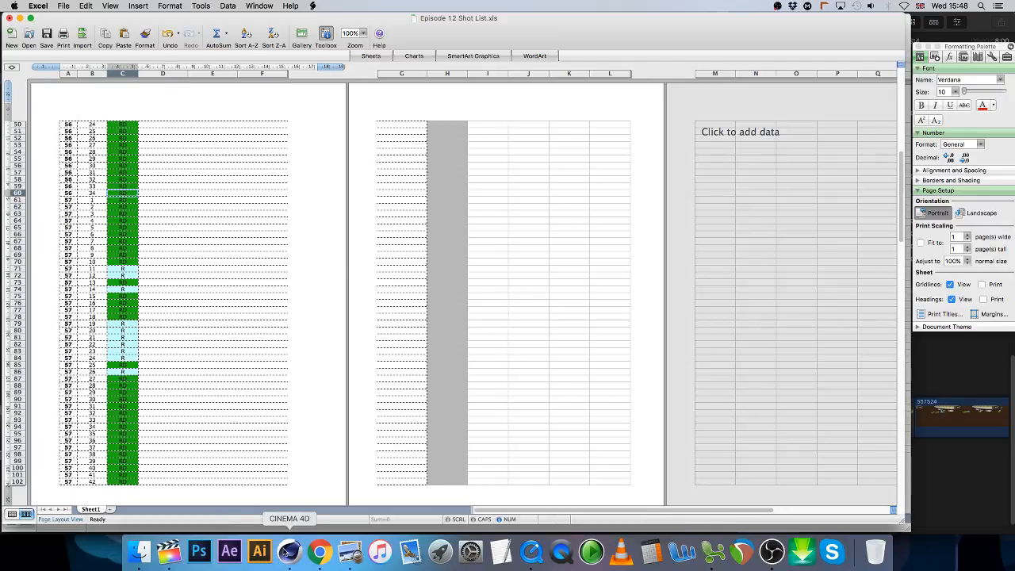
click(289, 550)
click(169, 551)
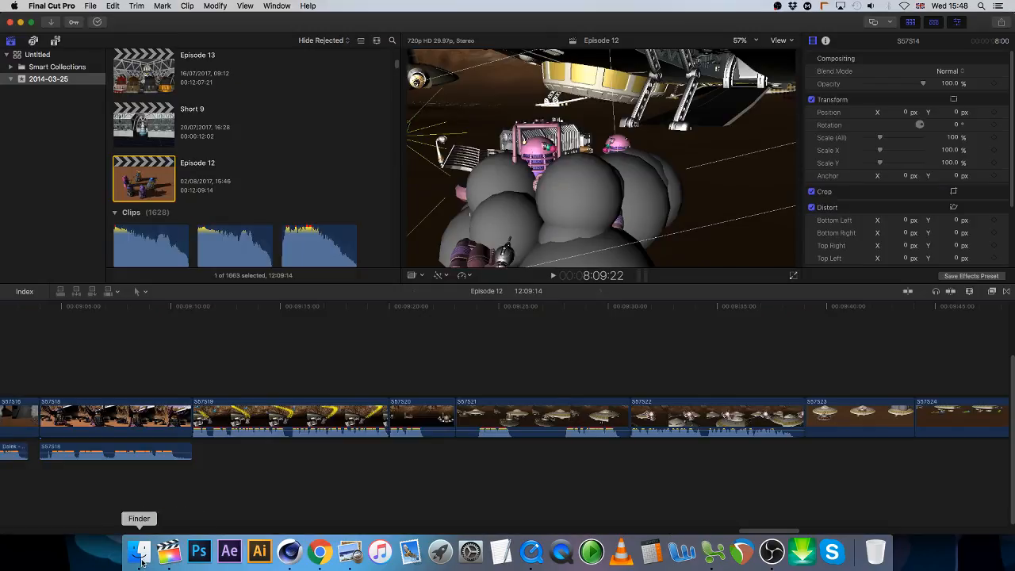
click(139, 551)
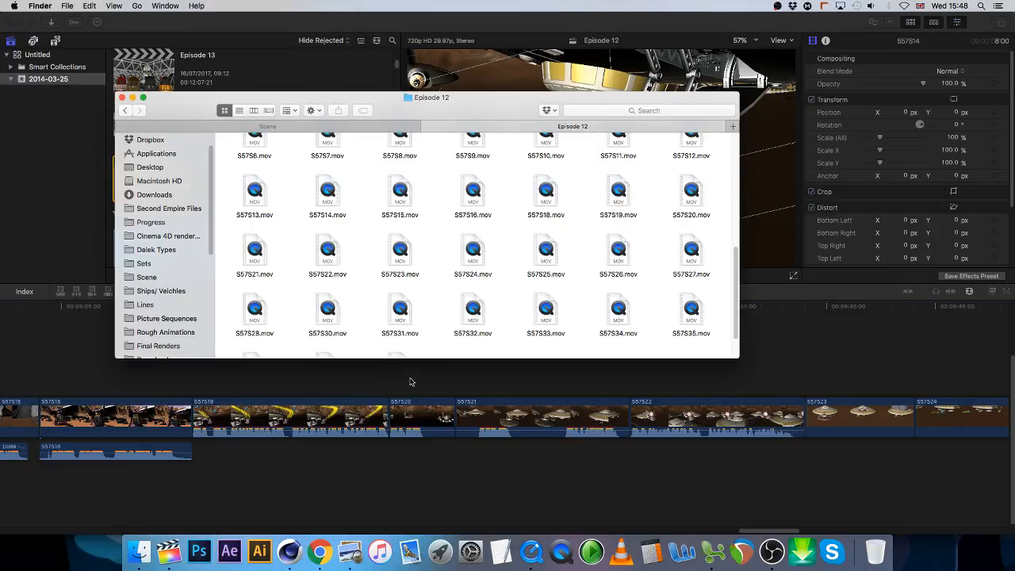
click(711, 551)
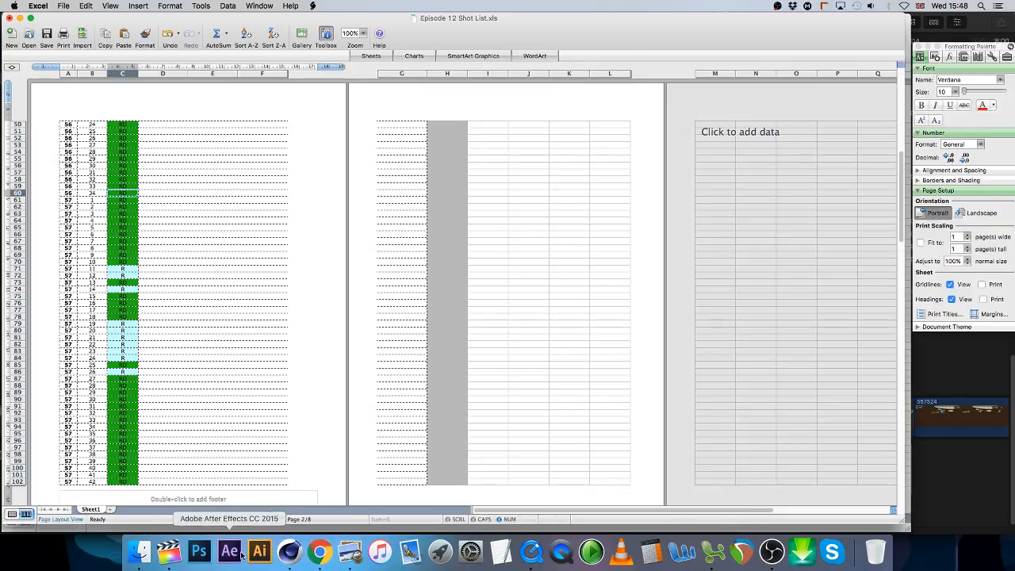
Step: Switch to Finder, open the Picture Sequences folder in a new tab, and compare its scene 57 folders with the Final Cut Pro timeline
click(143, 553)
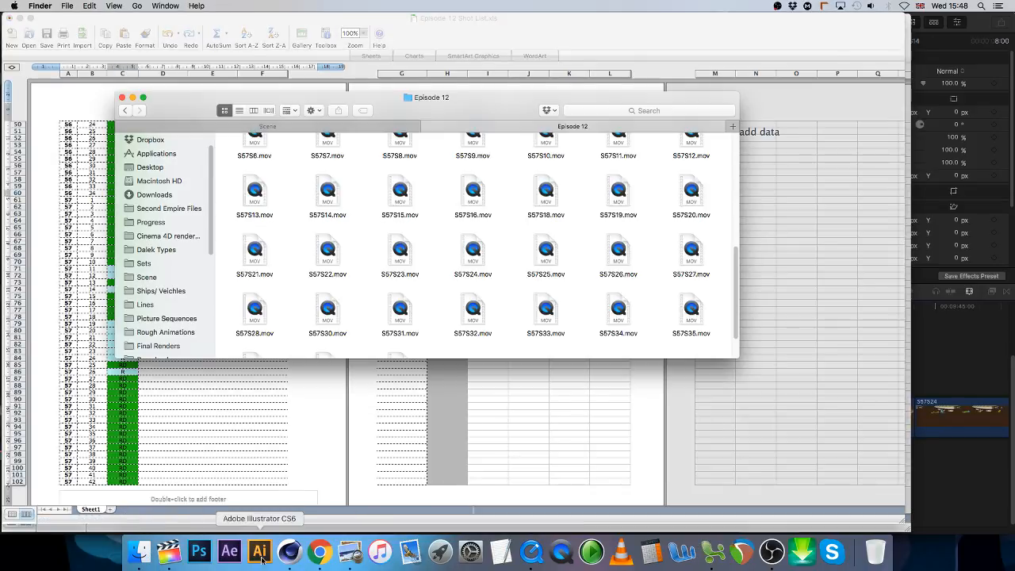
right_click(168, 319)
click(191, 321)
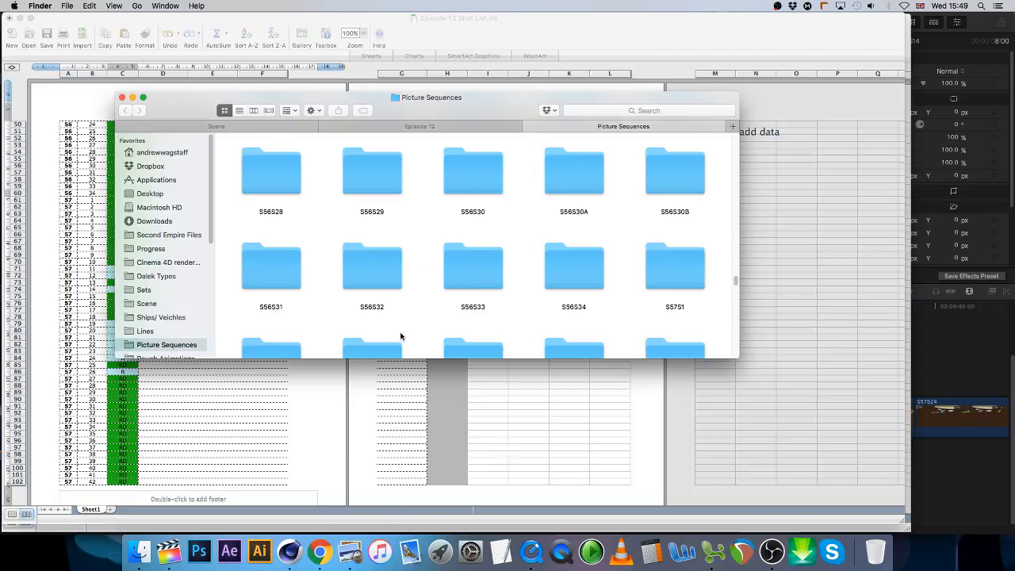
scroll(392, 317, down, 4)
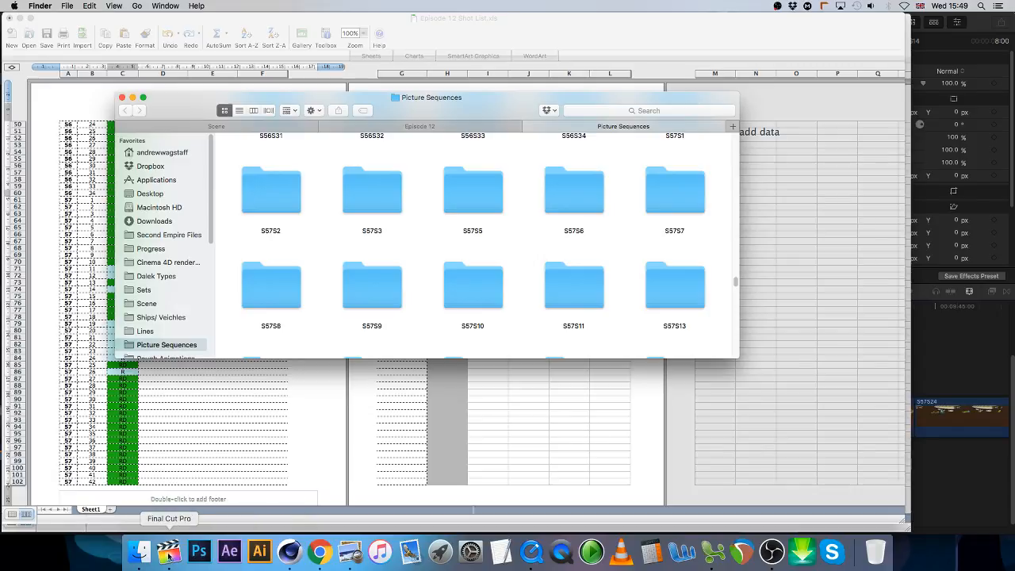
click(169, 551)
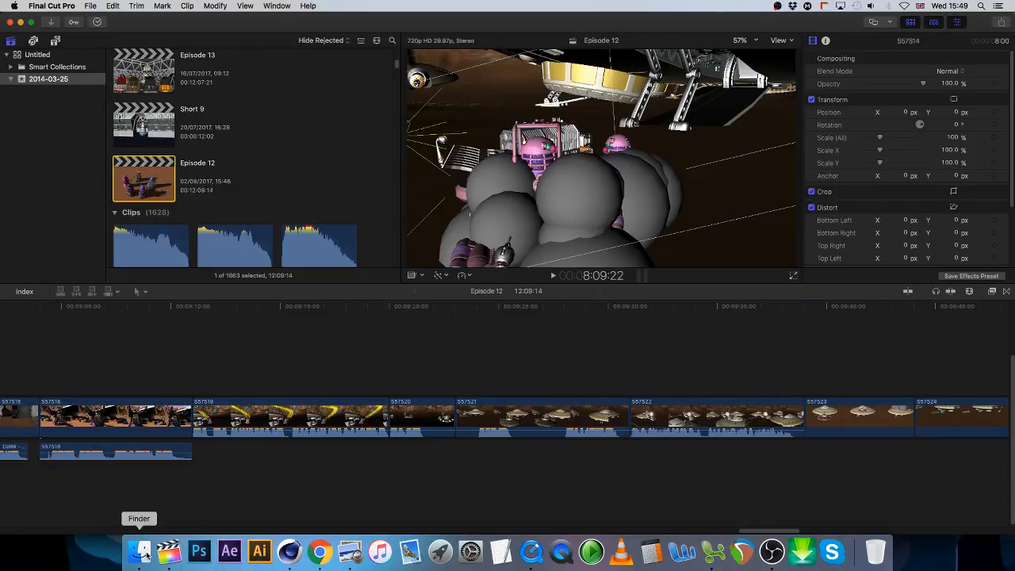
click(143, 552)
scroll(418, 291, up, 2)
scroll(418, 293, down, 3)
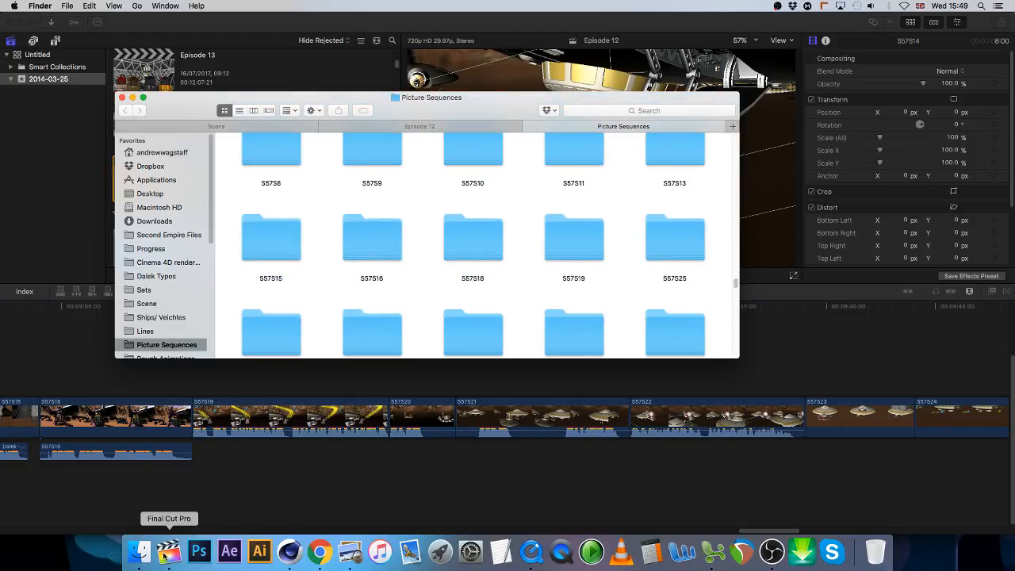
Step: Open Second Empire S57S20.c4d from the Scene folder in Cinema 4D and scrub through its animation to the last frame
click(218, 124)
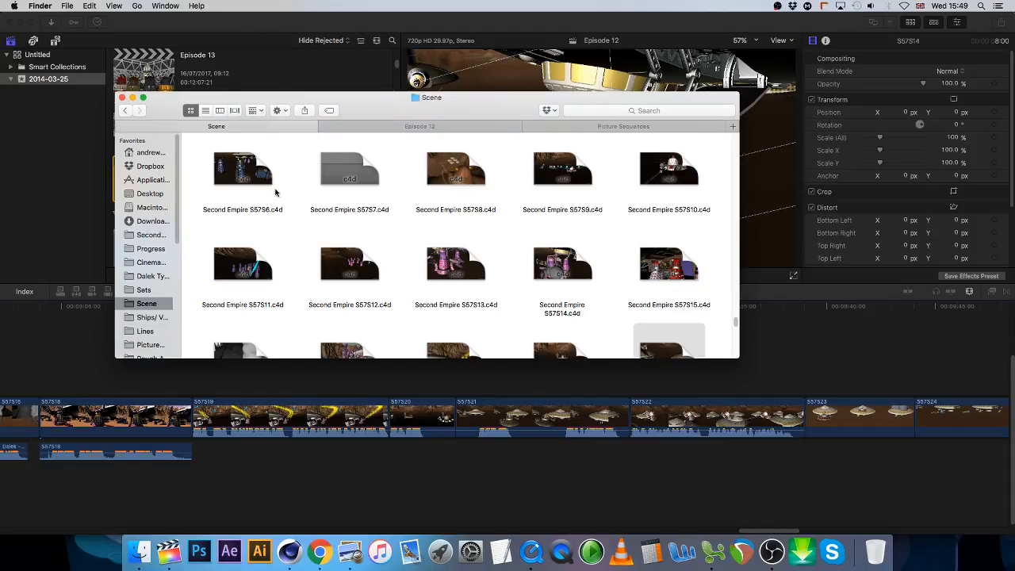
scroll(497, 283, down, 3)
scroll(498, 284, down, 3)
scroll(498, 284, up, 2)
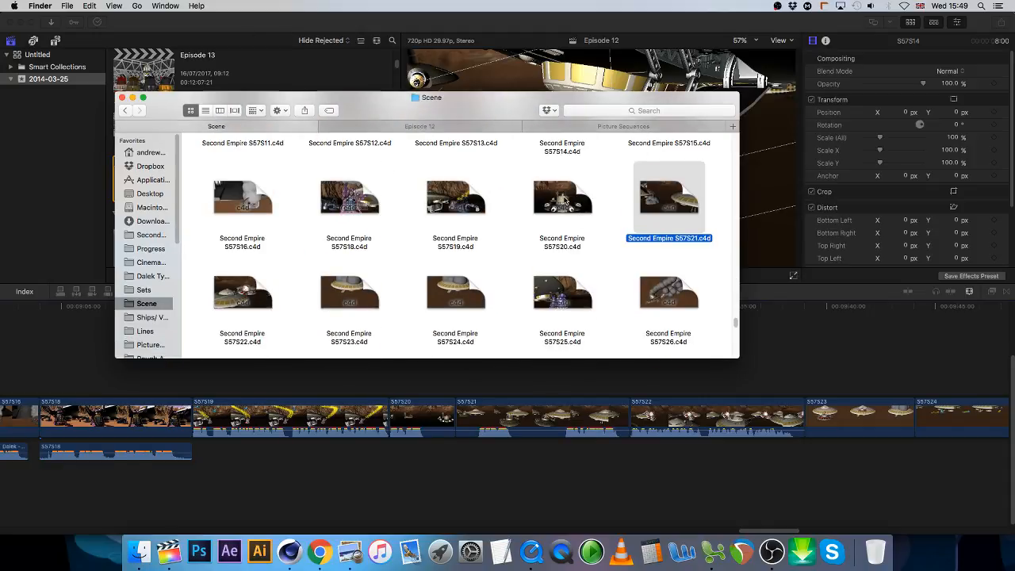
double_click(562, 198)
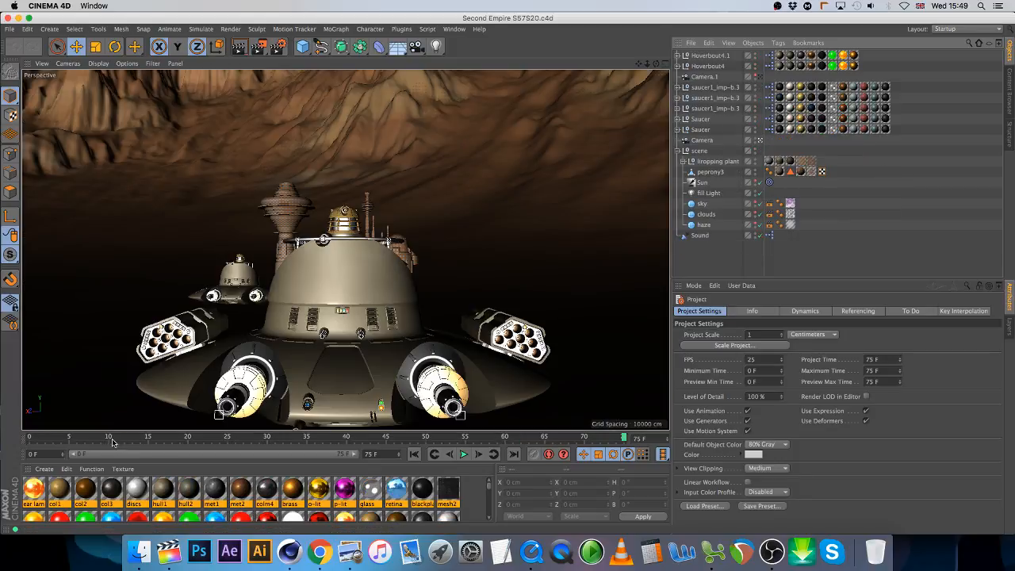
drag(112, 442, 623, 437)
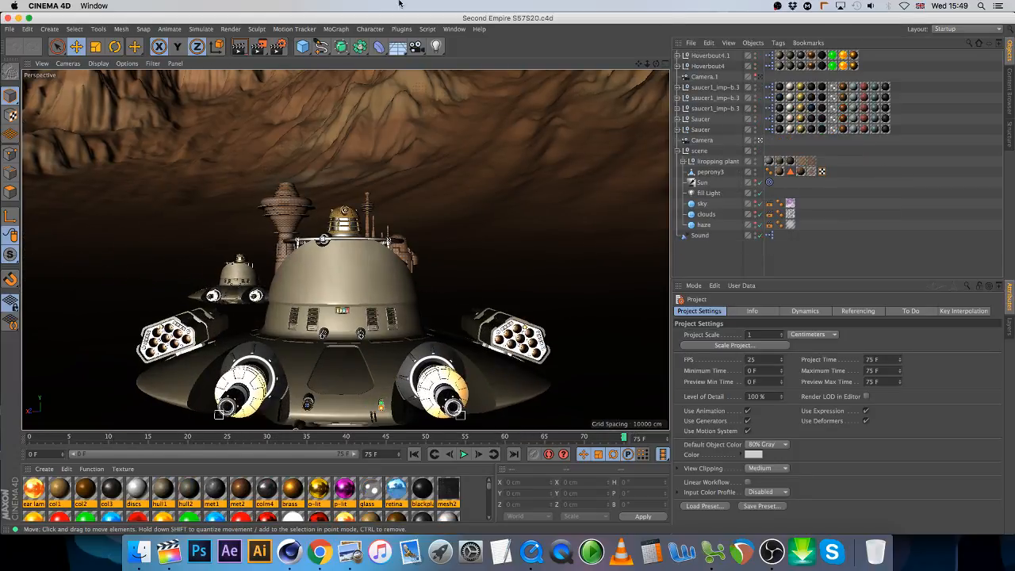
Step: Set the S57S20 scene's render settings to the Standard renderer and the PNG save format
key(super+b)
click(117, 40)
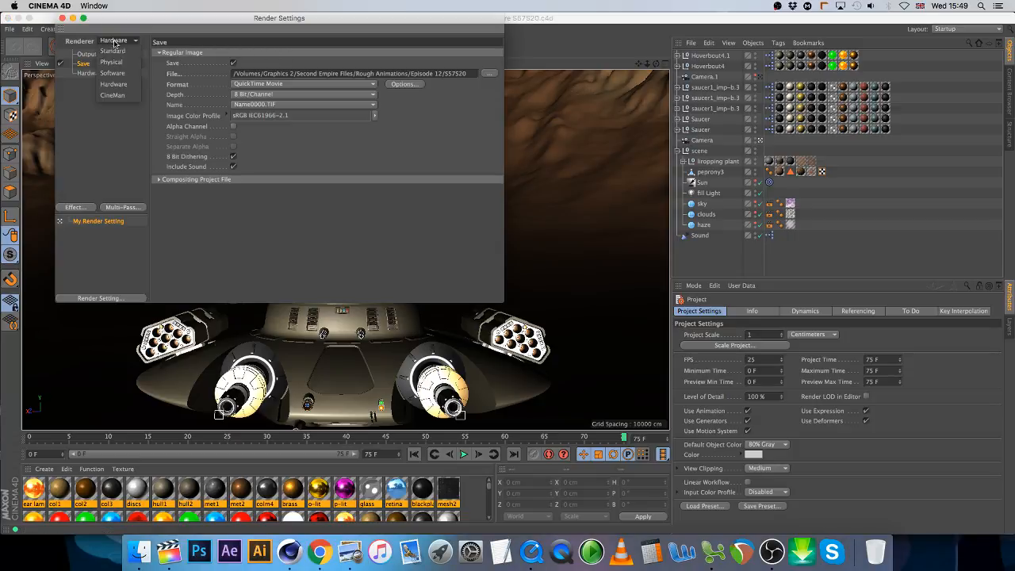
click(116, 46)
click(283, 83)
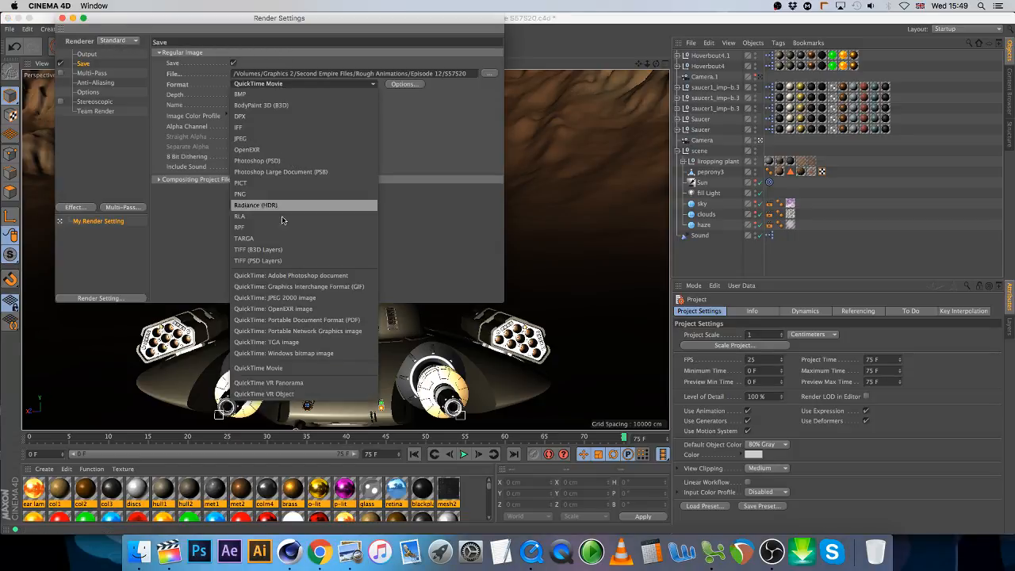
click(289, 193)
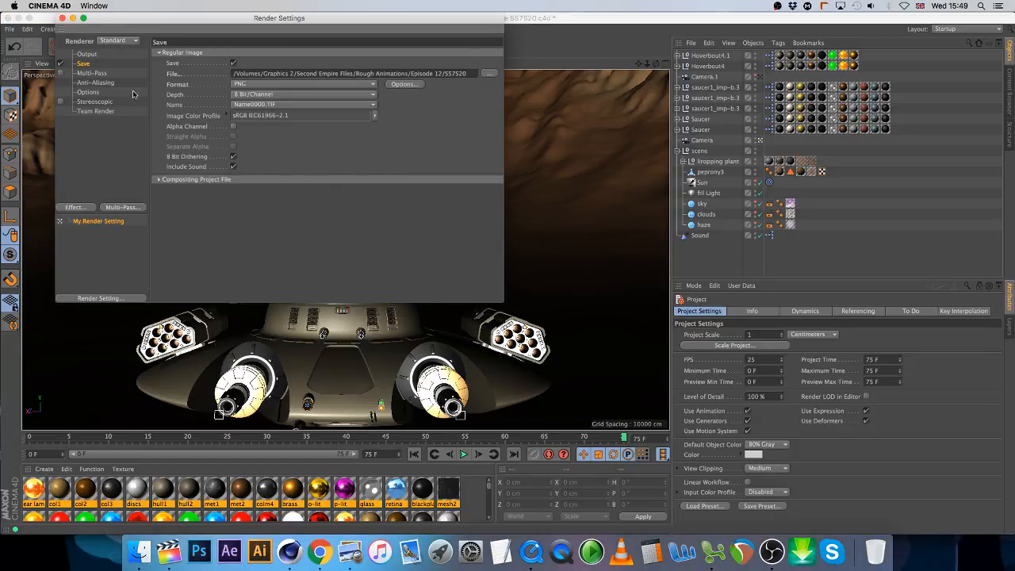
click(87, 54)
click(84, 63)
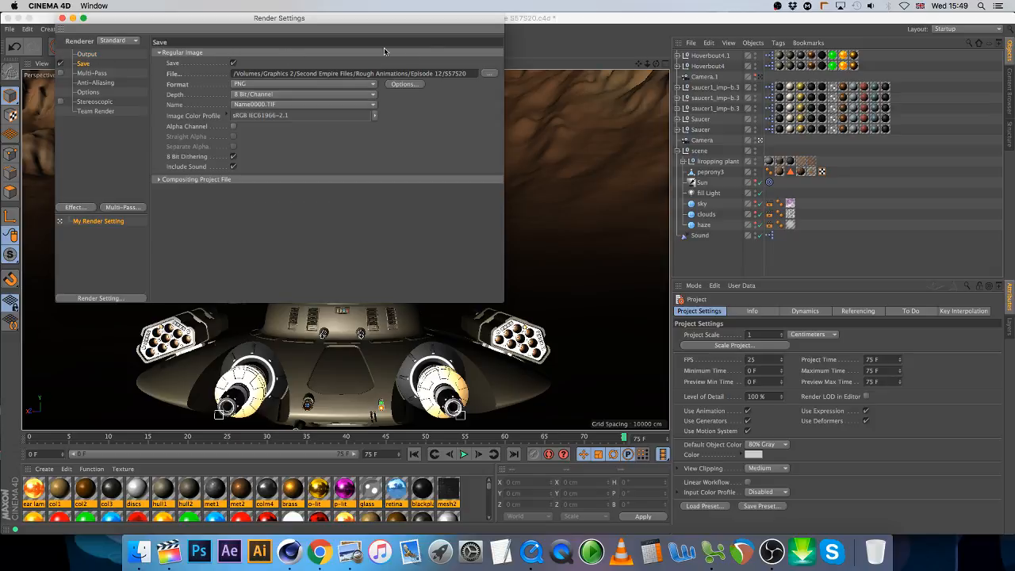
Step: Set the render save path to S57S20 inside a new S57S20 folder in Picture Sequences, and check the output settings
click(489, 73)
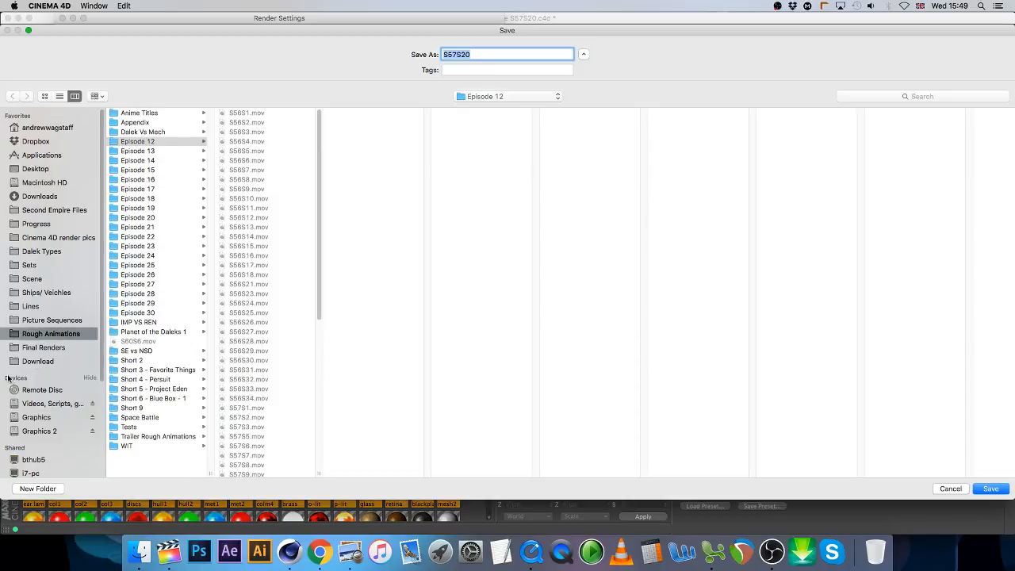
click(53, 320)
click(55, 491)
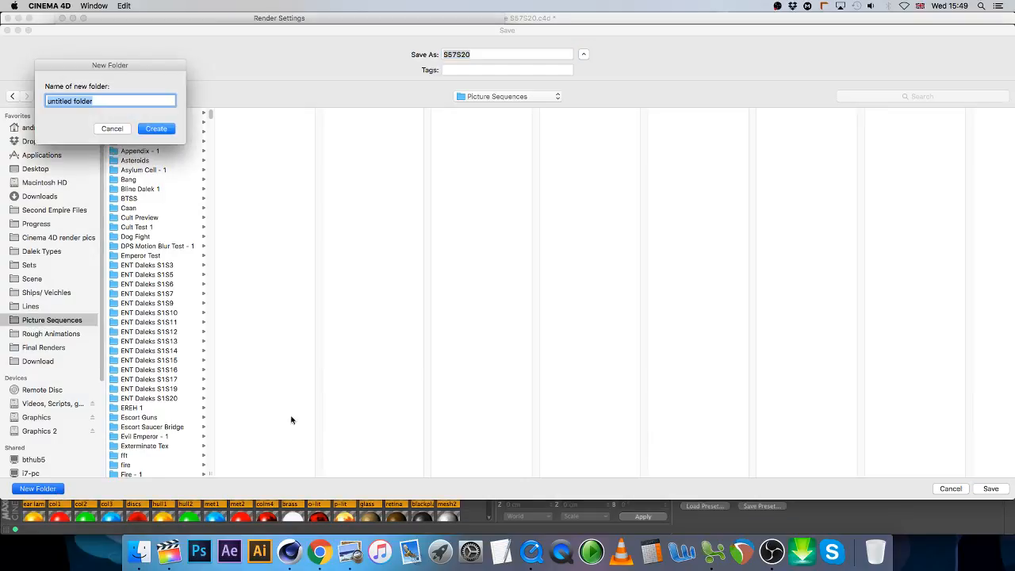
text(S57S20)
key(Return)
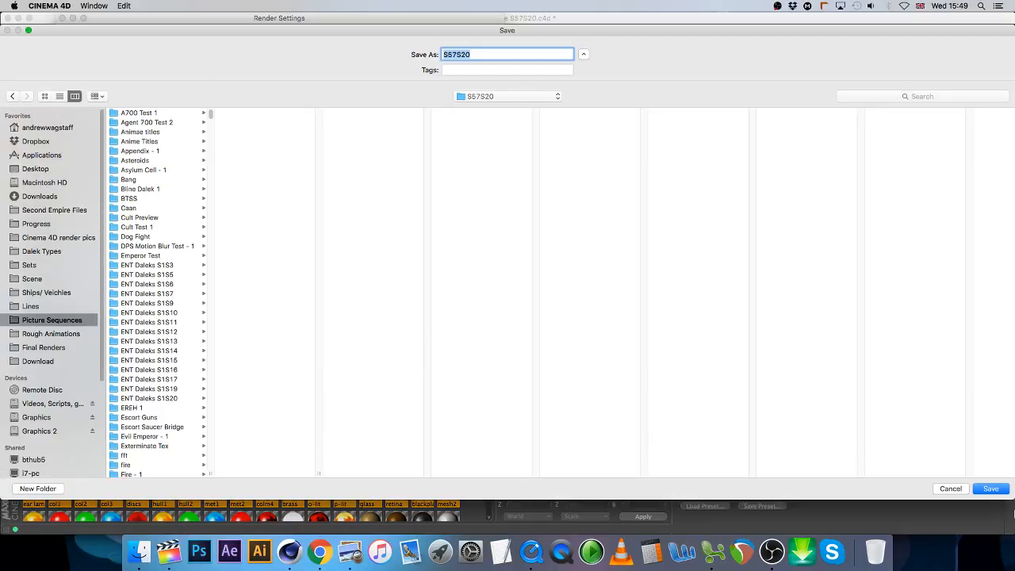
click(989, 489)
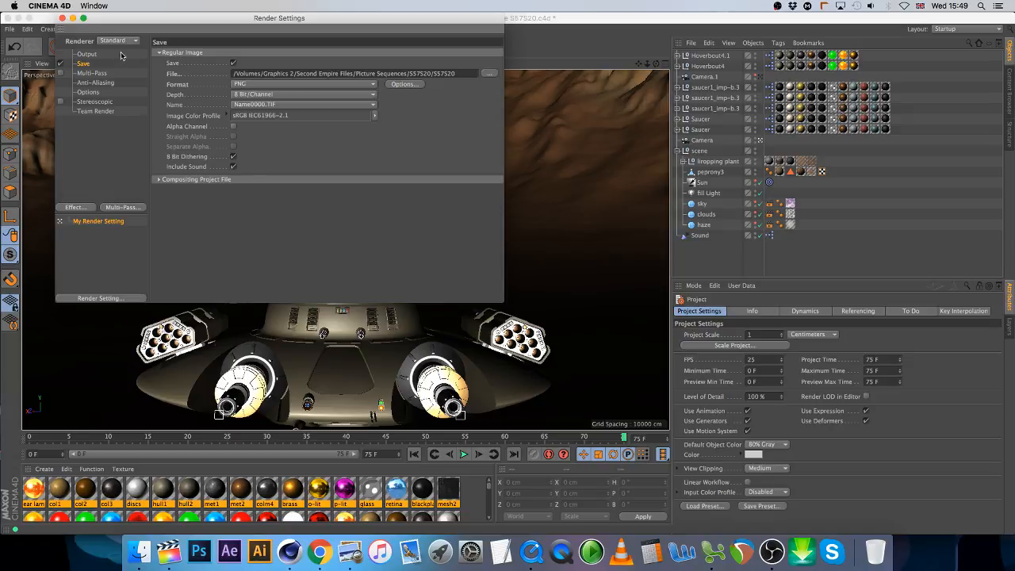
click(87, 55)
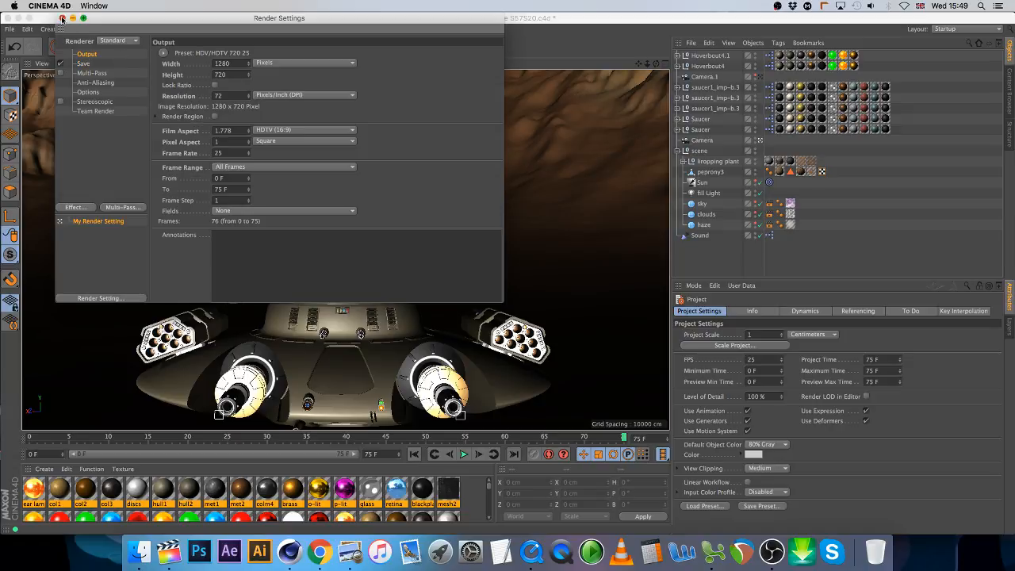
click(62, 17)
Step: Save the S57S20 scene and add it to the Render Queue
click(10, 28)
click(63, 126)
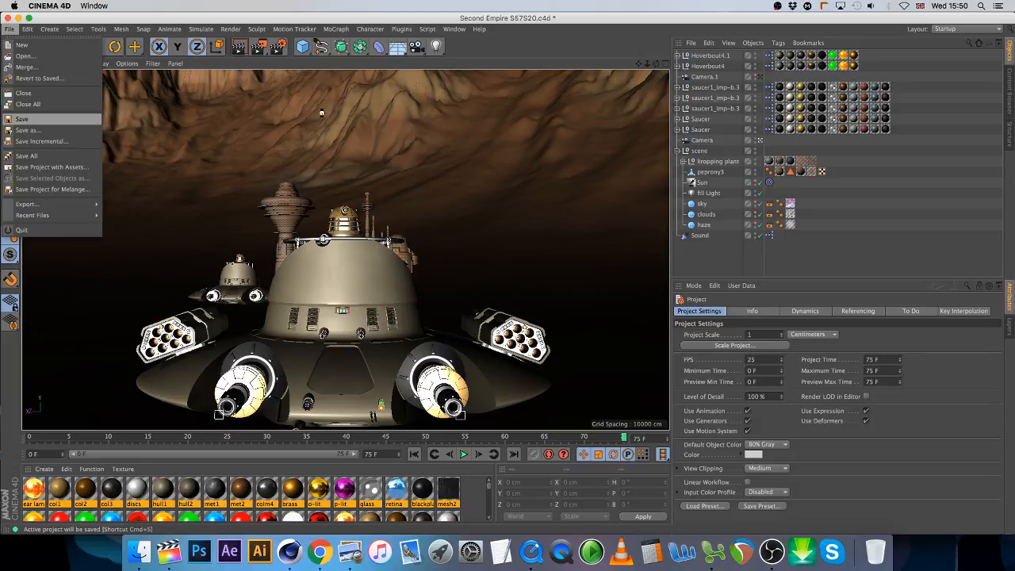
click(230, 29)
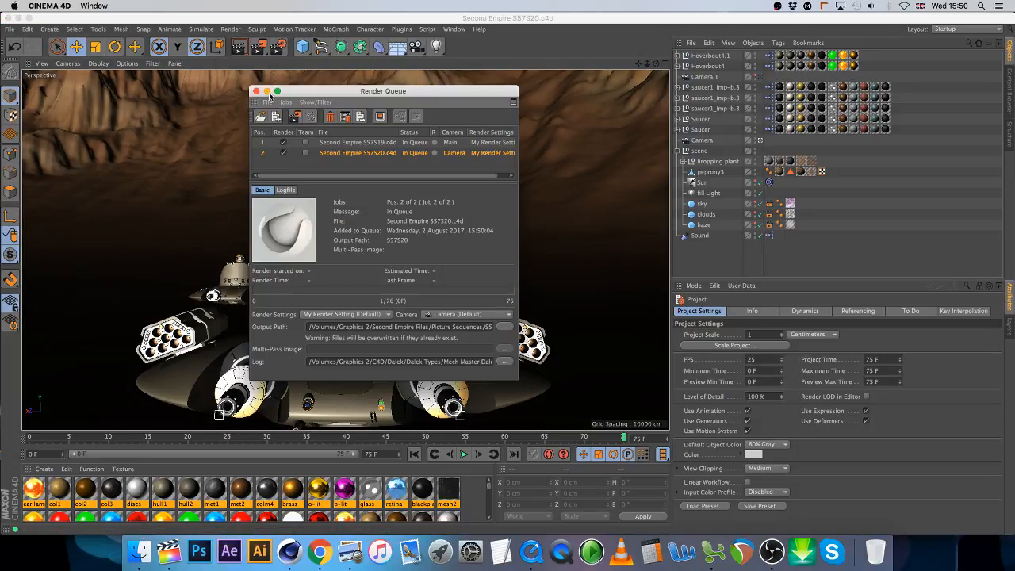
click(255, 91)
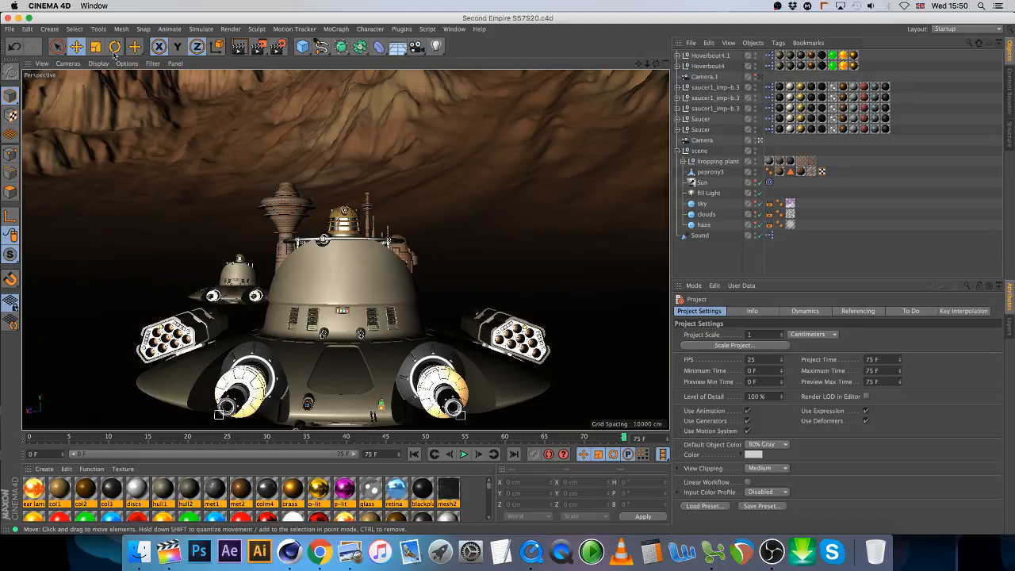
Step: Close all open Cinema 4D projects
click(9, 28)
click(32, 104)
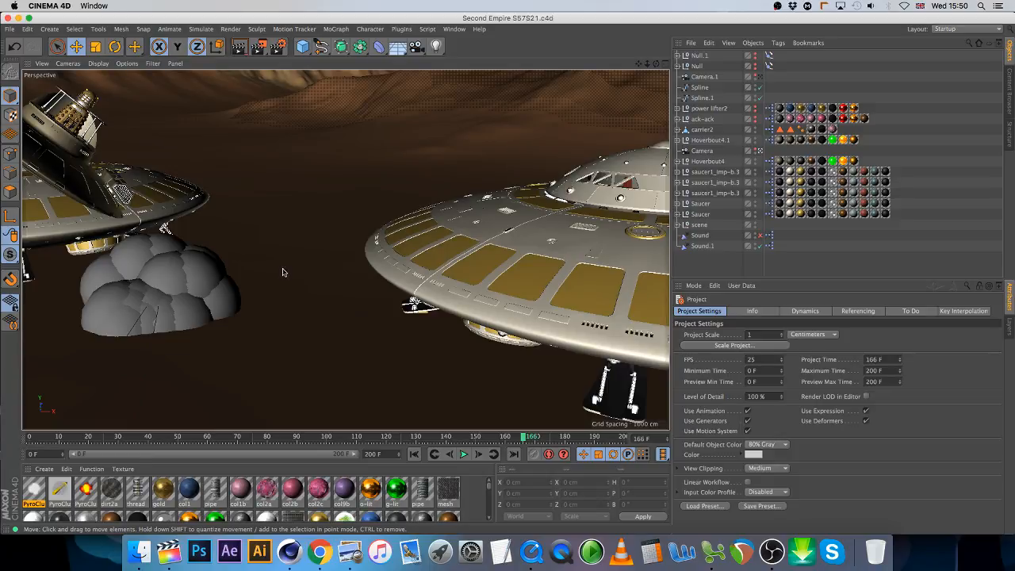
Step: Switch to Final Cut Pro and replace the S57S21 clip in the Episode 12 timeline with S57S21.mov from the Episode 12 folder
click(174, 555)
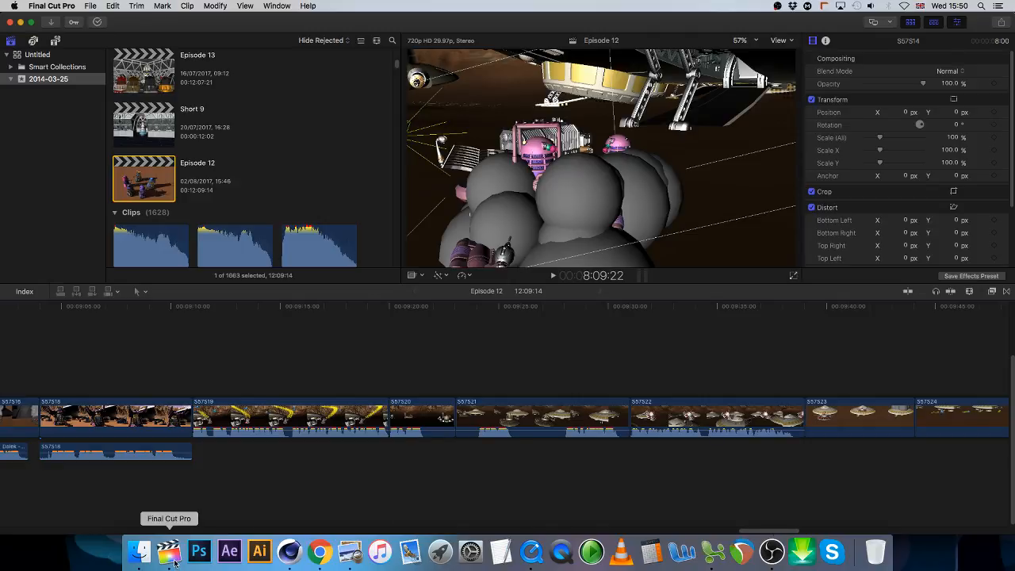
click(133, 560)
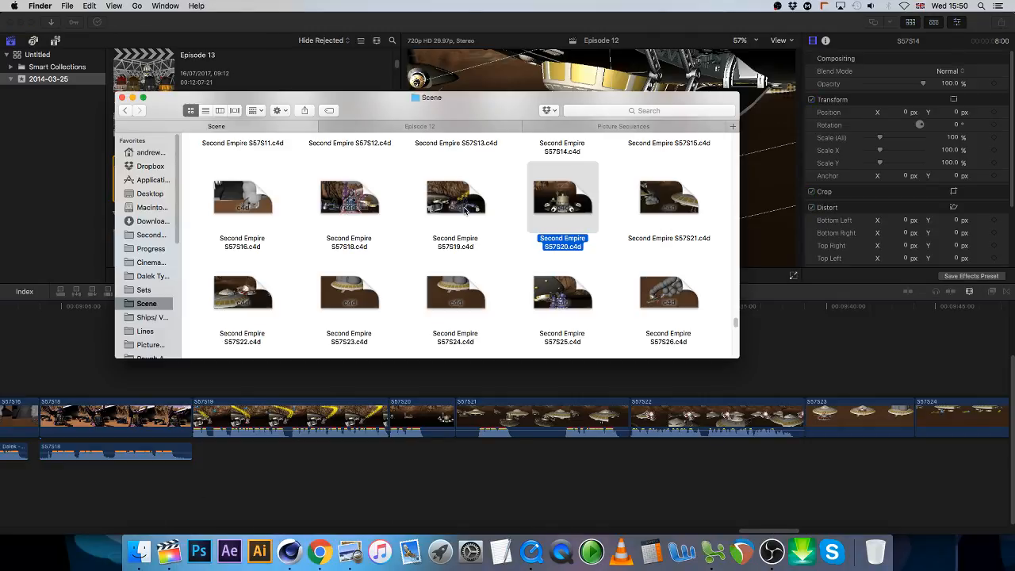
click(431, 128)
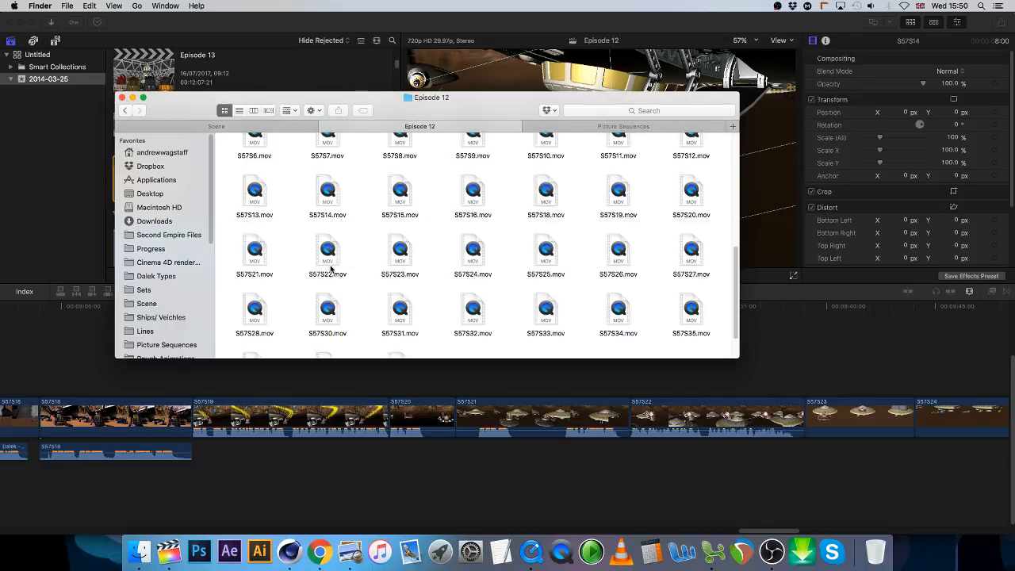
drag(260, 259, 367, 304)
drag(255, 252, 480, 360)
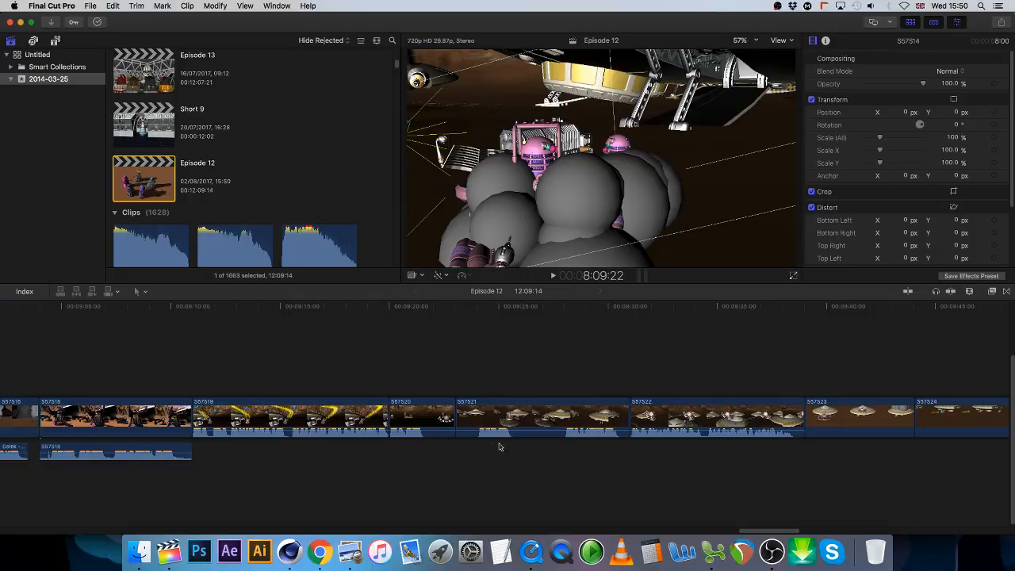
click(145, 558)
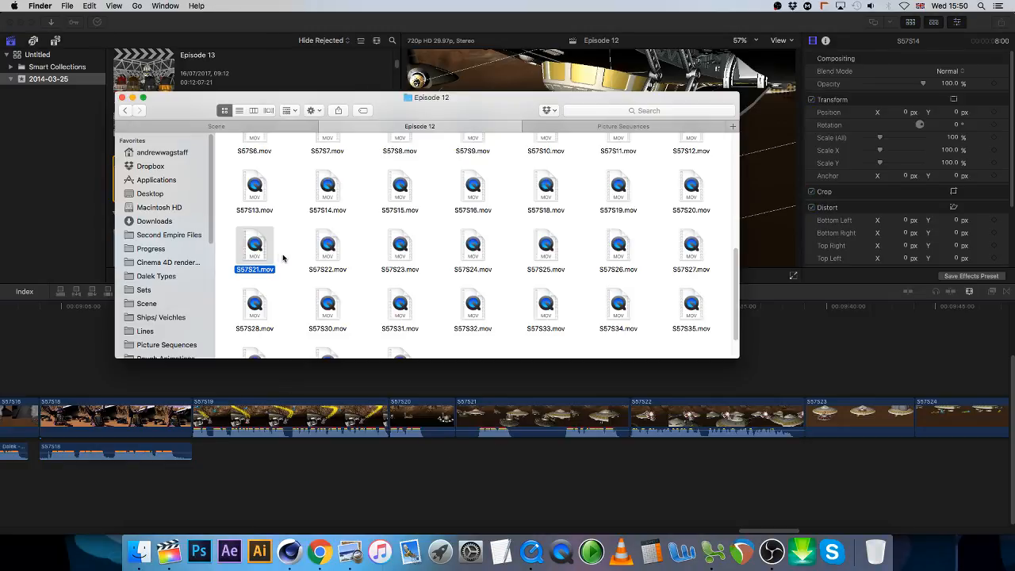
drag(269, 254, 479, 412)
click(499, 408)
click(482, 373)
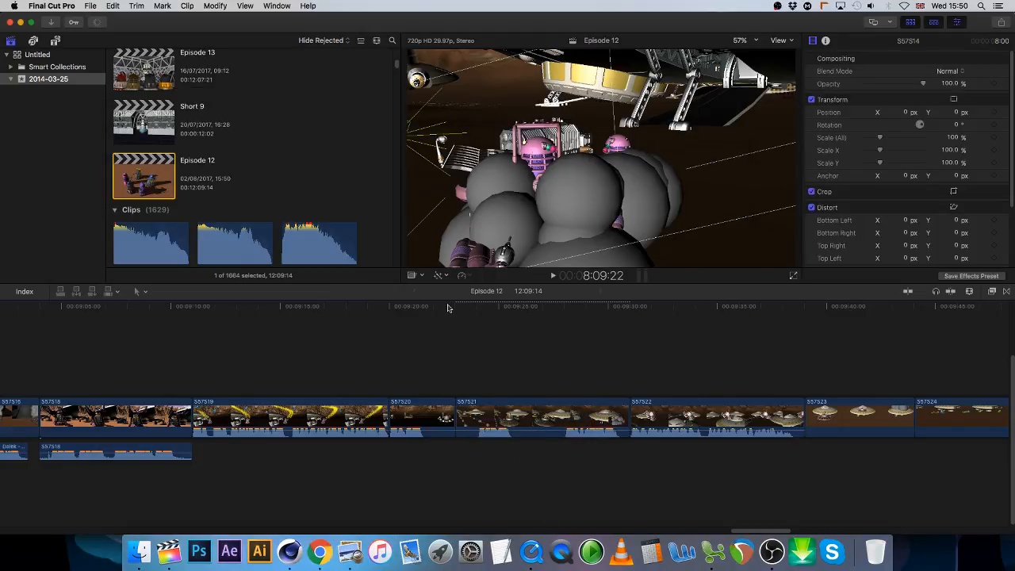
Step: Play the Episode 12 timeline from the start of clip S57S21 to near the end of S57S22
click(455, 308)
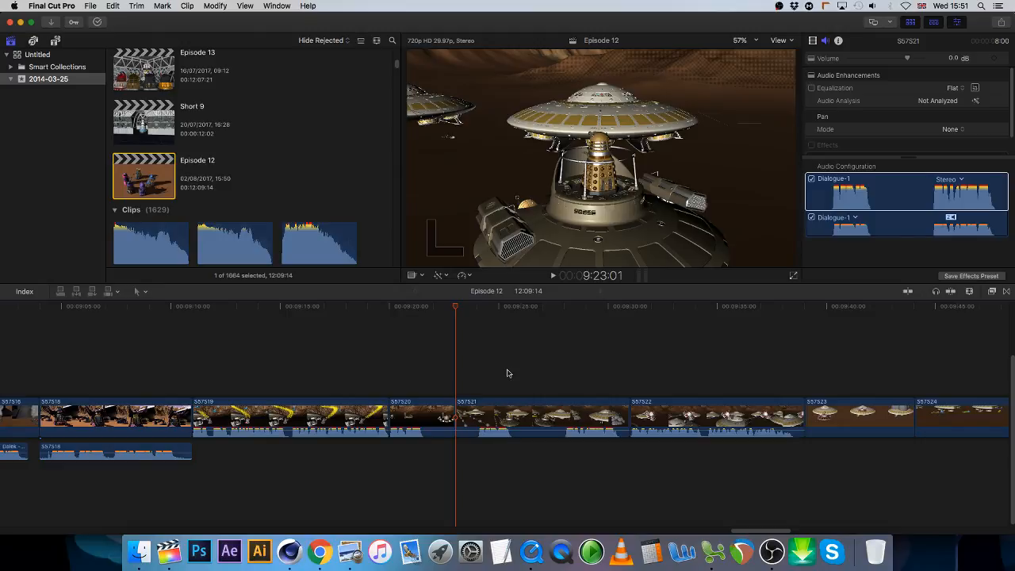
key(space)
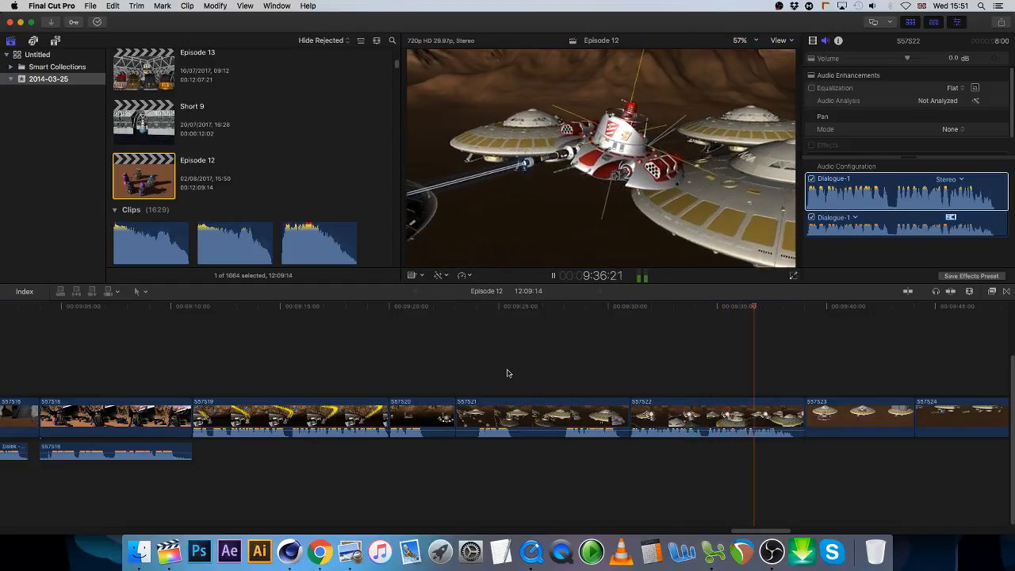
key(space)
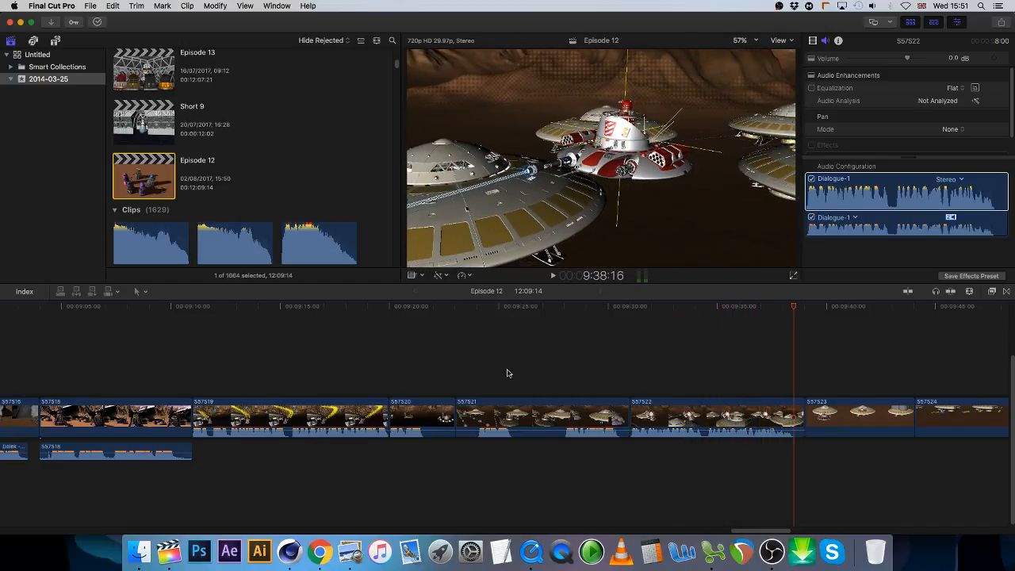
Step: Switch to Preview, move the comic page secemp303.jpg to the trash, and return to Final Cut Pro
click(349, 552)
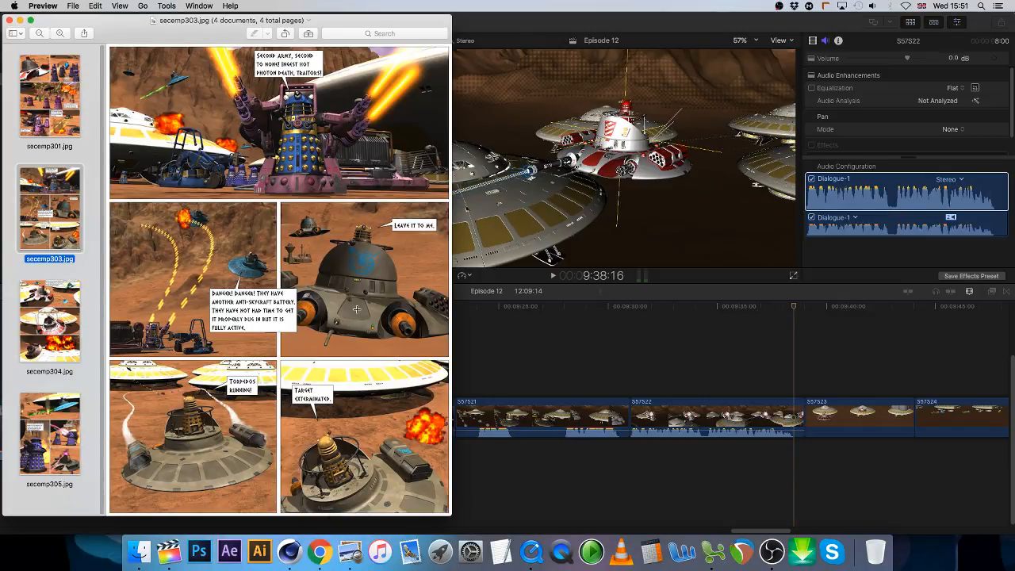
right_click(48, 215)
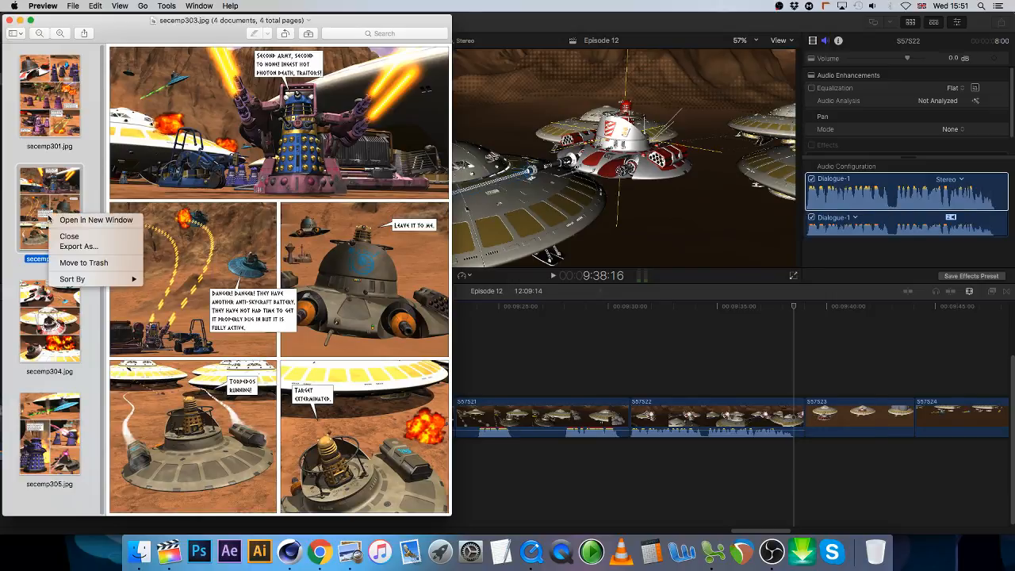
click(79, 262)
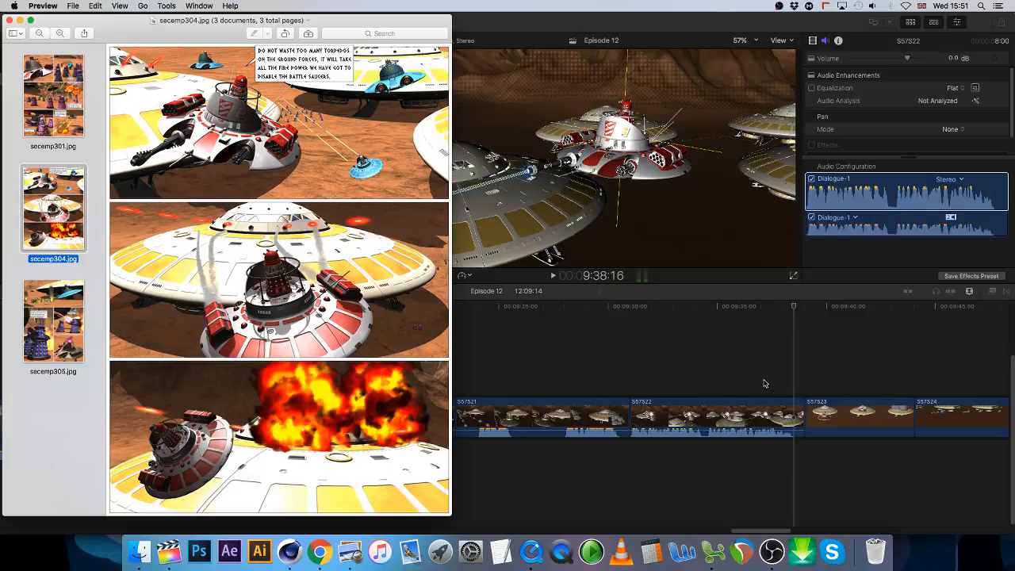
click(563, 362)
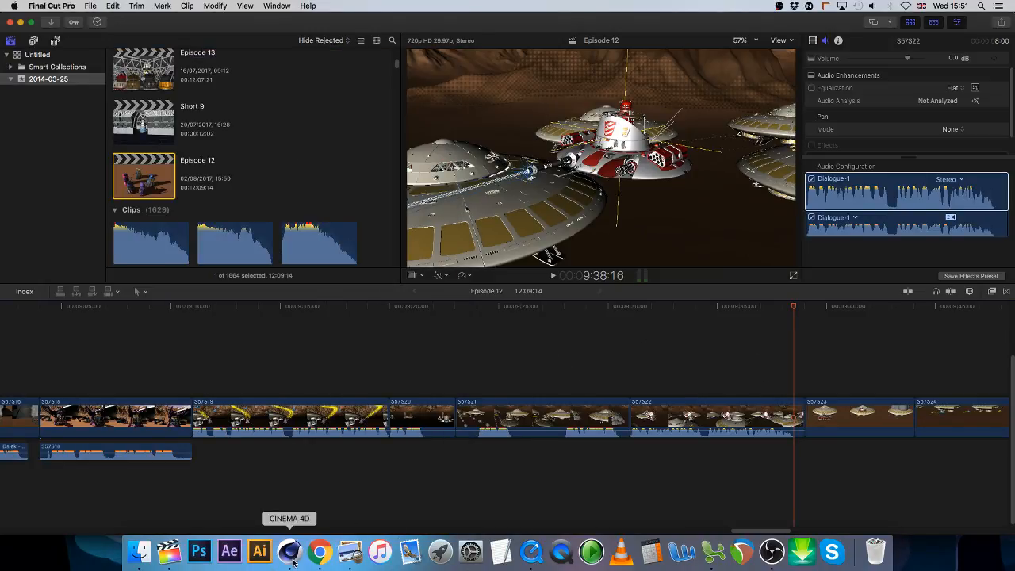
Step: Switch to the Episode 12 shot list in Excel, set the status of scene 57 shots 20, 21 and 22 to F, and save the workbook
click(712, 553)
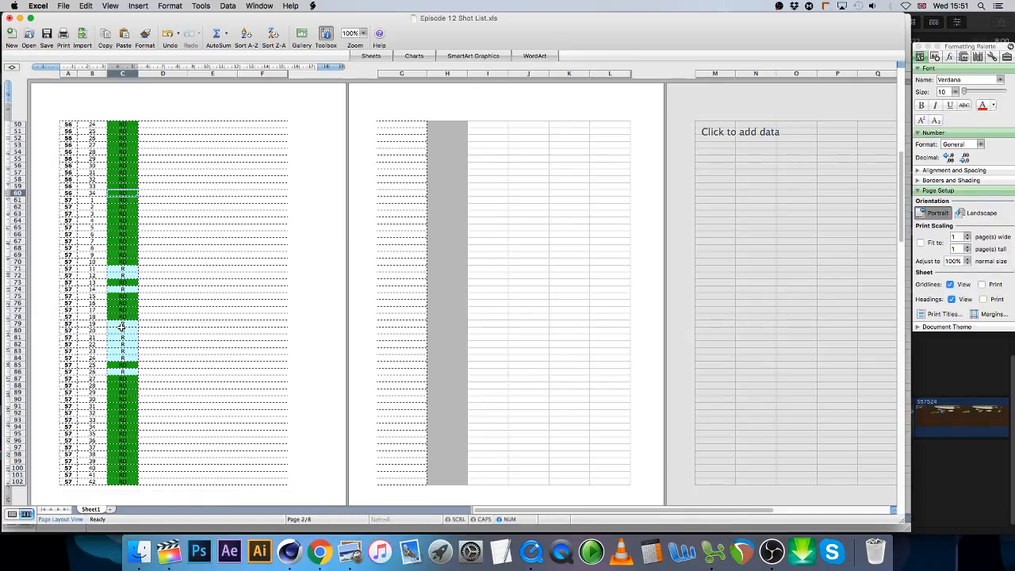
click(169, 553)
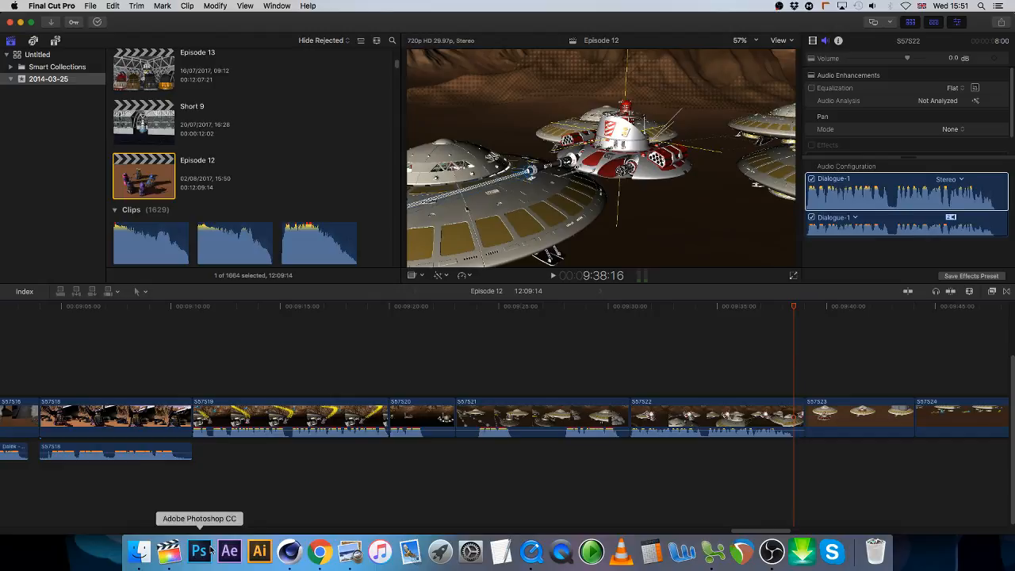
click(716, 555)
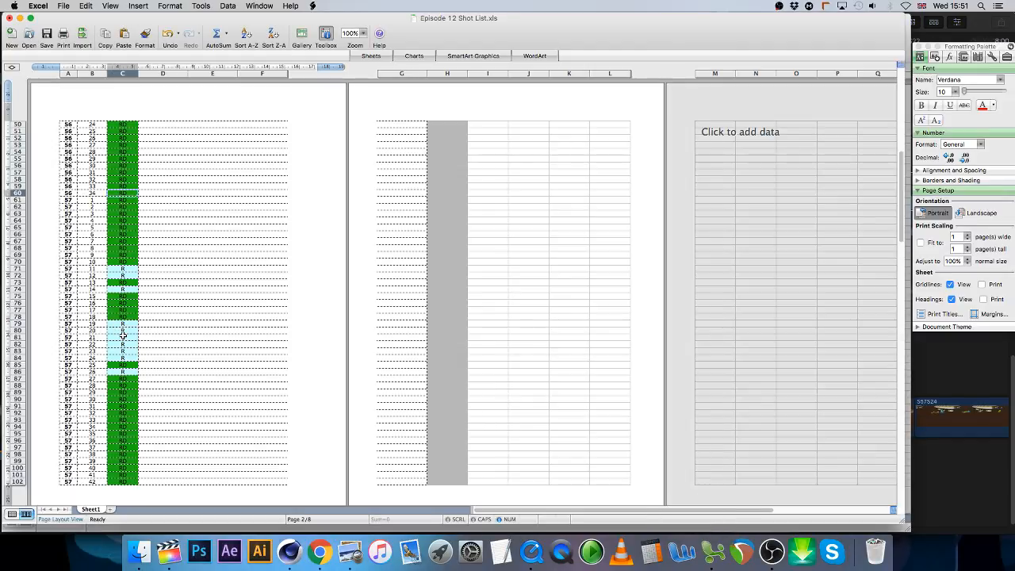
click(122, 336)
click(118, 330)
text(R)
key(Return)
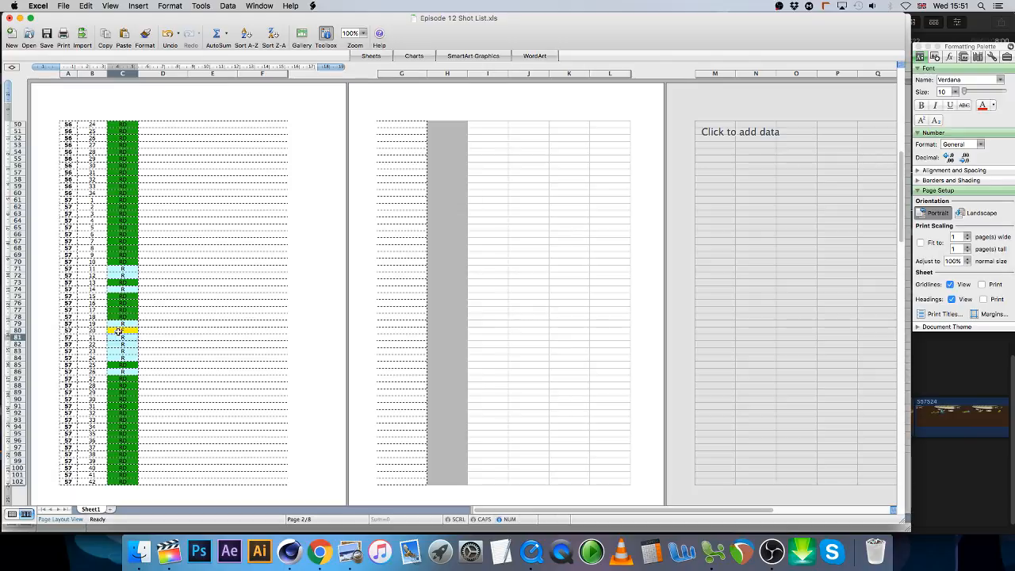
text(F)
key(Return)
text(F)
key(Return)
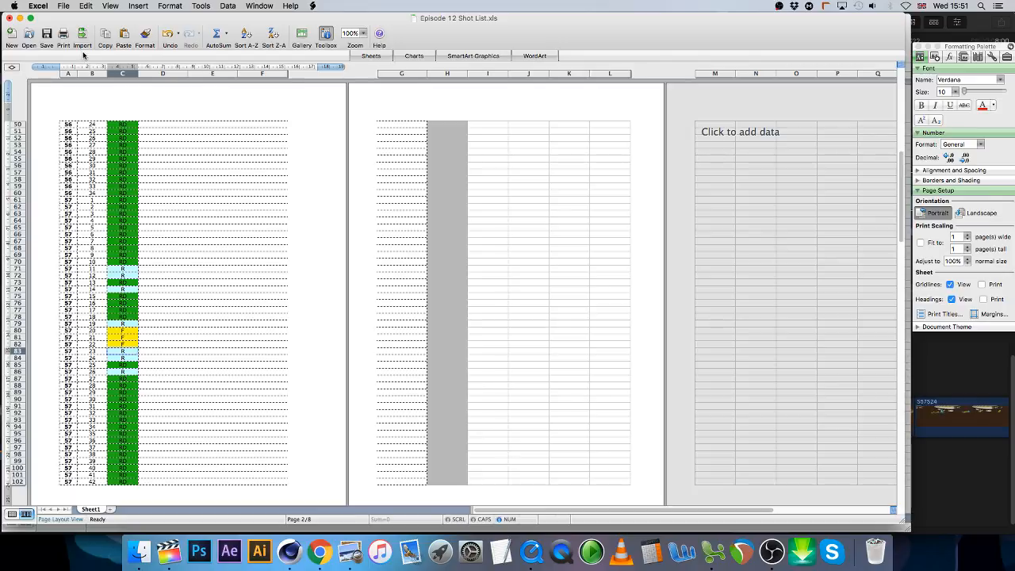
click(50, 37)
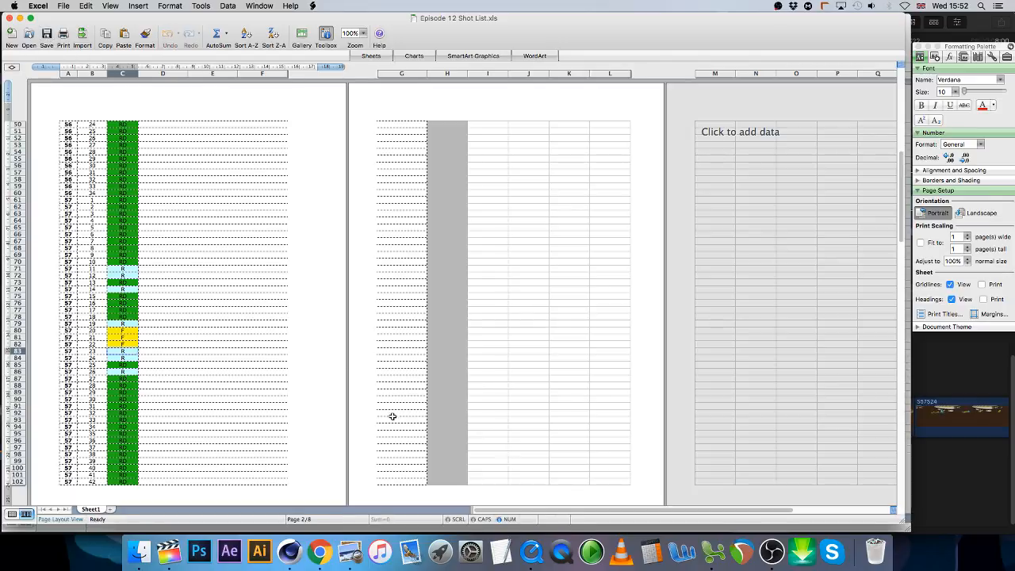
Step: Switch to Cinema 4D and, in the S57S21 project's render settings, set the renderer to Standard and the save format to PNG
click(322, 559)
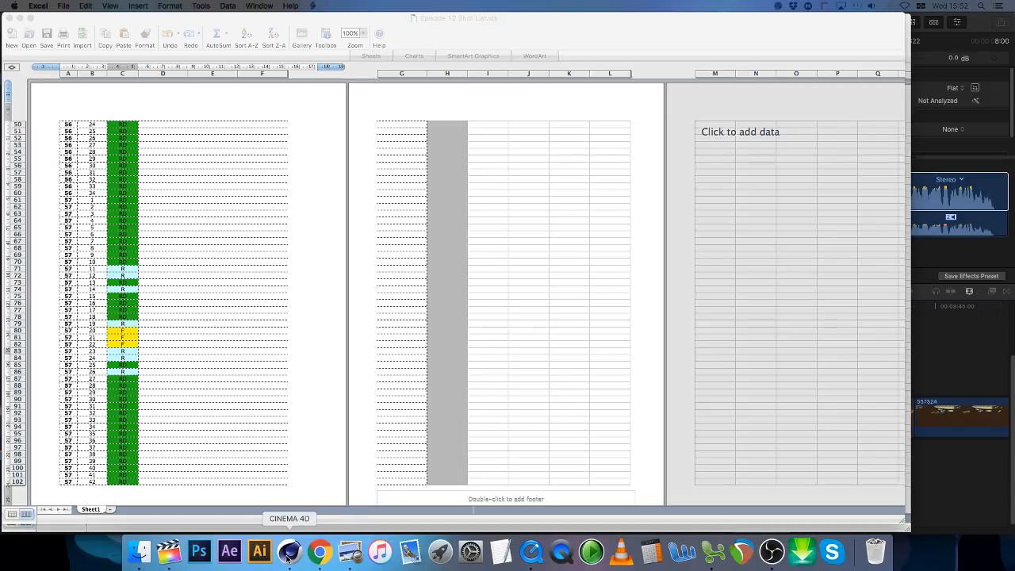
click(169, 552)
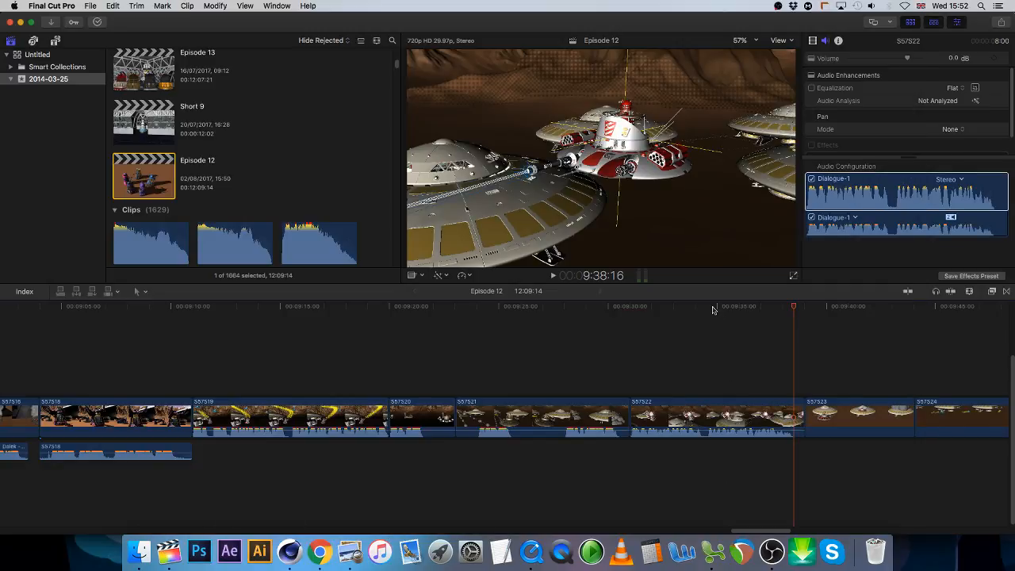
click(294, 559)
key(super+b)
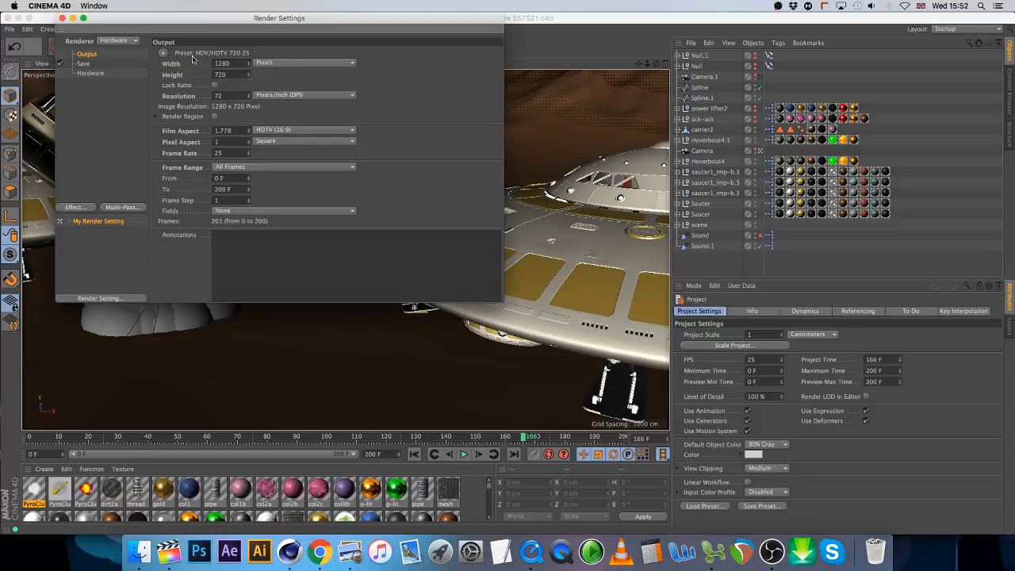
click(108, 42)
click(112, 52)
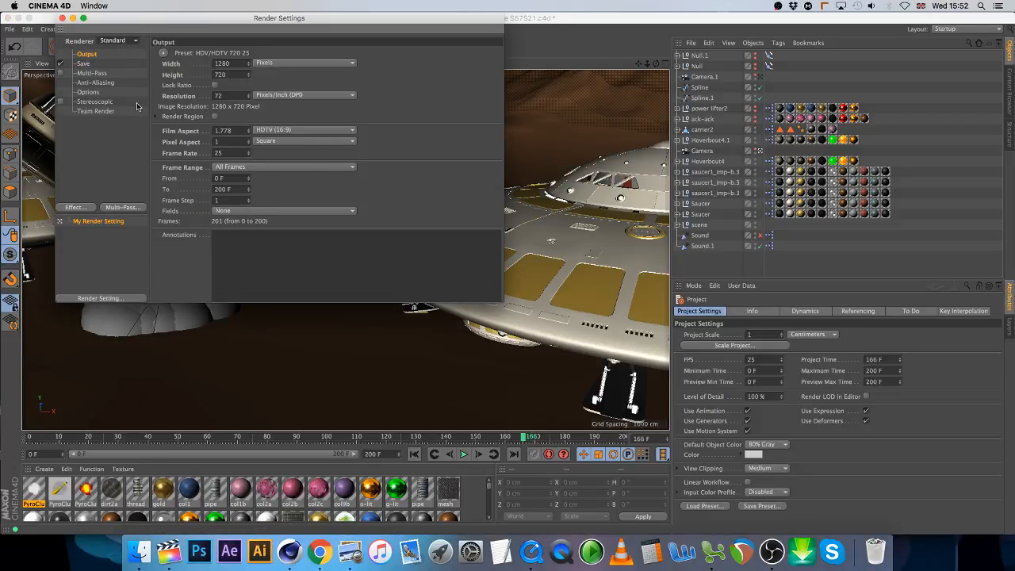
click(83, 63)
click(302, 85)
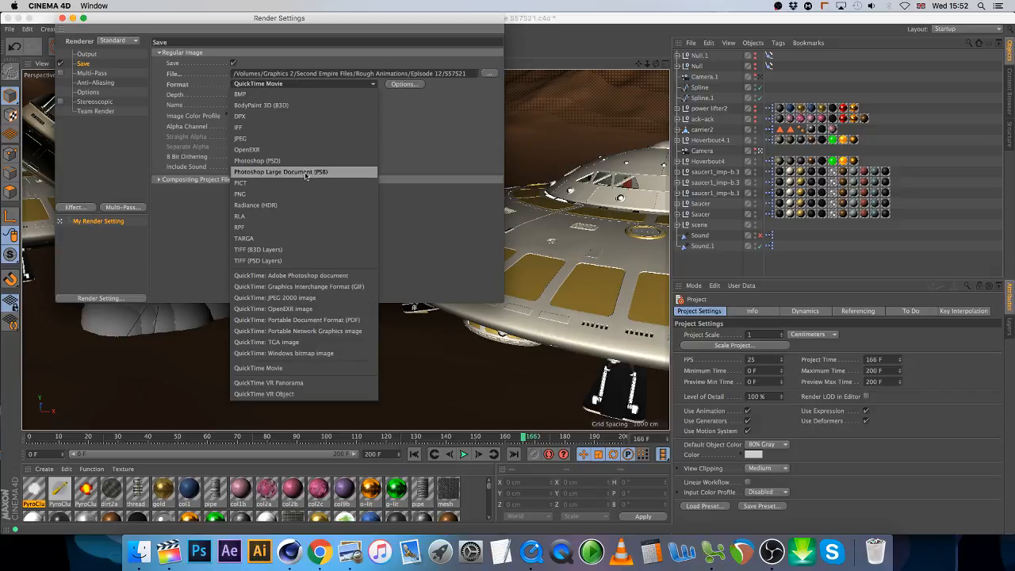
click(295, 194)
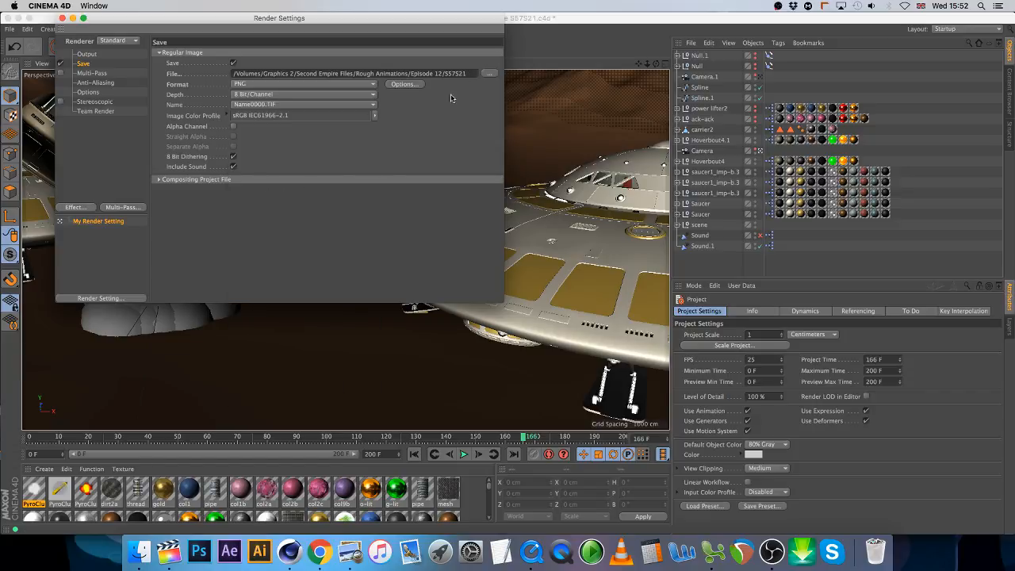
Step: Set the render output file to S57S21 in a new folder named S5721 inside Picture Sequences, and close the render settings
click(489, 73)
click(67, 320)
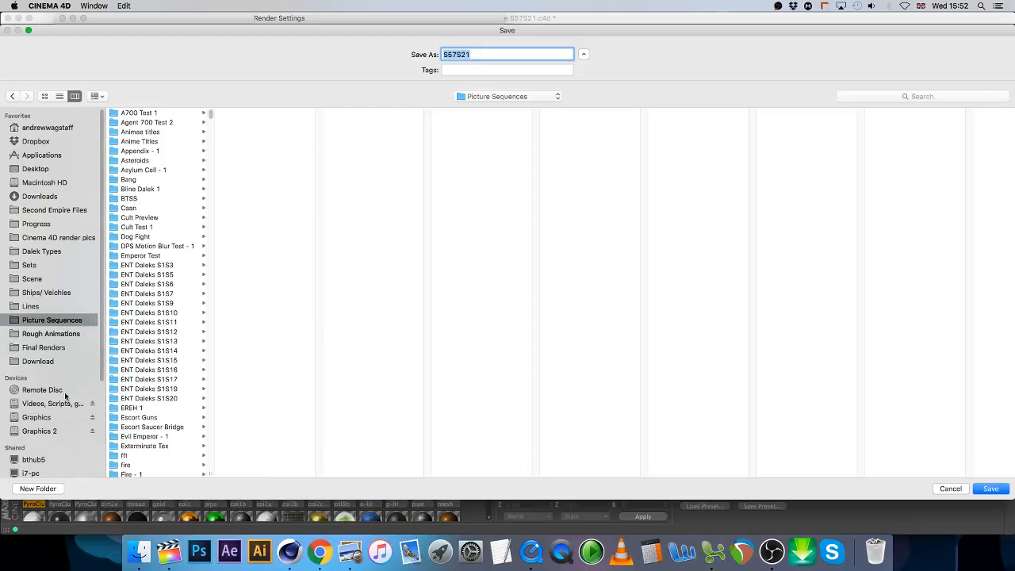
click(38, 489)
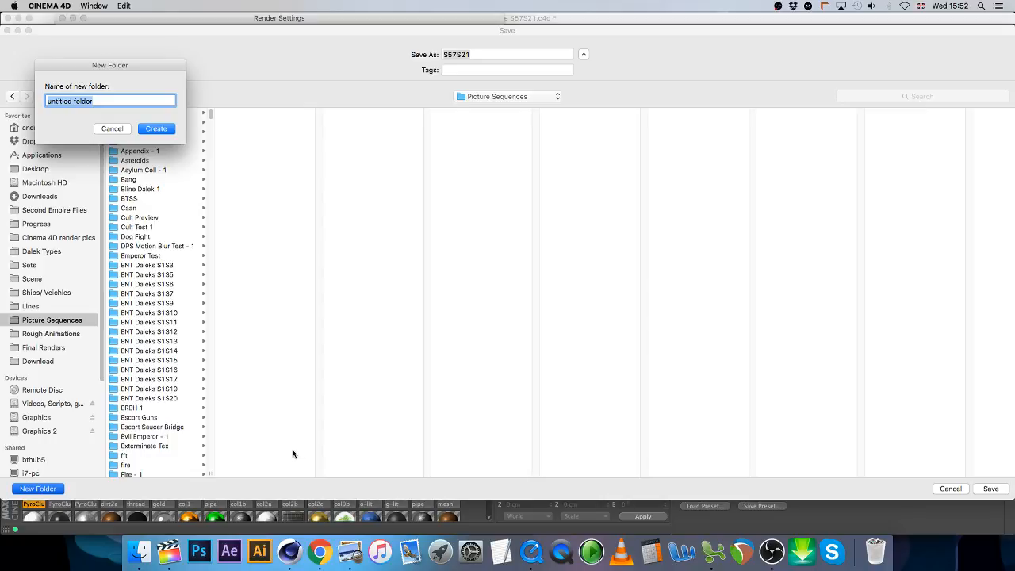
text(S5721)
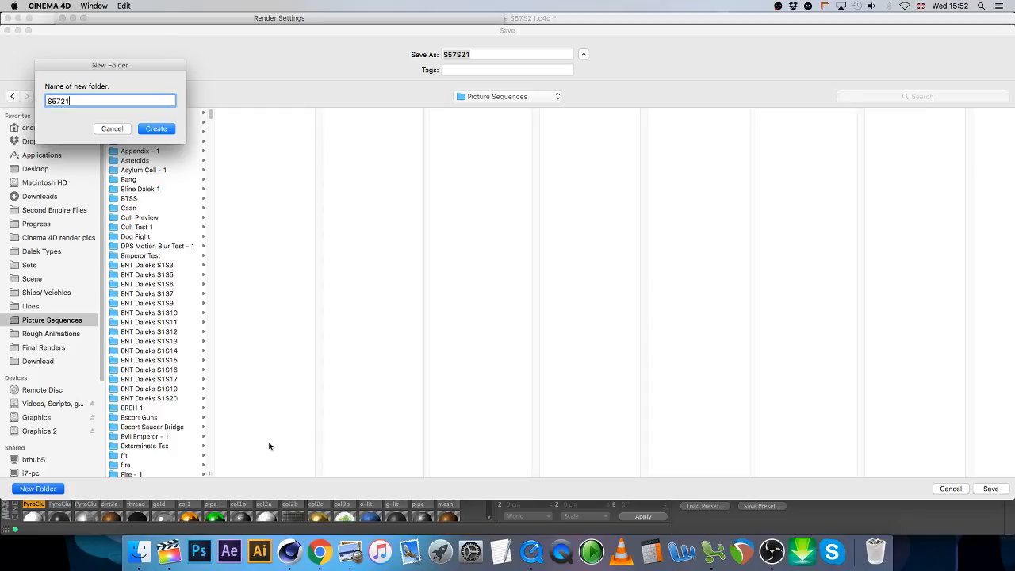
click(153, 129)
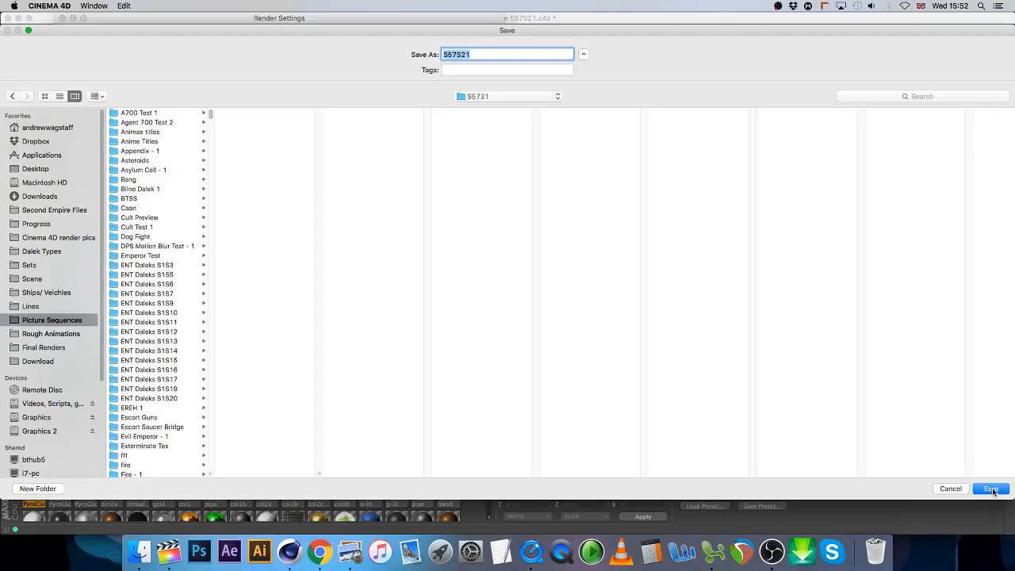
click(990, 488)
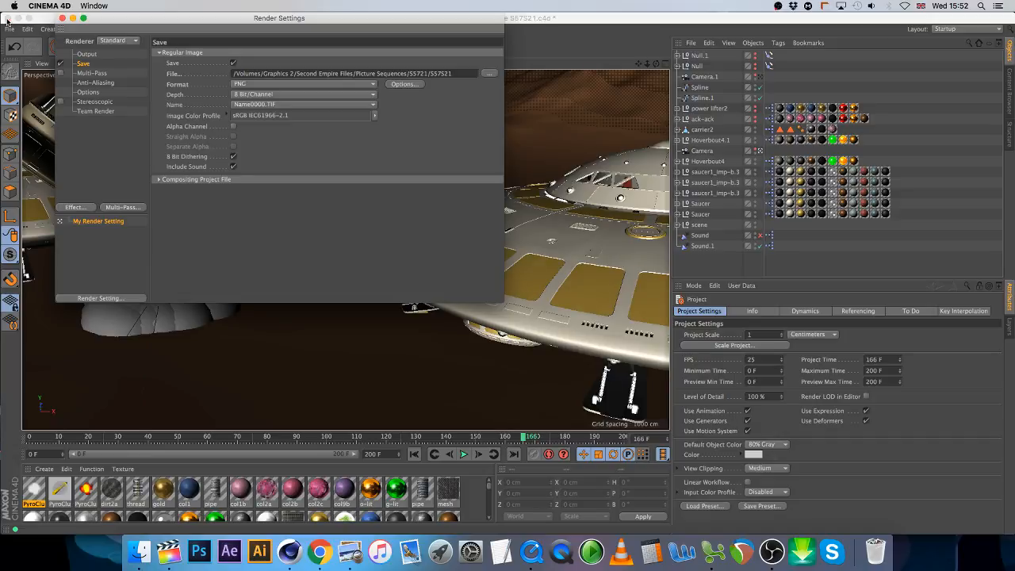
click(92, 54)
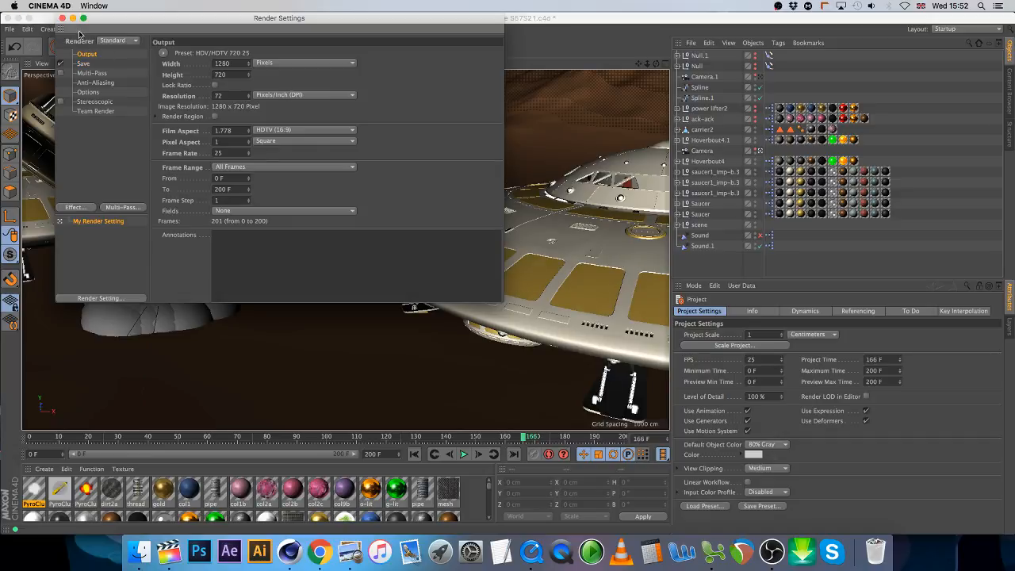
click(62, 18)
Step: Save the S57S21 project and add it to the render queue
click(9, 28)
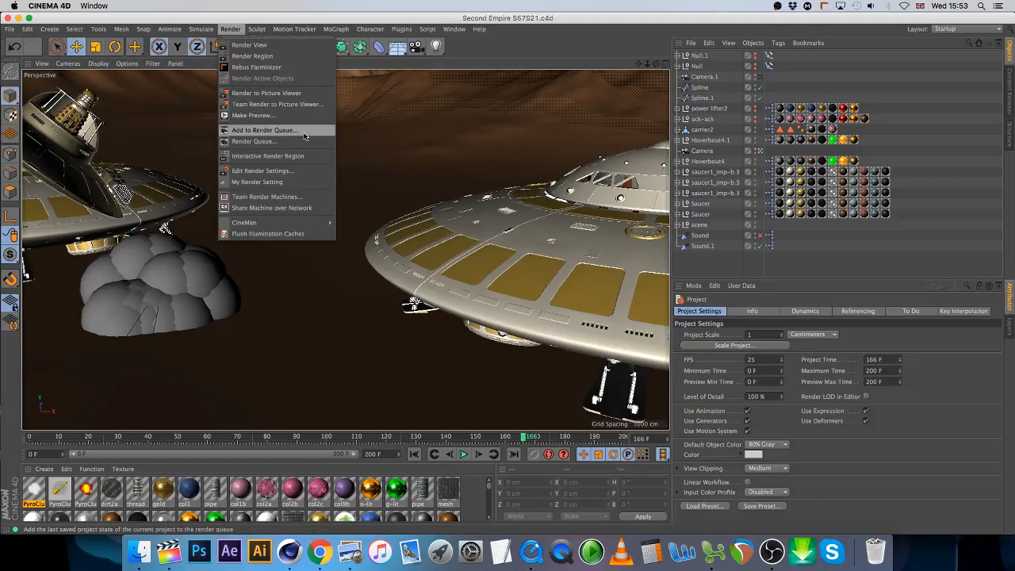
click(304, 136)
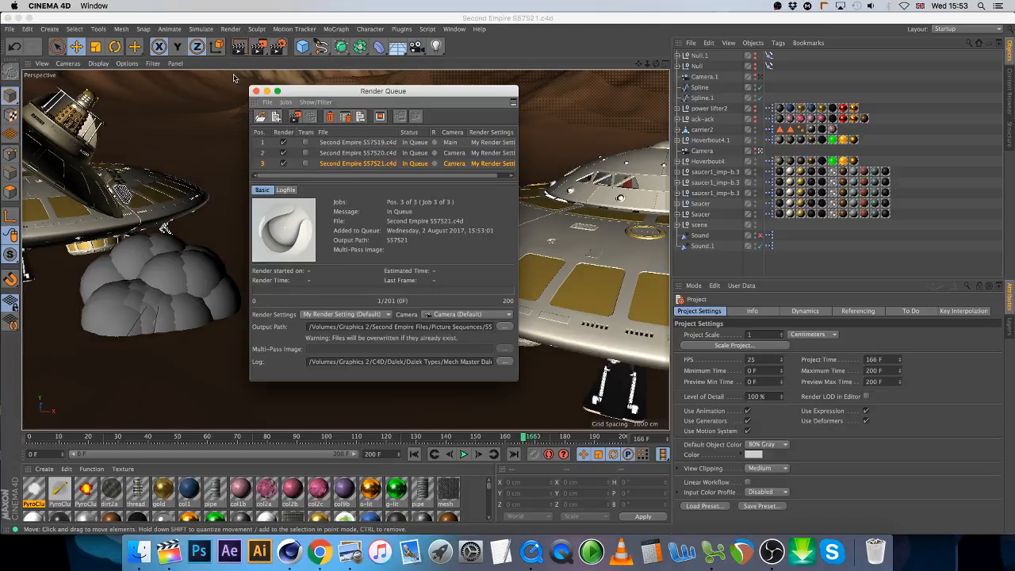
click(255, 91)
Step: Close the S57S21 project and open Second Empire S57S22.c4d from the Scene folder in Finder
click(10, 30)
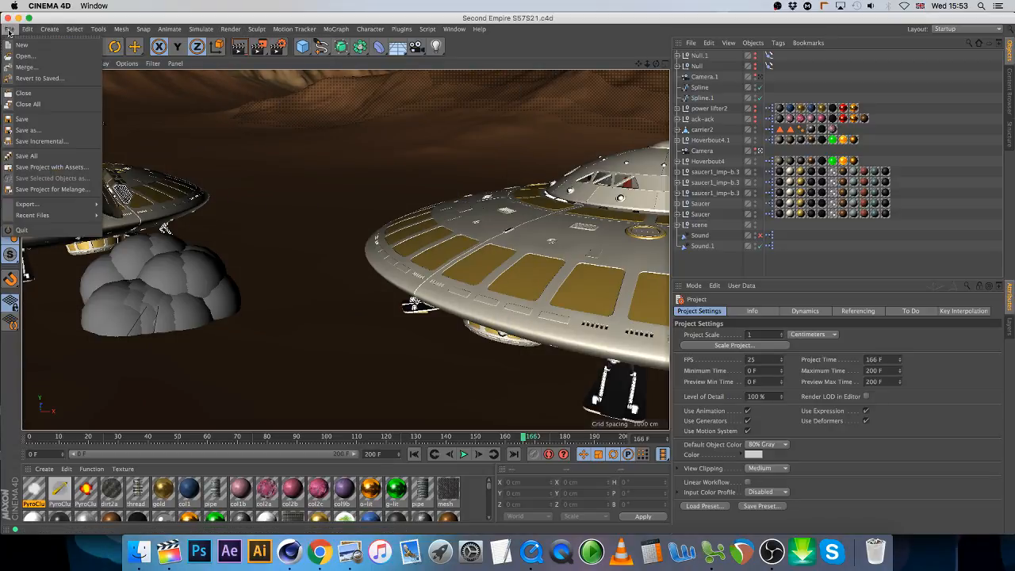
click(37, 93)
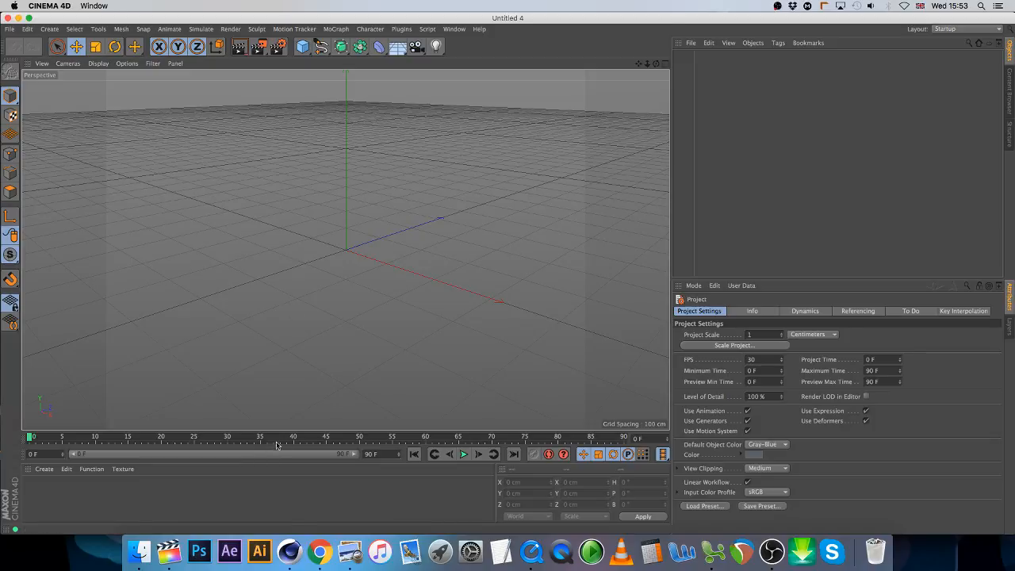
click(138, 552)
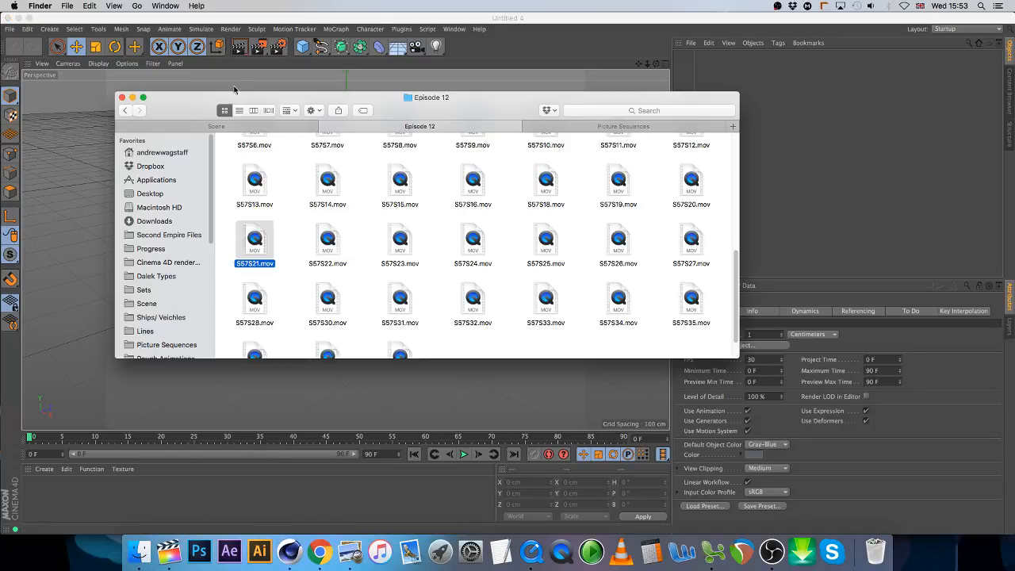
click(251, 124)
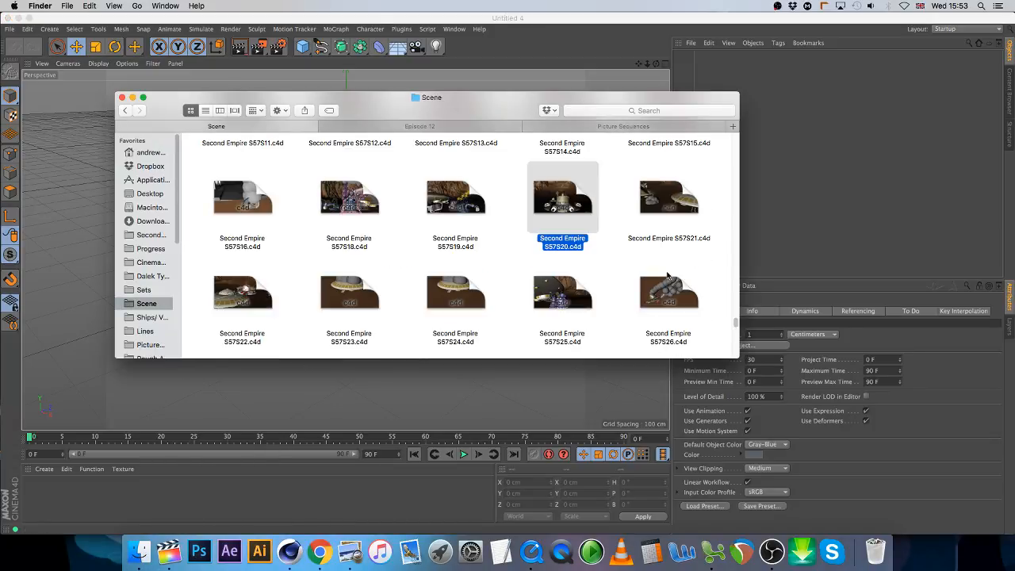
double_click(243, 292)
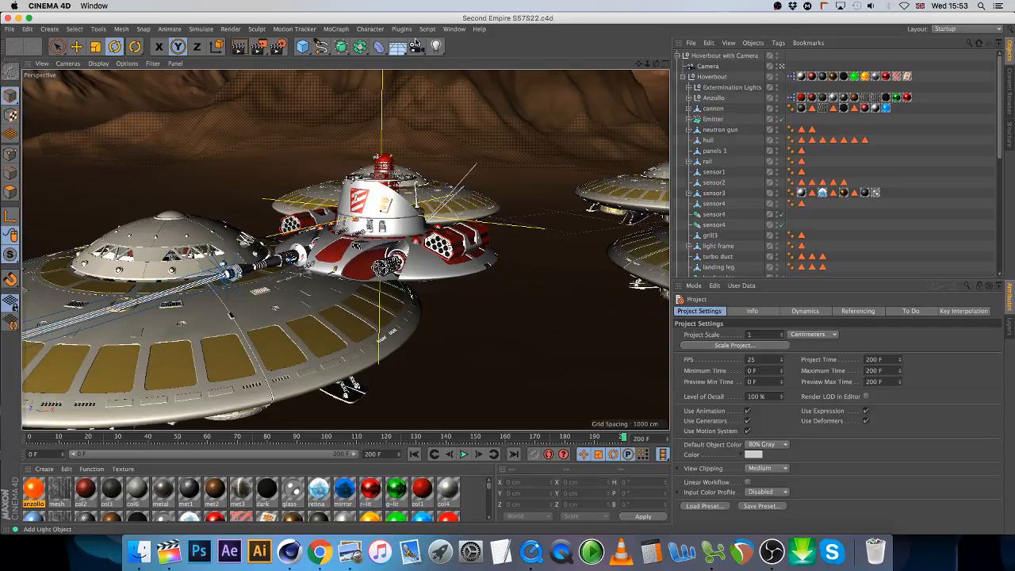
Step: In the S57S22 project's render settings, set the renderer to Standard and the save format to PNG
click(277, 46)
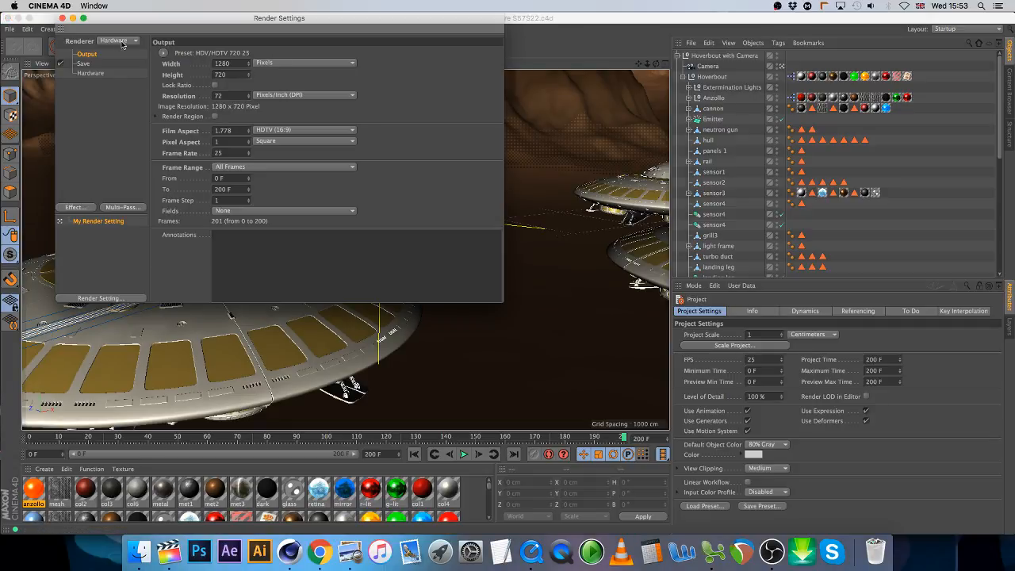
click(118, 41)
click(123, 51)
click(82, 63)
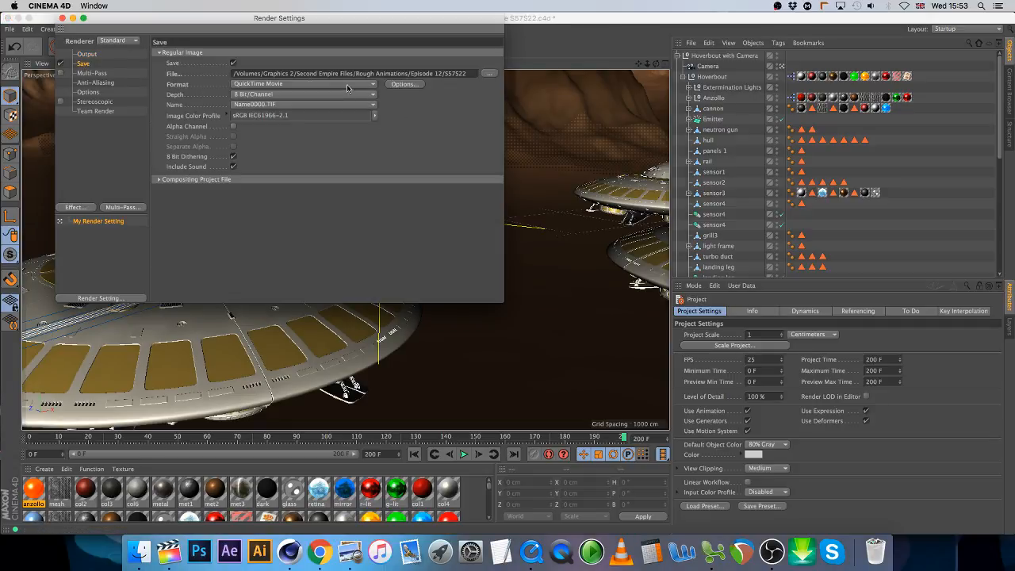
click(306, 85)
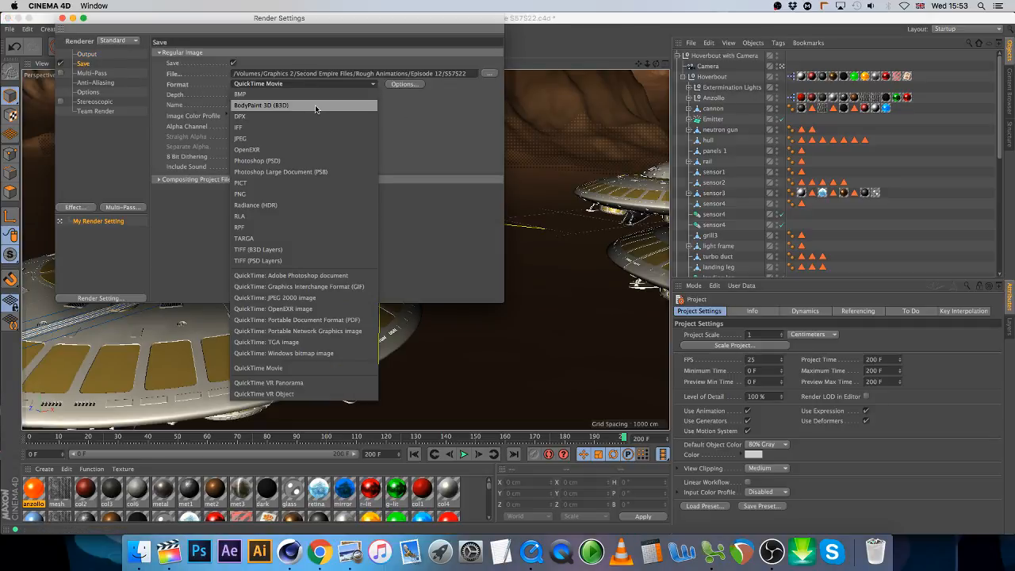
click(293, 195)
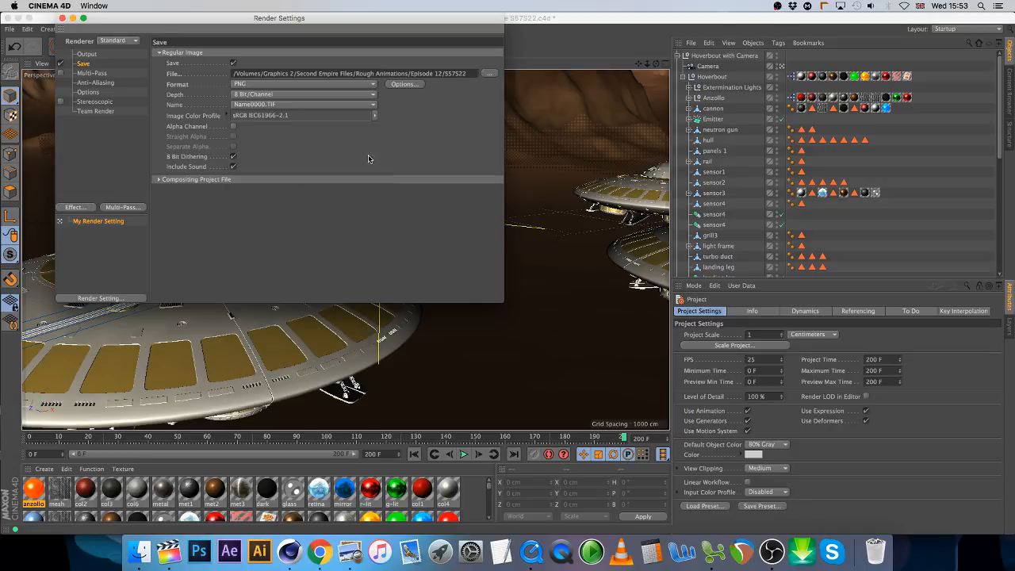
Step: Set the render output file to S57S22 in a new folder named S57S22 inside Picture Sequences, check the settings and close them
click(488, 75)
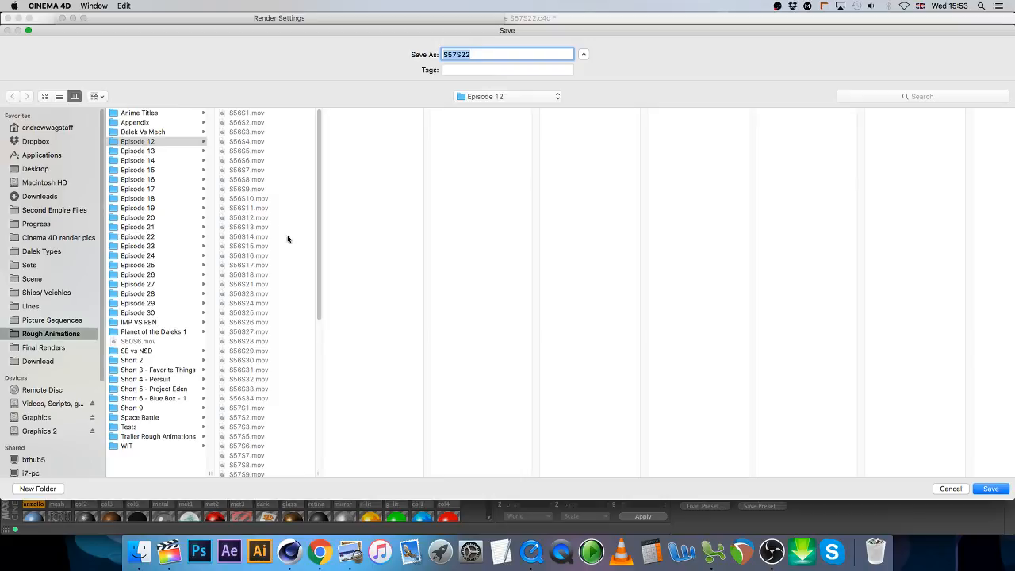
click(34, 321)
click(42, 488)
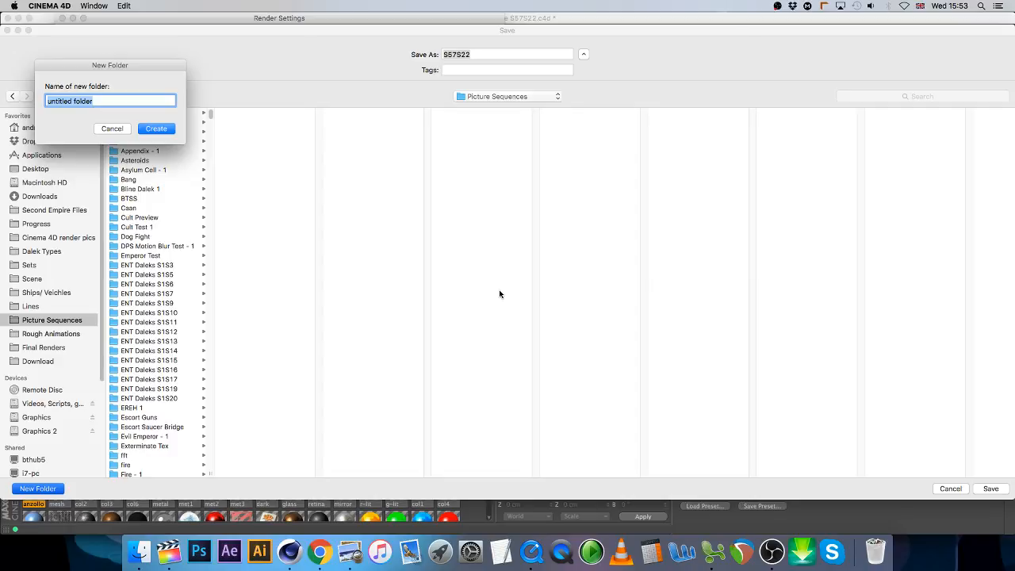
text(S57S22)
key(Return)
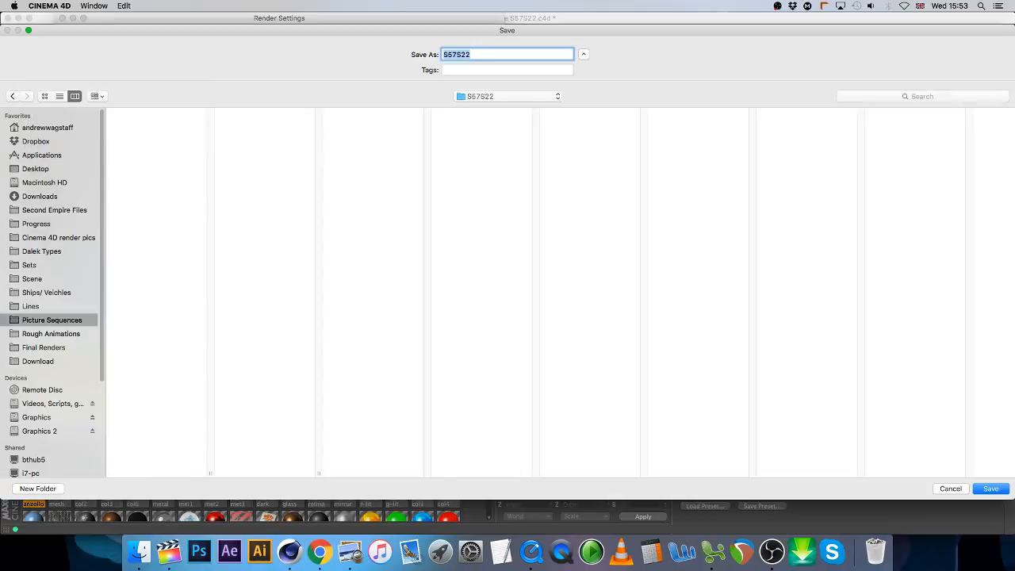
click(991, 488)
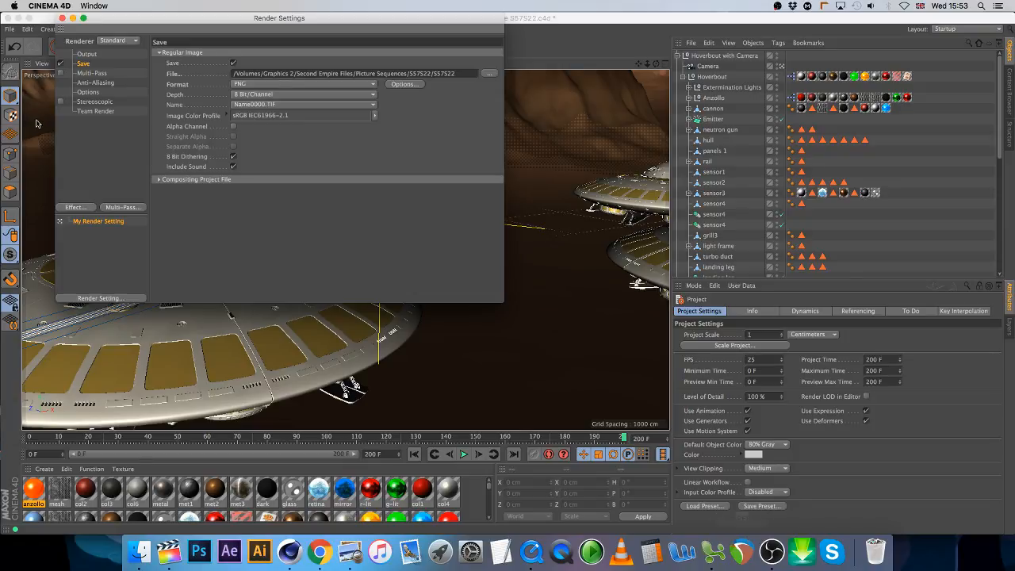
click(85, 54)
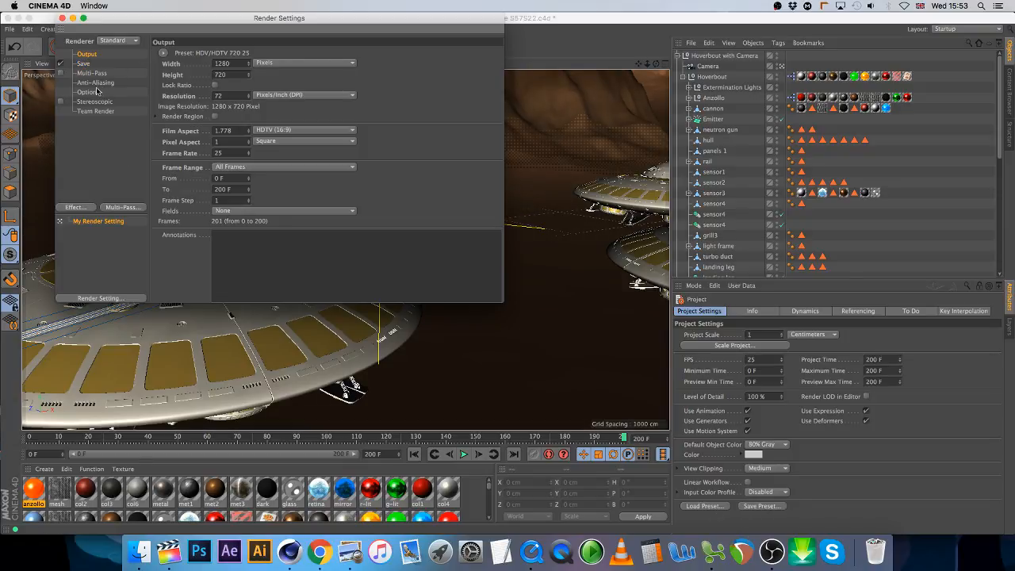
click(84, 63)
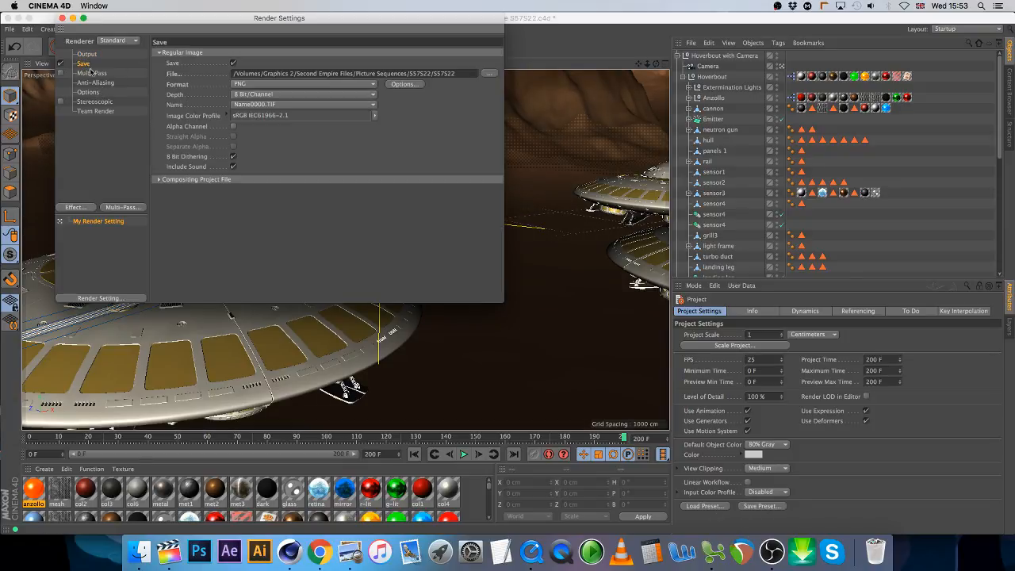
click(61, 18)
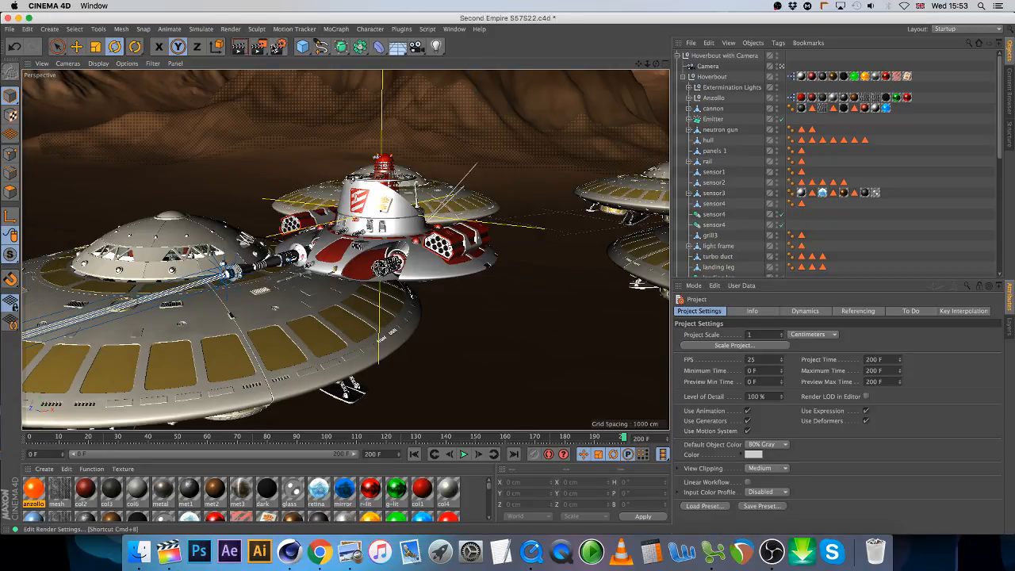
click(278, 46)
click(62, 19)
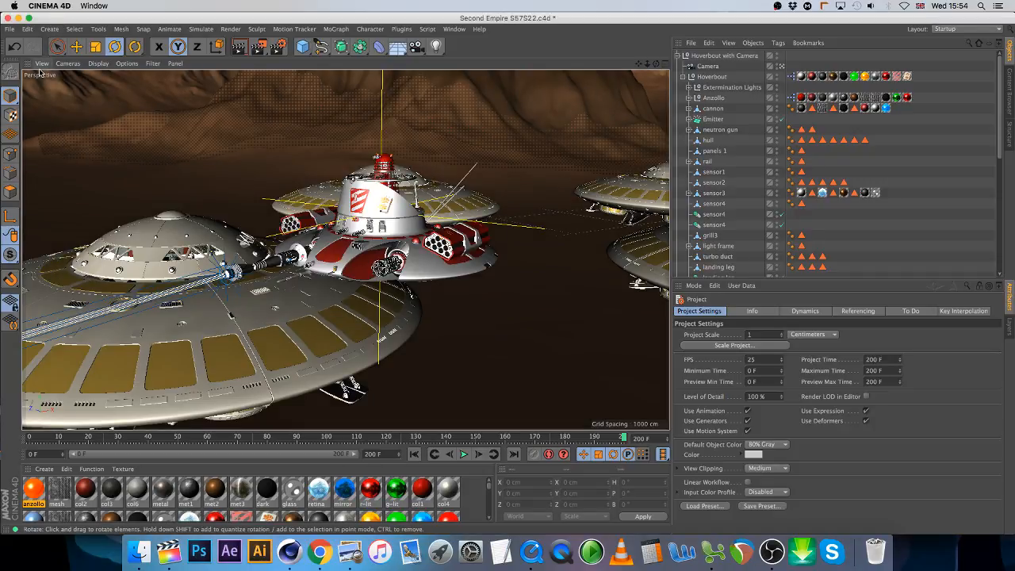
Step: Save the S57S22 project and review the jobs already in the render queue
click(9, 31)
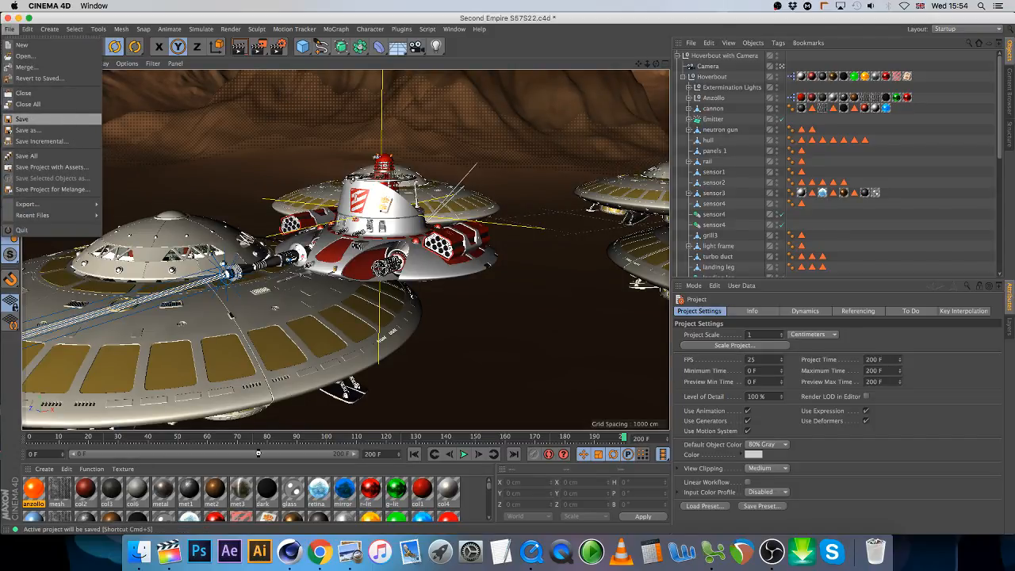
drag(44, 440, 662, 396)
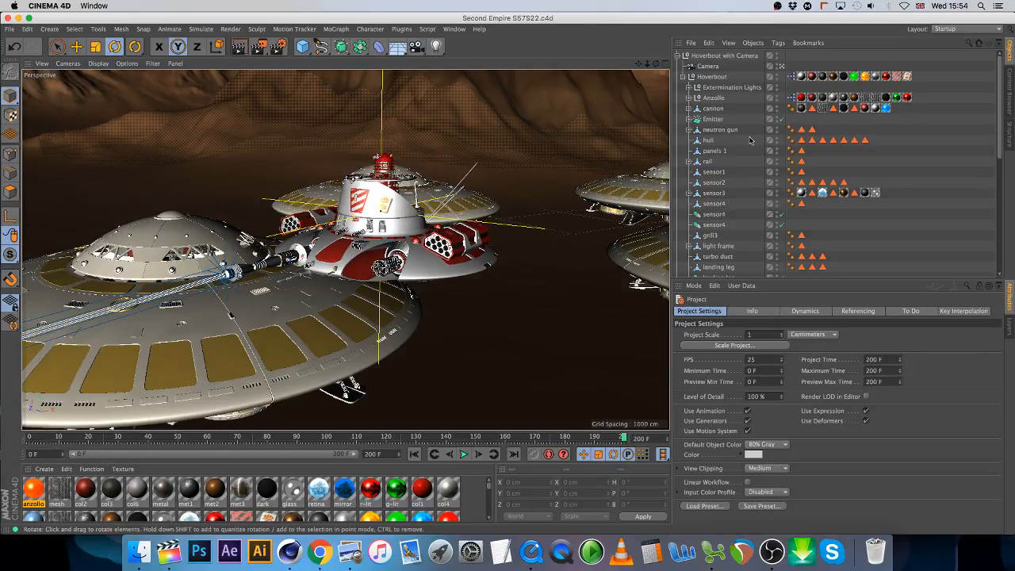
click(236, 30)
click(268, 142)
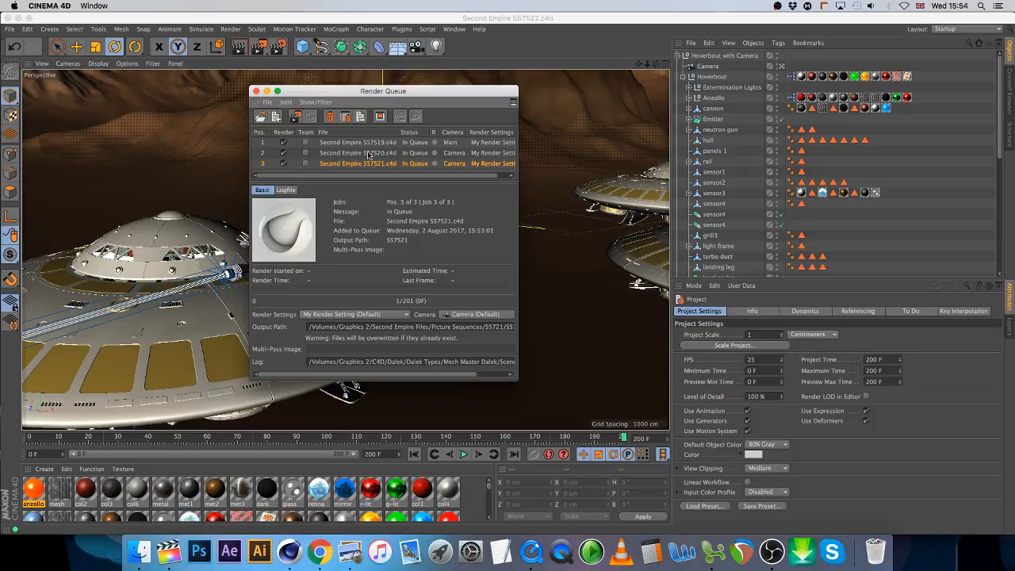
click(255, 91)
Step: Add the S57S22 project to the render queue and enable Team rendering for the S57S20 and S57S21 jobs
click(231, 28)
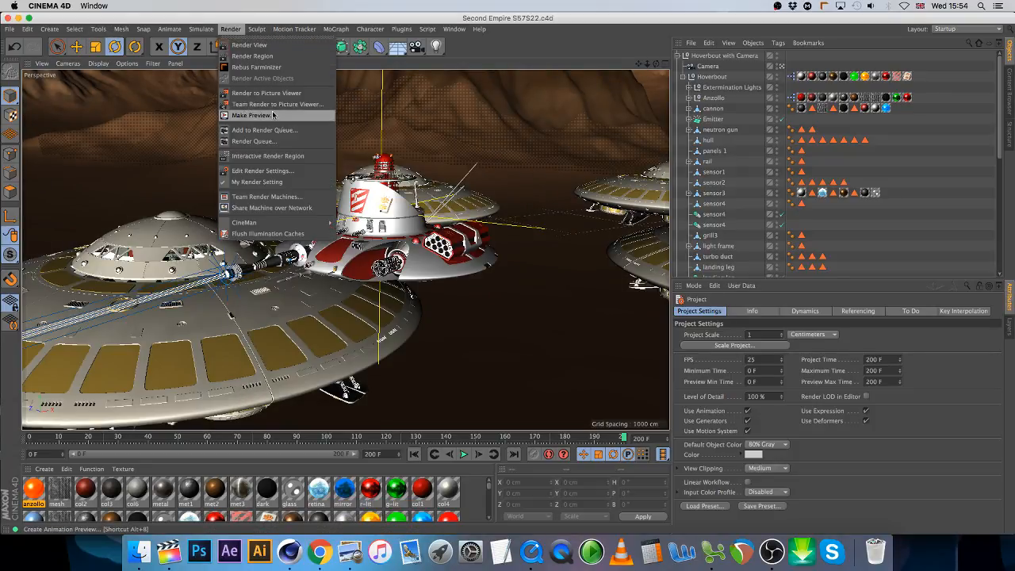
click(282, 131)
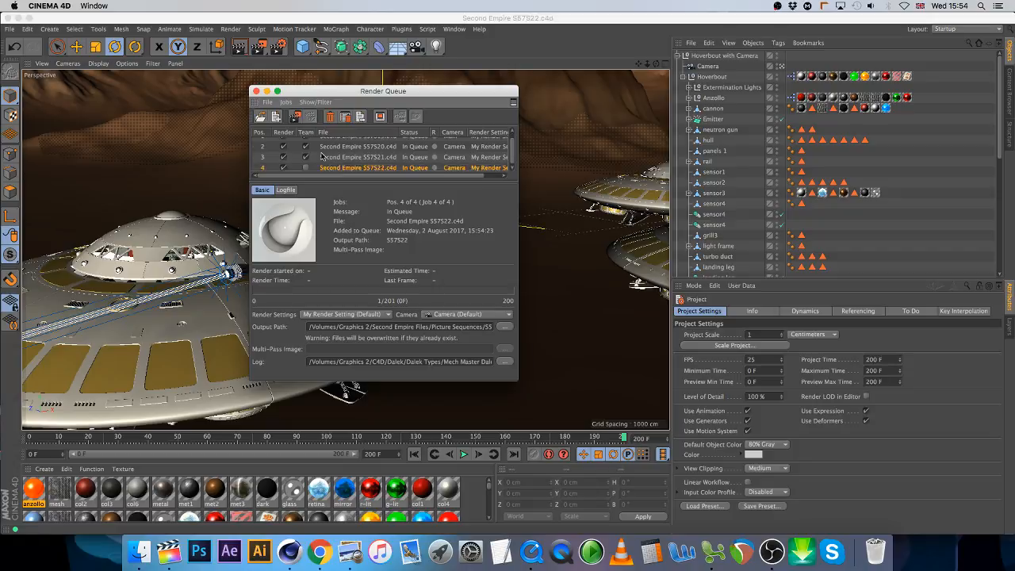
click(255, 92)
Step: Close the S57S22 project, then switch to Excel and check the scene 56 and 57 shot statuses in the Episode 12 shot list
click(10, 29)
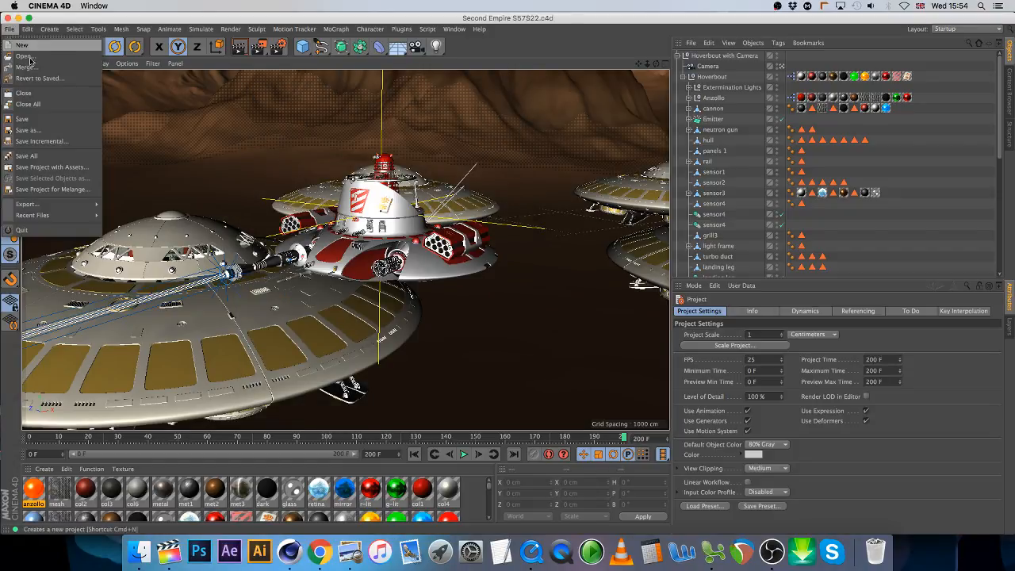
click(51, 93)
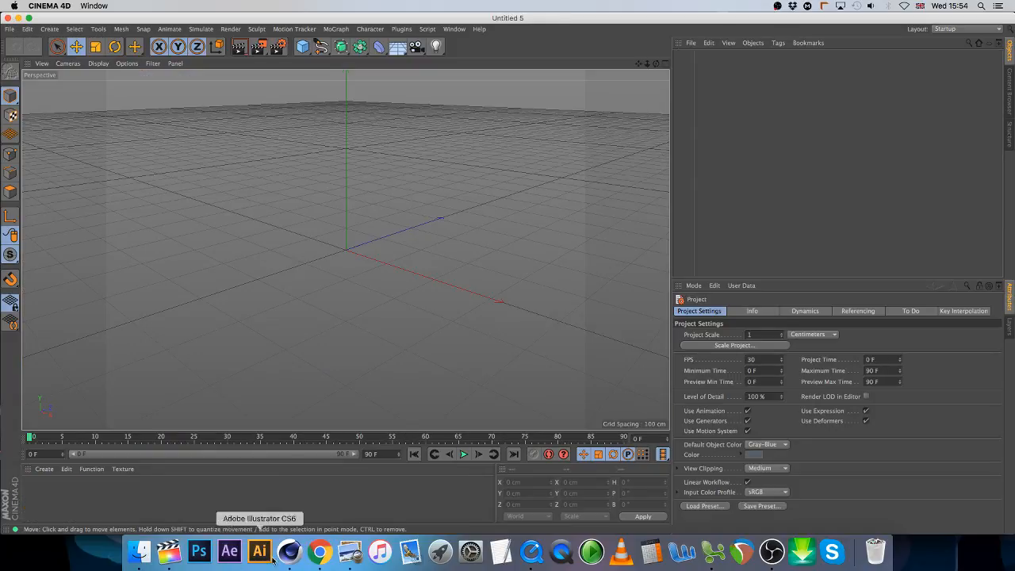
click(741, 552)
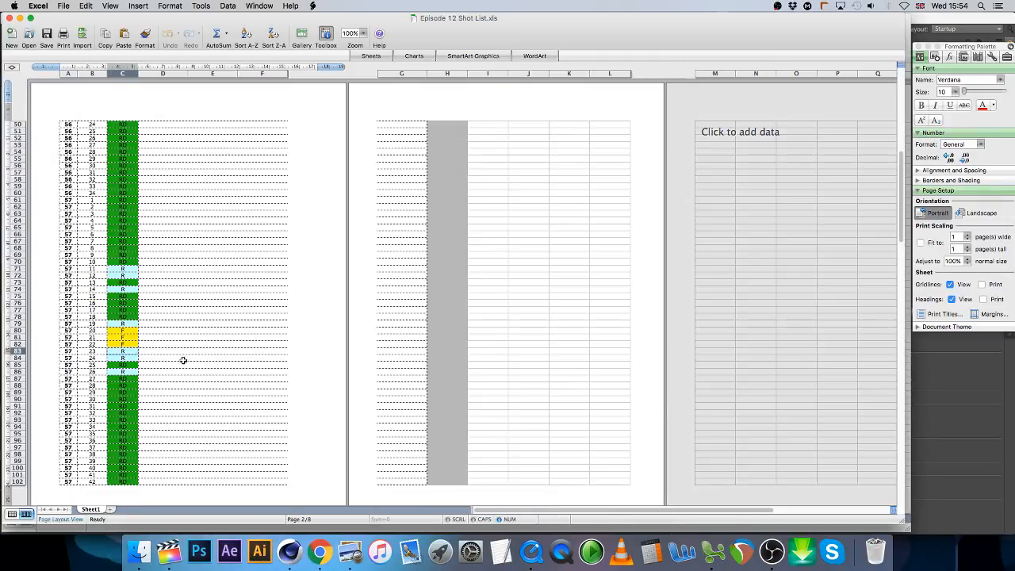
scroll(195, 385, up, 5)
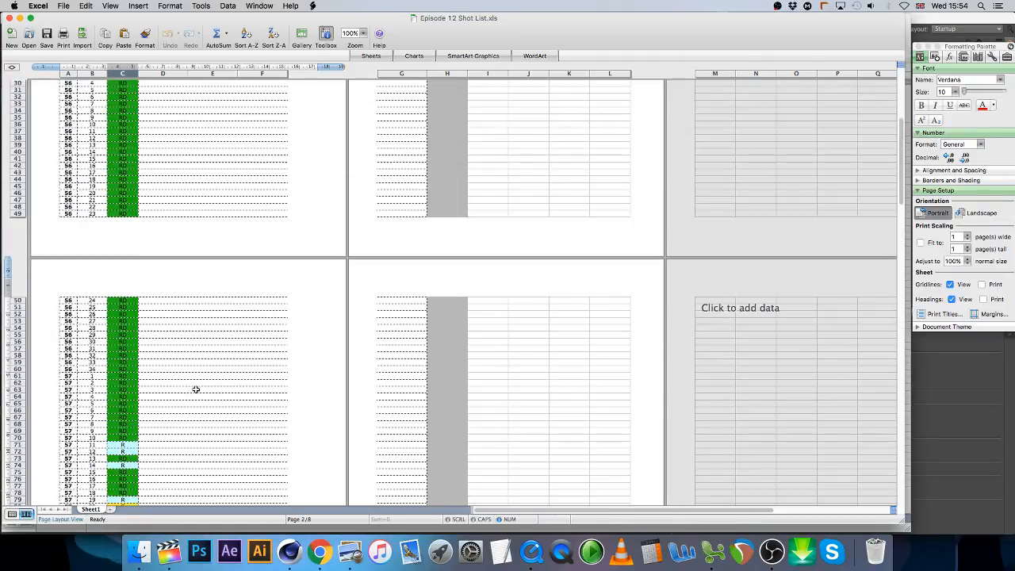
scroll(195, 389, up, 8)
scroll(195, 390, down, 10)
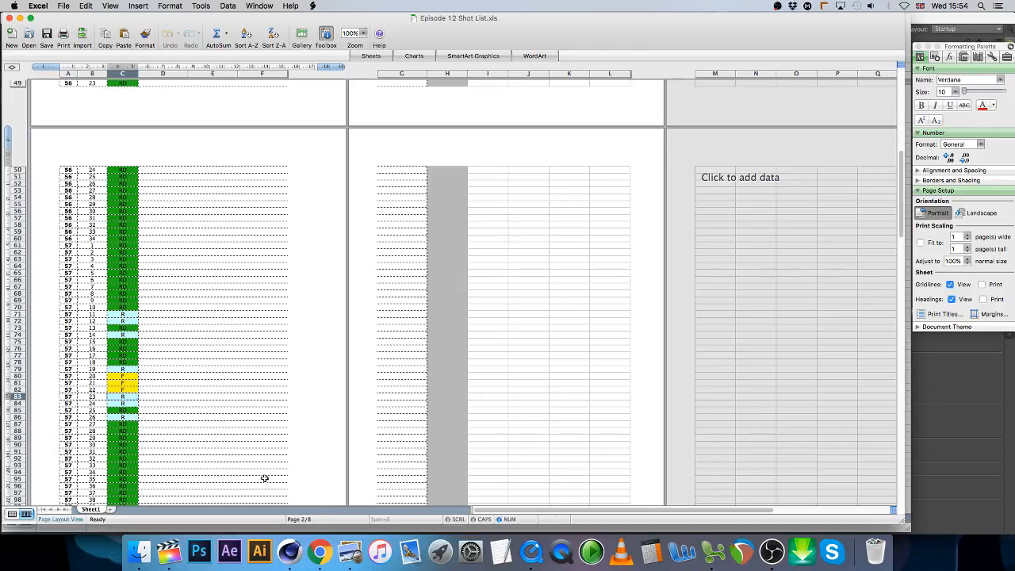
Step: Switch to Final Cut Pro and view shot S57S23 at 9:39:27 in the Episode 12 timeline
click(170, 555)
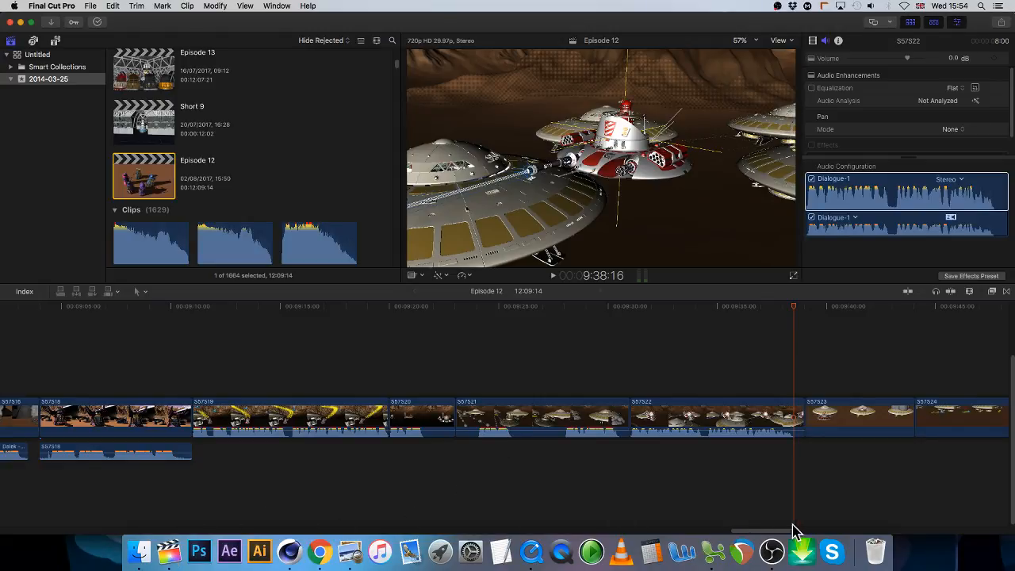
drag(769, 531, 787, 531)
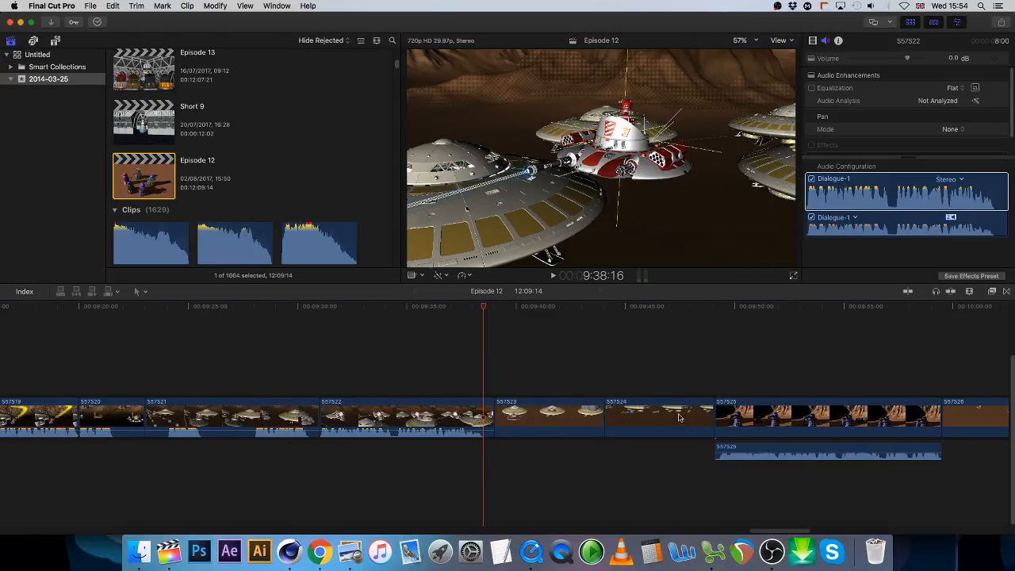
mouse_move(507, 307)
mouse_down()
mouse_move(621, 326)
mouse_move(498, 321)
mouse_move(514, 320)
mouse_up()
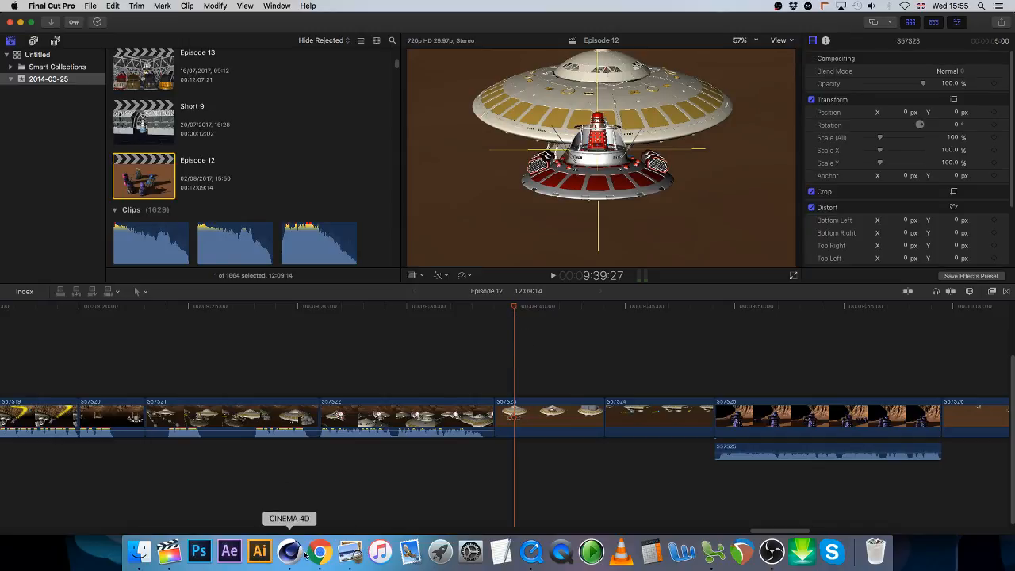
Step: Open Second Empire S57S23.c4d from the Scene folder in Finder and bring up the loaded project in Cinema 4D
click(140, 551)
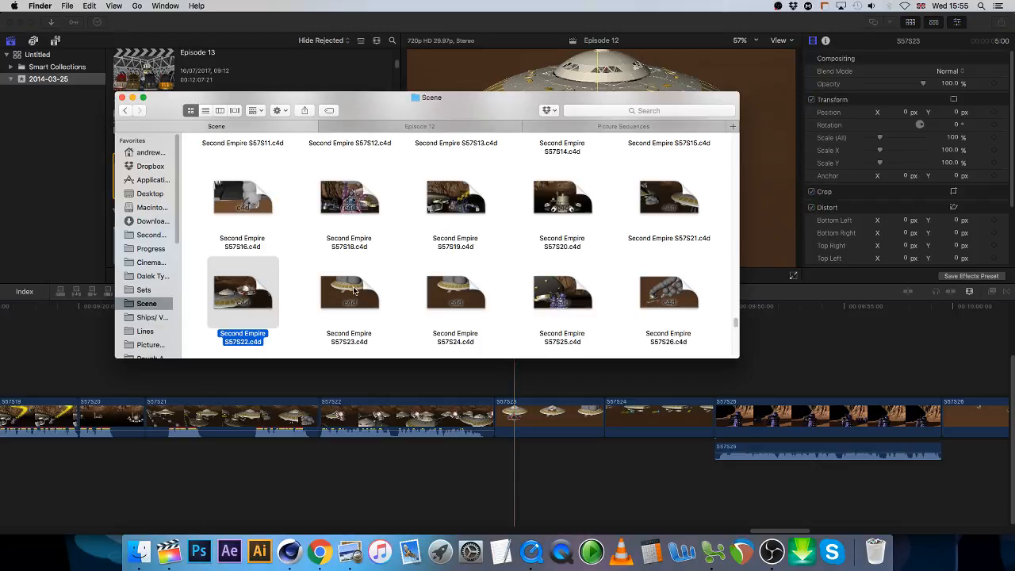
double_click(354, 290)
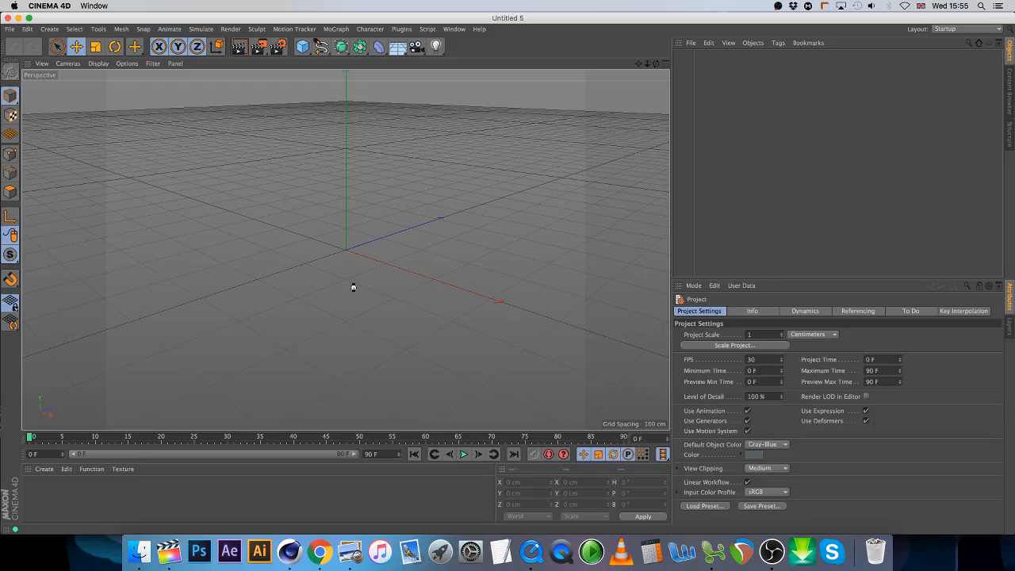
click(708, 552)
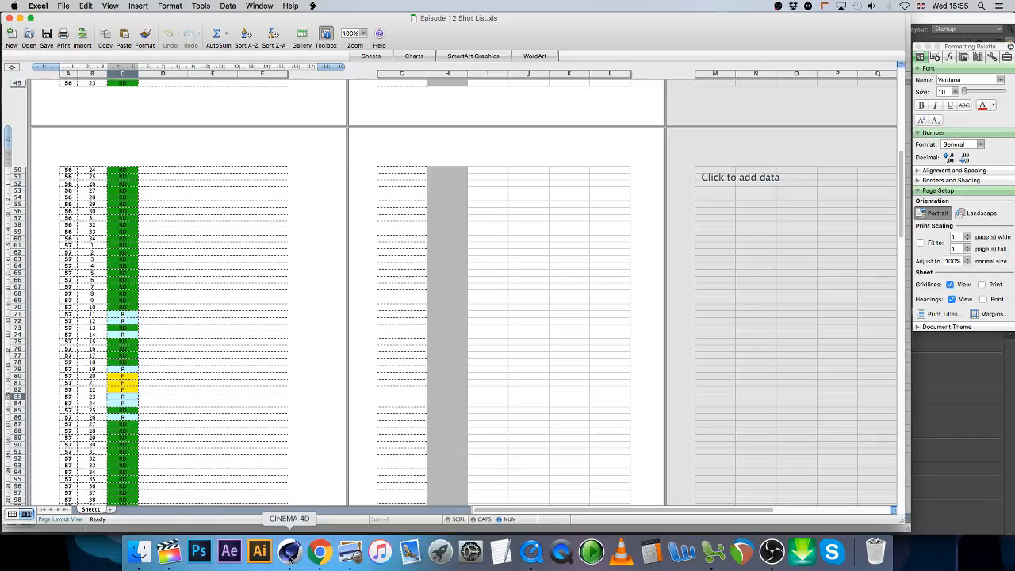
click(169, 553)
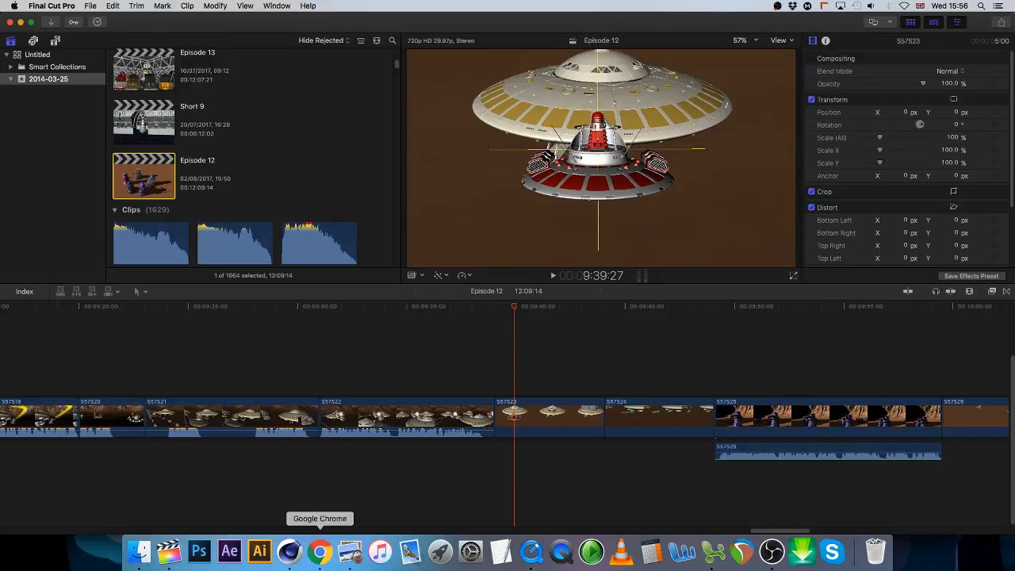
click(291, 551)
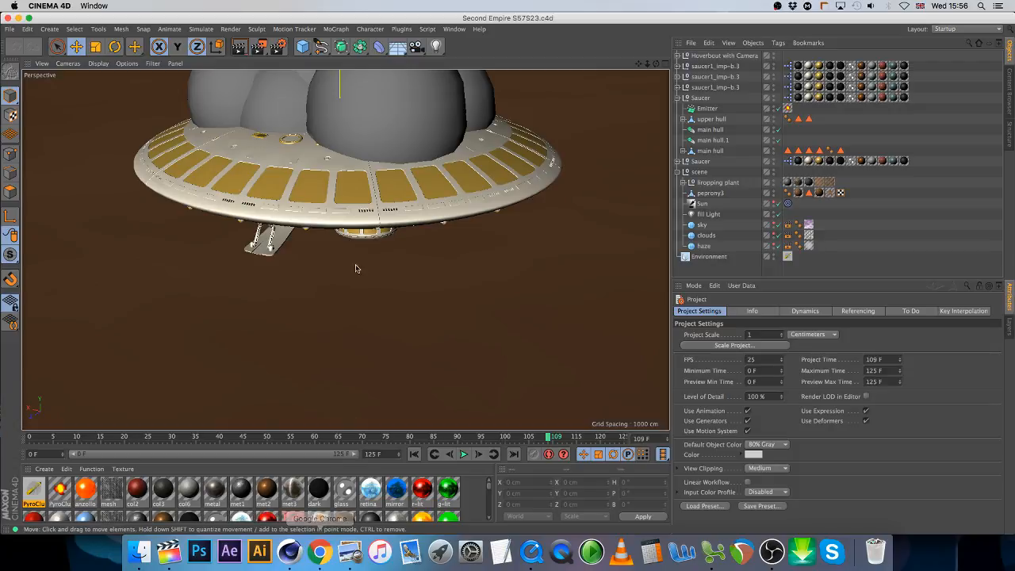
Step: Return the timeline to frame 0 and add a particle Emitter to the S57S23 scene
click(30, 438)
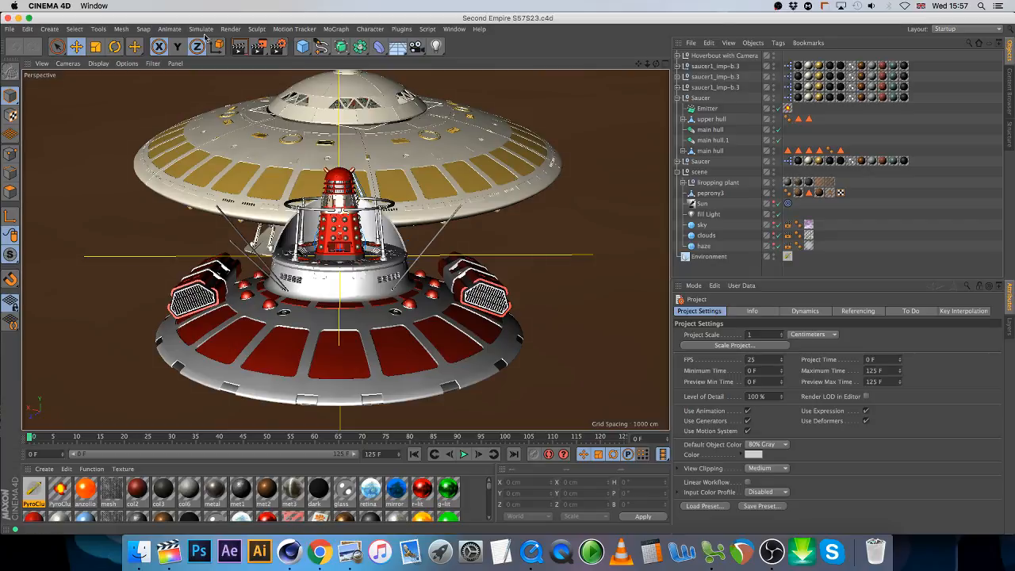
click(234, 30)
mouse_move(200, 29)
mouse_move(203, 70)
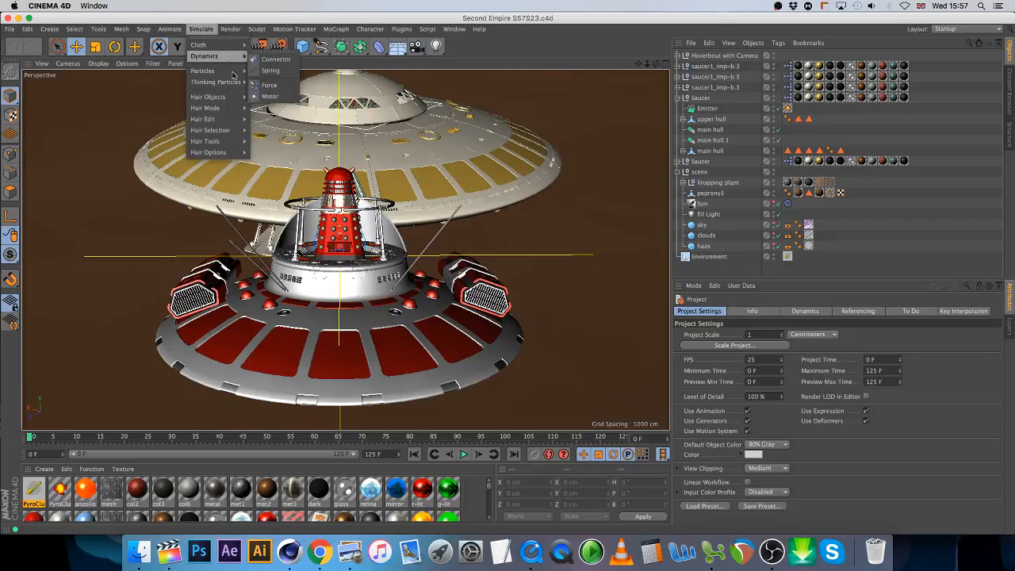
click(272, 74)
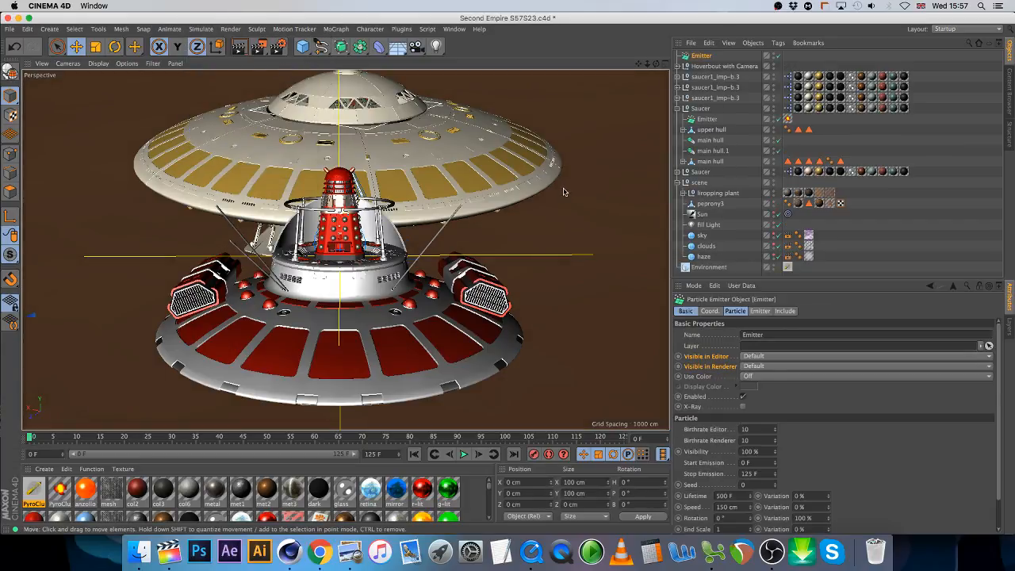
Step: Delete the three saucer1_imp-b.3 objects from the scene
click(701, 77)
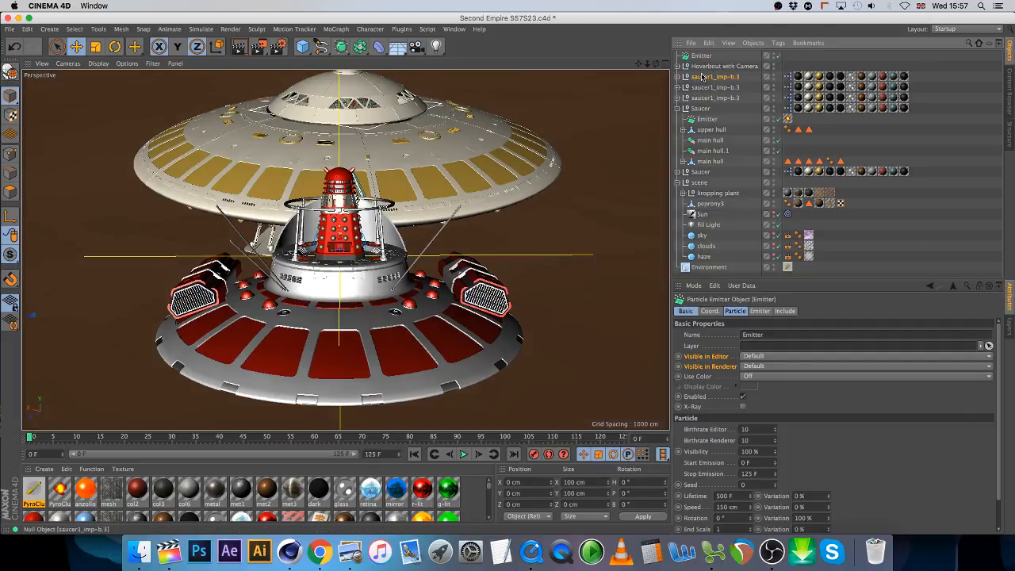
key(Delete)
click(701, 77)
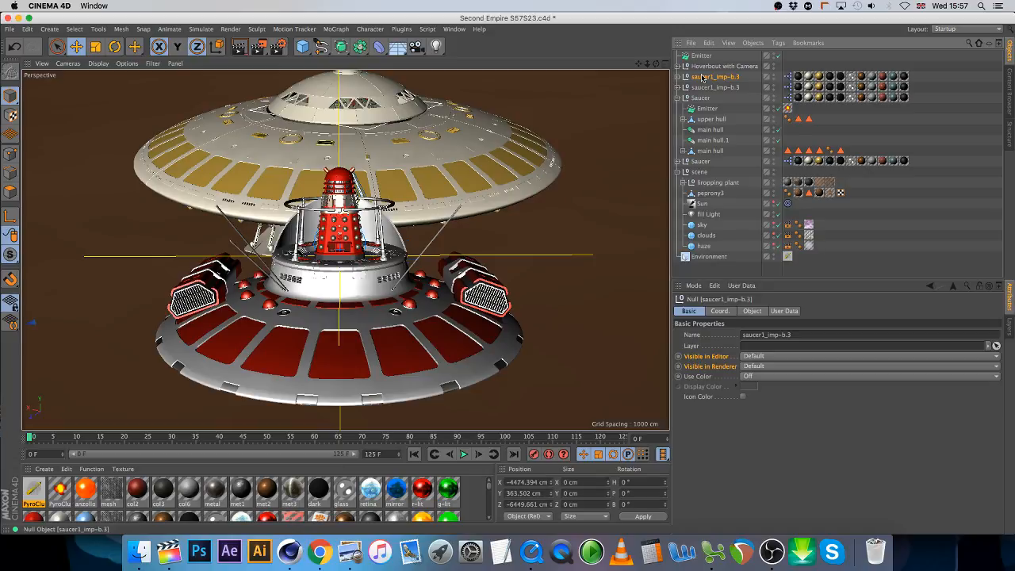
key(Delete)
click(702, 78)
key(Delete)
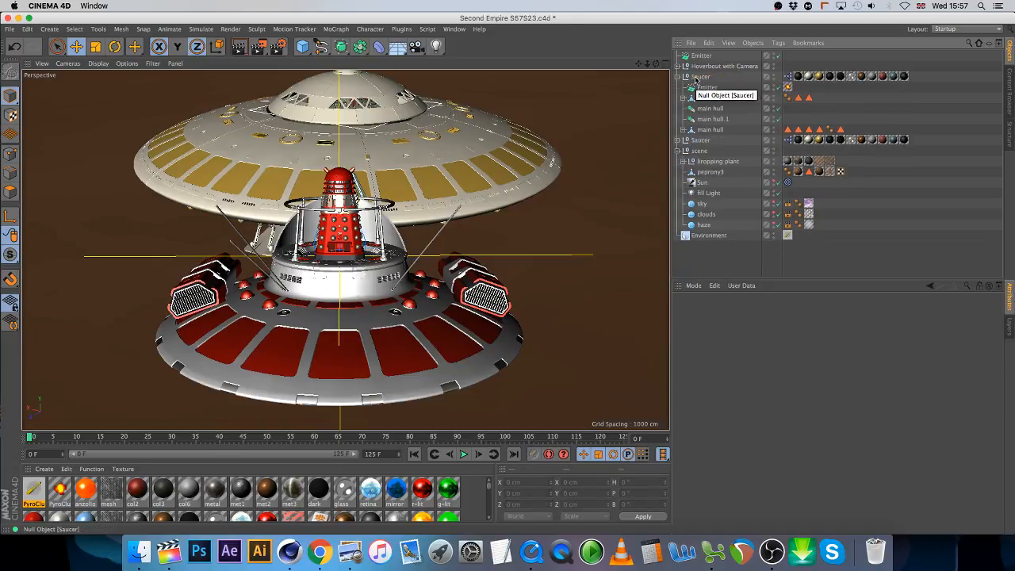
Step: Collapse the first Saucer hierarchy and delete the second Saucer object, keeping the first one
click(678, 77)
click(720, 67)
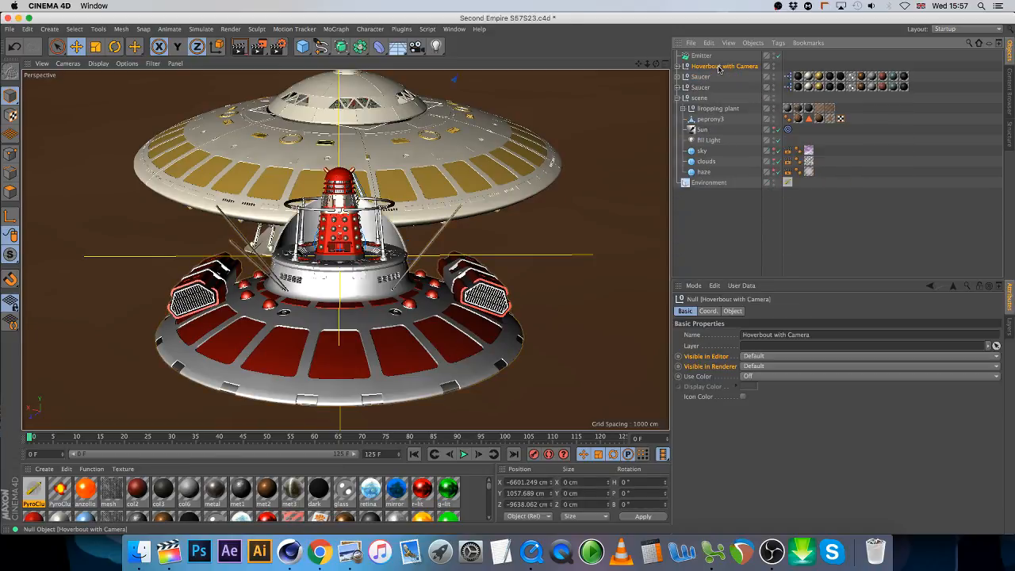
click(695, 88)
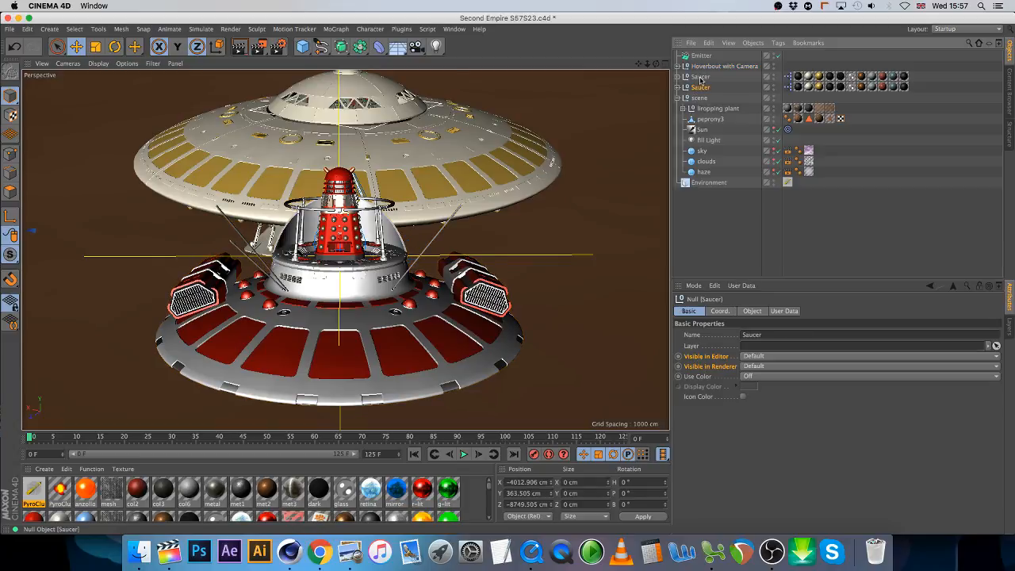
drag(700, 78, 700, 79)
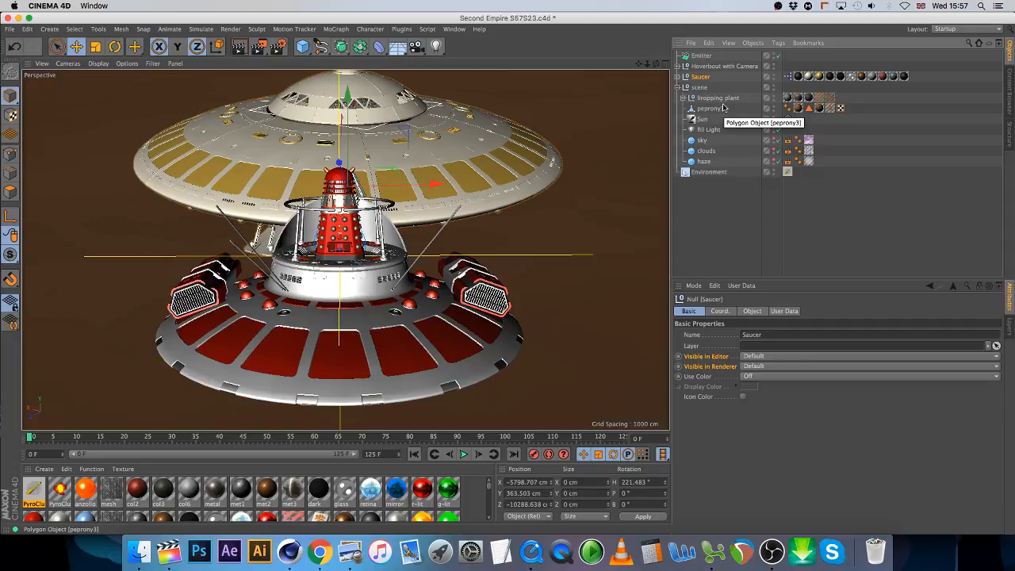
Step: Nest the new Emitter under Hoverbout with Camera and expand the Hoverbout group
mouse_move(696, 56)
mouse_down()
mouse_move(707, 77)
mouse_move(700, 58)
mouse_up()
click(681, 76)
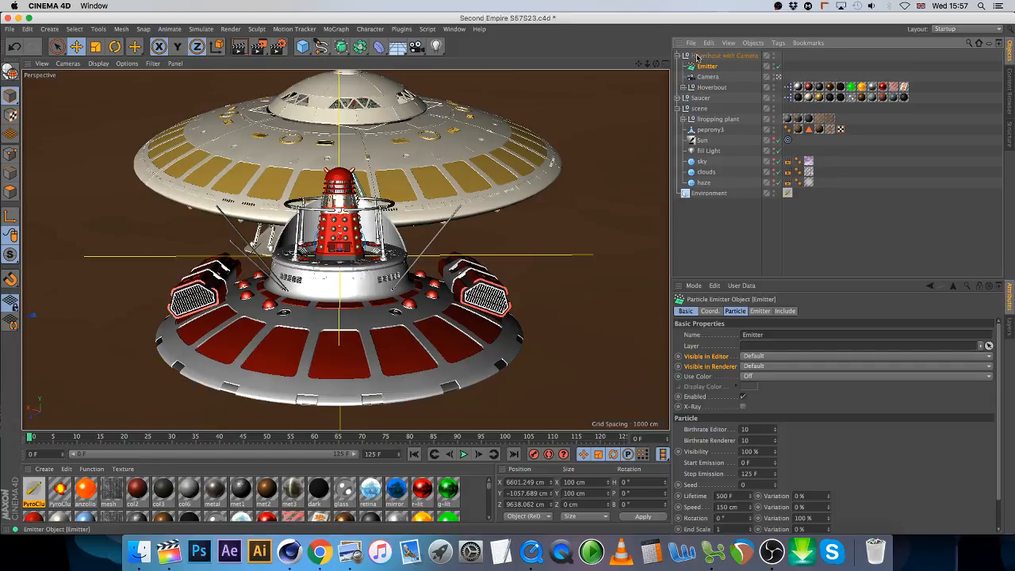
click(684, 88)
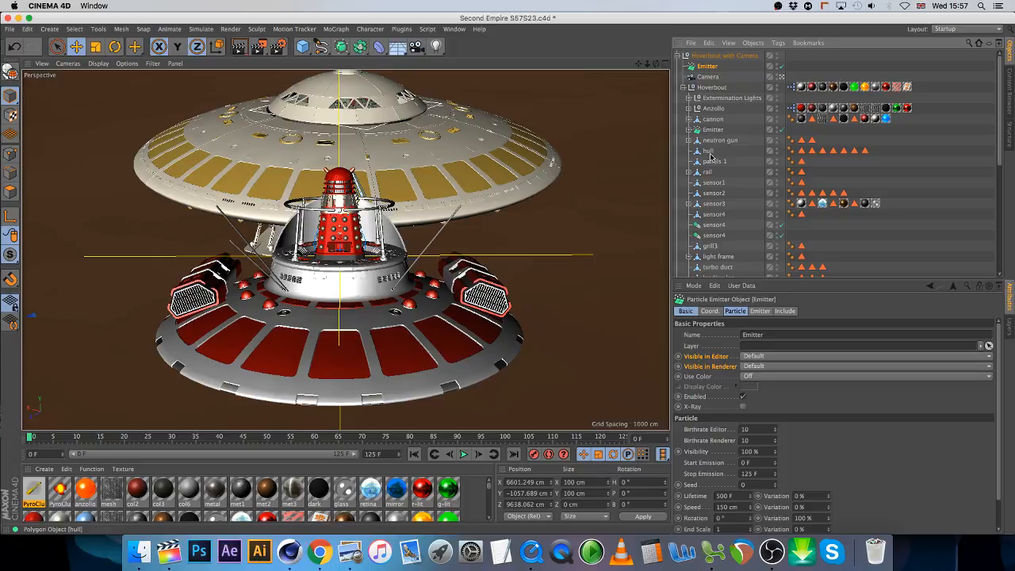
Step: Locate the rocket pod inside the Hoverbout's Symmetry object and make the new Emitter its child
scroll(717, 253, down, 6)
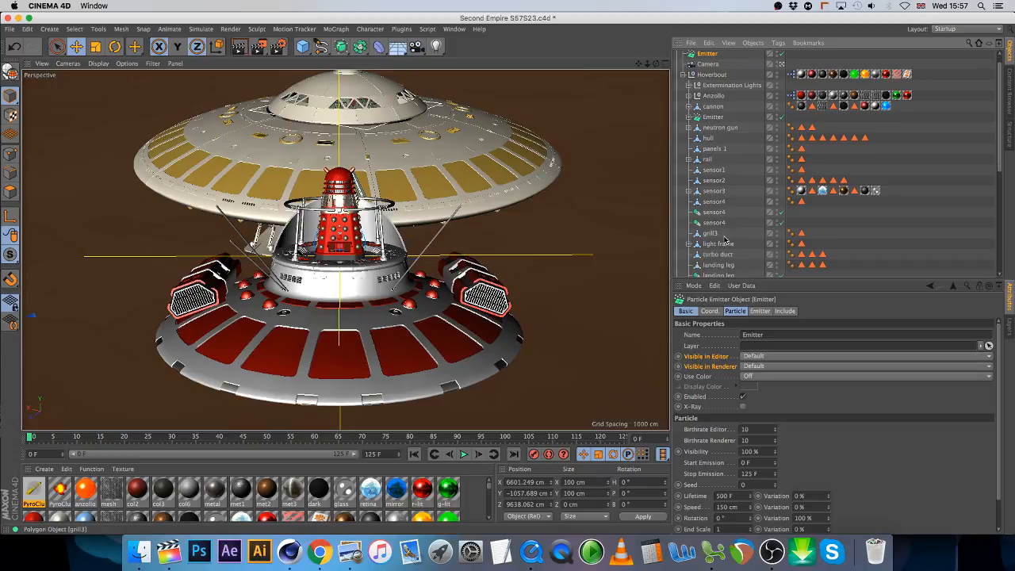
scroll(729, 202, up, 1)
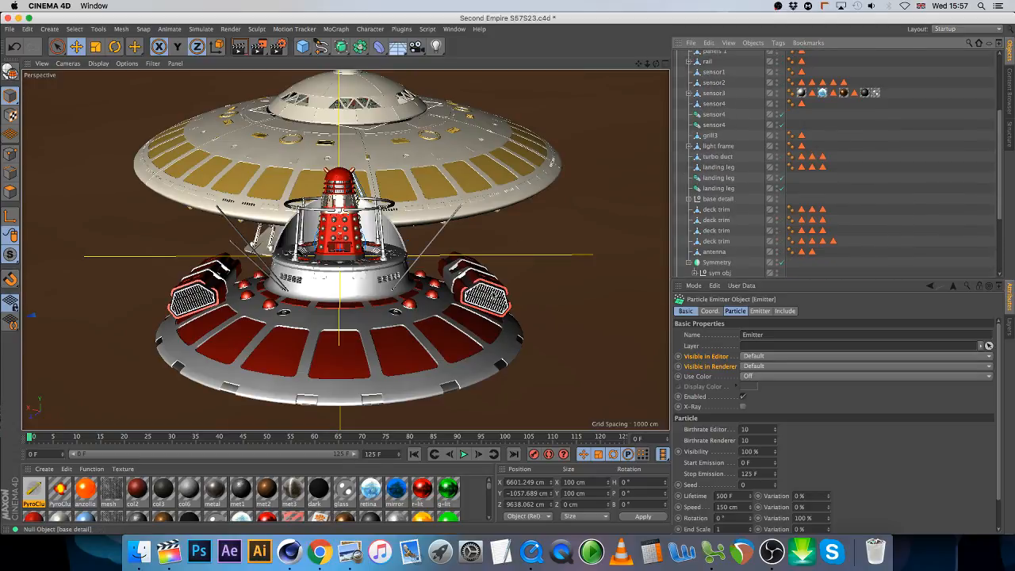
click(194, 298)
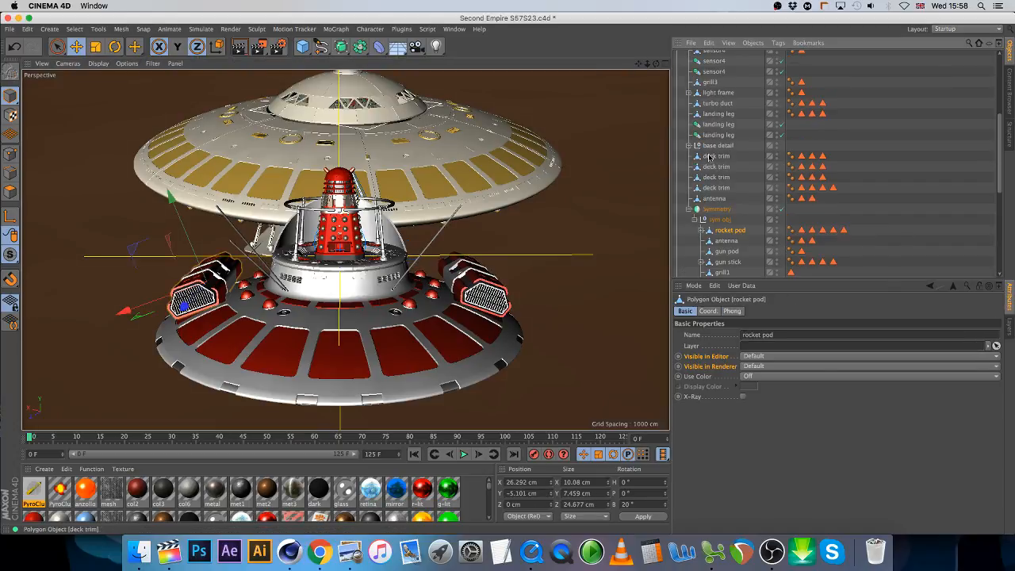
scroll(709, 221, up, 7)
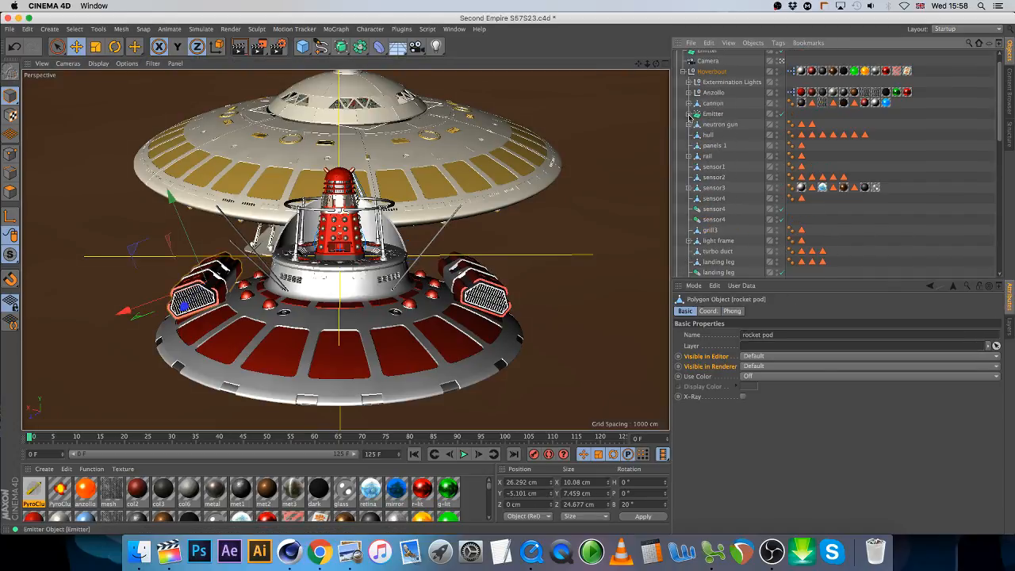
click(688, 115)
click(689, 115)
scroll(706, 72, up, 1)
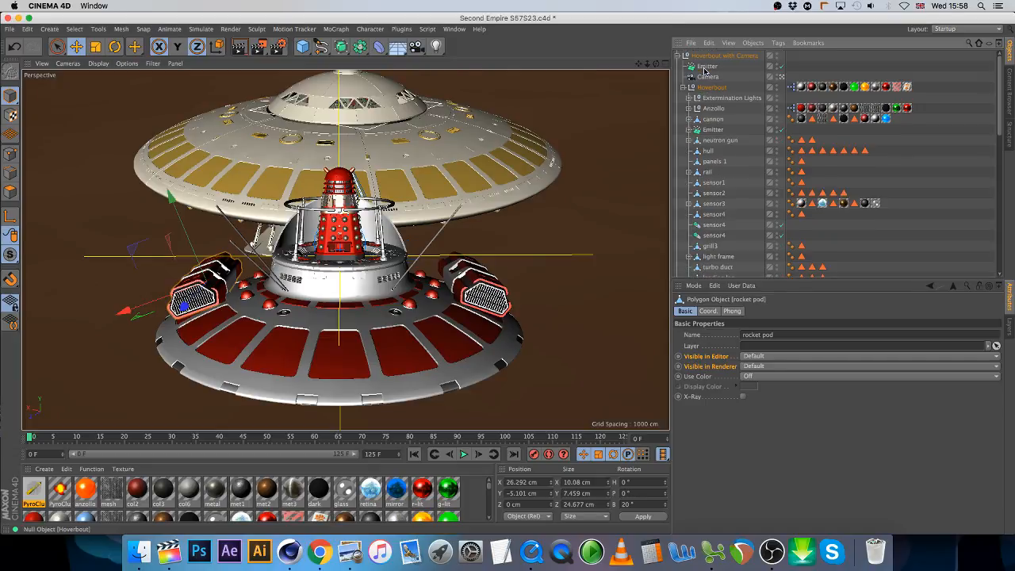
drag(705, 68, 720, 188)
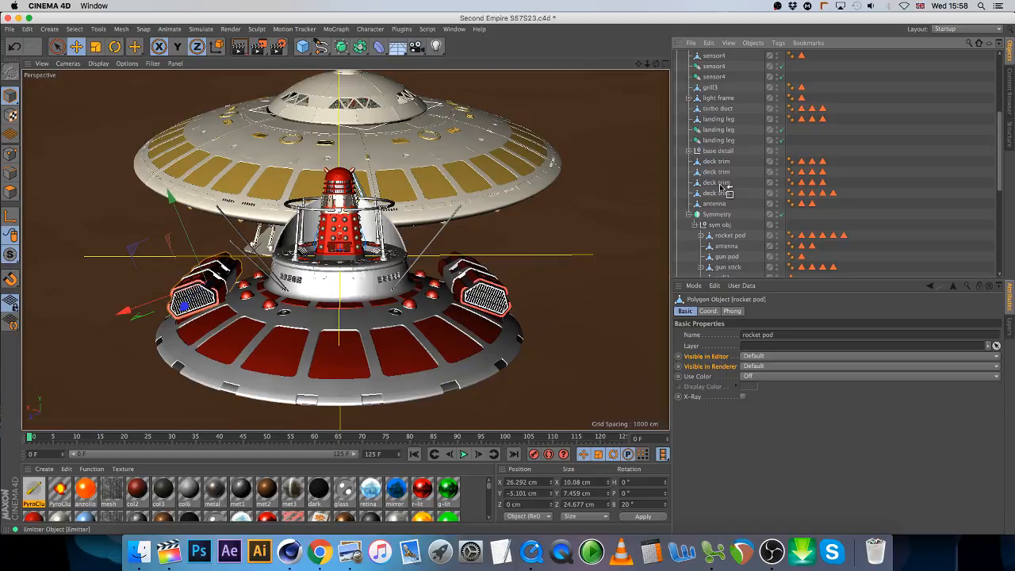
drag(720, 186, 726, 237)
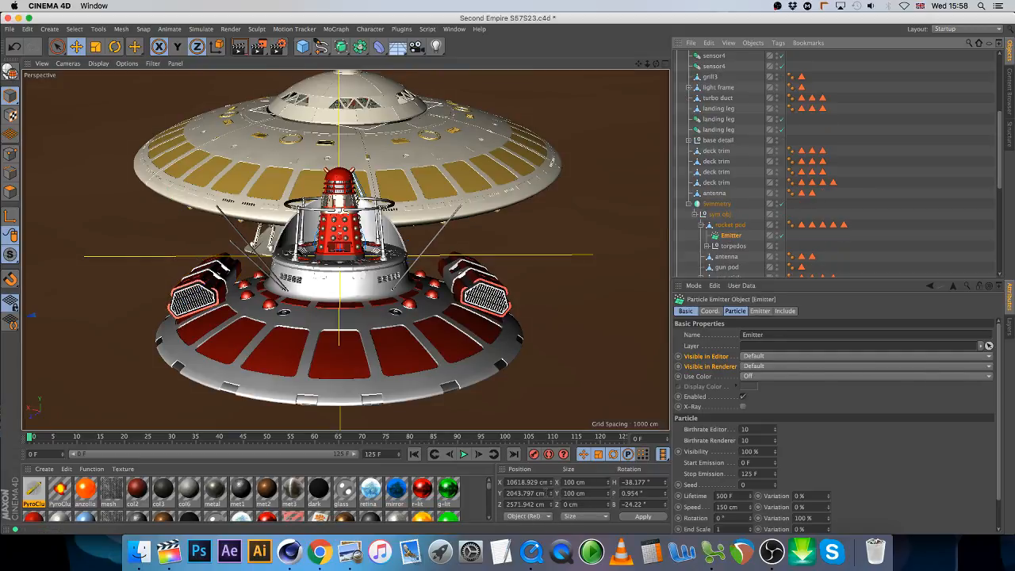
Step: Set the Emitter's X, Y and Z position to 0 cm relative to the rocket pod
text(0)
key(Return)
drag(544, 481, 452, 478)
key(BackSpace)
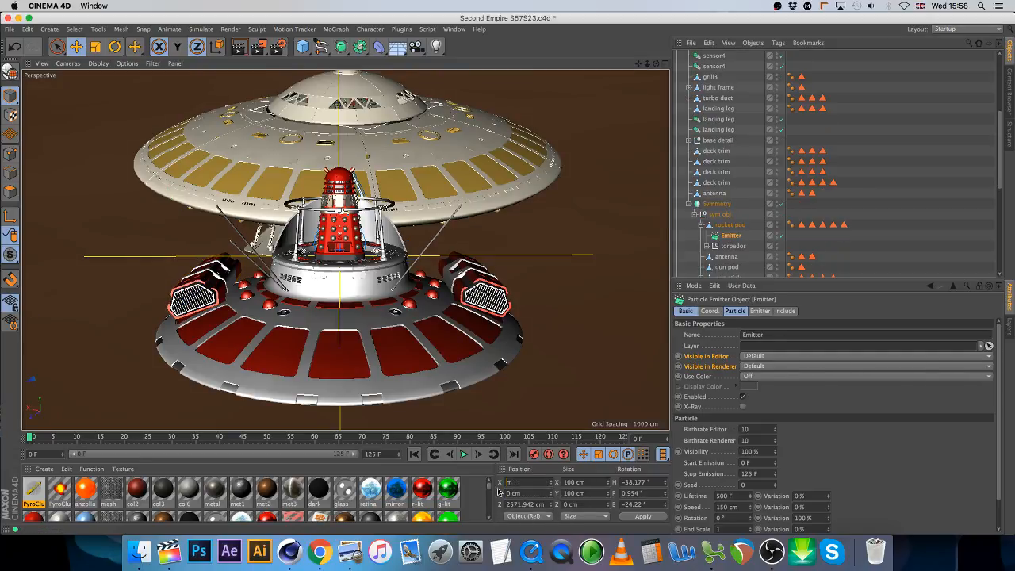
text(0)
key(Return)
drag(544, 504, 477, 493)
text(0)
key(Return)
Step: Set the Emitter's heading and pitch to 0°, and undo the zeroing of its bank angle
drag(654, 482, 580, 483)
text(0)
key(Return)
text(0)
key(Return)
drag(646, 503, 595, 499)
text(0)
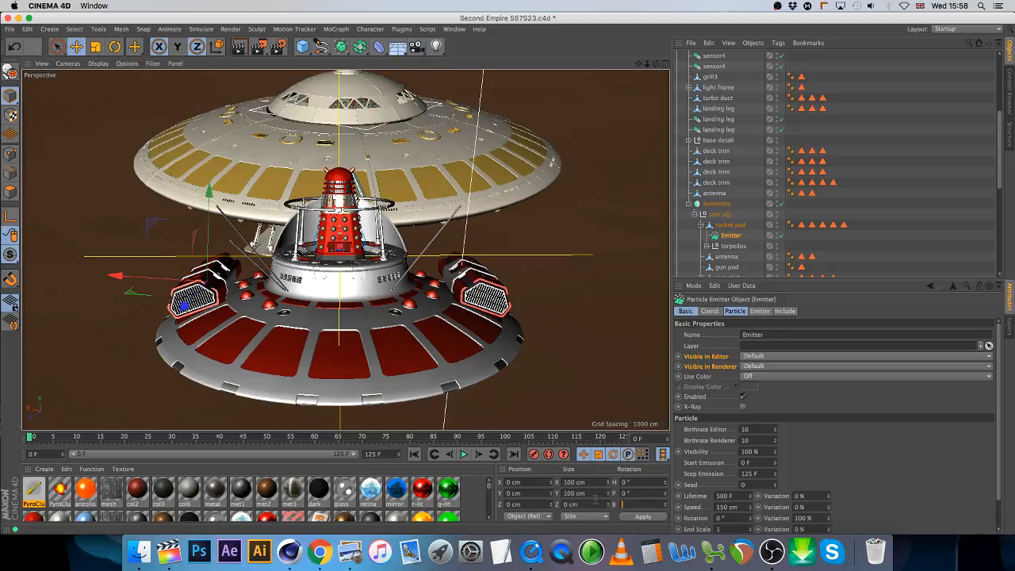
key(Return)
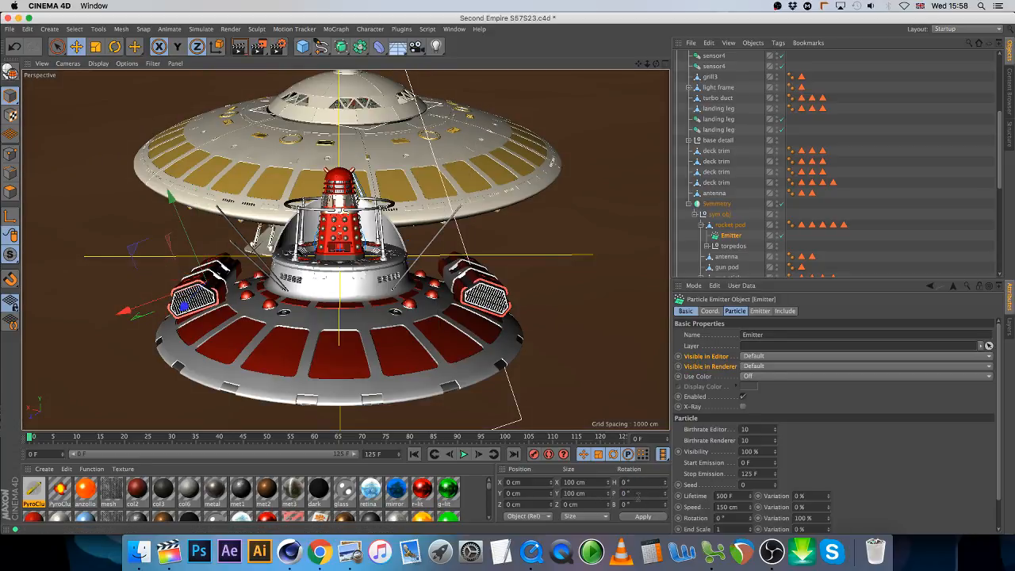
key(super+z)
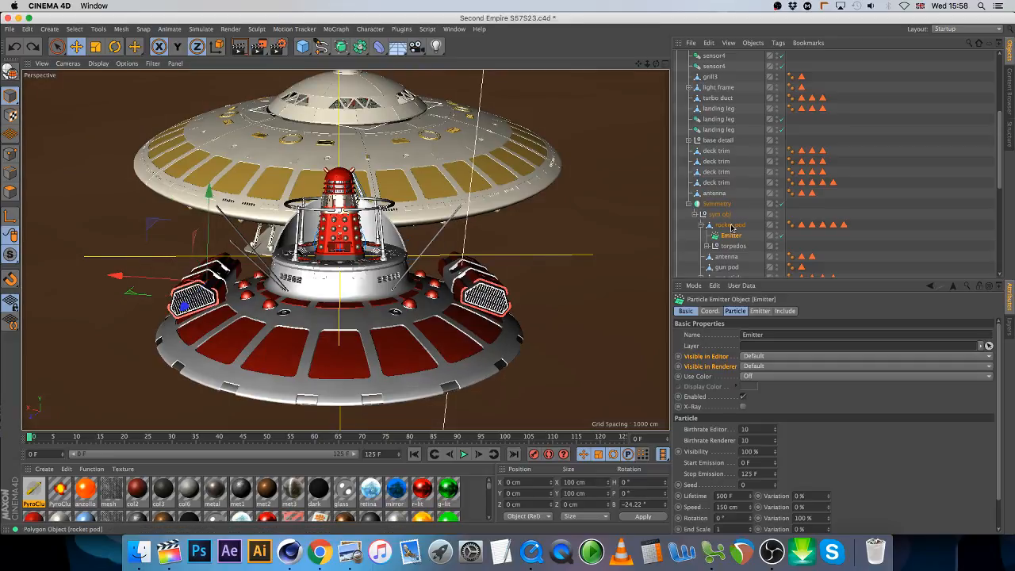
Step: Move the Emitter from the rocket pod to directly under Hoverbout, then at frame 25 take it out to the top level of the hierarchy
drag(731, 235, 714, 73)
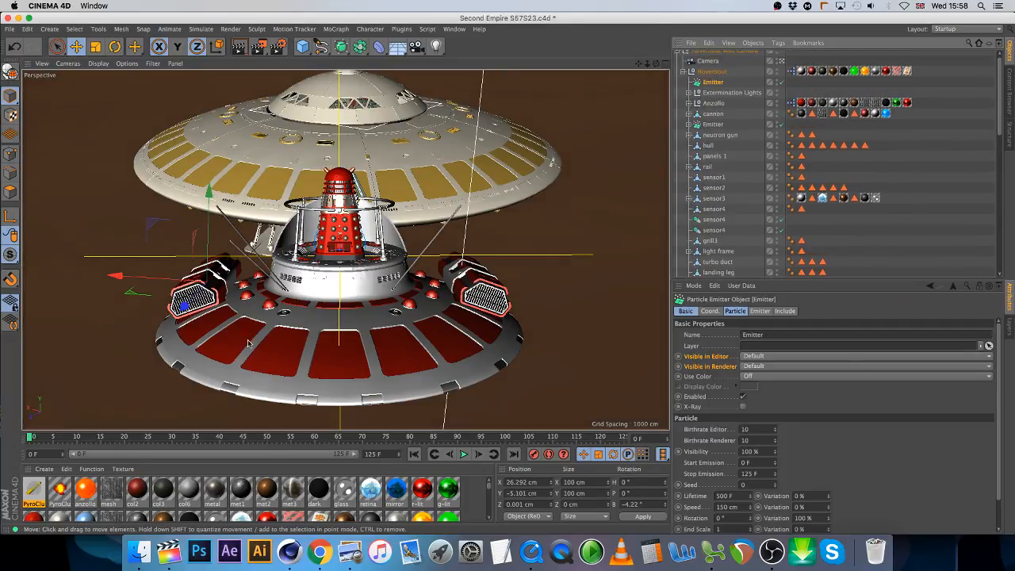
click(149, 436)
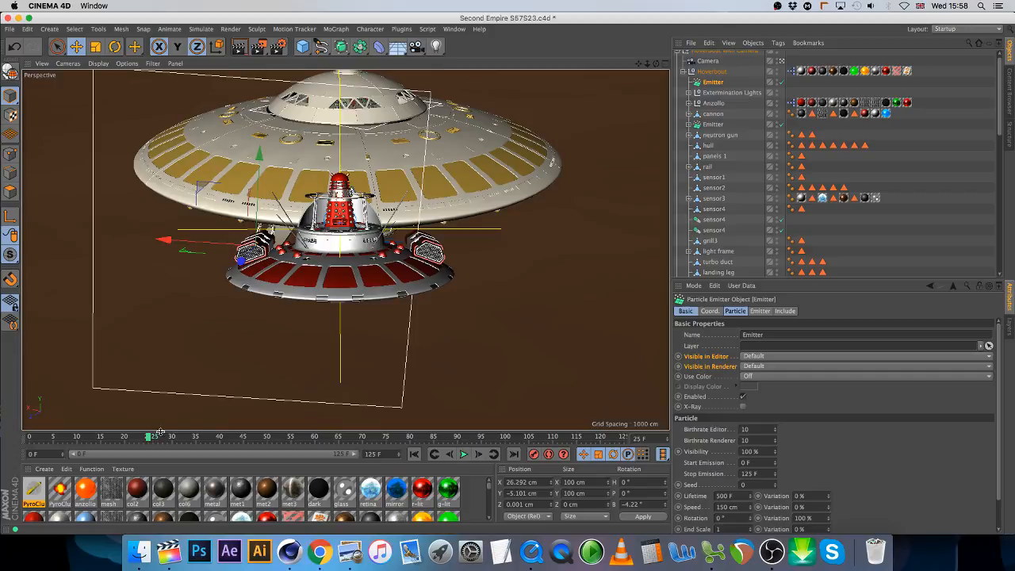
drag(714, 82, 711, 55)
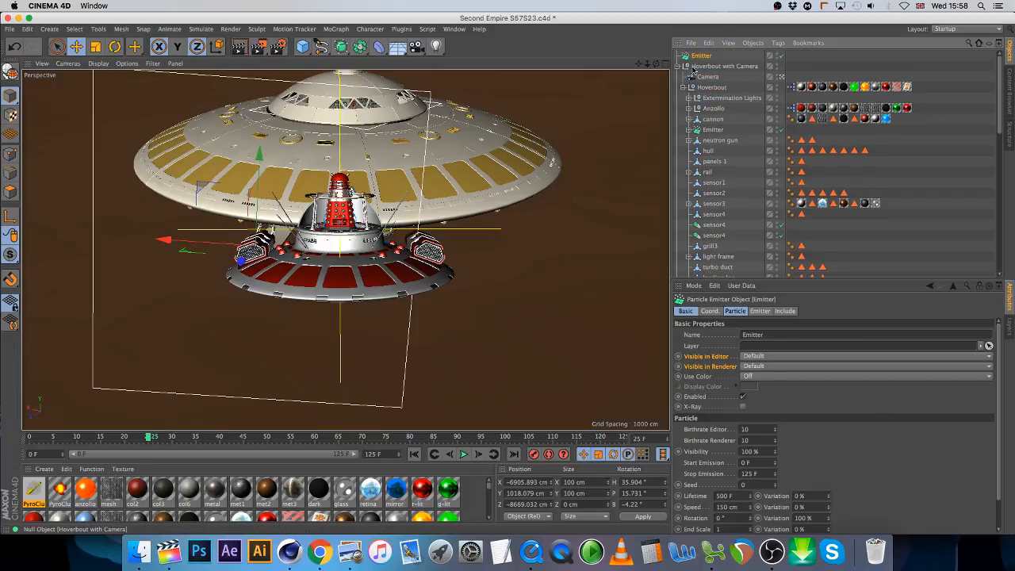
click(680, 66)
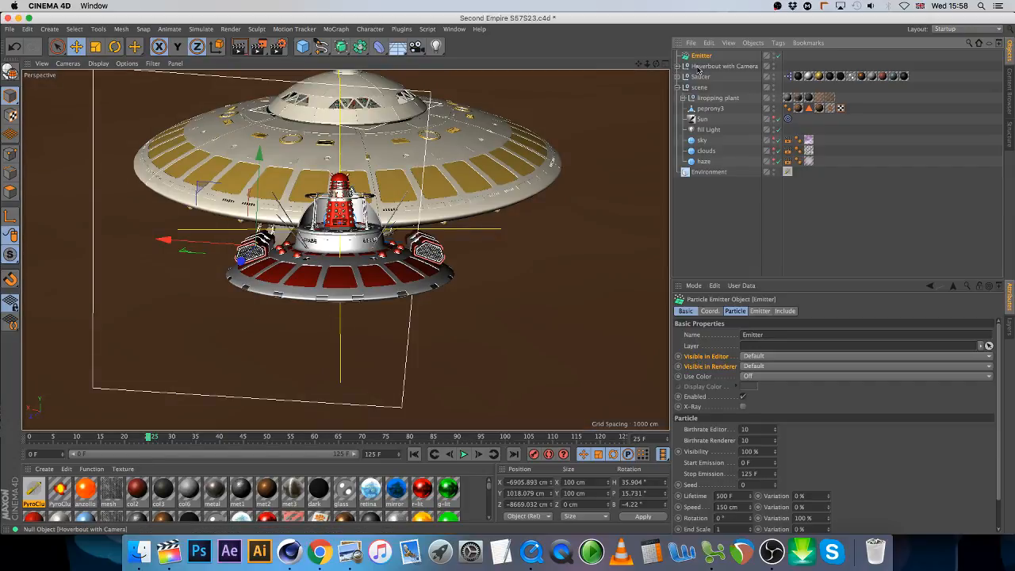
Step: Reduce the Emitter's X-Size and Y-Size to 4 cm
click(758, 311)
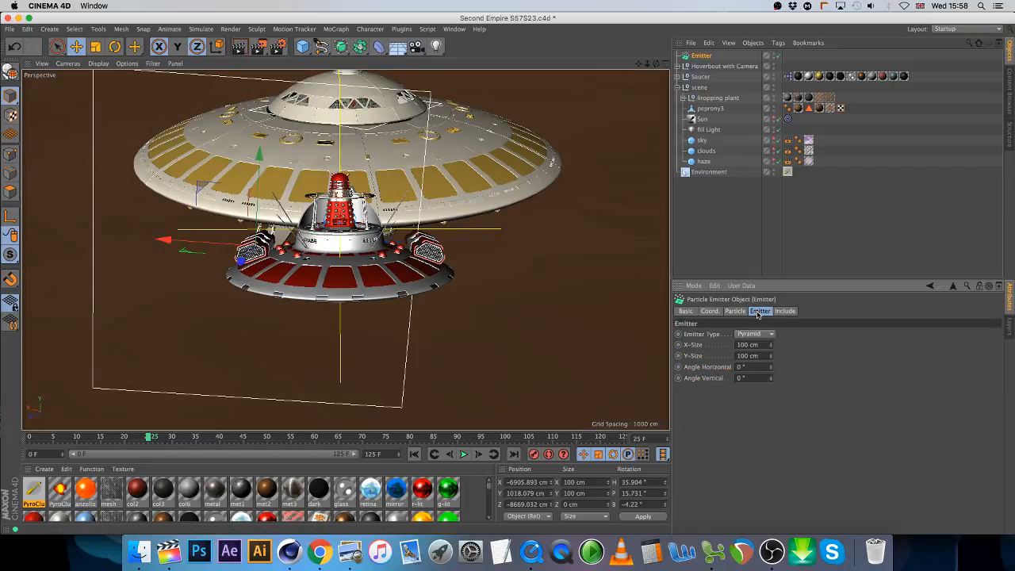
click(749, 356)
key(BackSpace)
key(Return)
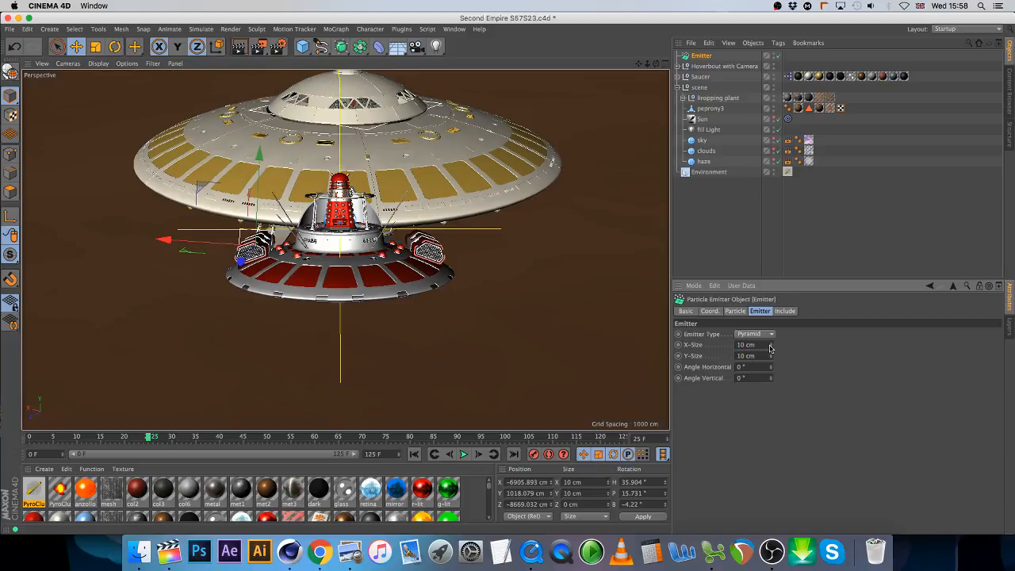
drag(769, 346, 770, 349)
click(770, 357)
click(771, 357)
click(770, 358)
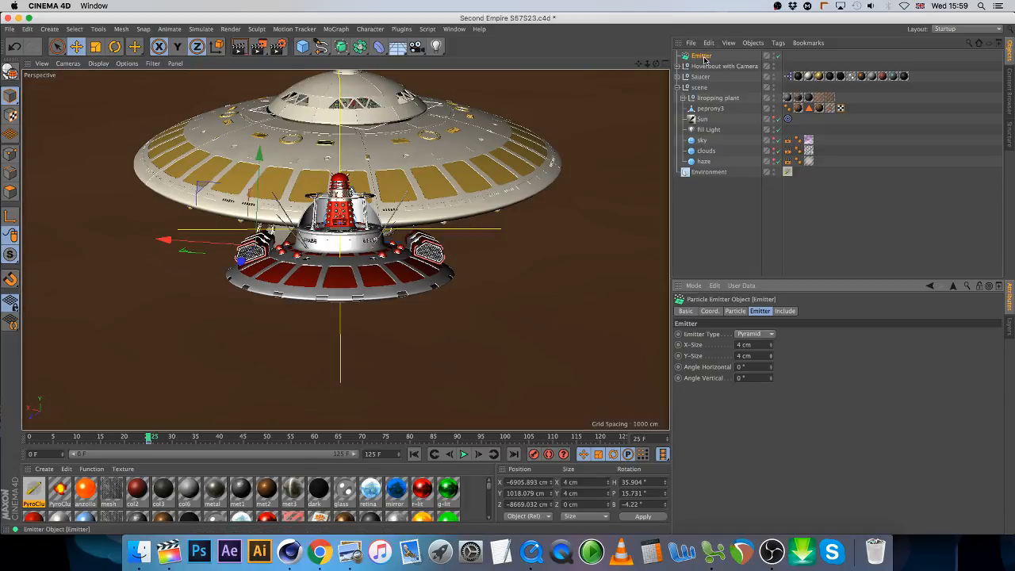
Step: Duplicate the Emitter and position the copy at the Hoverbout's opposite rocket pod
mouse_move(704, 59)
ctrl+mouse_down()
mouse_move(705, 69)
mouse_move(690, 63)
ctrl+mouse_up()
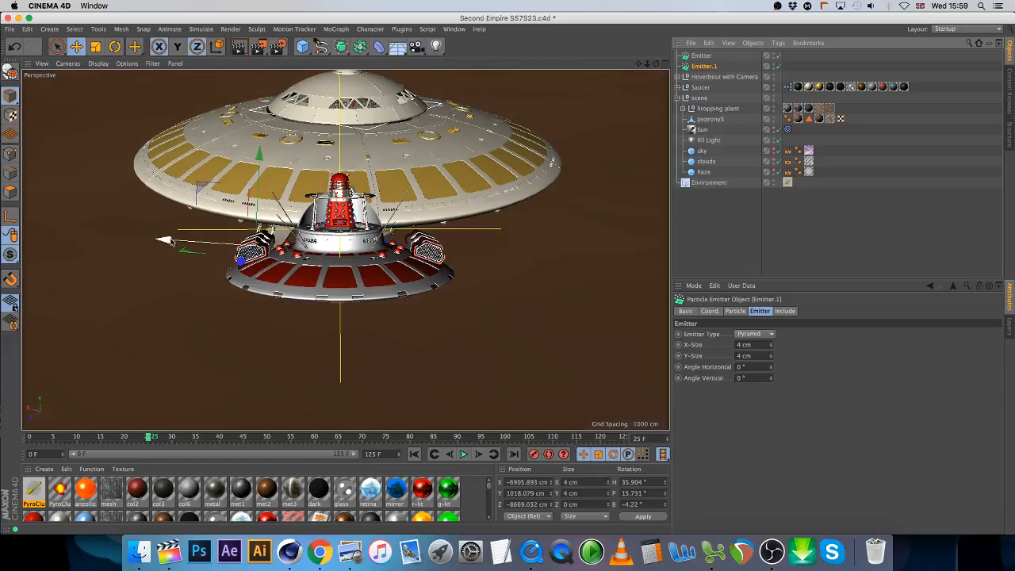
drag(164, 241, 322, 226)
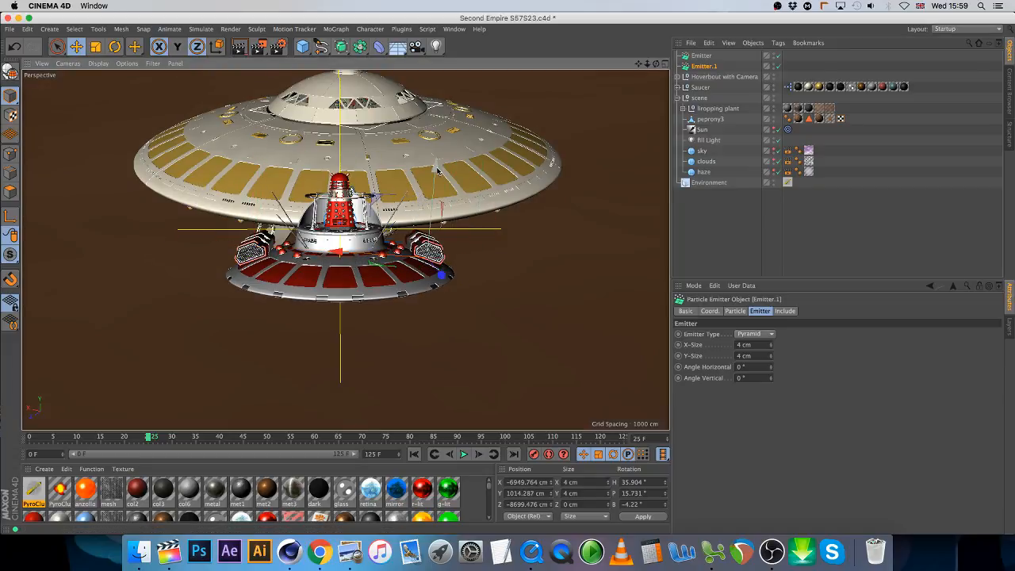
drag(435, 170, 435, 162)
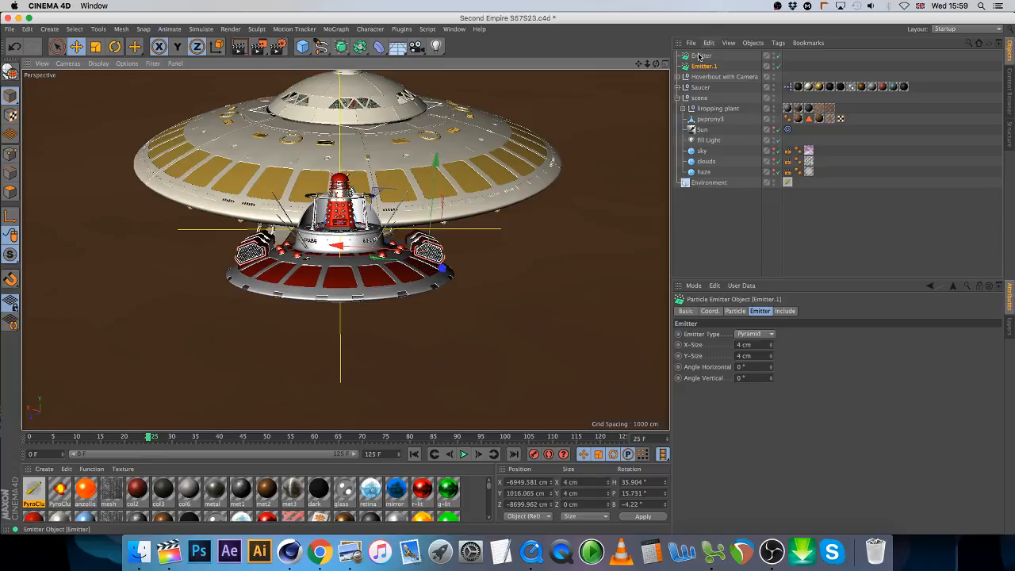
Step: Record a keyframe for the first top-level Emitter at frame 25
click(700, 56)
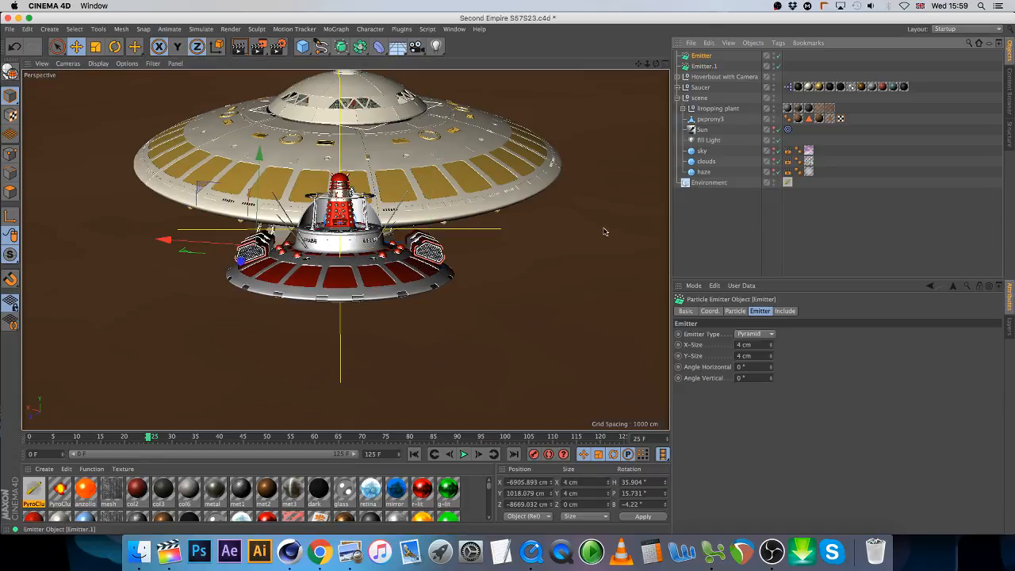
click(534, 455)
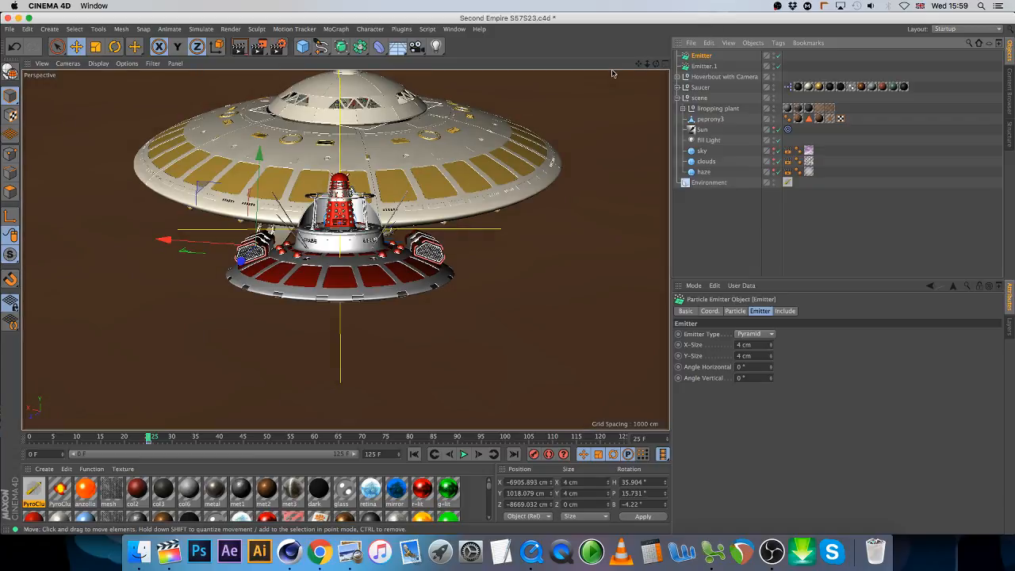
Step: Create a PyroCluster material and assign it to both the Emitter and Emitter.1
click(734, 311)
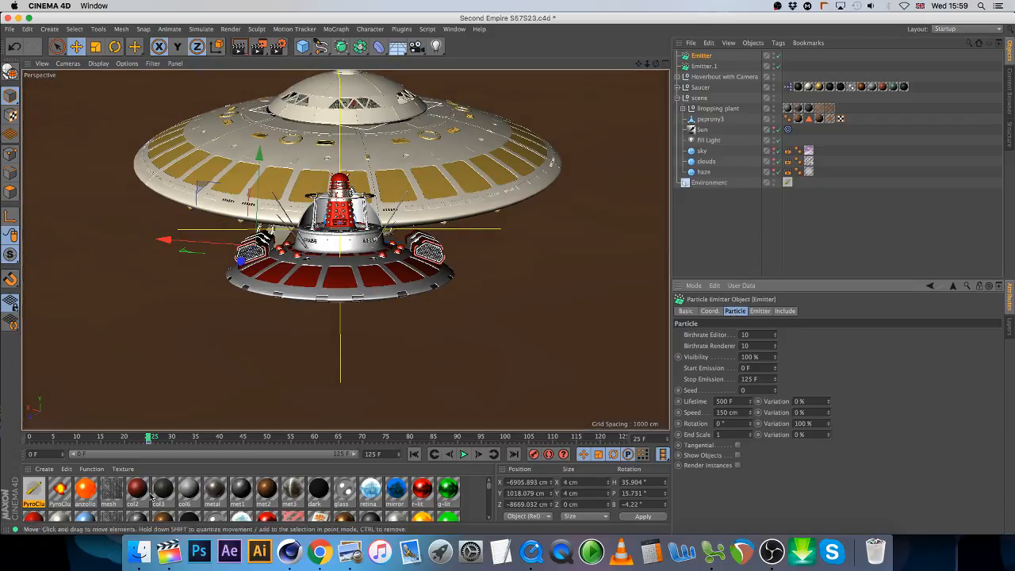
click(44, 468)
mouse_move(95, 390)
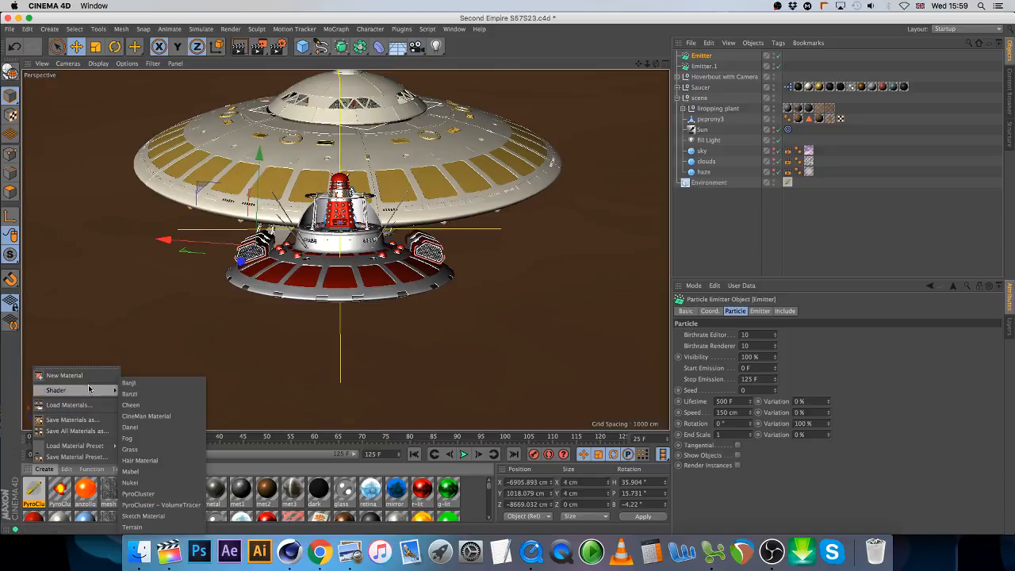
click(139, 493)
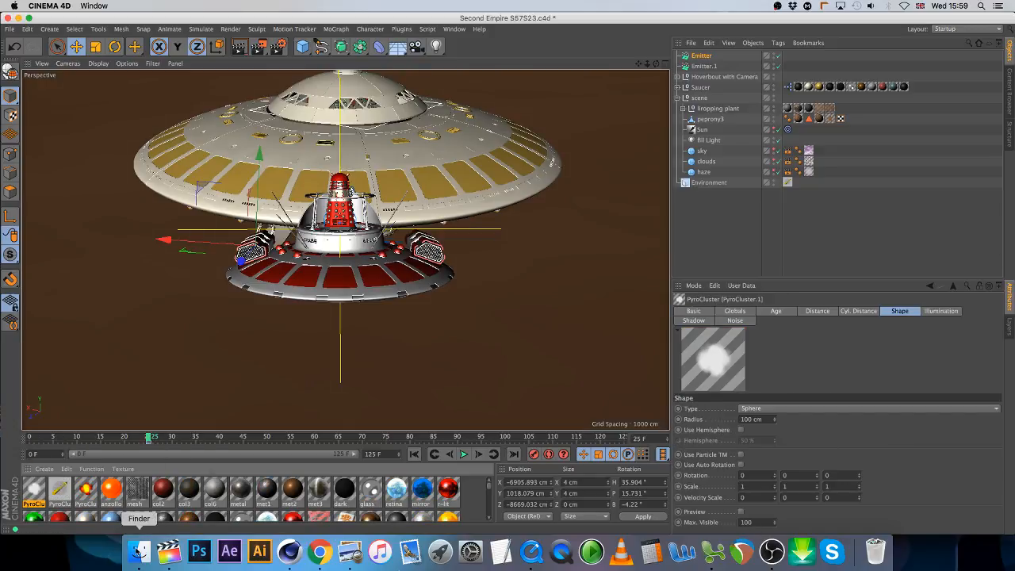
drag(36, 495, 769, 54)
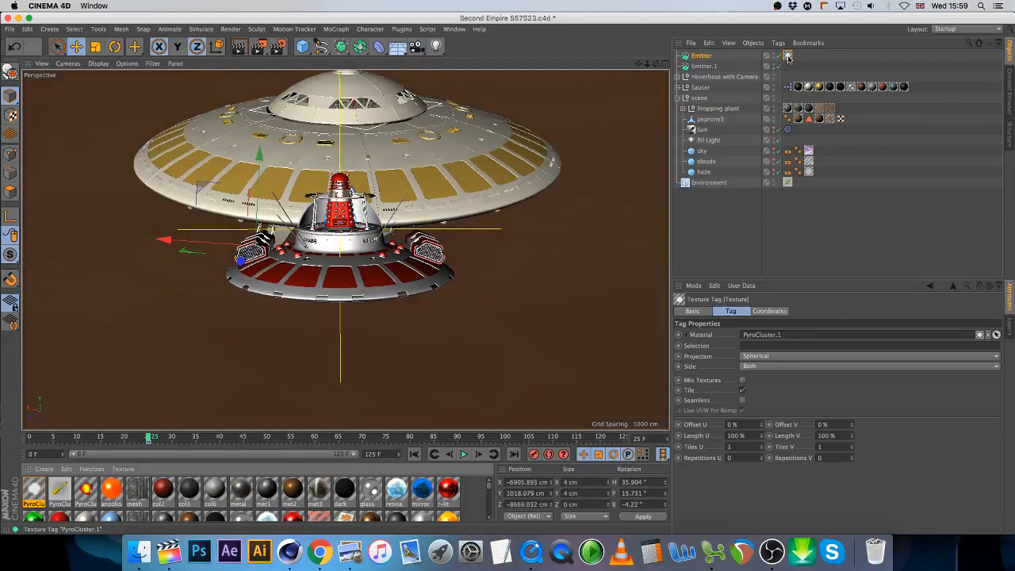
ctrl+drag(787, 57, 787, 66)
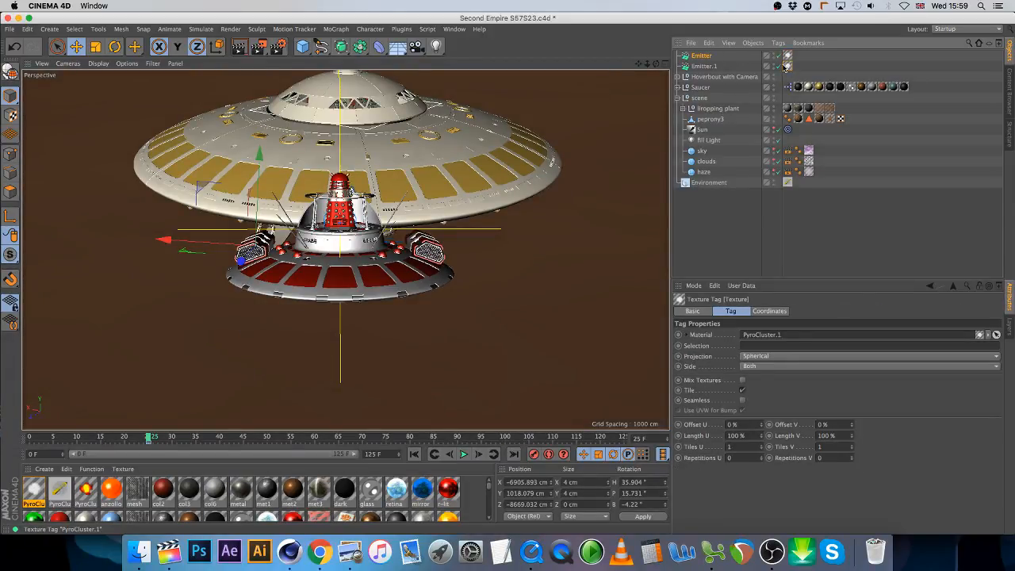
click(701, 56)
click(850, 60)
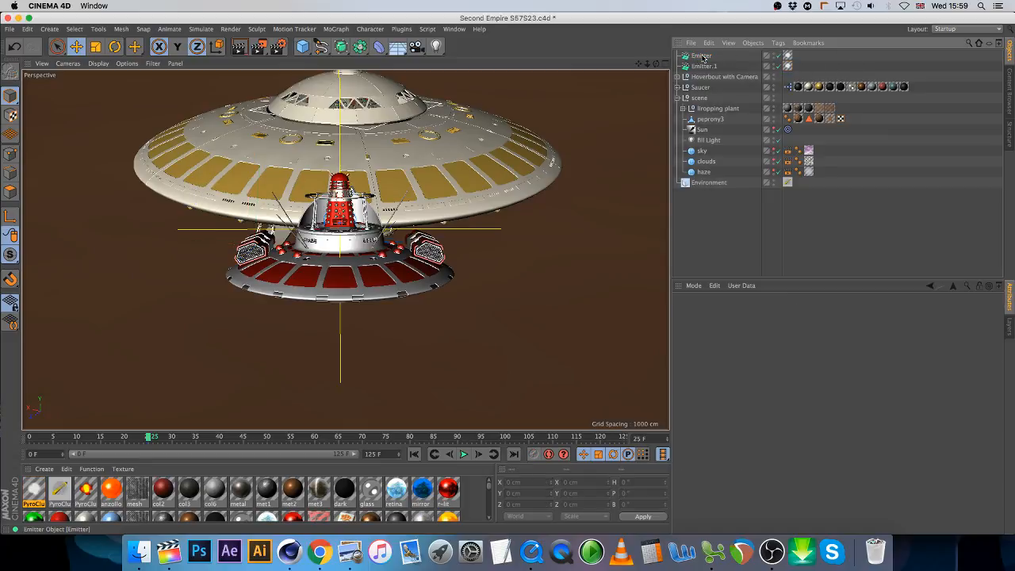
Step: Go to the last frame, 125, and add a Camera matching the current view
click(701, 56)
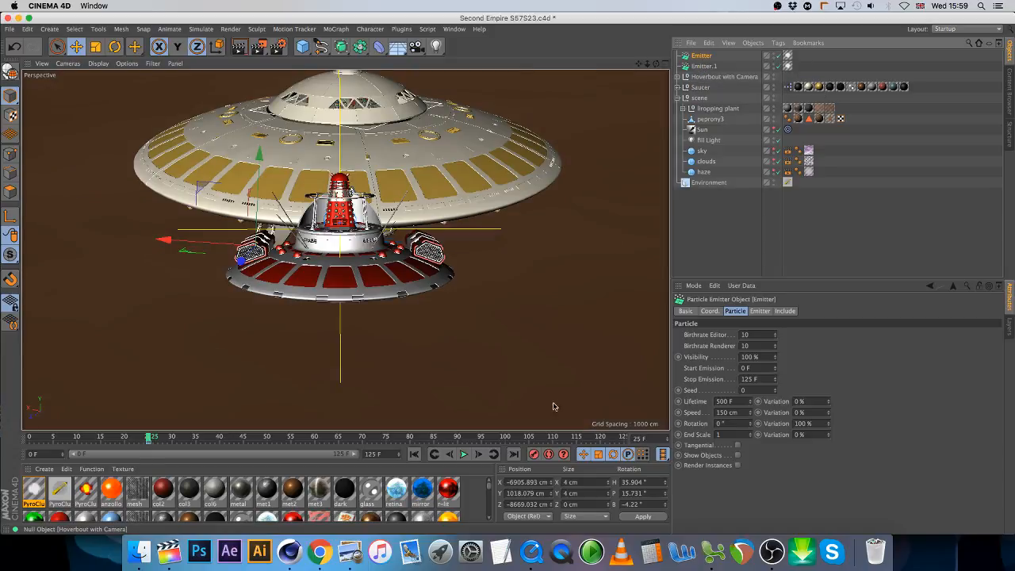
click(513, 455)
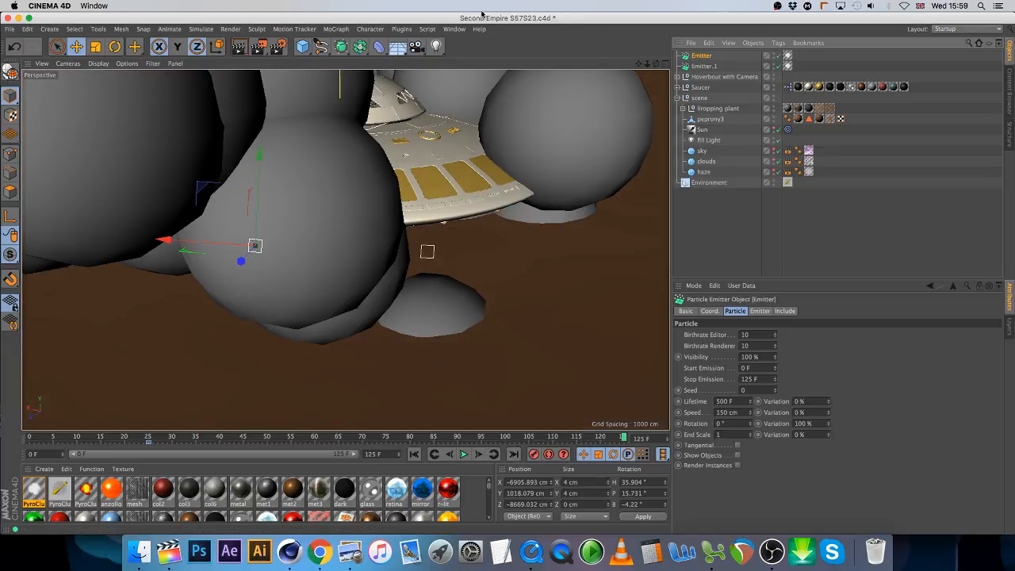
click(416, 46)
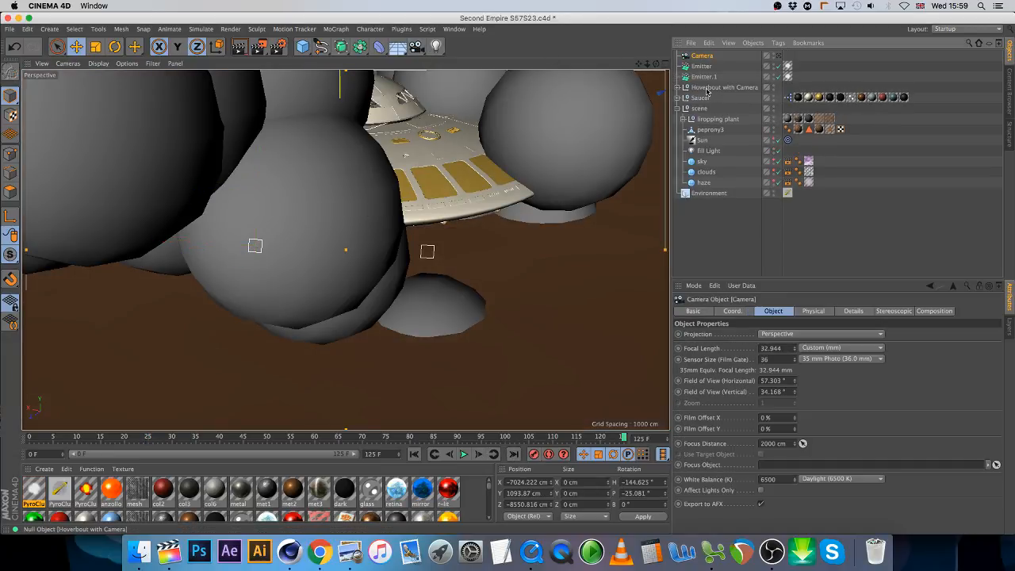
Step: Try to move the Emitter along its Z axis onto the saucer at frame 125
click(700, 97)
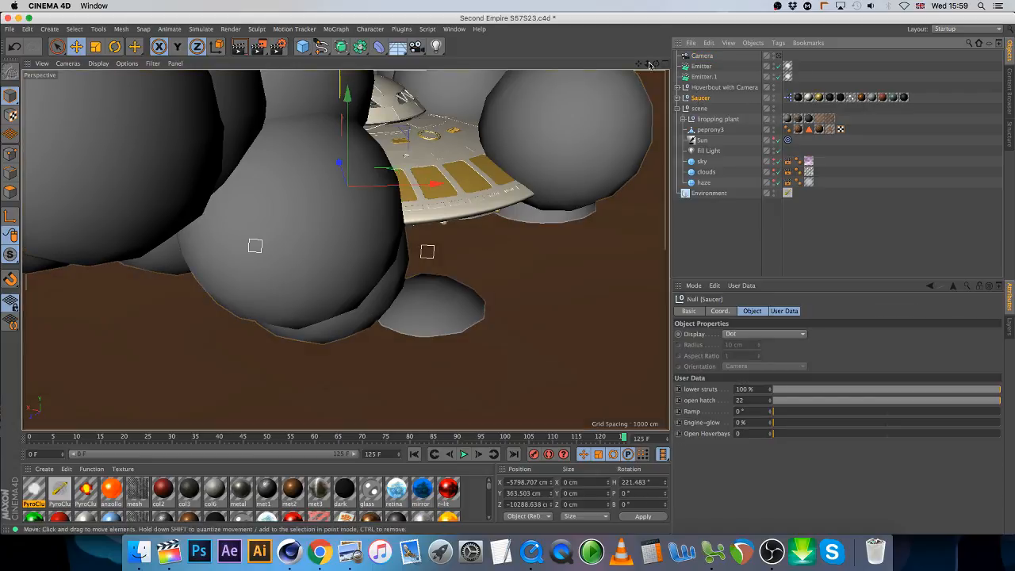
drag(648, 65, 586, 102)
click(701, 66)
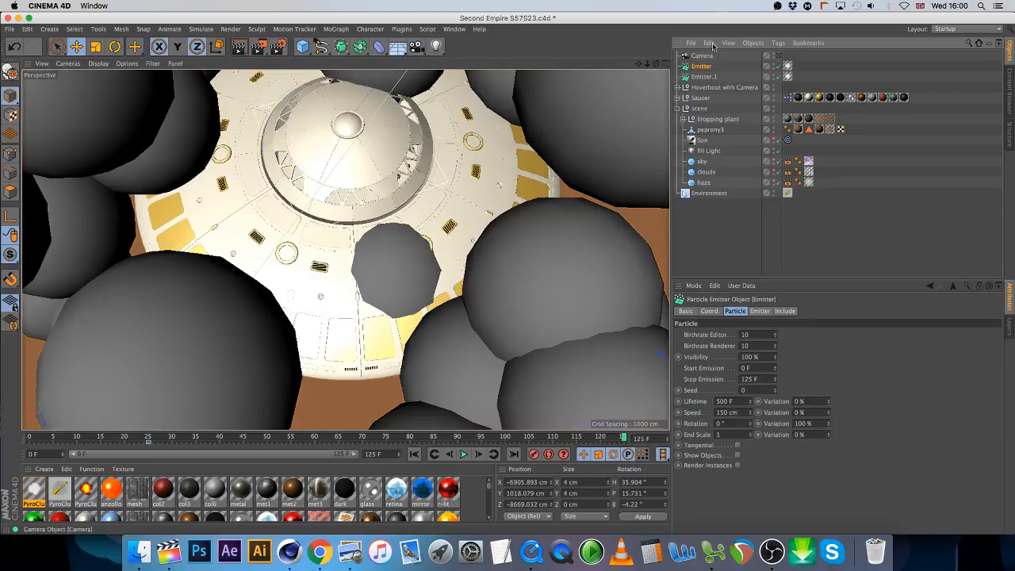
drag(639, 64, 504, 93)
drag(647, 64, 595, 79)
drag(657, 363, 234, 199)
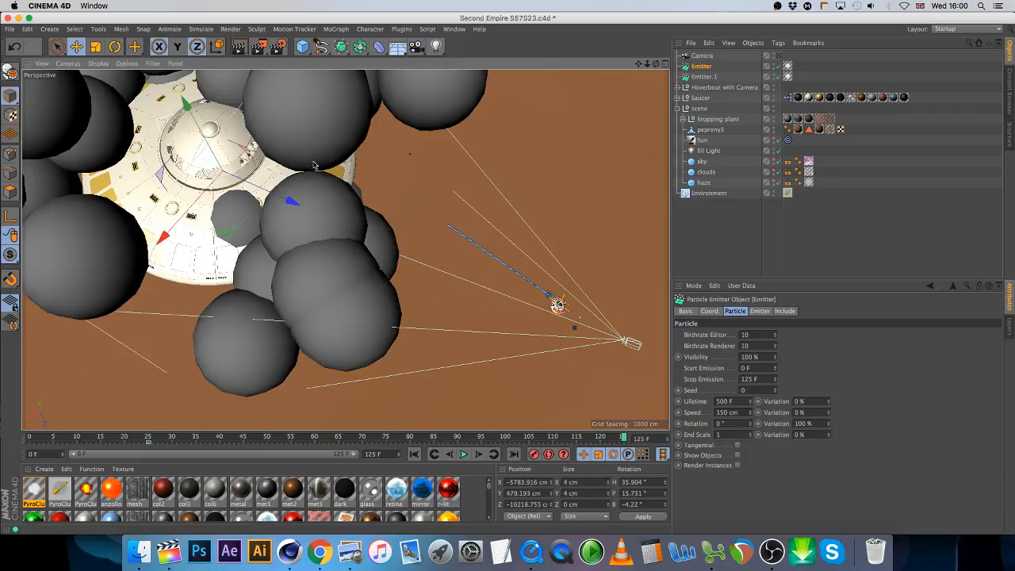
Step: Examine the particle settings of the Emitter inside Saucer for its start emission frame
click(665, 64)
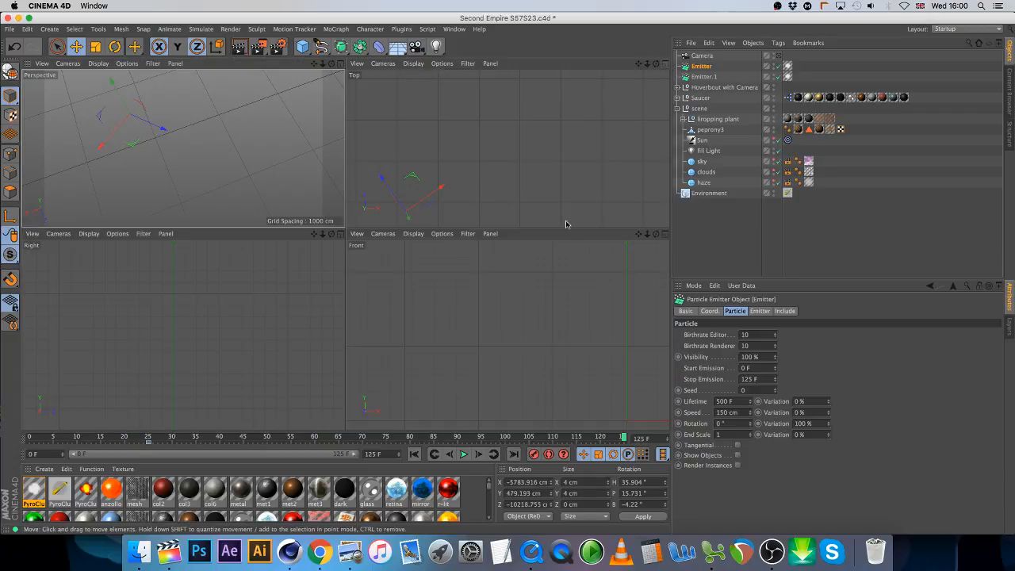
click(685, 97)
click(704, 107)
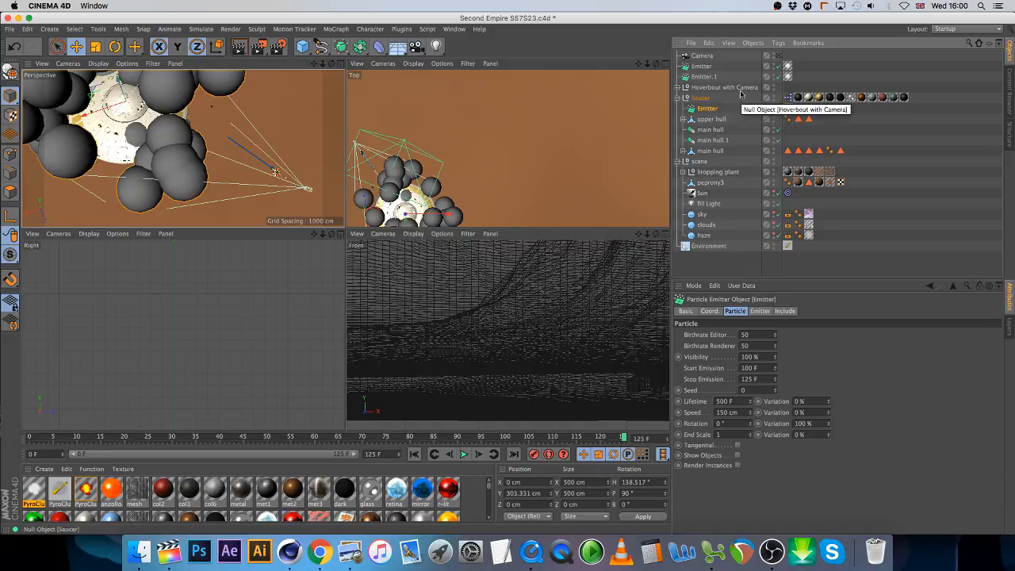
Step: At frame 100, move the top-level Emitter to the saucer, about X -5853, Y 512, Z -10123 cm, and record a keyframe
click(701, 66)
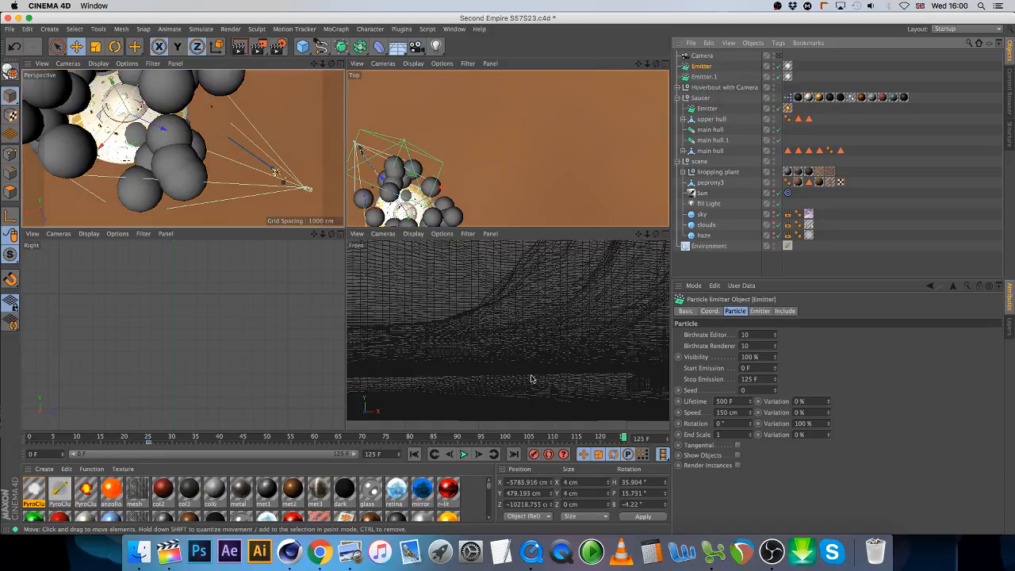
click(504, 437)
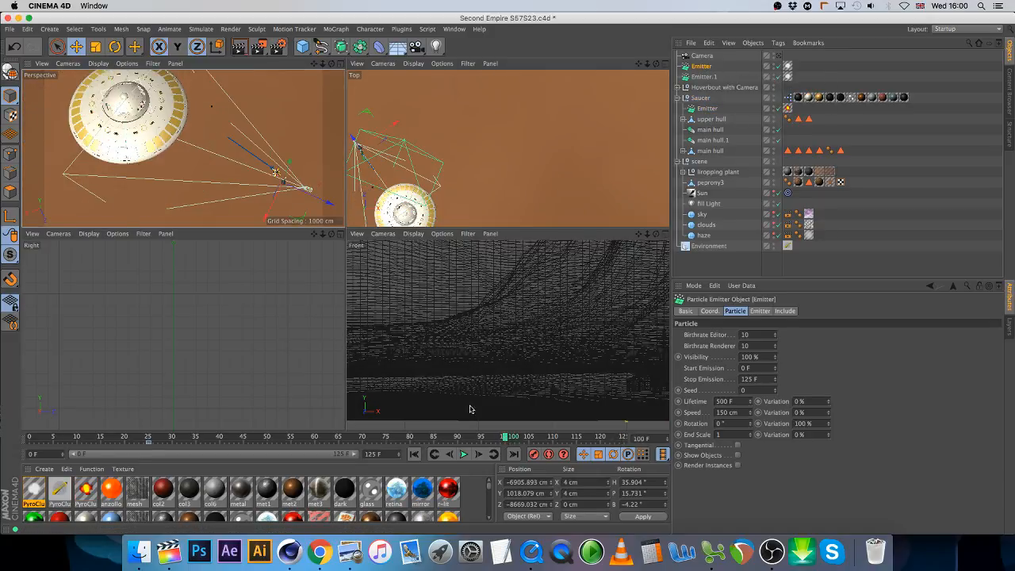
drag(646, 234, 325, 234)
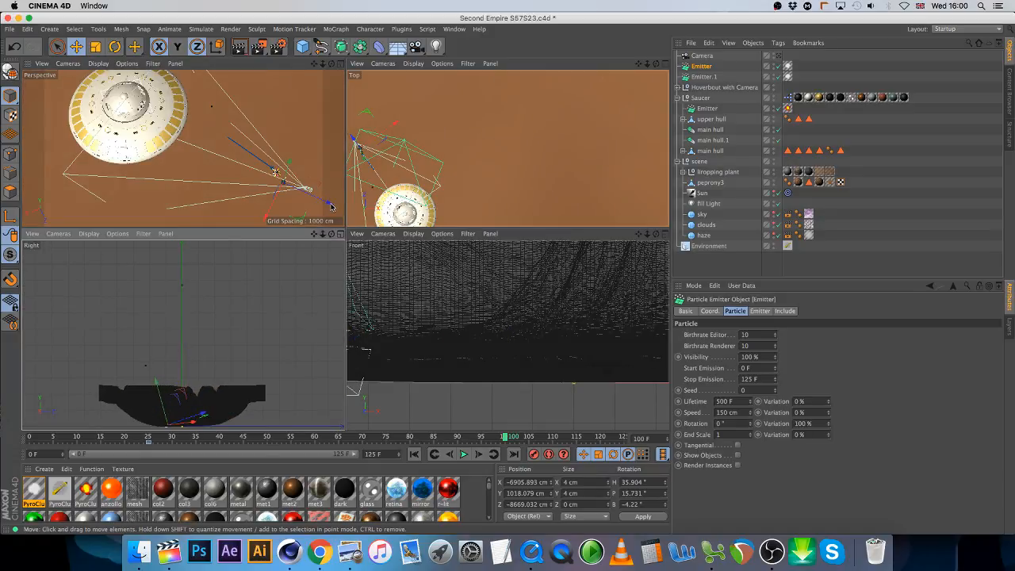
drag(331, 208, 180, 129)
drag(321, 234, 345, 177)
drag(321, 234, 303, 369)
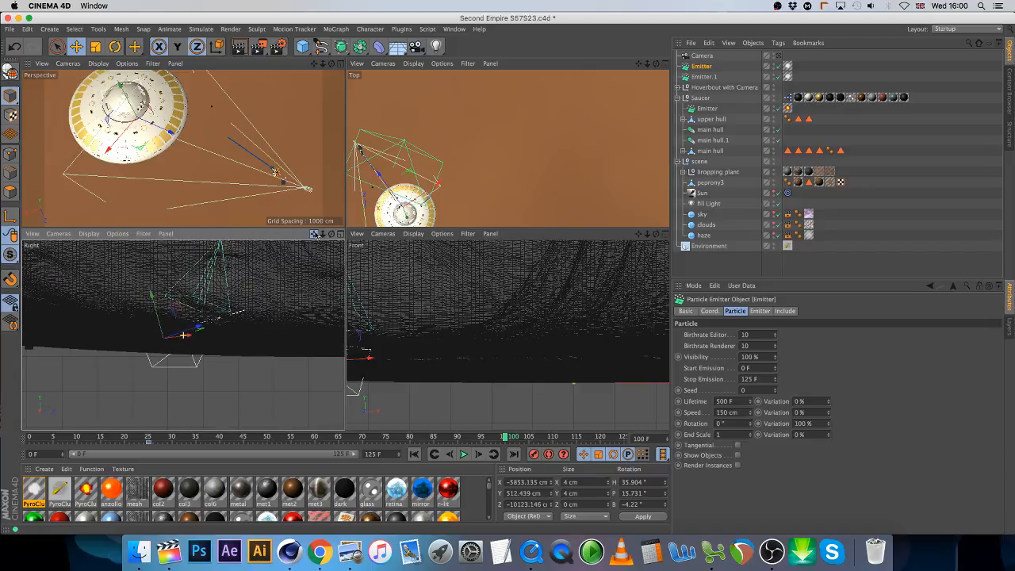
drag(322, 235, 322, 283)
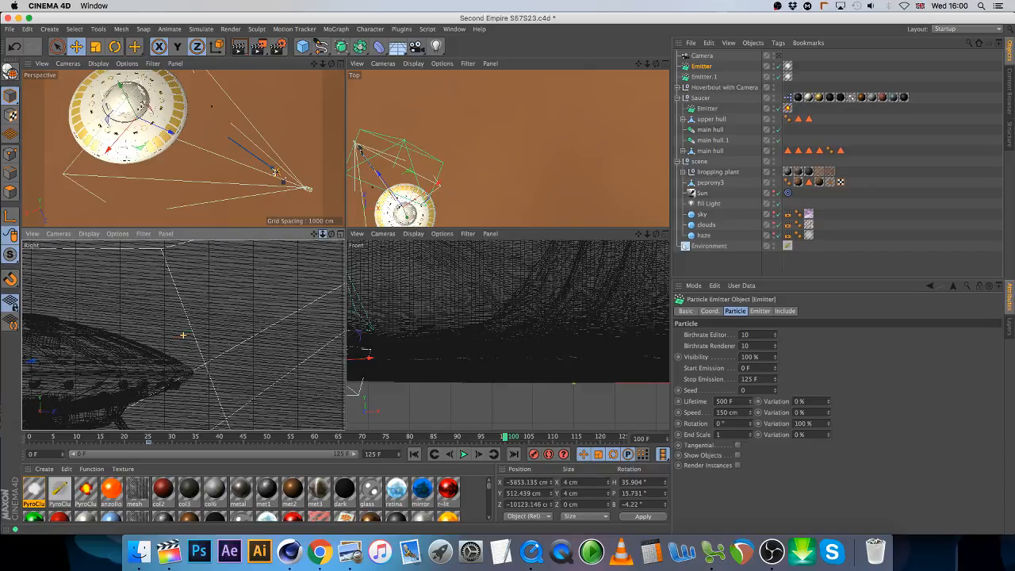
click(338, 63)
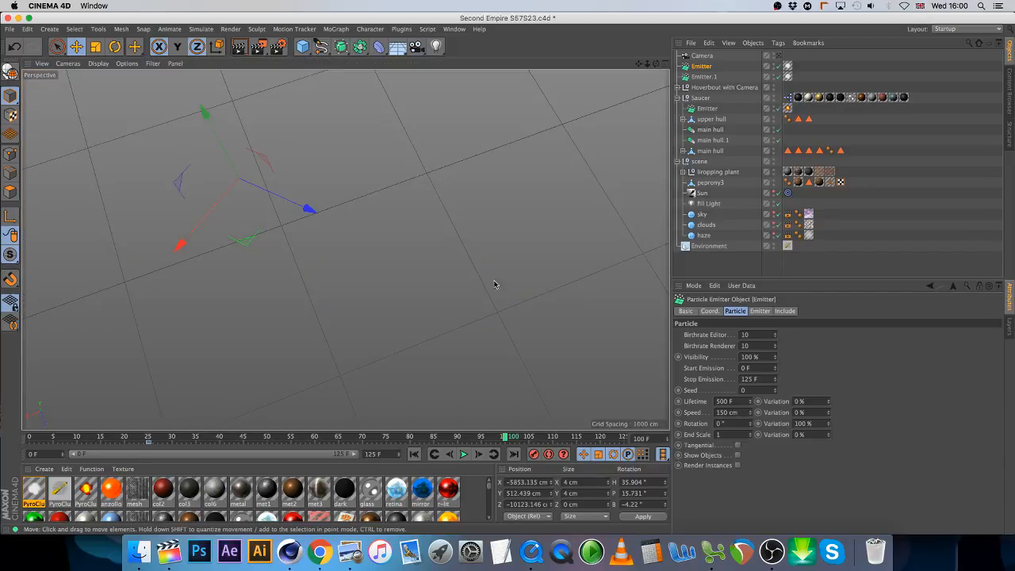
click(535, 455)
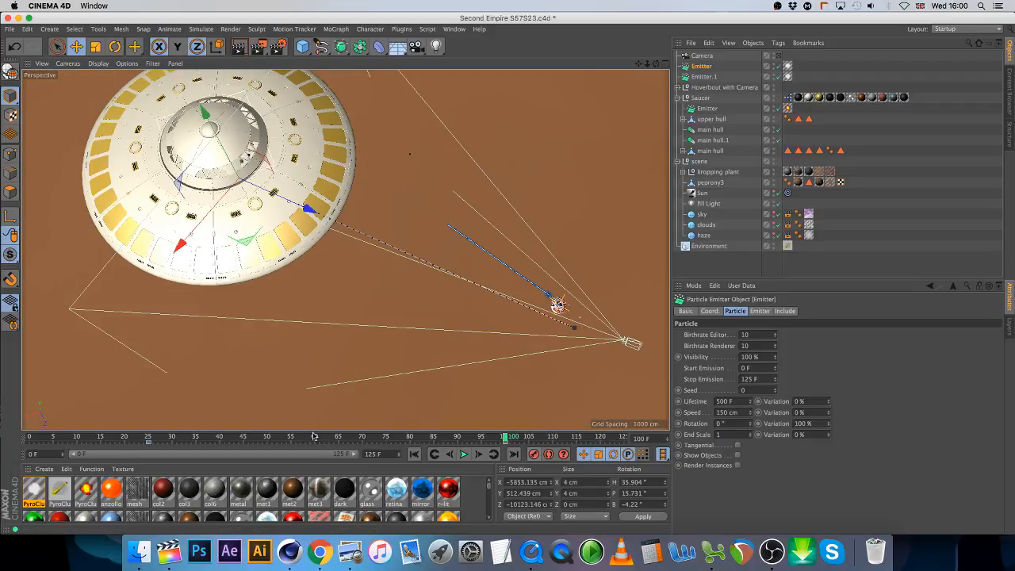
Step: Scrub the timeline back to frame 25 to review the Emitter's motion path towards the saucer
drag(148, 441, 126, 452)
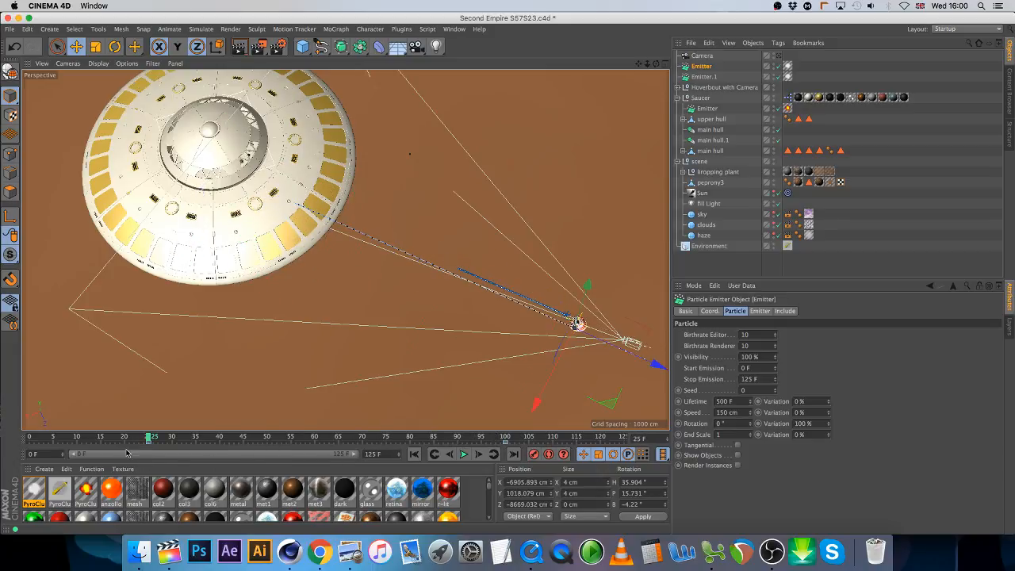
click(665, 63)
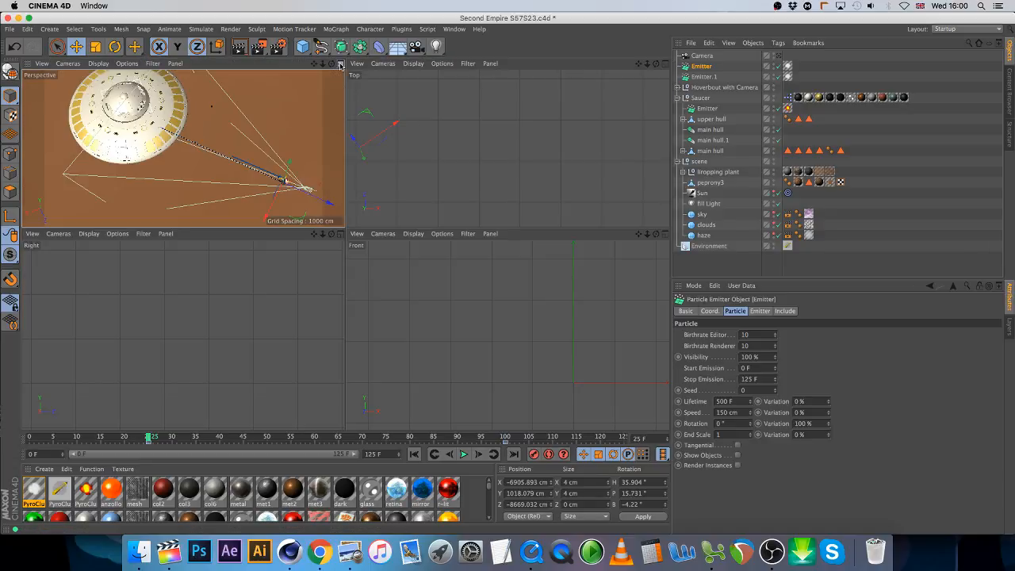
click(340, 63)
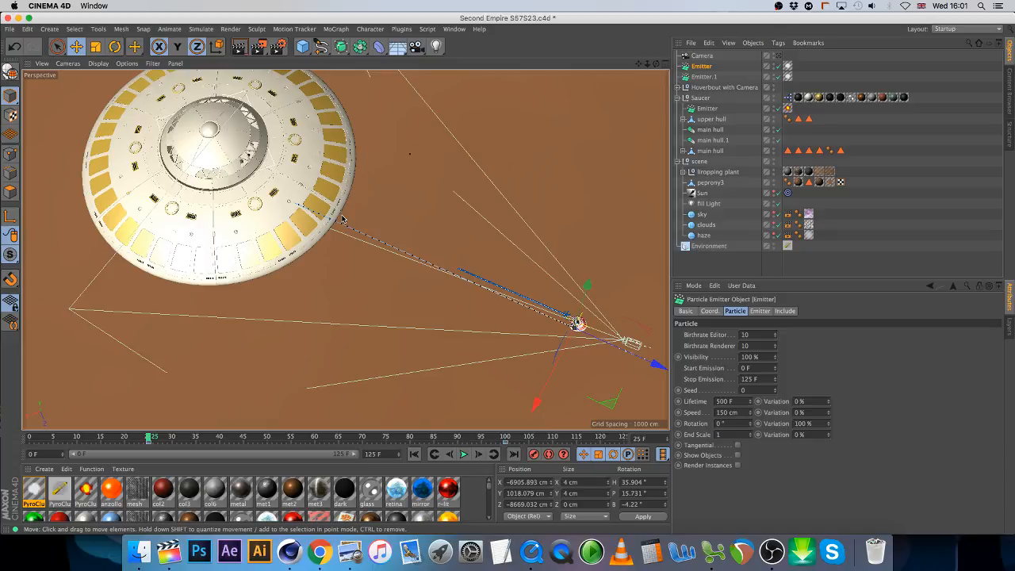
Step: At frame 100, move Emitter.1 to the saucer, about X -5970, Y 546, Z -10053 cm, and record a keyframe
click(697, 80)
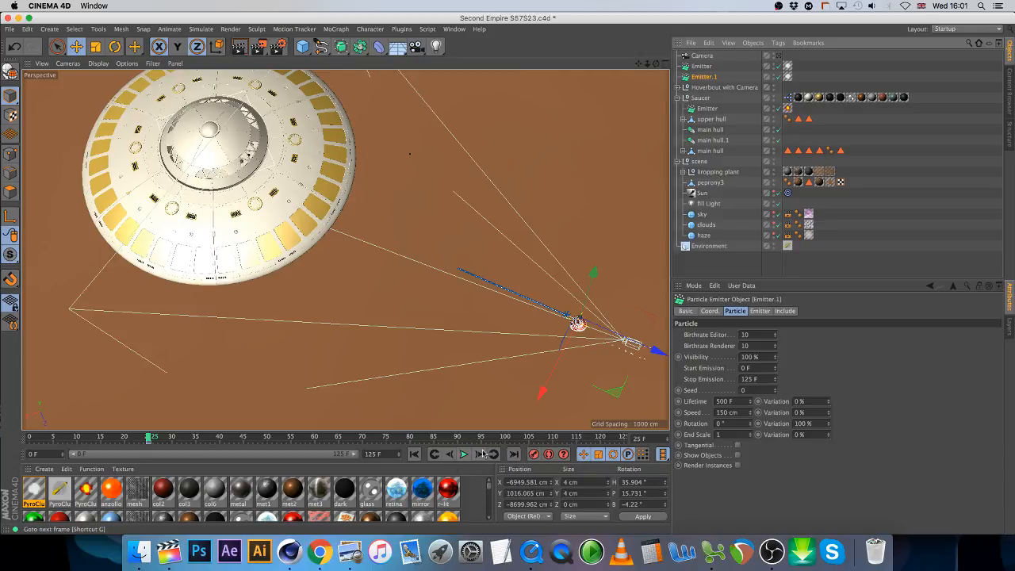
click(507, 437)
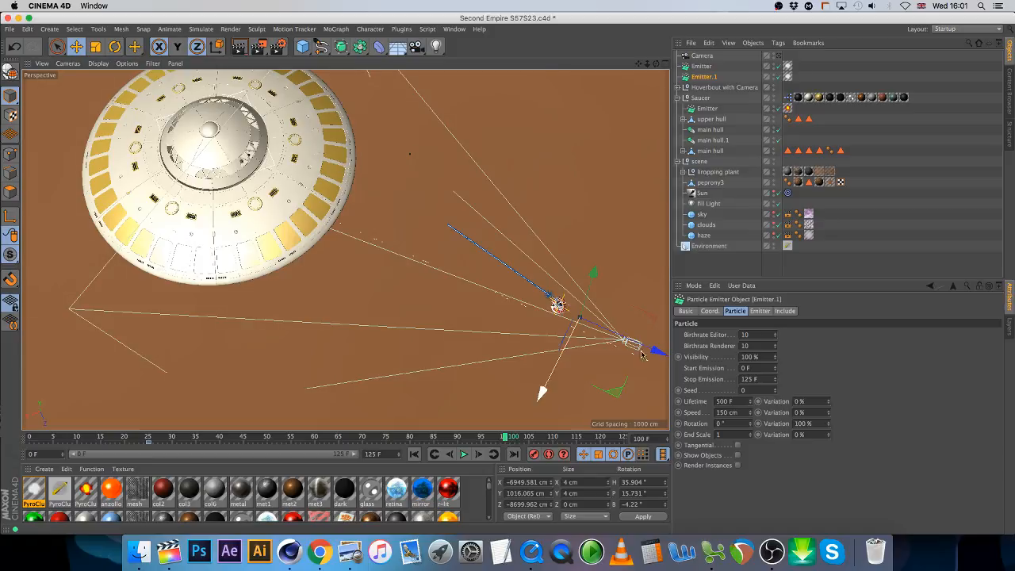
drag(655, 352, 334, 211)
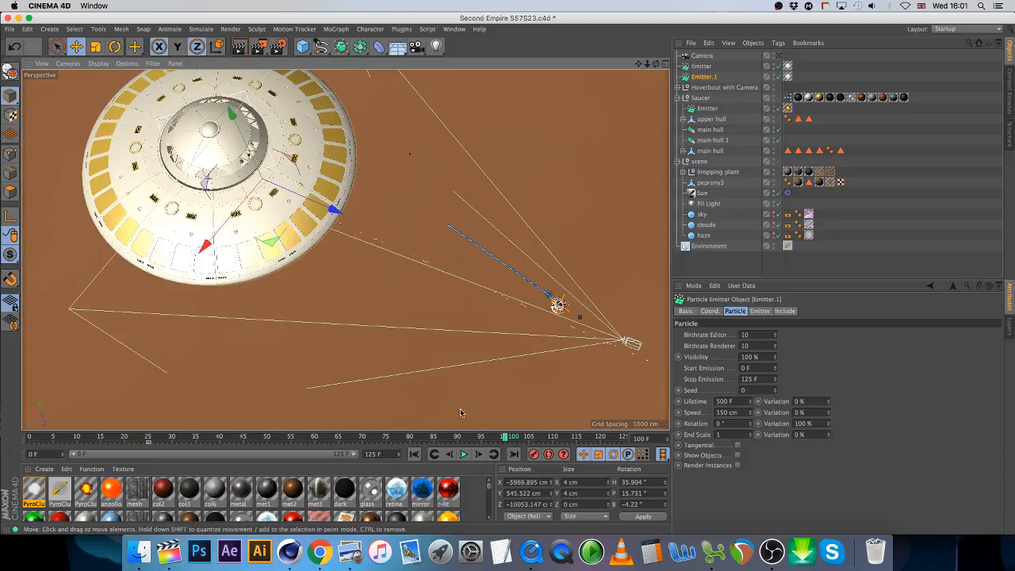
click(534, 454)
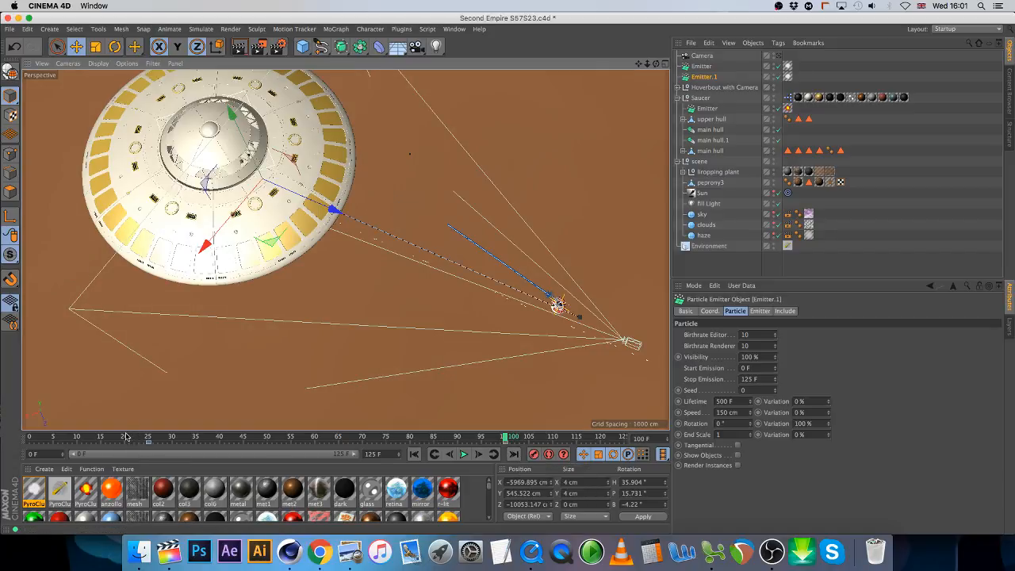
Step: Review Emitter.1's motion and shift its end keyframe at the saucer to frame 90
drag(125, 436, 346, 449)
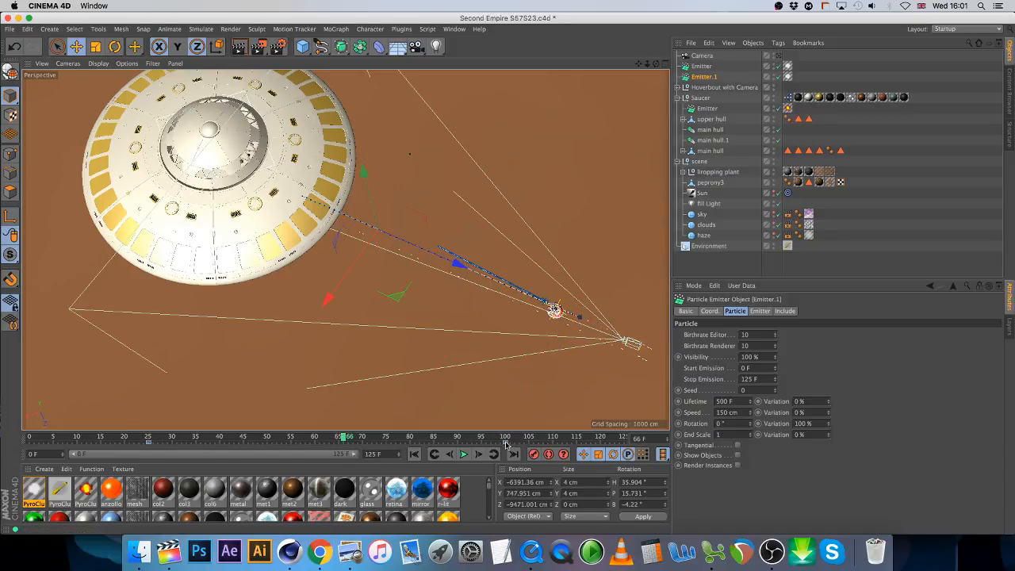
drag(505, 442, 458, 441)
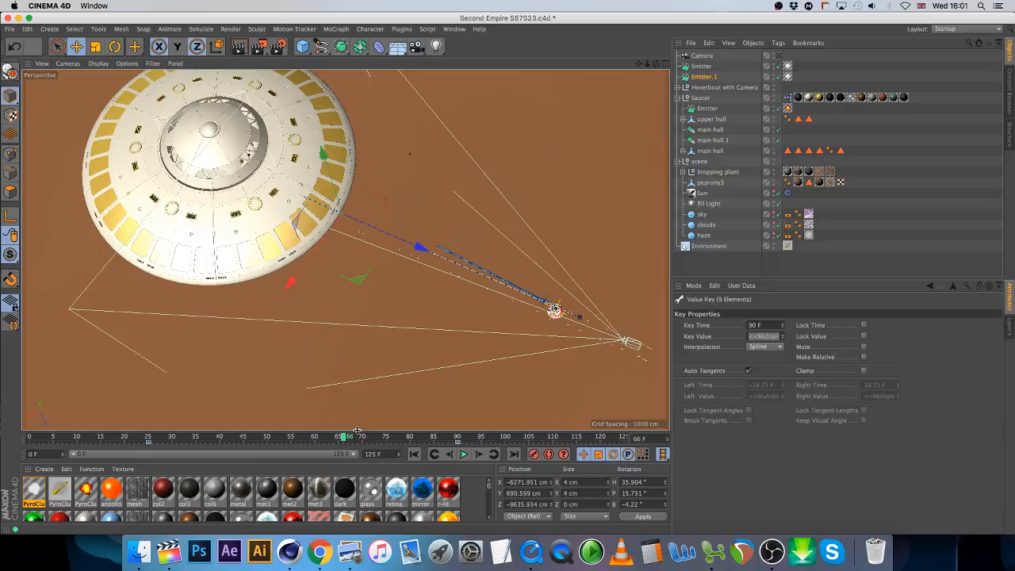
drag(342, 440, 508, 441)
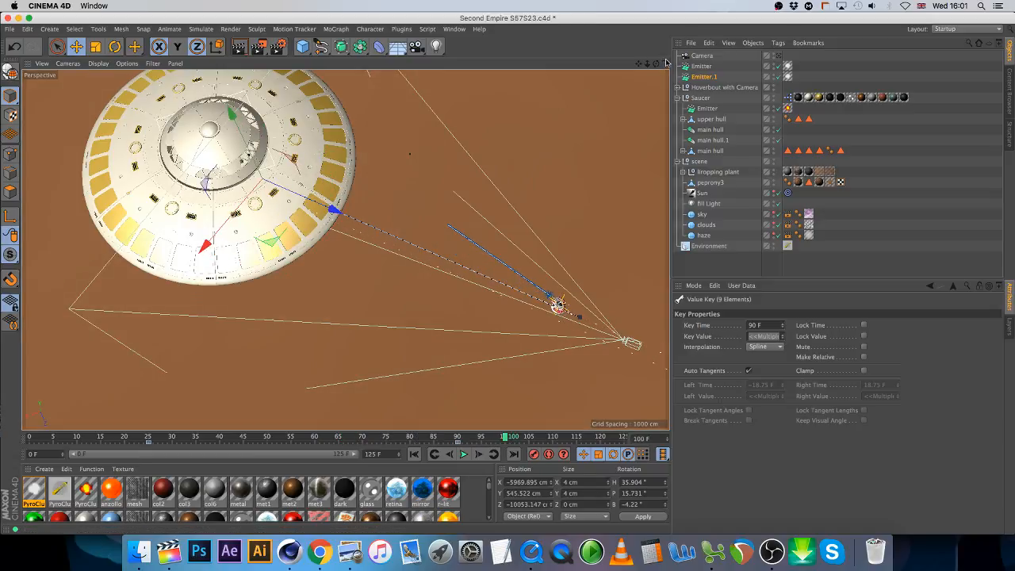
Step: Switch the perspective view to look through the new Camera at frame 100
middle_click(336, 73)
click(340, 64)
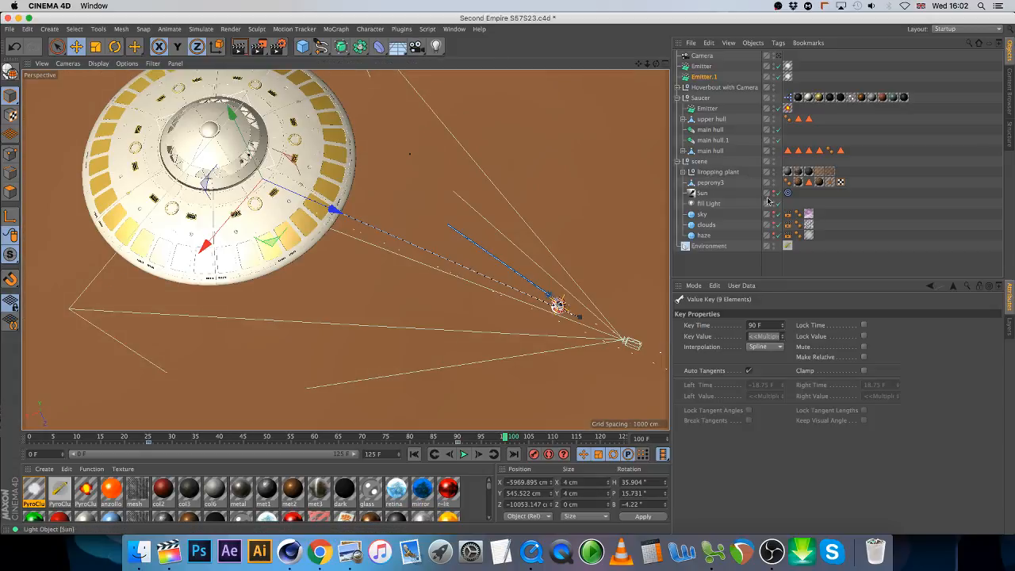
click(770, 59)
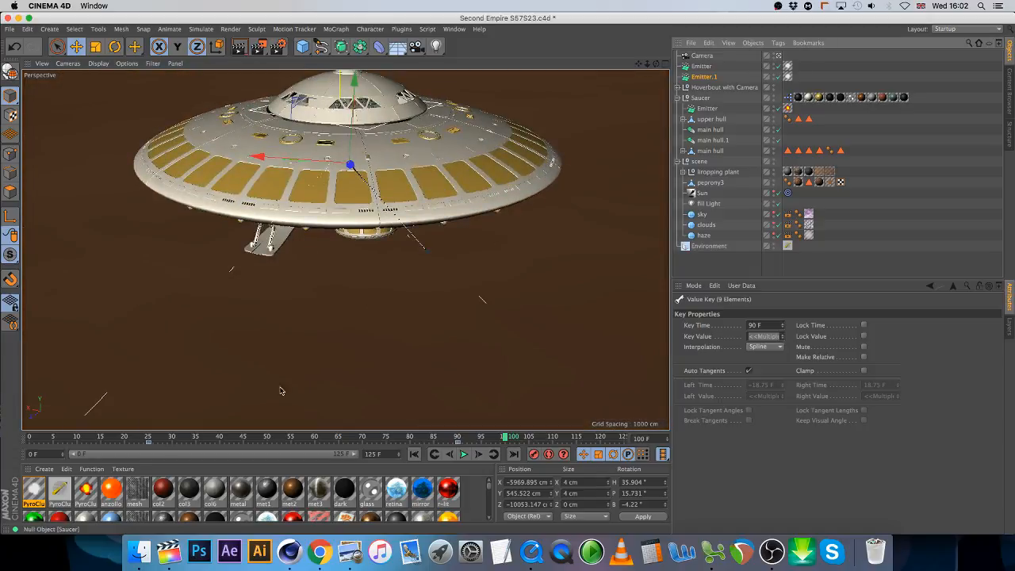
Step: Enable the shape preview of the white PyroCluster.1 material and show the emitters' particles at frame 14
click(45, 438)
drag(45, 440, 18, 472)
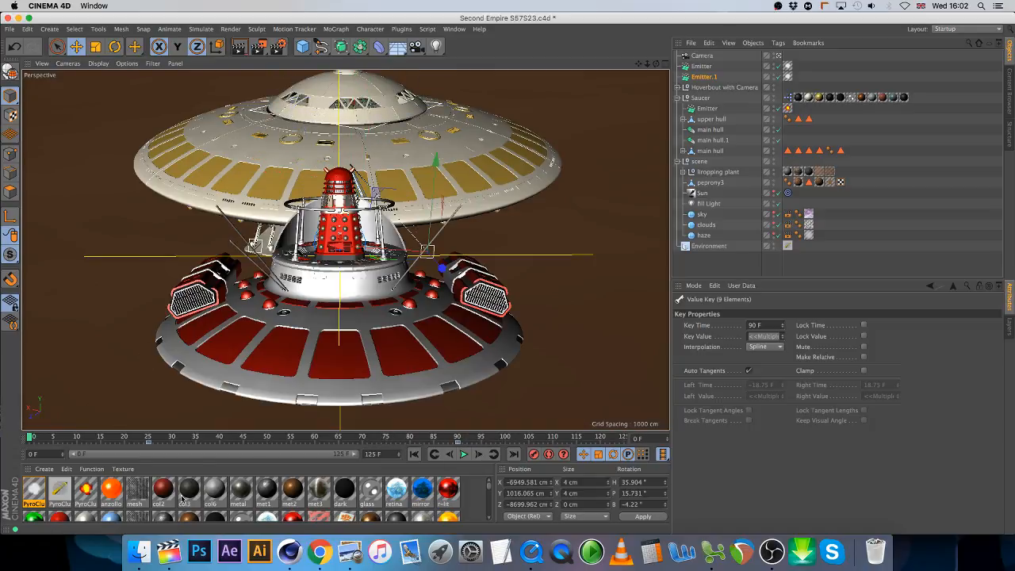
click(36, 492)
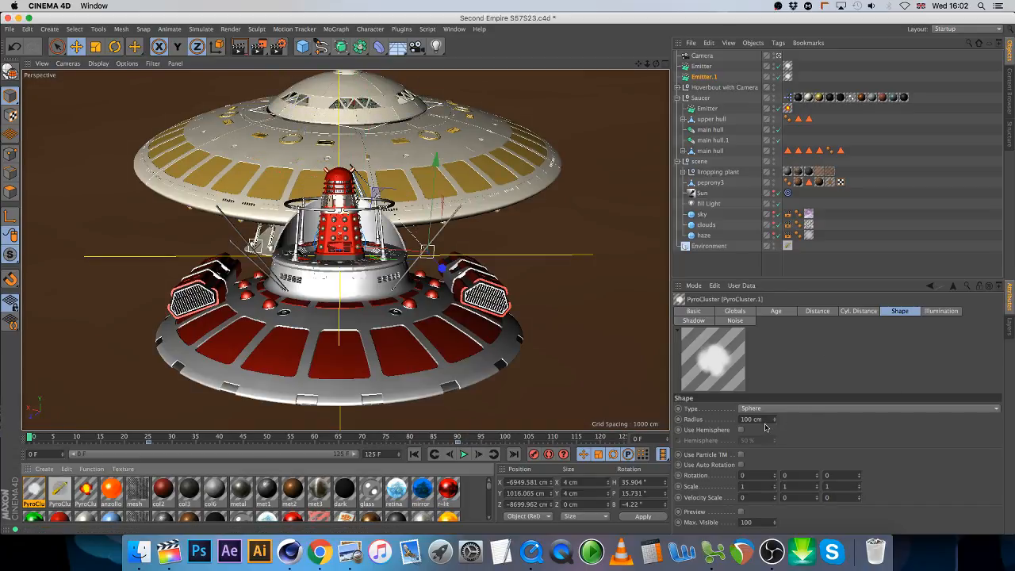
click(742, 512)
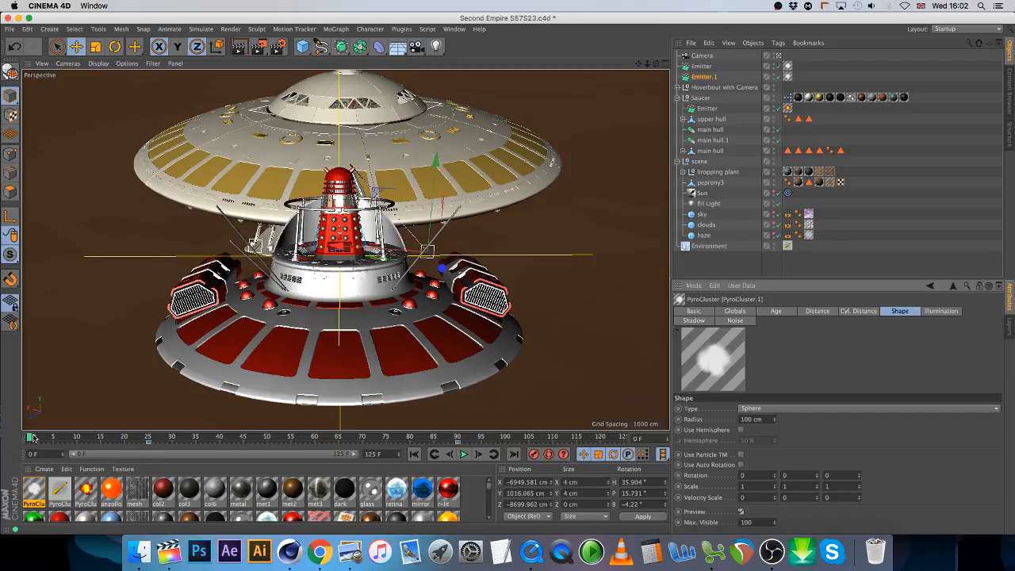
drag(32, 436, 97, 438)
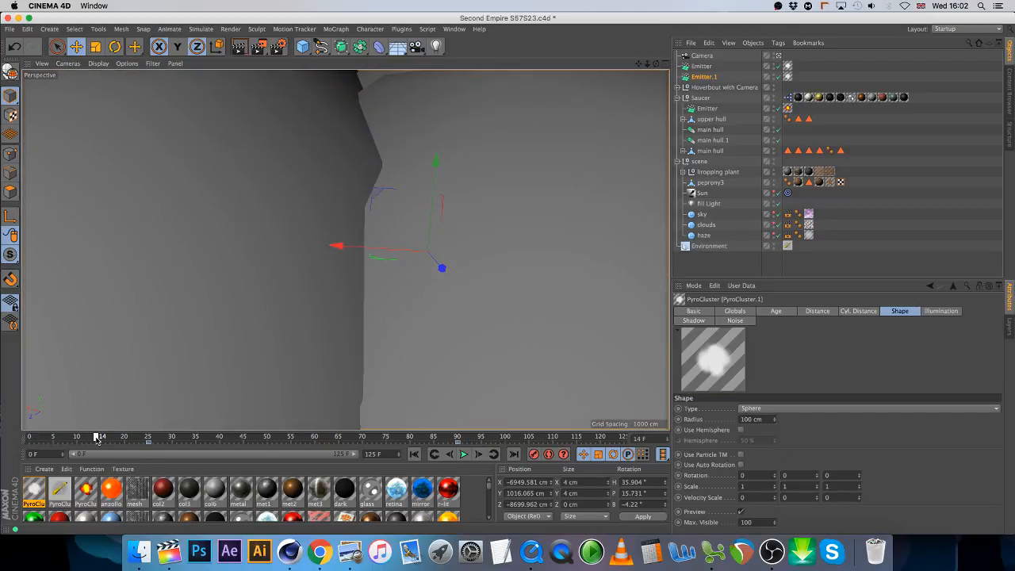
Step: Reduce the PyroCluster.1 shape radius to 20 cm and check the smoke trails up to frame 110
click(773, 422)
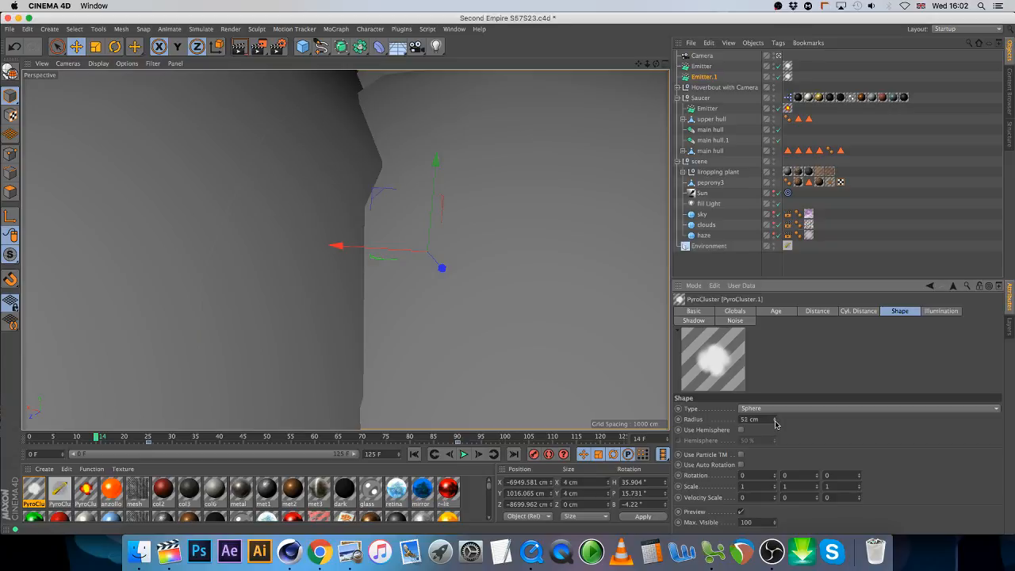
drag(775, 424, 771, 426)
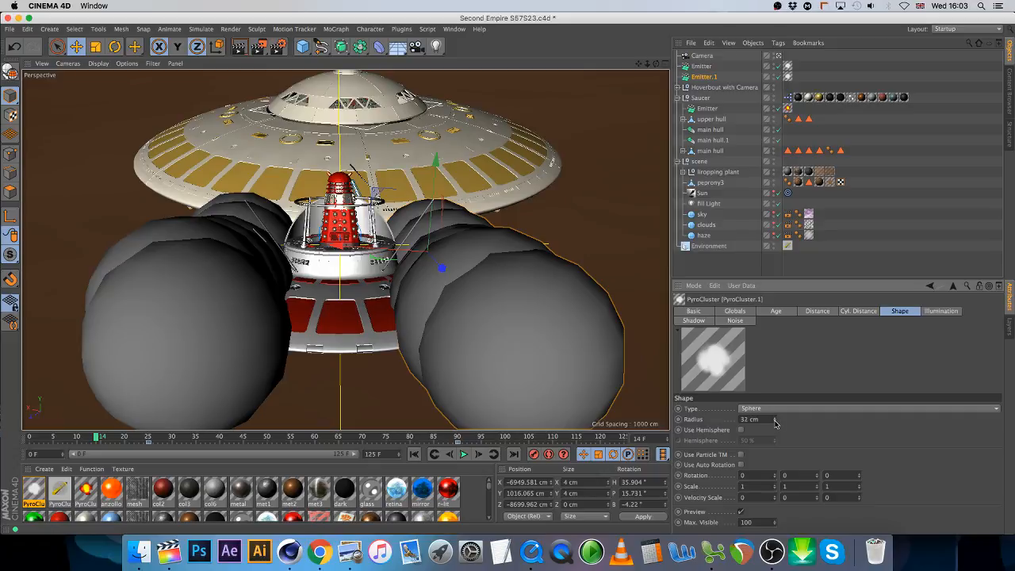
drag(775, 423, 773, 424)
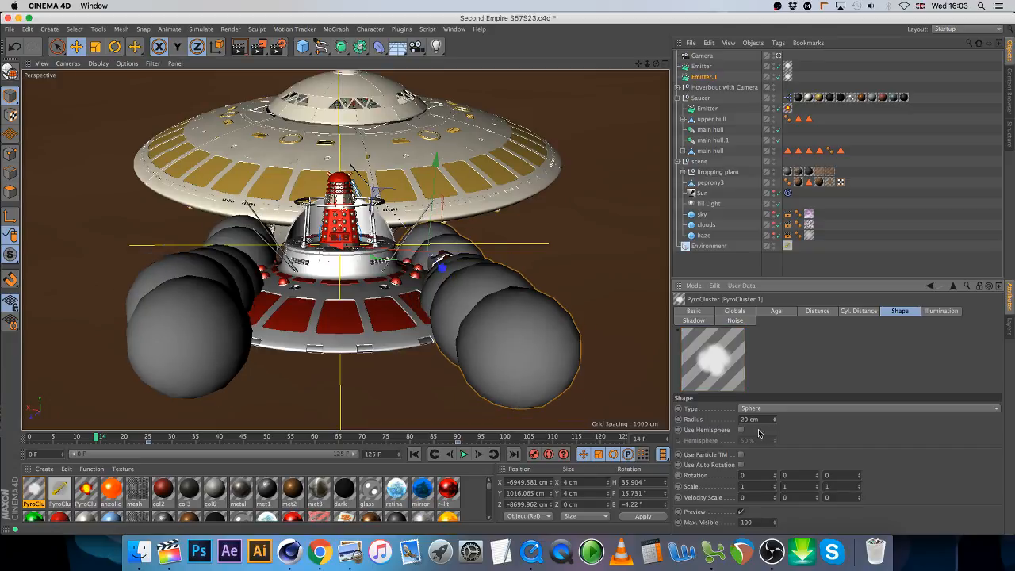
drag(126, 437, 555, 474)
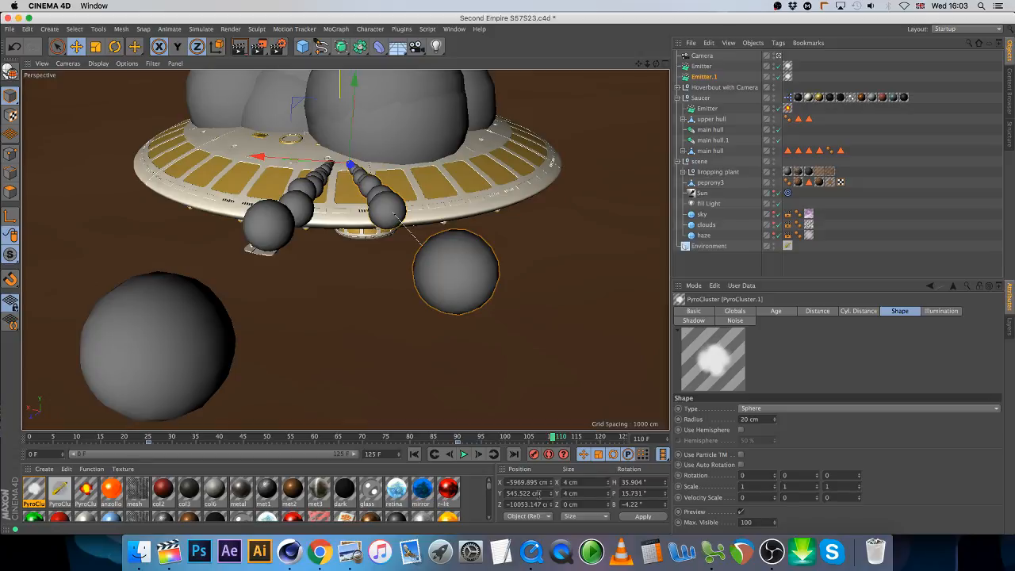
Step: At frame 100, raise the first Emitter on the saucer to about X -5839, Y 650, Z -10161 cm and record a keyframe
click(701, 66)
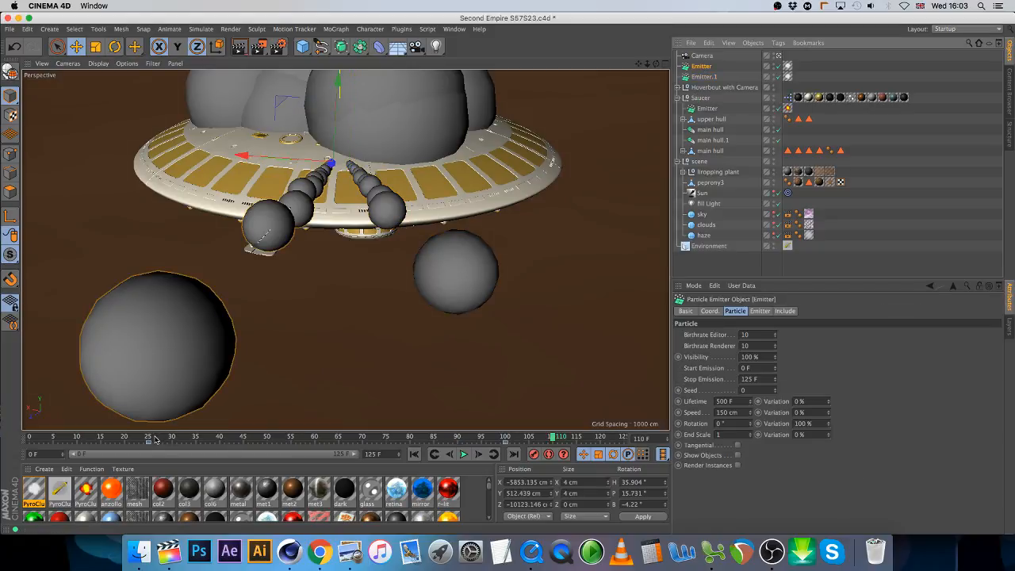
drag(154, 436, 506, 436)
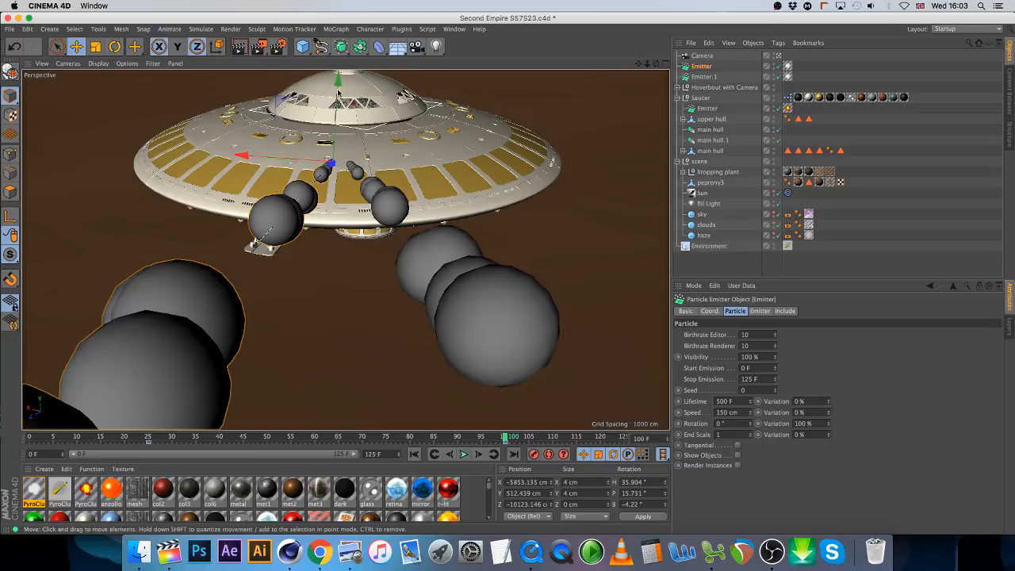
mouse_move(339, 94)
mouse_down()
mouse_move(340, 53)
mouse_move(339, 81)
mouse_up()
click(533, 454)
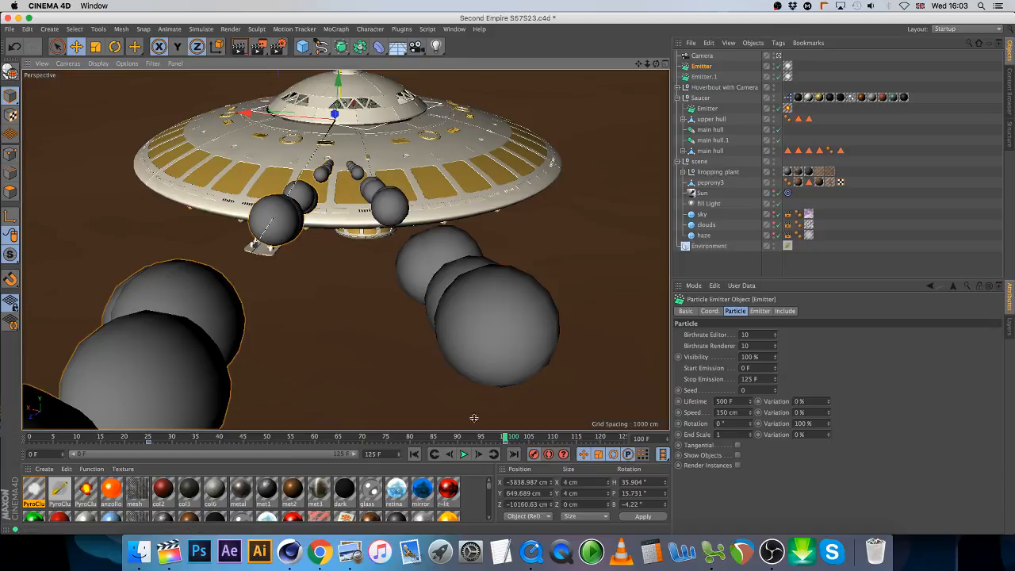
Step: At frame 90, raise Emitter.1 to about X -5956, Y 680, Z -10090 cm, record a keyframe and review the motion to frame 118
click(704, 77)
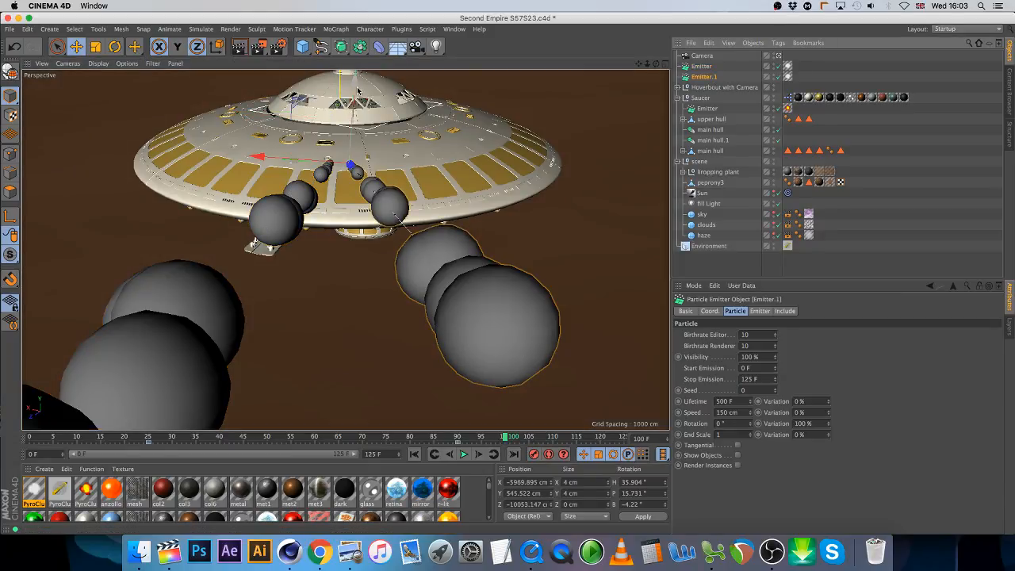
drag(356, 89, 357, 43)
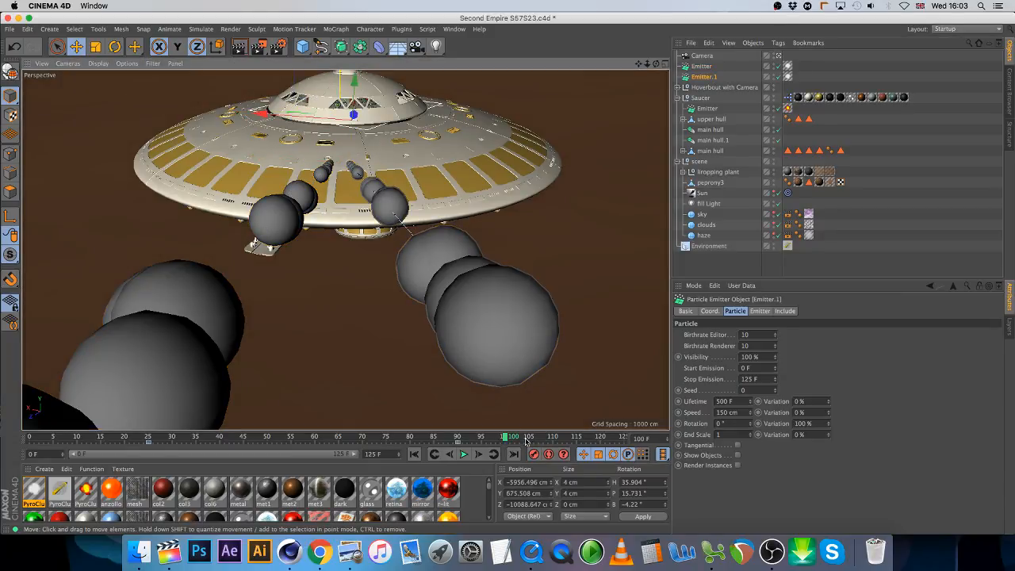
click(458, 437)
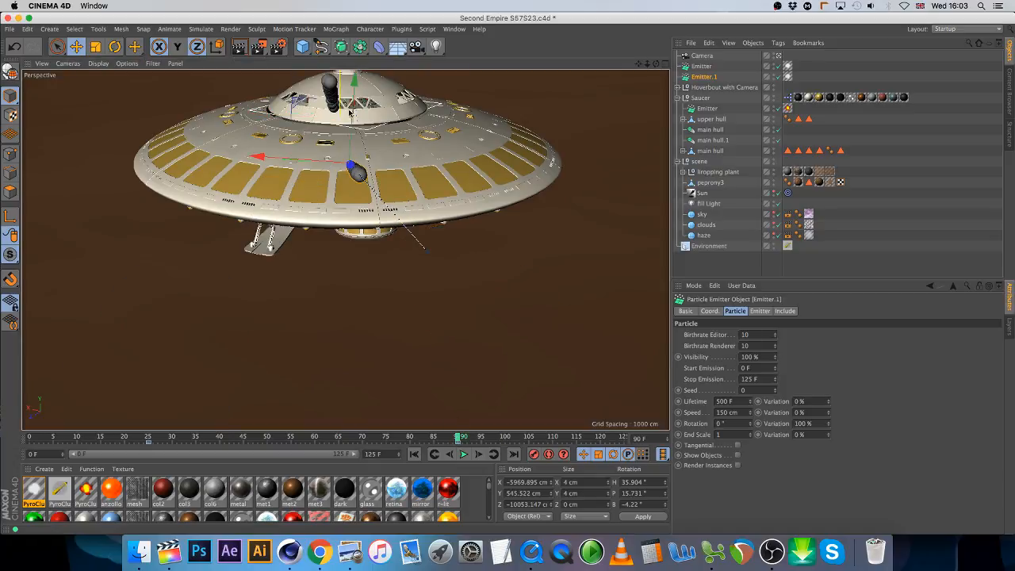
drag(354, 88, 357, 36)
click(535, 454)
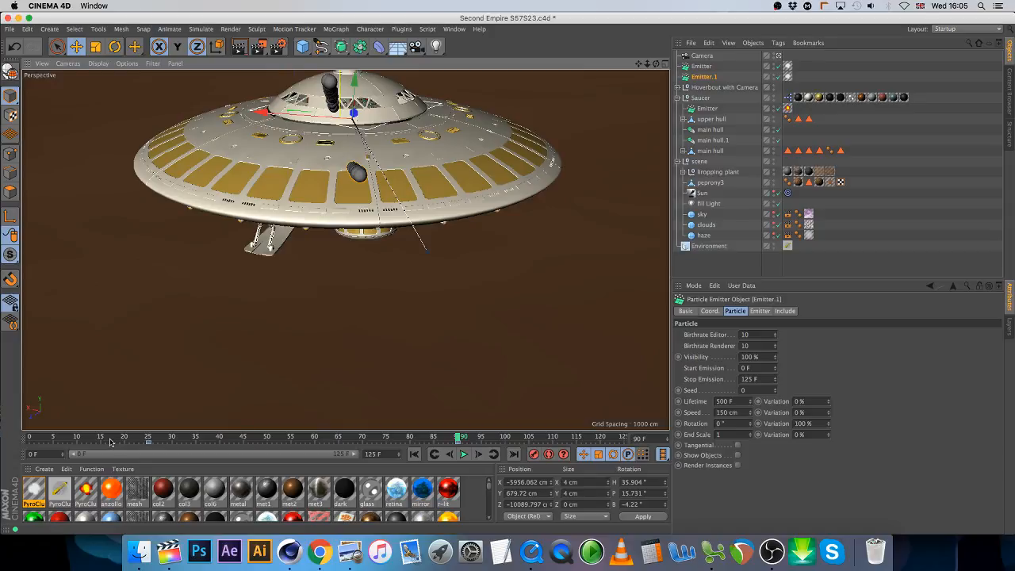
click(147, 437)
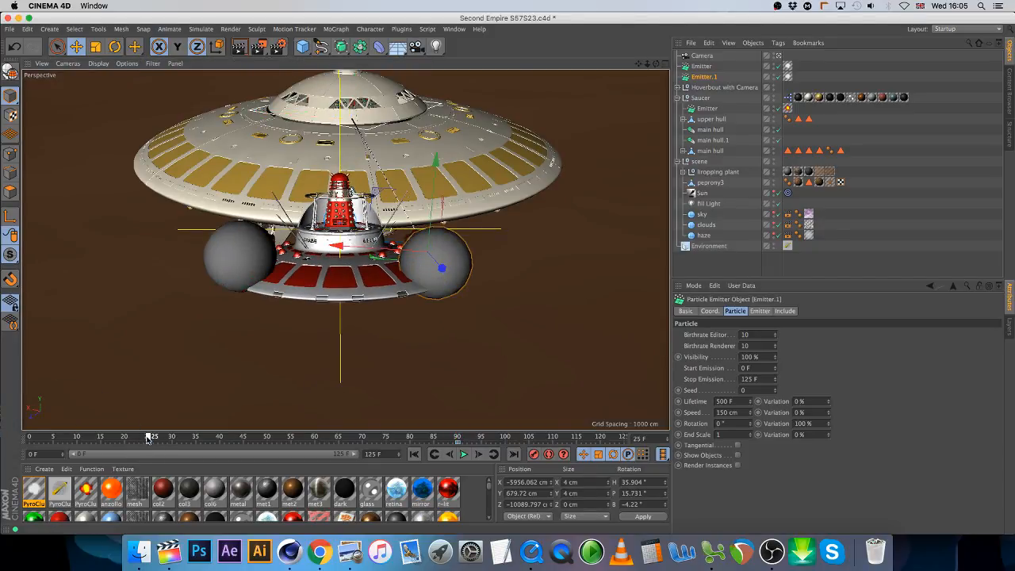
drag(147, 438, 593, 437)
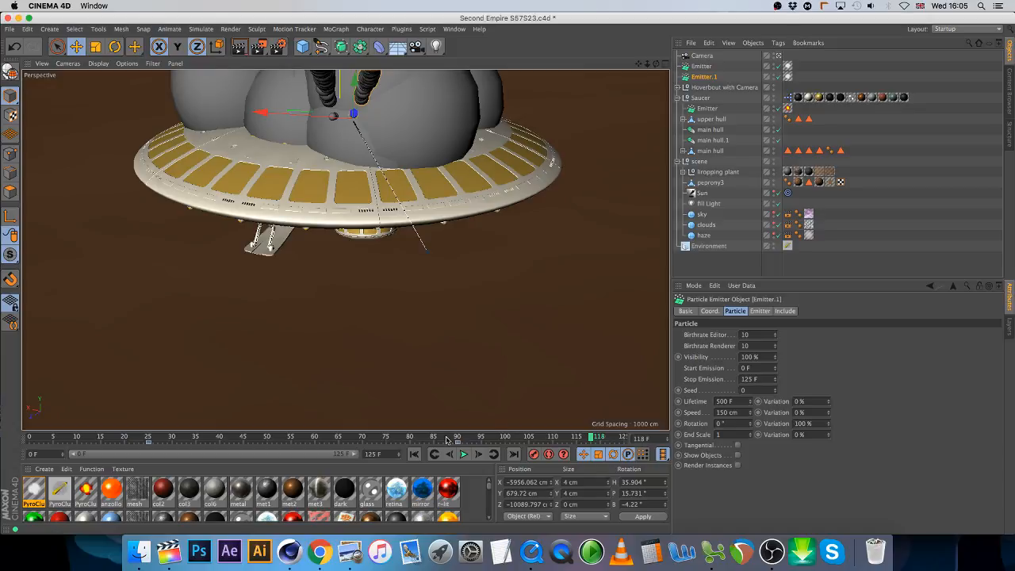
Step: At frame 100, set the first Emitter's editor and renderer visibility to On and keyframe both properties
click(699, 67)
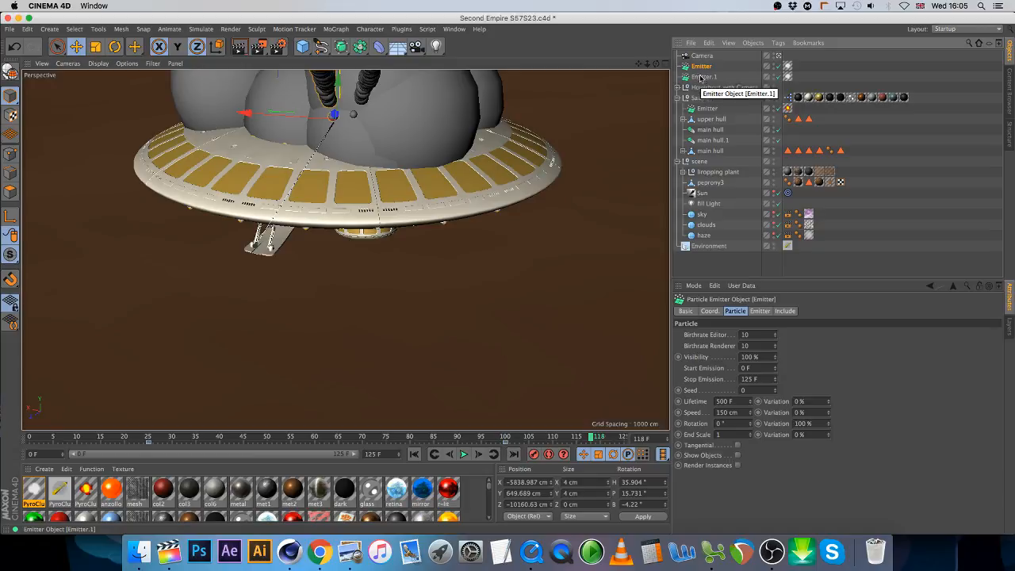
ctrl+click(704, 76)
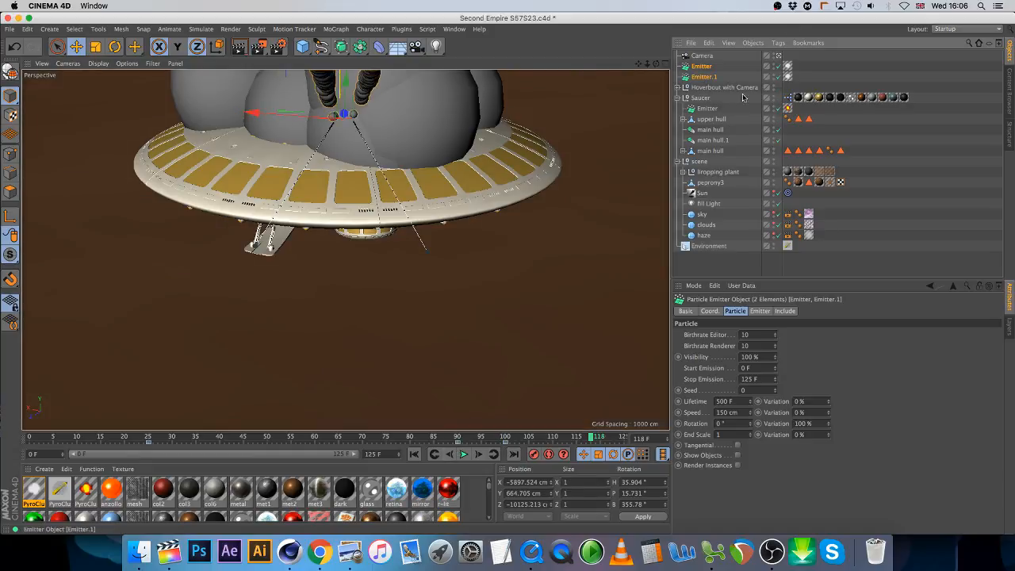
click(699, 66)
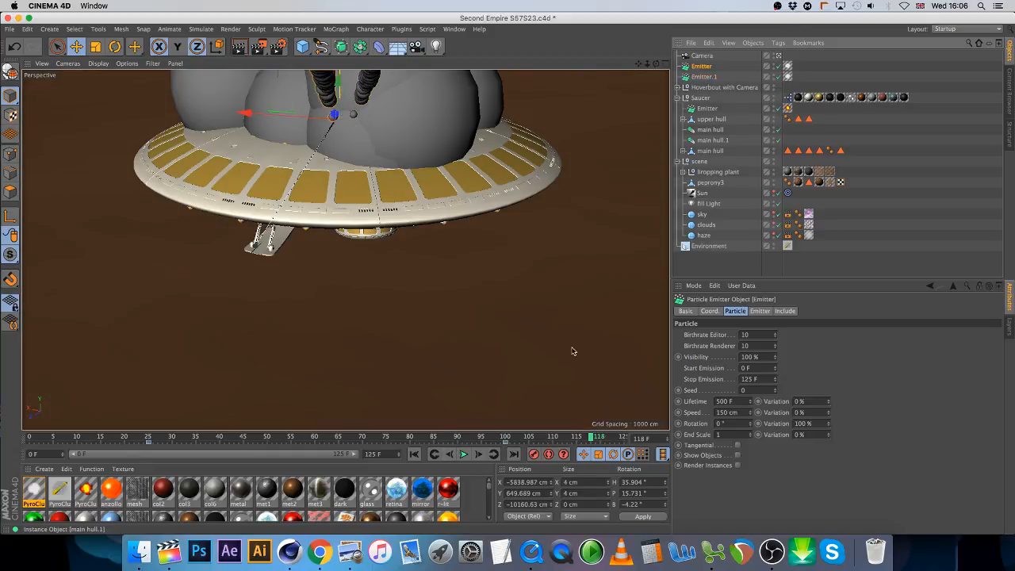
click(506, 438)
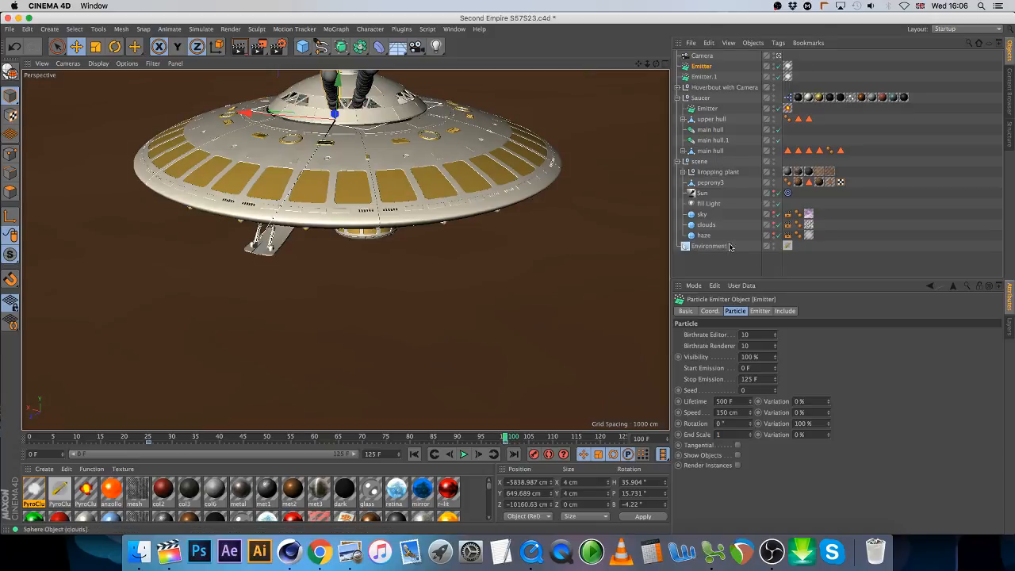
click(683, 311)
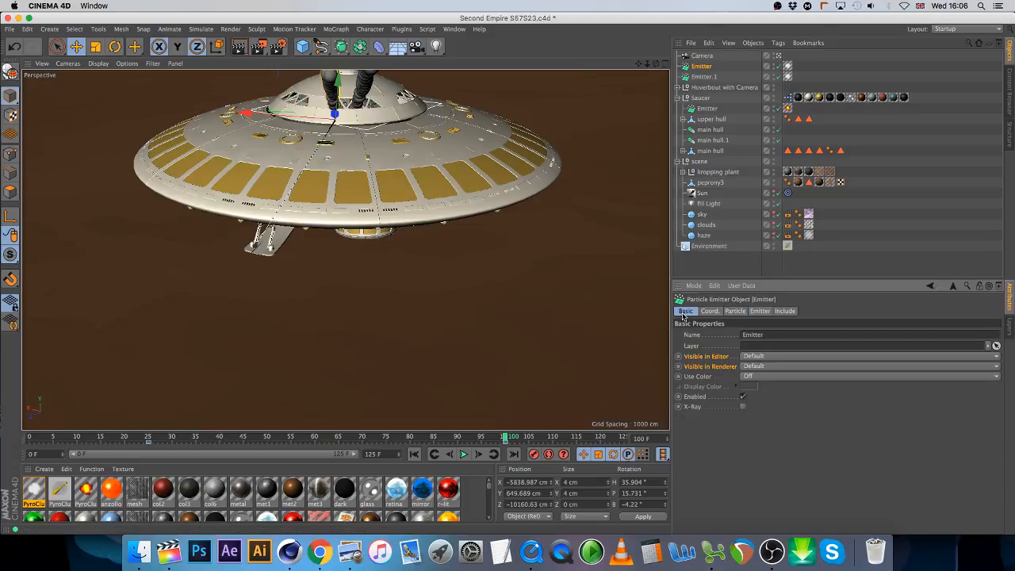
click(756, 366)
click(748, 377)
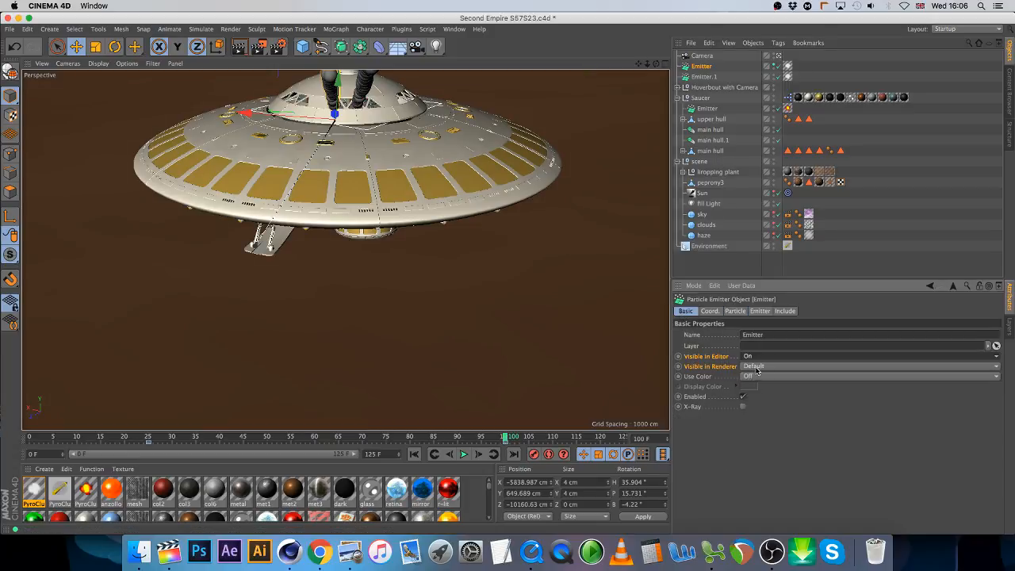
click(753, 355)
click(748, 367)
click(678, 356)
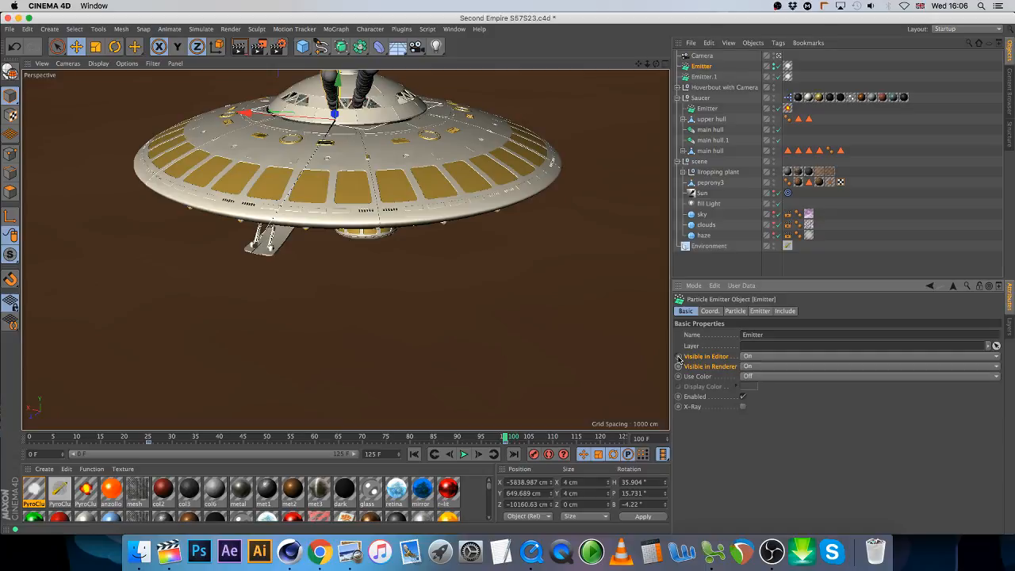
click(677, 366)
Step: At frame 101, switch the first Emitter's editor and renderer visibility to Off with keyframes
click(477, 454)
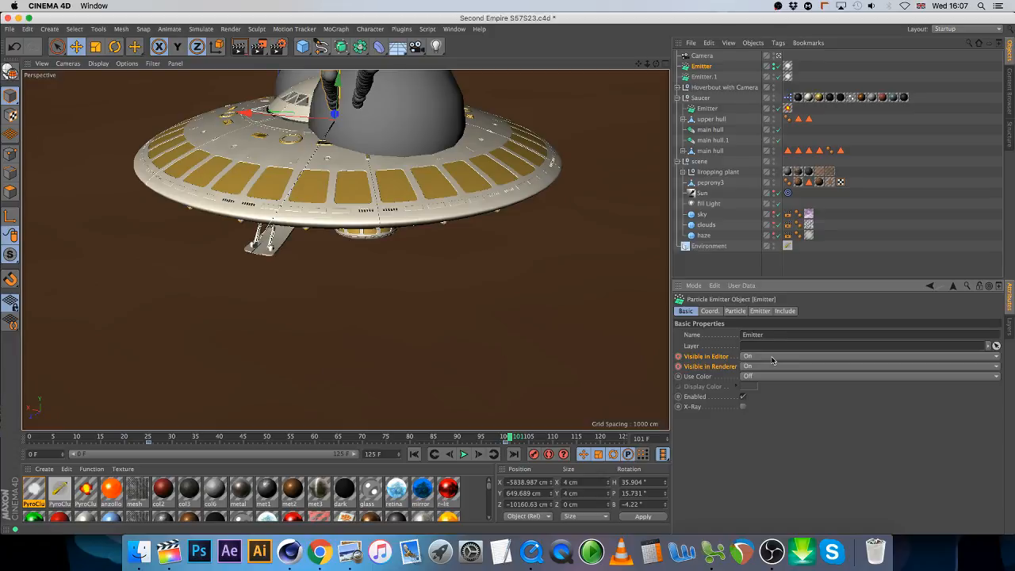
click(771, 356)
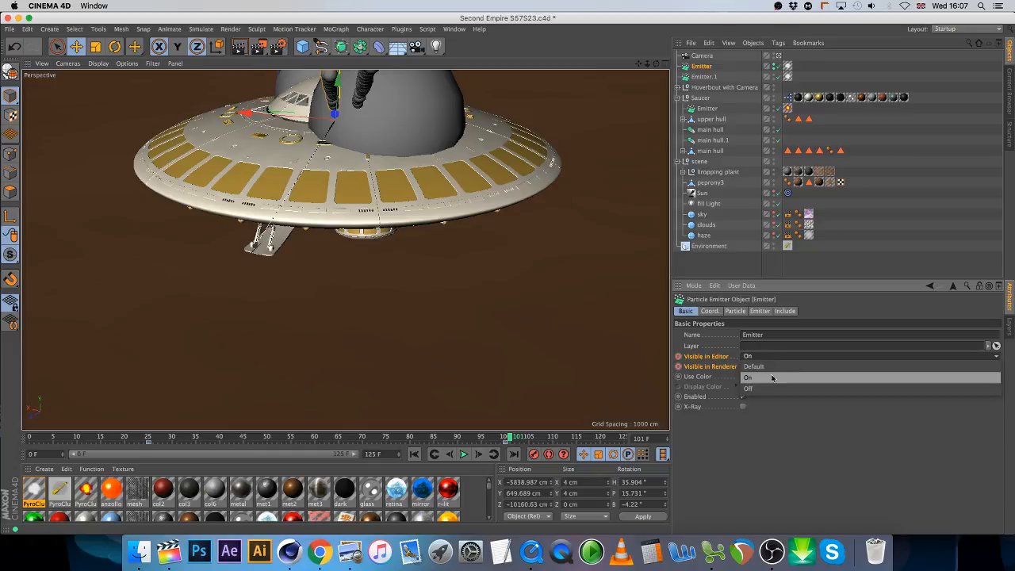
click(757, 389)
click(756, 367)
click(757, 399)
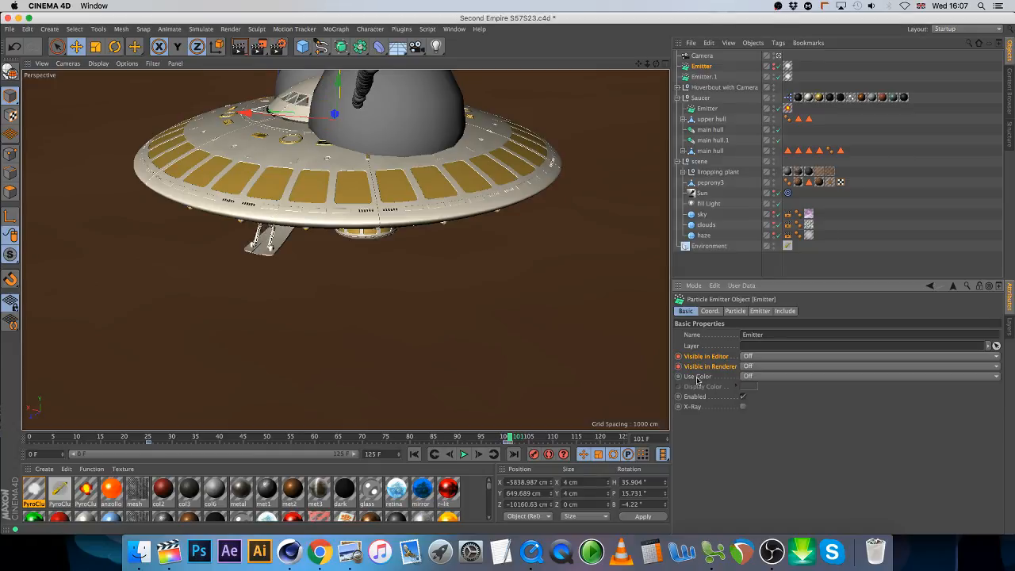
Step: At frame 90, set Emitter.1's editor and renderer visibility to On and keyframe both properties
click(704, 77)
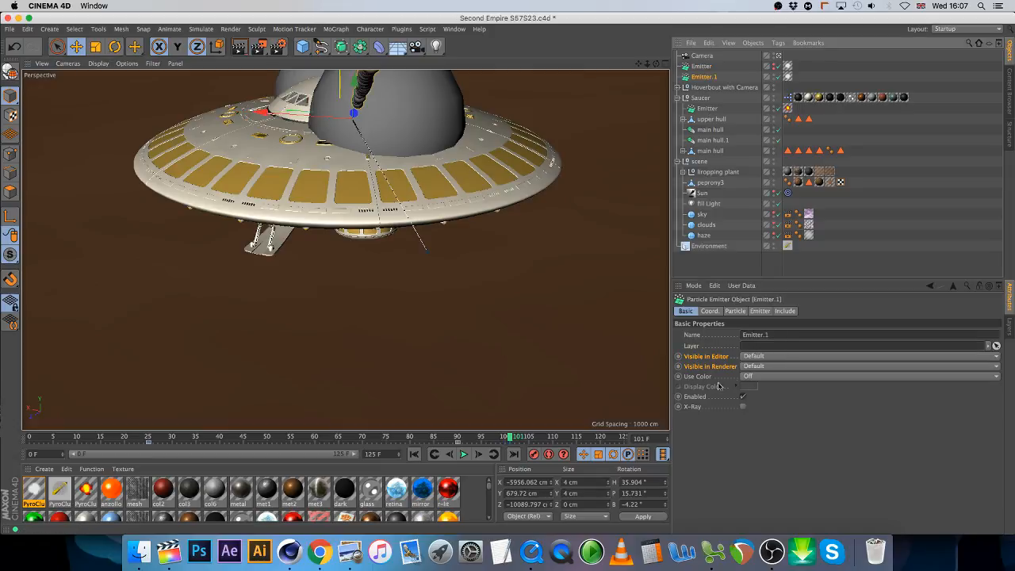
drag(509, 436, 460, 437)
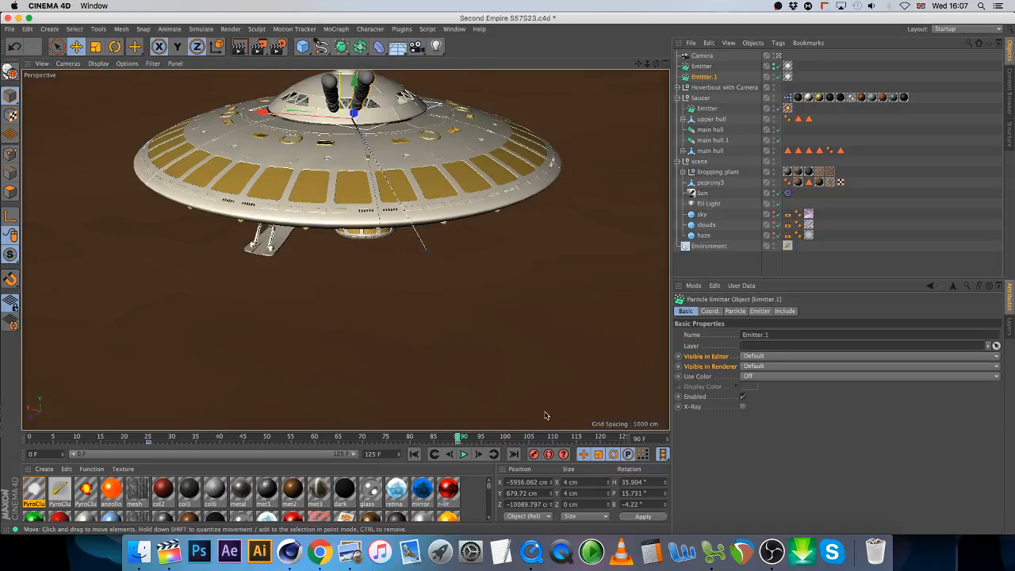
click(757, 355)
click(749, 387)
click(749, 357)
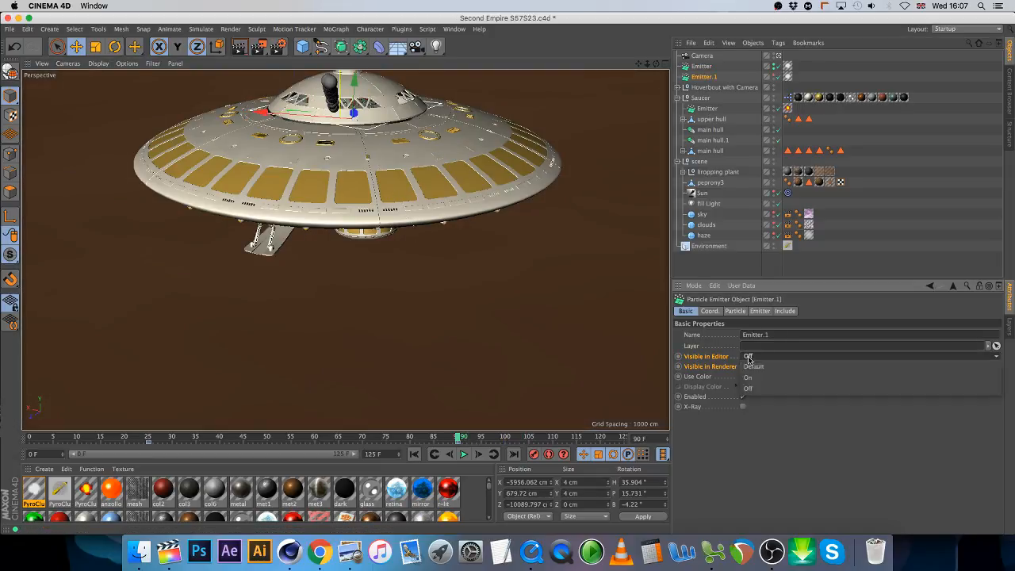
click(747, 377)
click(749, 366)
click(749, 376)
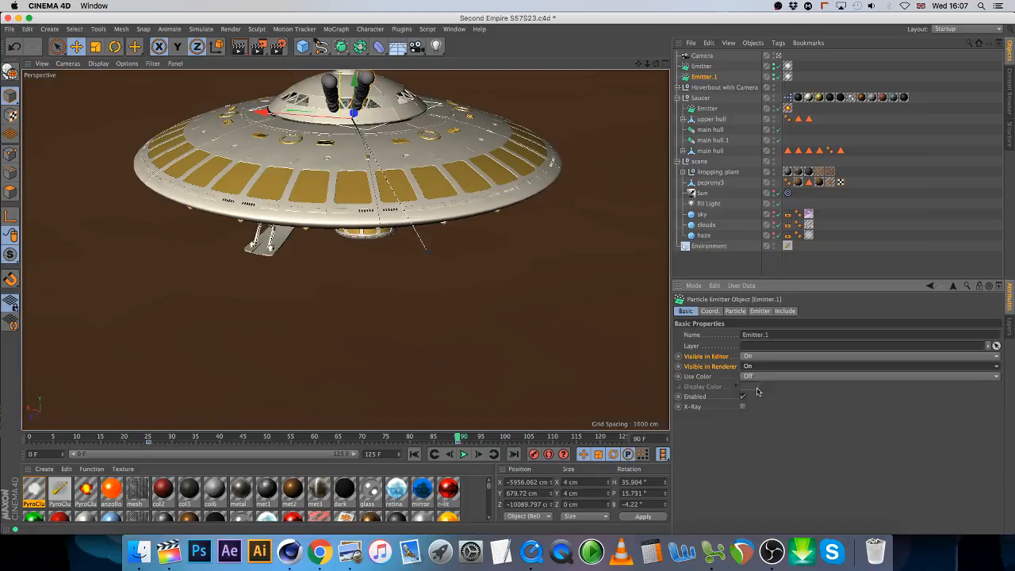
ctrl+click(678, 356)
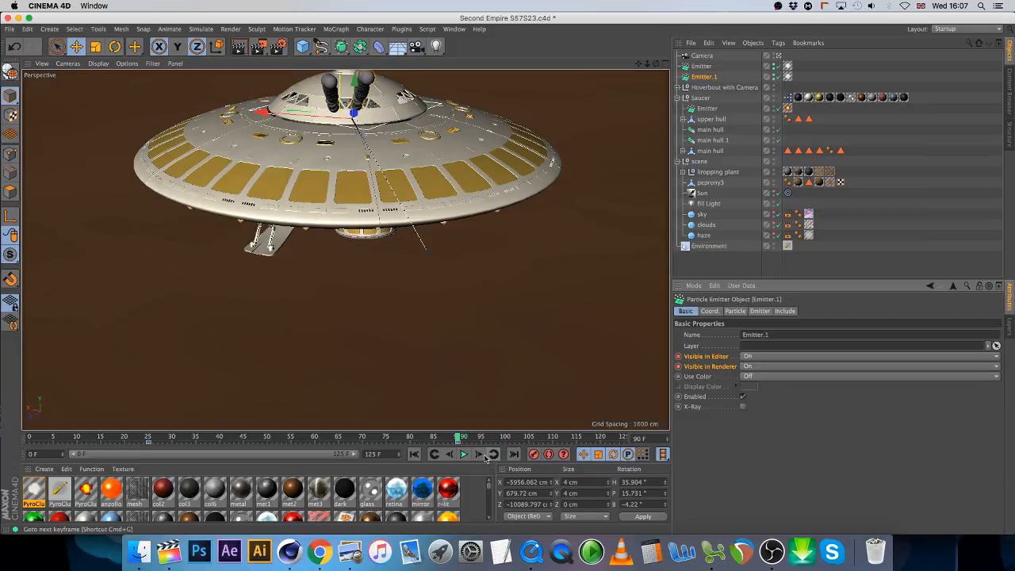
Step: At frame 91, switch Emitter.1's editor and renderer visibility to Off, keyframe both properties and deselect the emitter
click(486, 458)
click(749, 356)
click(750, 388)
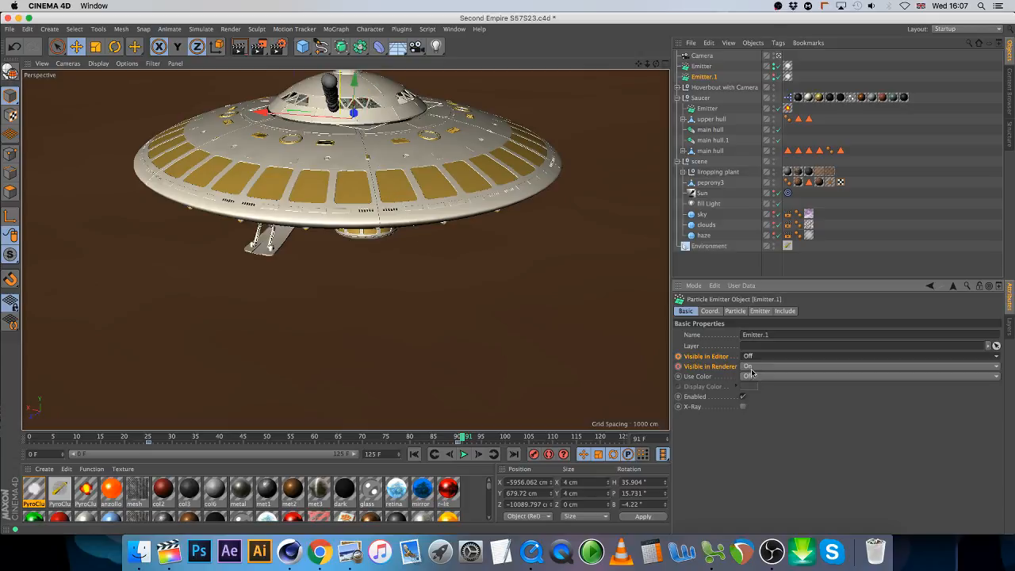
click(750, 367)
click(761, 399)
ctrl+click(678, 366)
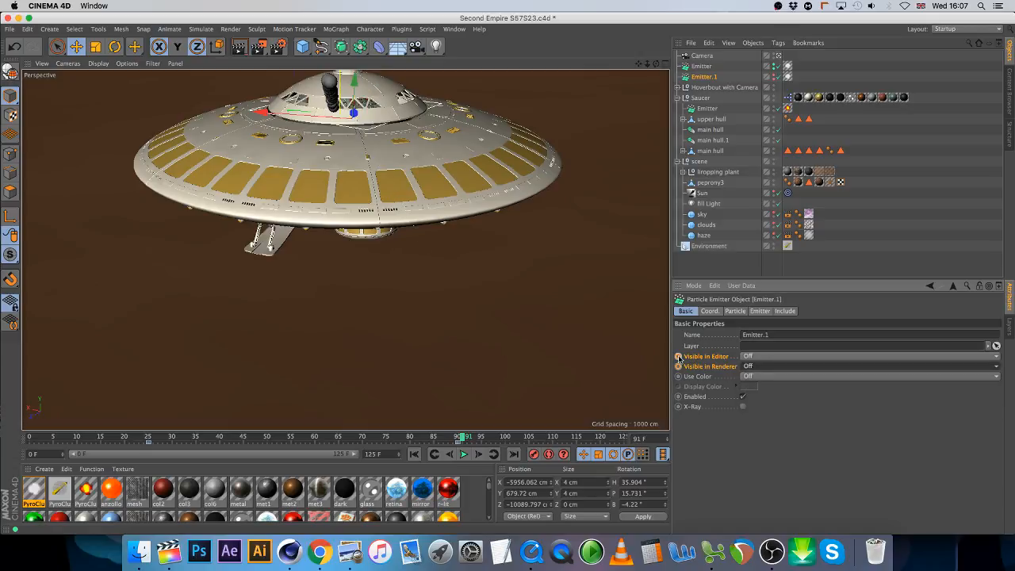
click(945, 173)
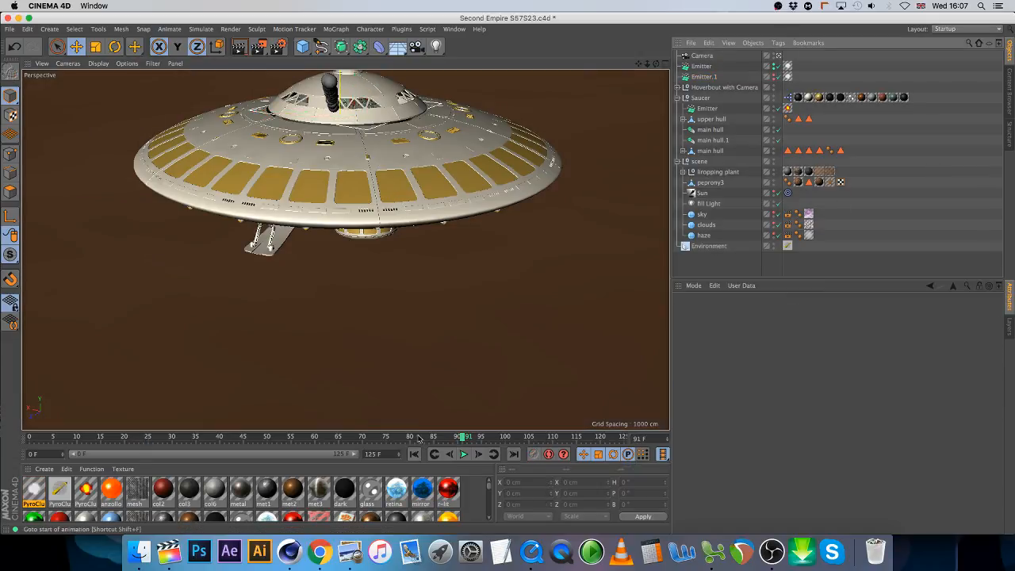
Step: Check the rockets around frame 97 and open the particle settings of the Emitter inside the Saucer group
drag(379, 437, 491, 436)
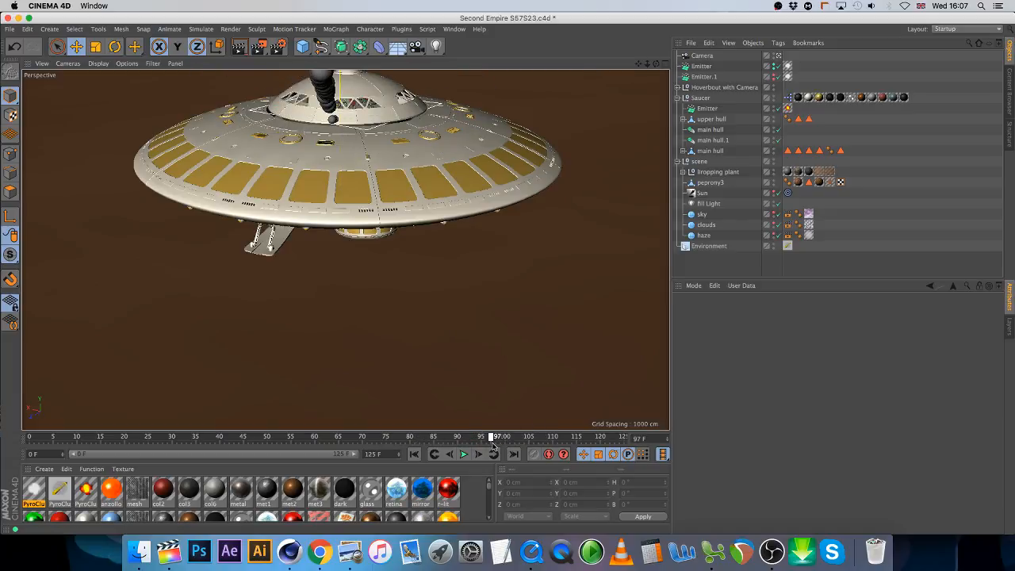
click(703, 67)
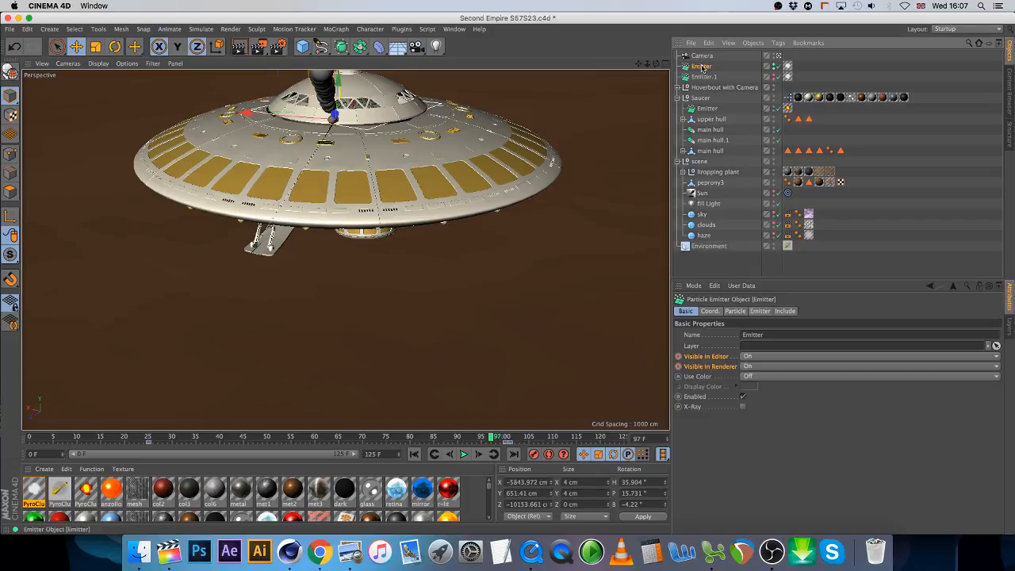
click(706, 108)
click(762, 310)
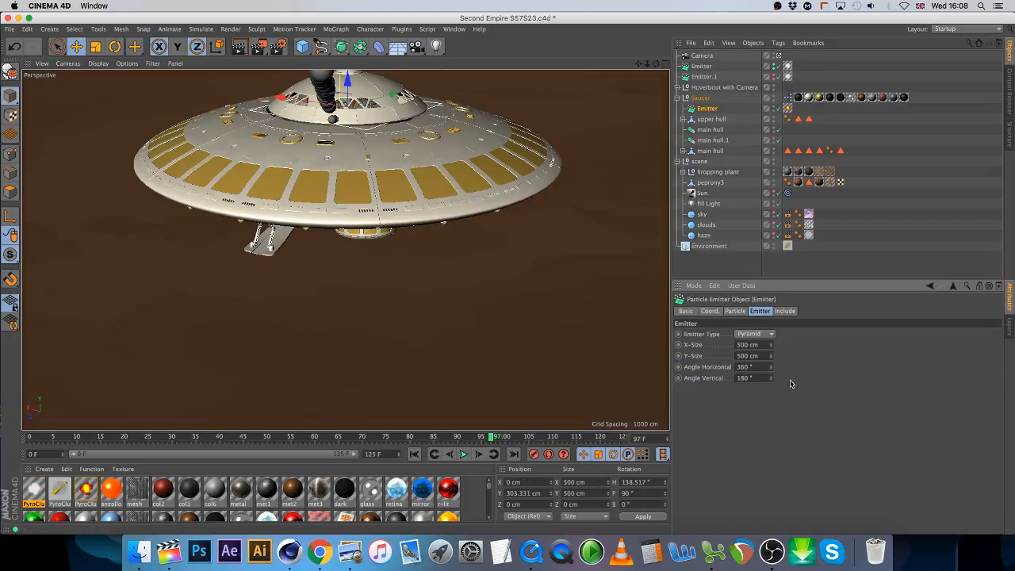
click(736, 312)
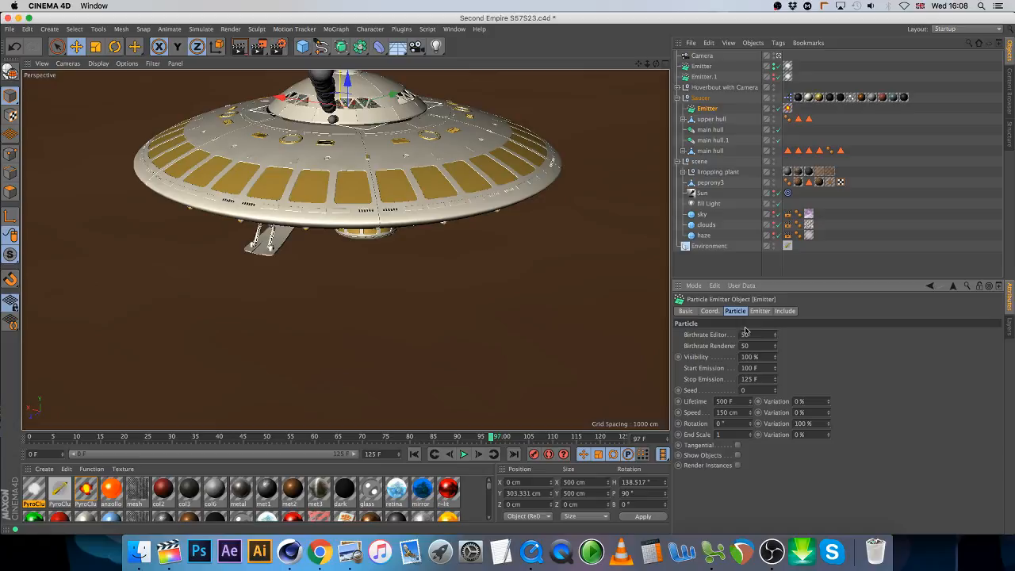
Step: Set the Saucer Emitter's start emission to 95 F and check the explosion around frame 98
click(759, 368)
text(95)
key(Return)
click(493, 437)
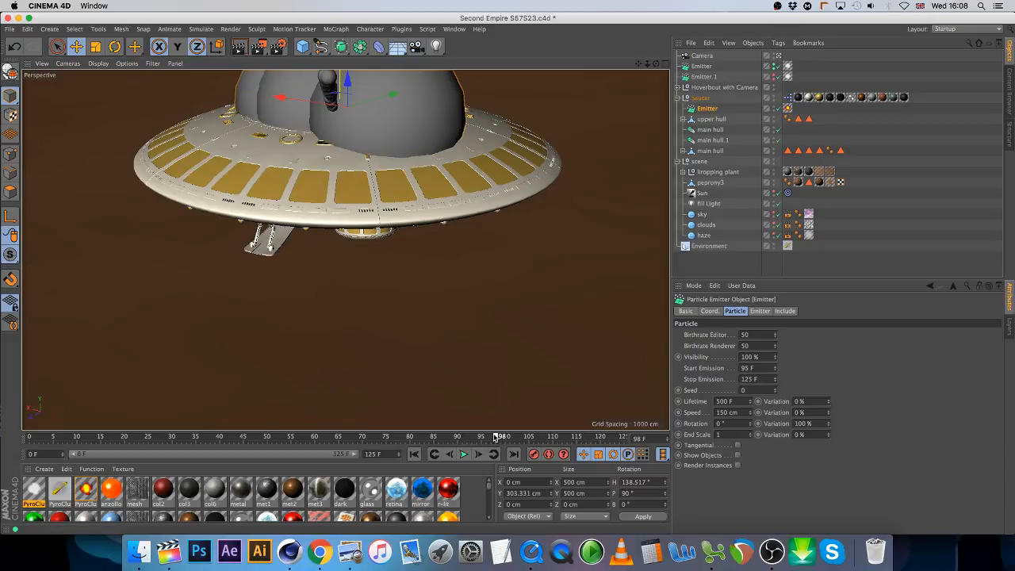
Step: Set the Saucer Emitter's start emission to 90 F and scrub the animation to check the timing
click(758, 368)
text(90)
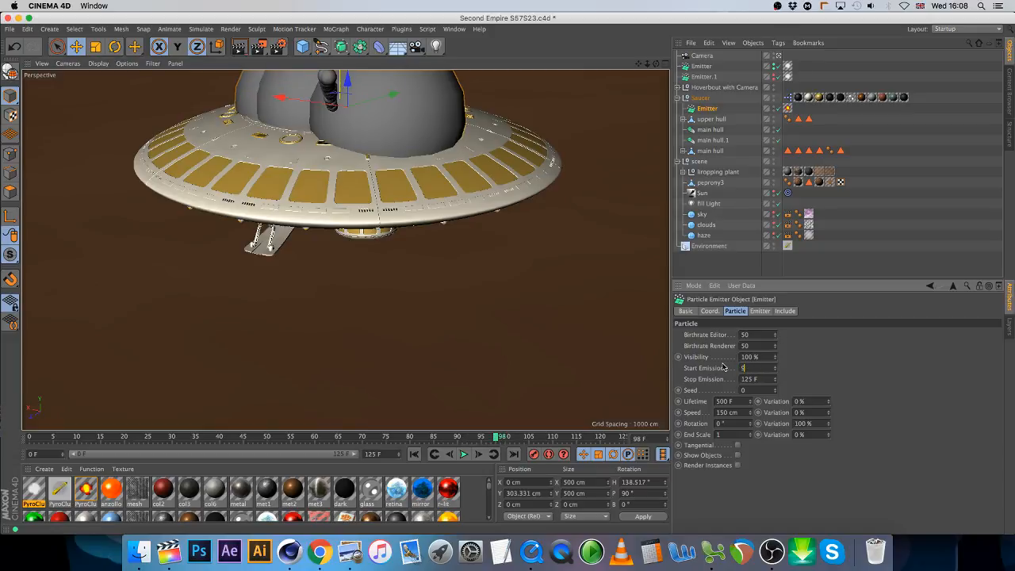
key(Return)
drag(433, 437, 505, 438)
mouse_move(384, 438)
mouse_down()
mouse_move(537, 438)
mouse_move(233, 428)
mouse_move(185, 435)
mouse_move(391, 438)
mouse_up()
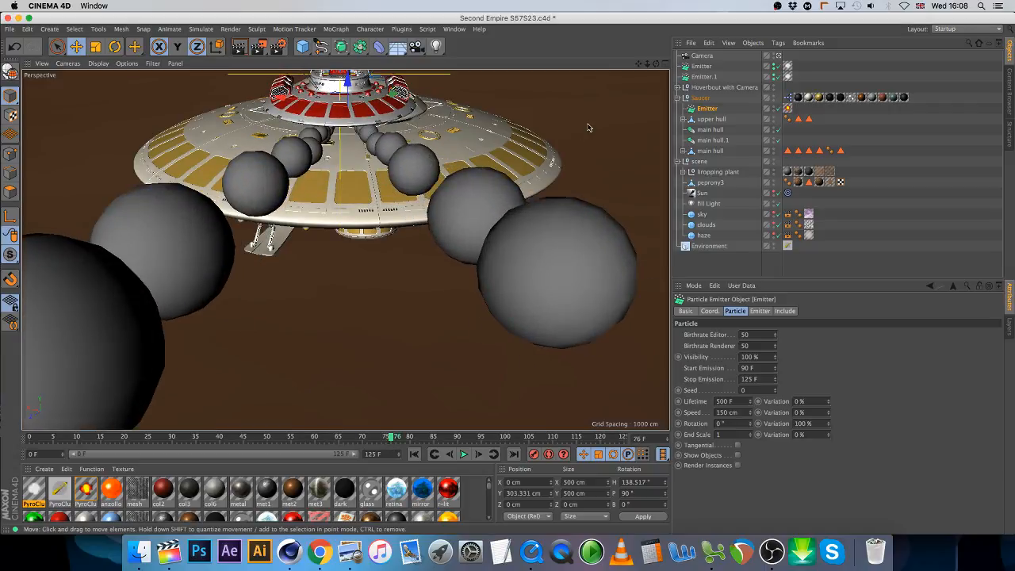
Step: Check the rocket impact in the Right view, set the Saucer Emitter's start emission to 80 F and preview the perspective view at frame 125
click(664, 64)
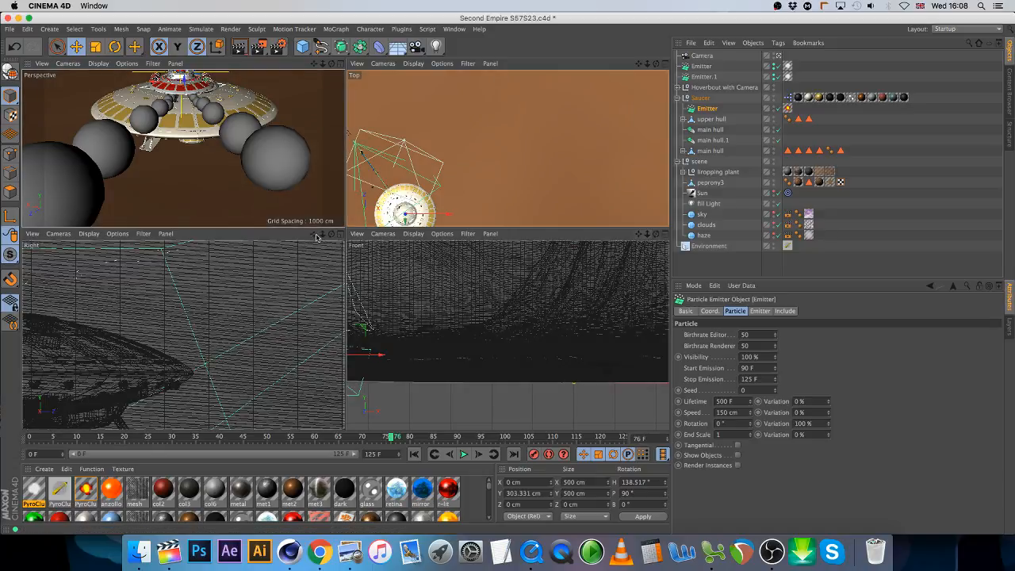
drag(314, 234, 515, 264)
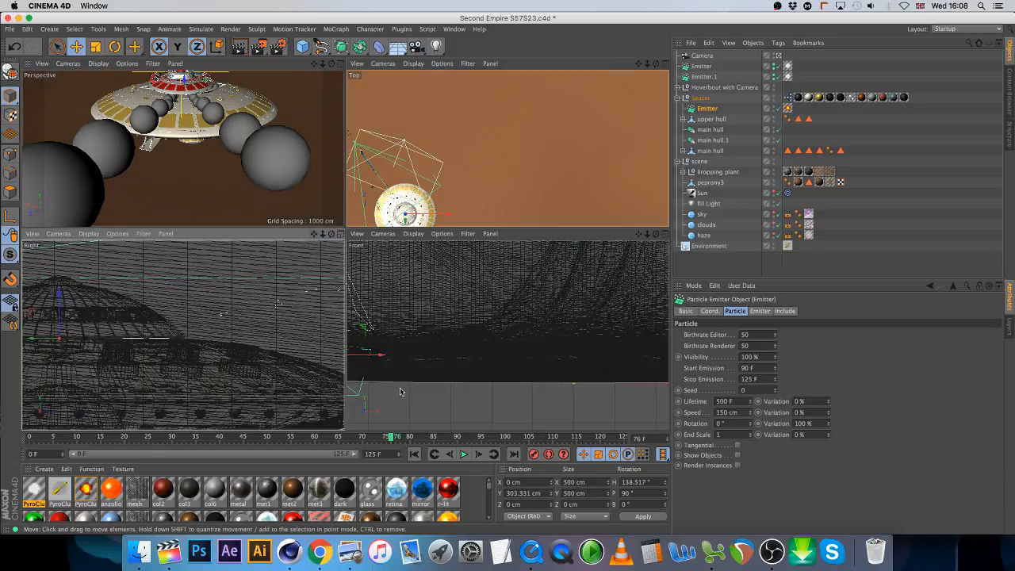
drag(293, 439, 425, 436)
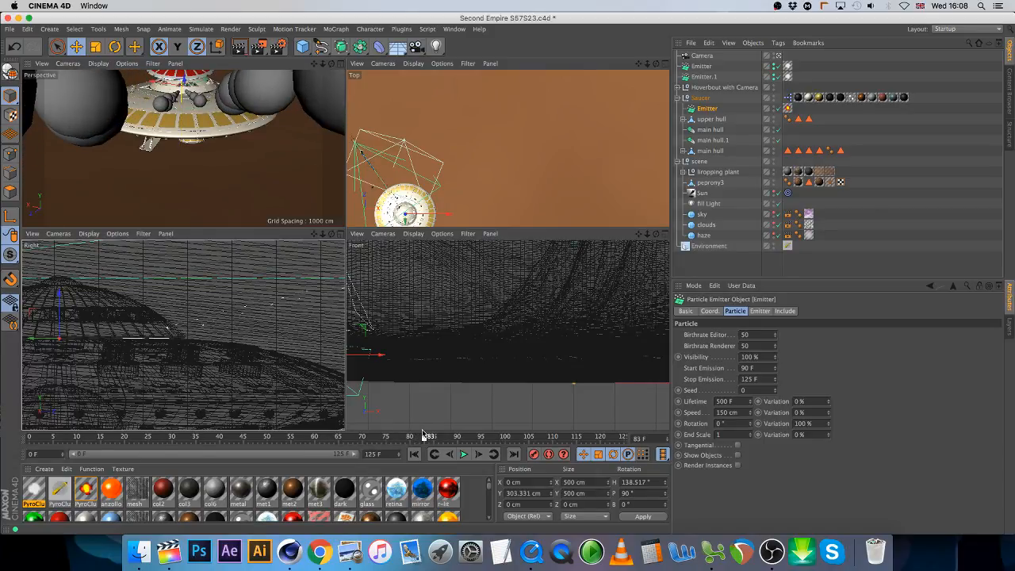
click(753, 368)
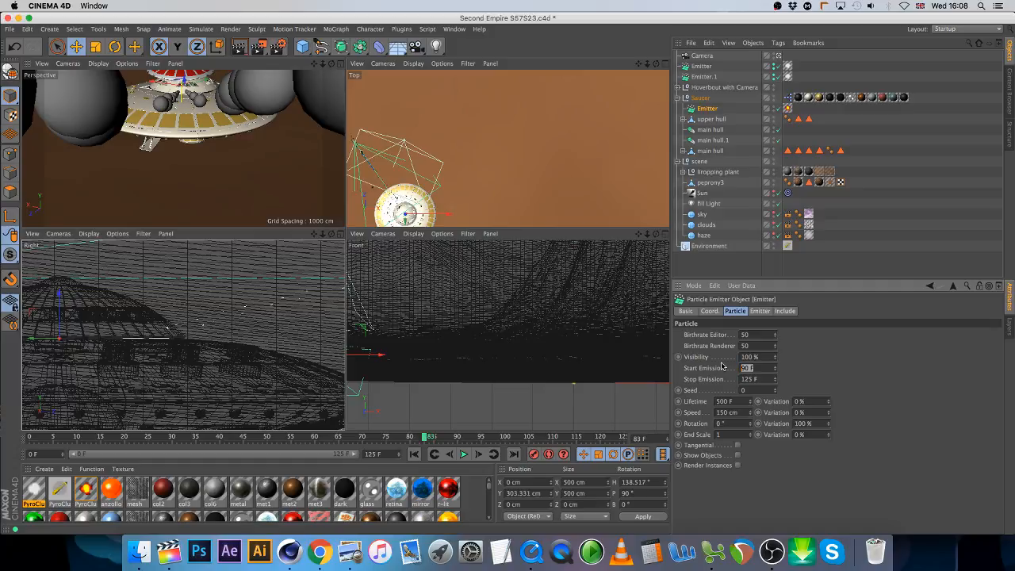
text(80)
key(Return)
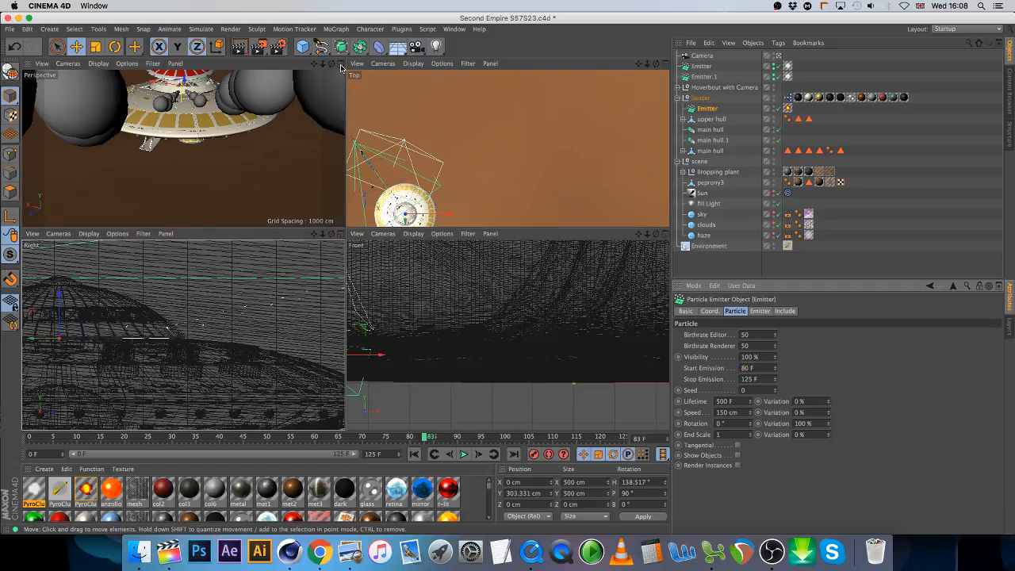
key(F1)
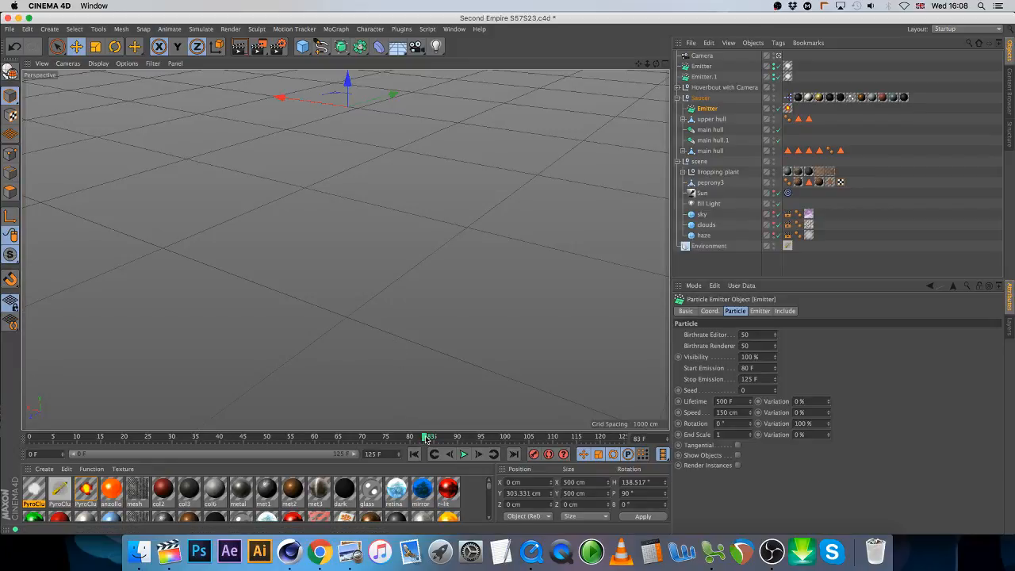
drag(428, 438, 623, 436)
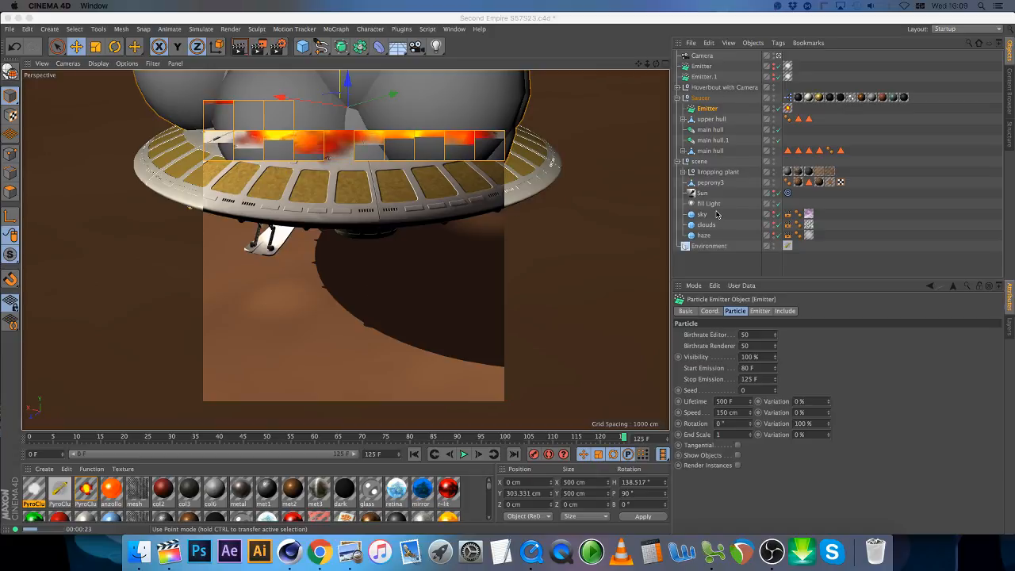
Step: Raise the peprony3 terrain along the Y axis only, to about -37194 cm, then deselect it and save the scene
click(713, 182)
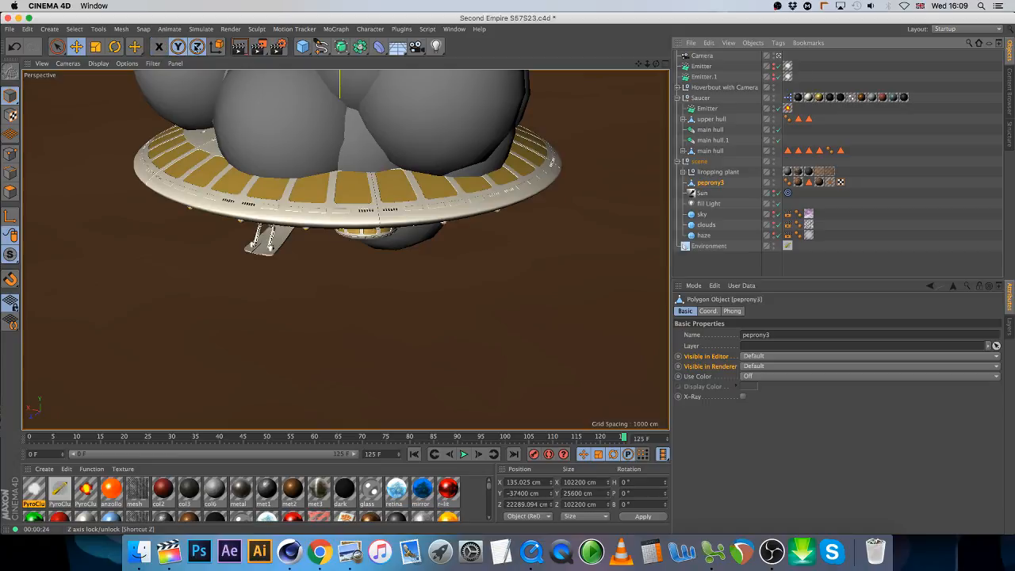
click(196, 46)
drag(156, 325, 145, 264)
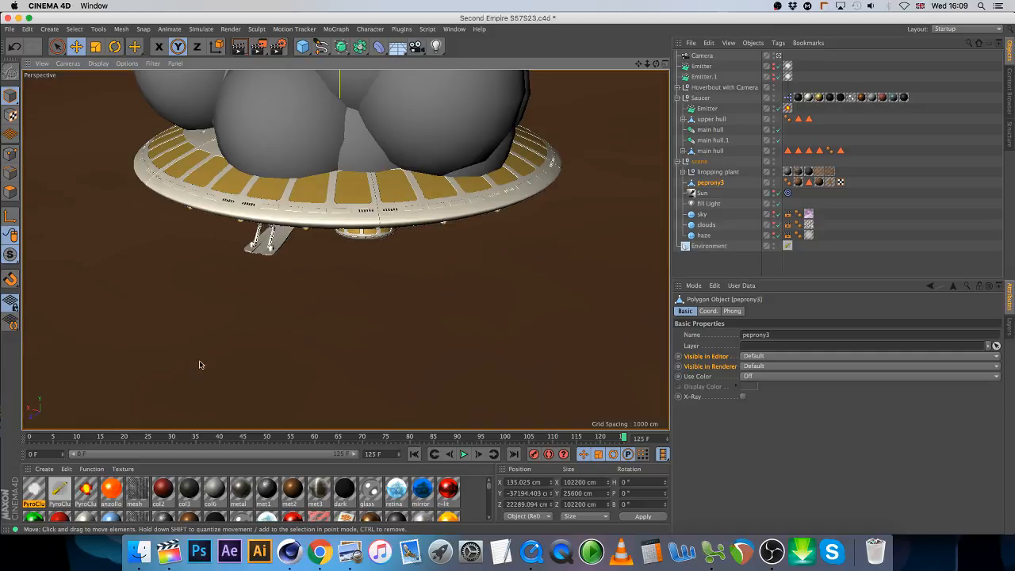
click(916, 241)
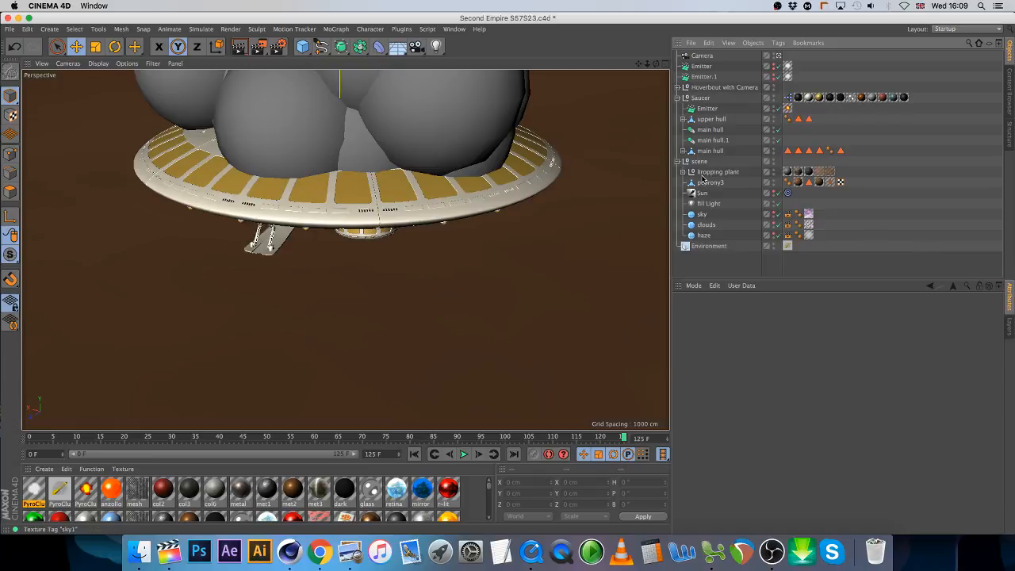
click(11, 30)
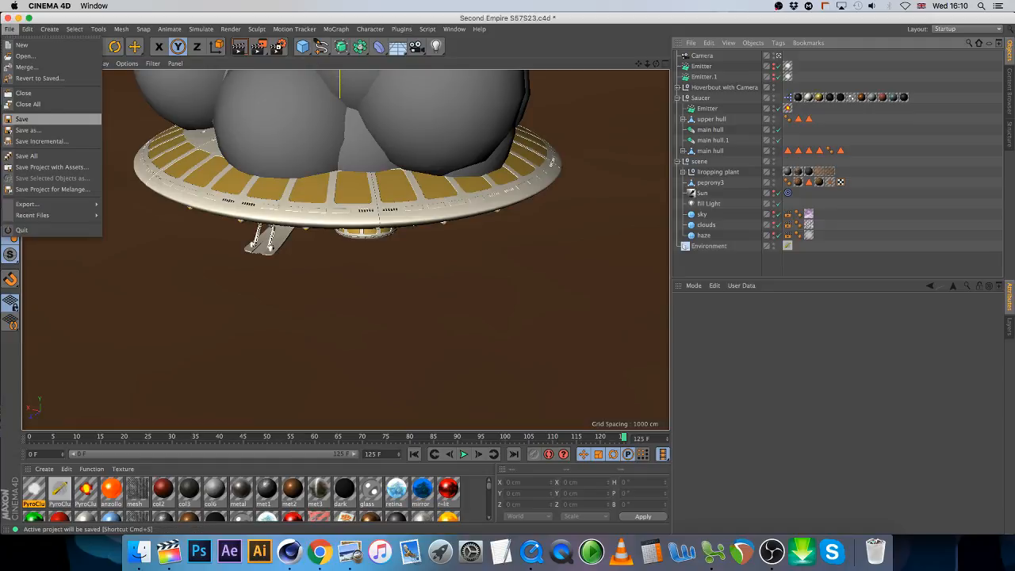
click(31, 119)
Step: In the render settings, set the saved image format to PNG and the renderer to Standard
click(278, 46)
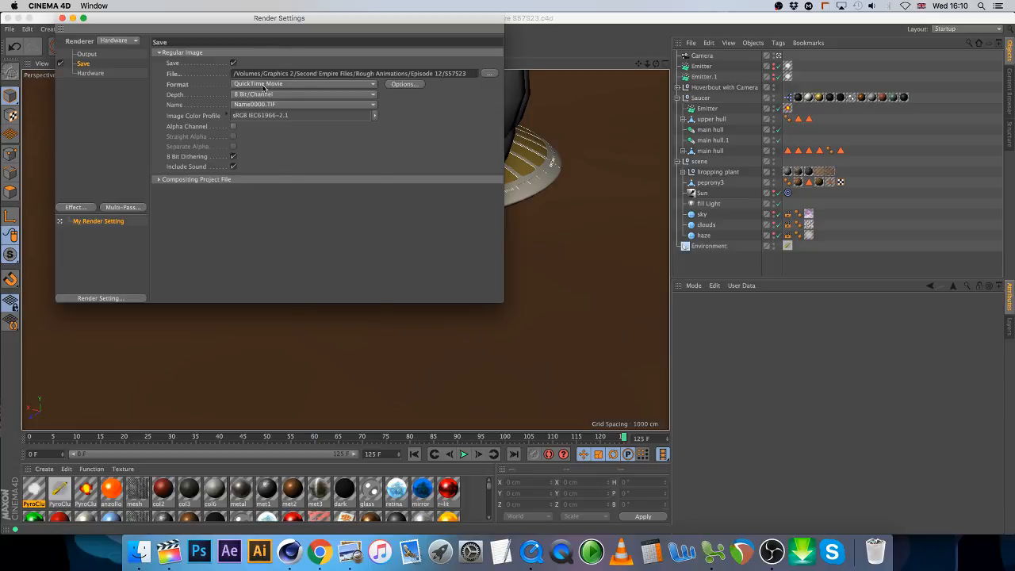
click(264, 84)
click(274, 194)
click(117, 40)
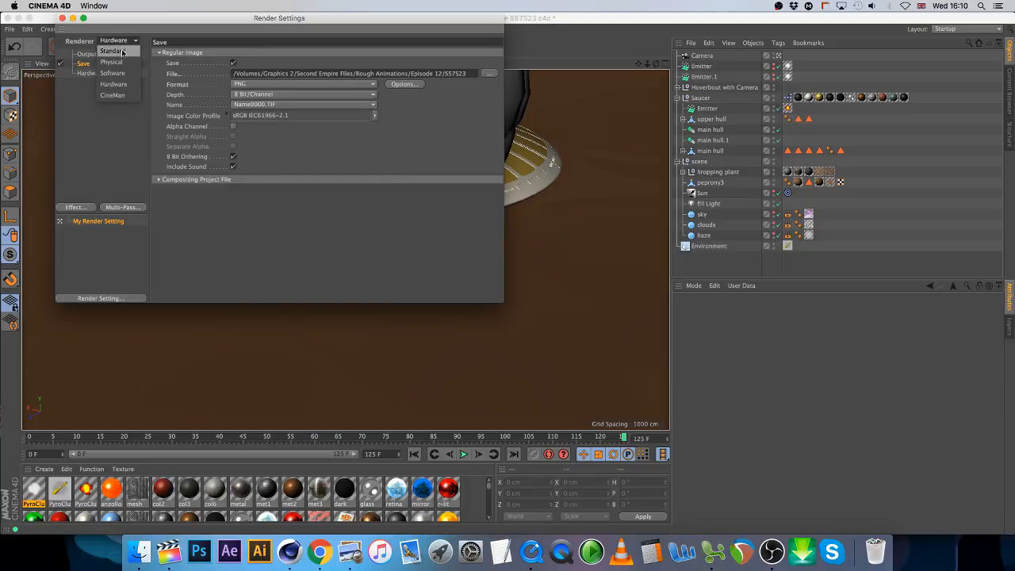
click(123, 51)
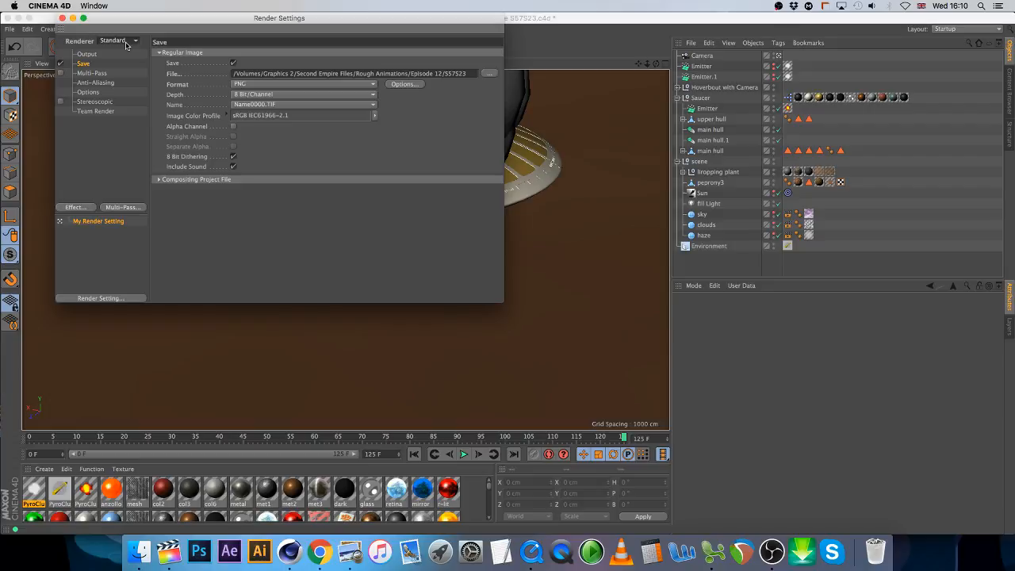
Step: Set the render output file to S57S23 inside a new folder named S5723 under Picture Sequences
click(487, 74)
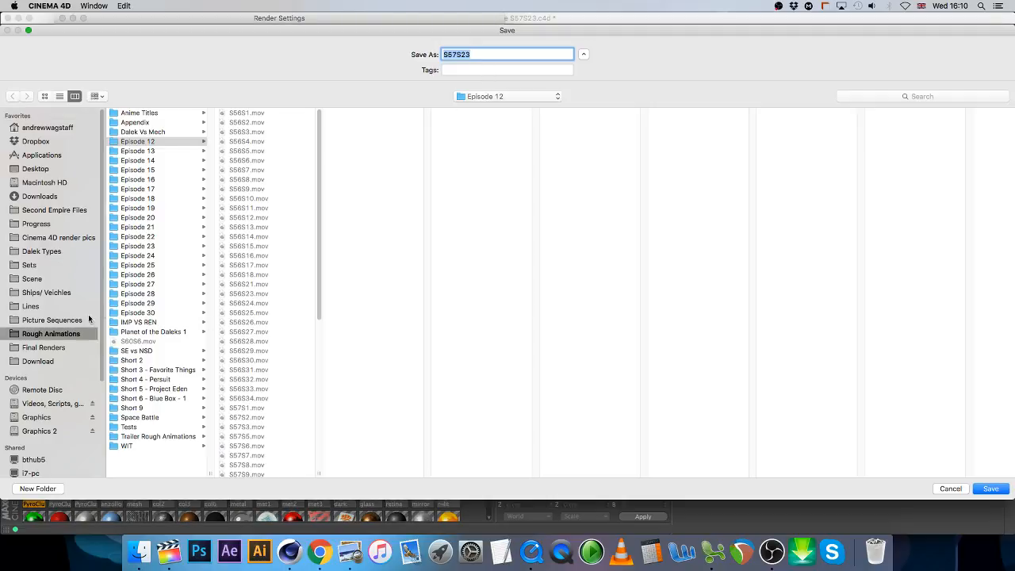
click(60, 321)
click(38, 489)
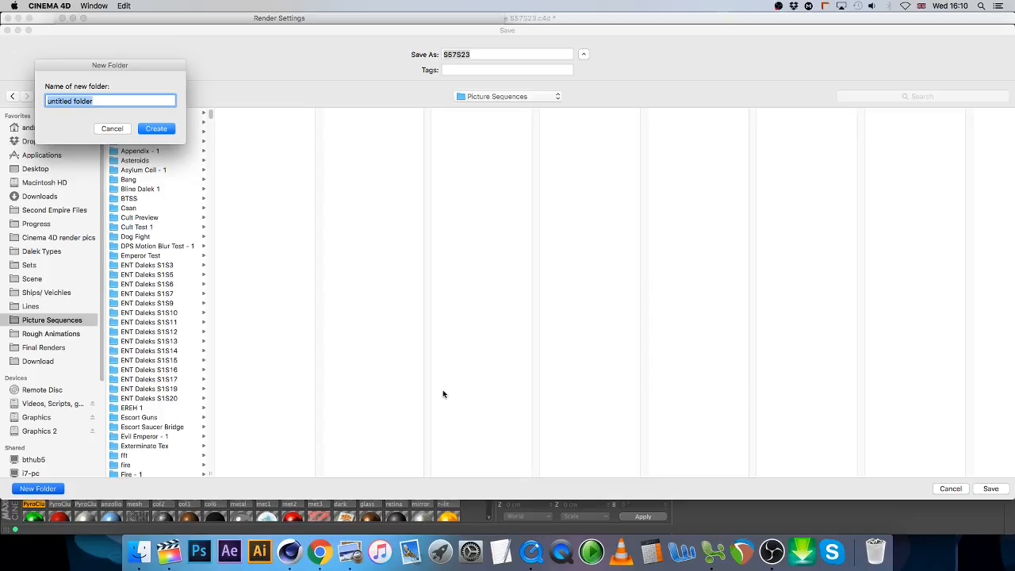
text(S5723)
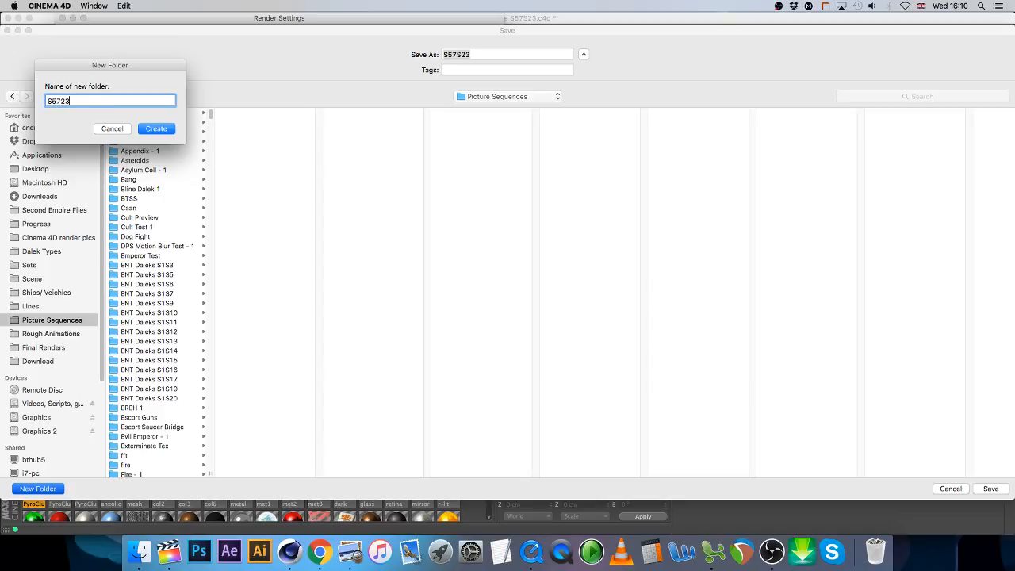
key(Return)
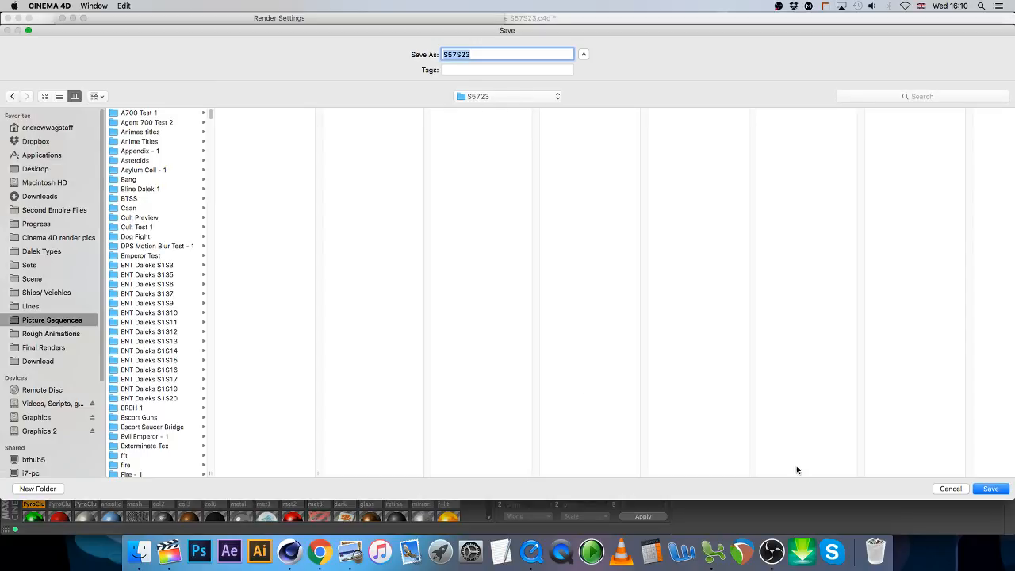
click(990, 488)
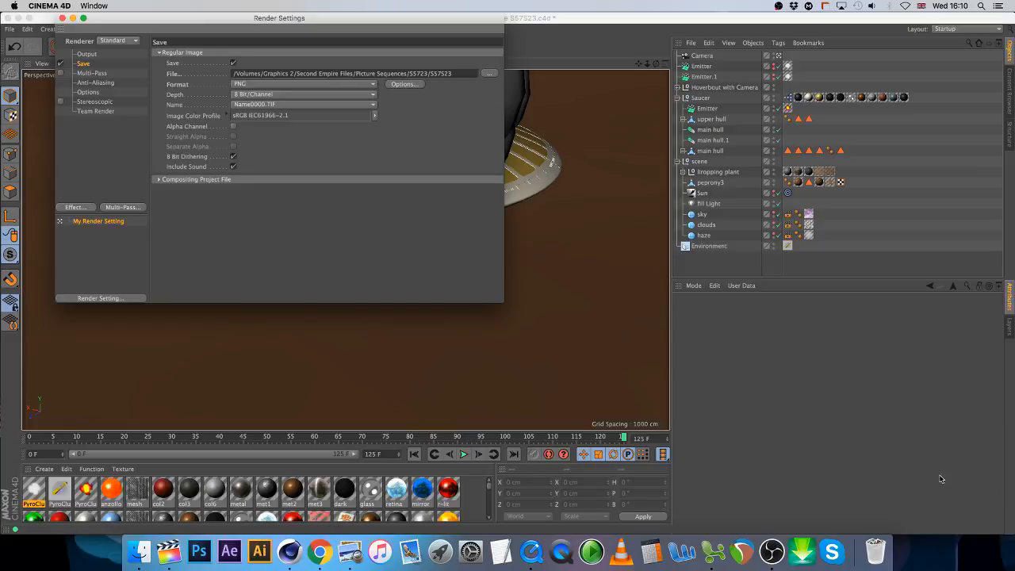
Step: Review the render output size and frame range, close the render settings and save the scene
click(89, 55)
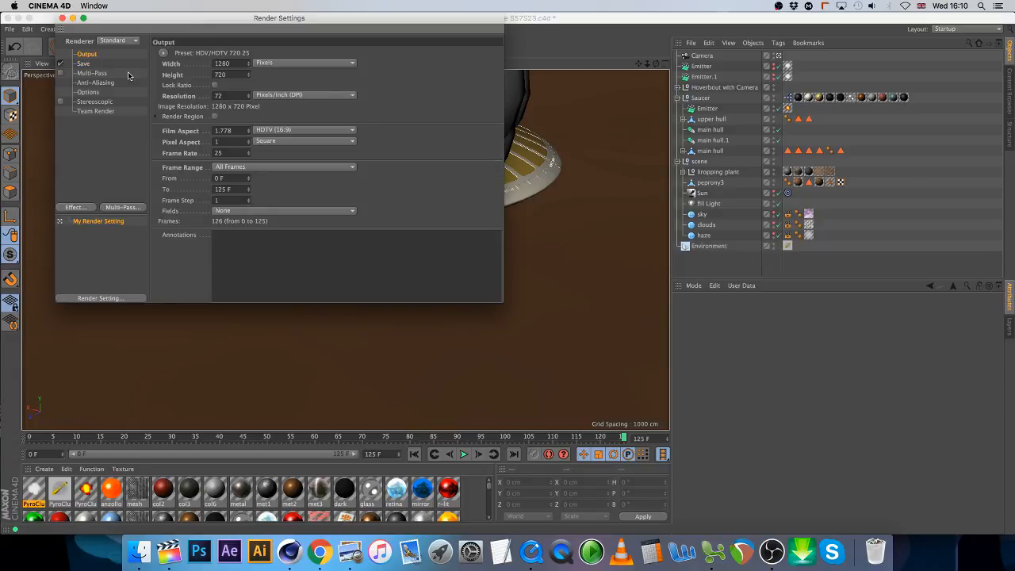
click(61, 18)
click(9, 28)
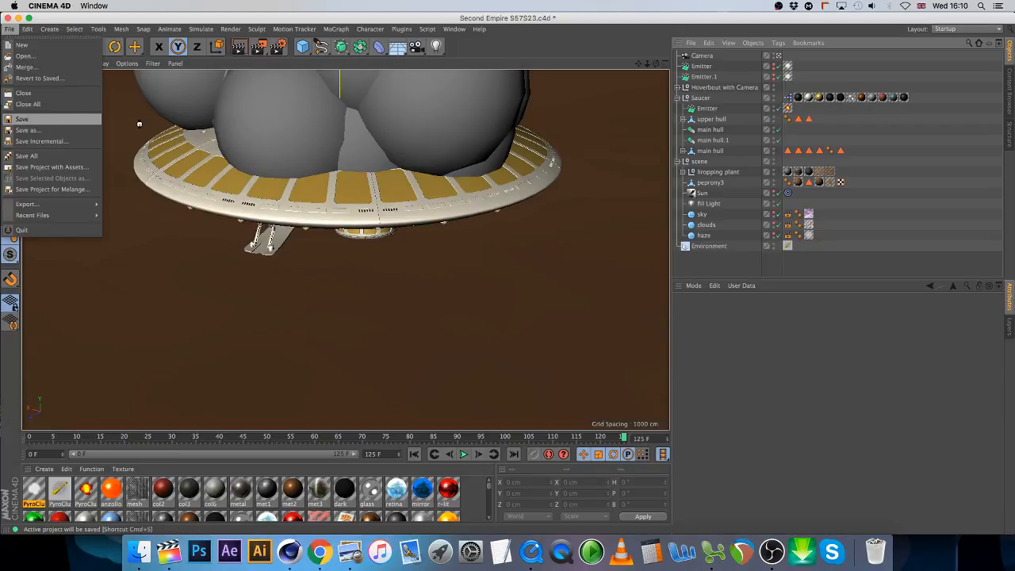
key(super+s)
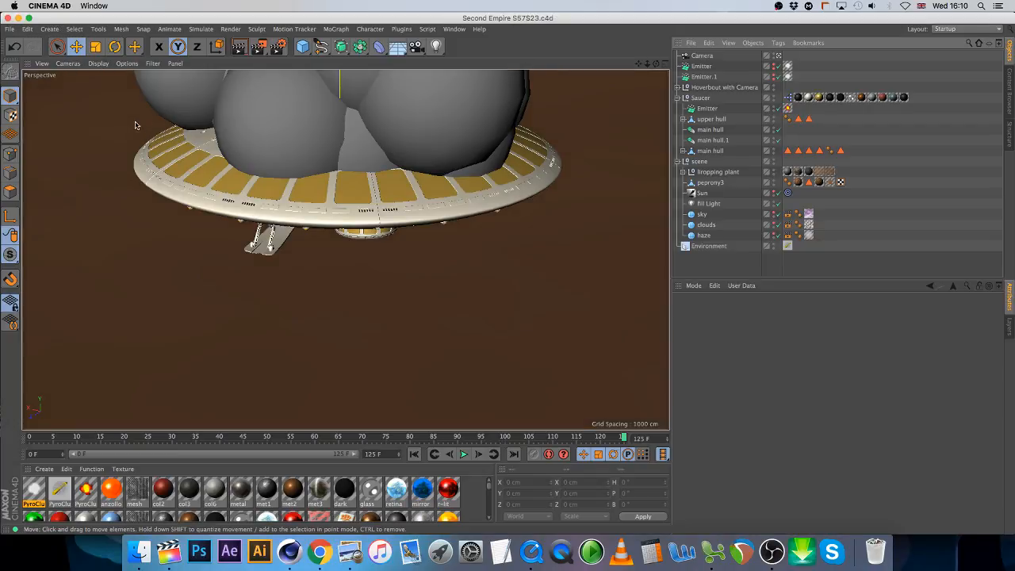
Step: Open the render queue, check its queued jobs and close it
click(230, 28)
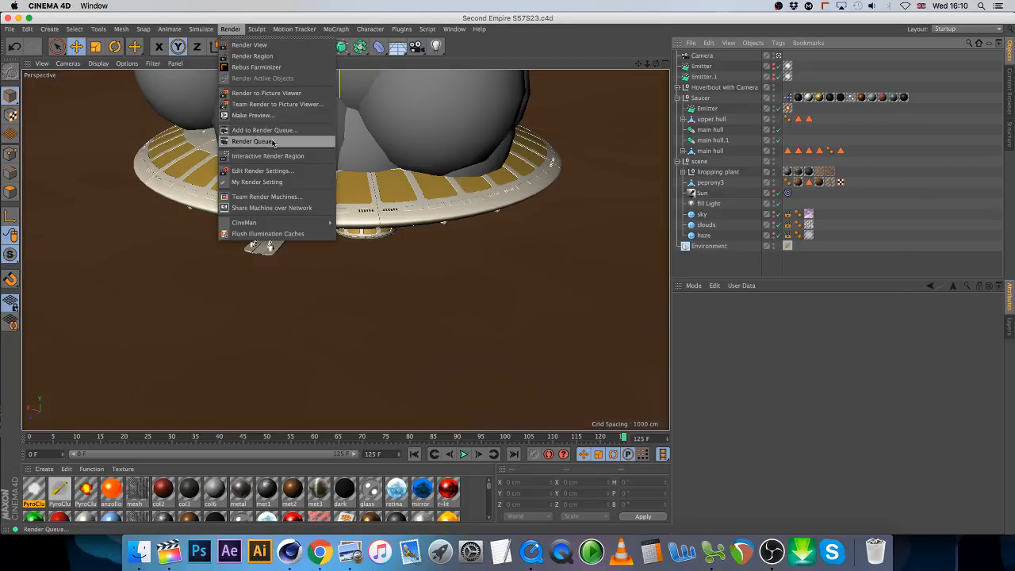
click(268, 141)
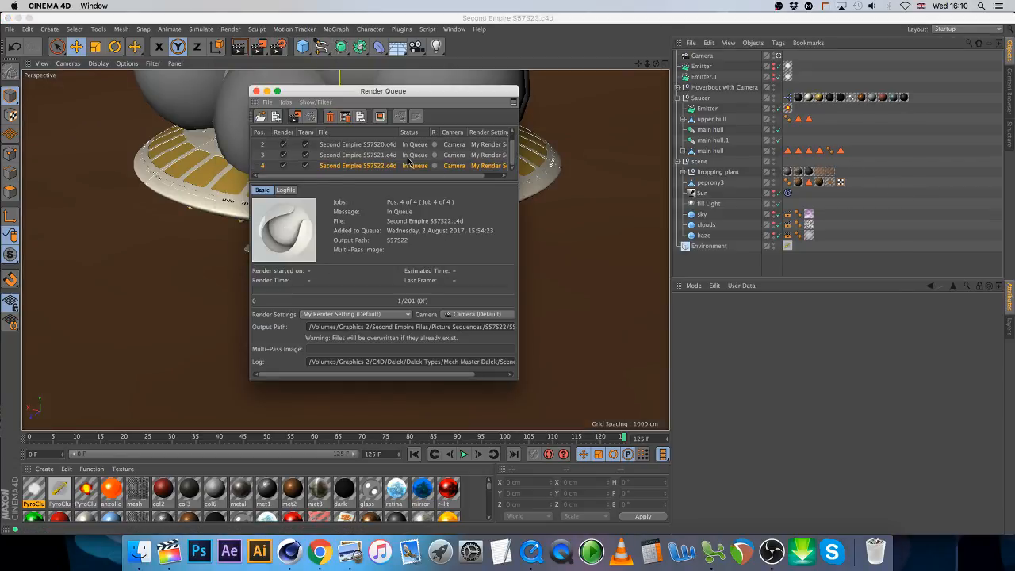
click(256, 91)
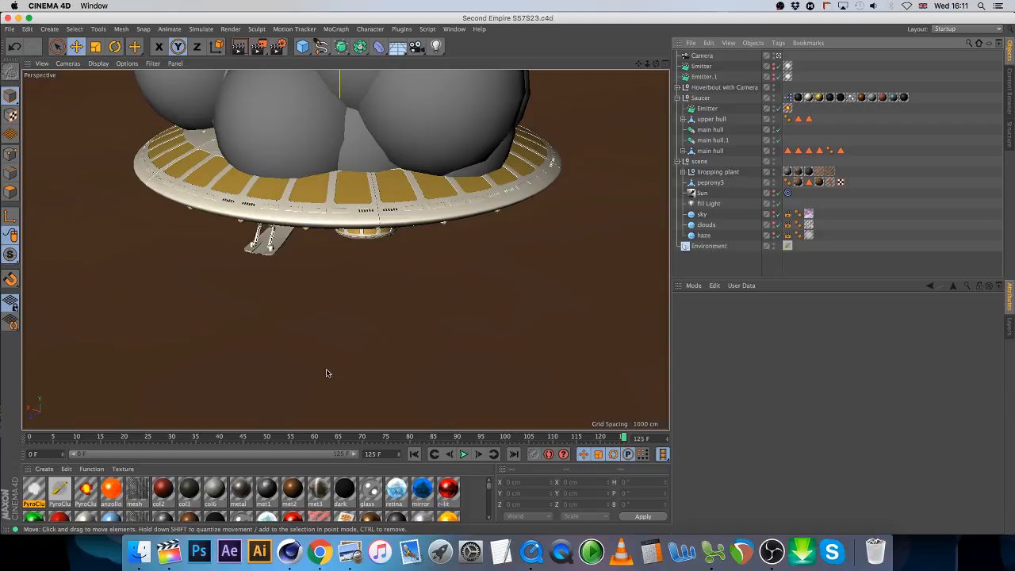
Step: Switch to the Episode 12 shot list in Excel and mark scene 57 shot 23 with status F
click(711, 552)
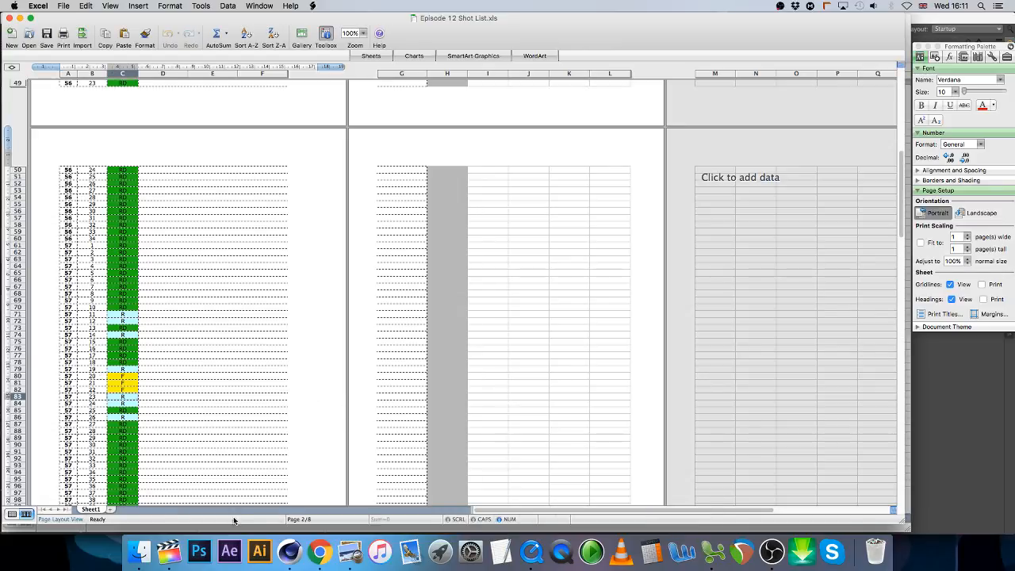
text(F)
key(Return)
Step: Check the Episode 12 timeline in Final Cut Pro, then open Second Empire S57S24.c4d from Finder in Cinema 4D
click(169, 553)
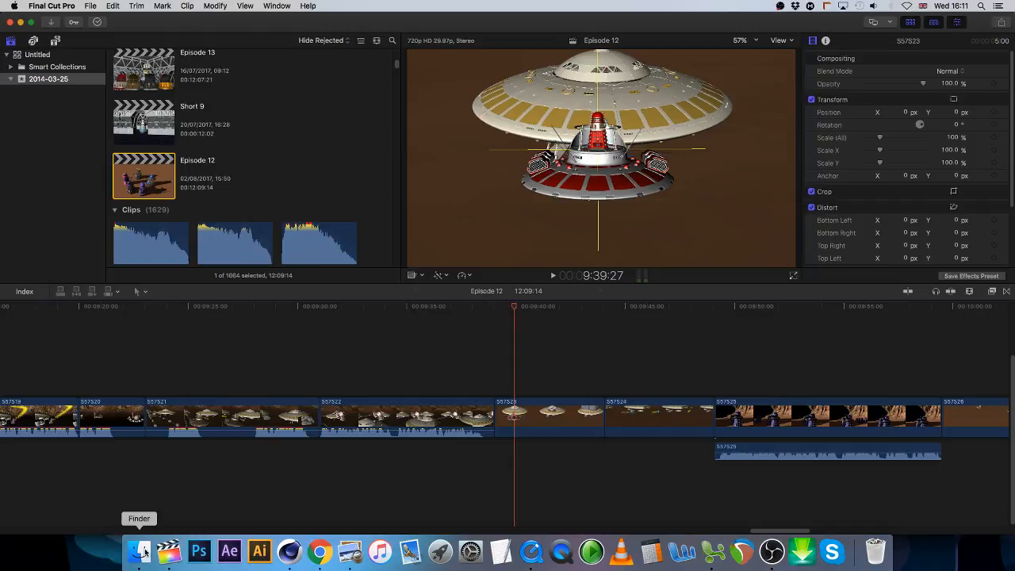
click(140, 553)
double_click(465, 284)
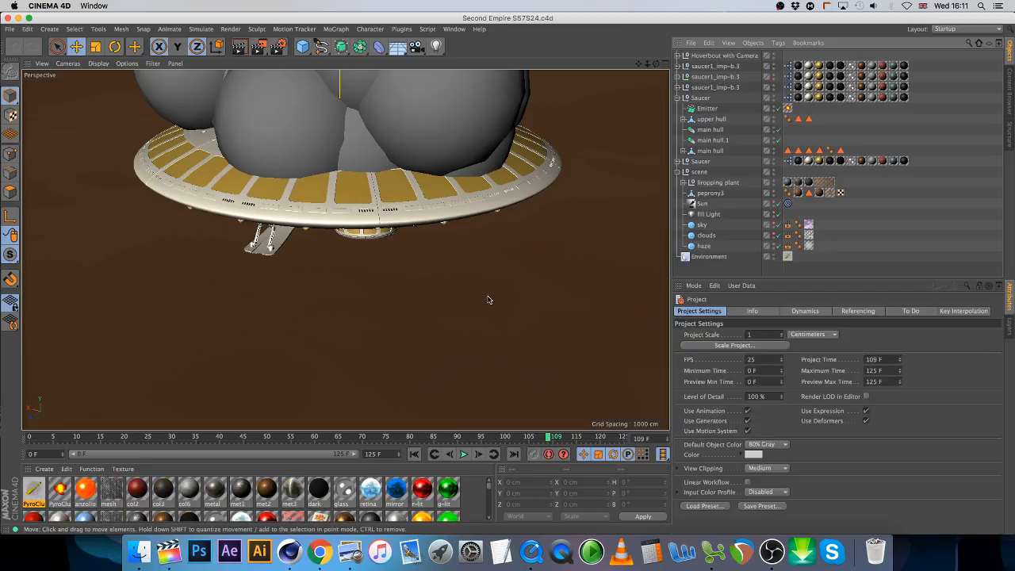
Step: Close the S57S24 scene, switch to the Episode 12 shot list in Excel and mark scene 57 shot 24 as RD
click(9, 30)
click(33, 94)
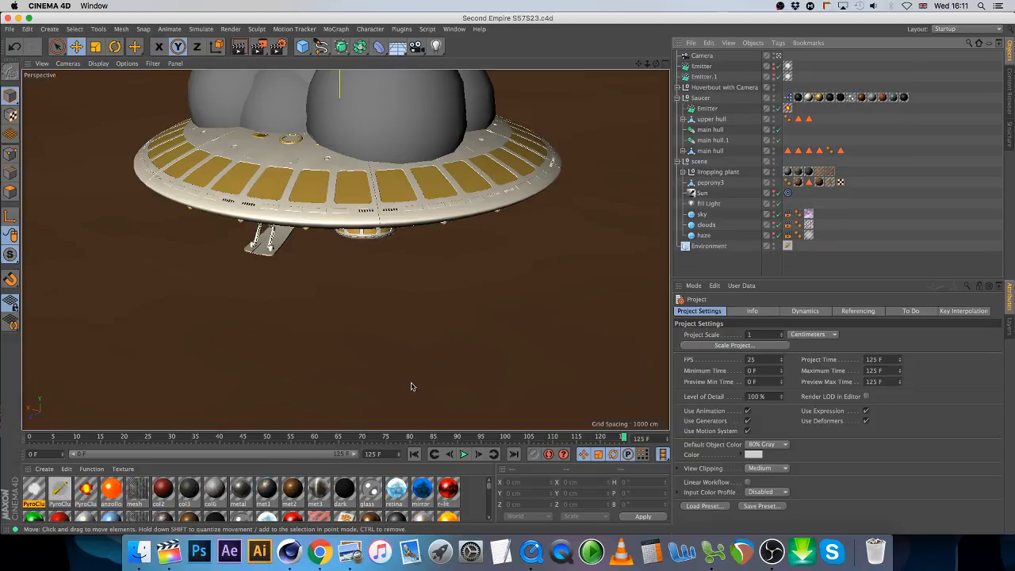
click(712, 553)
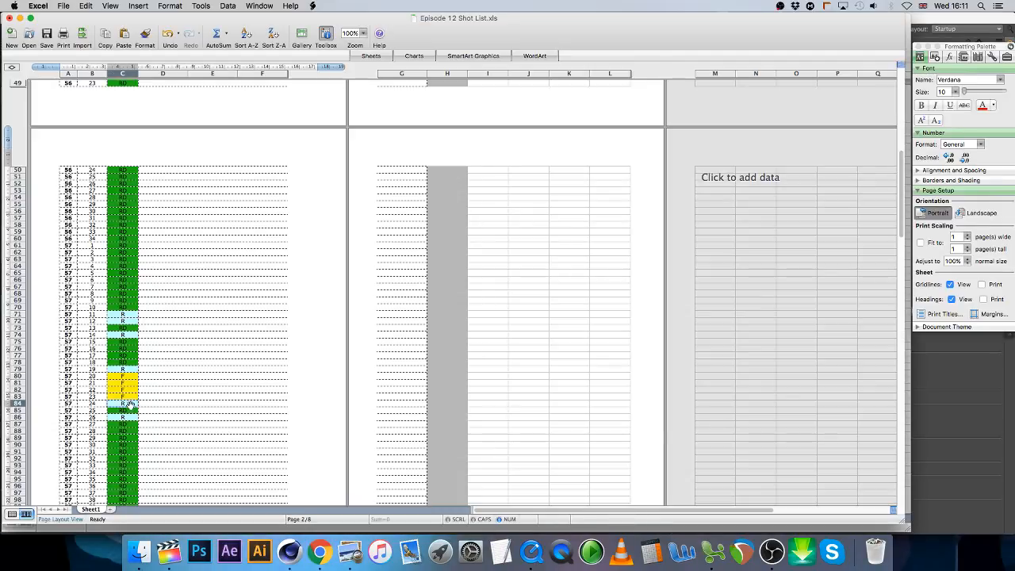
text(R)
key(Return)
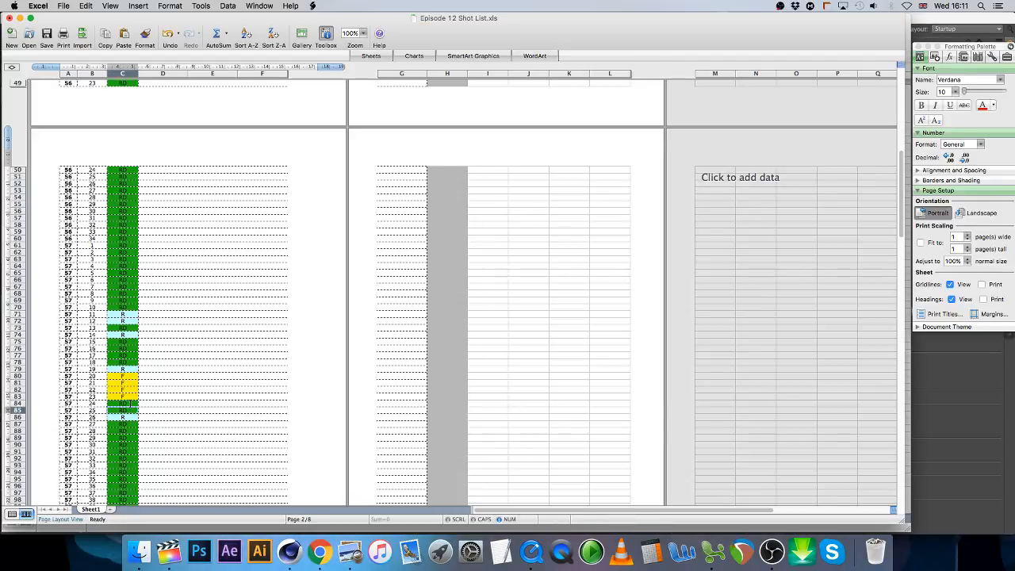
Step: Open Second Empire S57S26.c4d from the Finder Scene folder in Cinema 4D and scrub through its animation
click(139, 553)
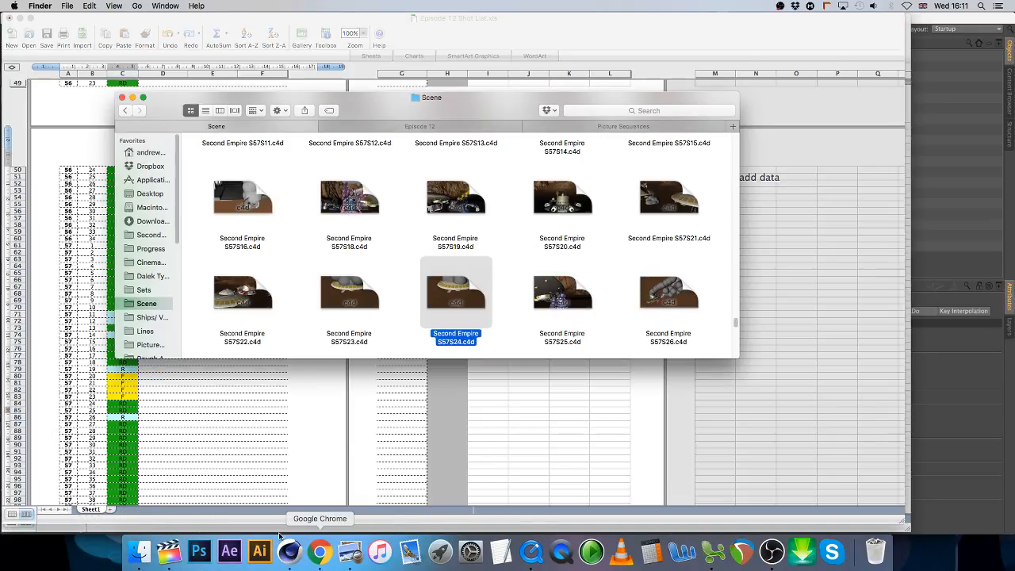
click(125, 412)
click(139, 553)
double_click(668, 312)
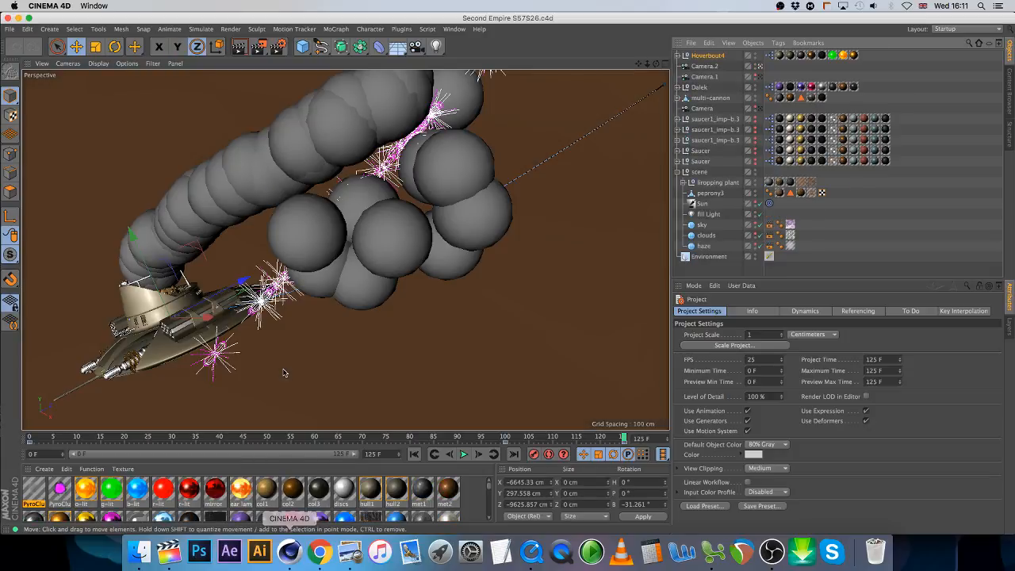
drag(125, 436, 620, 438)
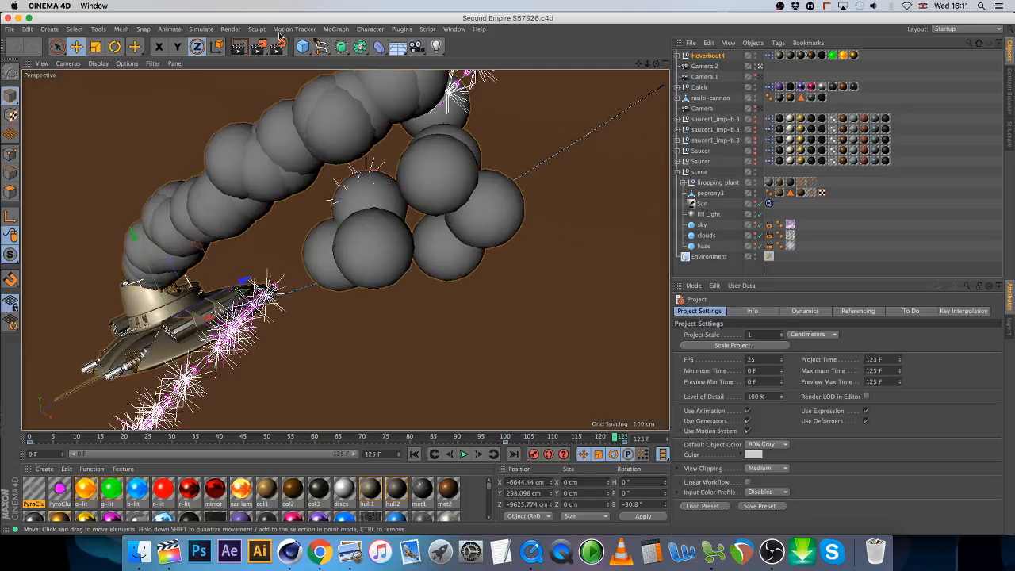
Step: Set the scene's renderer to Standard and its saved image format to PNG in the render settings
key(super+b)
click(118, 41)
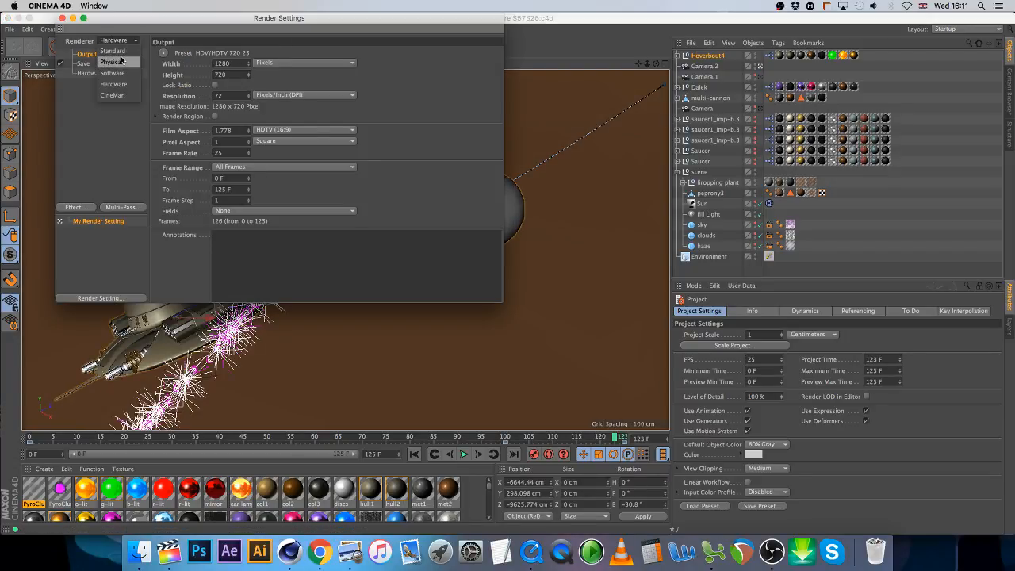
click(103, 49)
click(84, 63)
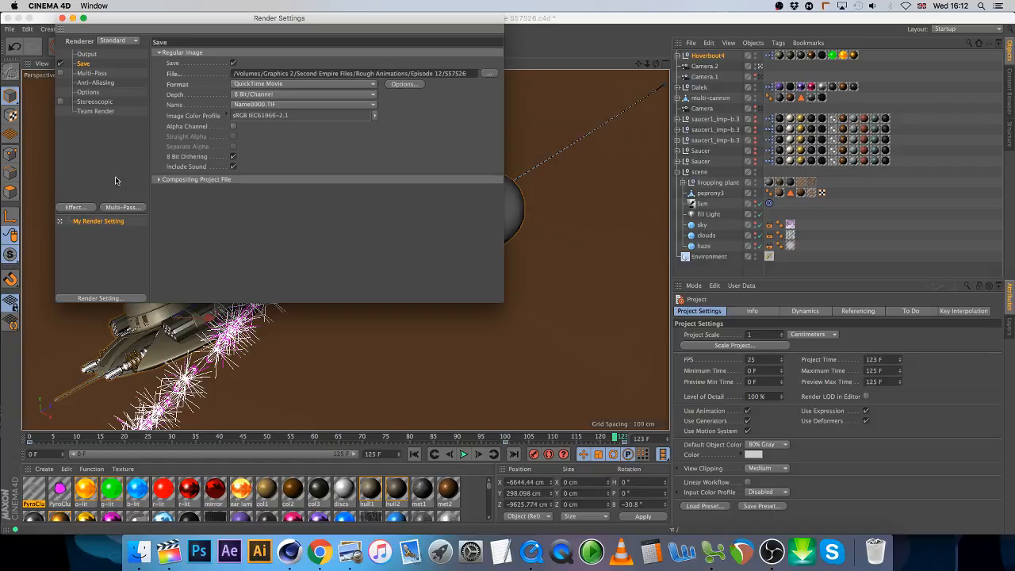
click(289, 84)
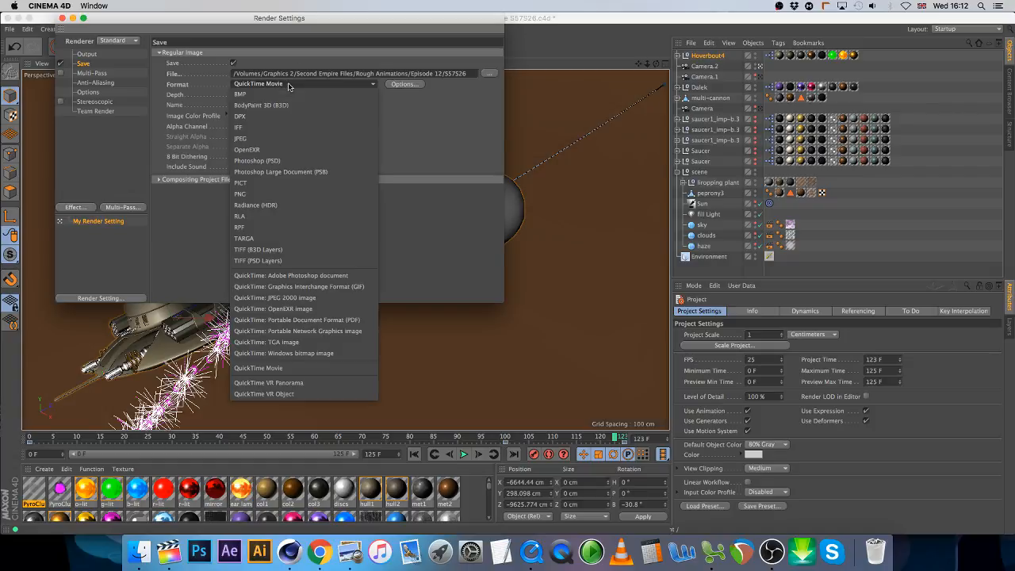
click(297, 194)
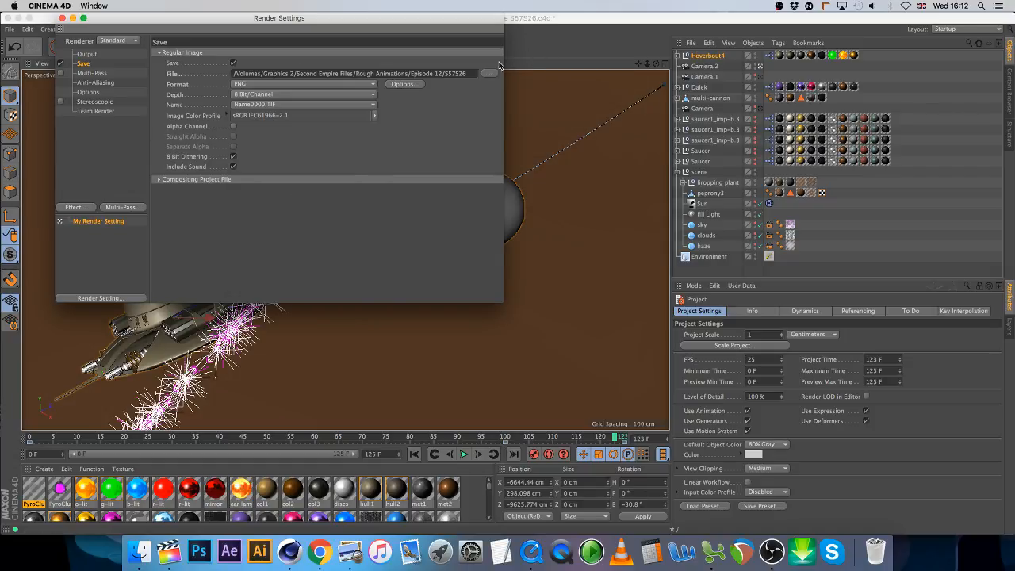
Step: Set the render output path to file S57S26 in a new folder named S5726 inside Picture Sequences
click(489, 73)
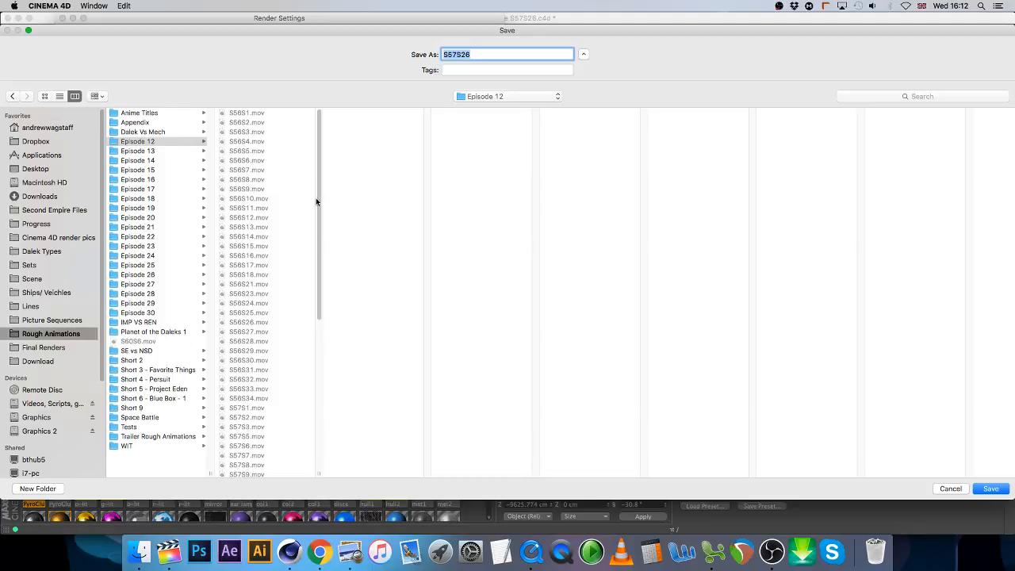
click(51, 320)
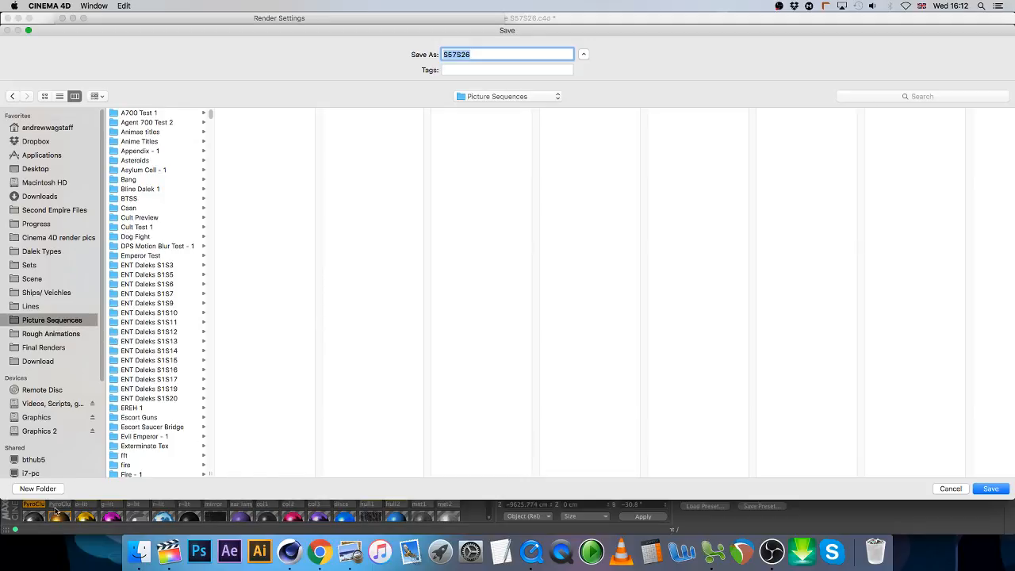
click(39, 488)
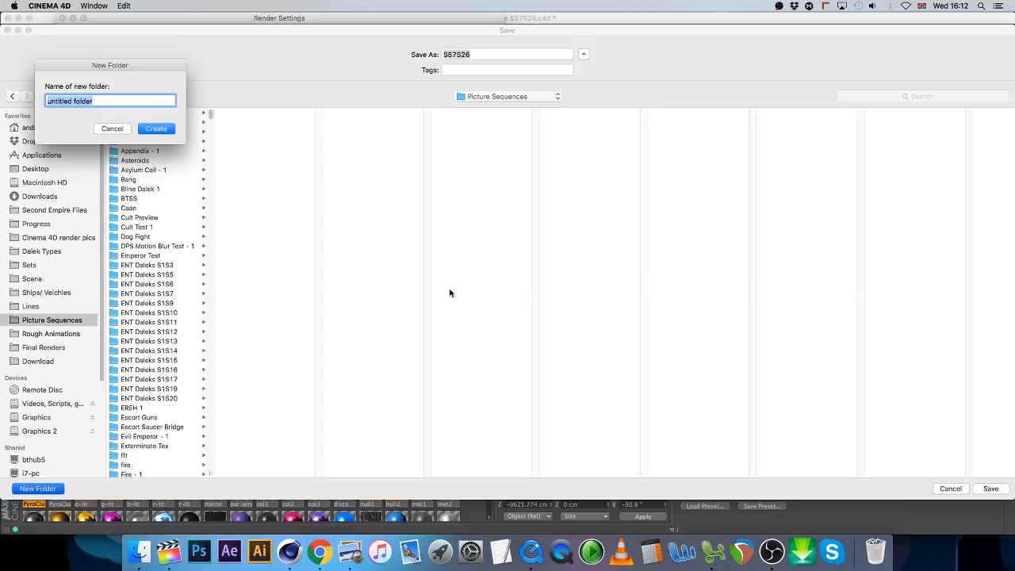
text(S)
text(26)
click(156, 128)
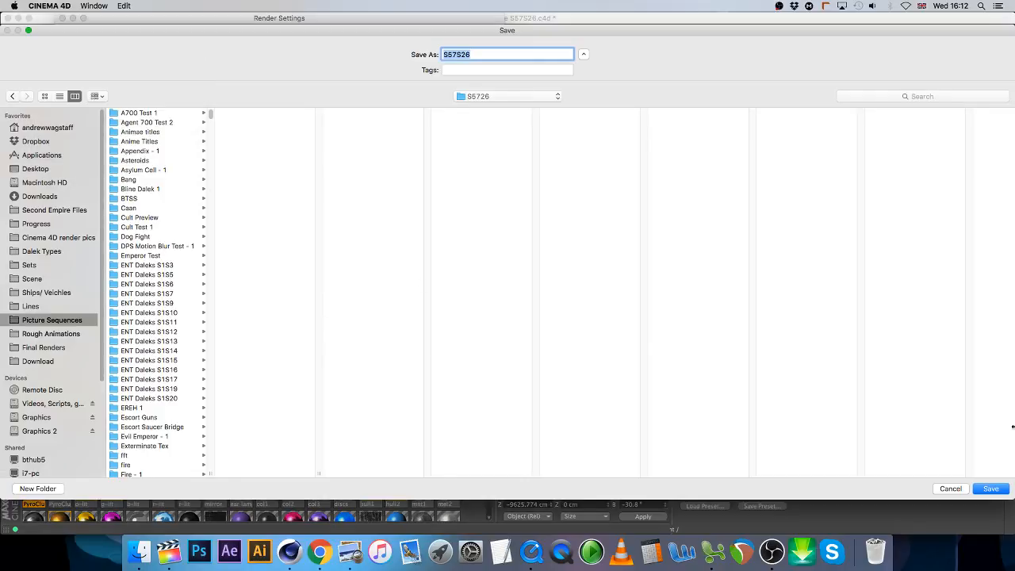
click(990, 489)
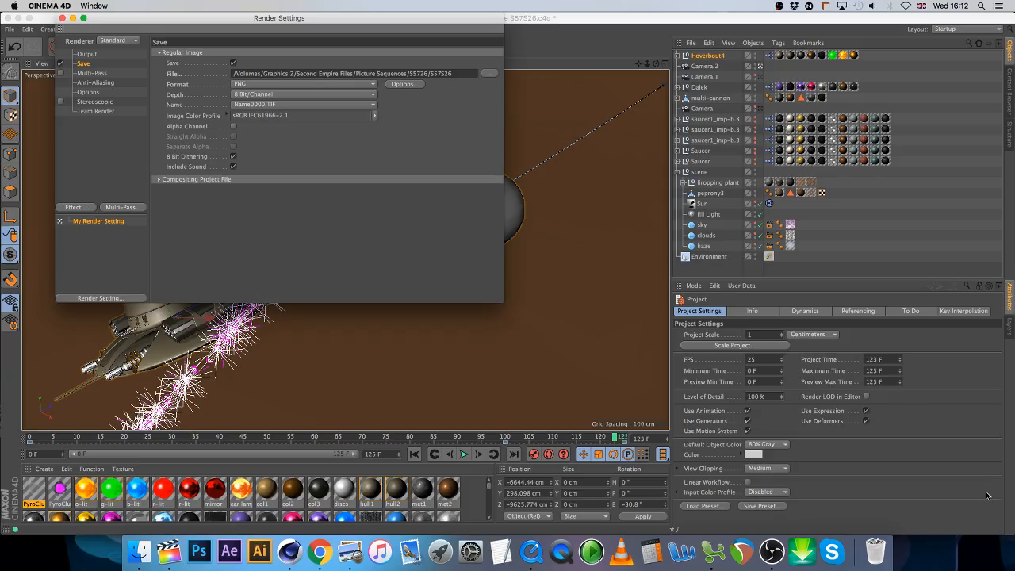
Step: Review the render output size and frame range, close the render settings and save scene S57S26
click(87, 54)
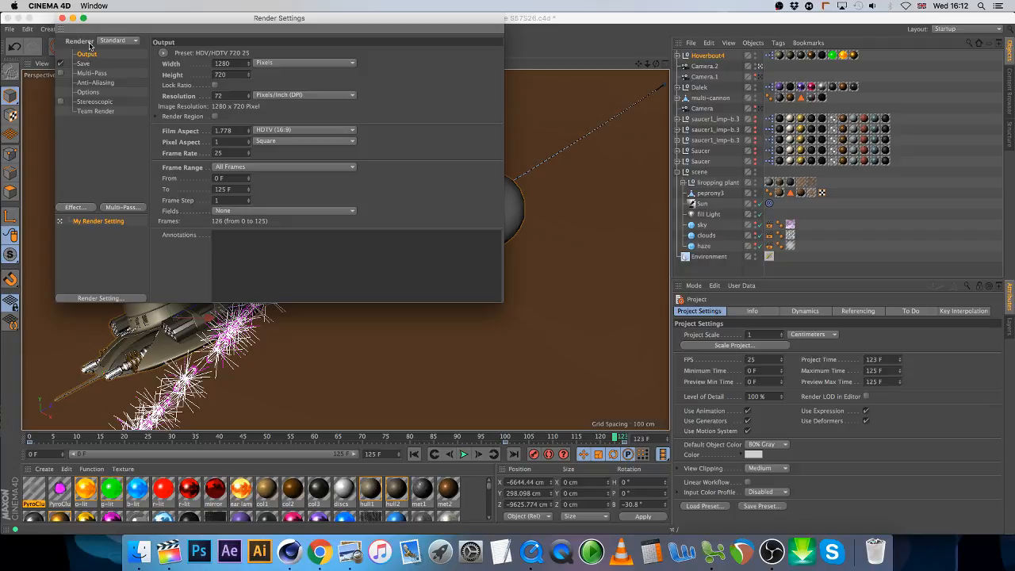
click(60, 18)
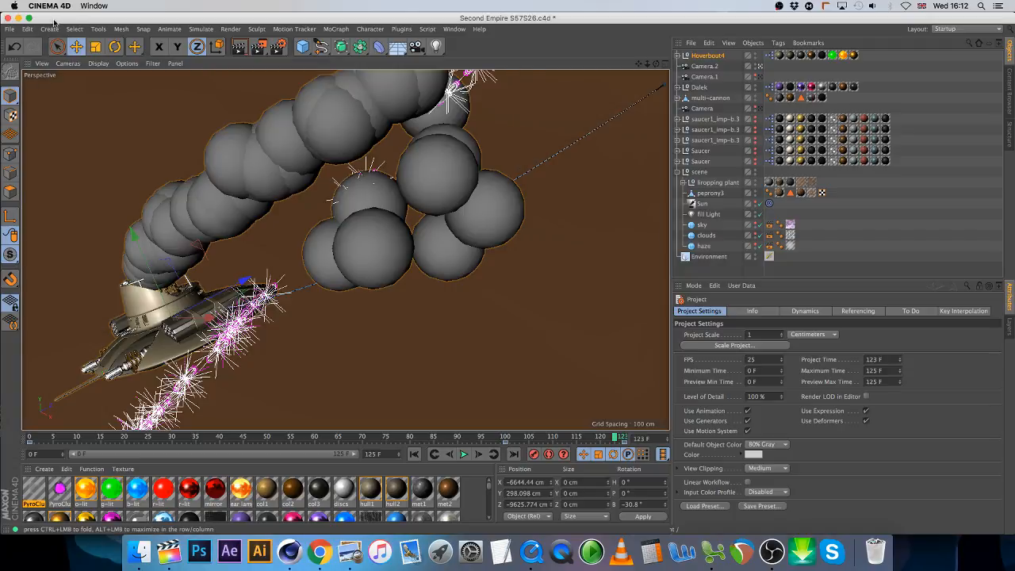
click(9, 28)
click(44, 120)
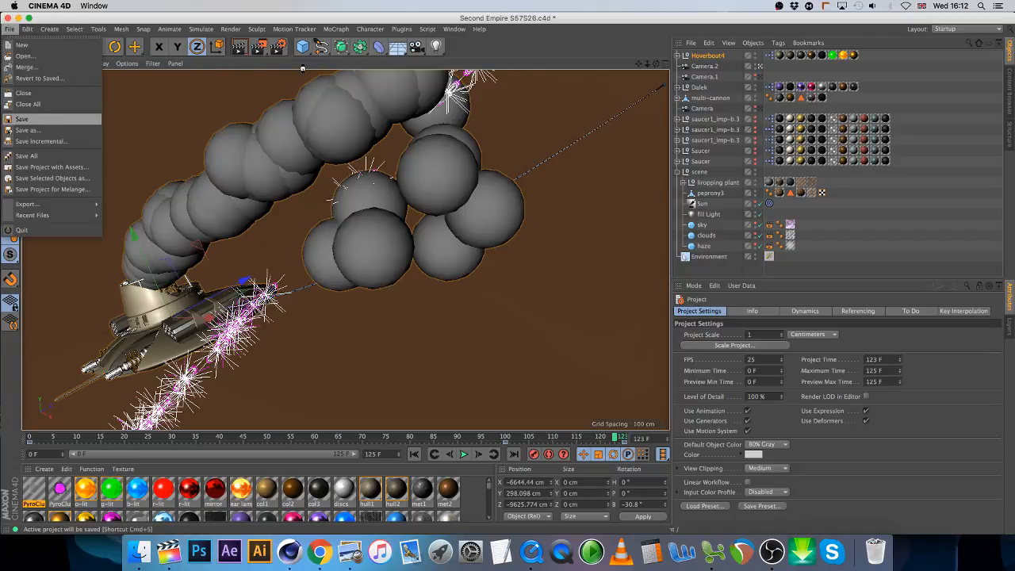
Step: Add the S57S26 scene to the render queue and close the queue window
click(231, 30)
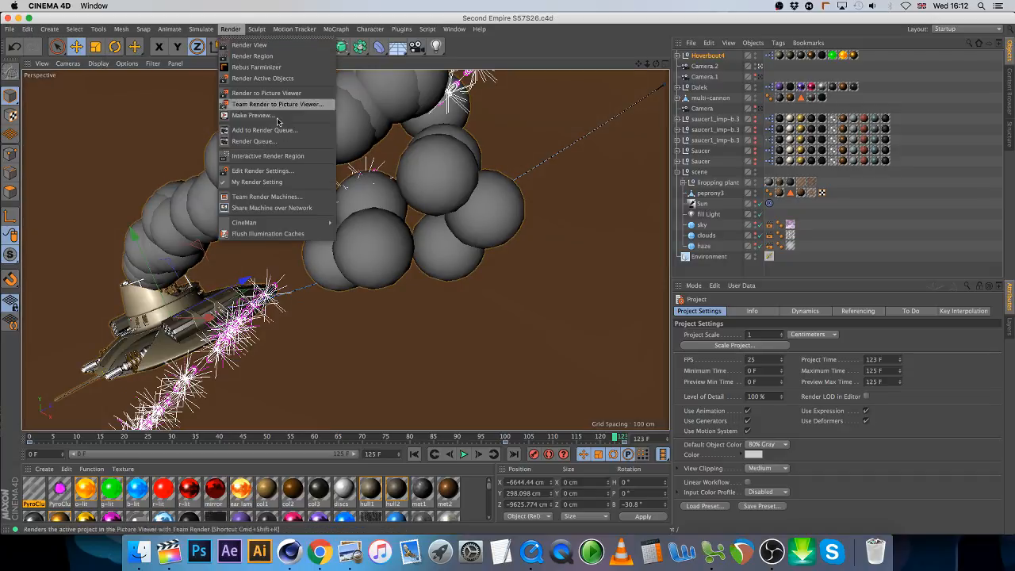
click(301, 133)
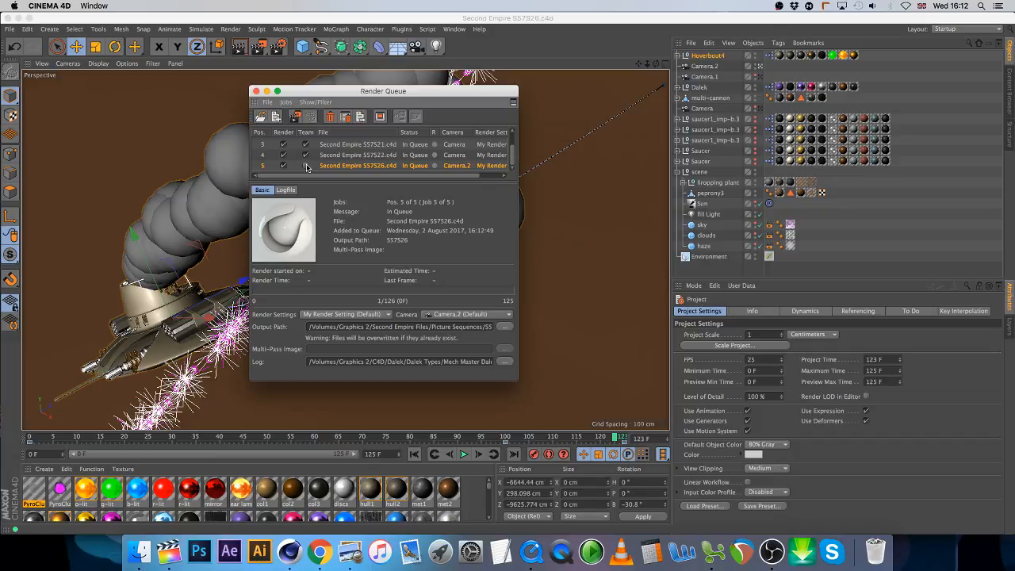
click(255, 91)
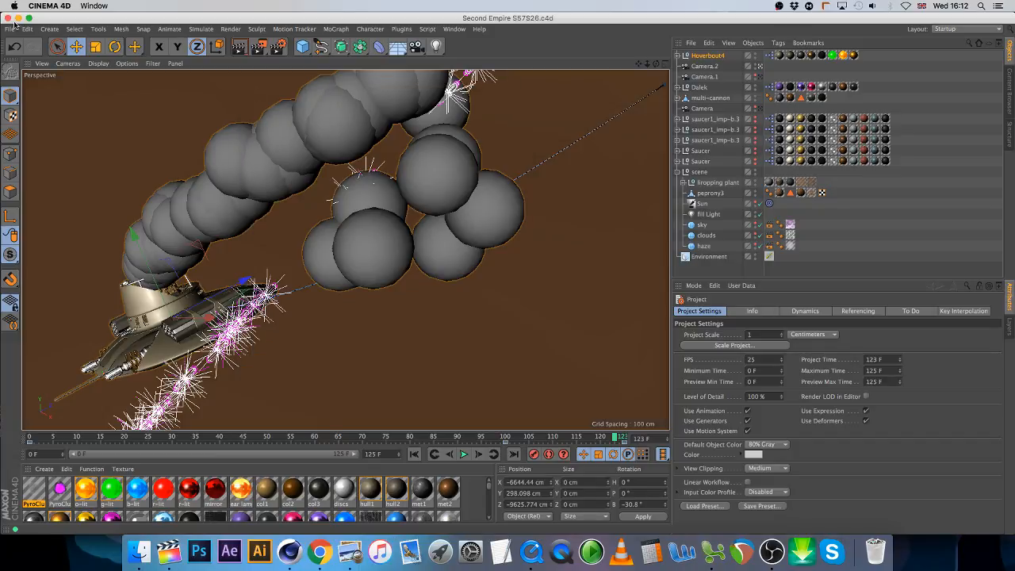
Step: Close the S57S26 and S57S23 scenes
click(10, 28)
click(41, 97)
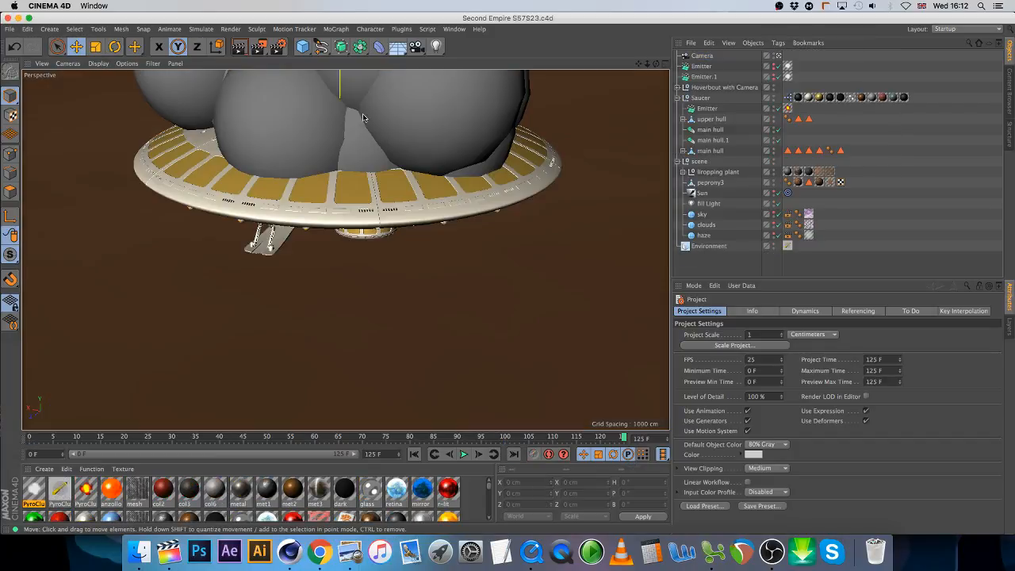
click(10, 28)
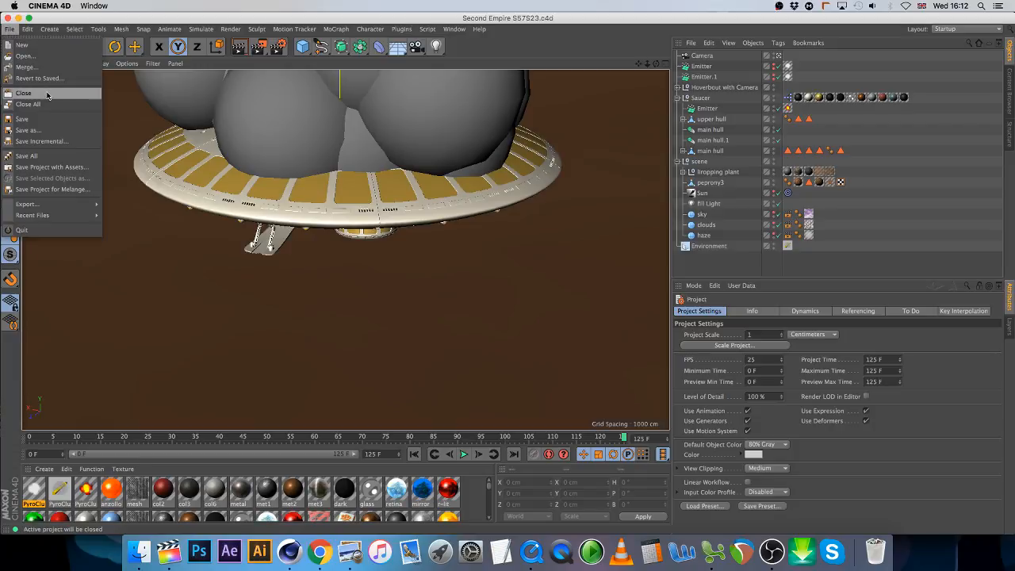
click(47, 95)
Step: Open the render queue and enlarge its window to show all queued jobs
click(242, 30)
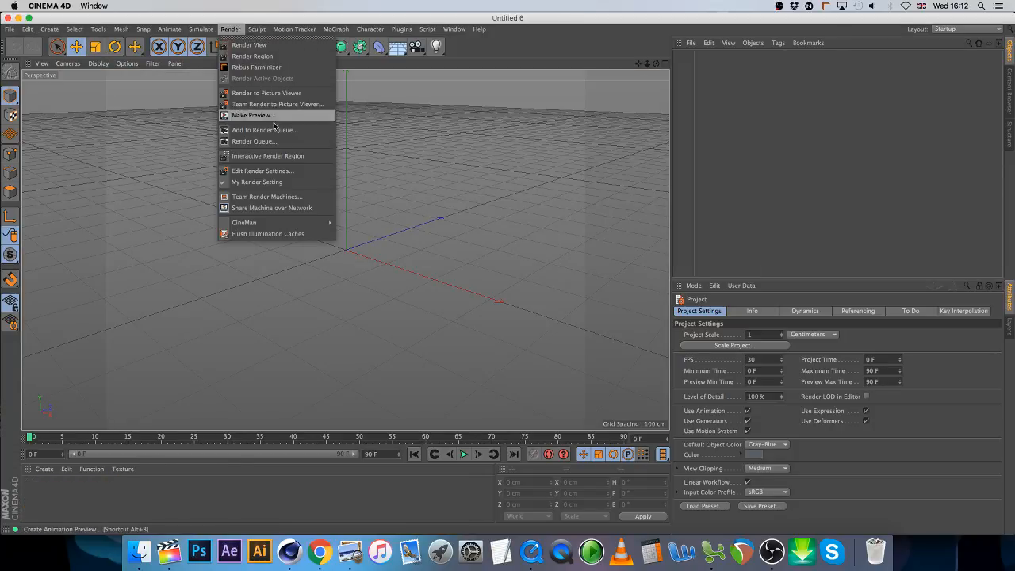
click(261, 144)
drag(421, 86, 380, 17)
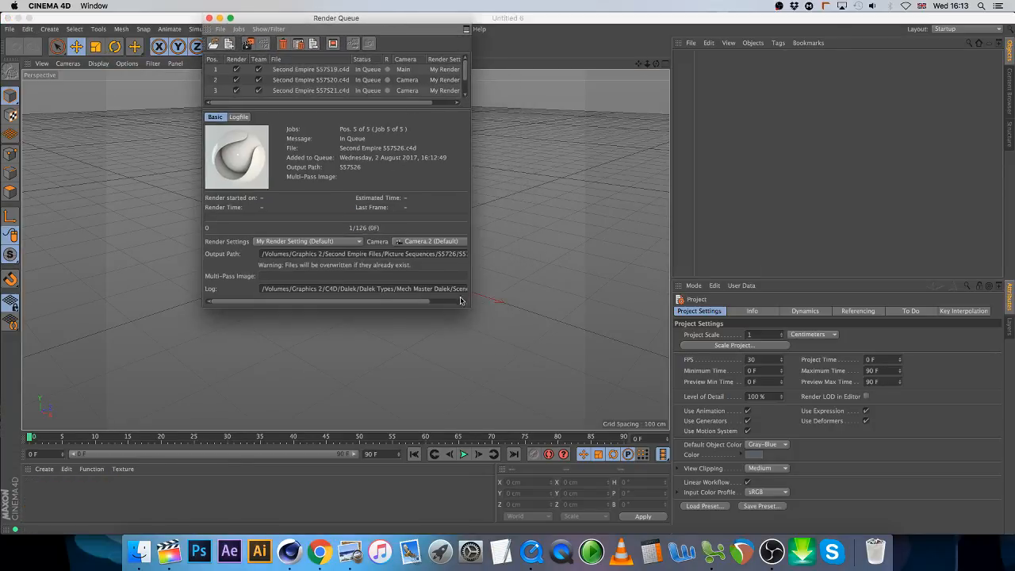
drag(468, 306, 658, 419)
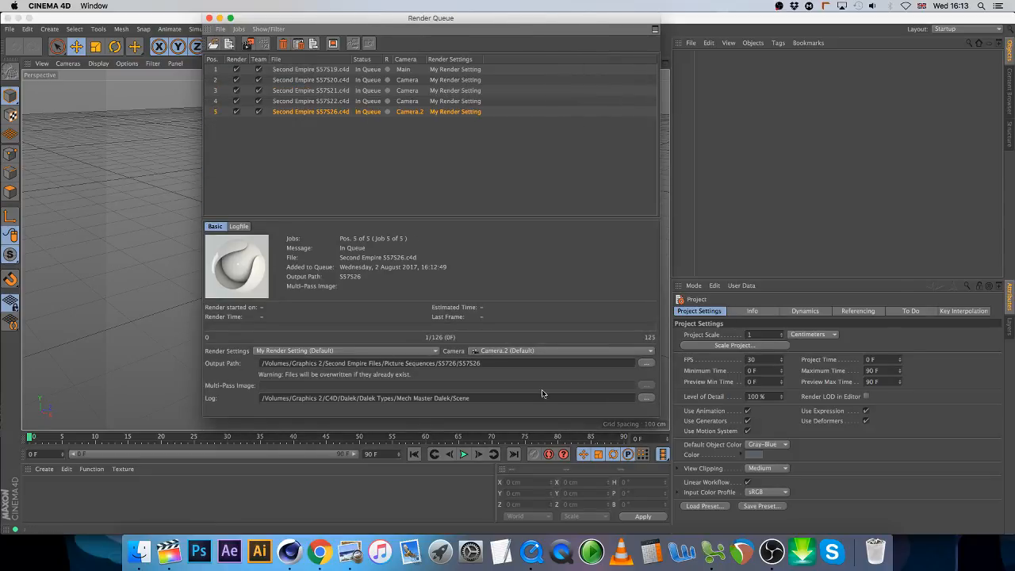
Step: Switch to the Episode 12 shot list in Excel and mark scene 57 shot 26 with status F
click(712, 547)
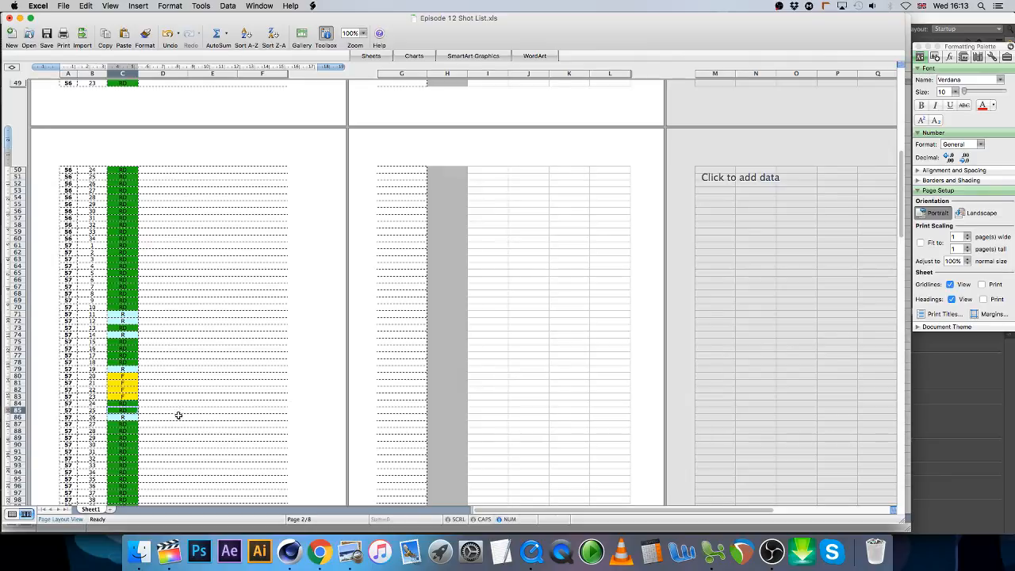
key(Down)
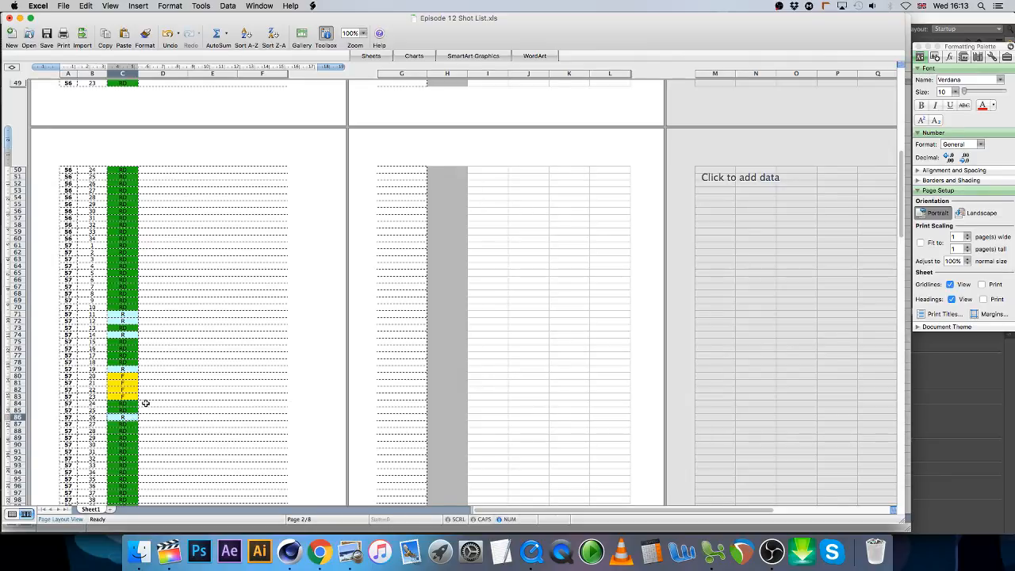
text(F)
key(Return)
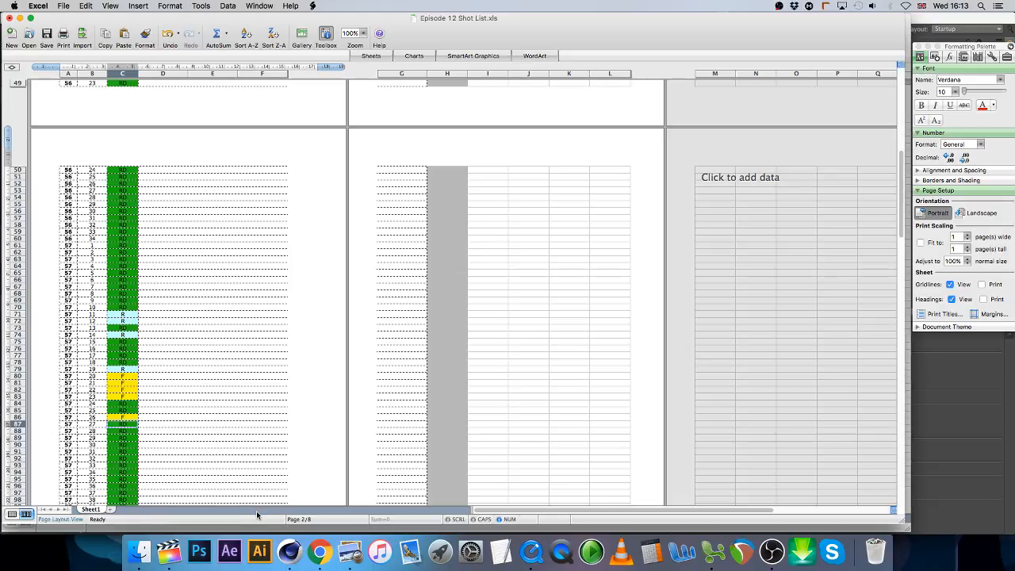
Step: Switch to Final Cut Pro and examine the Episode 12 timeline around shots S57S31, S57S14 and S57S12
click(168, 554)
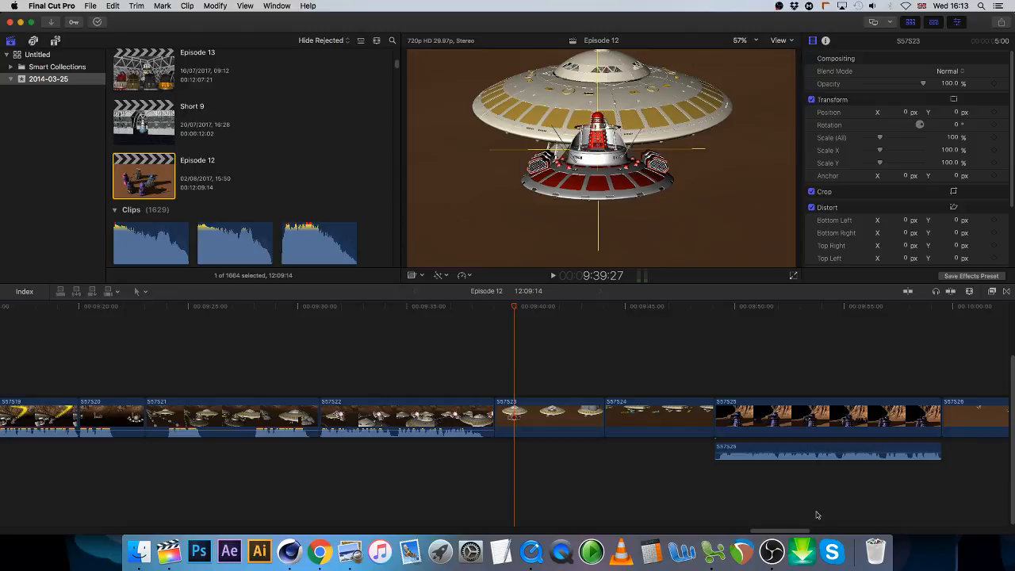
scroll(816, 515, right, 10)
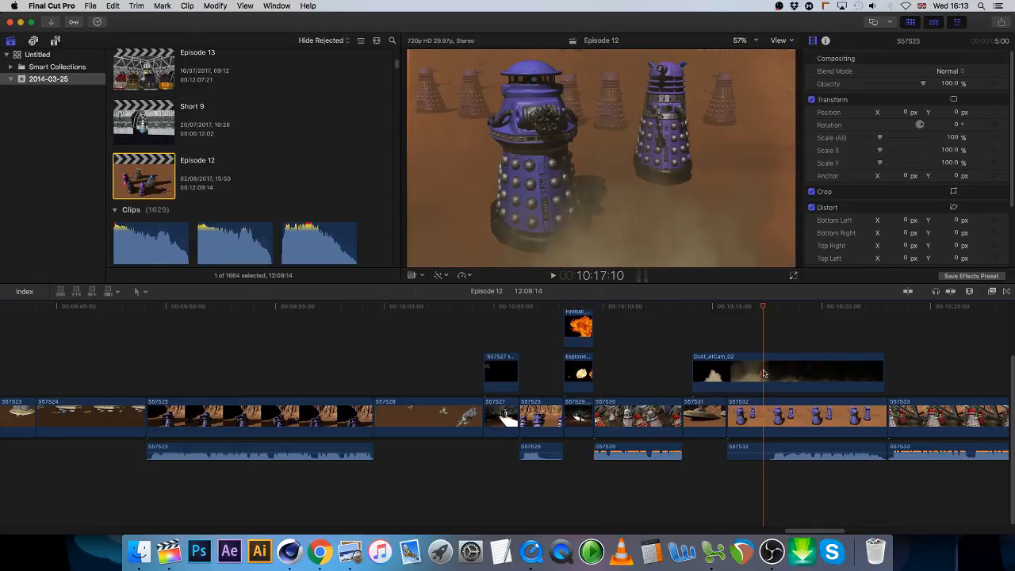
click(694, 379)
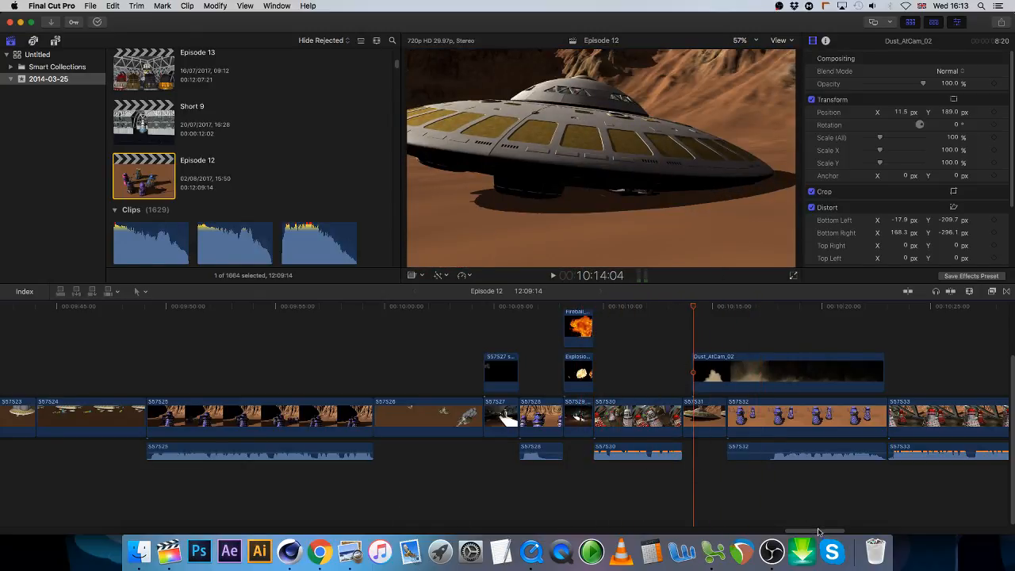
scroll(815, 531, left, 3)
drag(815, 532, 657, 525)
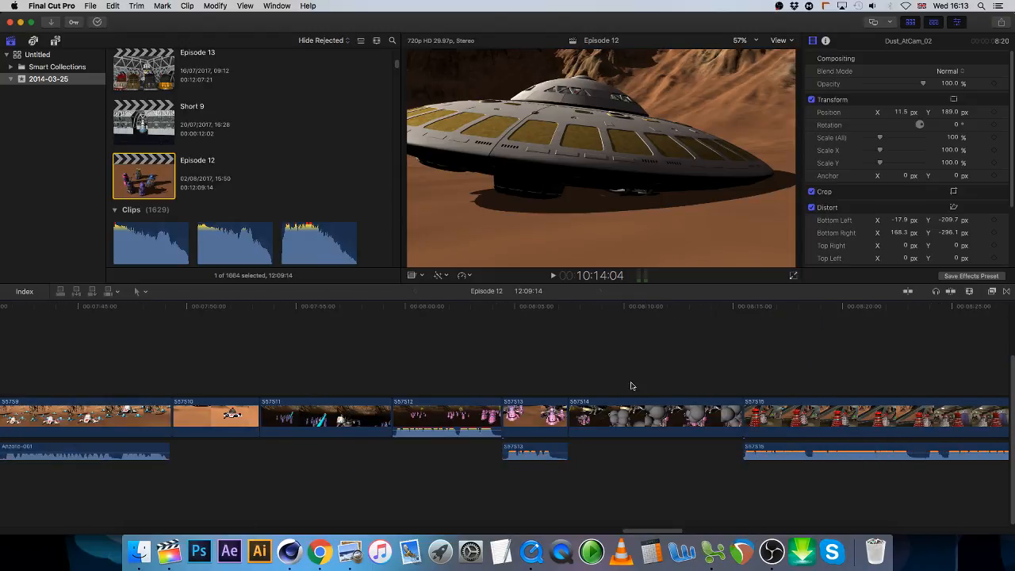
drag(560, 306, 657, 316)
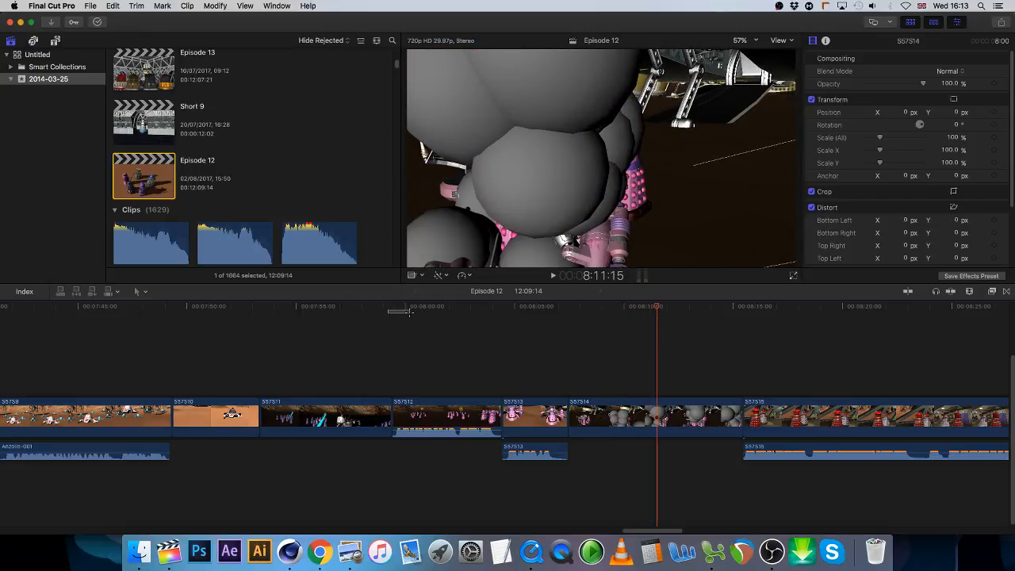
drag(276, 315, 442, 356)
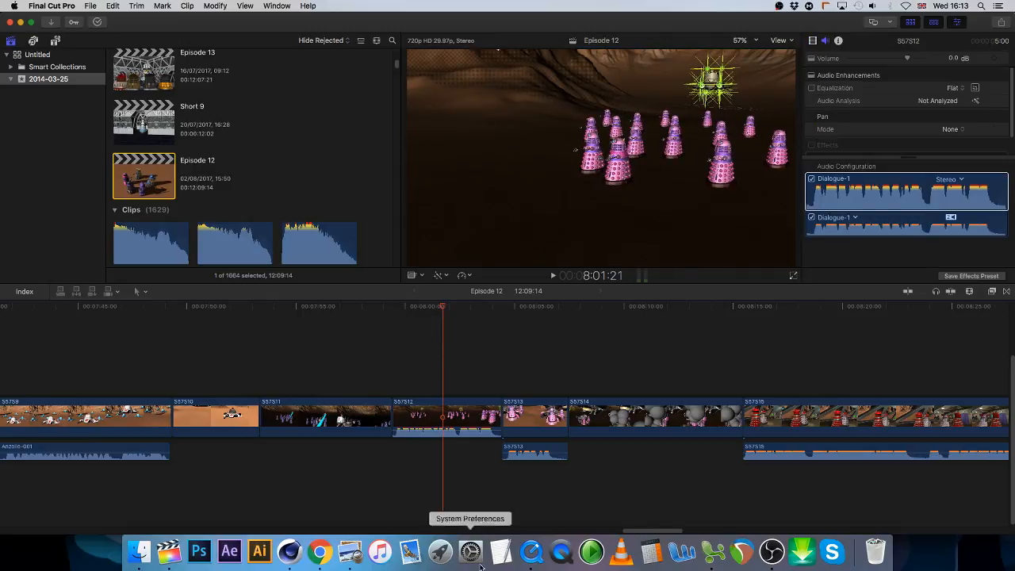
Step: Compare the Episode 12 shot list in Excel with the Final Cut Pro timeline and examine shots S57S11 to S57S14
click(711, 550)
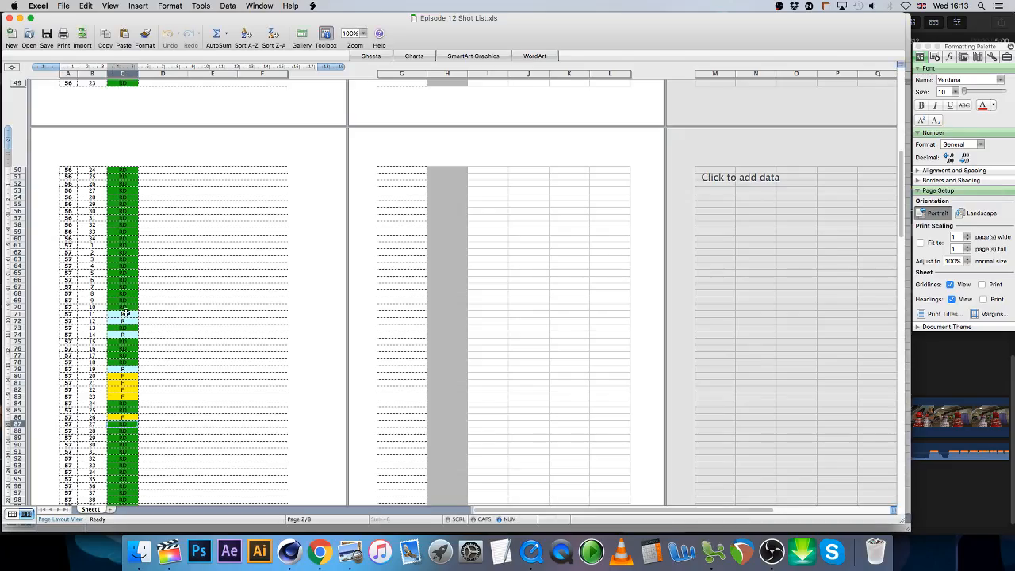
click(165, 549)
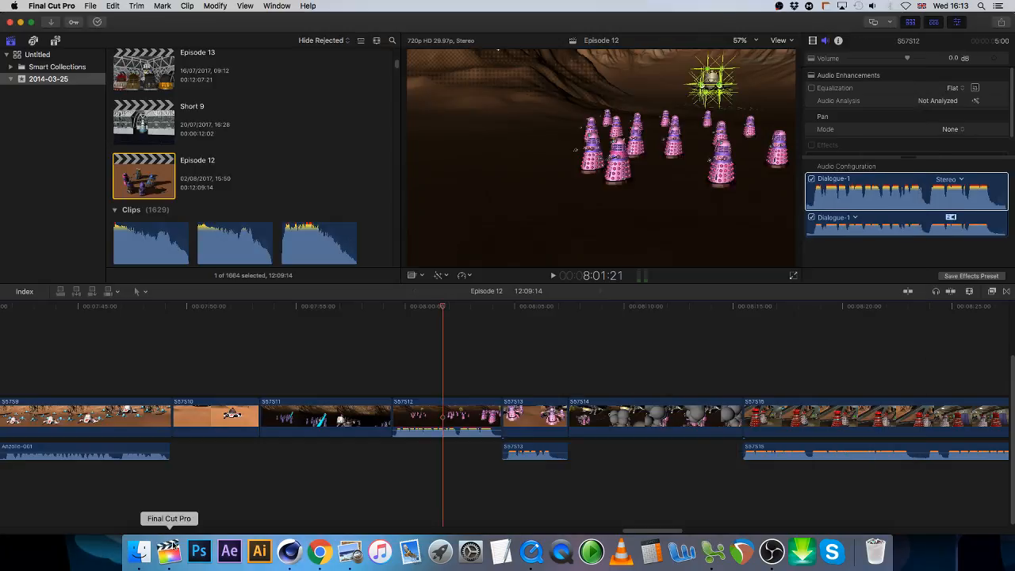
click(710, 550)
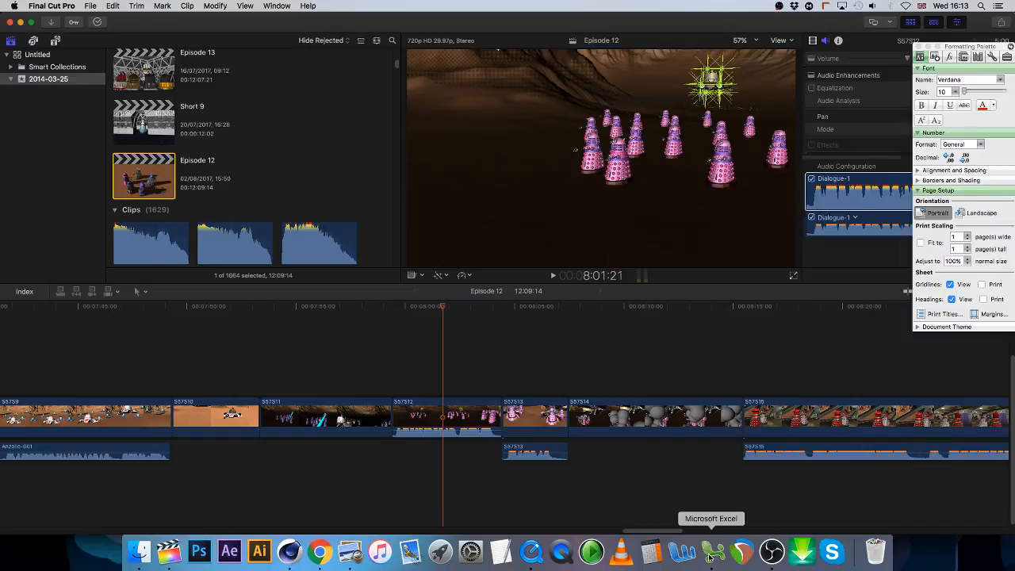
click(168, 549)
drag(259, 309, 609, 416)
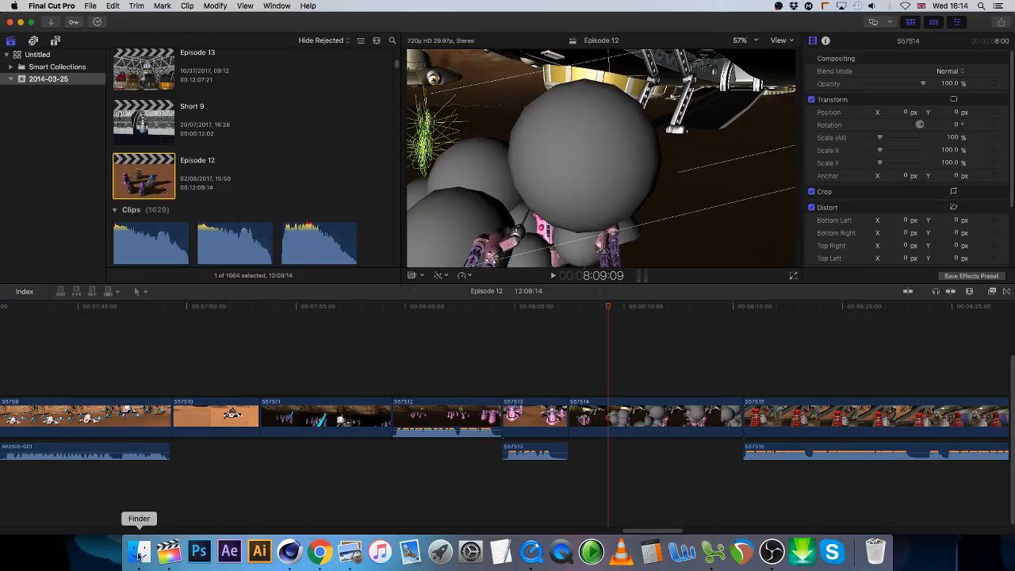
Step: Open Second Empire S57S14.c4d from the Scene folder in Finder, dismiss the missing-plugin warning and close the render queue
click(139, 552)
scroll(385, 282, up, 3)
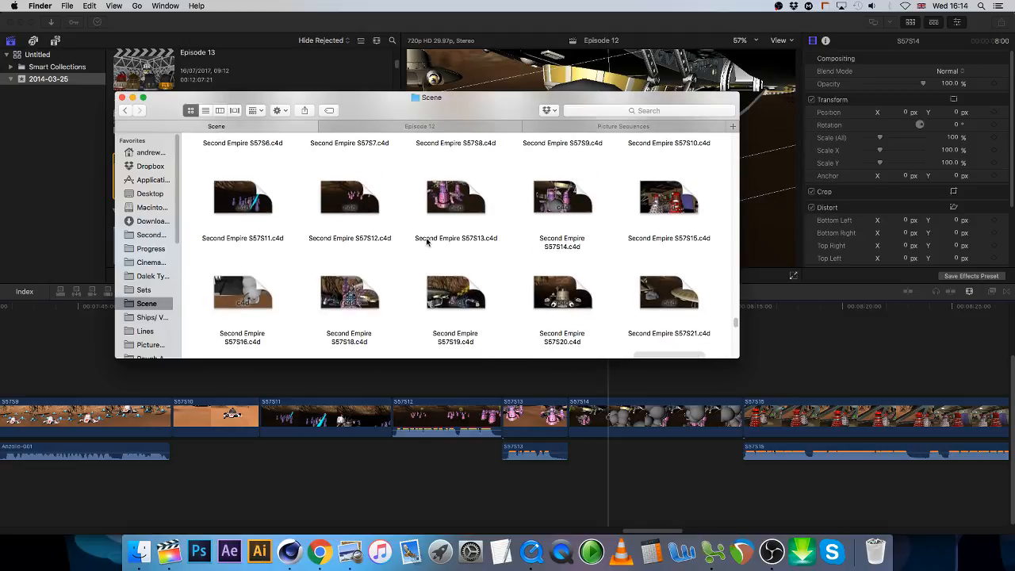
double_click(559, 203)
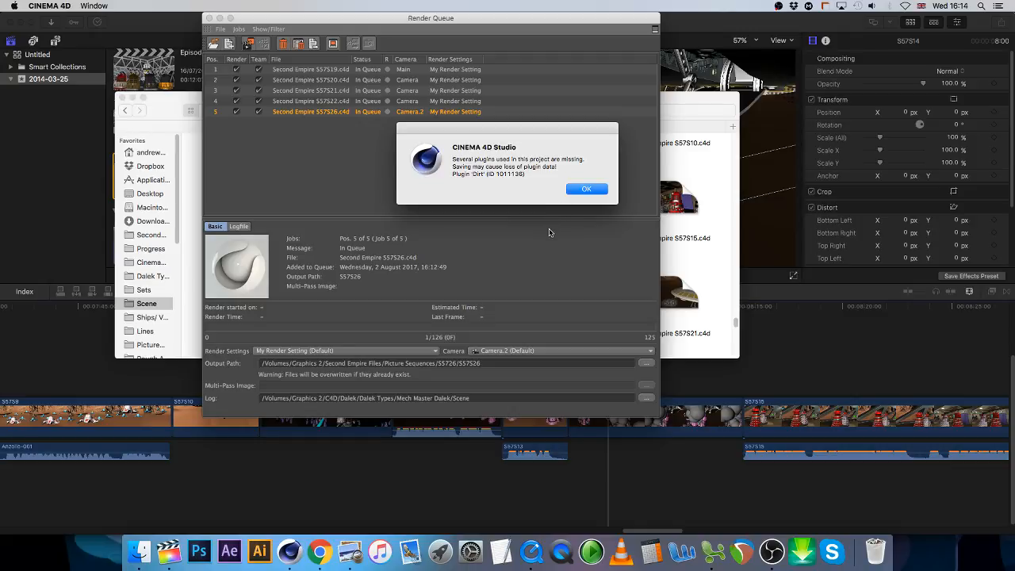
click(588, 188)
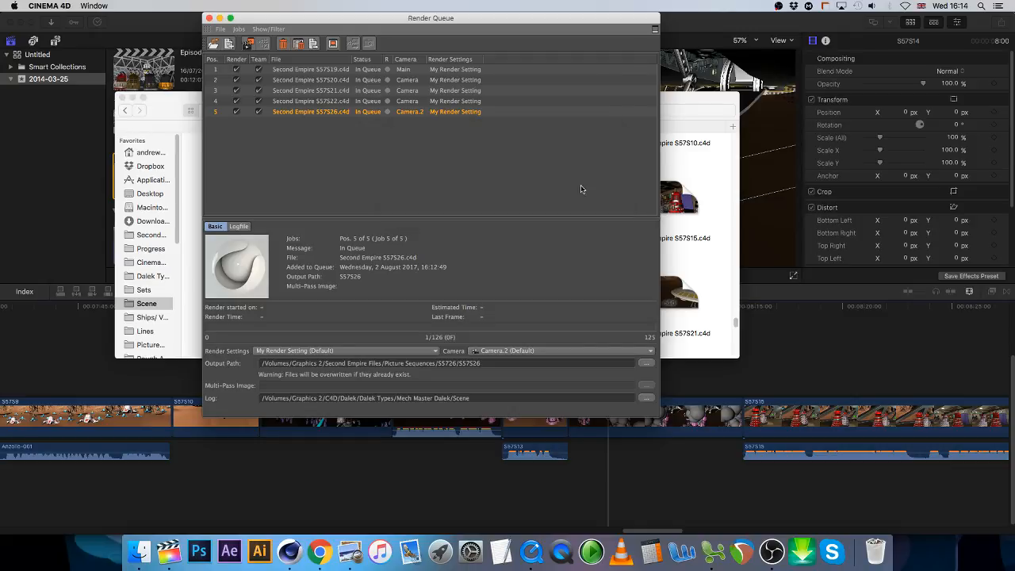
click(208, 18)
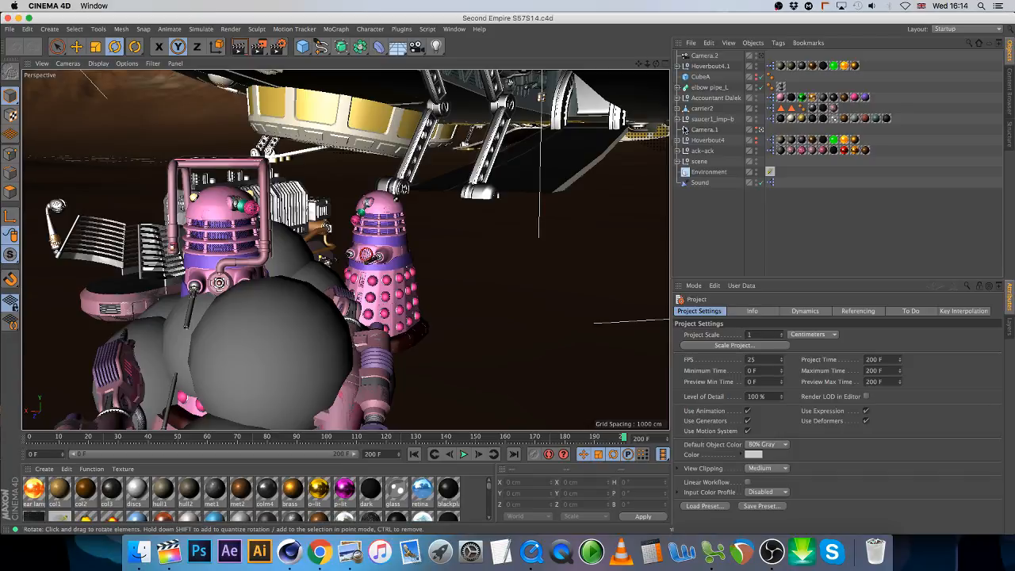
Step: Add a new camera to the S57S14 scene, look through it and delete Camera.2
click(181, 31)
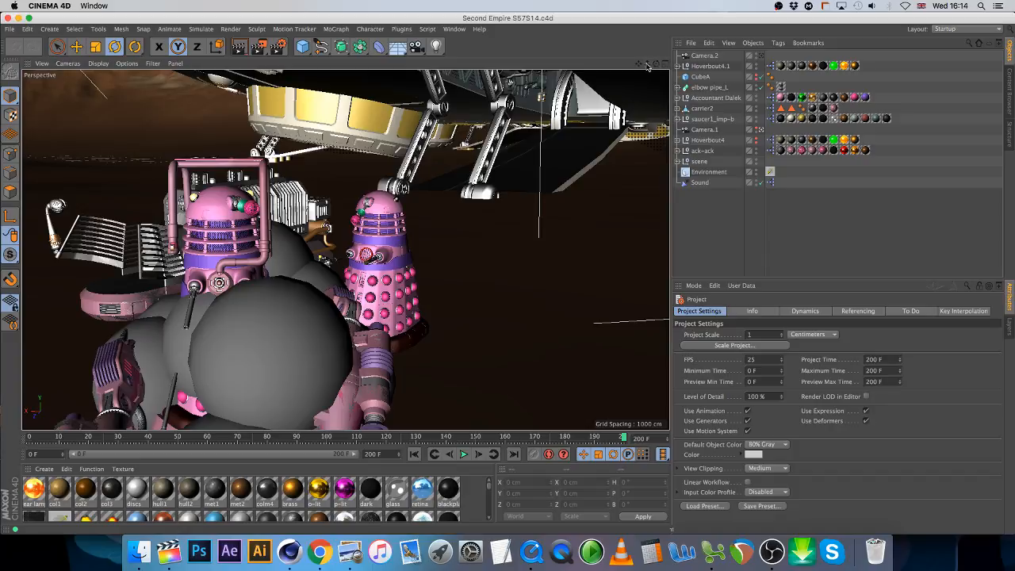
click(454, 30)
click(553, 34)
click(418, 46)
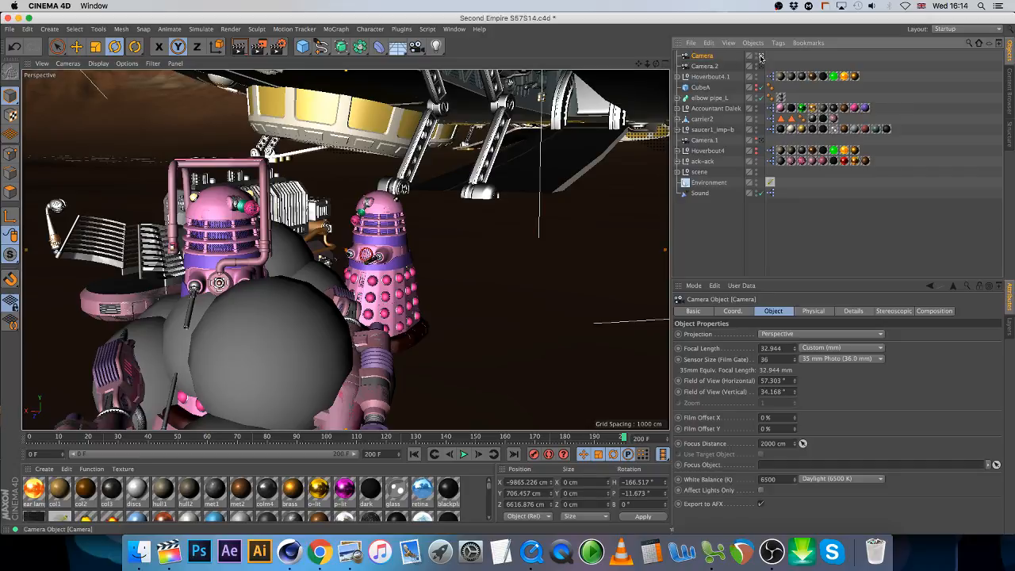
click(718, 67)
key(Delete)
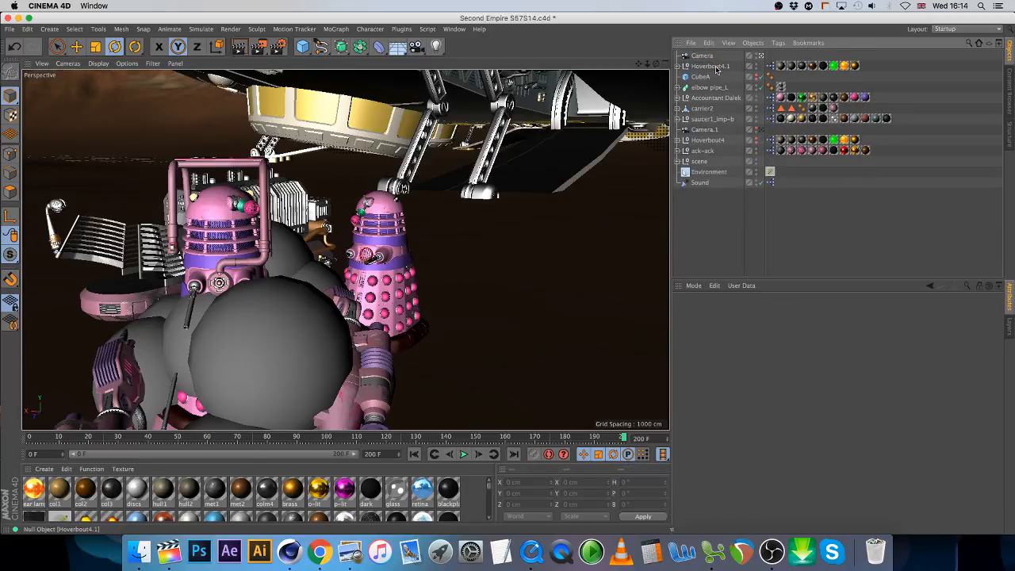
Step: Check the animation from the first frame to frame 127 and make Camera.1 the active camera
drag(646, 64, 737, 64)
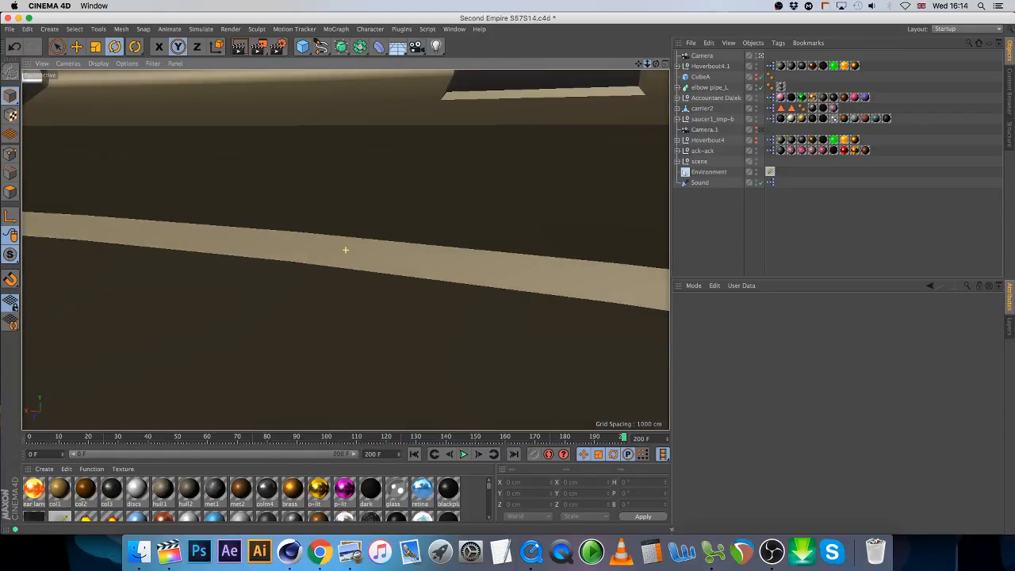
click(413, 454)
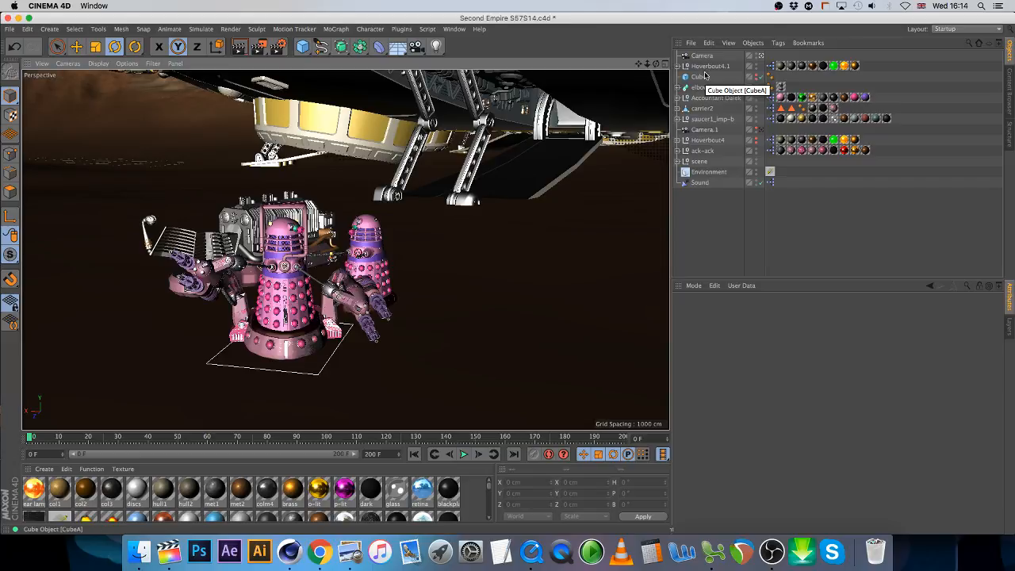
drag(79, 437, 407, 446)
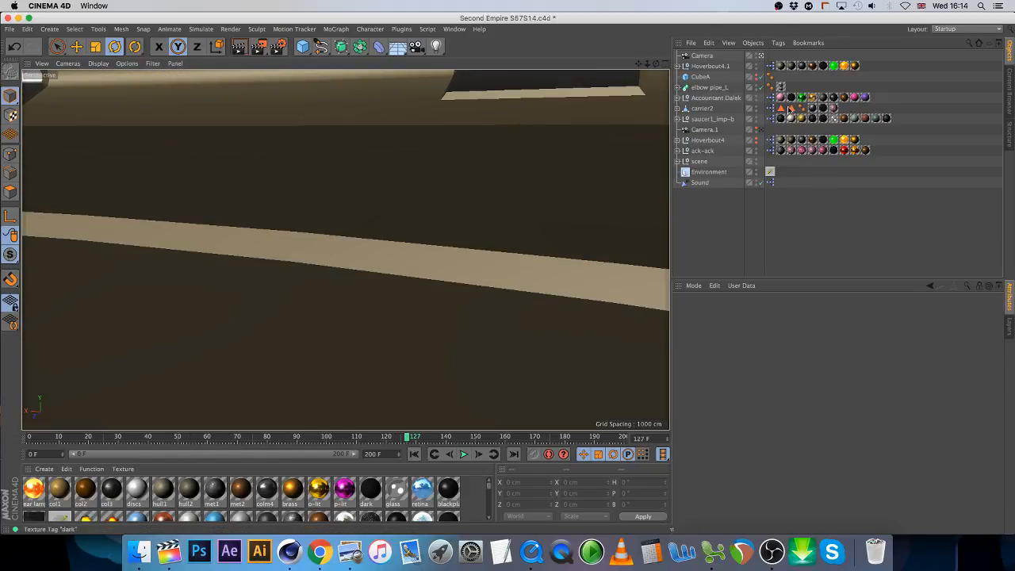
click(760, 129)
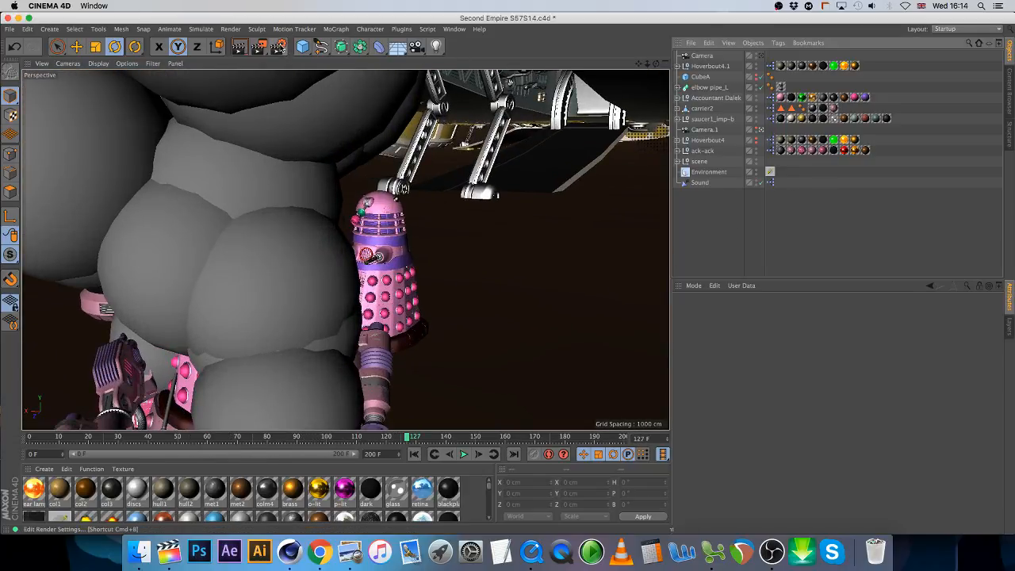
Step: In the render settings, set the renderer to Standard and the save format to PNG
click(278, 46)
click(115, 41)
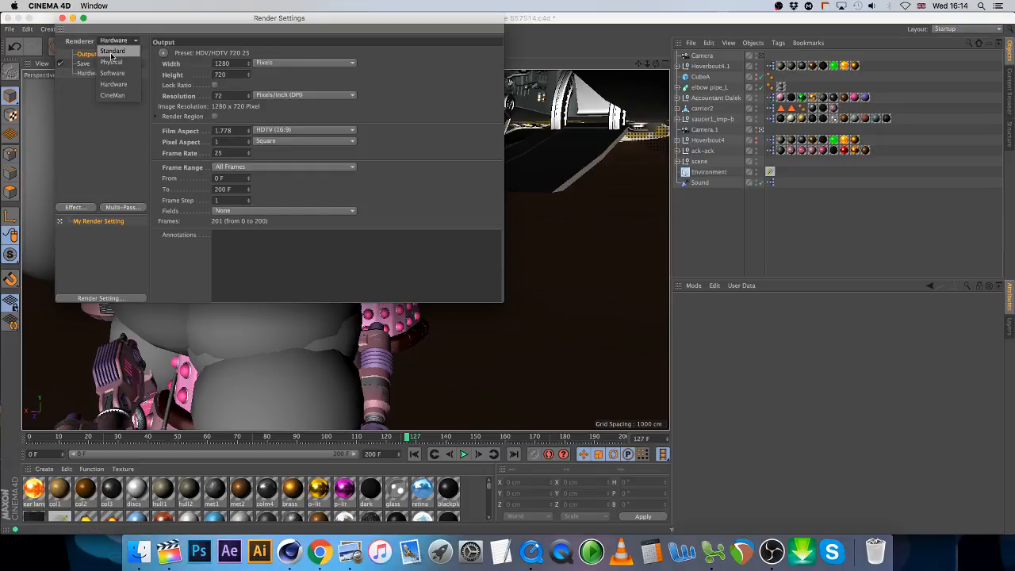
click(112, 54)
click(84, 63)
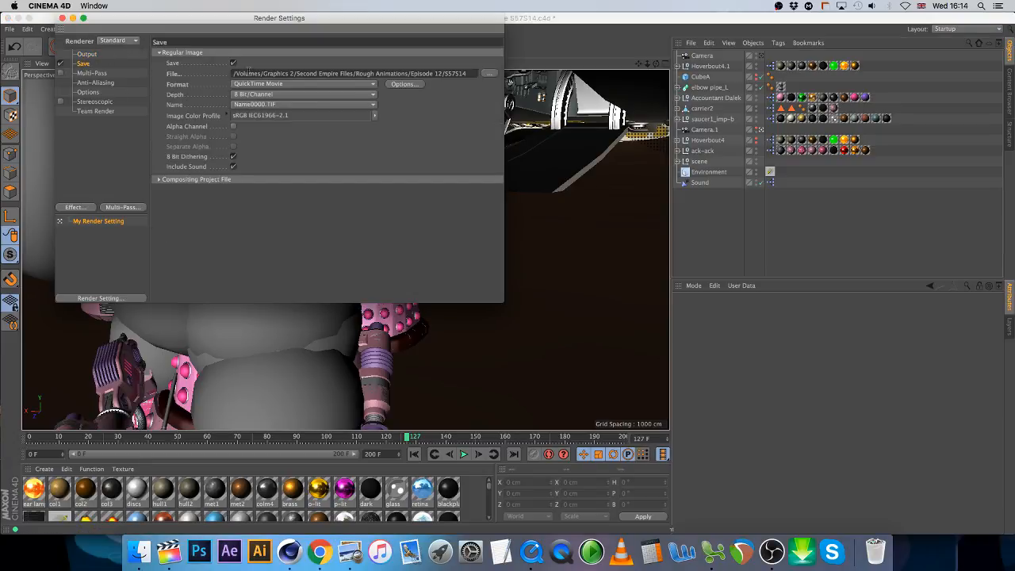
click(255, 84)
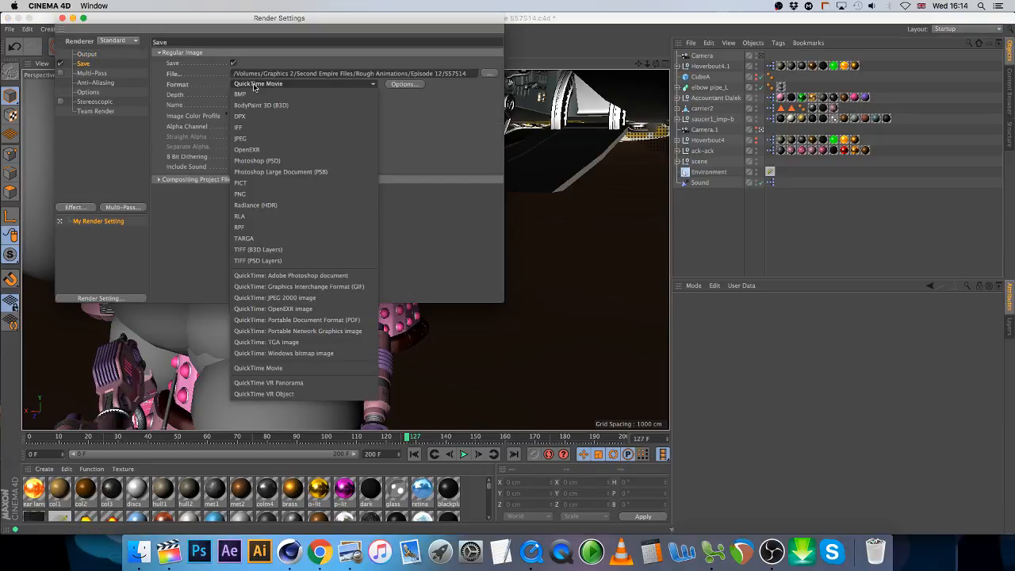
click(268, 195)
Step: Set the render output to a file named S57S14 inside a new S57S14 folder in Picture Sequences
click(488, 71)
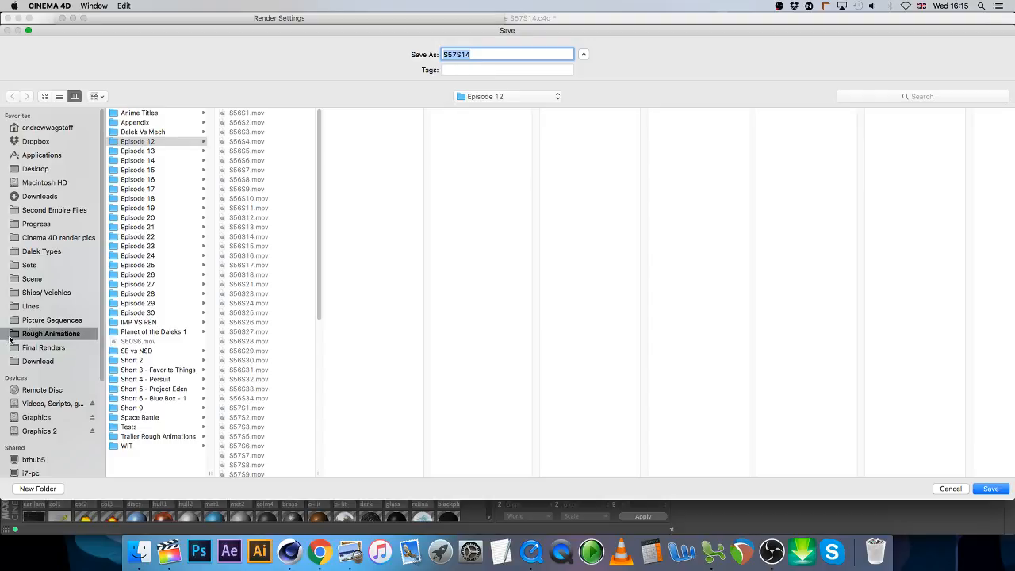
click(48, 319)
click(38, 488)
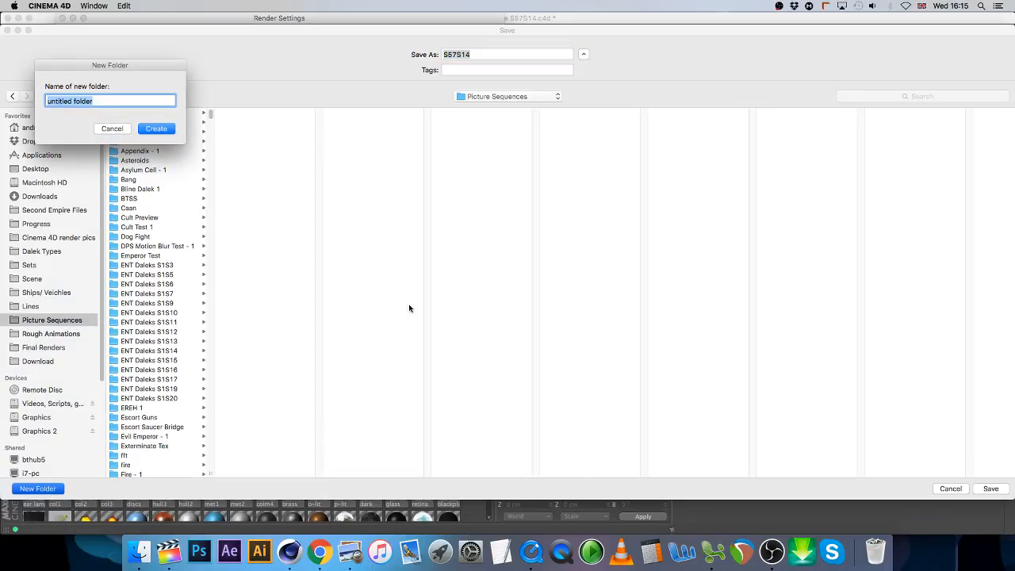
text(S57S14)
click(157, 128)
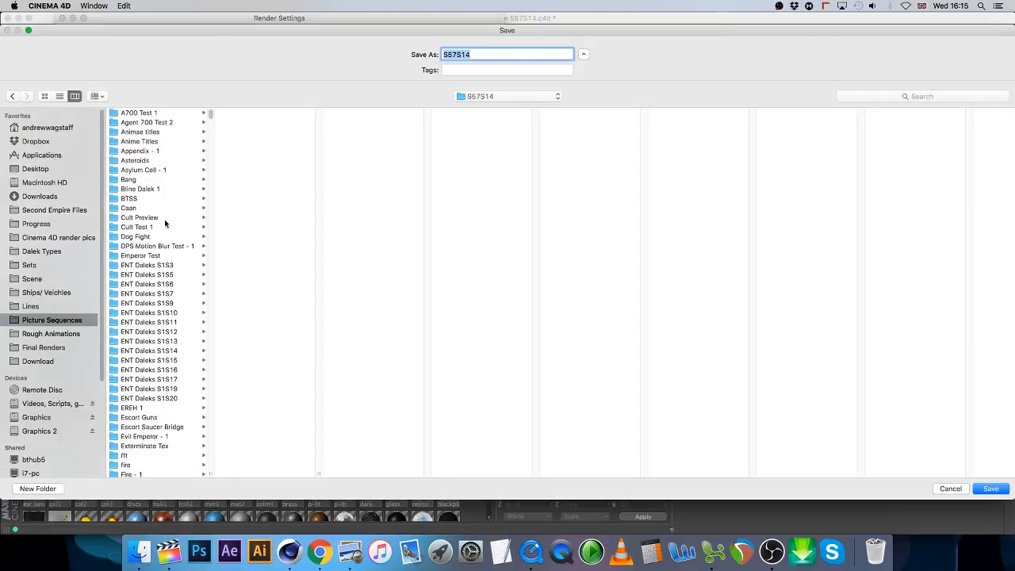
click(991, 488)
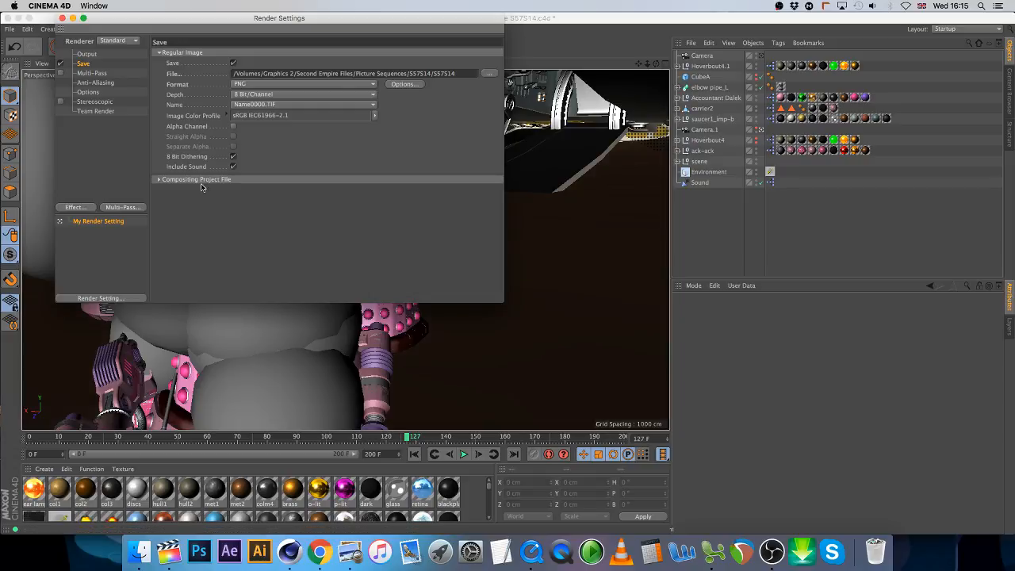
Step: Check the output frame range, close the render settings and save the S57S14 scene
click(86, 54)
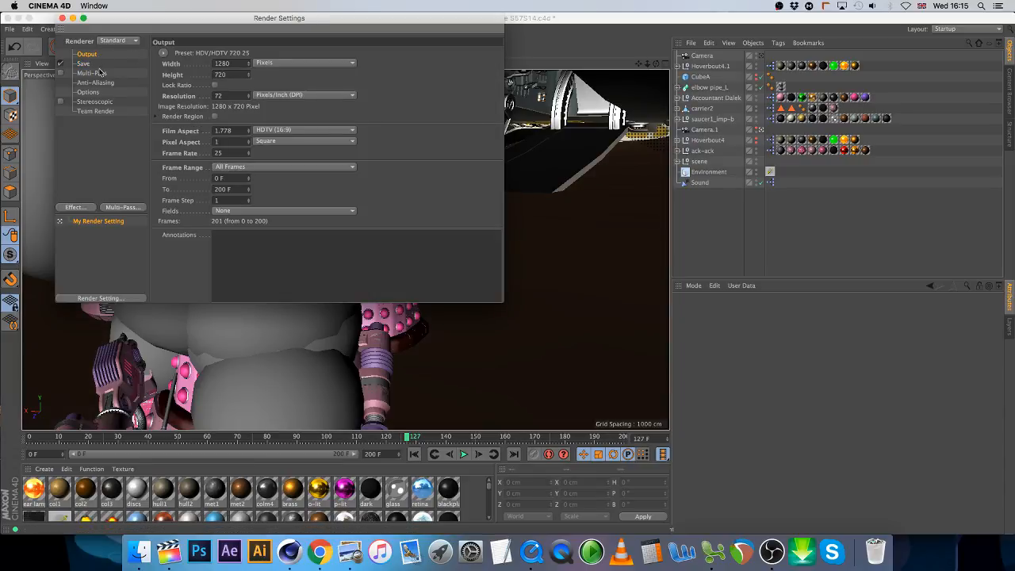
click(62, 17)
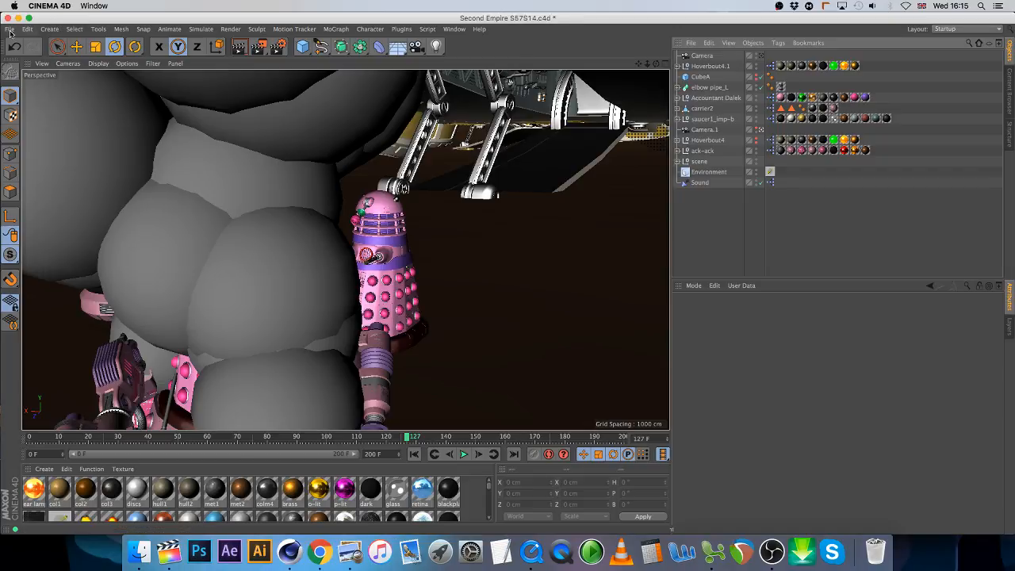
click(9, 29)
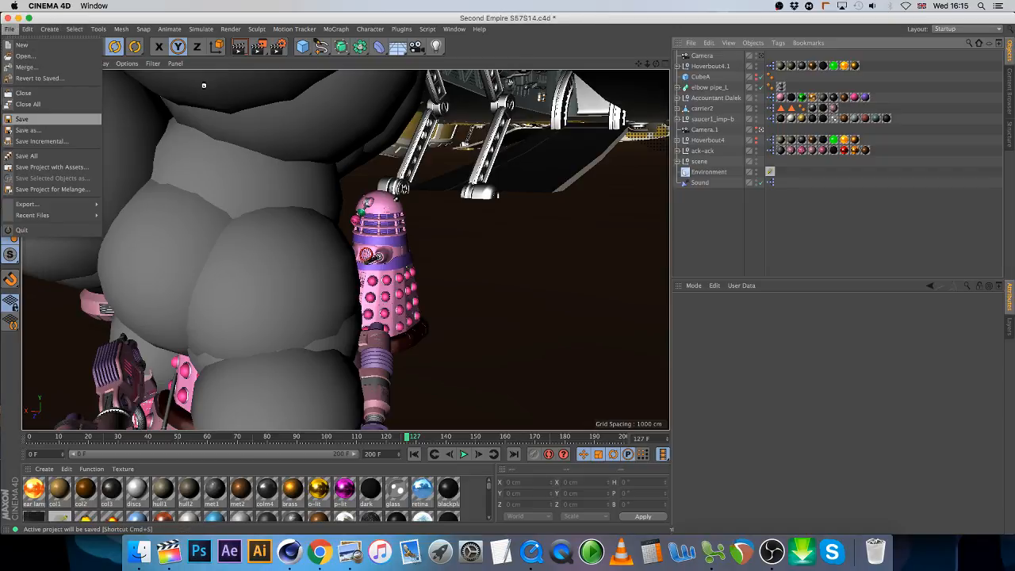
key(super+s)
Step: Add the S57S14 scene to the render queue with team rendering enabled, move it to the first position and close the queue
click(230, 29)
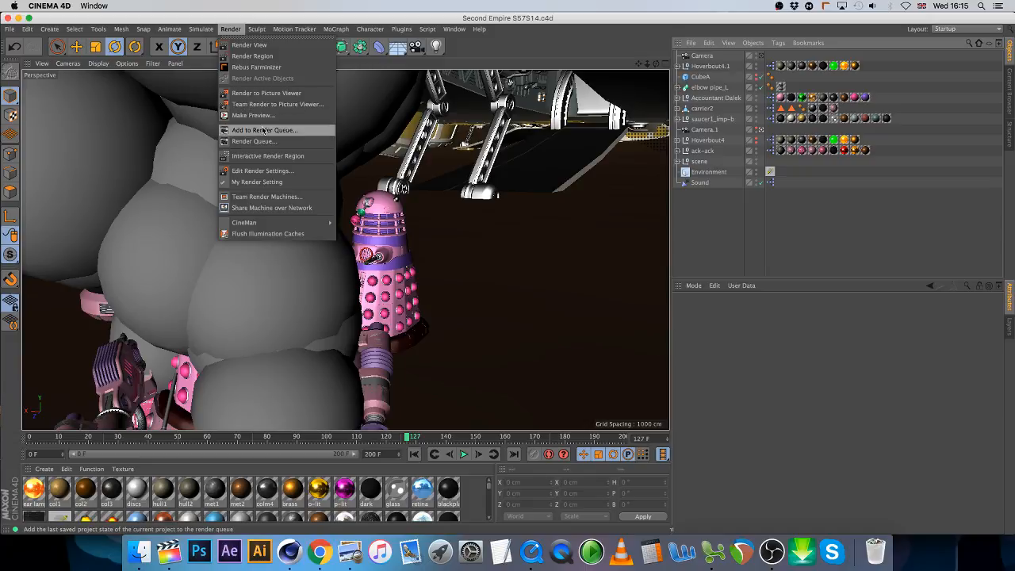
click(286, 129)
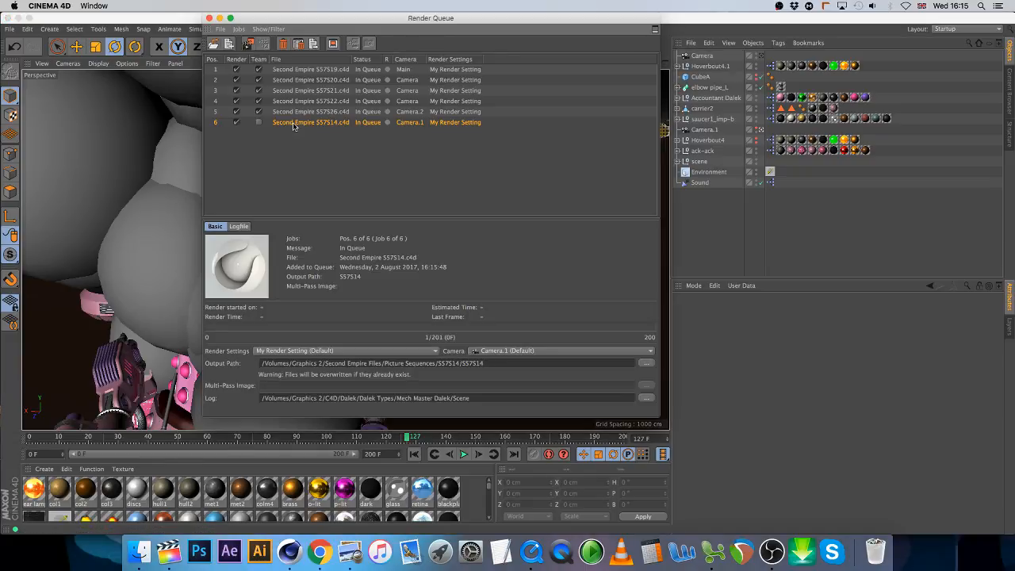
drag(283, 124, 296, 69)
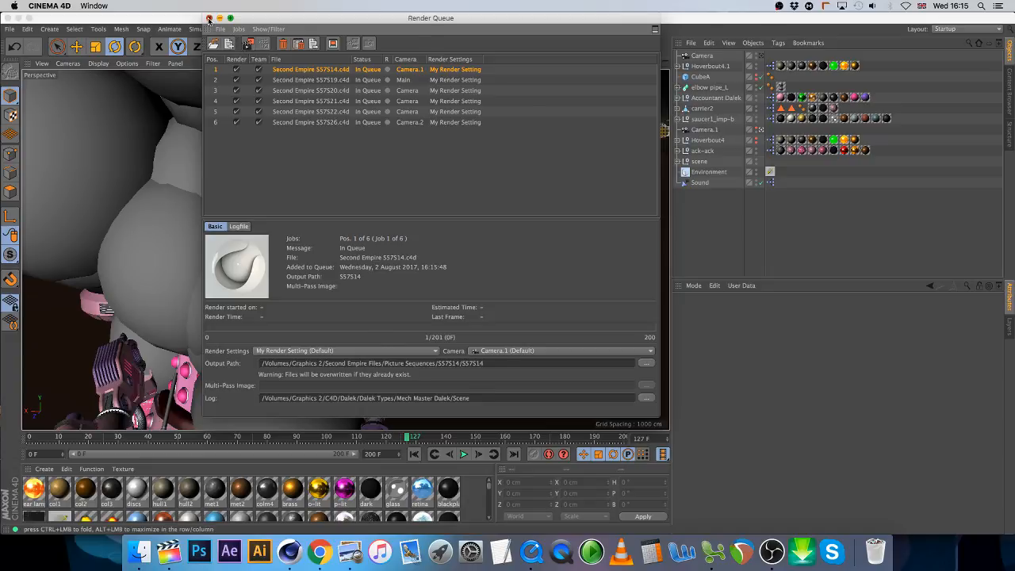
click(208, 17)
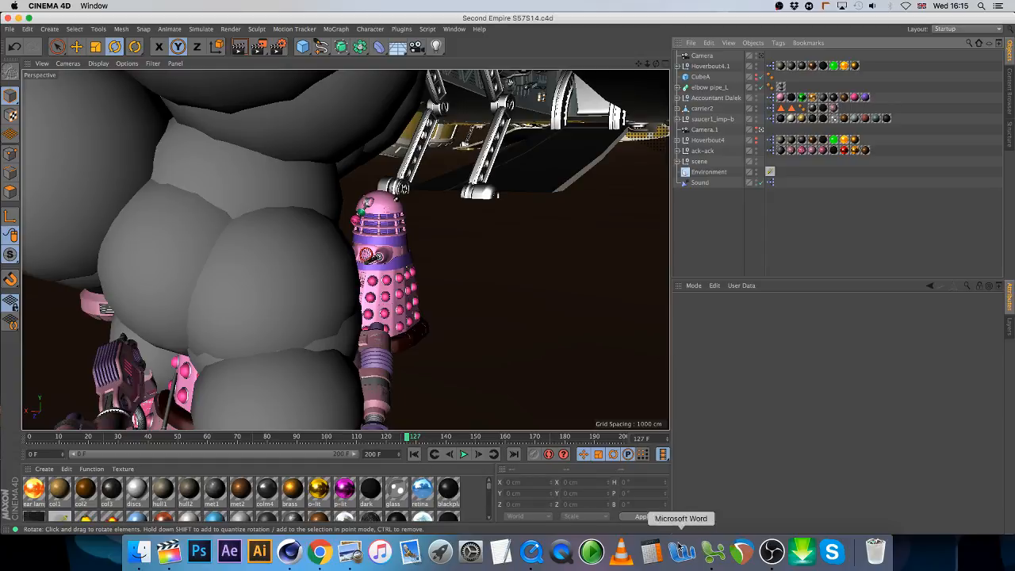
Step: Glance at the shot list in Excel, then return to Cinema 4D and close the S57S14 scene
click(723, 555)
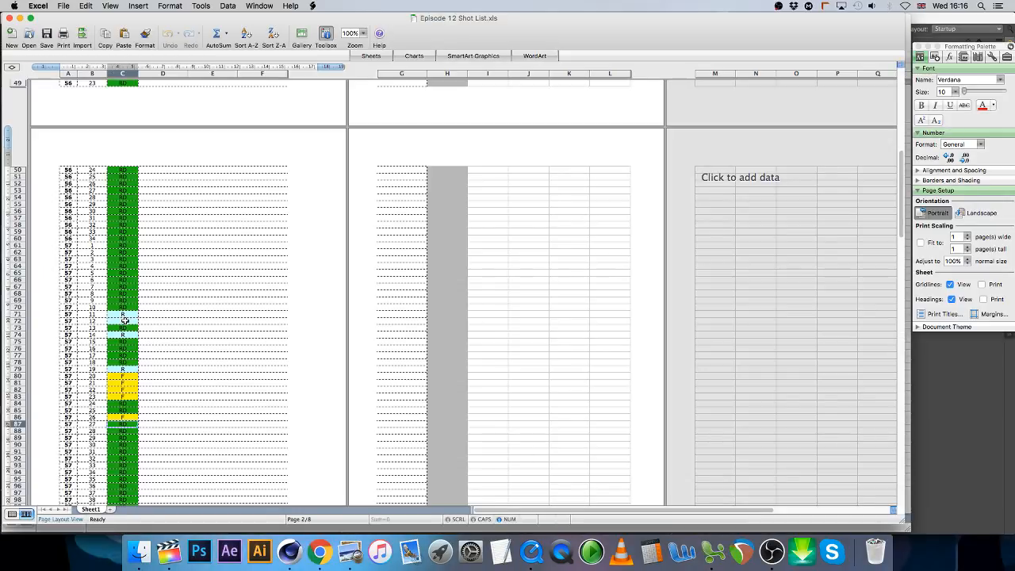
click(289, 553)
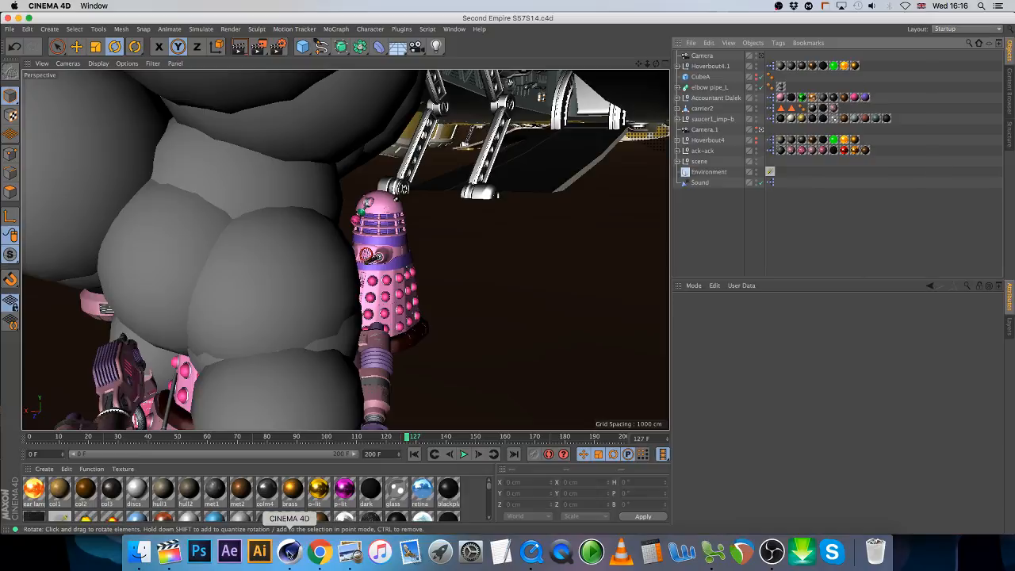
click(9, 29)
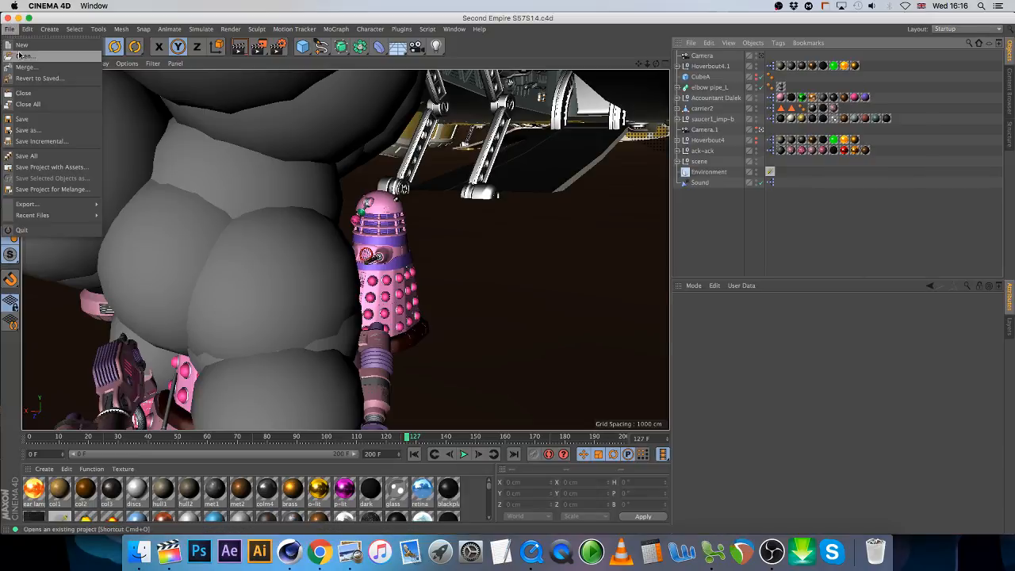
click(25, 94)
Step: Switch to the Episode 12 shot list in Excel and mark scene 57 shot 14 with status F
click(712, 553)
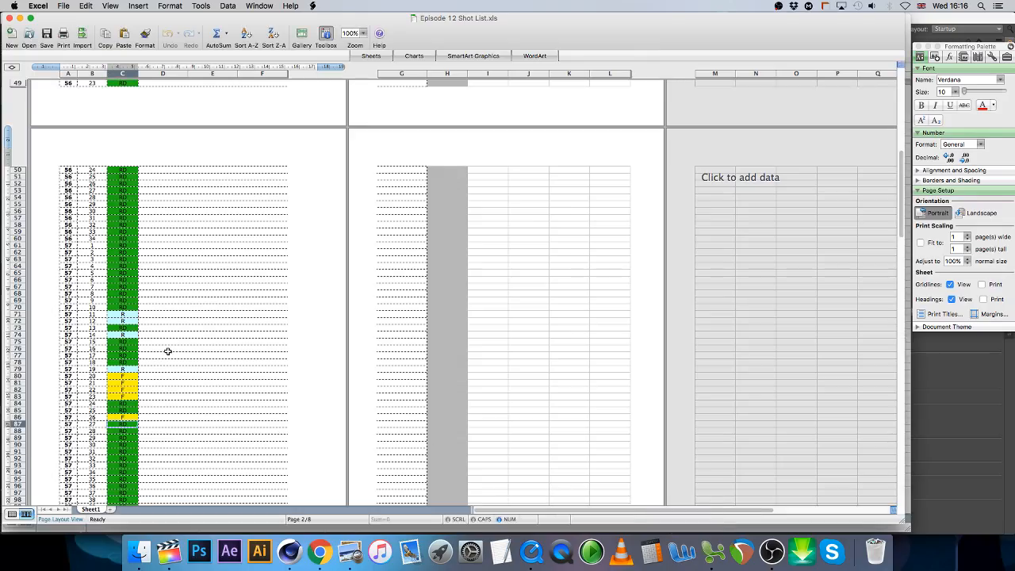
click(125, 334)
text(F)
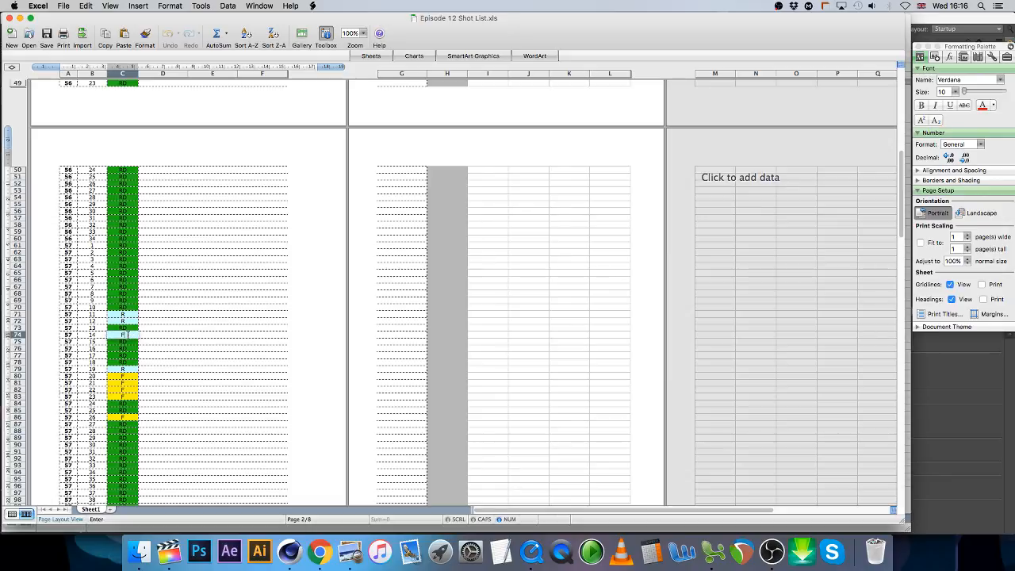
key(Return)
Step: Switch to Cinema 4D, check the jobs waiting in the render queue and close the queue
click(134, 551)
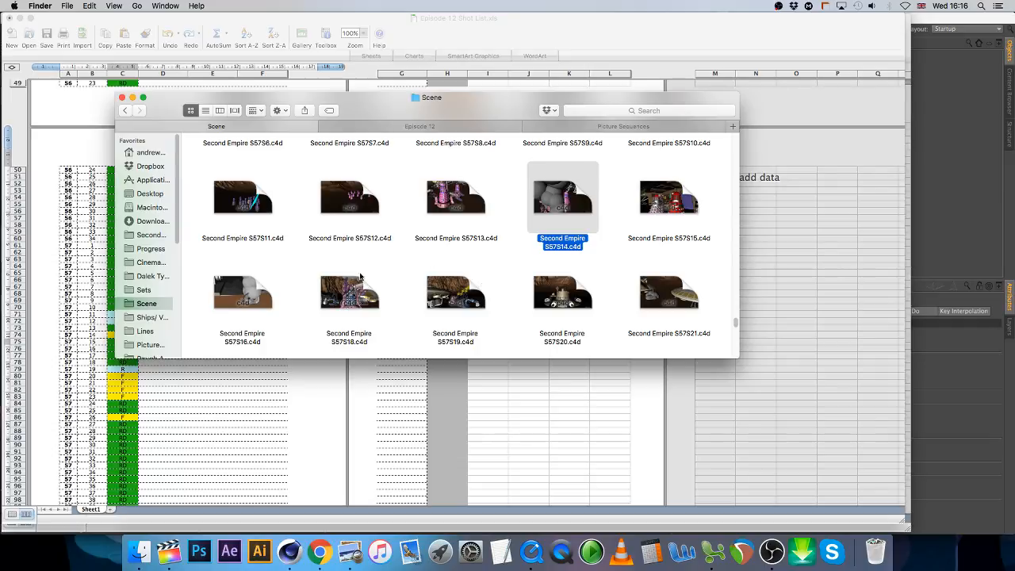
click(291, 554)
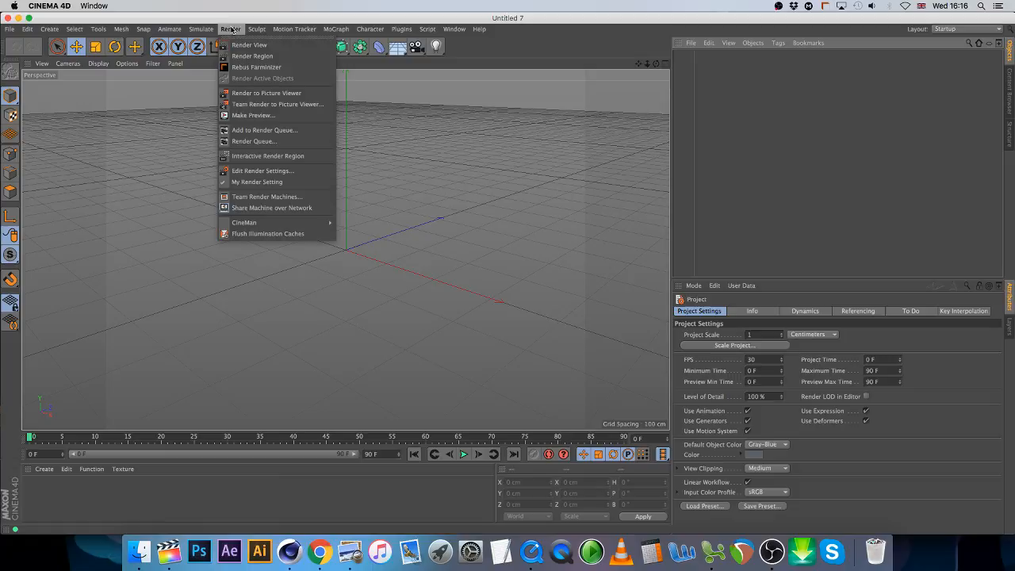
click(251, 141)
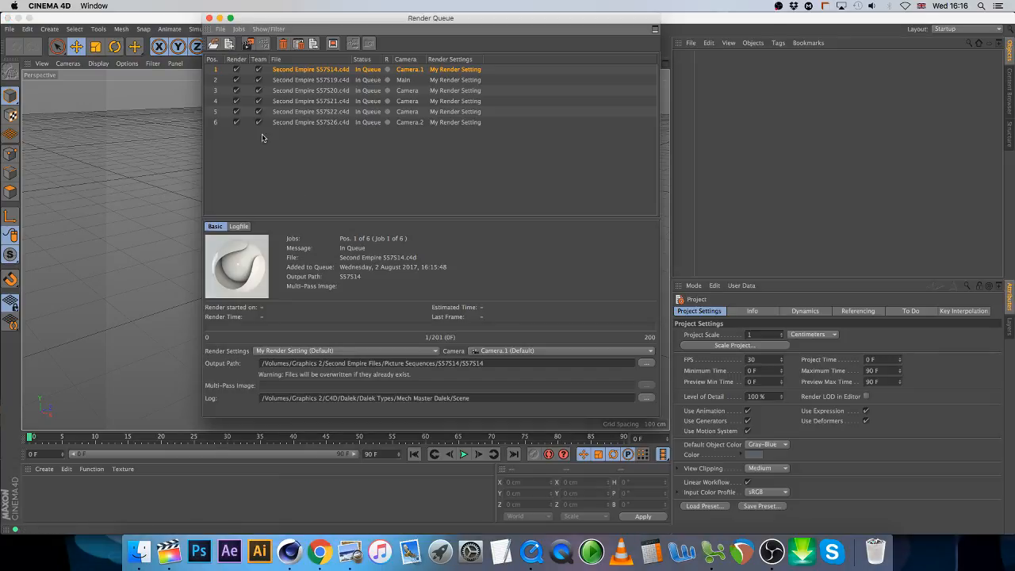
click(209, 18)
Step: Switch to the Episode 12 shot list in Excel and mark scene 57 shot 19 with status RD
click(713, 552)
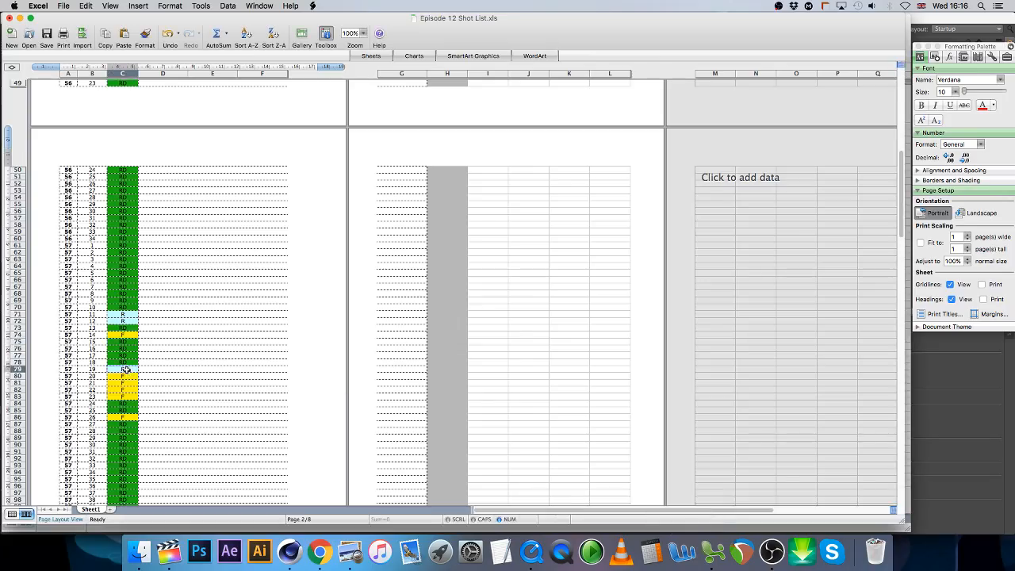
text(RD)
key(Return)
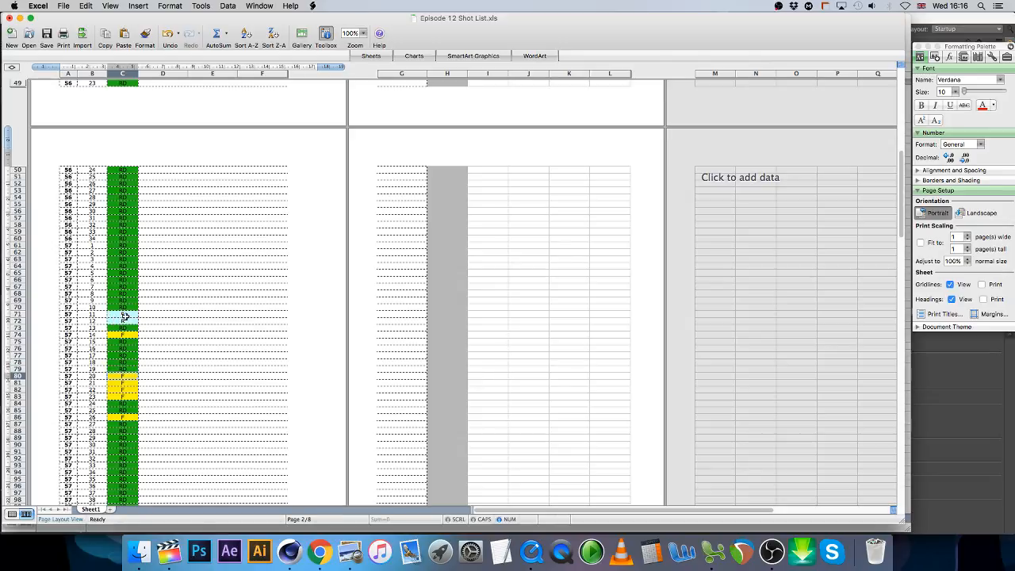
scroll(131, 325, up, 10)
scroll(159, 333, down, 8)
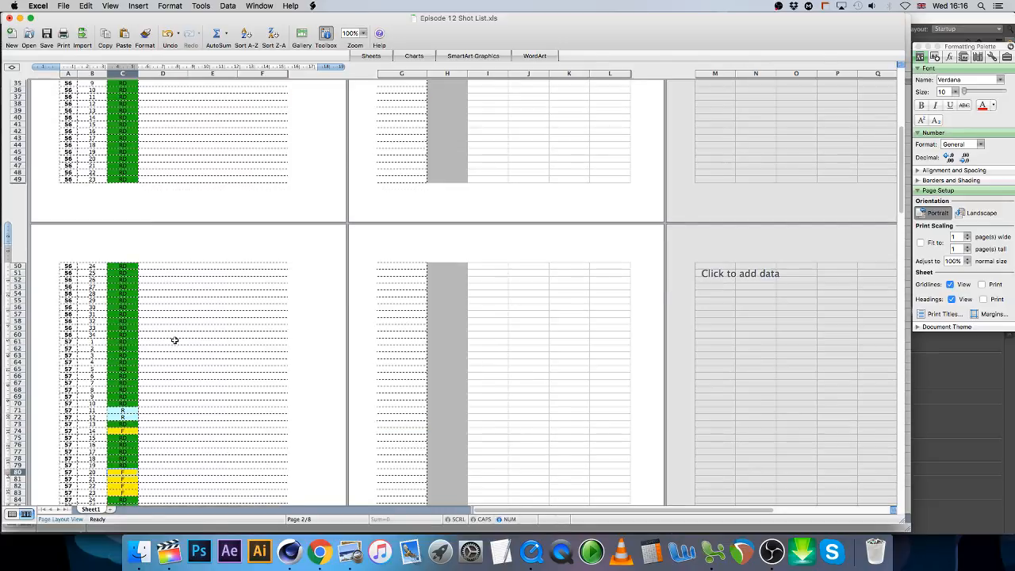
Step: Switch to the Scene folder in Finder and open Second Empire S57S11.c4d in Cinema 4D
click(142, 553)
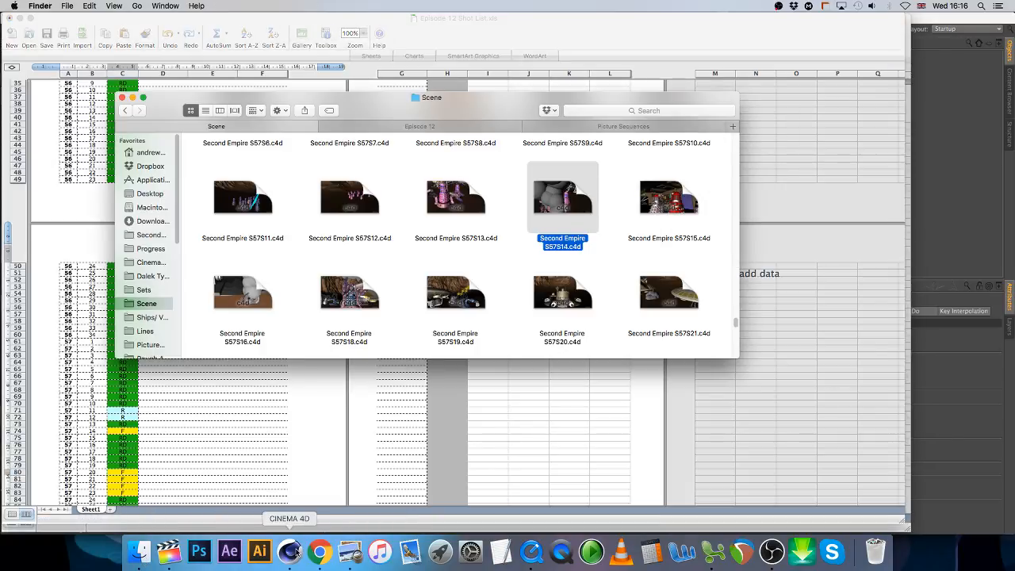
click(169, 553)
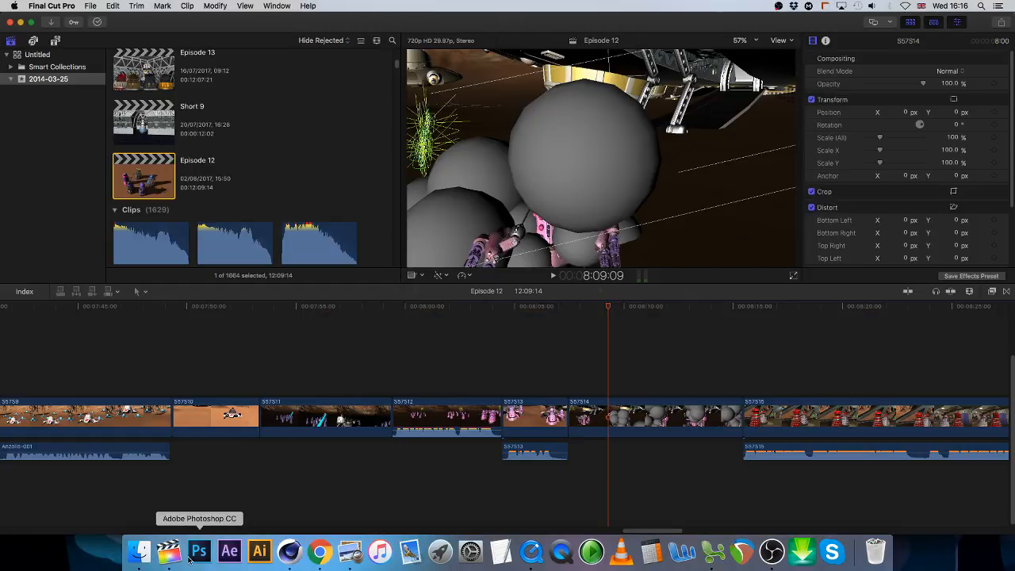
click(141, 553)
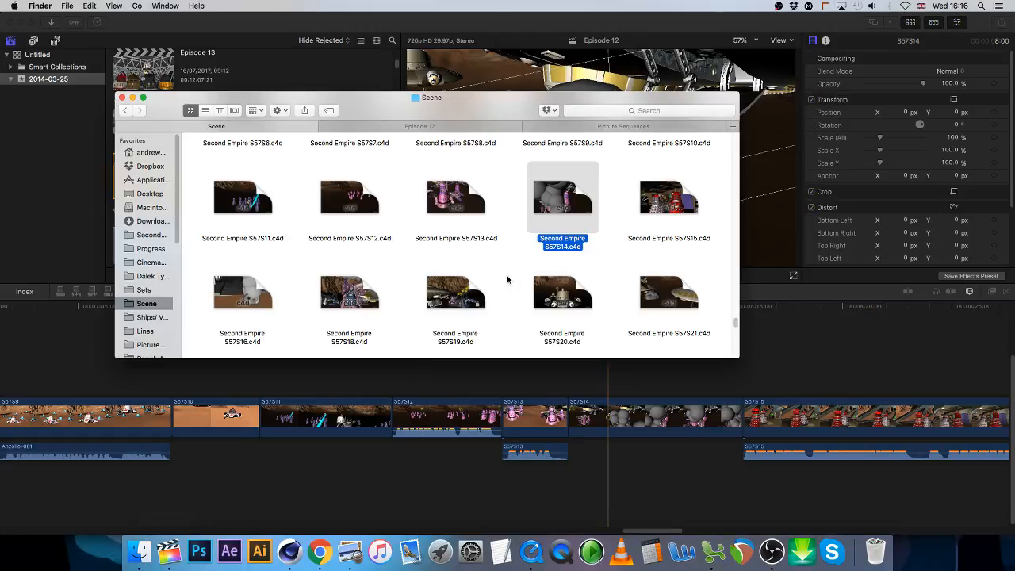
scroll(466, 242, up, 3)
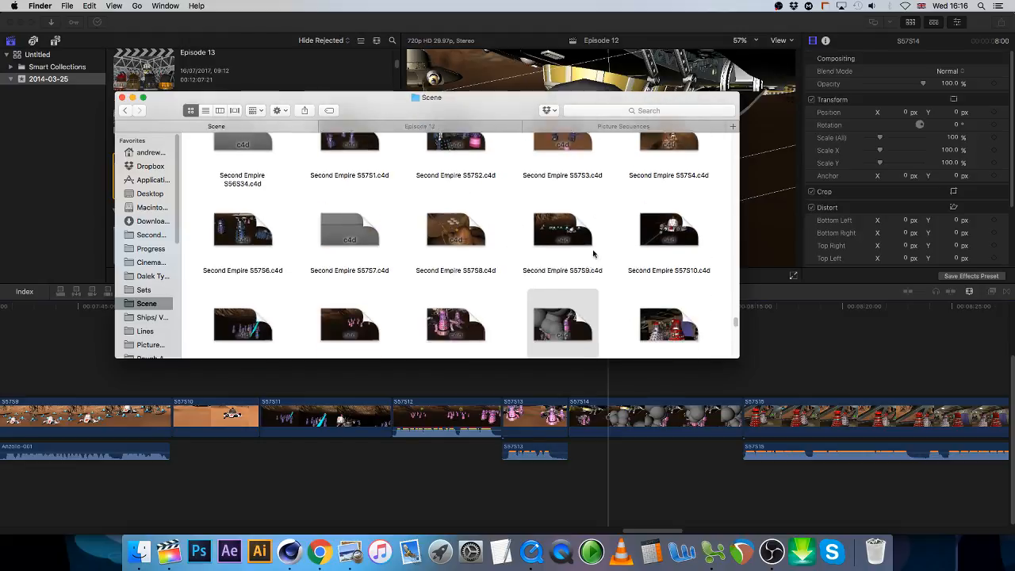
double_click(244, 305)
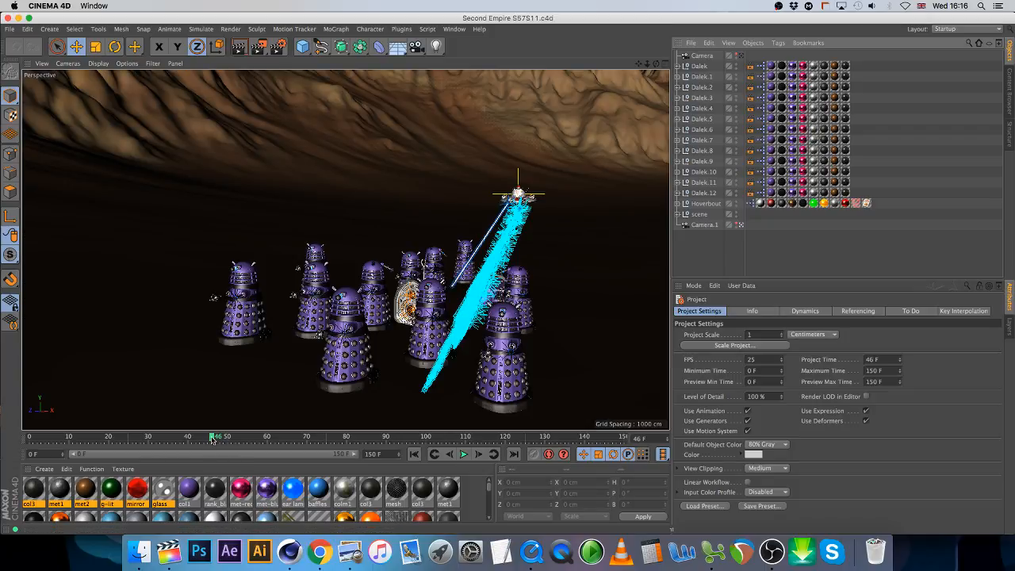
Step: Scrub through the S57S11 animation up to frame 150 to review the shot, and stop at frame 54
click(216, 437)
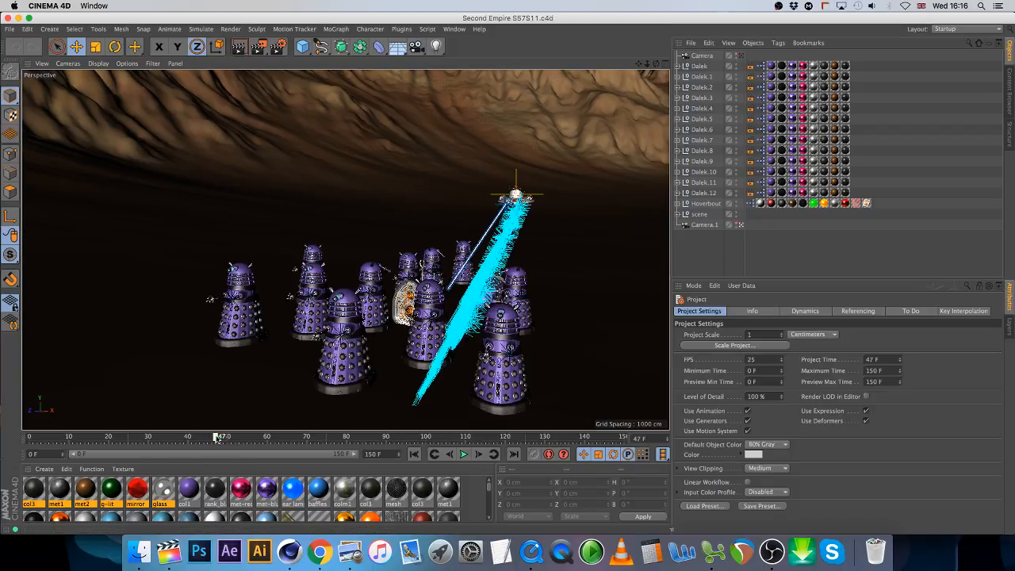
drag(216, 437, 162, 437)
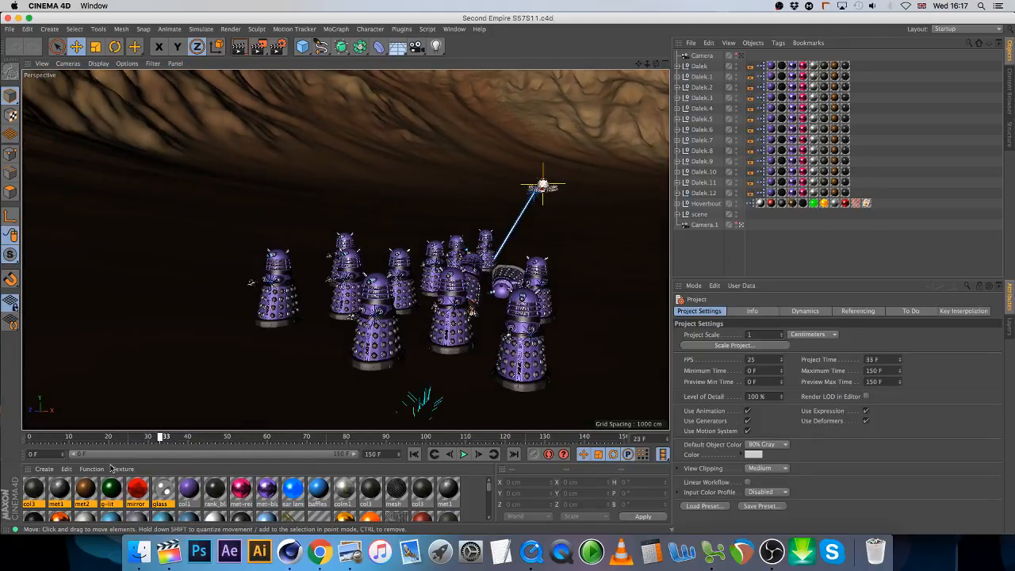
drag(111, 468, 623, 441)
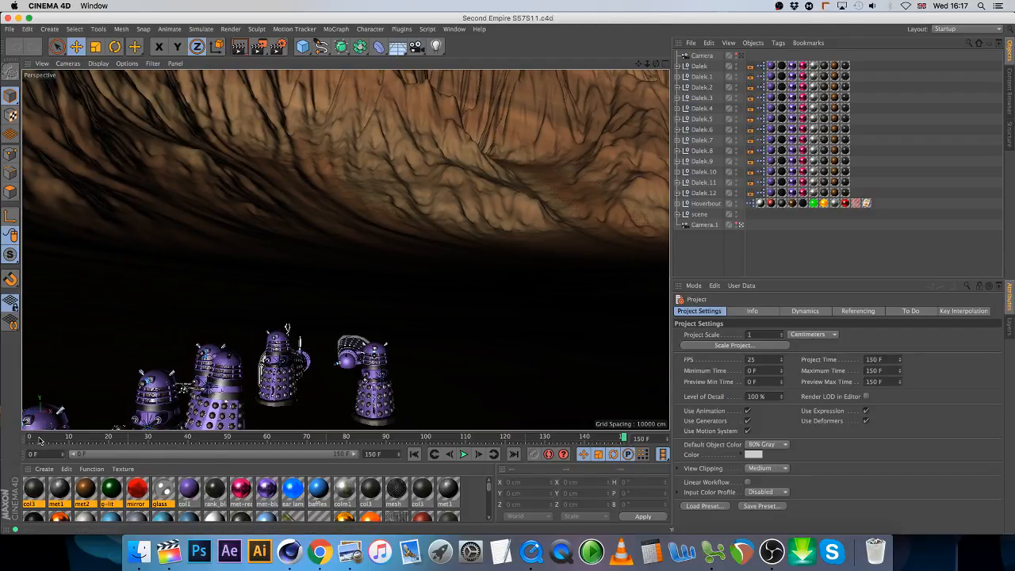
drag(39, 441, 231, 436)
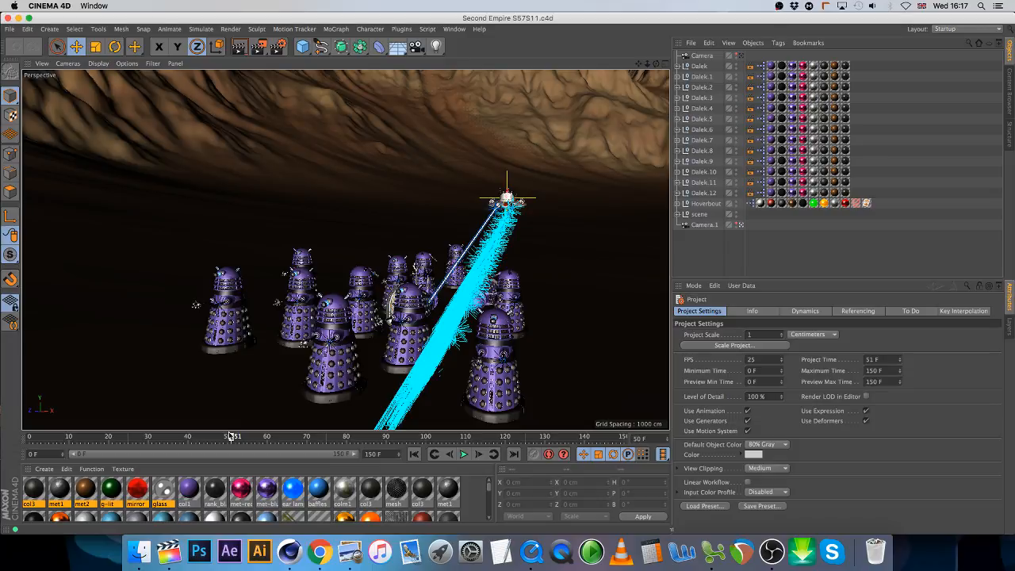
drag(231, 436, 242, 434)
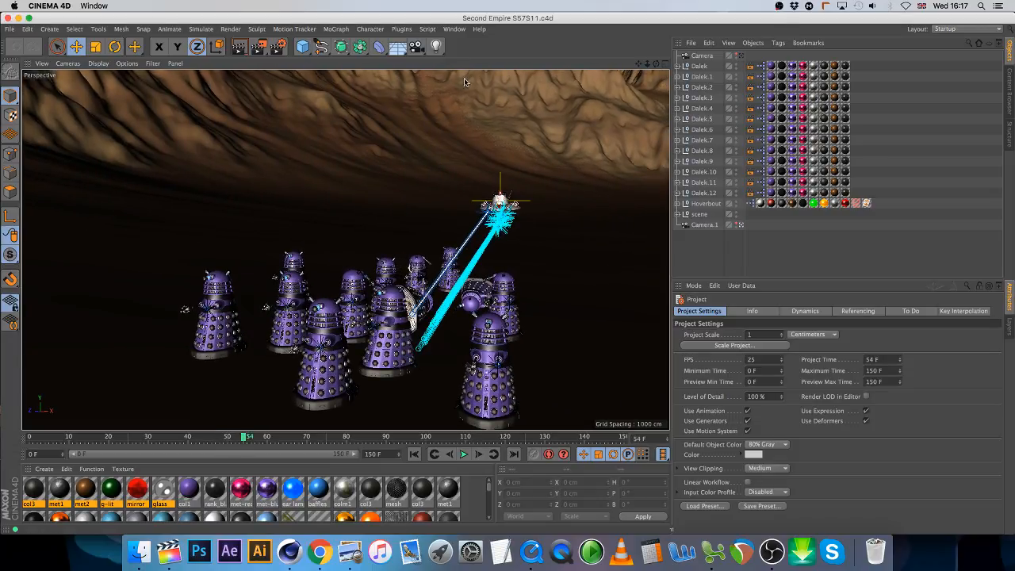